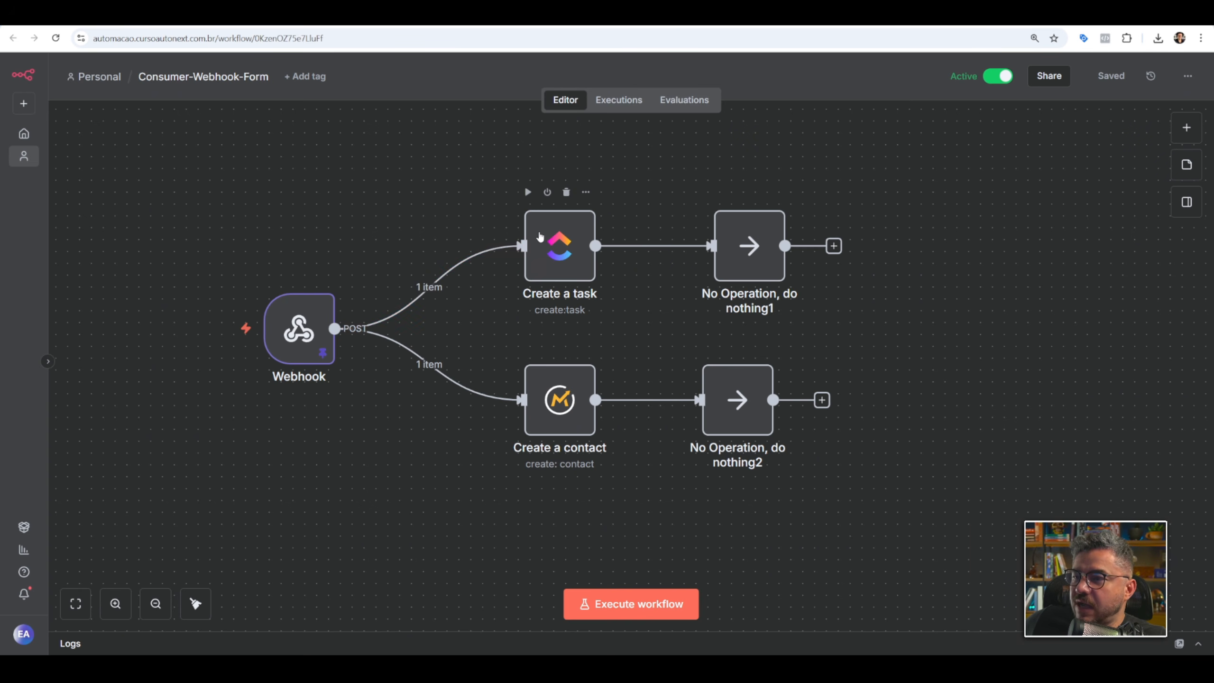
left_click(693, 14)
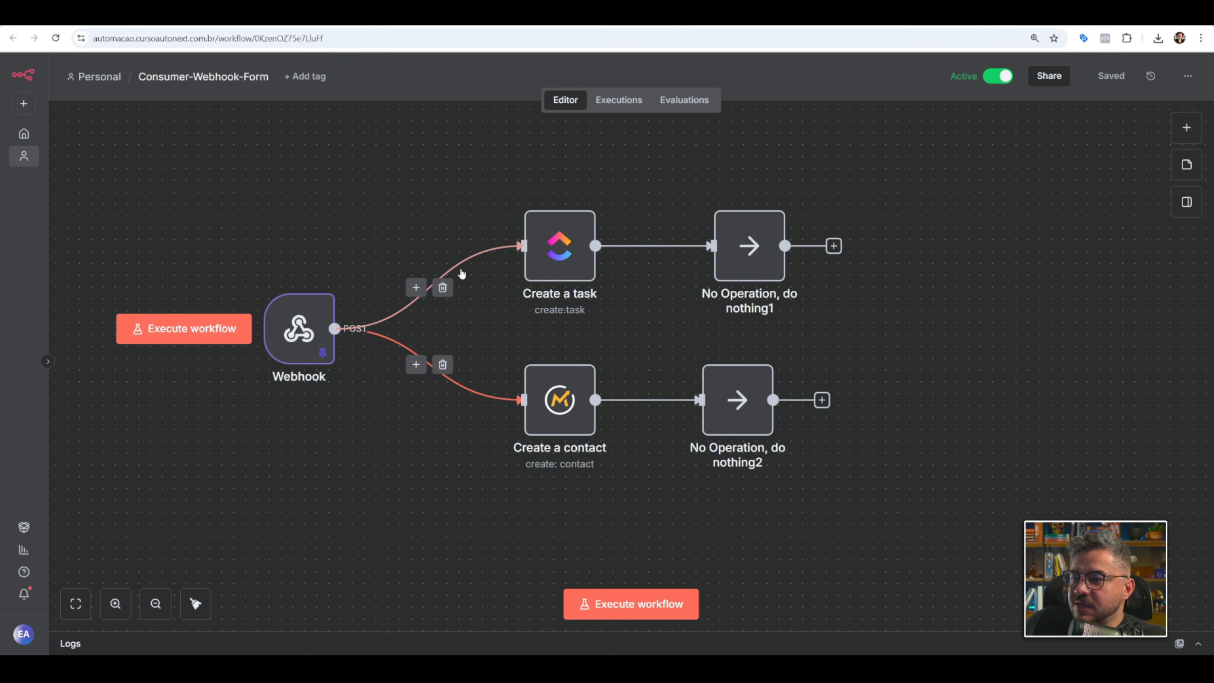
mouse_move(584, 243)
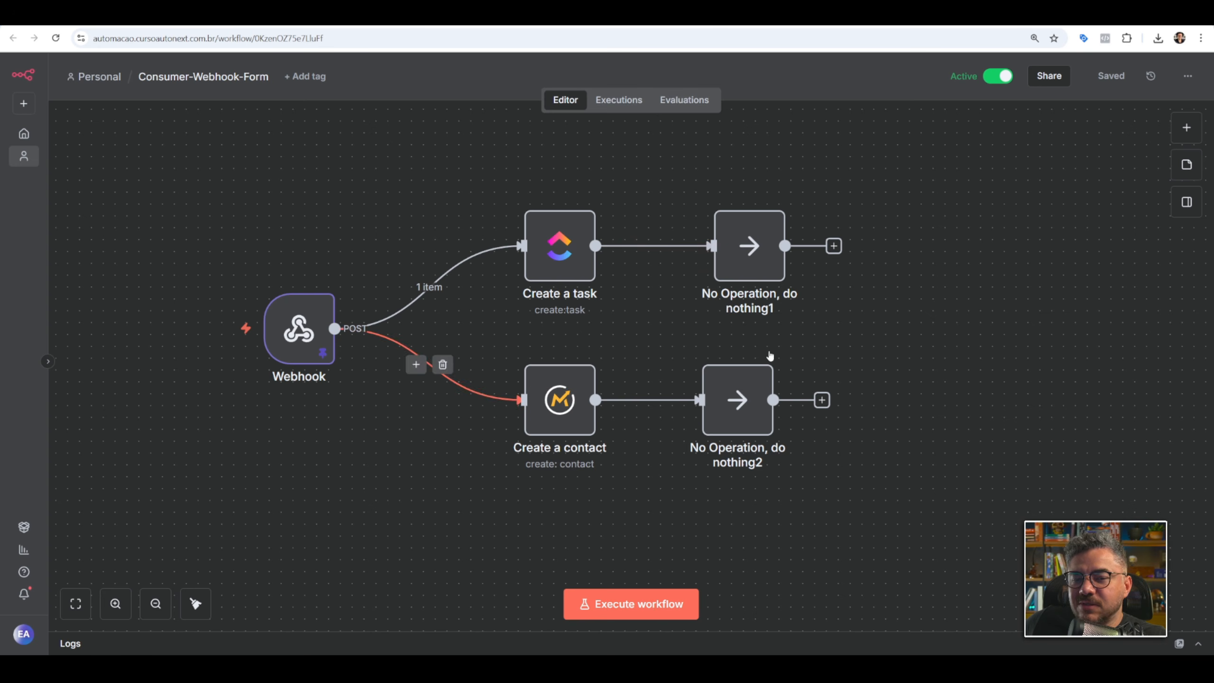
mouse_move(345, 263)
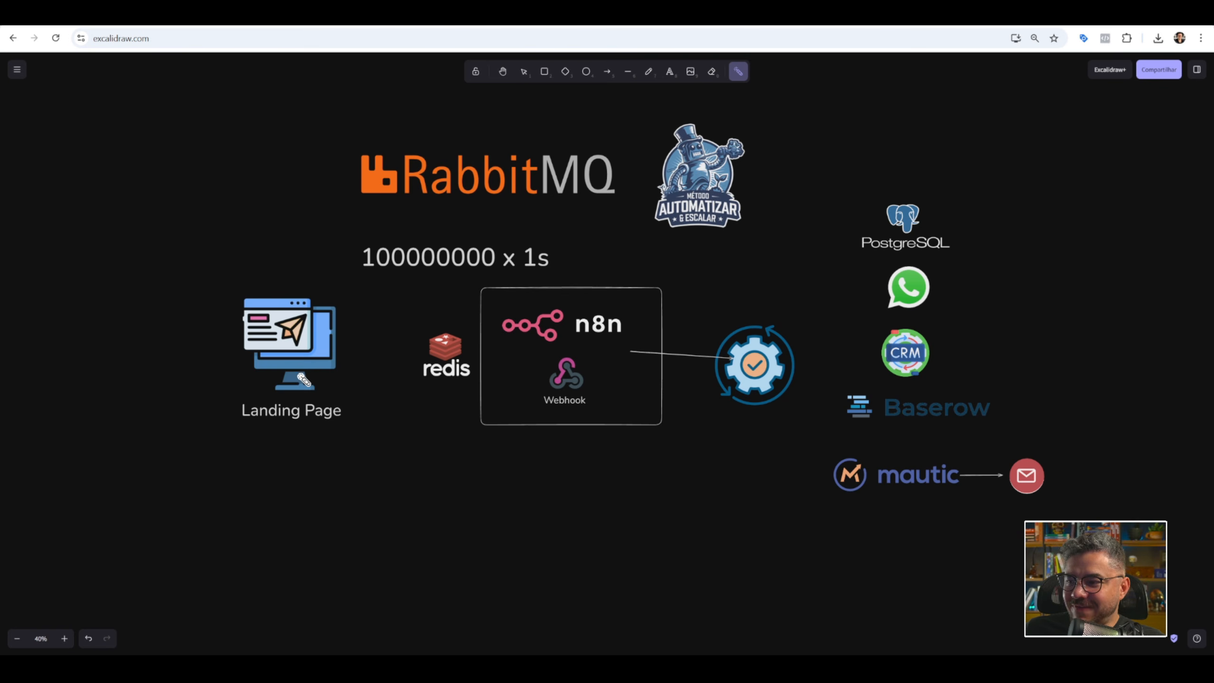
Trace the path from the landing page past Redis to the n8n webhook on the Excalidraw diagram with the laser pointer.
mouse_move(279, 359)
left_mouse_down()
mouse_move(371, 324)
mouse_move(315, 388)
mouse_move(347, 341)
mouse_move(336, 320)
mouse_move(333, 367)
left_mouse_up()
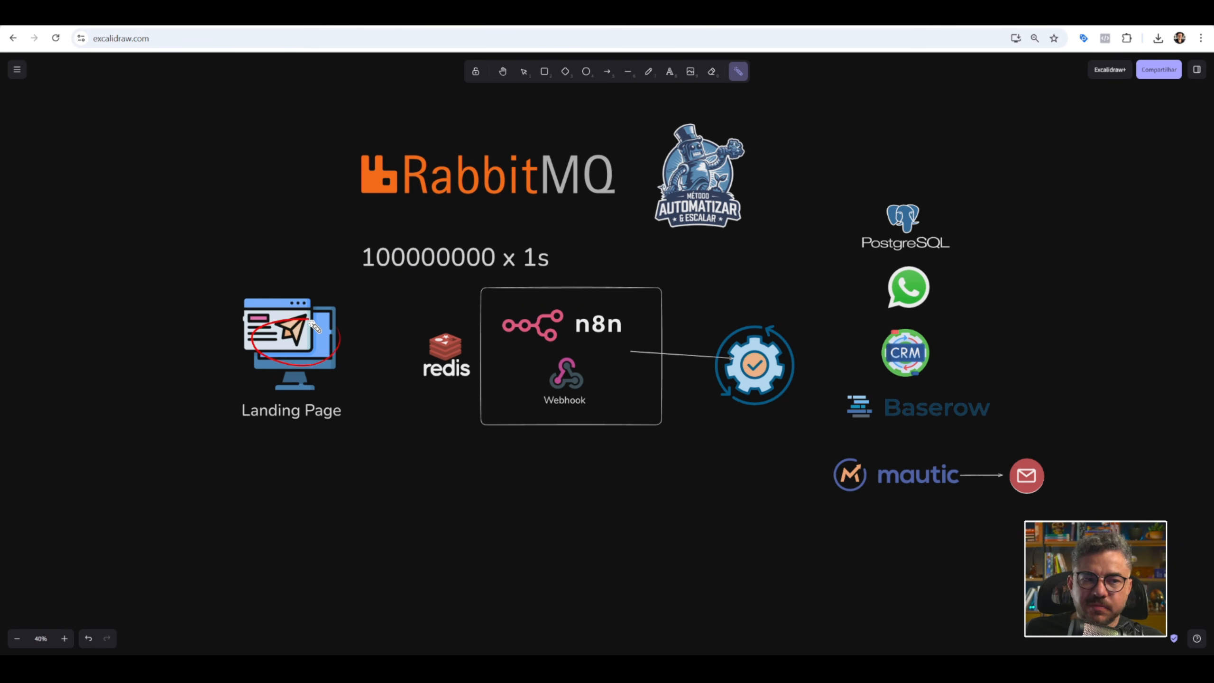
mouse_move(359, 308)
left_mouse_down()
mouse_move(536, 330)
mouse_move(517, 317)
mouse_move(498, 345)
mouse_move(561, 310)
left_mouse_up()
mouse_move(420, 323)
left_mouse_down()
mouse_move(465, 319)
mouse_move(477, 371)
mouse_move(411, 344)
mouse_move(405, 311)
mouse_move(430, 330)
mouse_move(434, 306)
mouse_move(483, 320)
mouse_move(402, 320)
mouse_move(485, 312)
mouse_move(398, 315)
mouse_move(441, 287)
mouse_move(479, 299)
left_mouse_up()
mouse_move(409, 380)
left_mouse_down()
mouse_move(472, 399)
mouse_move(433, 398)
left_mouse_up()
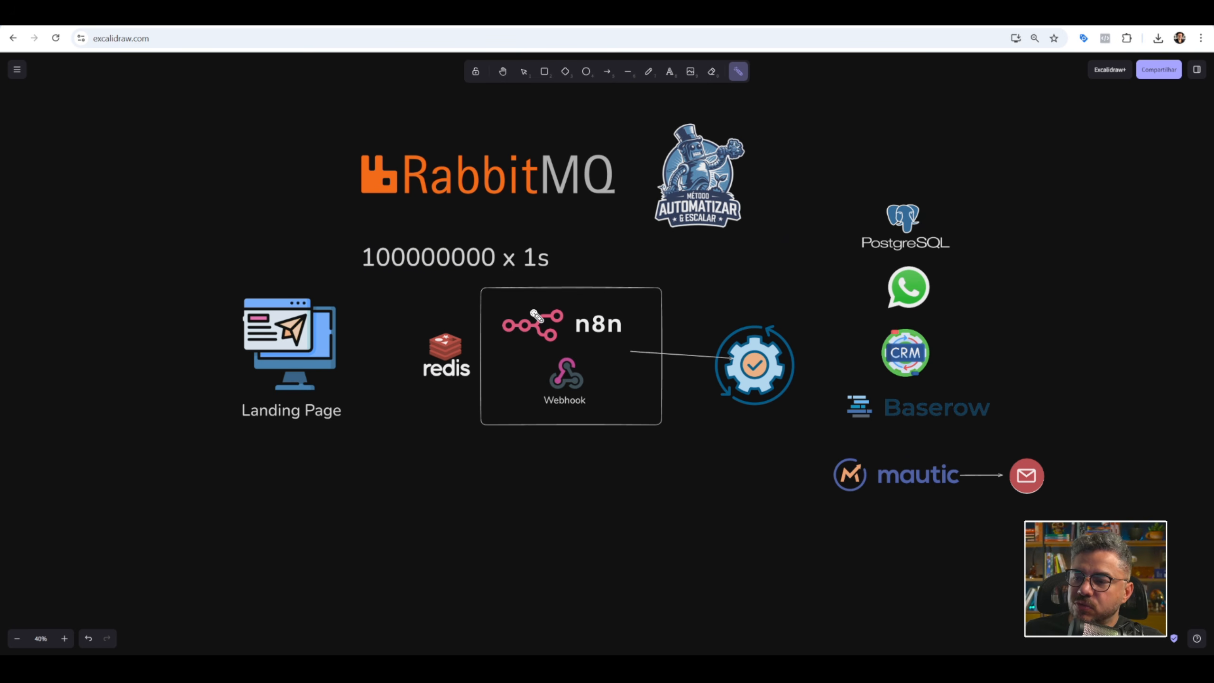
mouse_move(537, 317)
left_mouse_down()
mouse_move(559, 347)
mouse_move(472, 353)
left_mouse_up()
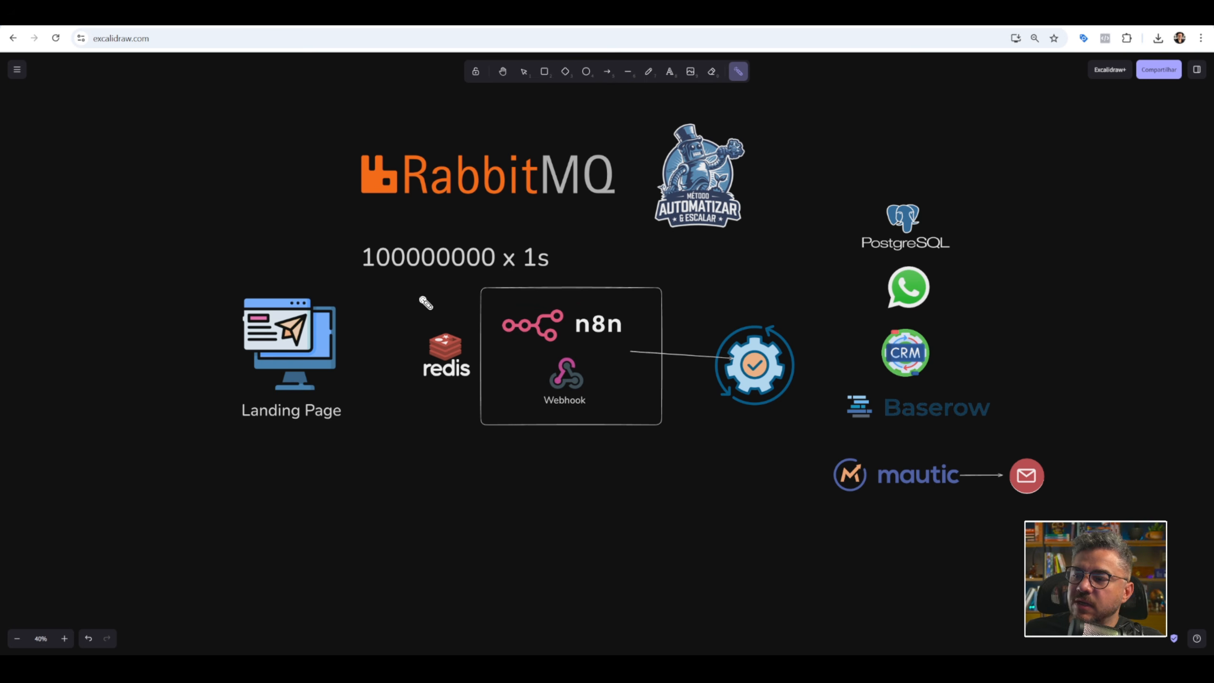
mouse_move(349, 308)
left_mouse_down()
mouse_move(395, 280)
mouse_move(462, 289)
left_mouse_up()
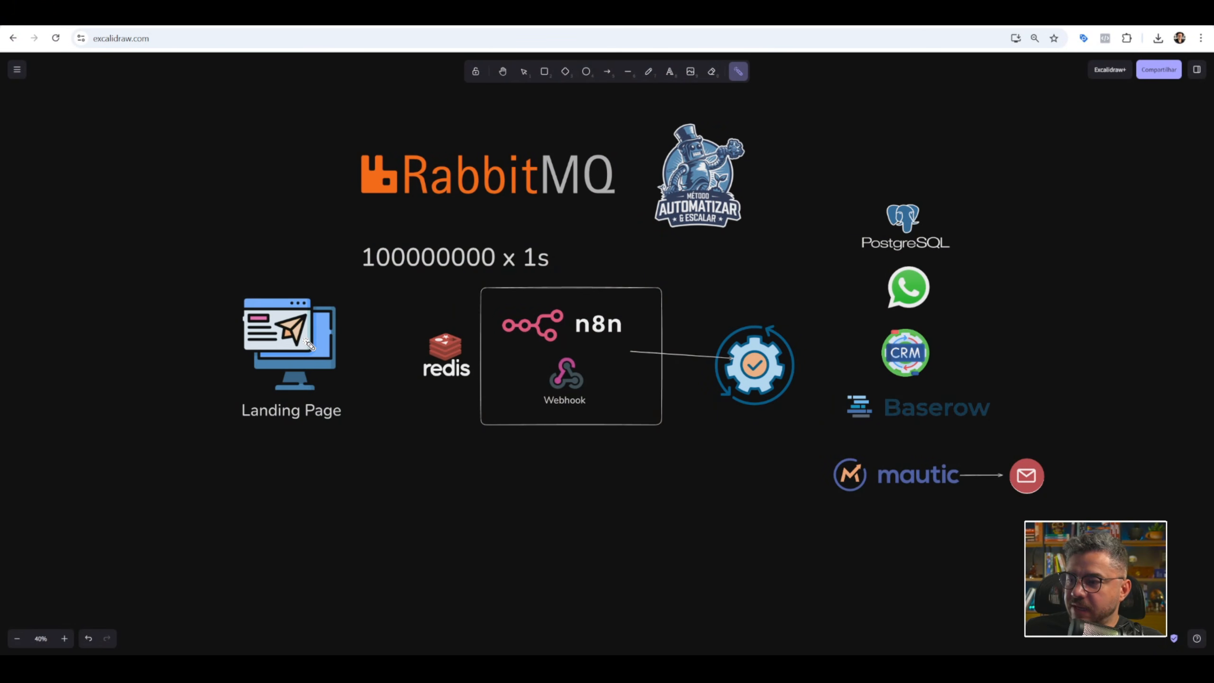
mouse_move(316, 342)
left_mouse_down()
mouse_move(390, 301)
mouse_move(477, 276)
mouse_move(464, 294)
mouse_move(498, 304)
left_mouse_up()
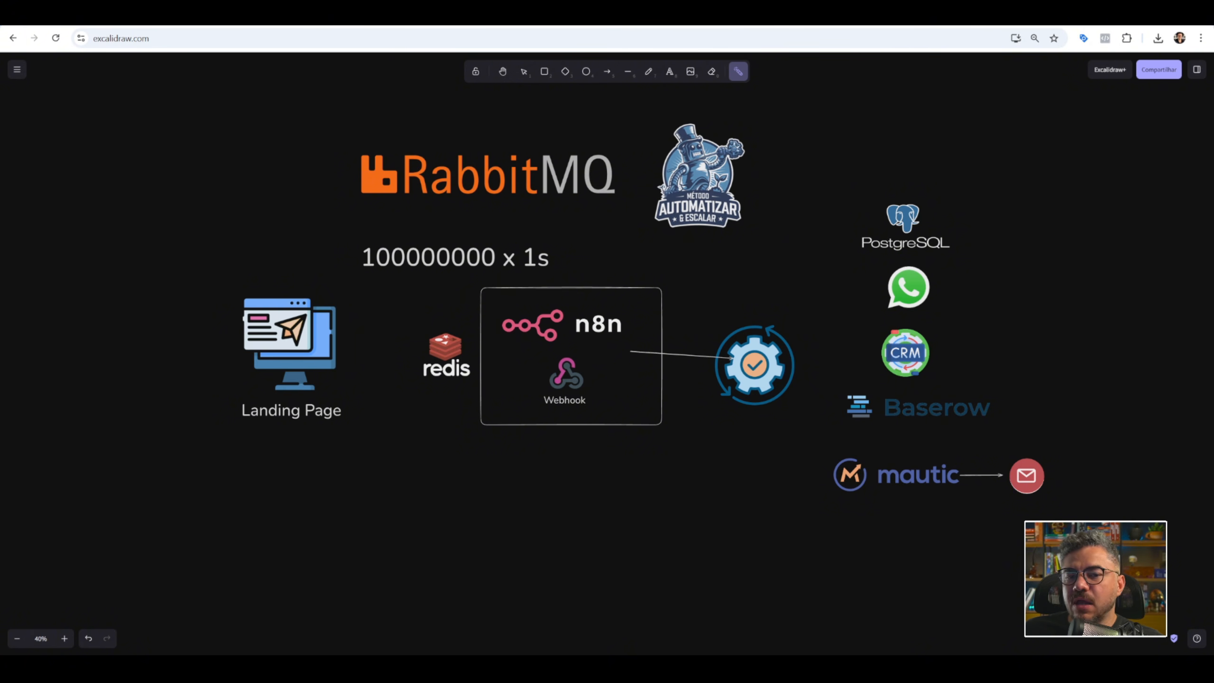
mouse_move(447, 311)
left_mouse_down()
mouse_move(514, 323)
mouse_move(501, 280)
mouse_move(412, 311)
mouse_move(528, 287)
left_mouse_up()
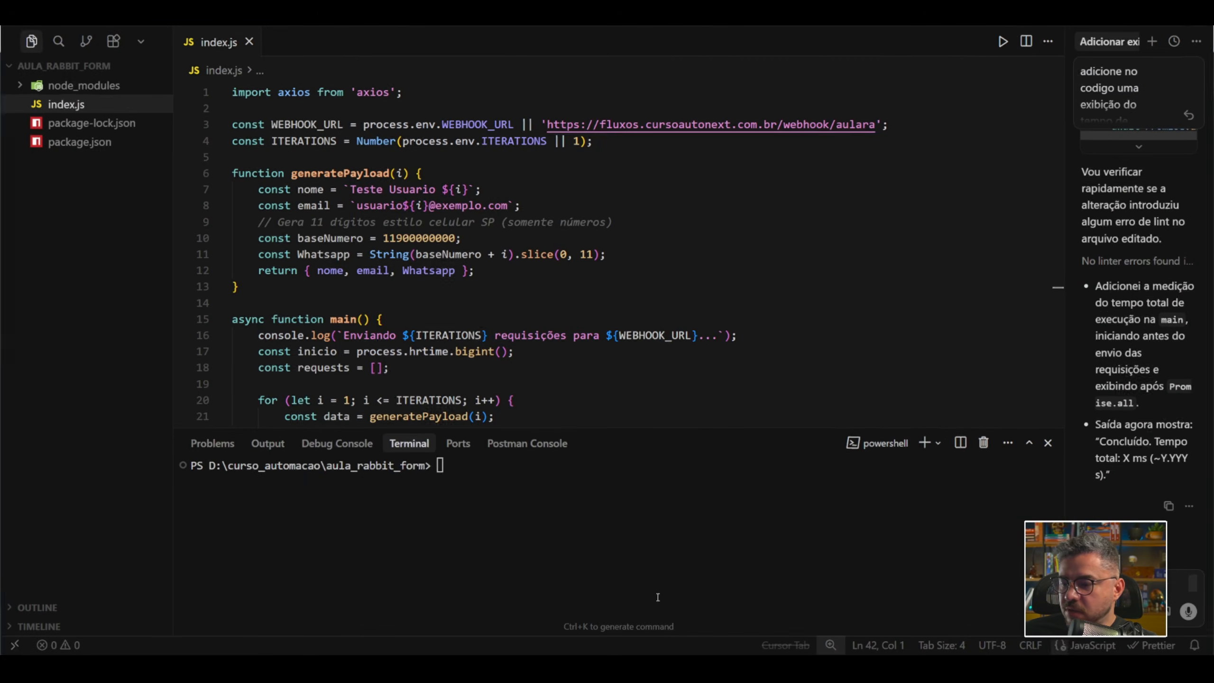
Run npm start in the aula_rabbit_form terminal to send one test request to the webhook.
key("Up")
key("Up")
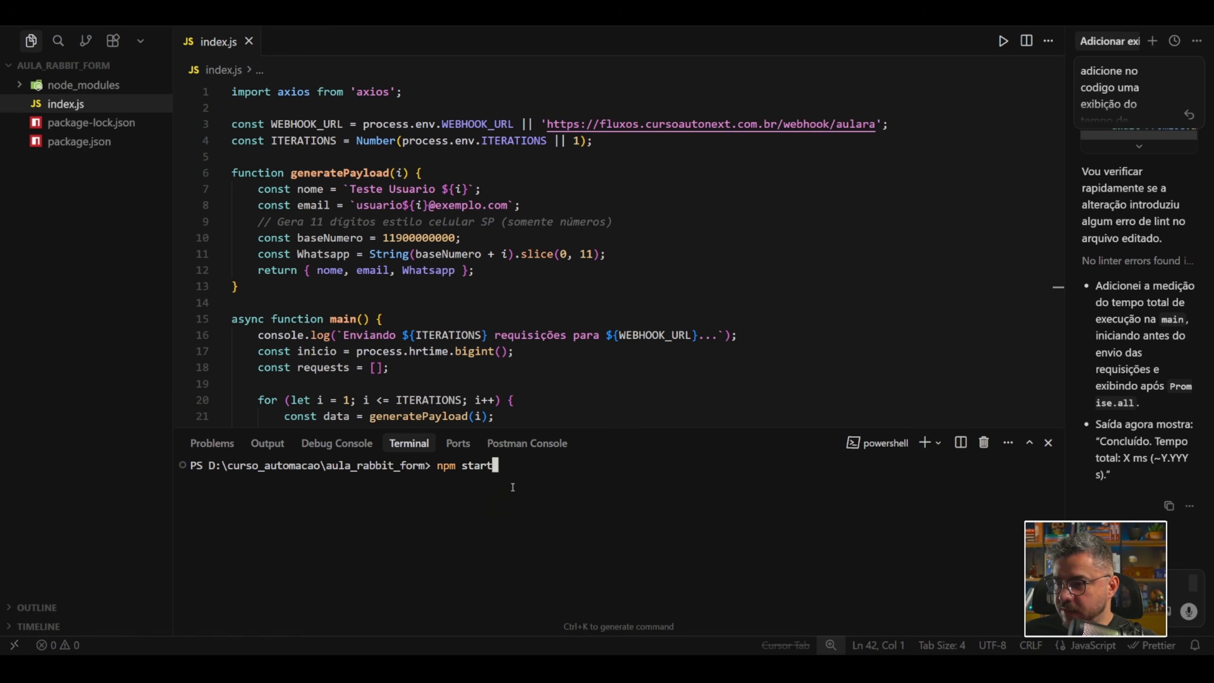
key("Return")
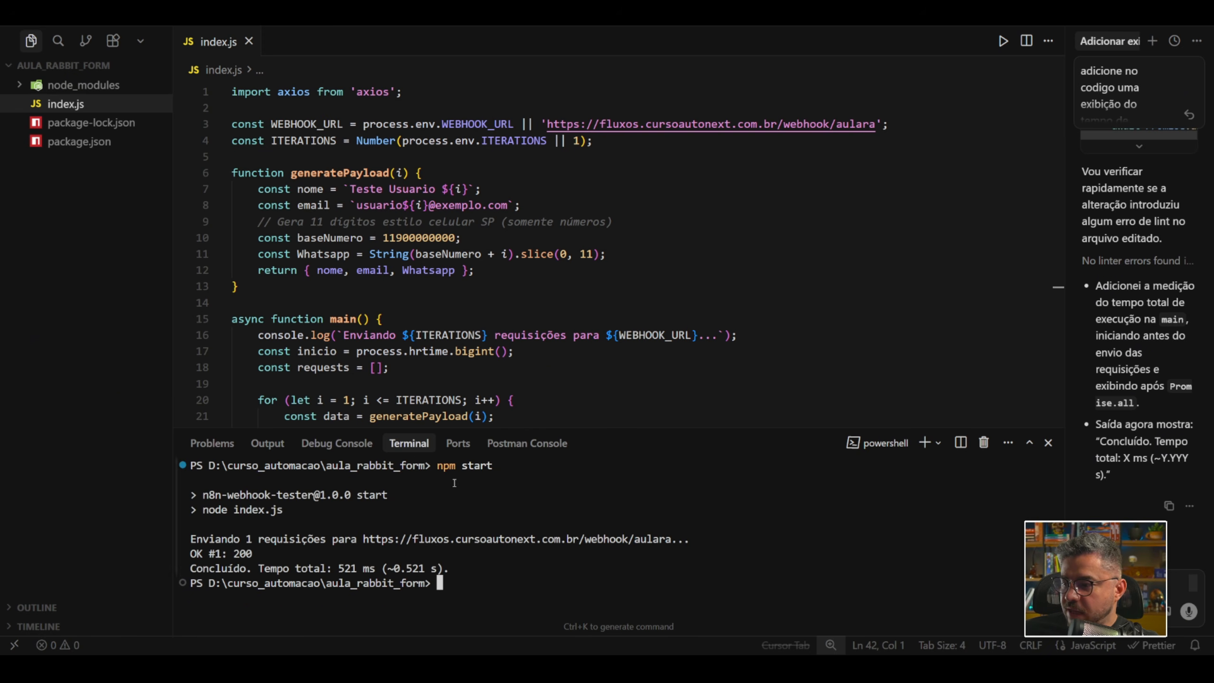
Switch to n8n, open the latest execution of Consumer-Webhook-Form1, and inspect the Create a task node's input and output.
key("alt+Tab")
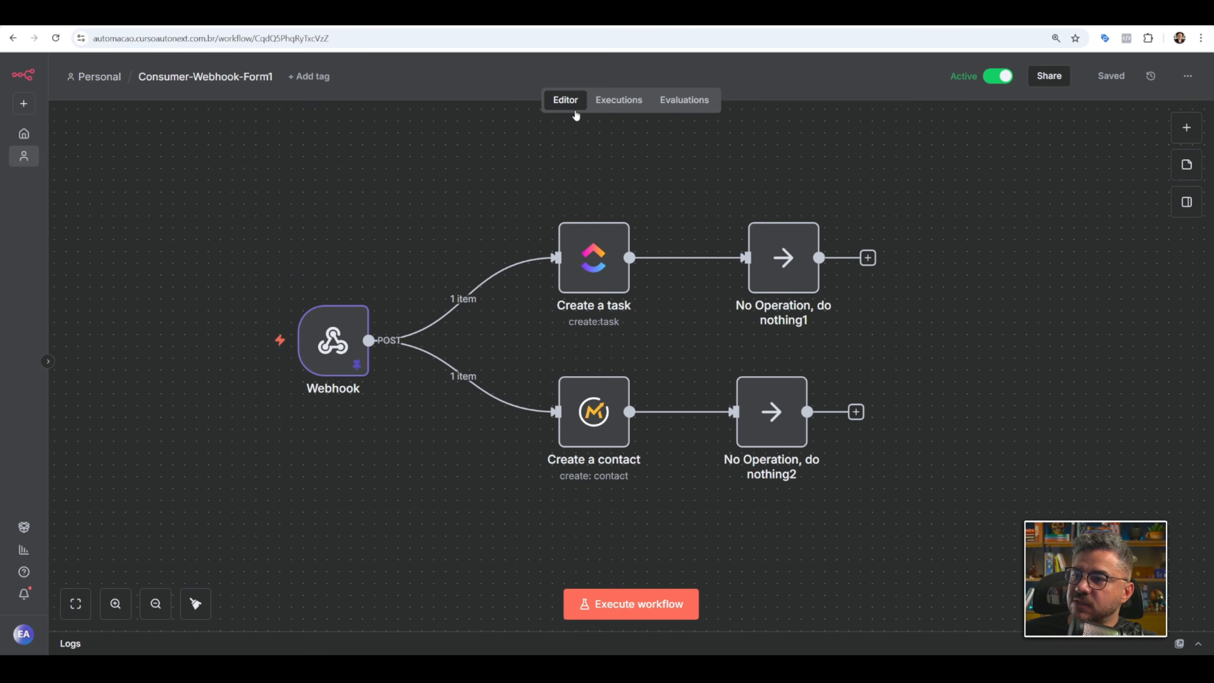
left_click(619, 100)
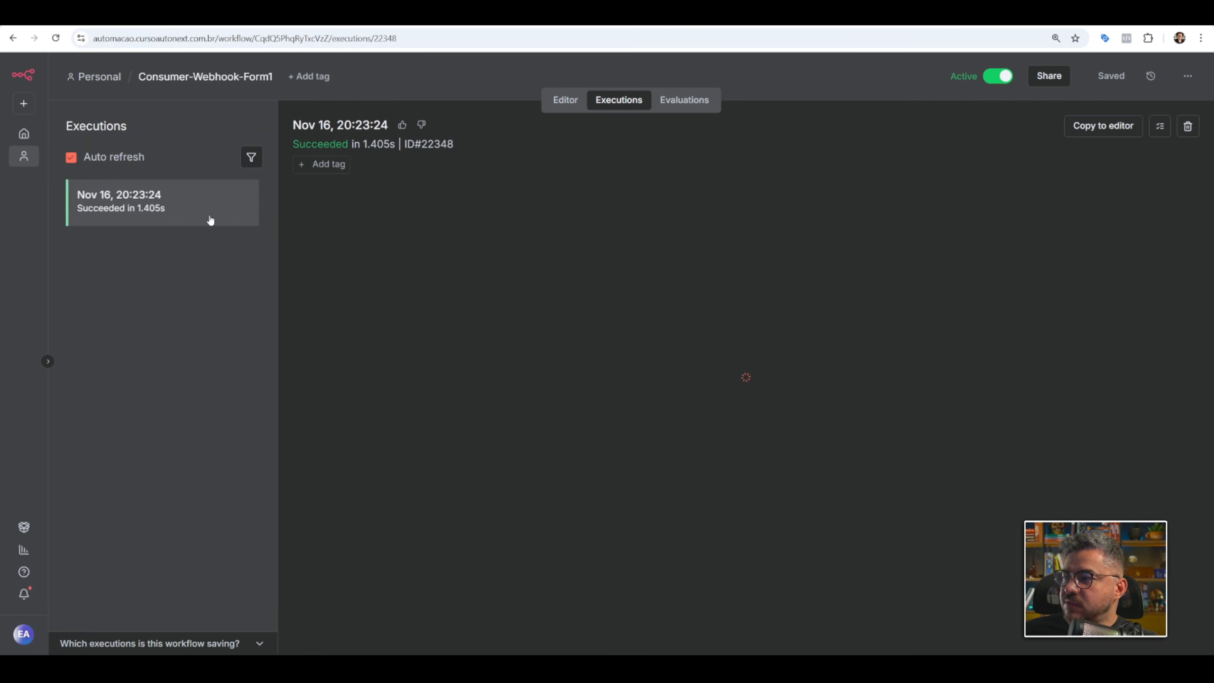
left_click(141, 206)
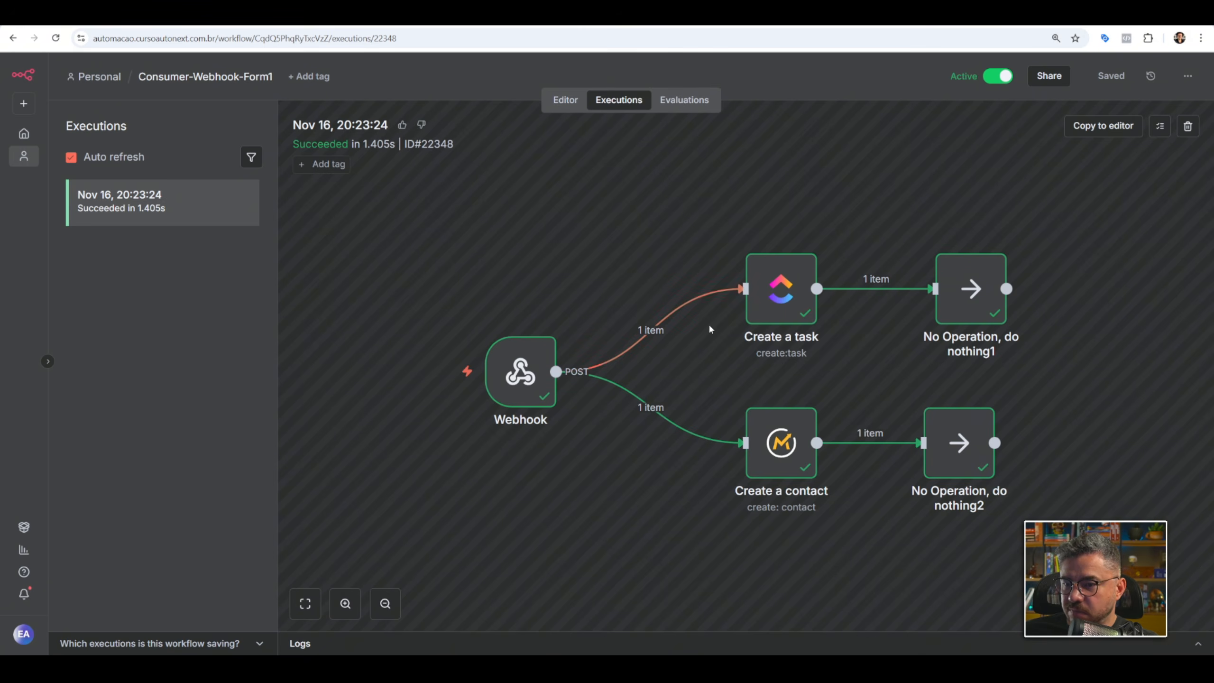
double_click(778, 296)
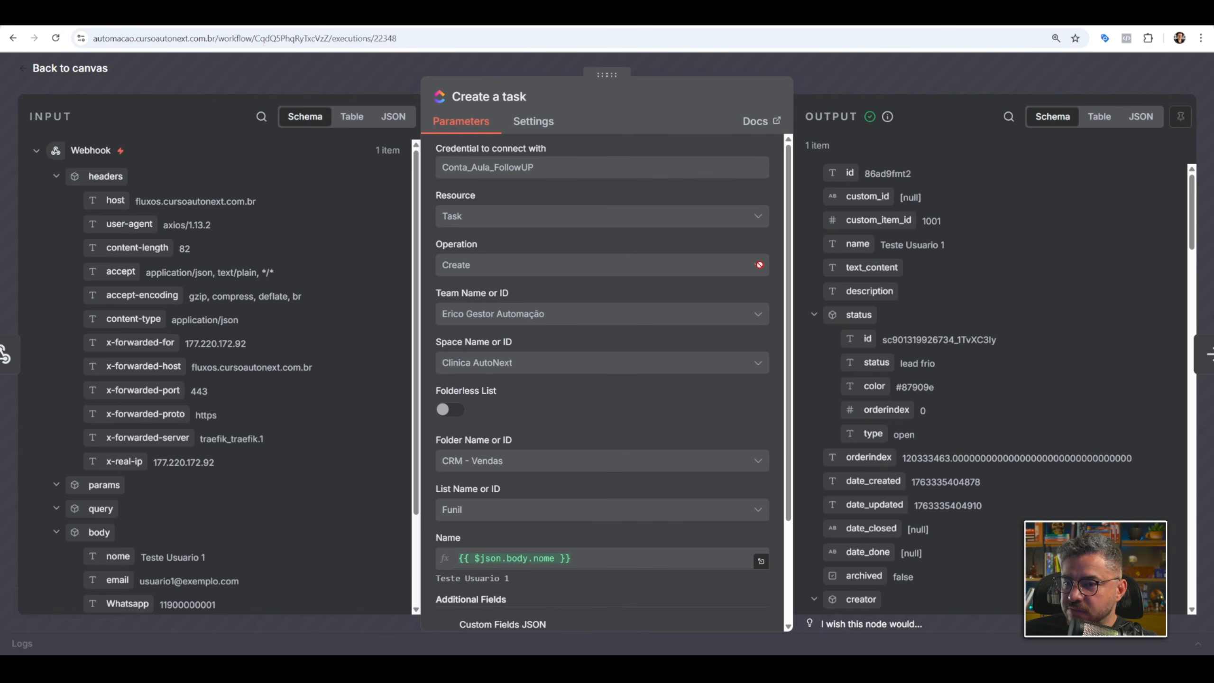
left_click(899, 85)
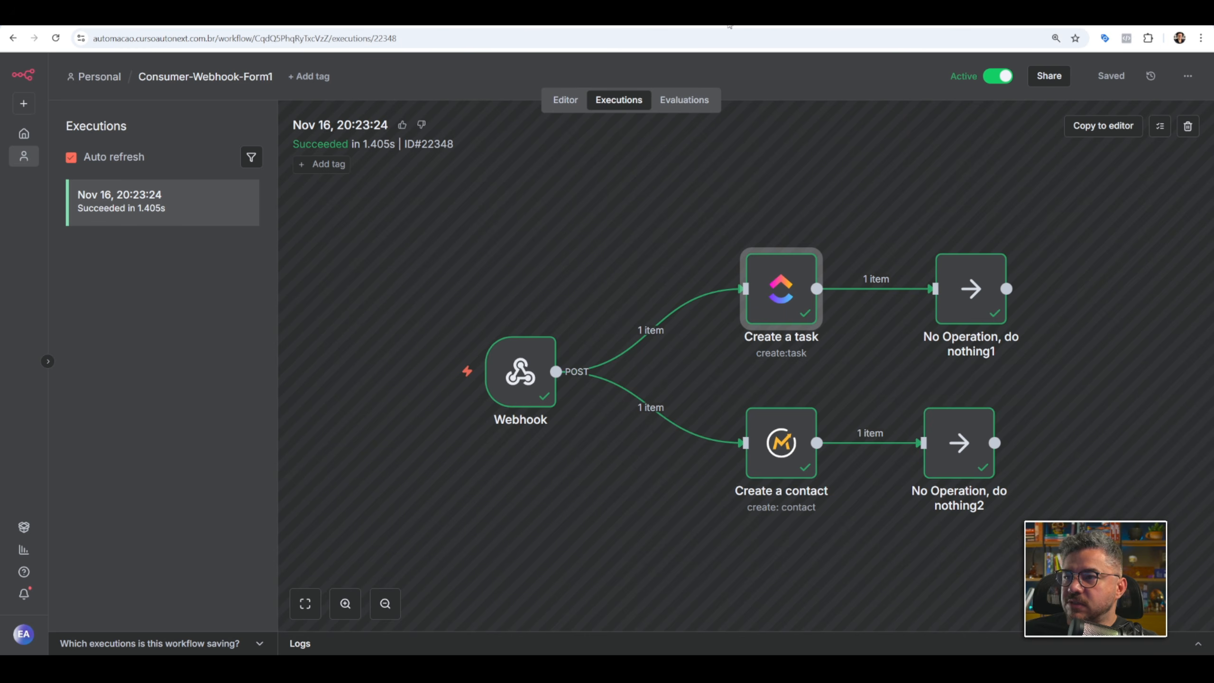
Check the LEAD FRIO column of the ClickUp Funil board for the test lead and reload Mautic's contacts list.
left_click(722, 15)
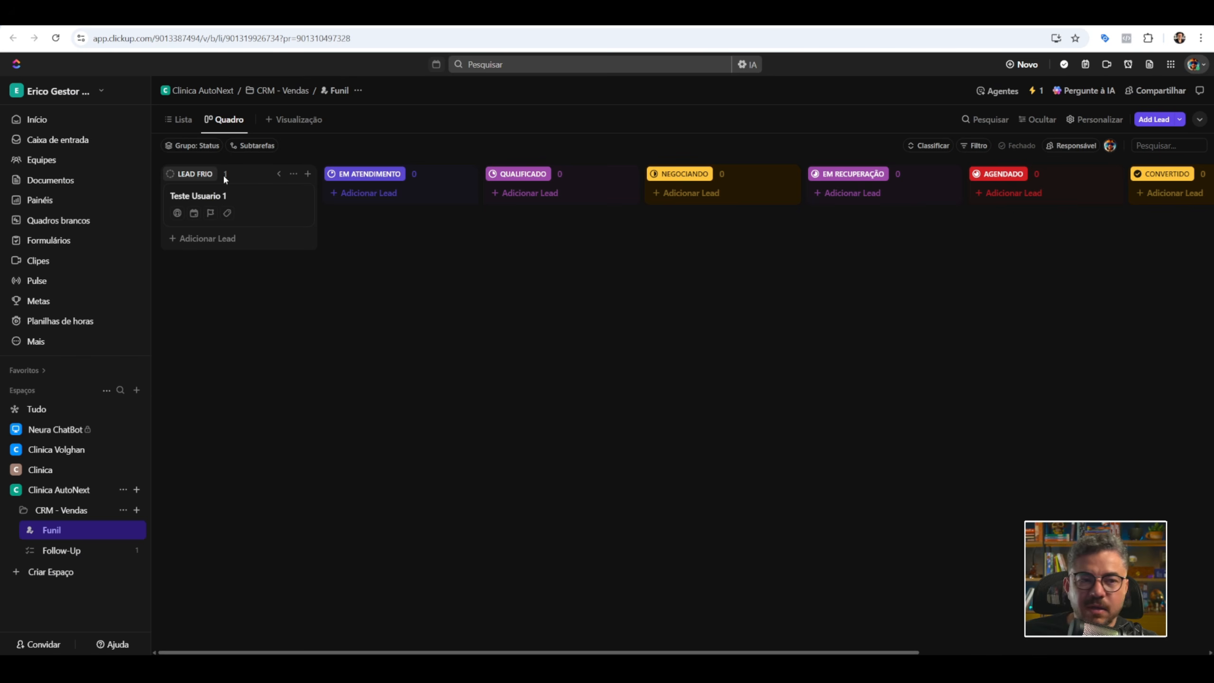
mouse_move(224, 195)
left_mouse_down()
mouse_move(384, 216)
mouse_move(365, 196)
mouse_move(234, 191)
left_mouse_up()
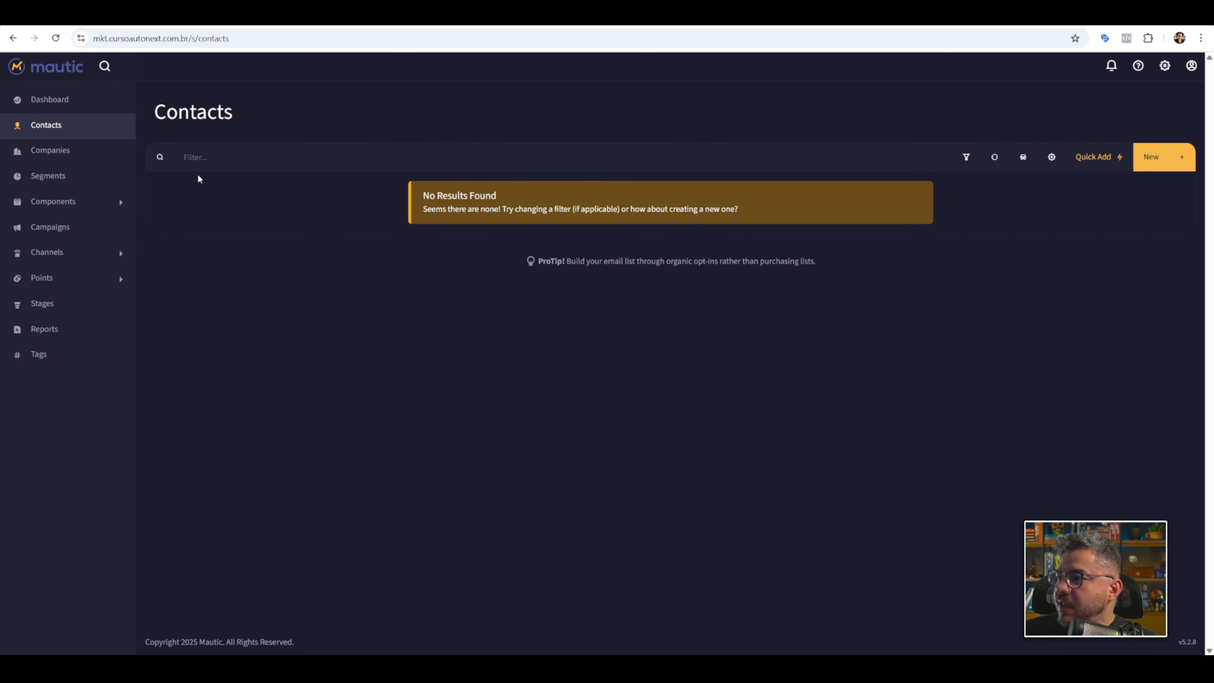
left_click(56, 38)
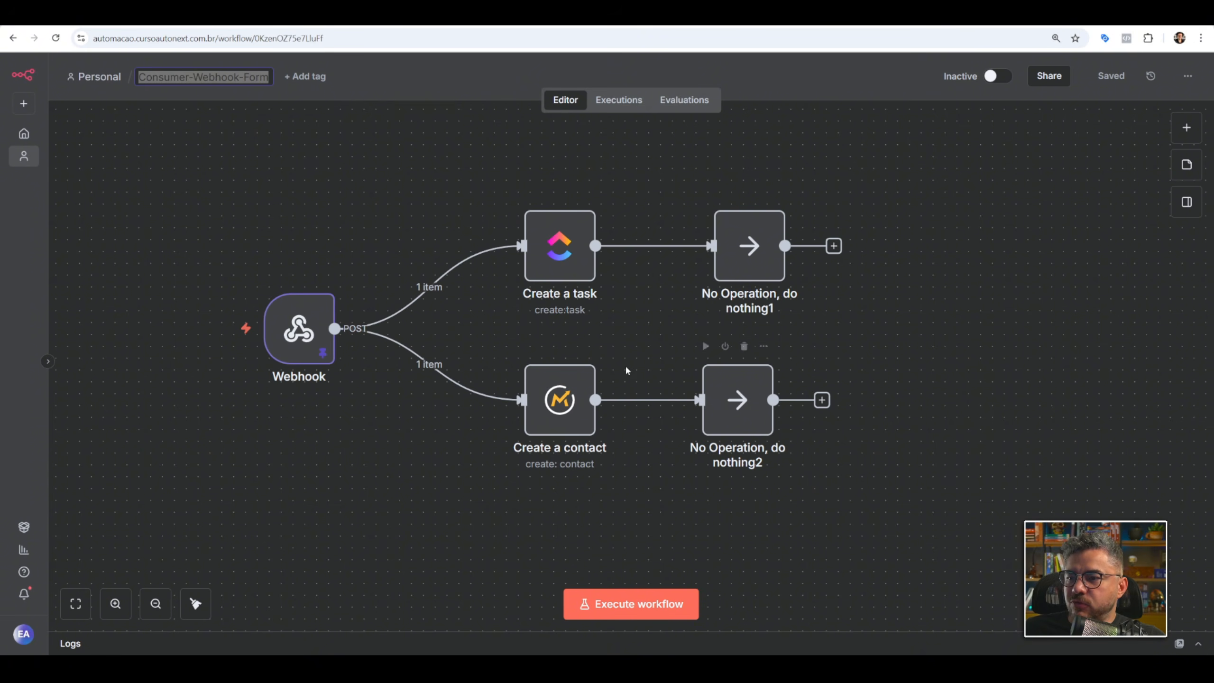
Add a Stop and Error node from the Webhook output in Consumer-Webhook-Form, with the error message "erro".
mouse_move(662, 247)
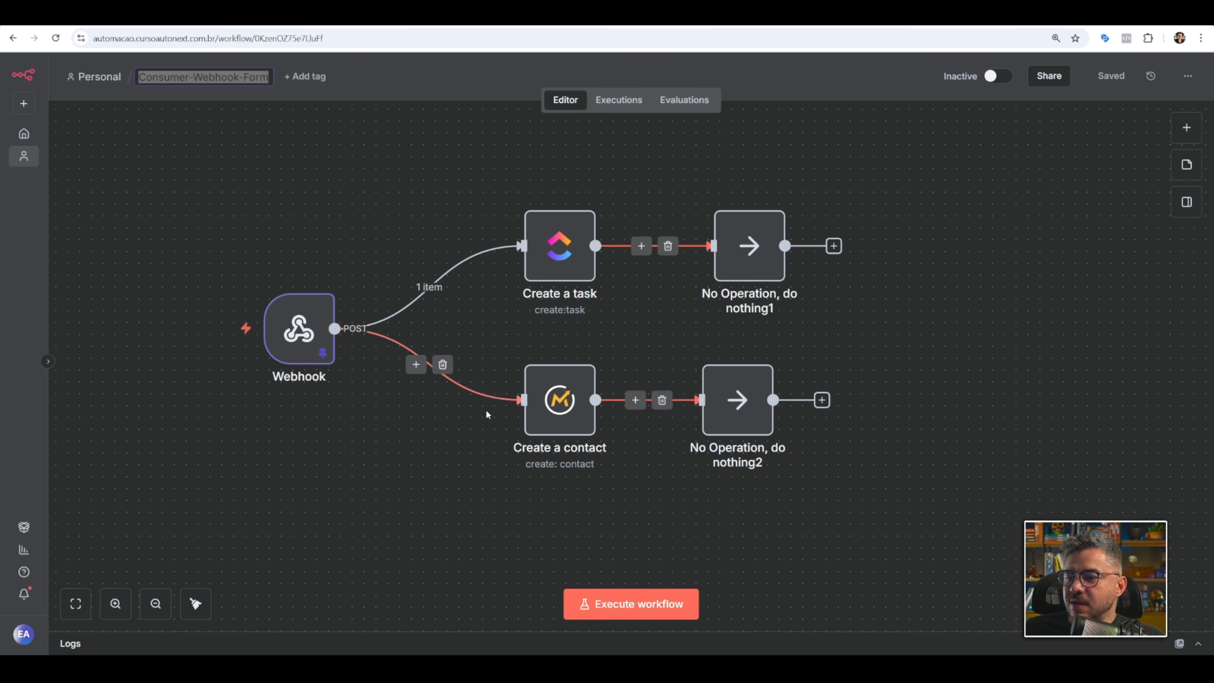
left_click_drag(334, 328, 515, 349)
type("erro")
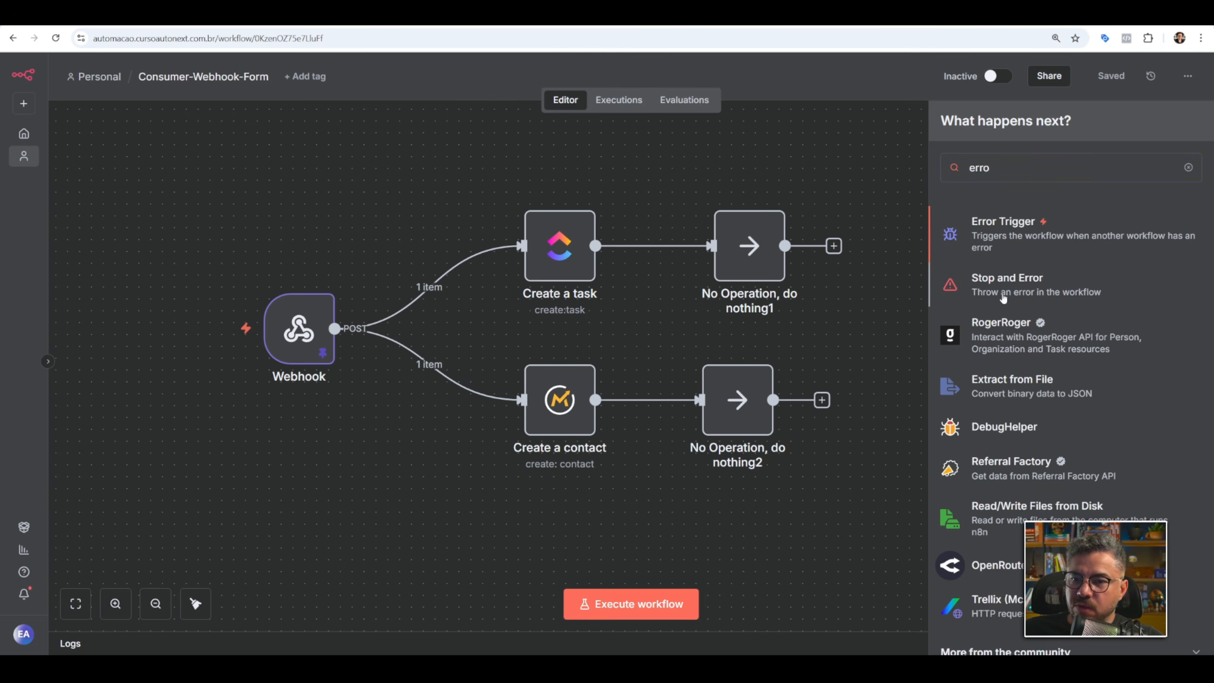
left_click(1003, 287)
left_click(564, 223)
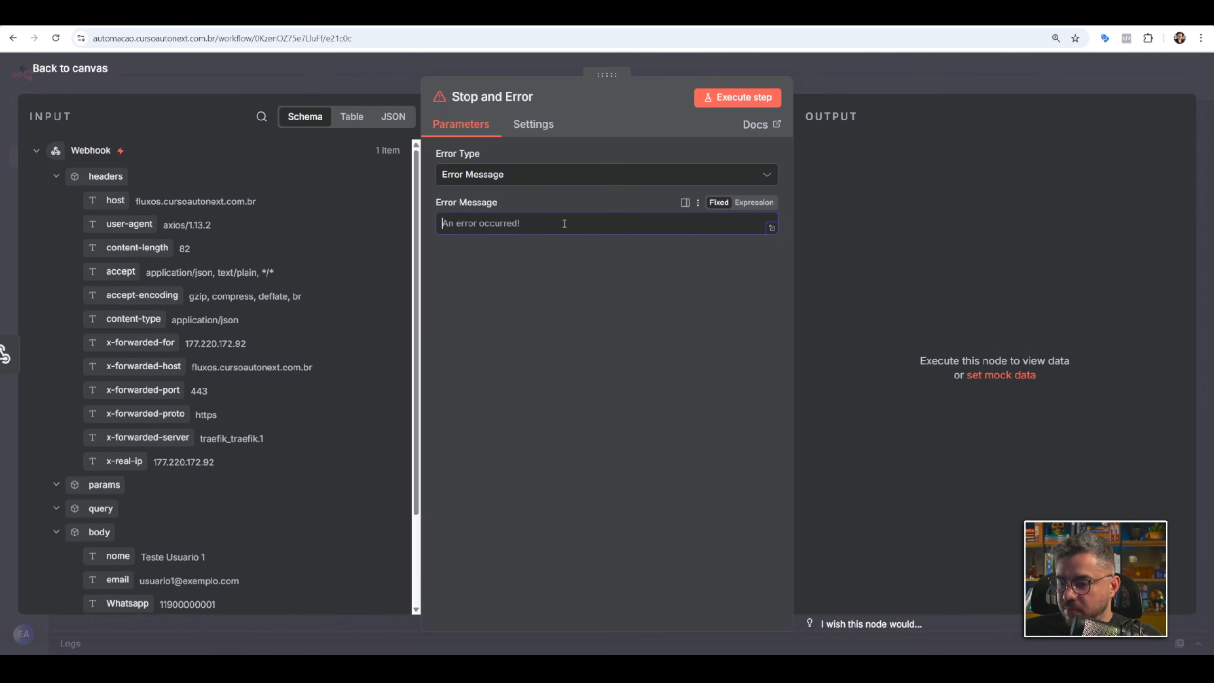
type("erro")
key("Escape")
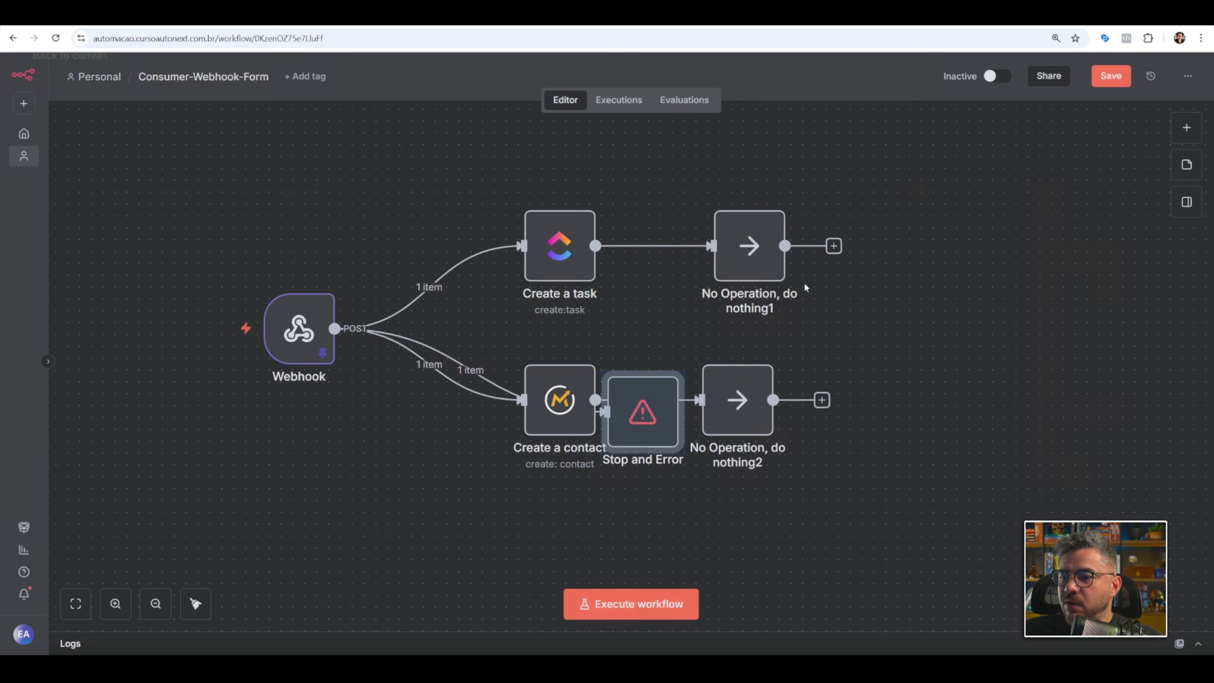
Arrange the nodes so Stop and Error sits between the Create a task and Create a contact branches, and save the workflow.
left_click_drag(559, 407, 536, 501)
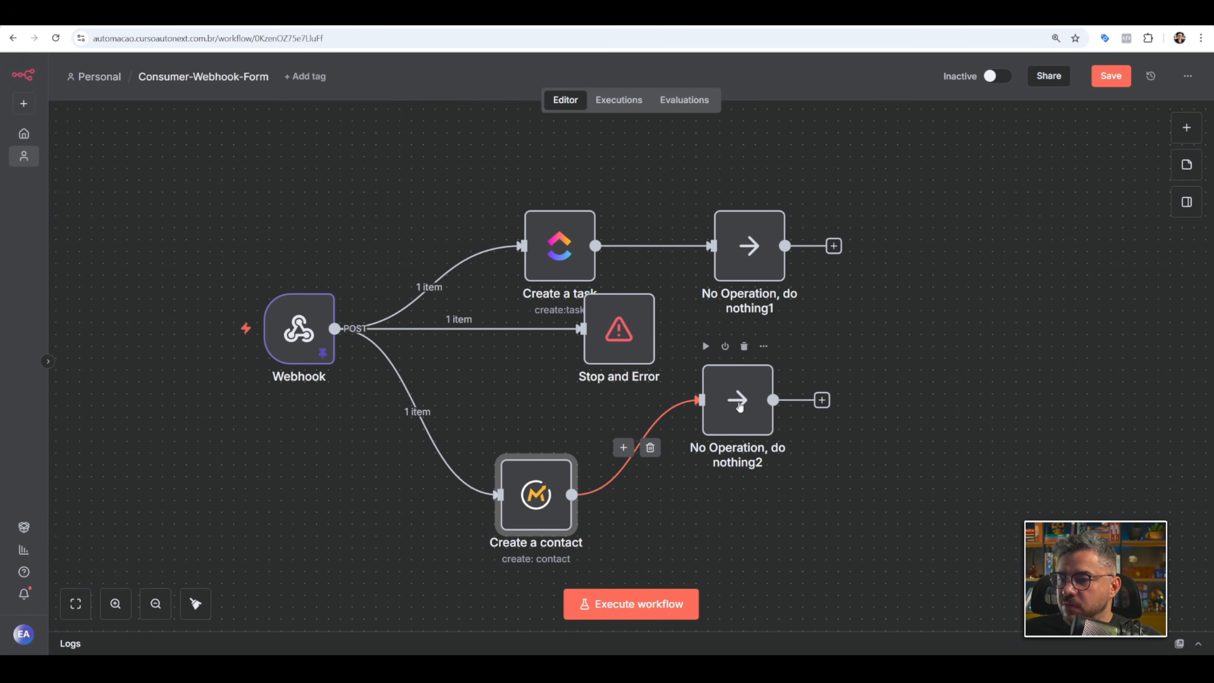
left_click_drag(737, 407, 737, 513)
left_click_drag(609, 346, 561, 381)
left_click_drag(558, 261, 557, 238)
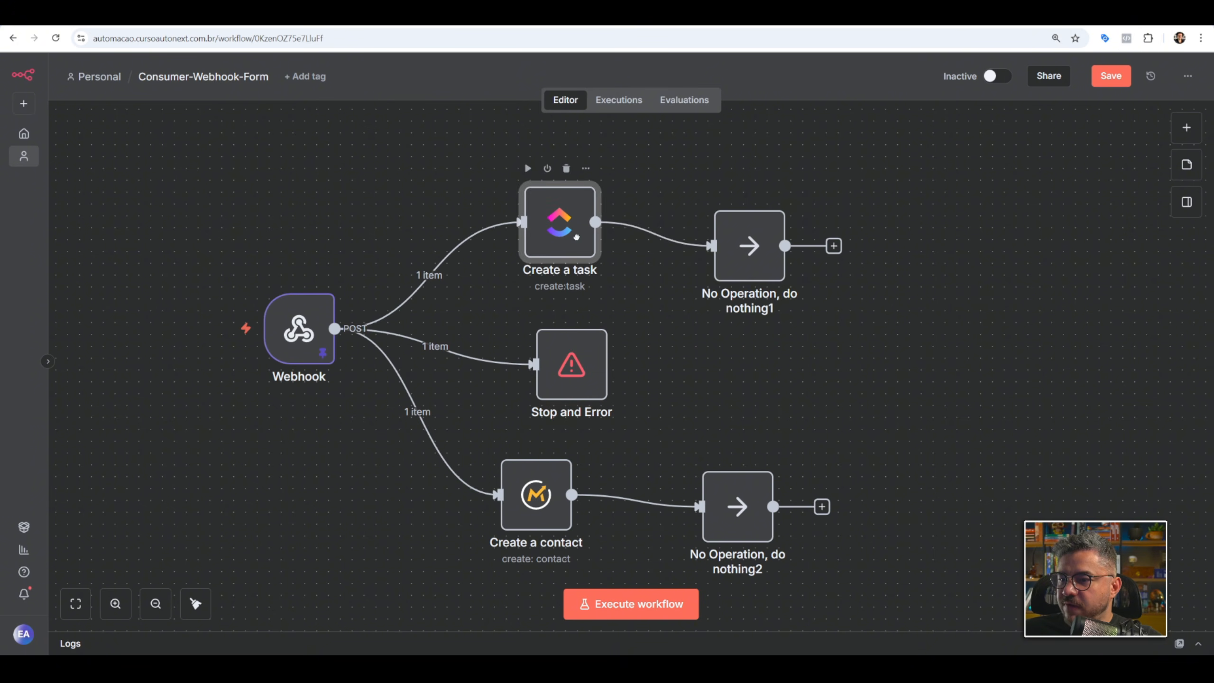
left_click_drag(749, 245, 749, 211)
left_click_drag(557, 238, 570, 238)
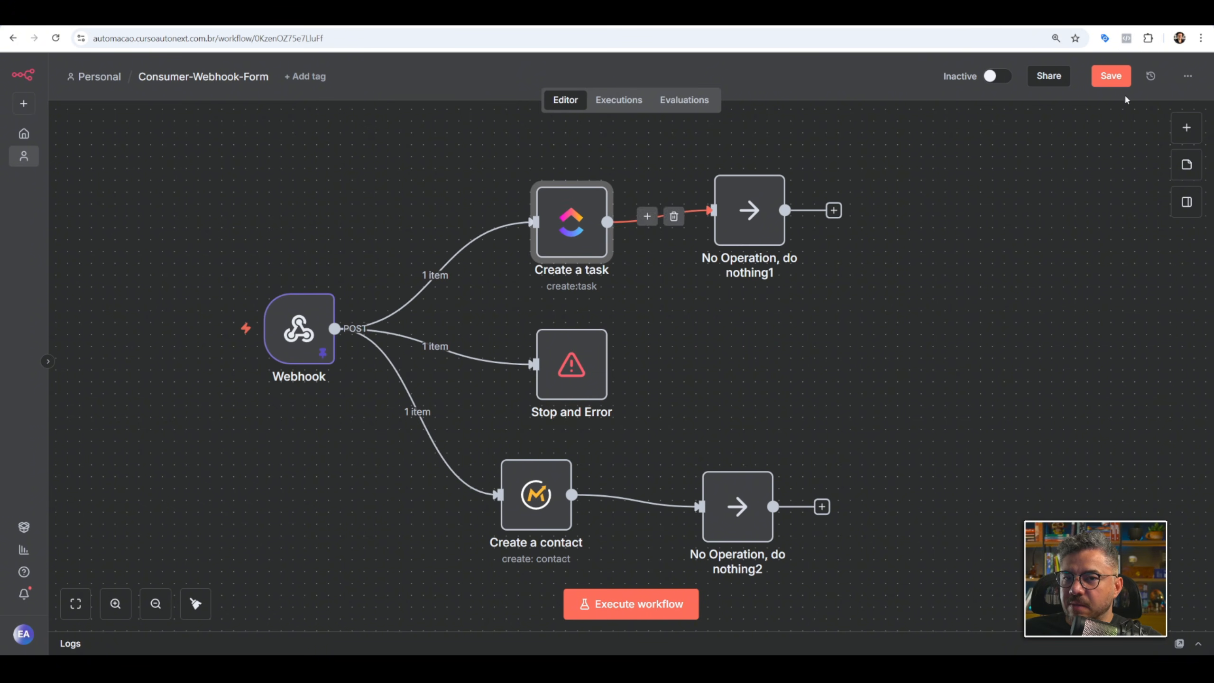
key("ctrl+s")
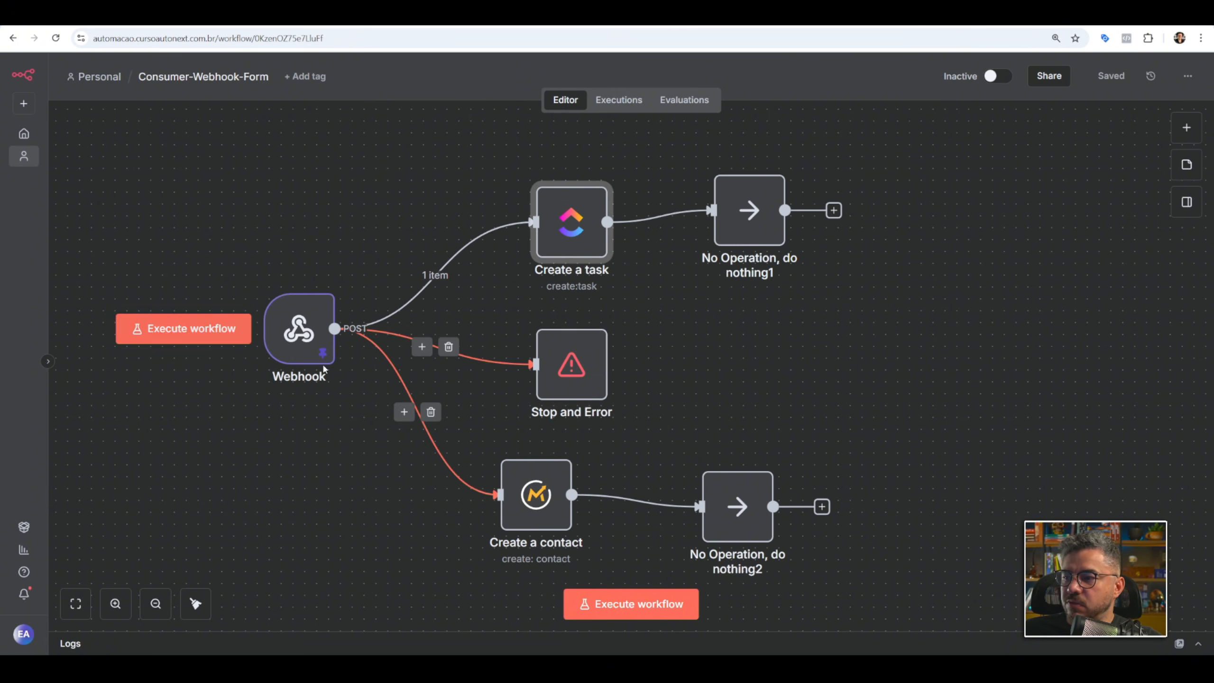
Set the default ITERATIONS value to 20 in index.js in the code editor and save the file.
mouse_move(449, 276)
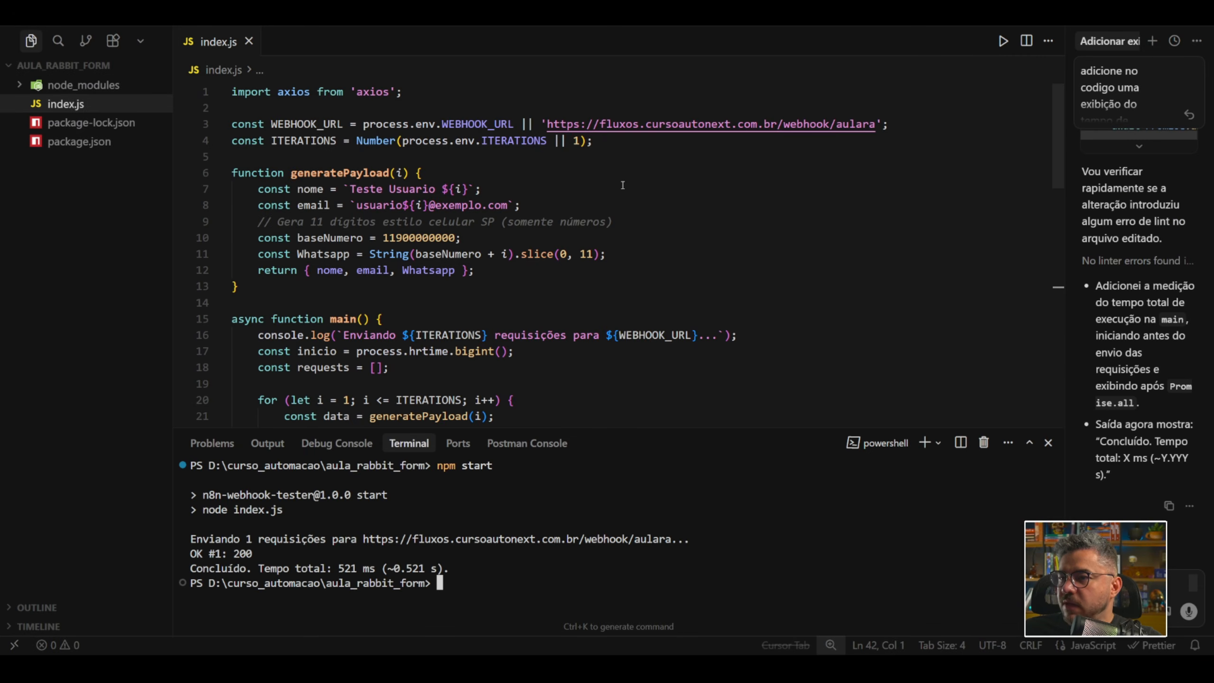
left_click(579, 141)
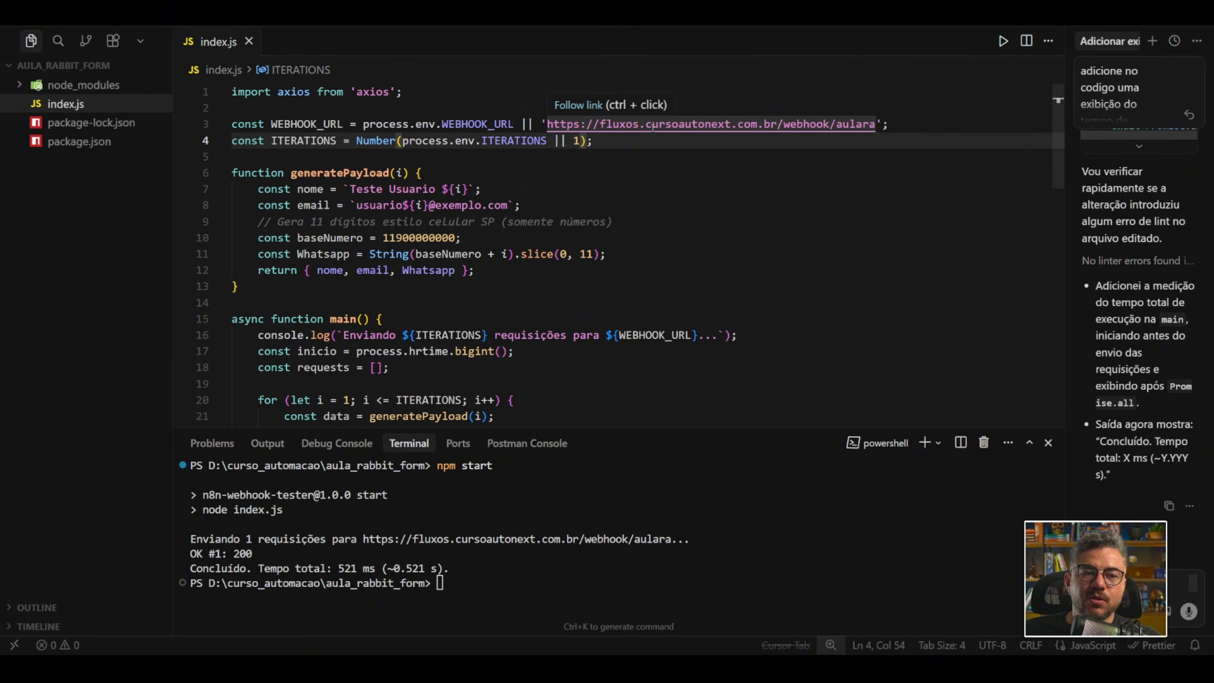
key("BackSpace")
type("20")
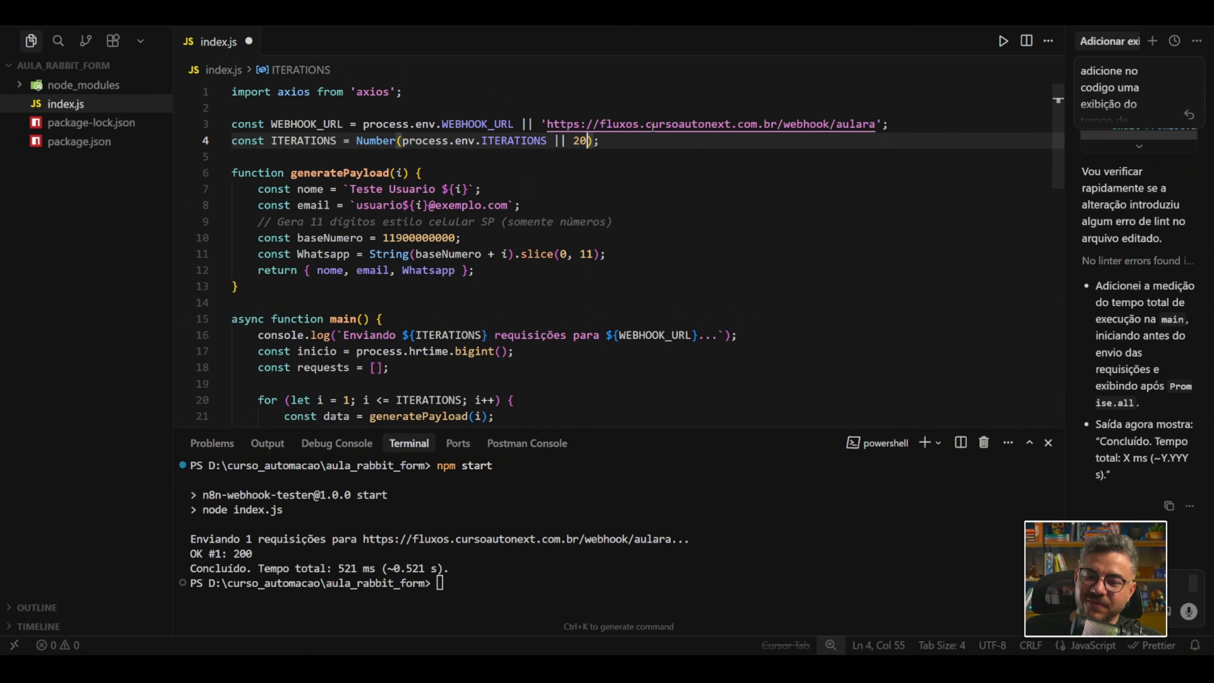
left_click(612, 253)
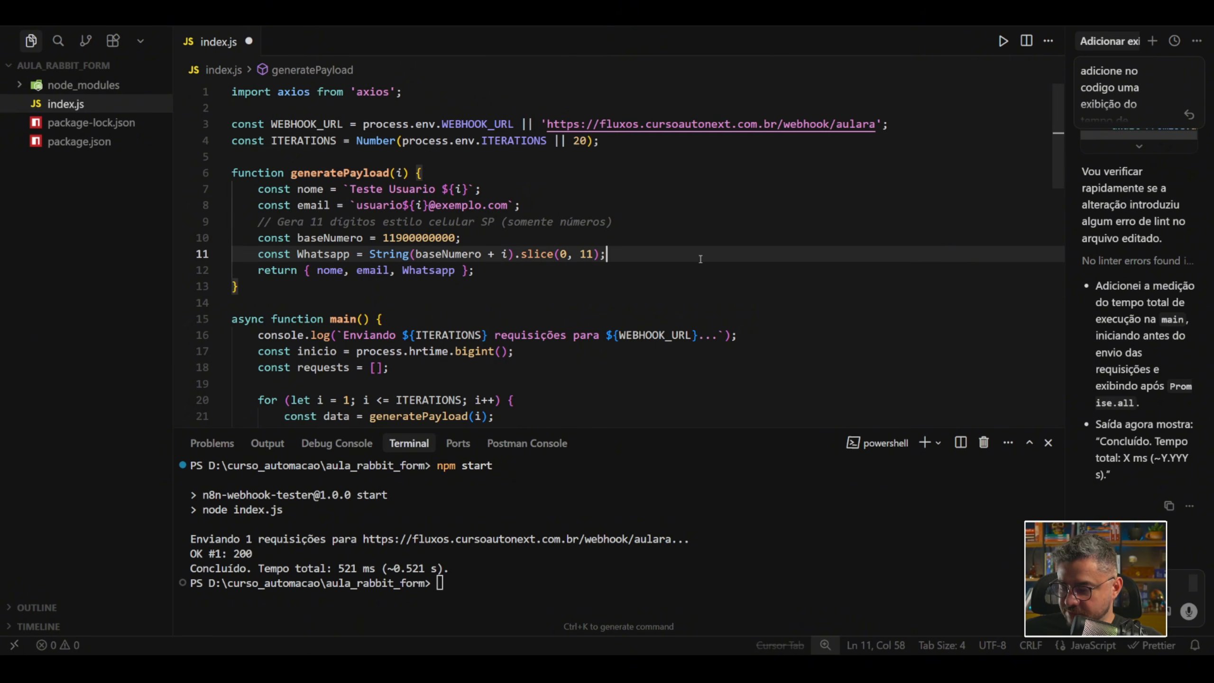
key("ctrl+s")
Run npm start again in the terminal to send the 20 test requests to the webhook.
left_click(545, 583)
key("Up")
key("Return")
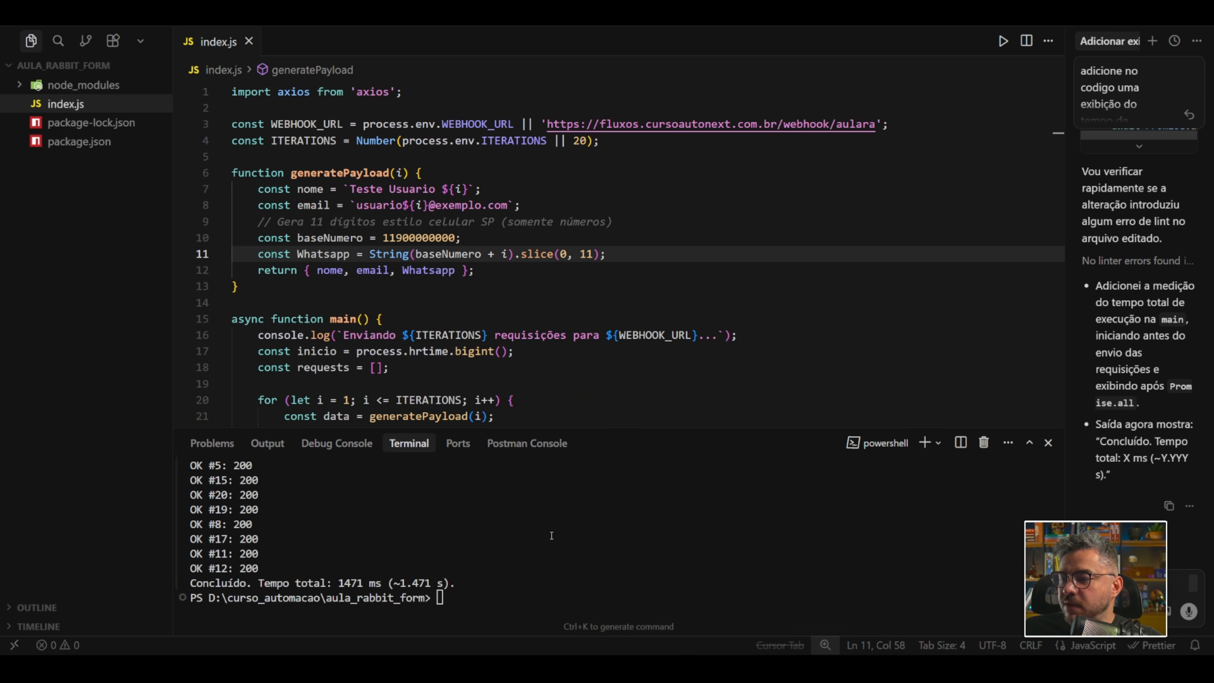
Return to n8n, open the executions list, and look through the latest Consumer-Webhook-Form1 runs.
mouse_move(582, 667)
left_click(691, 610)
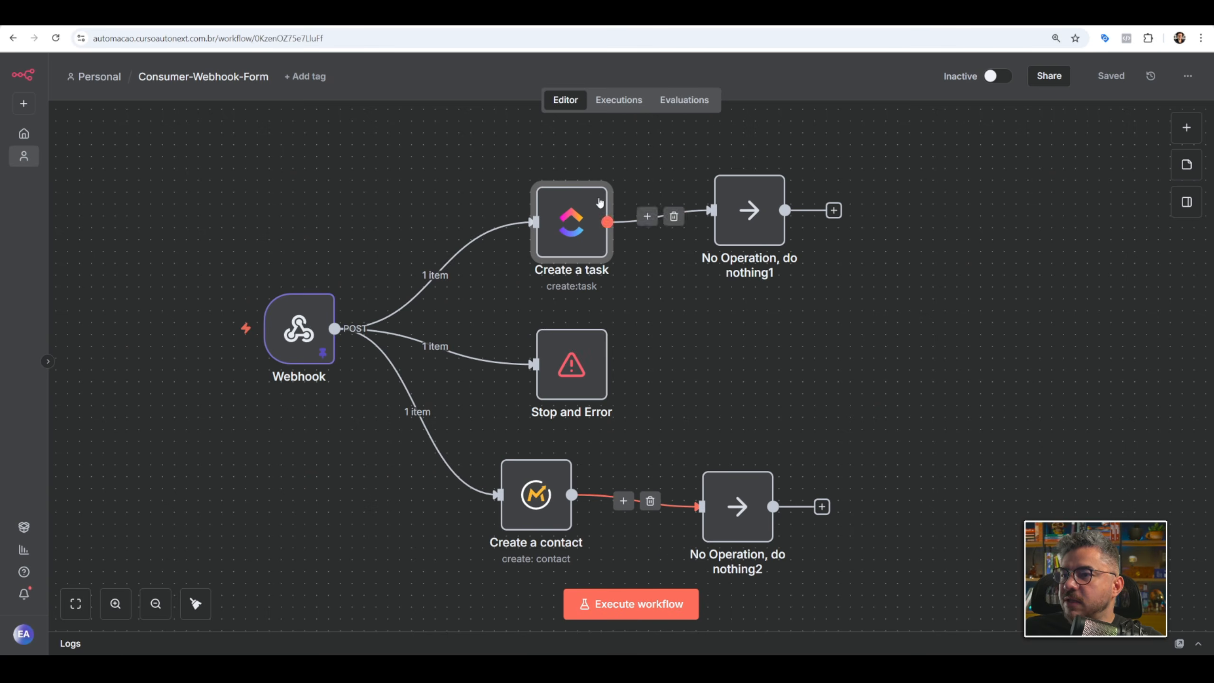
left_click(616, 103)
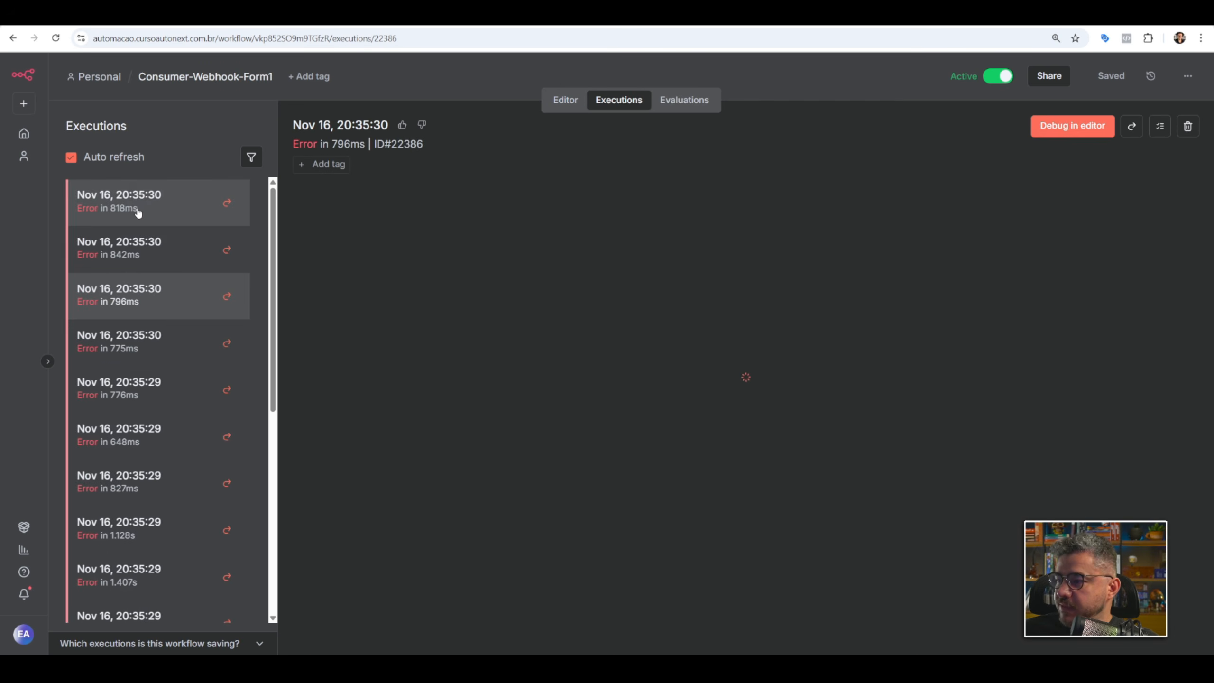
scroll(142, 287, "down", 6)
scroll(134, 352, "up", 6)
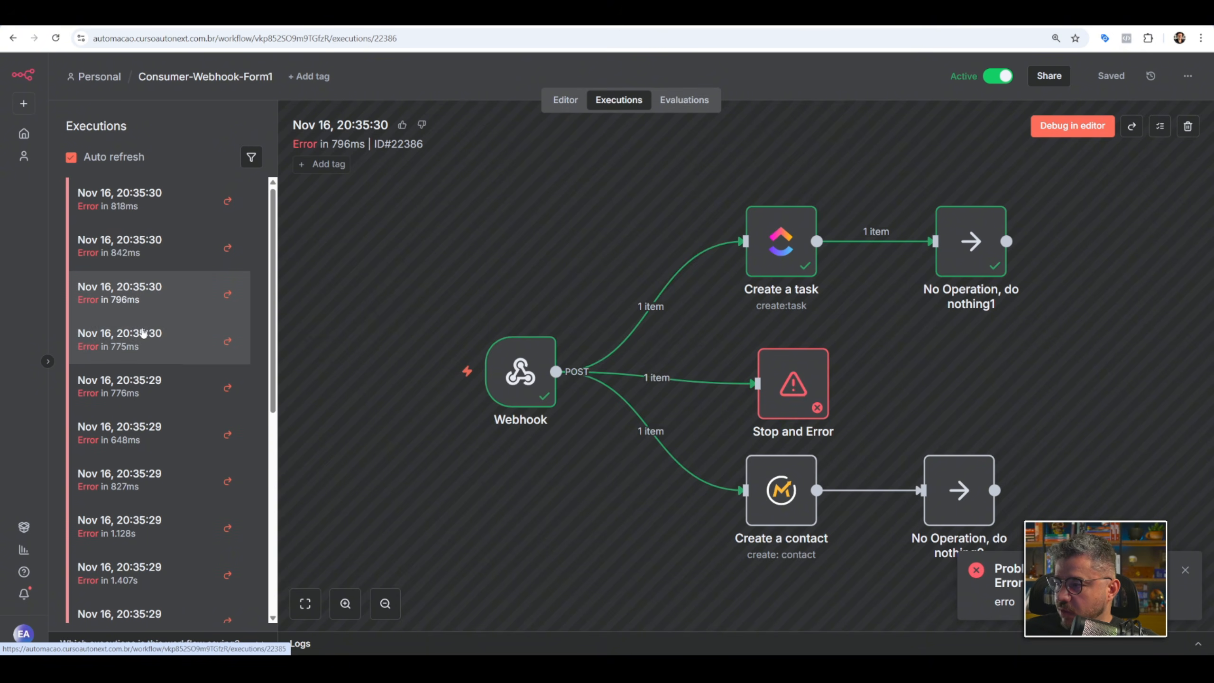
Open the 842 ms failed execution, shift the Stop and Error node aside, and examine the Webhook node's output from headers to body.
left_click(135, 254)
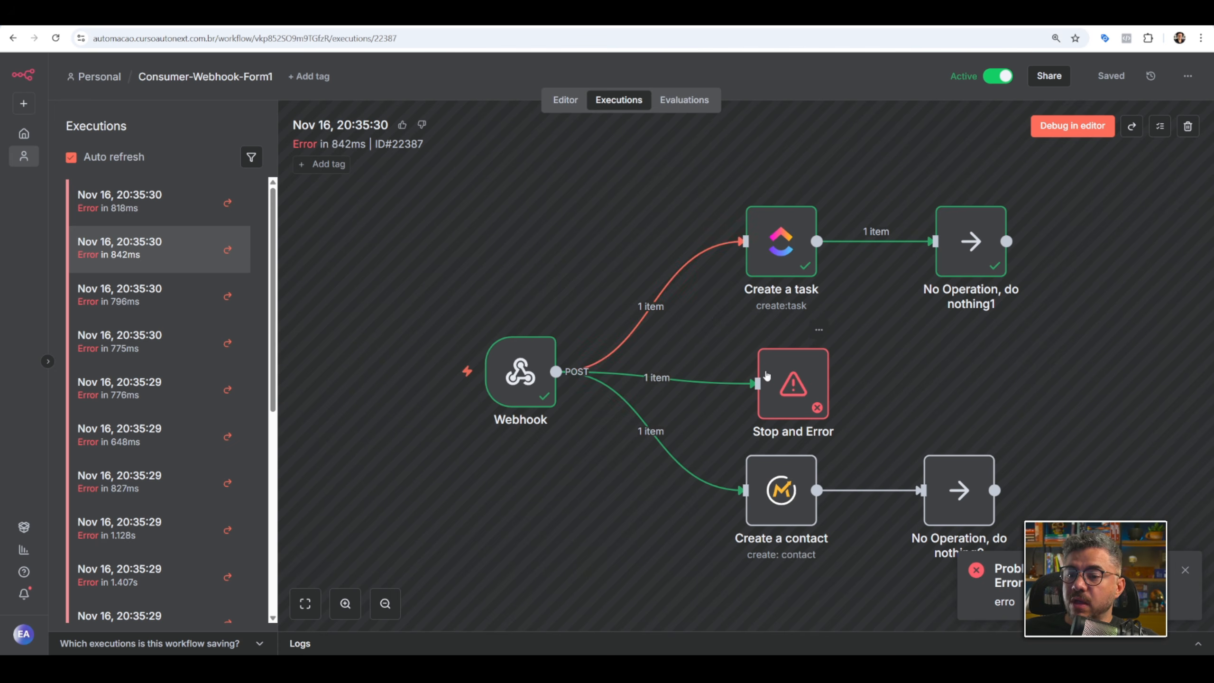
left_click_drag(773, 381, 840, 370)
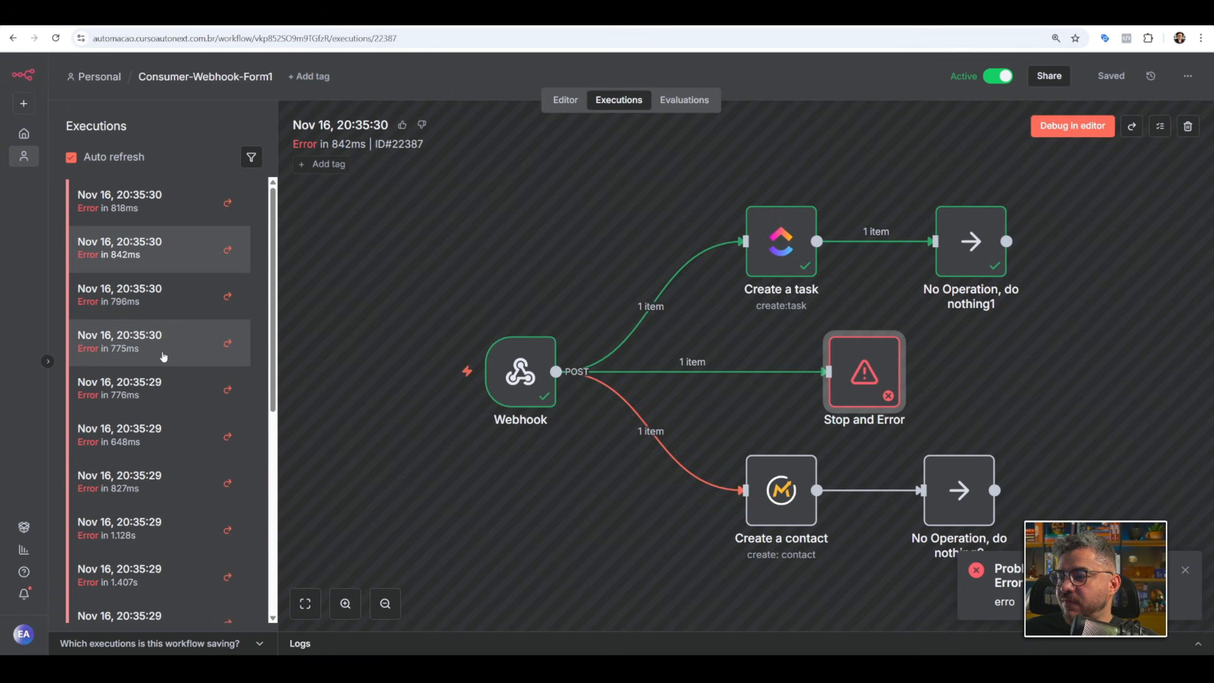
double_click(519, 377)
scroll(669, 282, "down", 2)
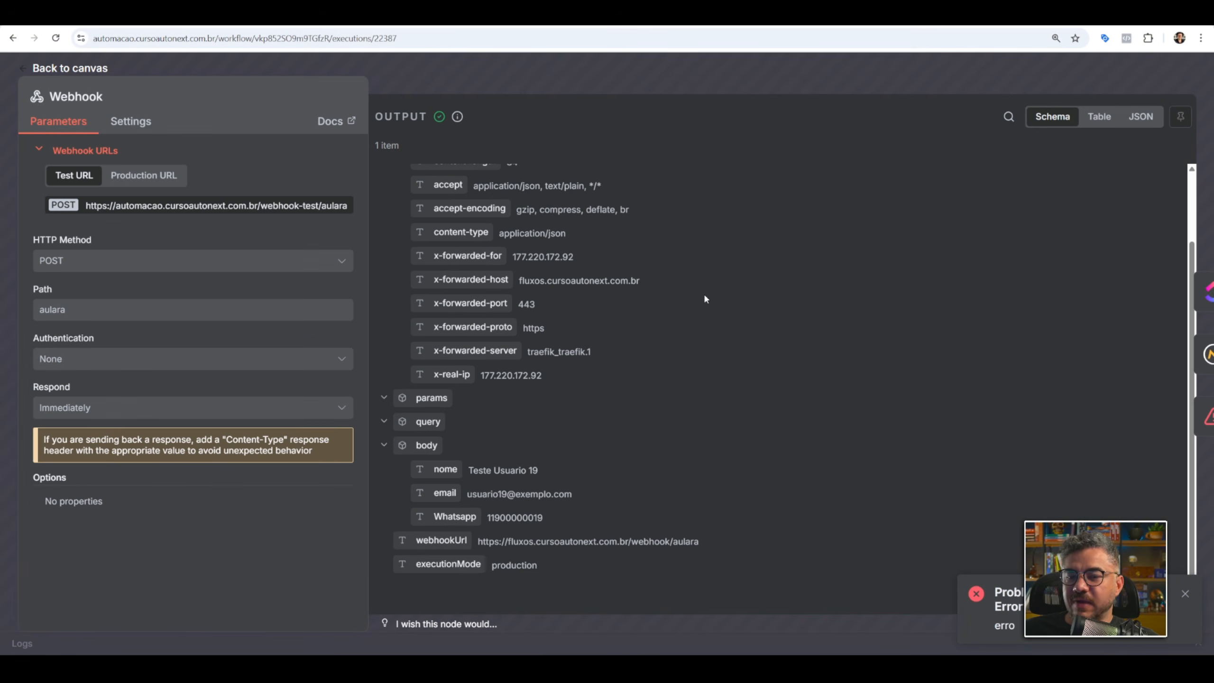
scroll(688, 310, "up", 2)
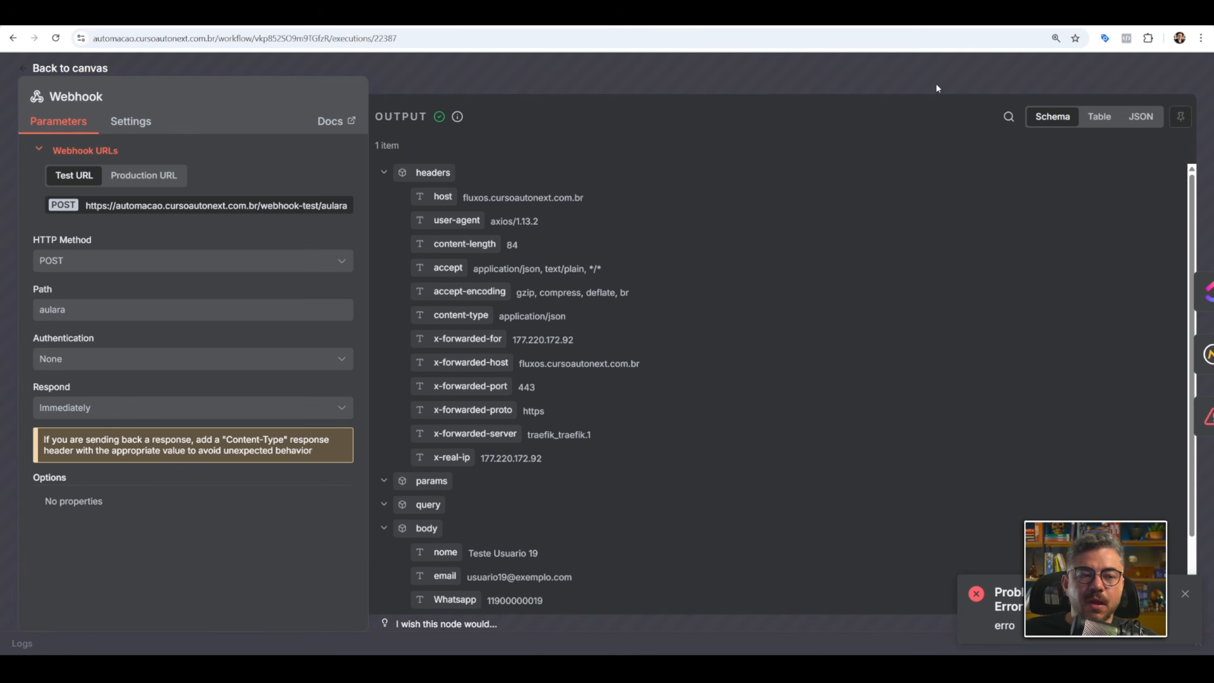
left_click(911, 85)
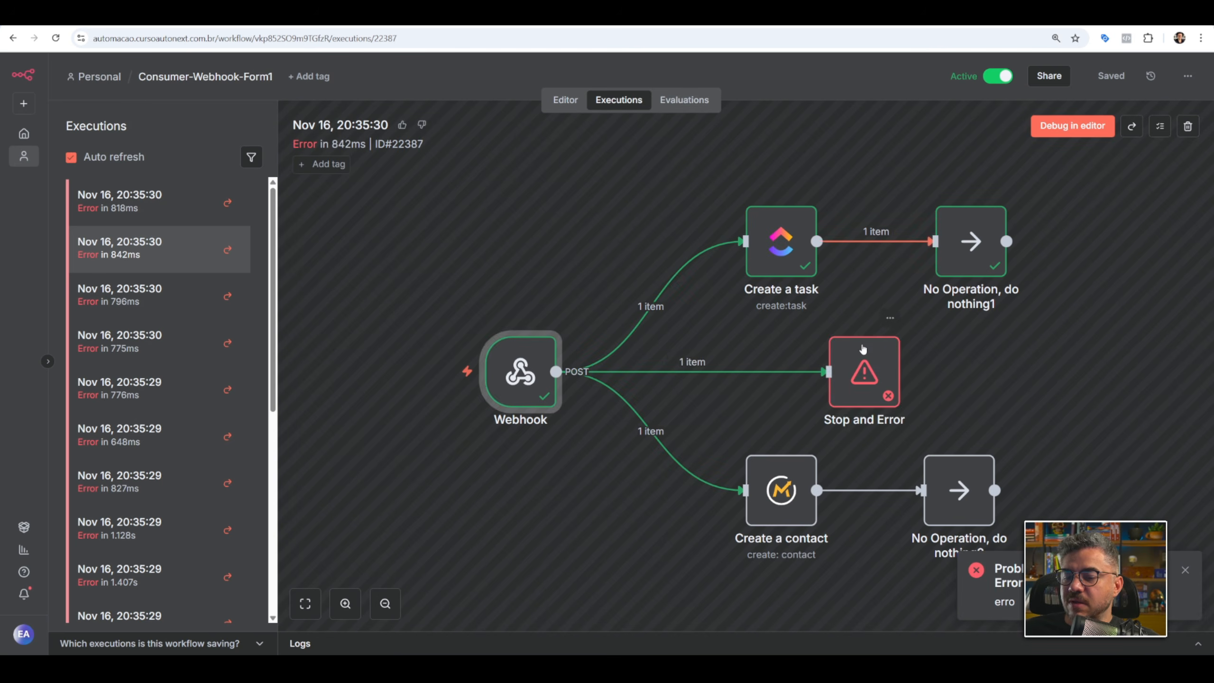
mouse_move(795, 367)
left_mouse_down()
mouse_move(827, 368)
mouse_move(791, 357)
mouse_move(816, 357)
left_mouse_up()
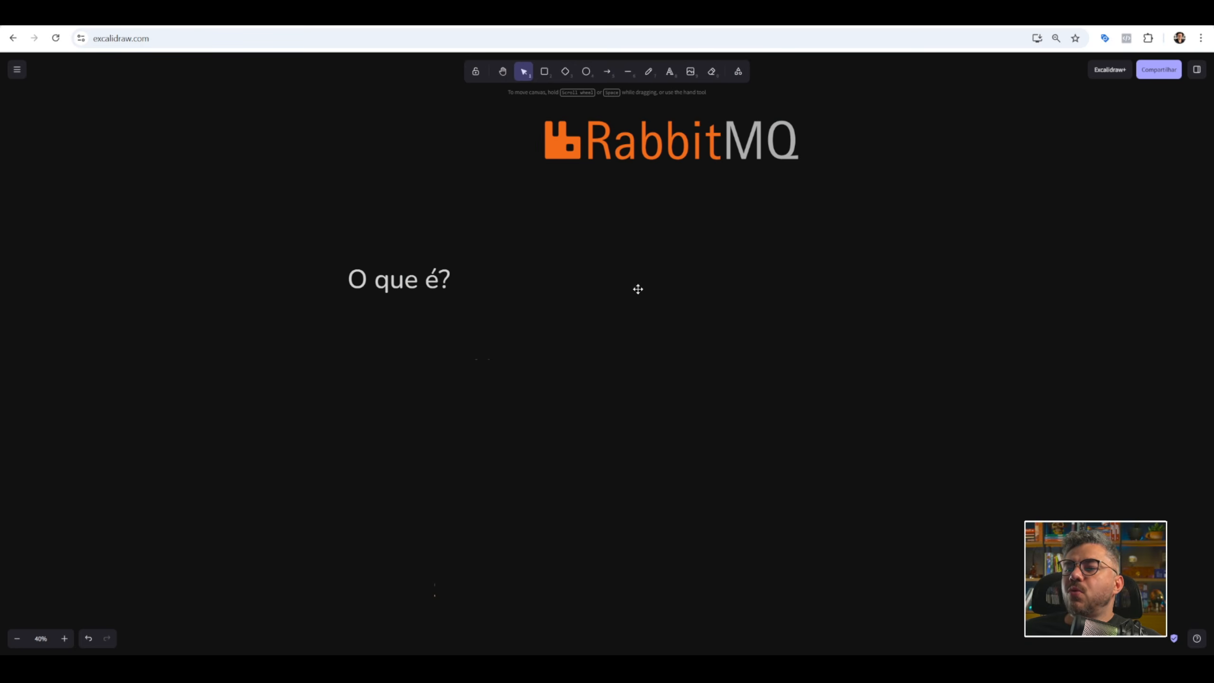
Switch to the Excalidraw RabbitMQ board and delete the covers over the "Servidor de Mensageria" definition and the three bullet points below it.
left_click(631, 287)
key("Delete")
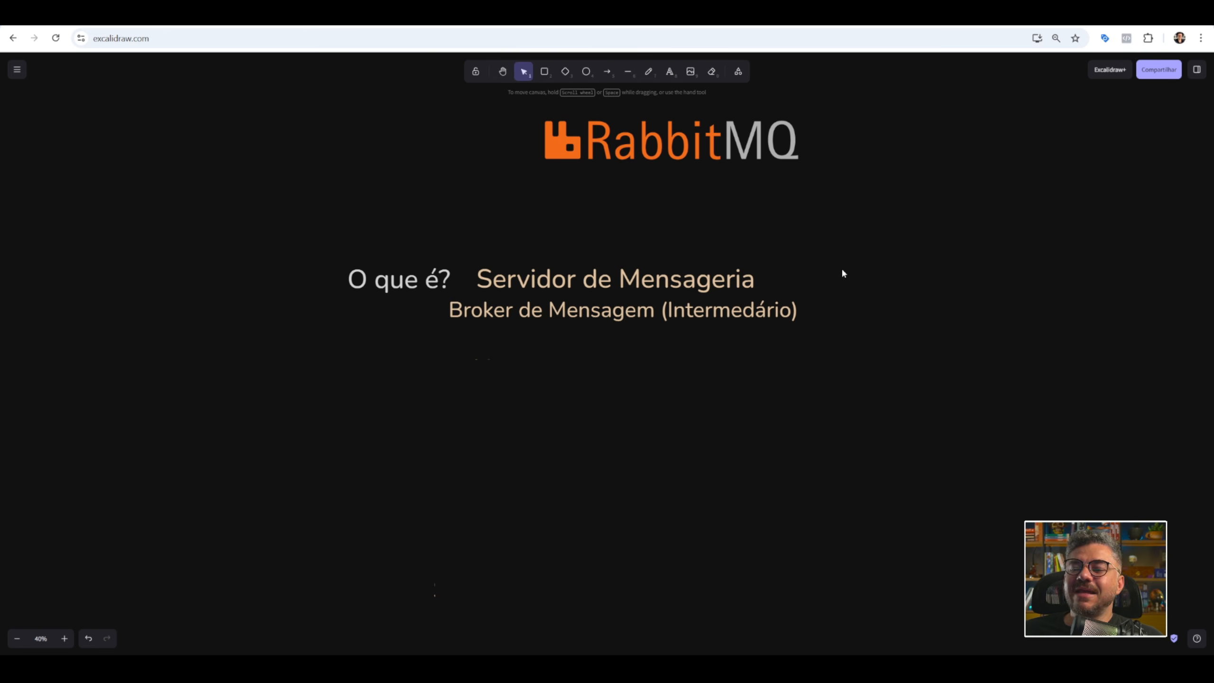
left_click(575, 371)
key("Delete")
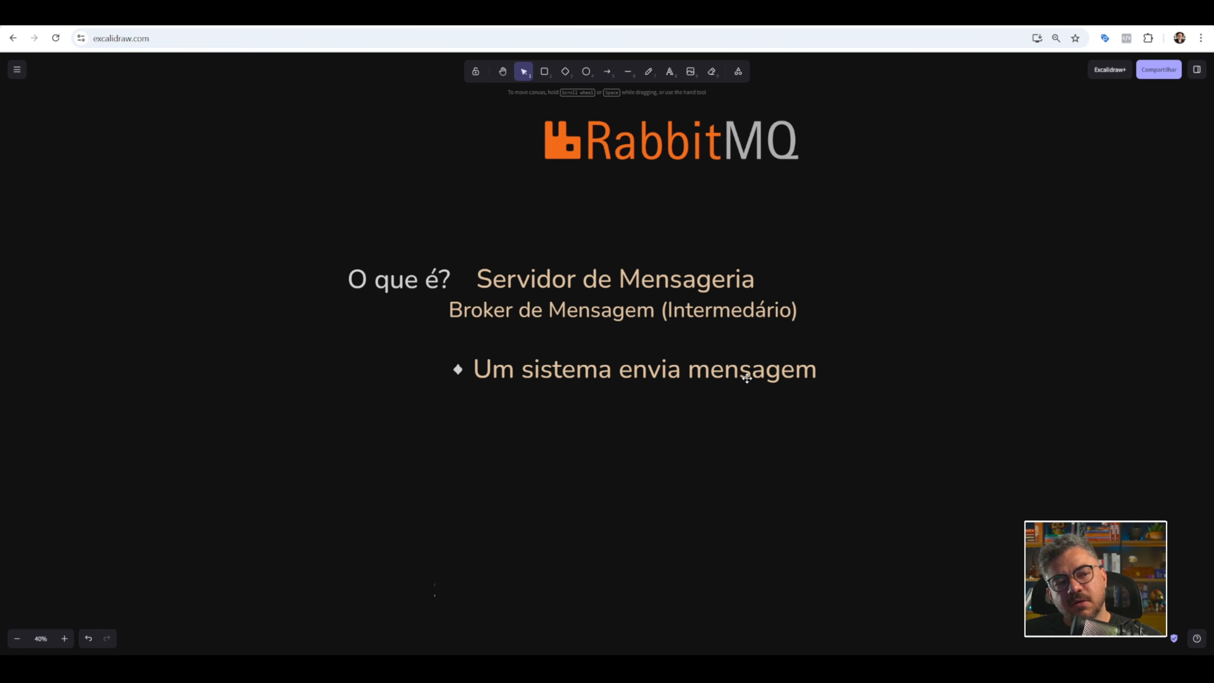
left_click(734, 428)
key("Delete")
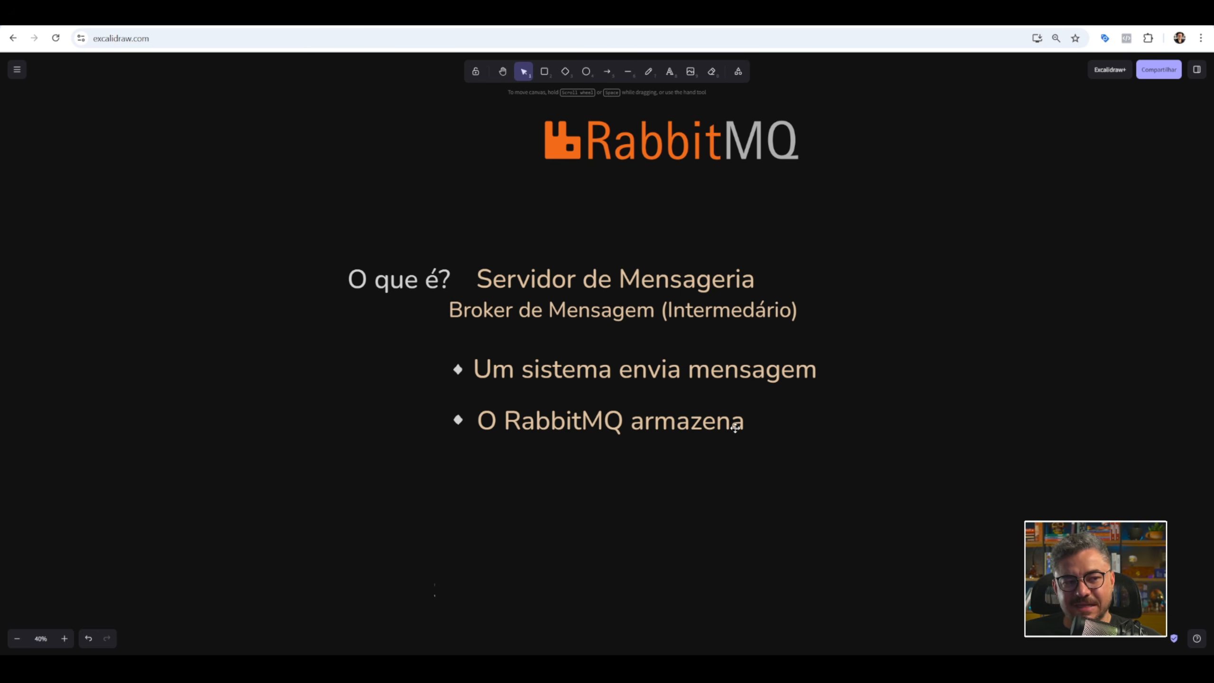
left_click(608, 486)
key("Delete")
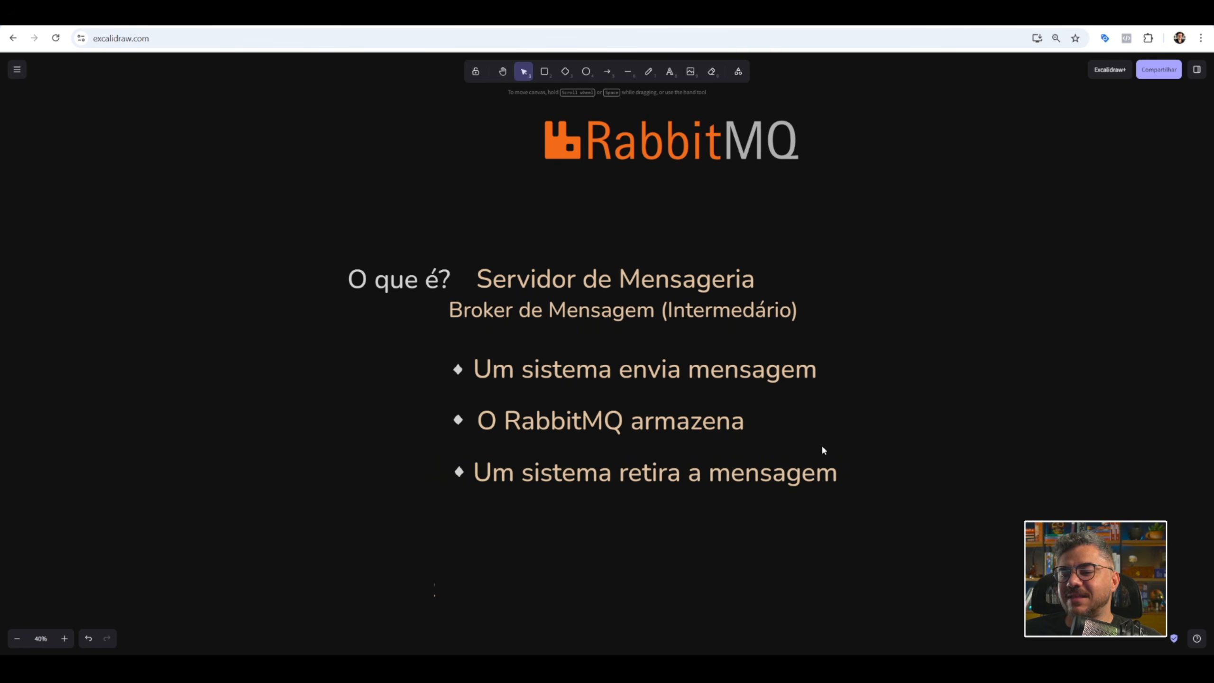
Delete the covers hiding the "Se tudo correr bem = exclui a mensagem" line and the line beneath it.
left_click(611, 534)
key("Delete")
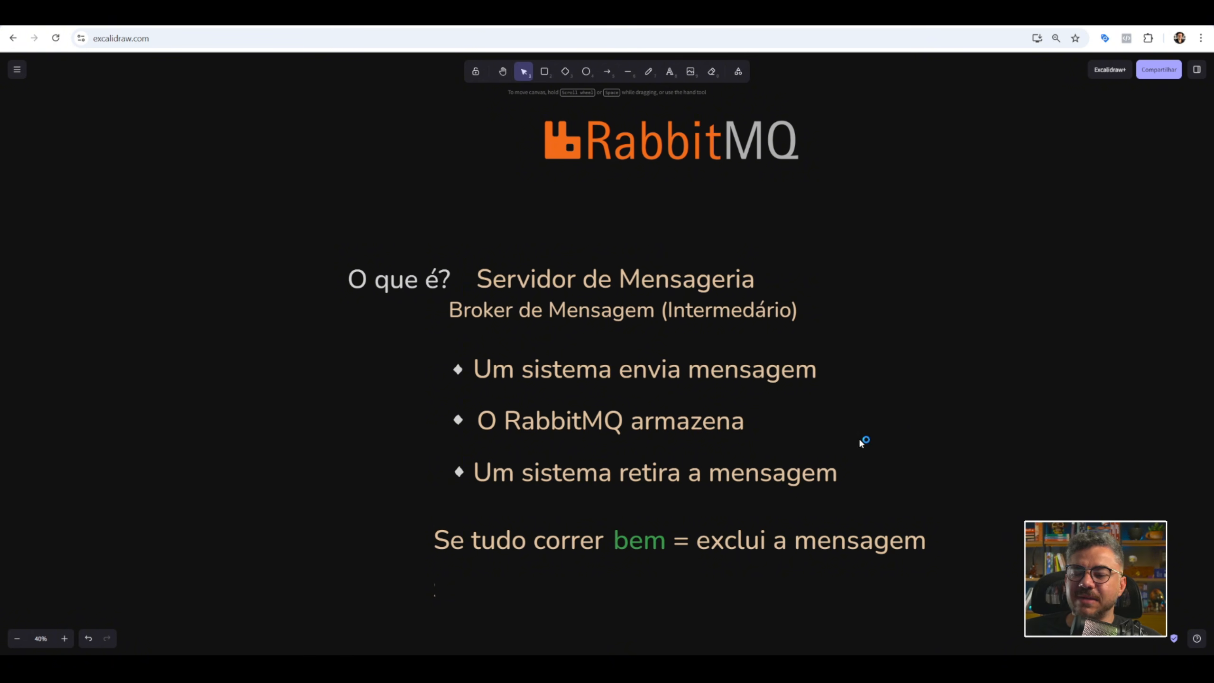
left_click(621, 592)
key("Delete")
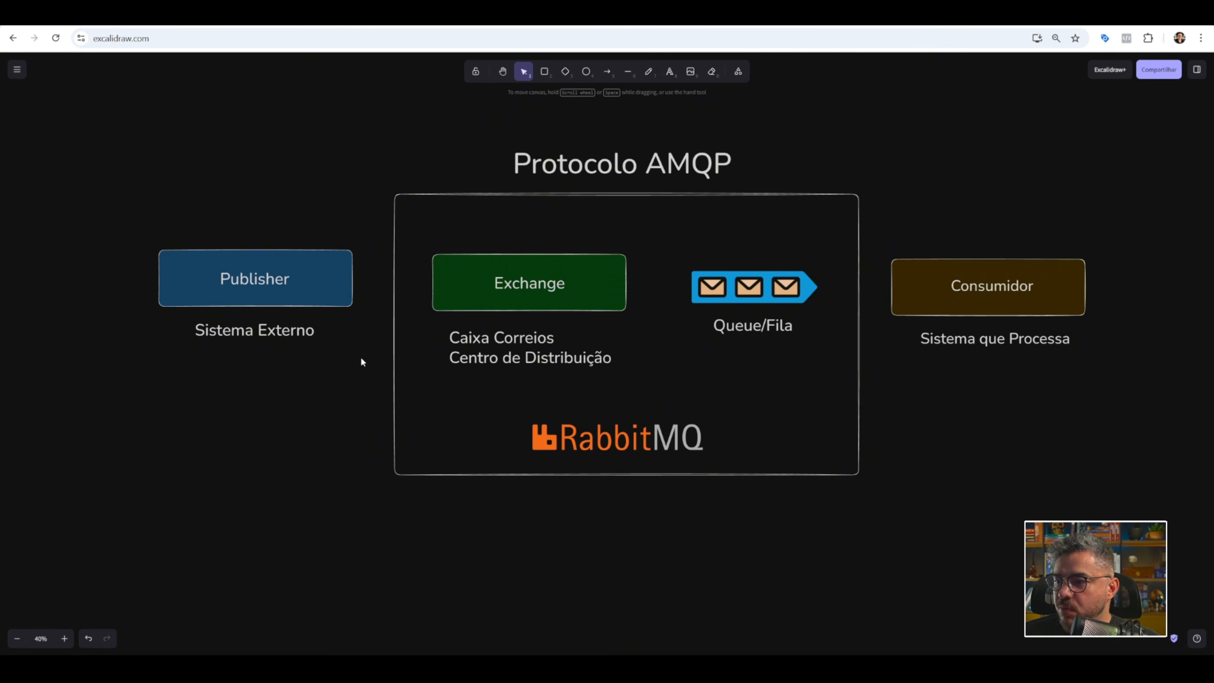
In the Protocolo AMQP diagram, draw white arrows from Publisher to Exchange and from Exchange to Queue/Fila.
key("k")
mouse_move(355, 290)
left_mouse_down()
mouse_move(103, 298)
mouse_move(155, 258)
mouse_move(298, 263)
mouse_move(209, 268)
left_mouse_up()
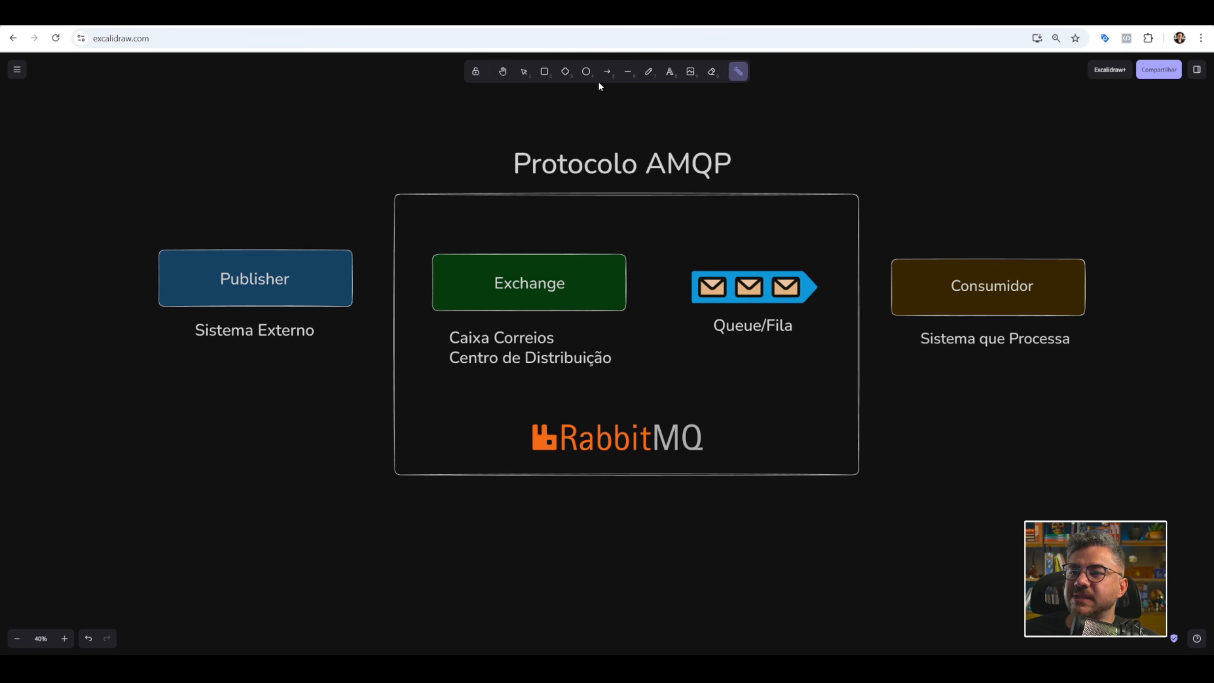
left_click(607, 72)
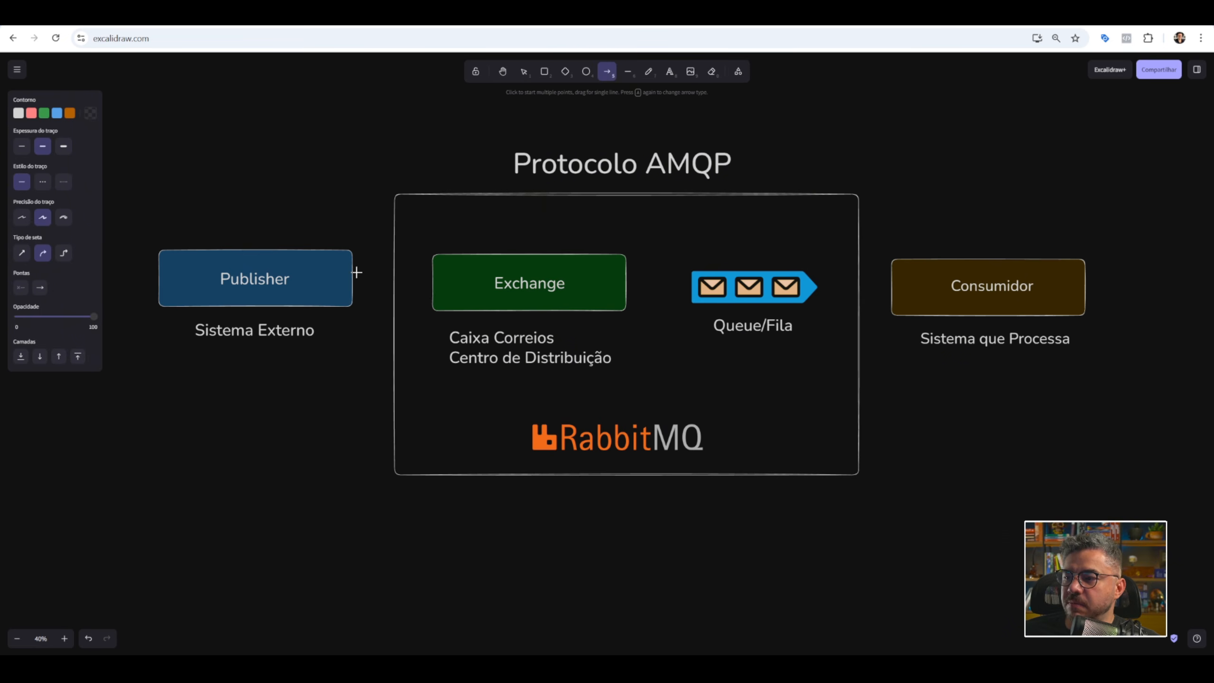
left_click_drag(337, 270, 486, 275)
left_click(18, 113)
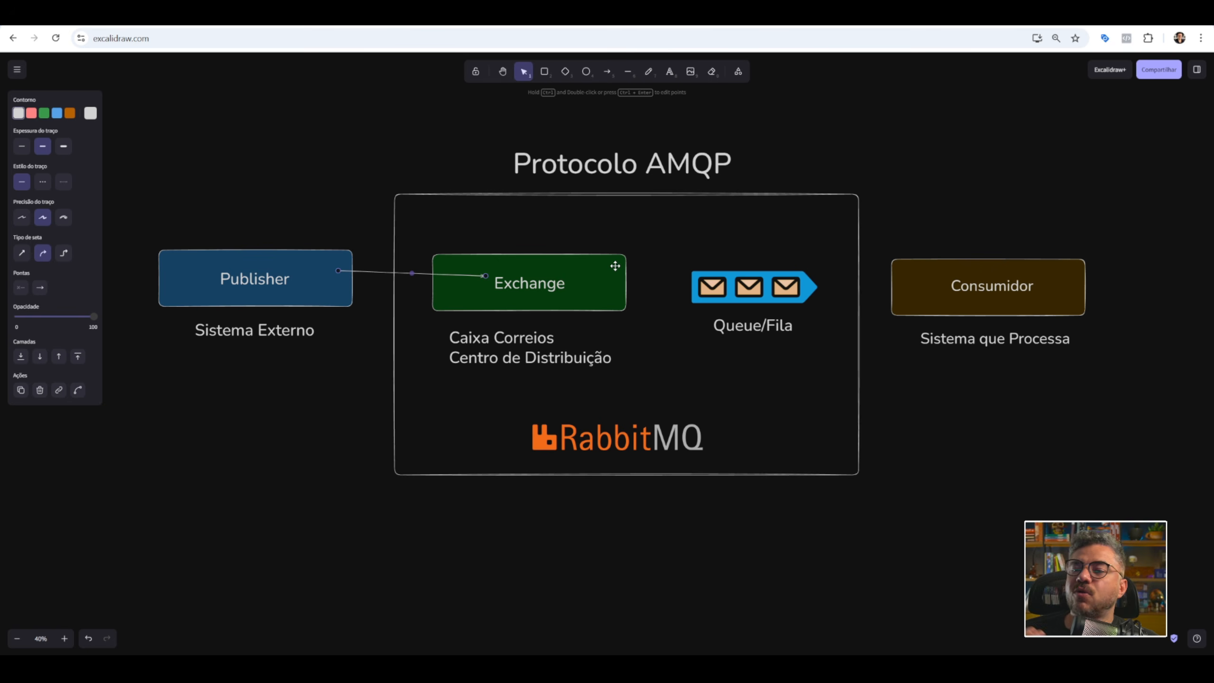
left_click(607, 72)
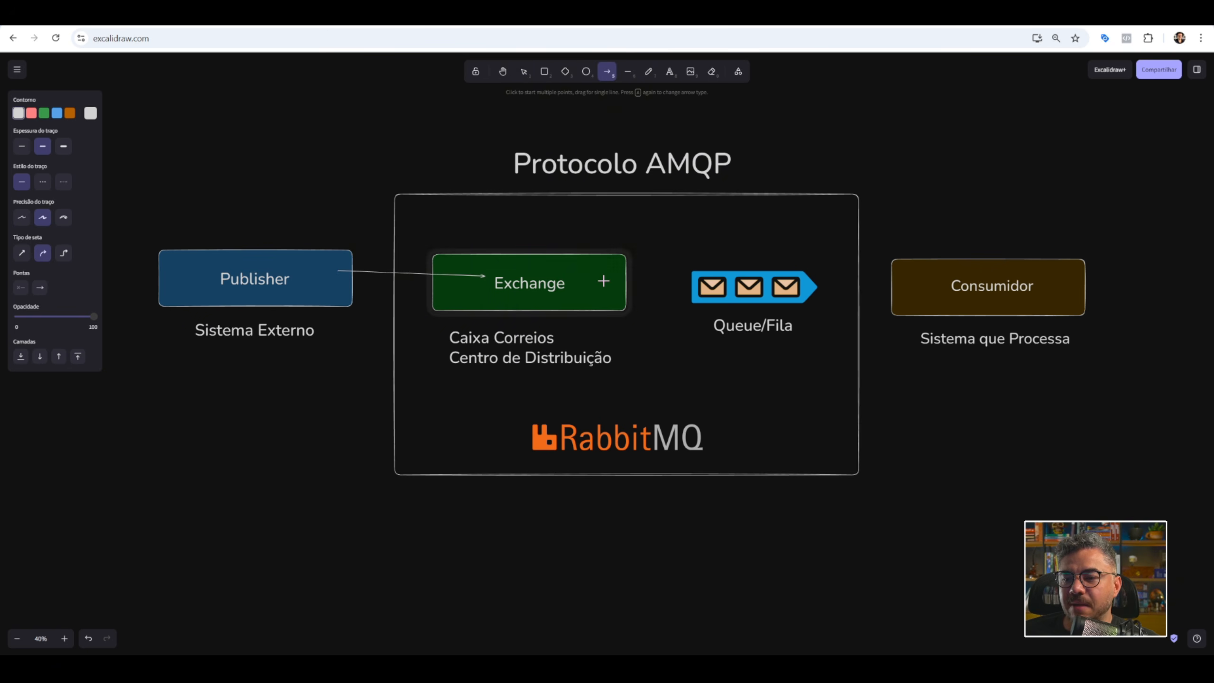
left_click_drag(604, 281, 701, 284)
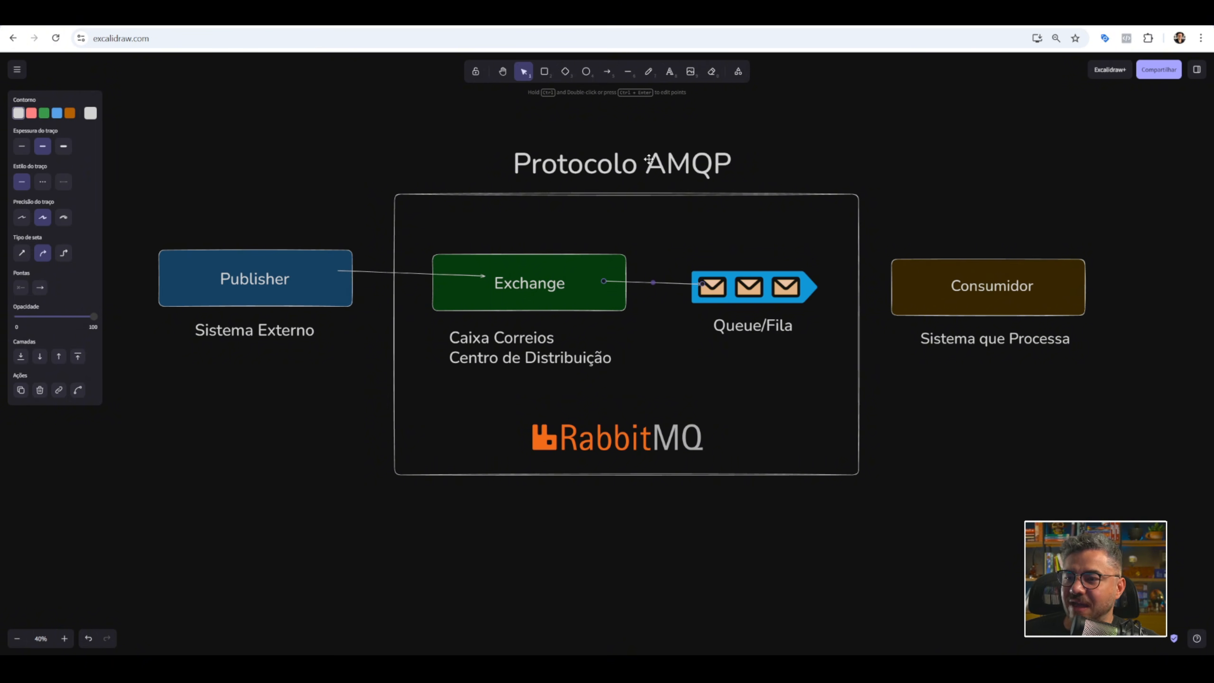
Duplicate the Queue/Fila icon with its label just below the original, and draw an arrow from Exchange to the copy.
left_click_drag(659, 253, 856, 362)
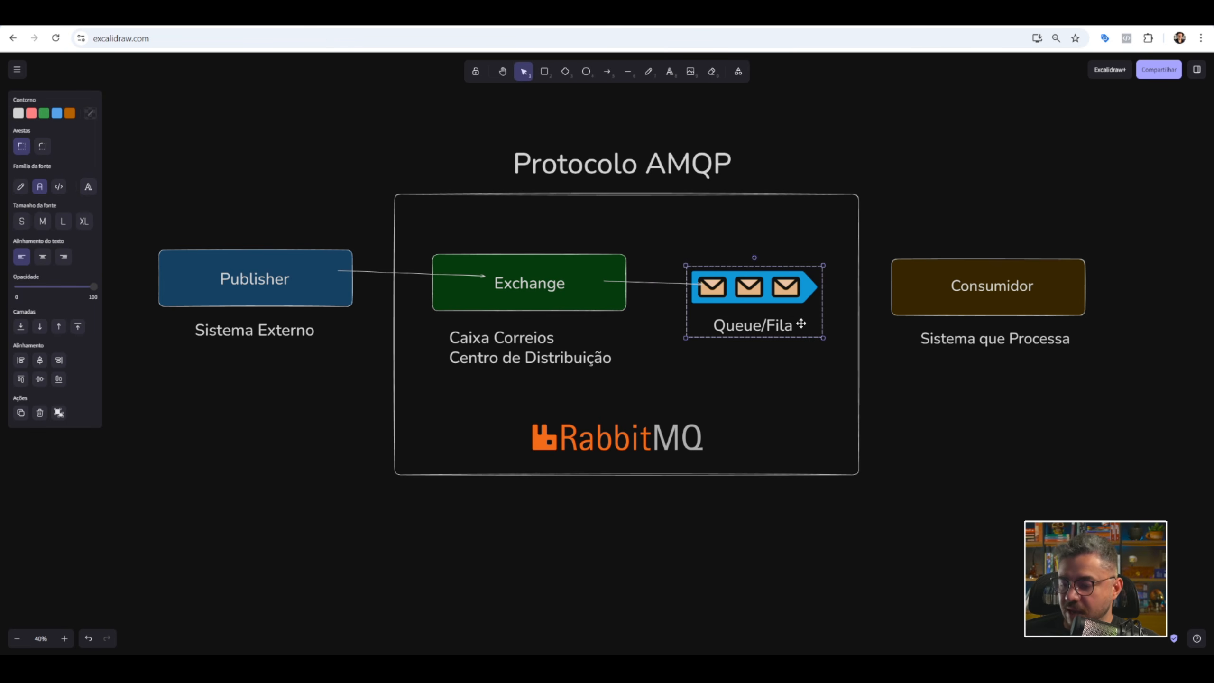
left_click_drag(801, 324, 812, 414)
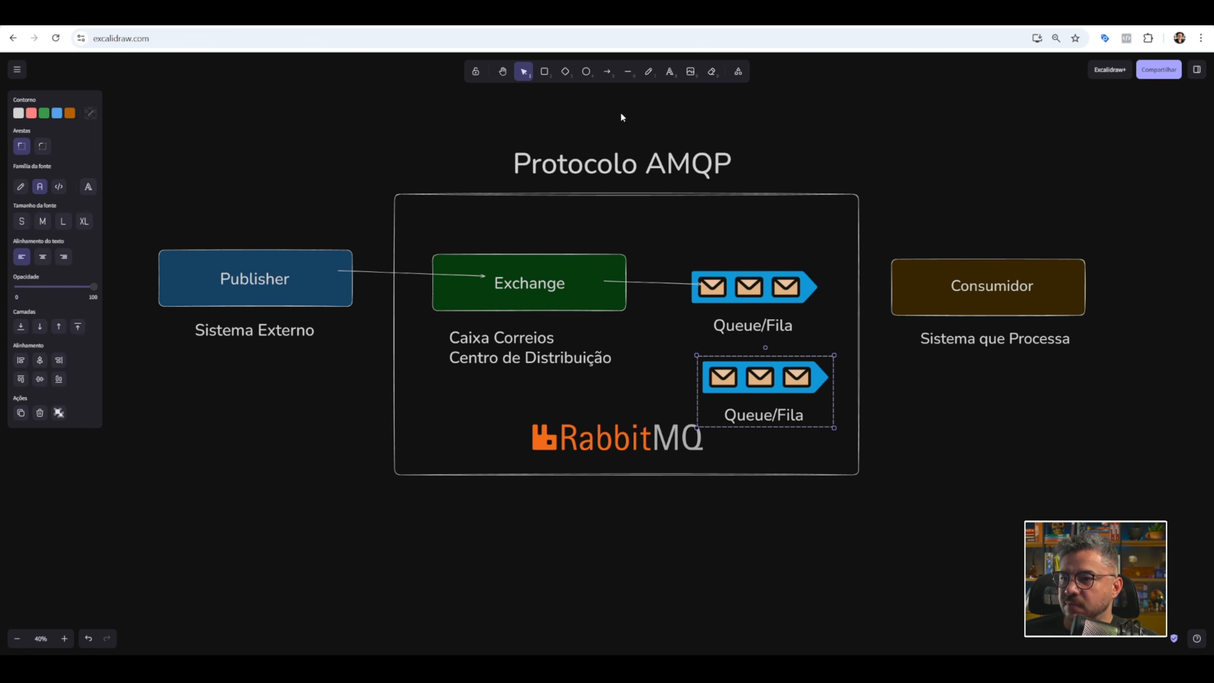
left_click(607, 72)
left_click_drag(604, 282, 740, 381)
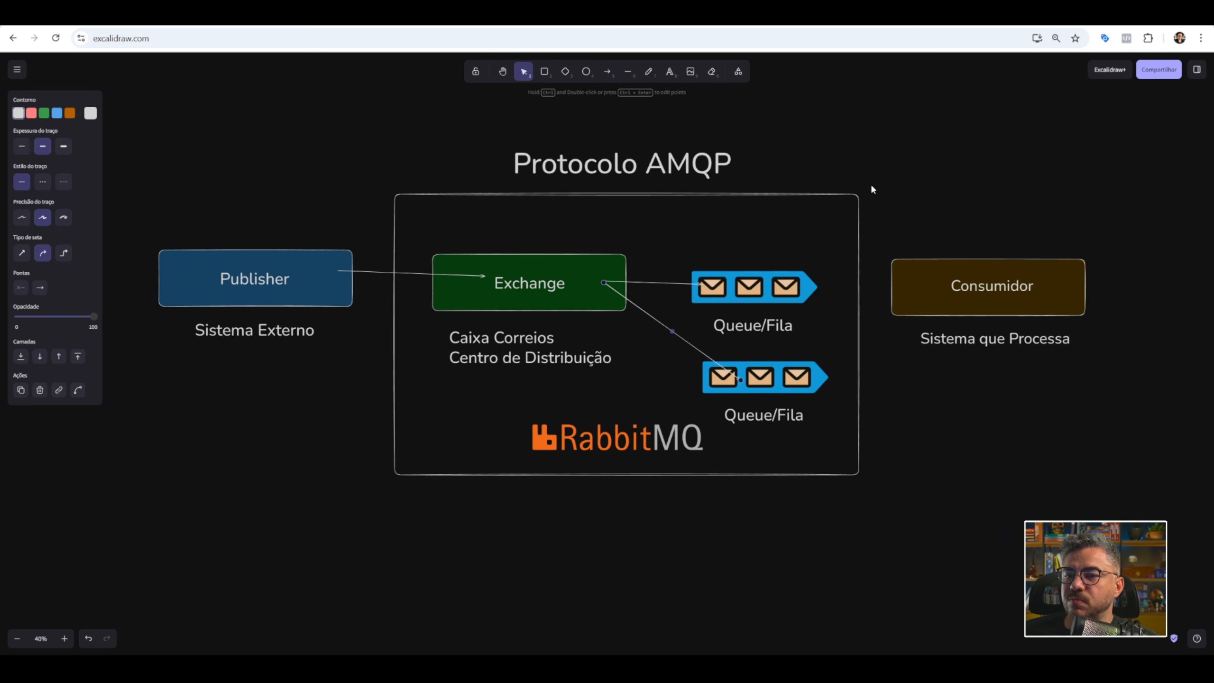
Circle the Consumidor box with the laser pointer and start an arrow from the upper Queue/Fila.
key("k")
mouse_move(962, 201)
left_mouse_down()
mouse_move(911, 249)
mouse_move(1146, 347)
mouse_move(912, 271)
mouse_move(973, 308)
left_mouse_up()
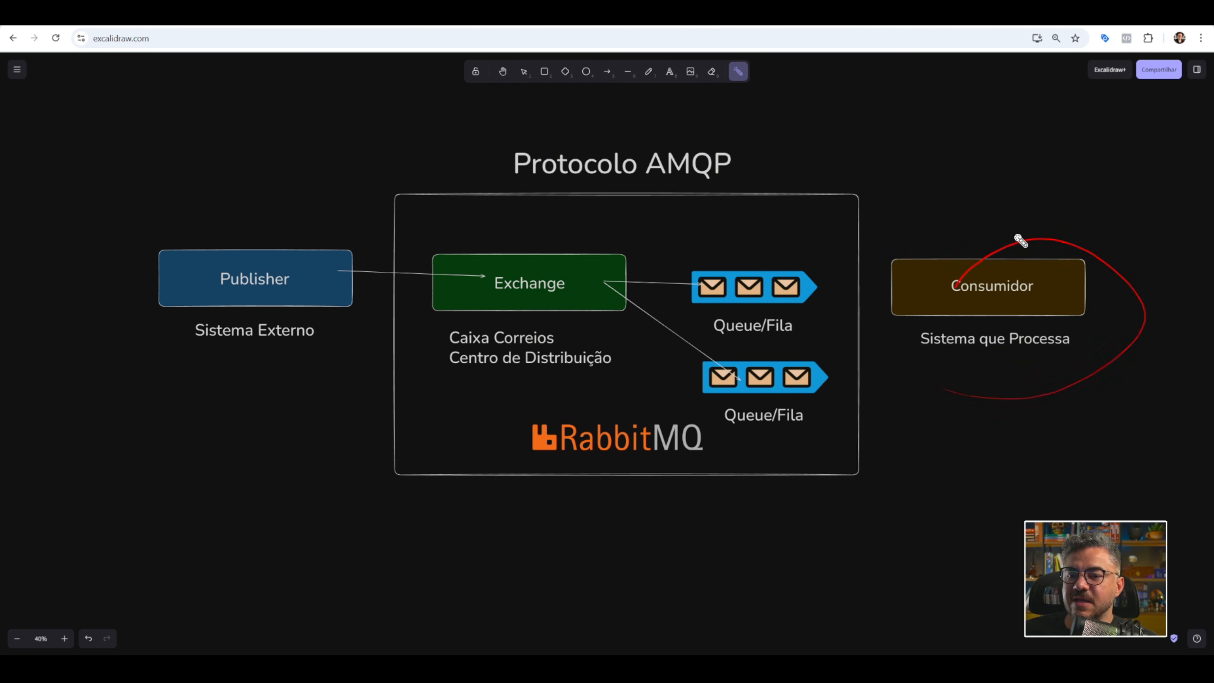
left_click(524, 71)
left_click(958, 285)
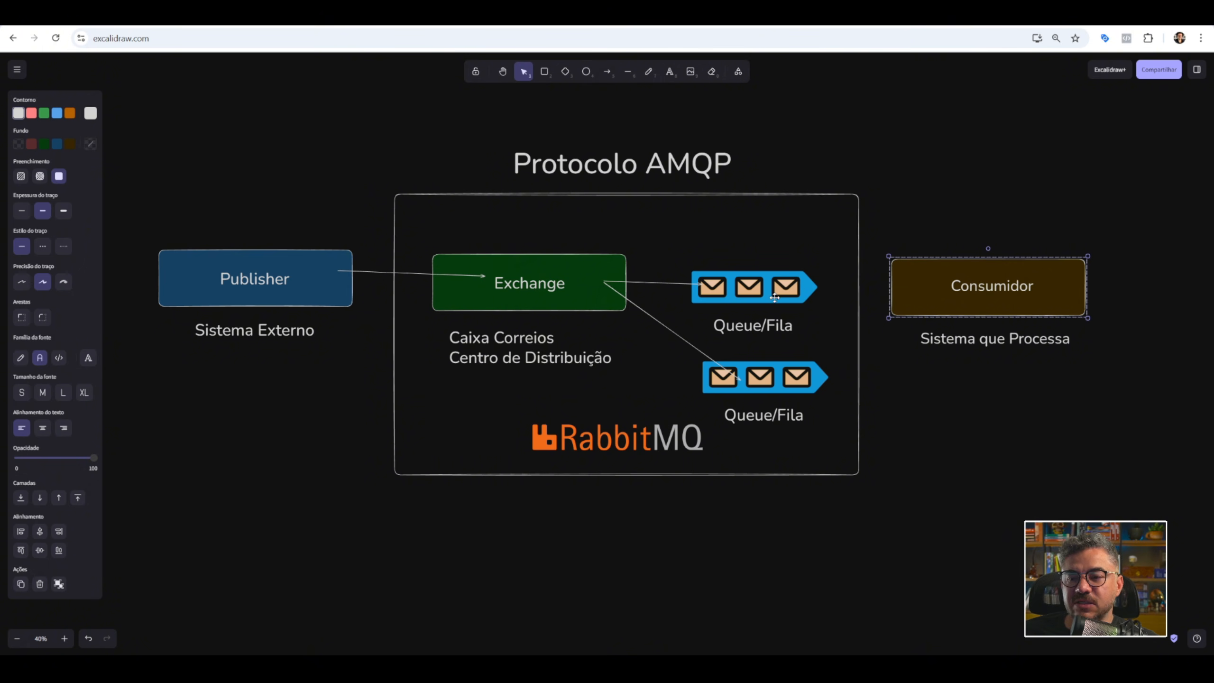
left_click(607, 71)
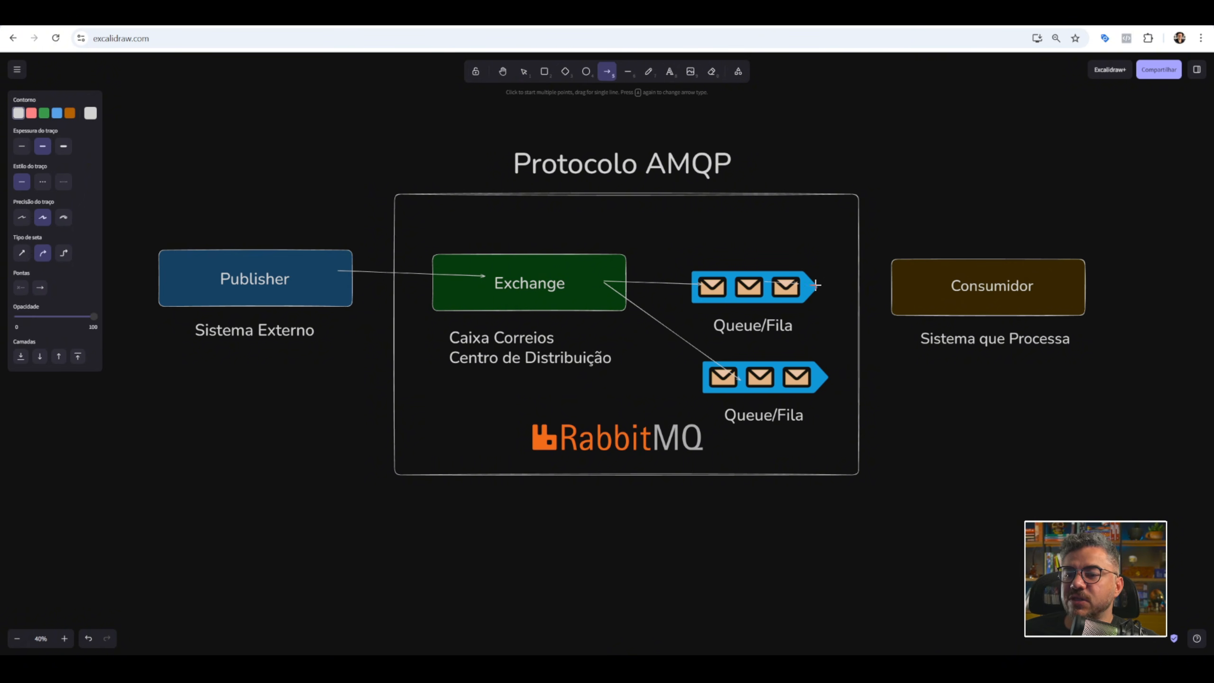
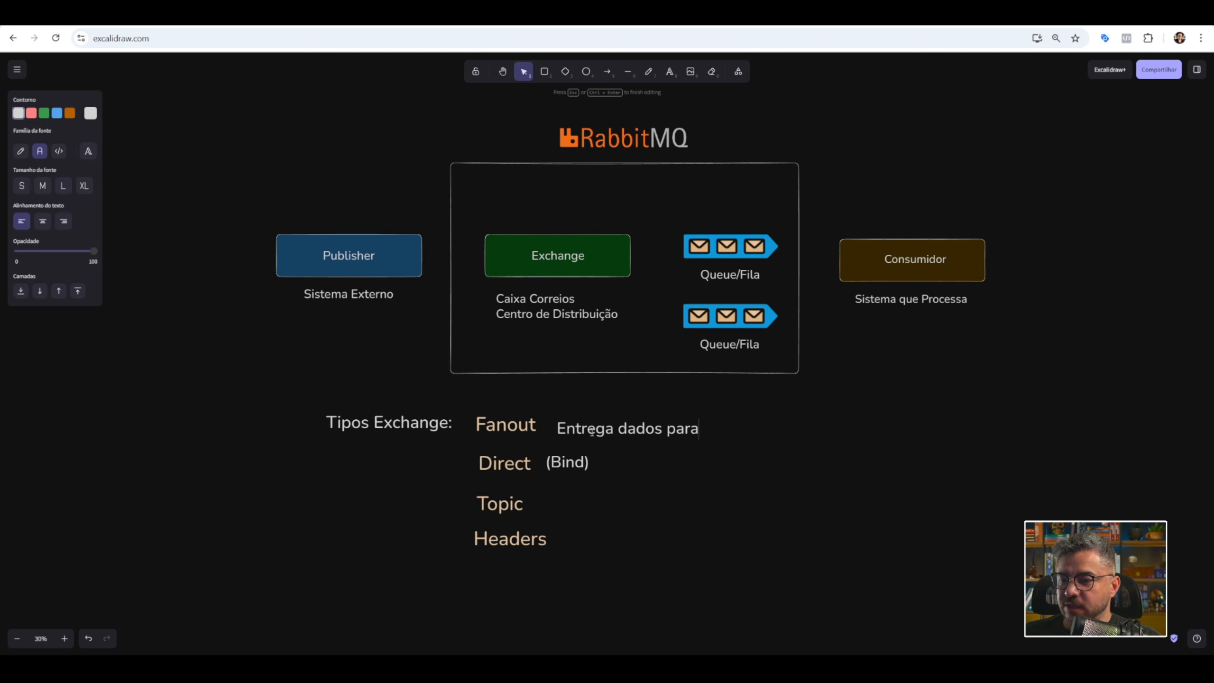
Complete the Fanout description as "Entrega dados para todas filas" and align it beside the Fanout label.
type("ilas")
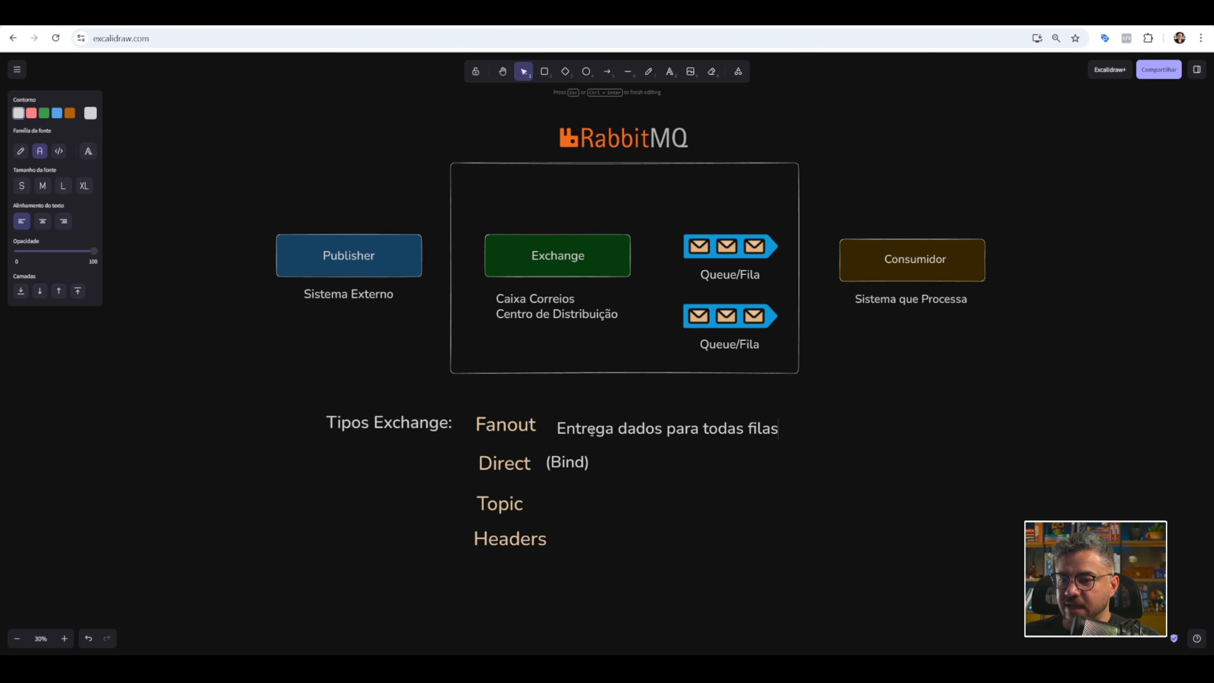
left_click(701, 450)
left_click(658, 415)
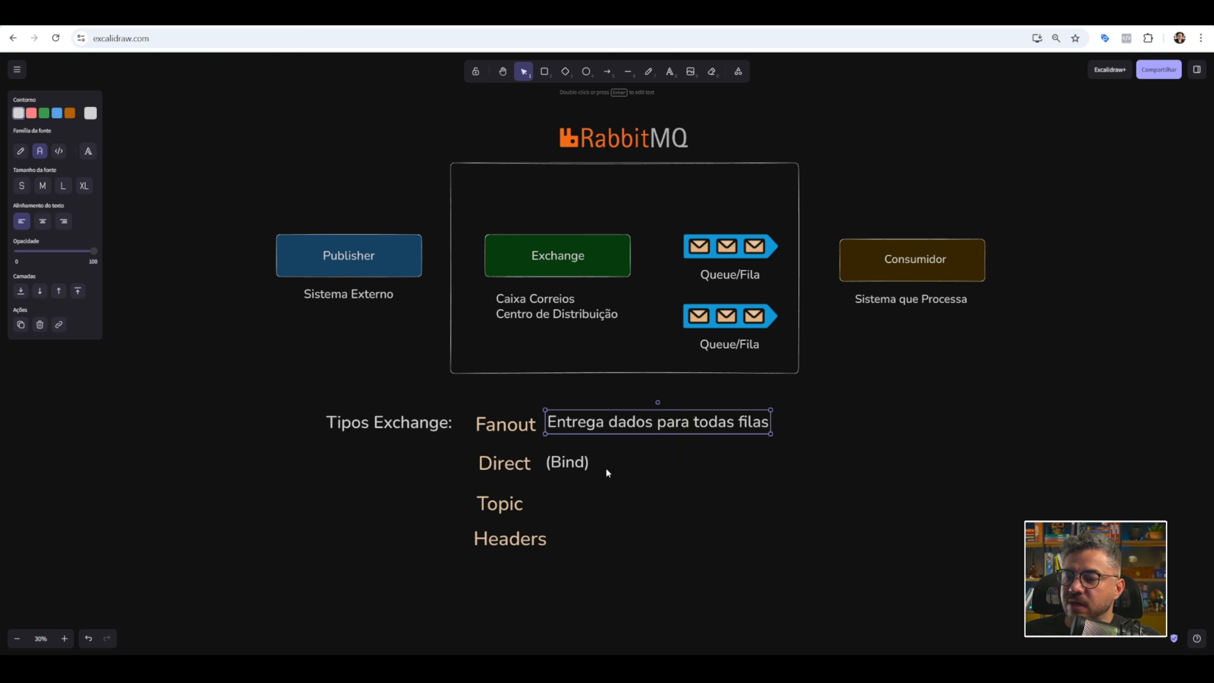
Draw an arrow from the upper Queue/Fila to the Exchange box.
left_click(573, 462)
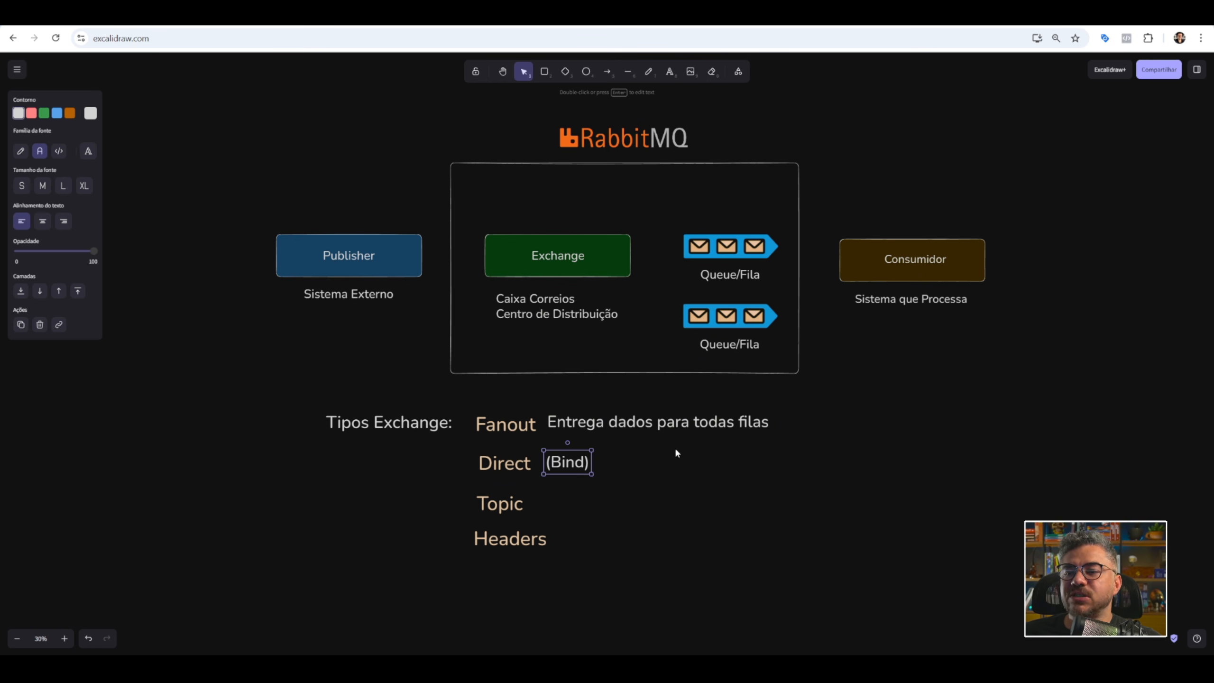
left_click(607, 71)
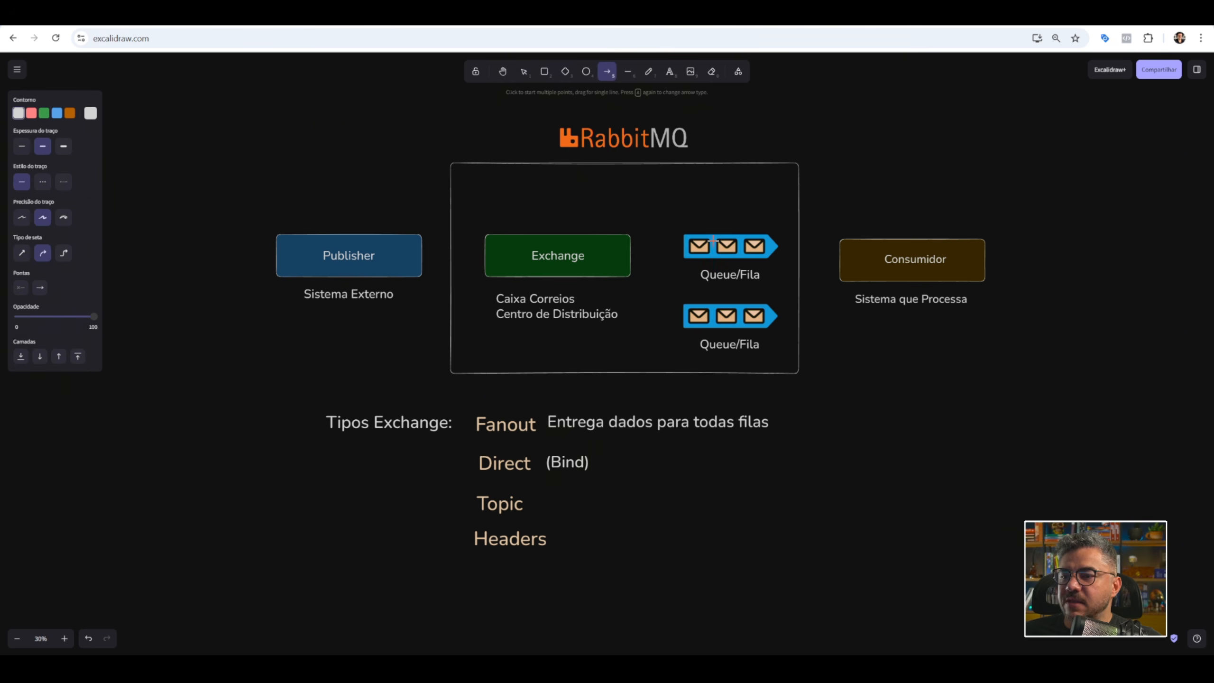
left_click_drag(704, 243, 620, 253)
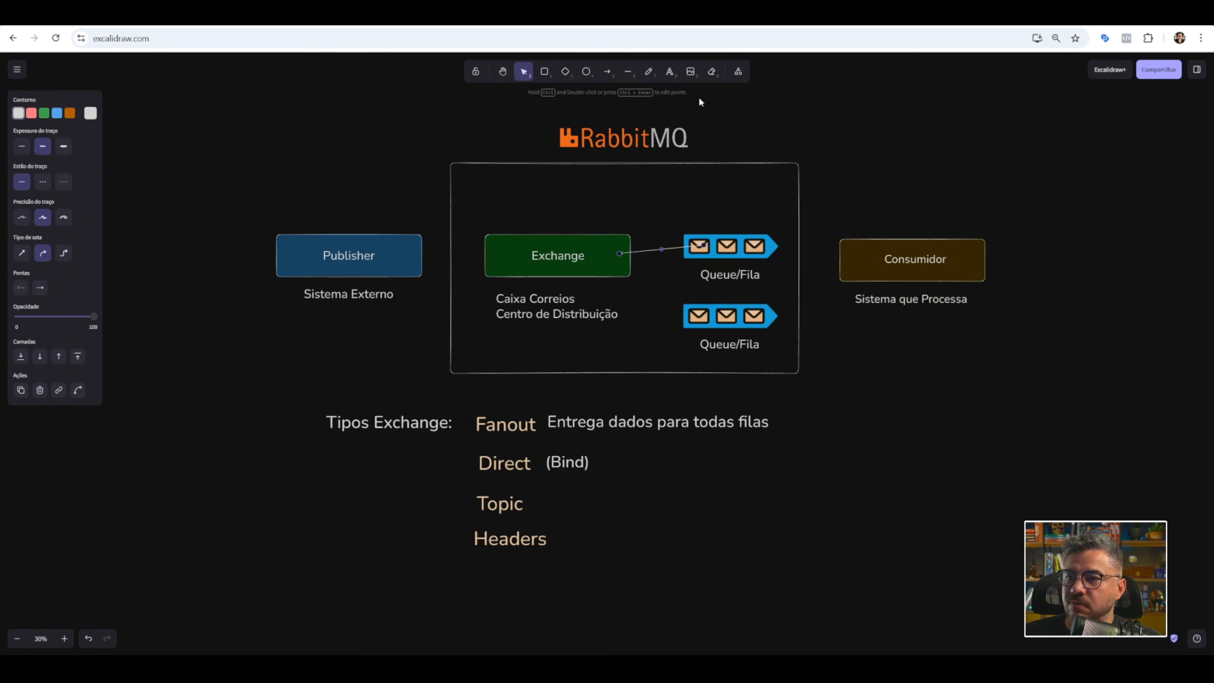
Add the text "Rounting Key ou Binding Key" above the Exchange and queues, and enlarge it to heading size within the frame.
left_click(669, 71)
left_click(655, 205)
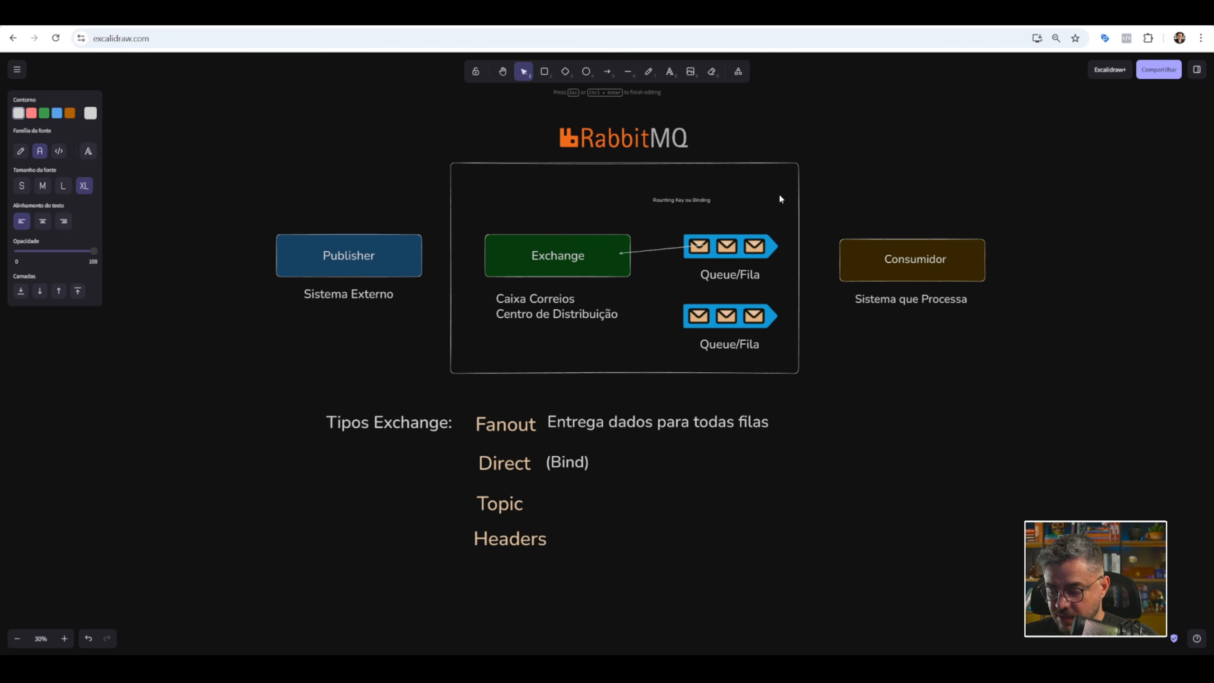
left_click(824, 152)
left_click(686, 200)
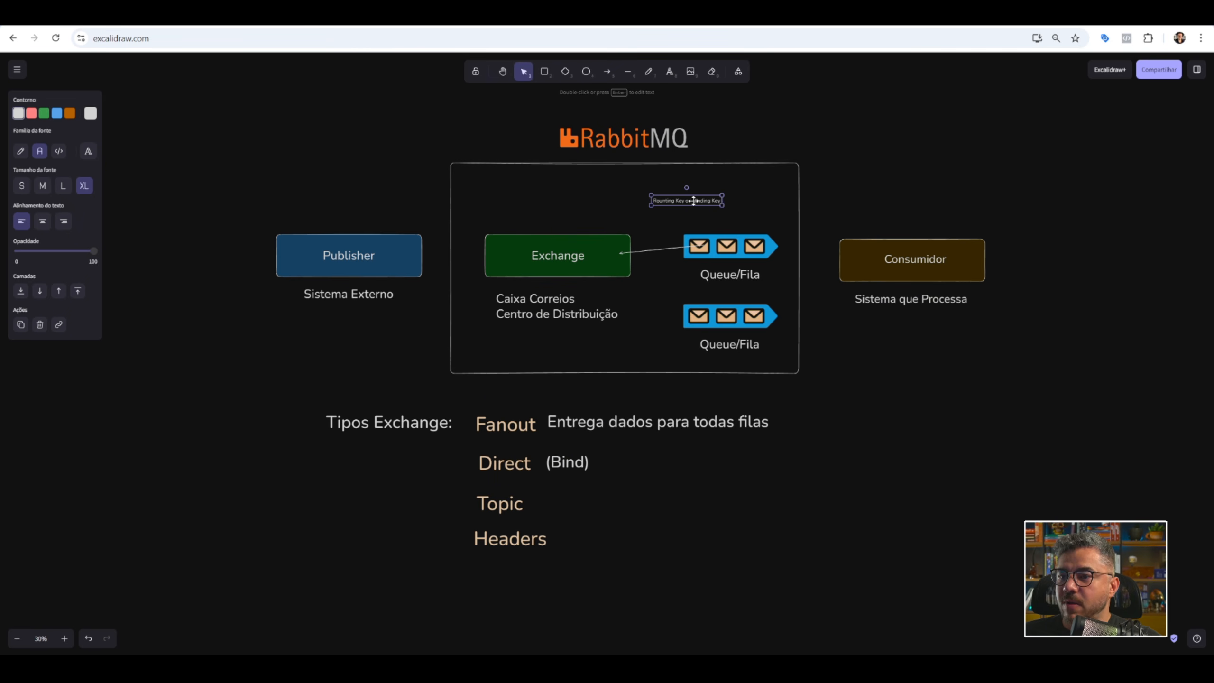
left_click_drag(724, 205, 673, 200)
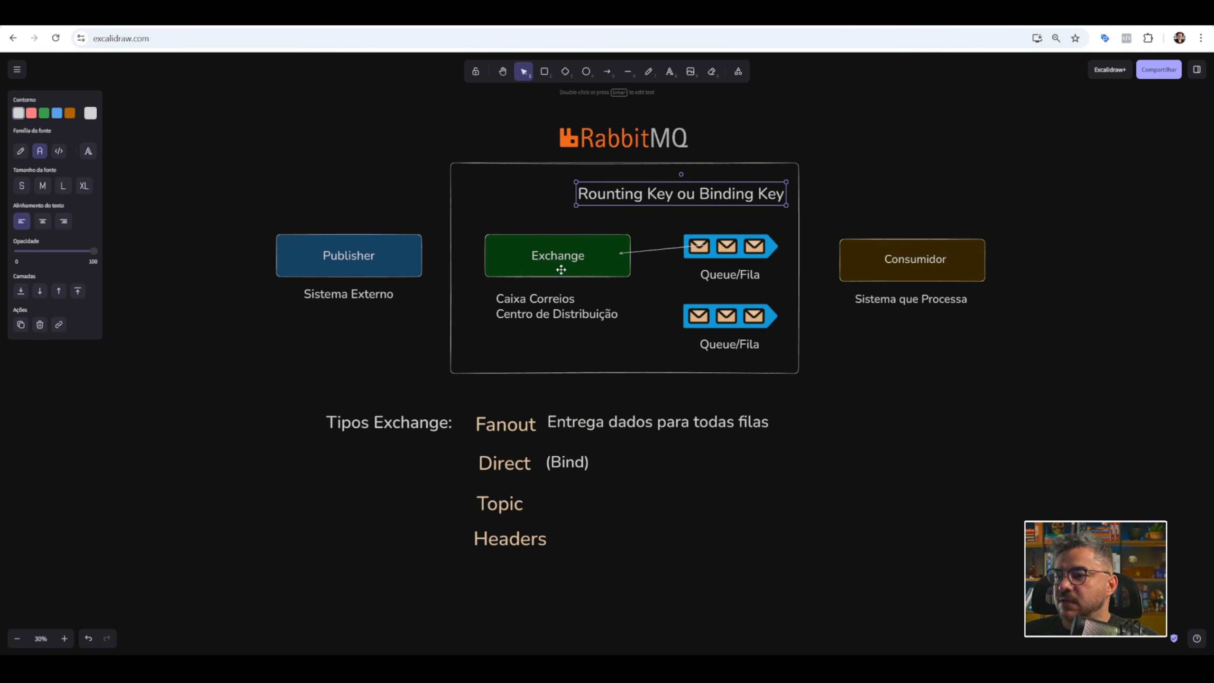
Draw an arrow from Publisher to Exchange, and add an enlarged "cabechalho.api" label, carrying it from above Publisher to the upper Queue/Fila.
left_click(606, 72)
left_click_drag(384, 251, 502, 255)
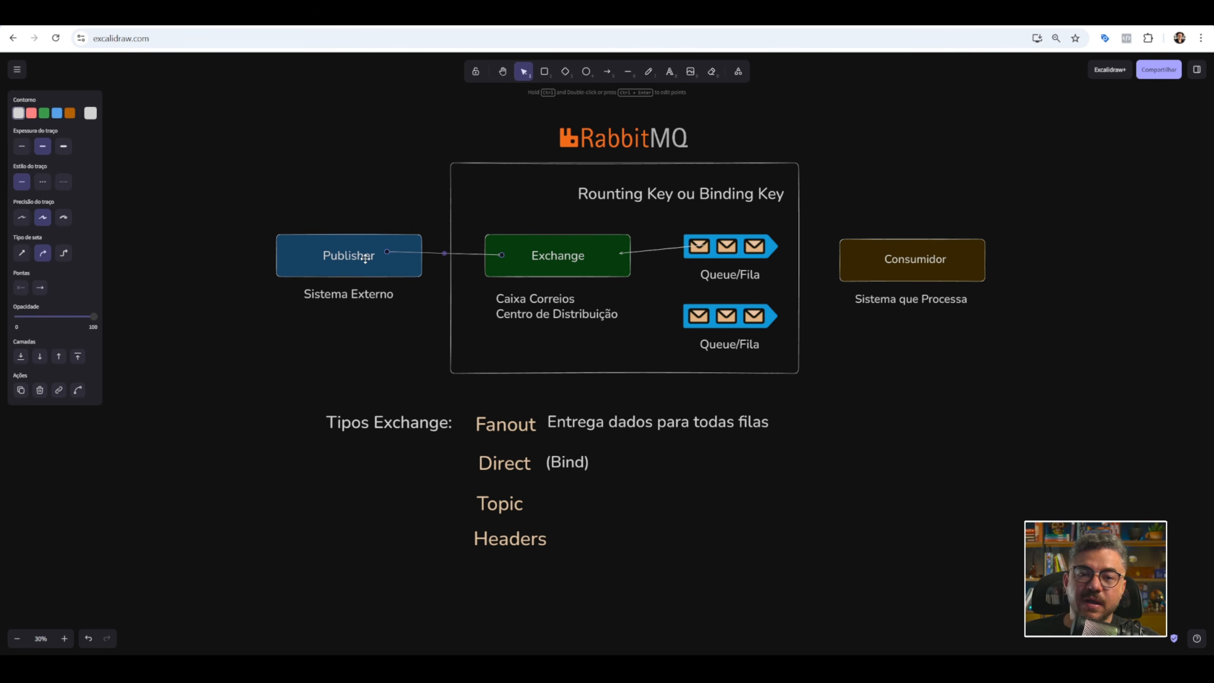
left_click(664, 74)
left_click(360, 203)
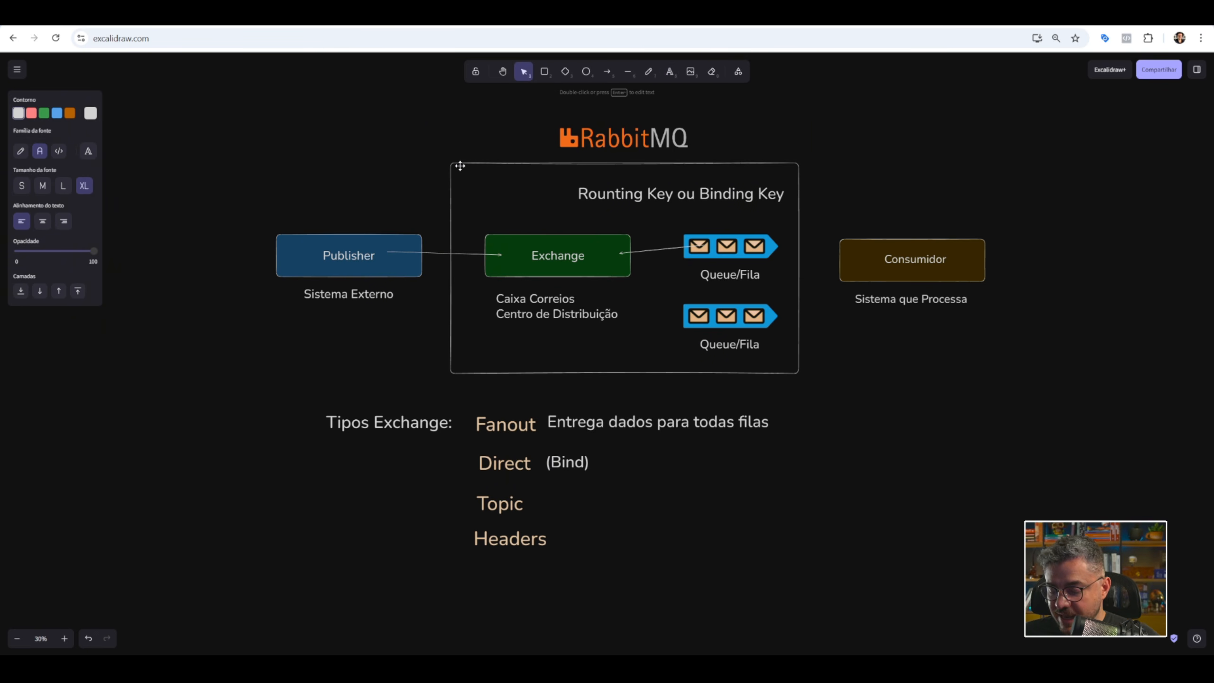
type("cabechalho.api")
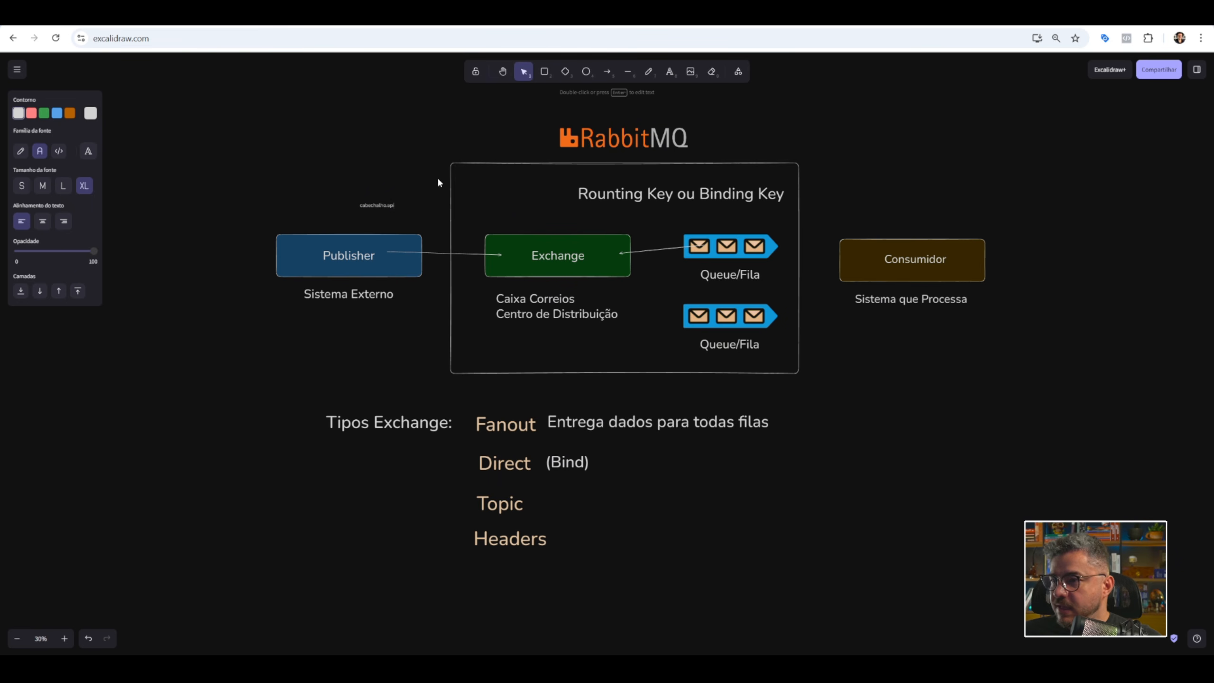
left_click(439, 183)
left_click(378, 204)
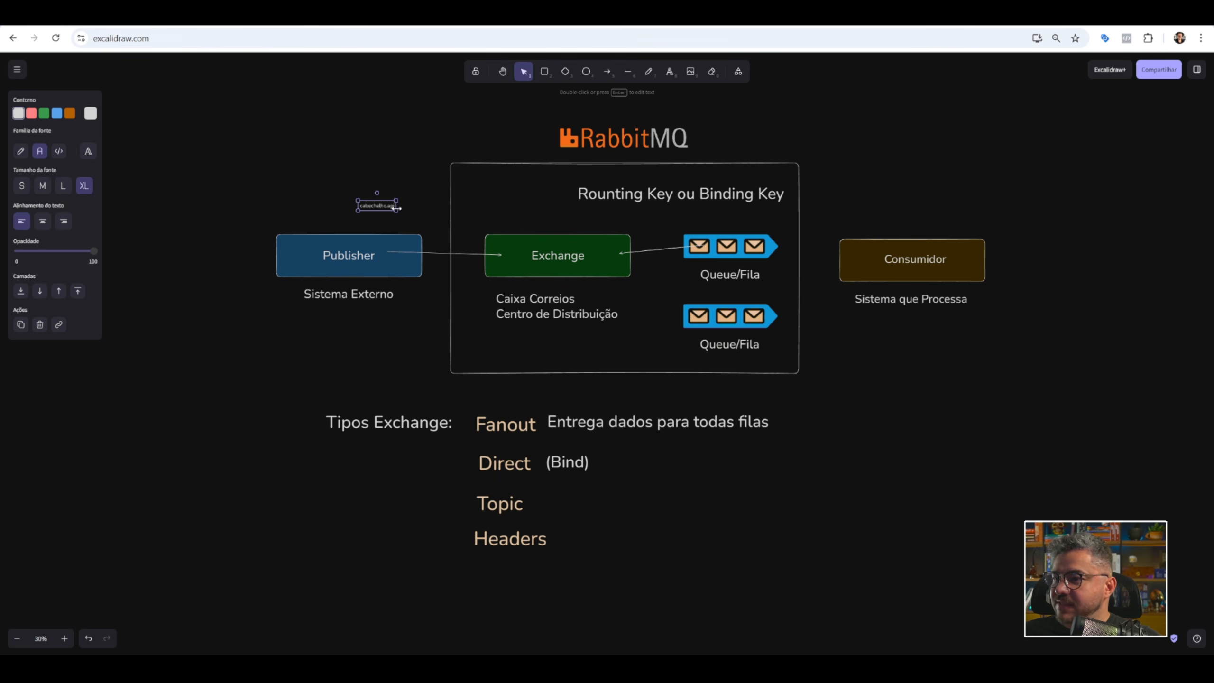
left_click_drag(397, 210, 713, 230)
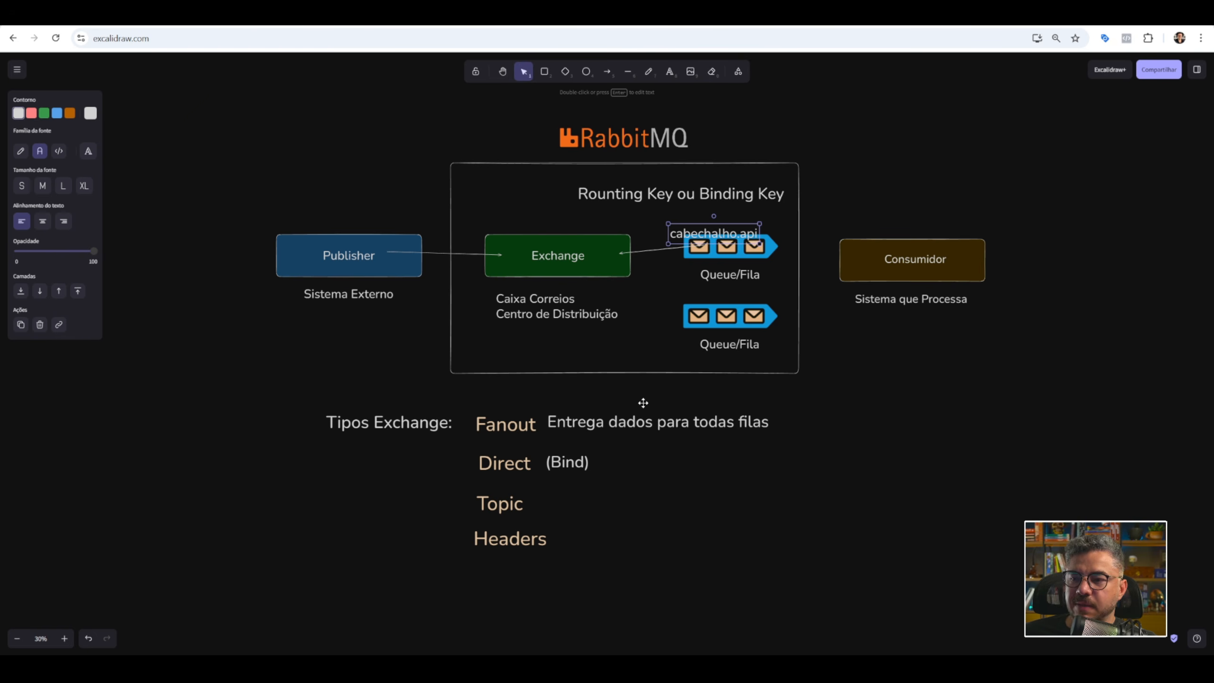
Move the "cabechalho.api" label beside Topic and replace its text with "prefixo.sufixo".
left_click_drag(709, 237, 579, 507)
key("Return")
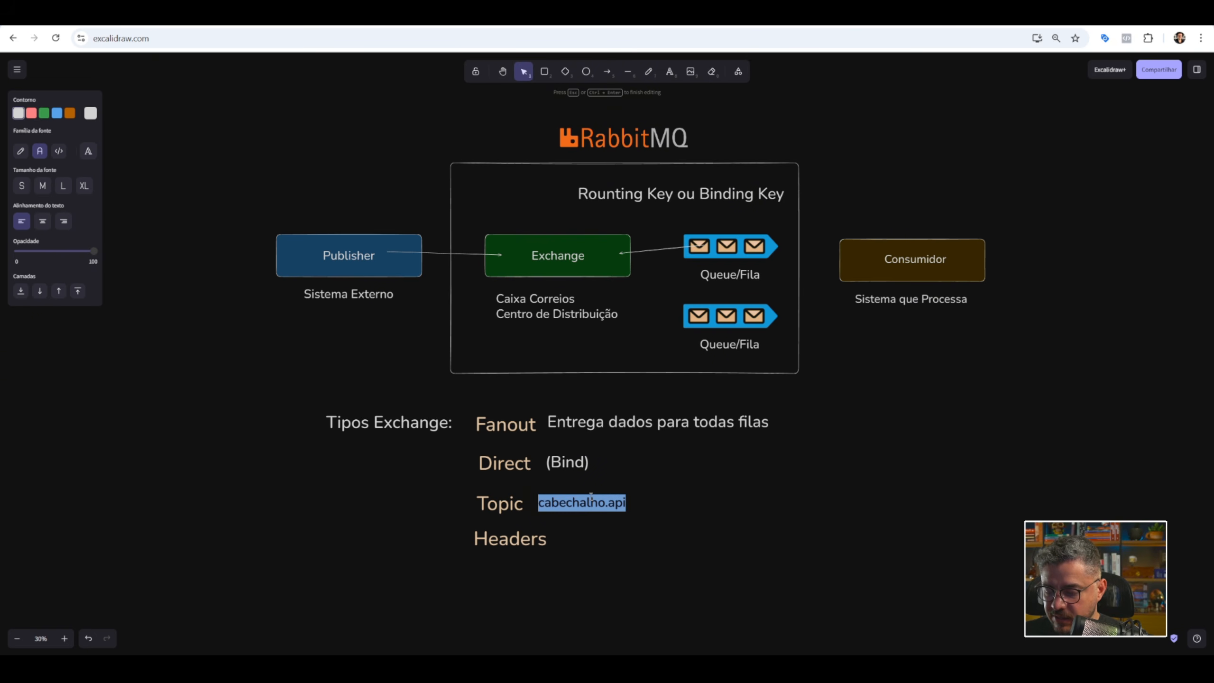
type("prefi")
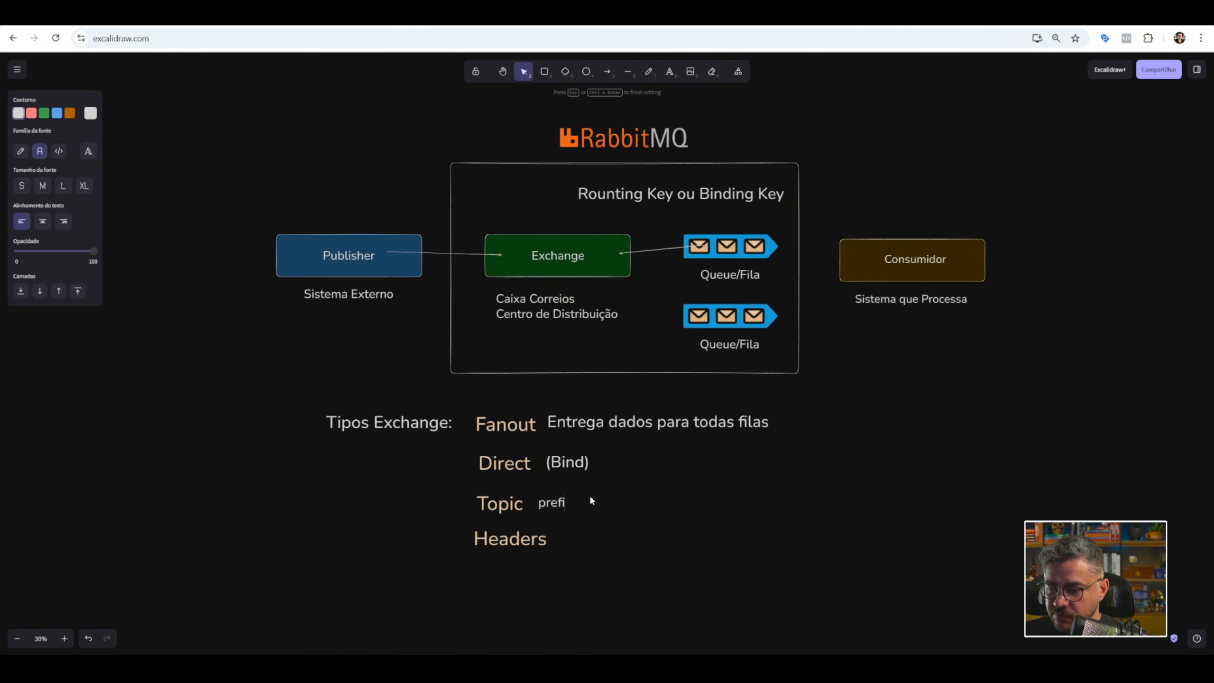
type("xo.sufi")
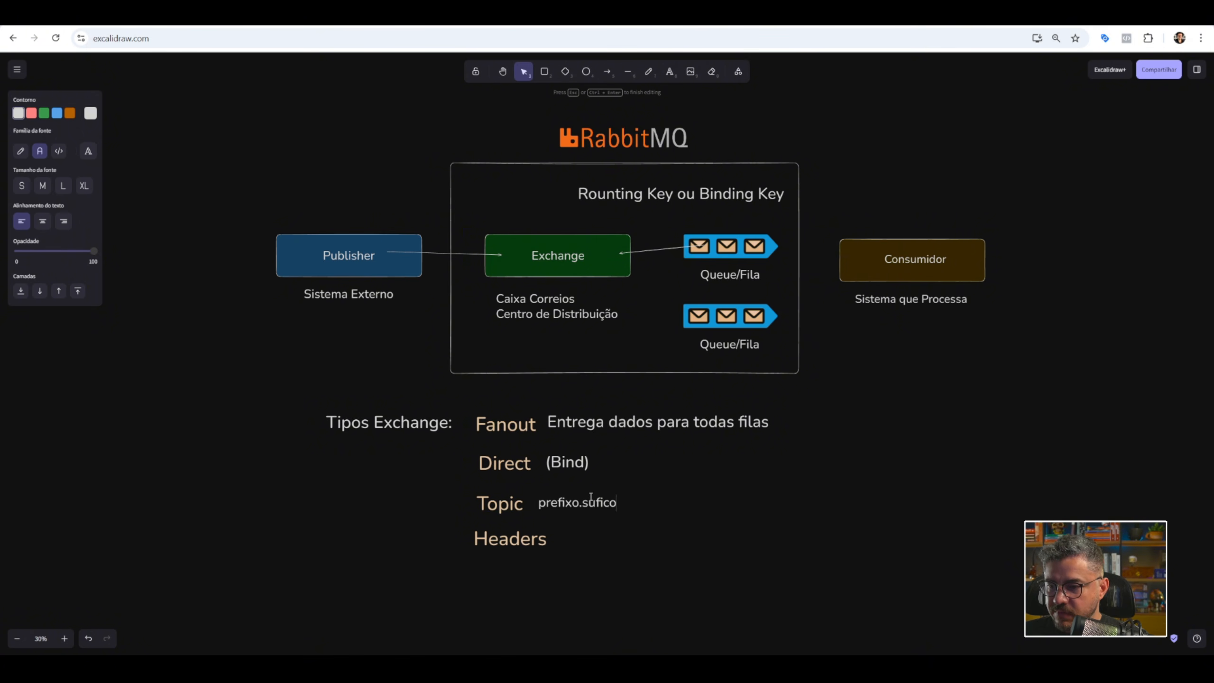
type("xo")
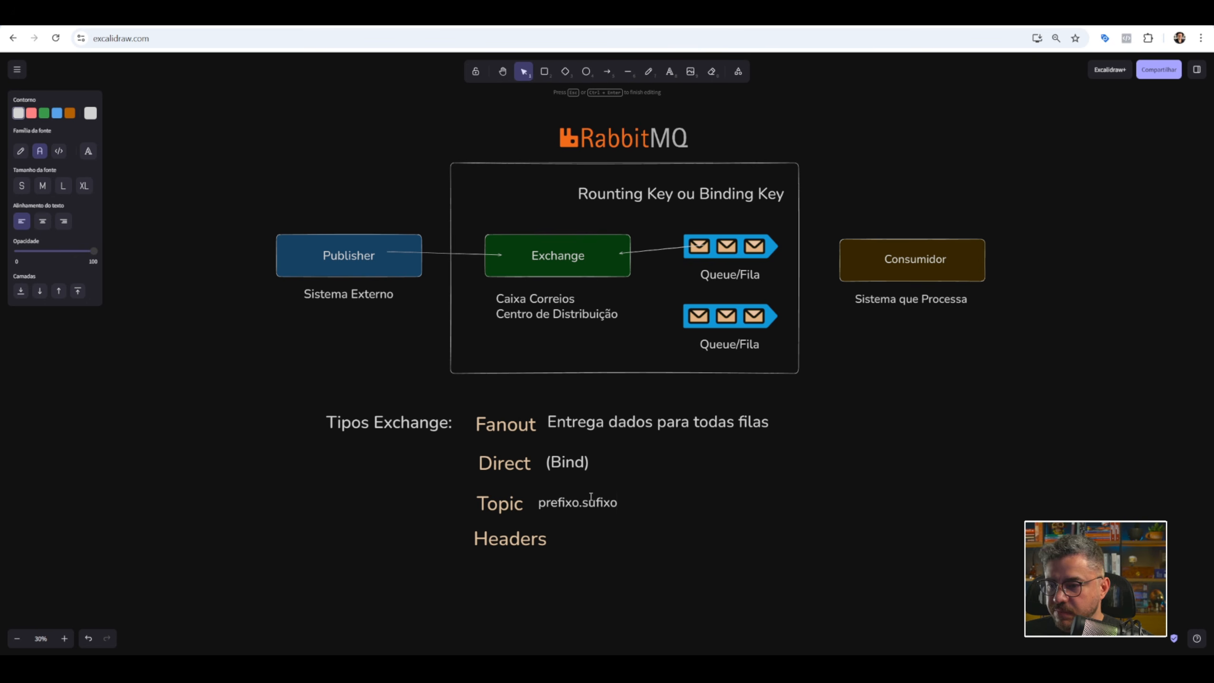
left_click(650, 494)
left_click(604, 503)
mouse_move(593, 502)
left_mouse_down()
mouse_move(675, 280)
mouse_move(641, 463)
mouse_move(603, 502)
left_mouse_up()
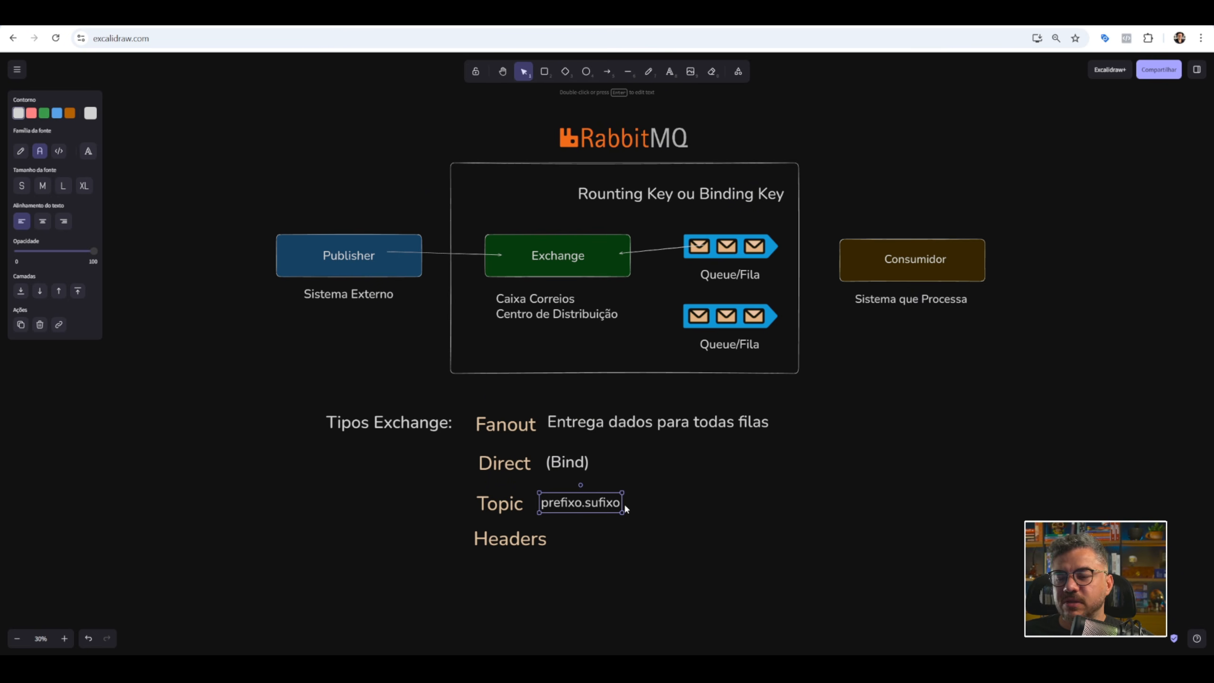
Change the label beside Topic to "api.pdf".
double_click(591, 504)
left_click(581, 503)
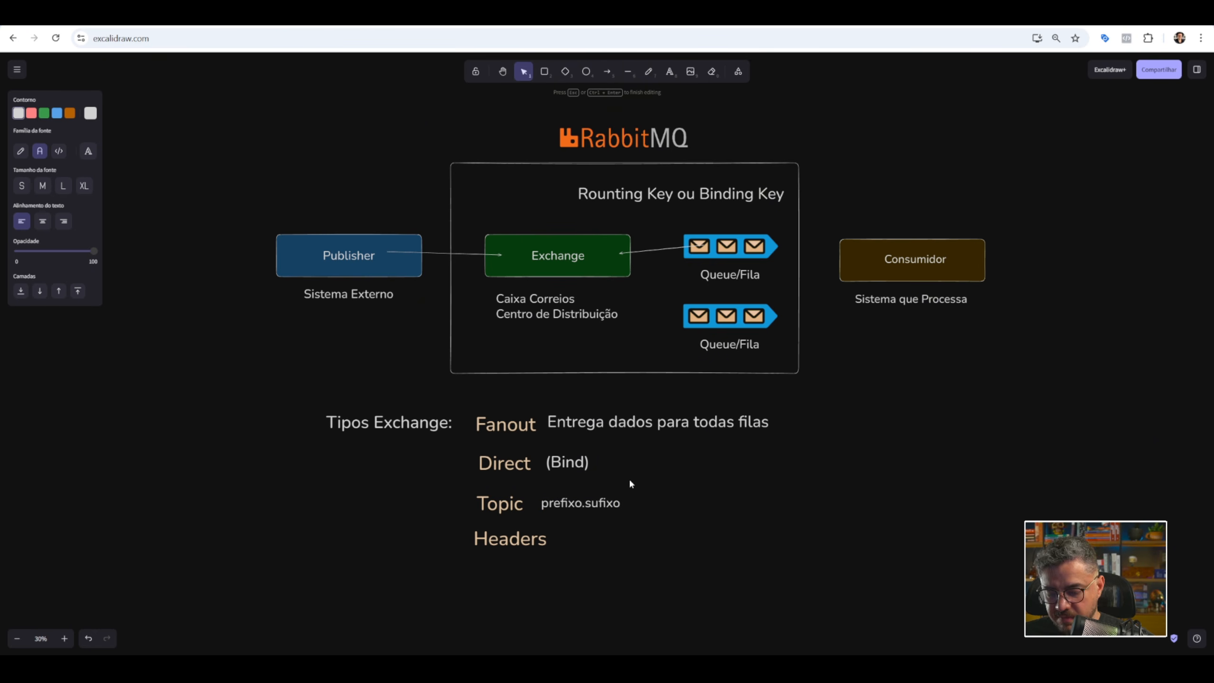
double_click(562, 506)
type("api.p")
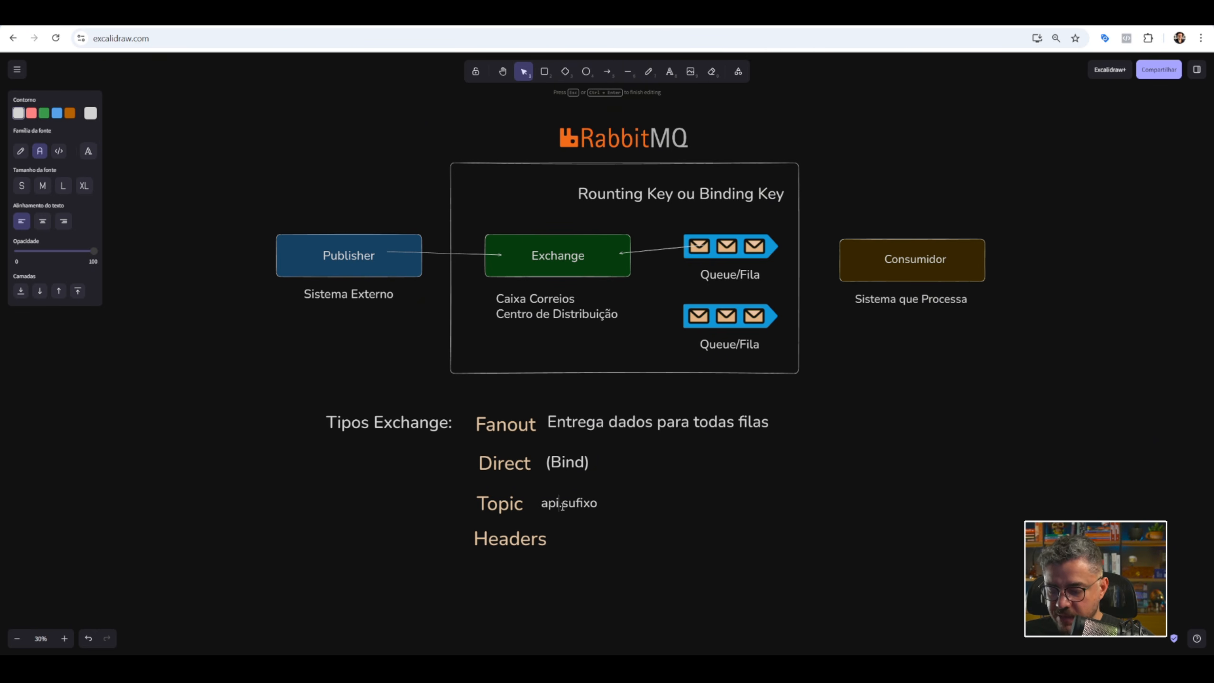
type("df")
key("shift+End")
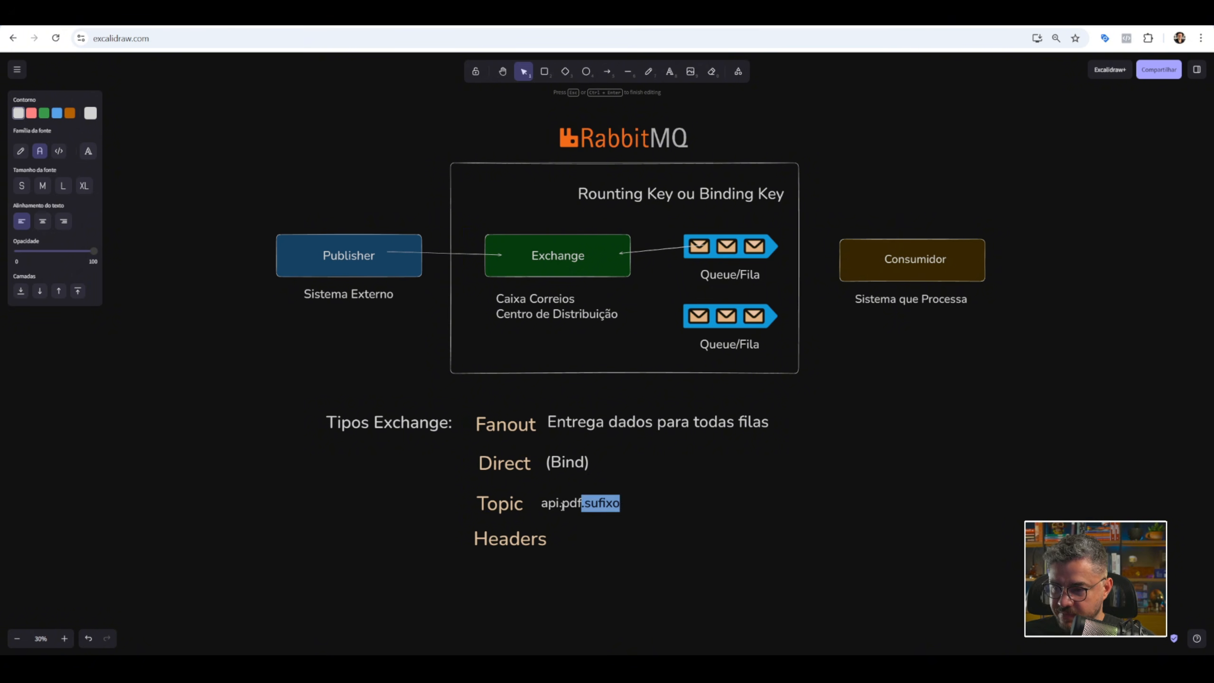
key("Delete")
Place the "api.pdf" label by the upper Queue/Fila, and duplicate it just below with the text "api.imagem".
left_click(657, 492)
left_click_drag(576, 506, 650, 284)
key("ctrl+v")
double_click(673, 282)
double_click(672, 283)
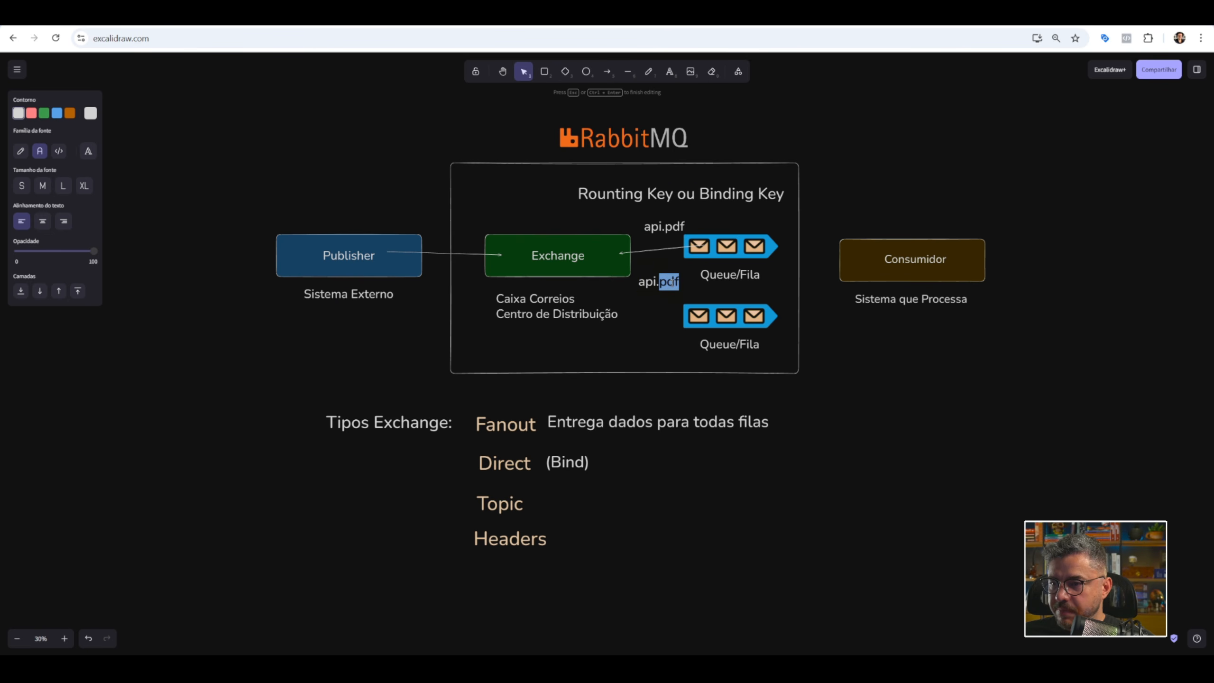
type("imagem")
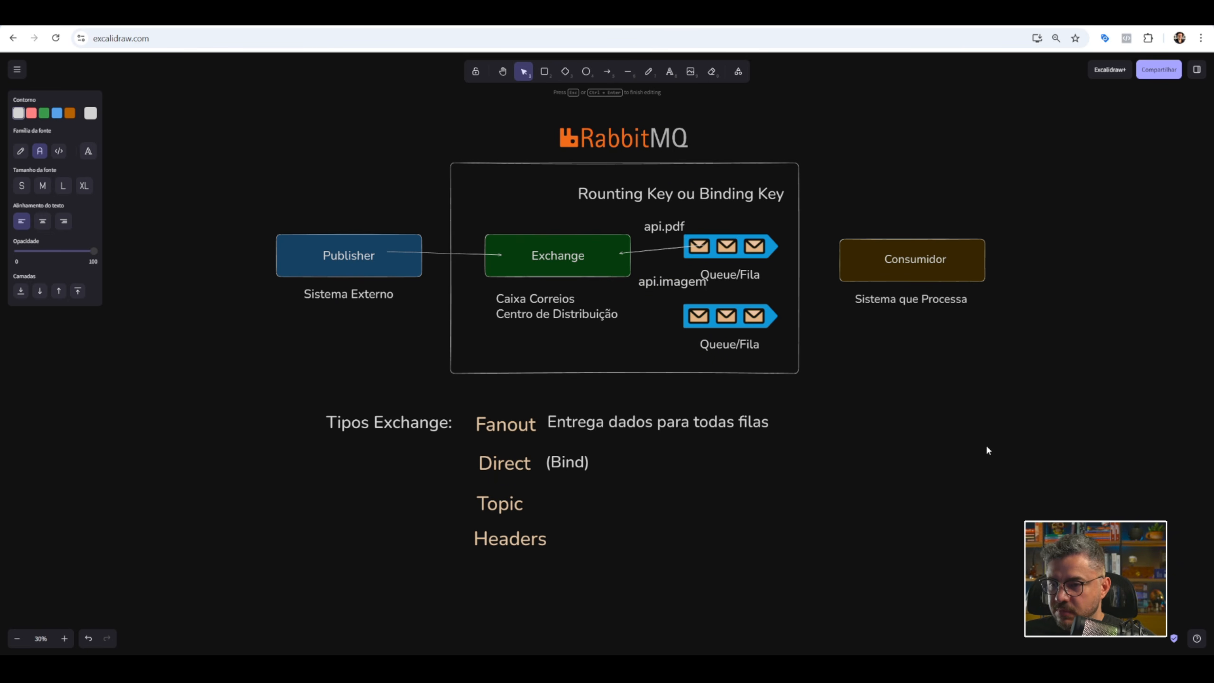
left_click(987, 450)
left_click_drag(685, 285, 677, 292)
Draw an arrow from Exchange to the lower Queue/Fila and move the "api.pdf" label closer to the upper arrow.
left_click(607, 71)
left_click_drag(610, 259, 684, 311)
left_click_drag(675, 223, 667, 227)
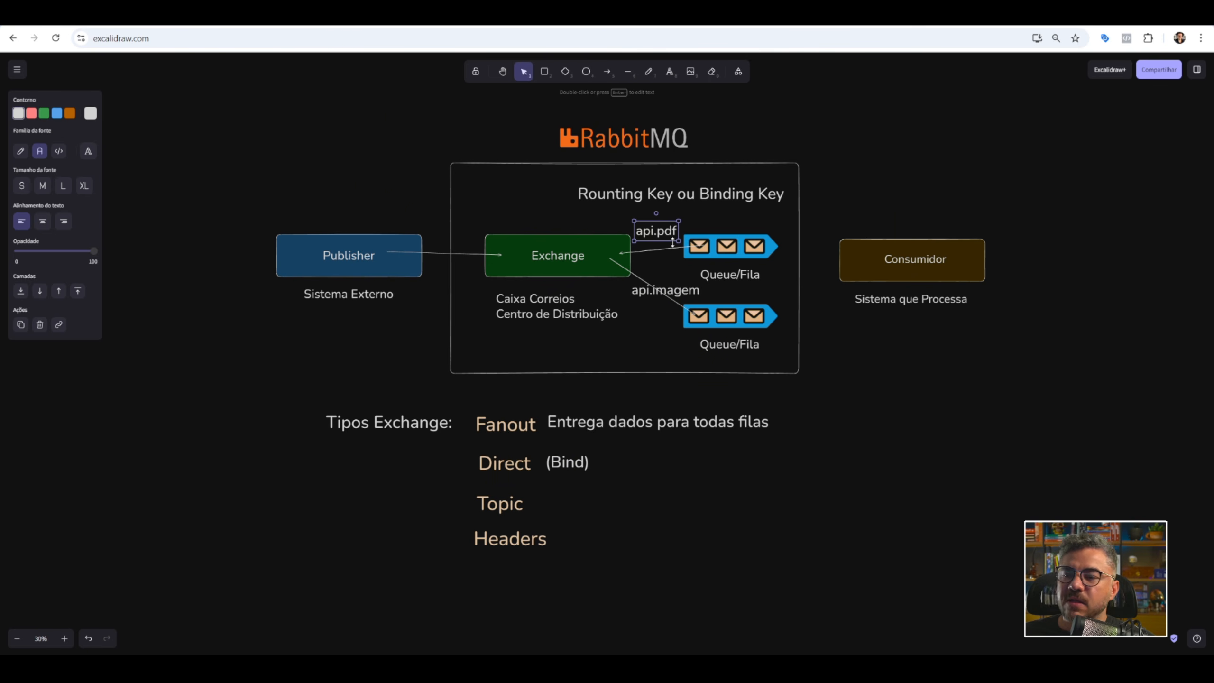
Copy the "api.pdf" label to the empty space above the Publisher box.
left_click_drag(663, 231, 398, 201)
double_click(396, 206)
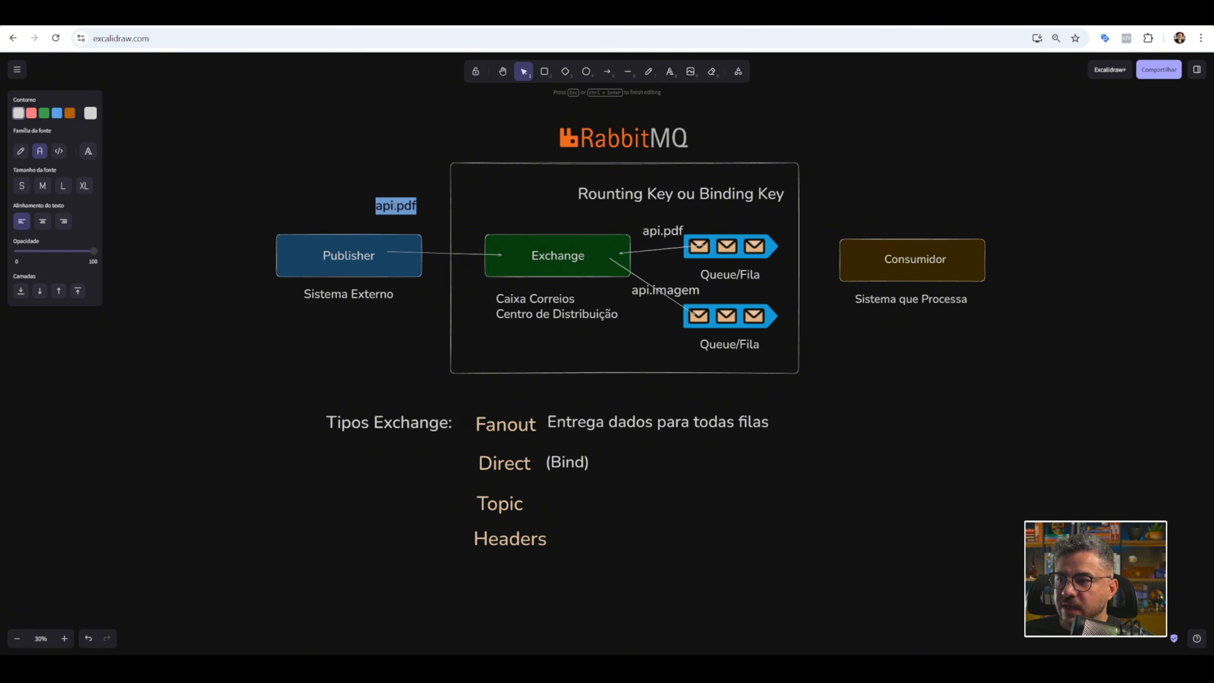
left_click(397, 209)
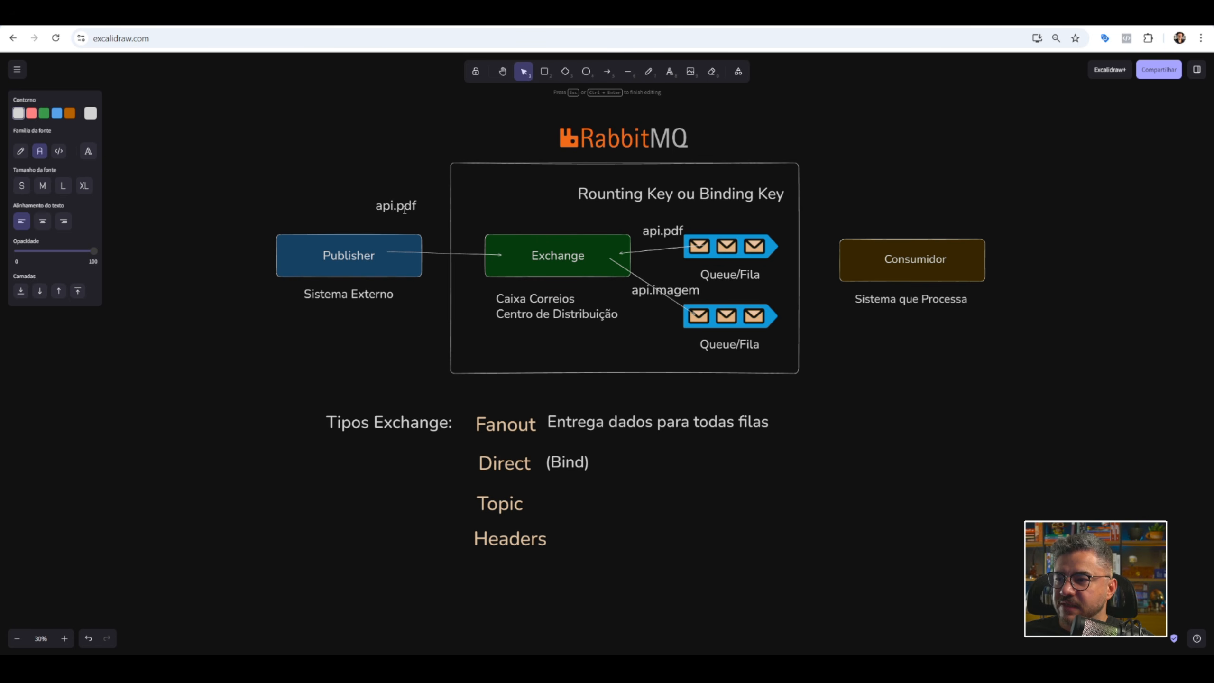
left_click(400, 226)
left_click_drag(396, 211, 369, 190)
Change the "api.imagem" label to "api.*", enlarge it slightly and place it beside the lower Queue/Fila.
left_click_drag(685, 294, 670, 356)
double_click(658, 353)
double_click(656, 353)
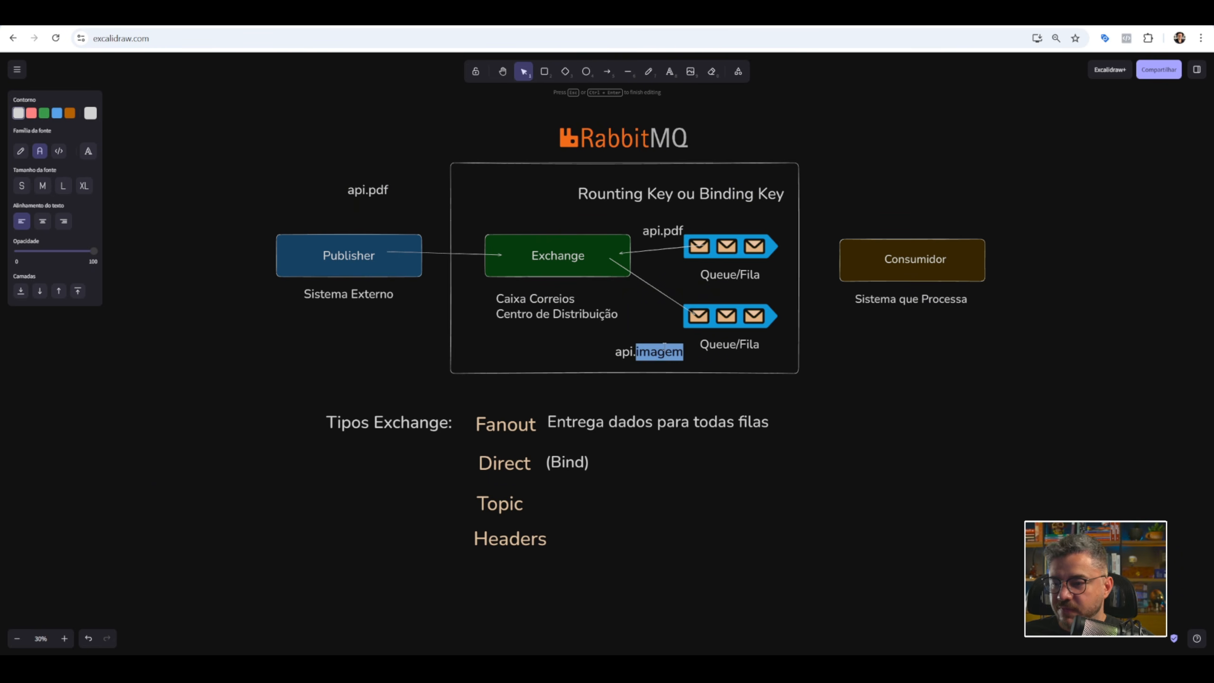
left_click(986, 423)
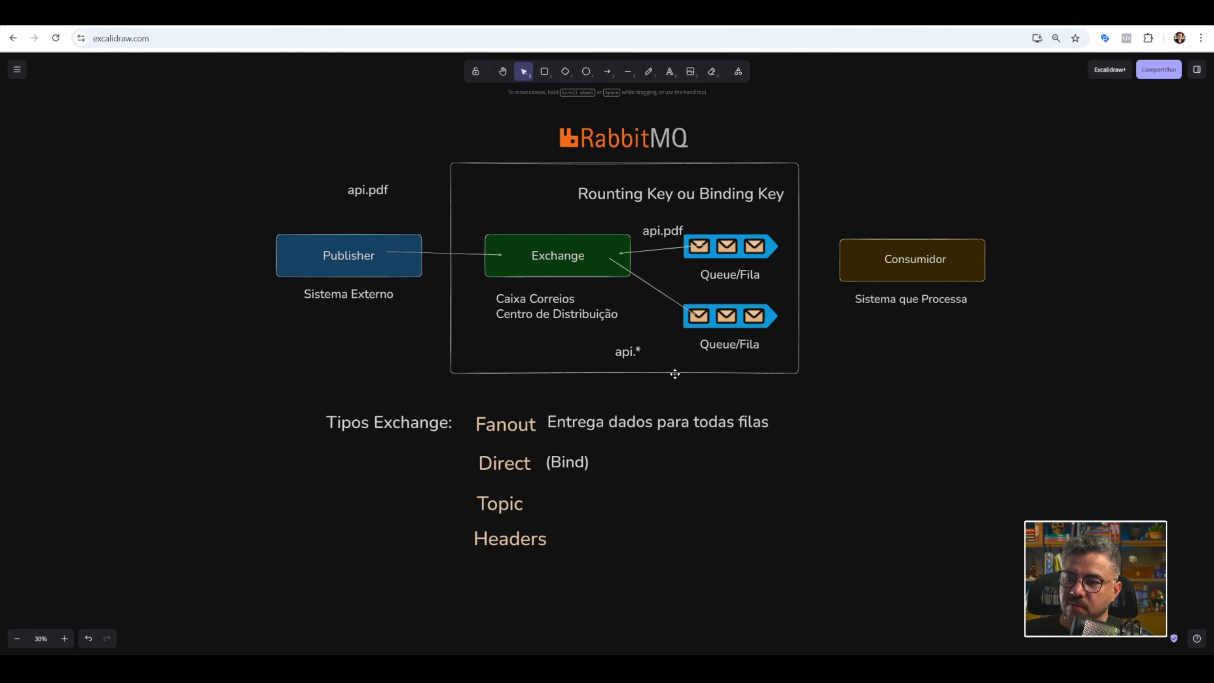
left_click_drag(621, 352, 664, 340)
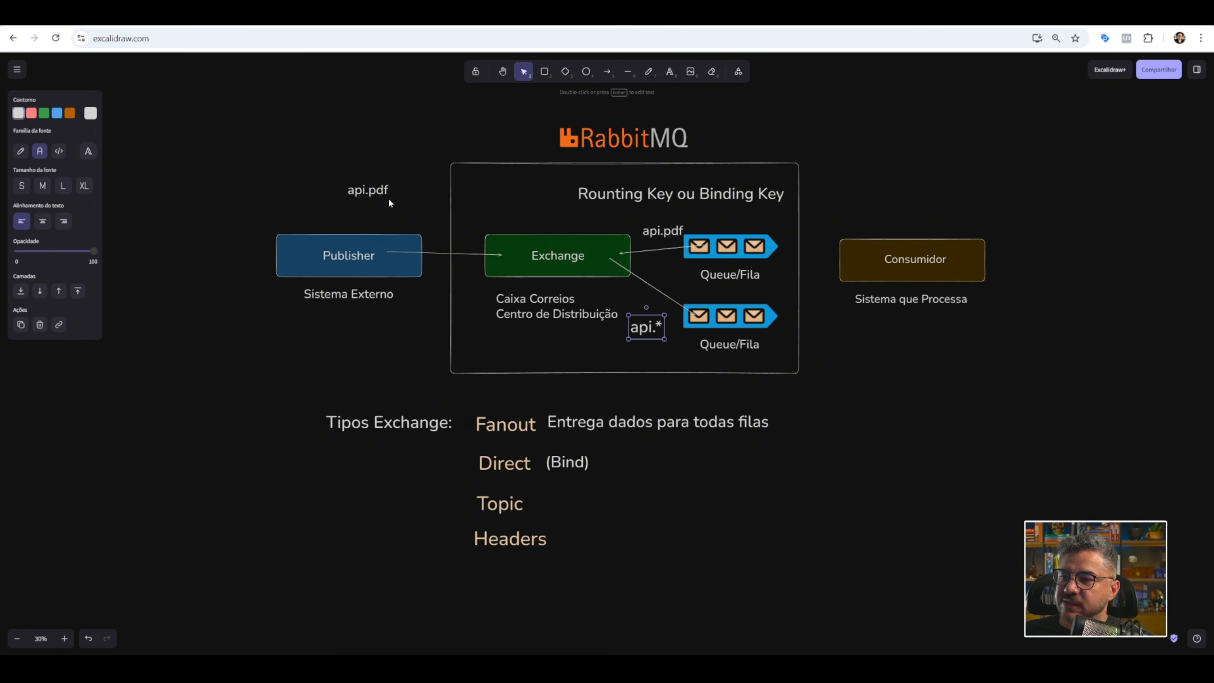
Change the label above Publisher to "api.audio".
double_click(363, 192)
left_click(378, 190)
double_click(377, 189)
type("a")
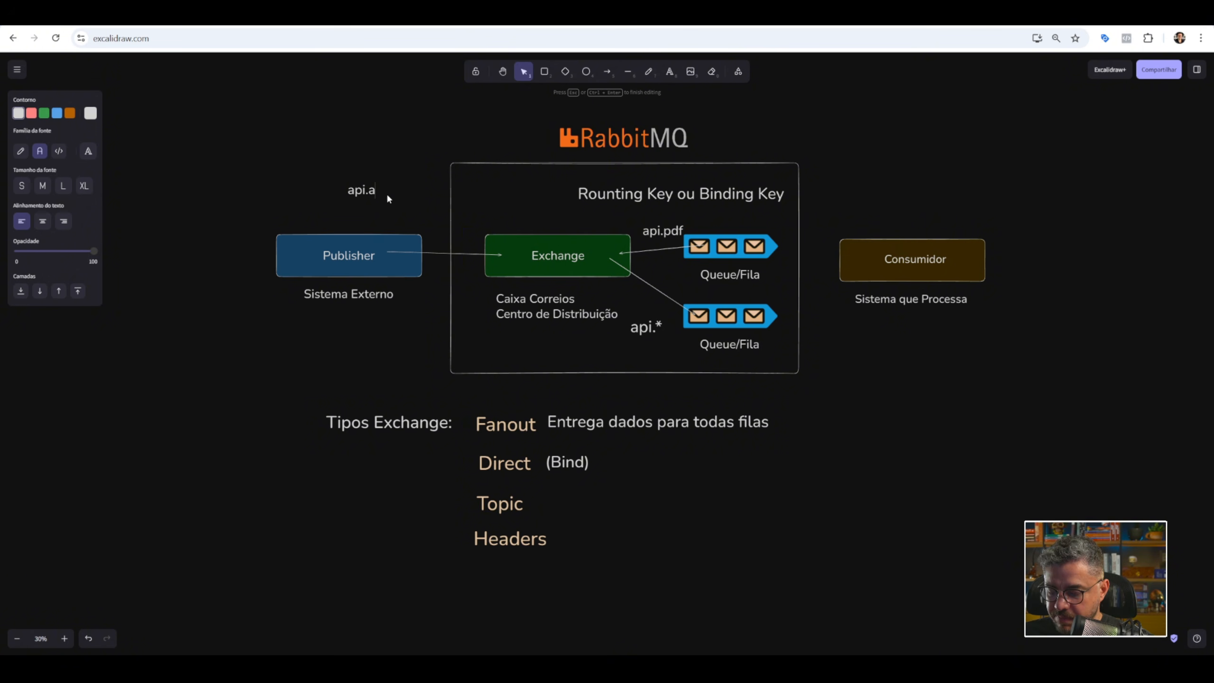
type("udio")
left_click(386, 160)
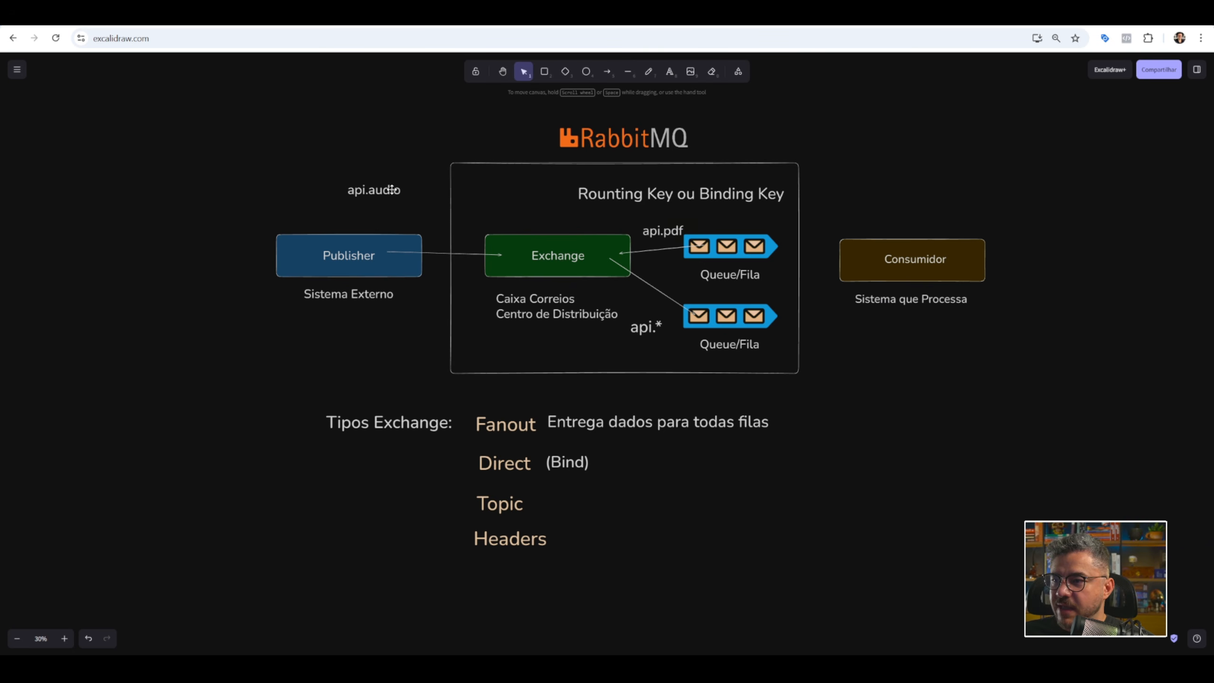
Move the "api.audio" label over the Exchange box to illustrate the routing, and place it beside Topic.
left_click_drag(390, 189, 586, 250)
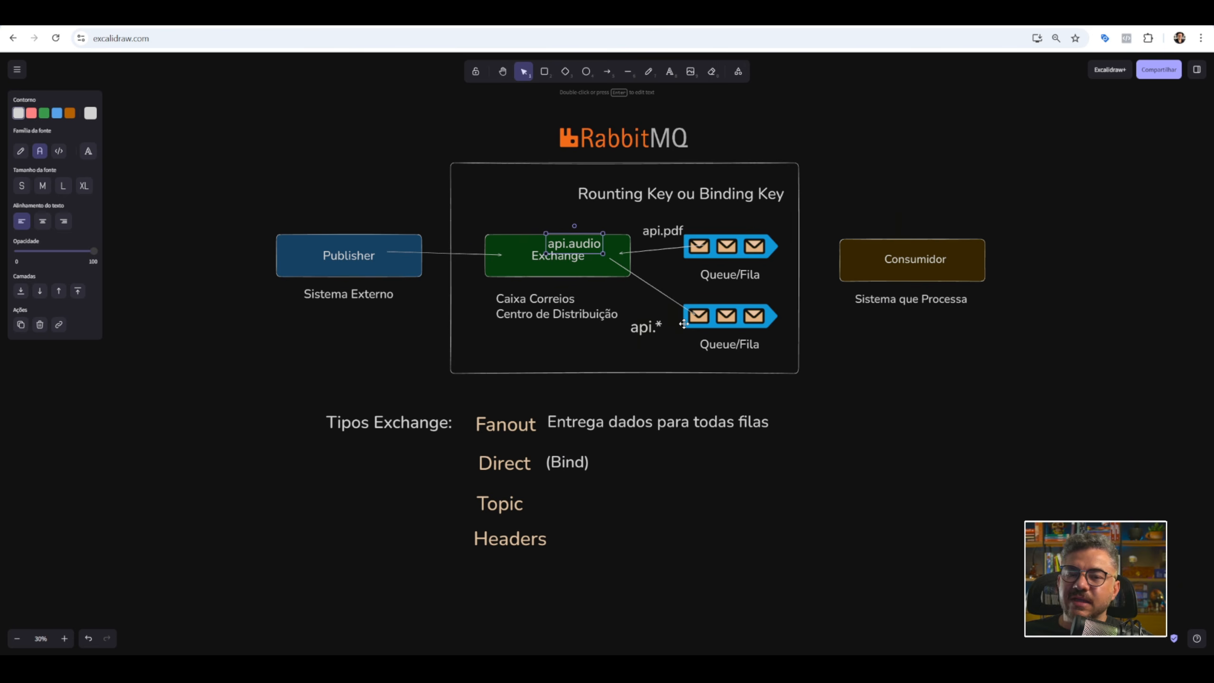
left_click_drag(586, 250, 567, 508)
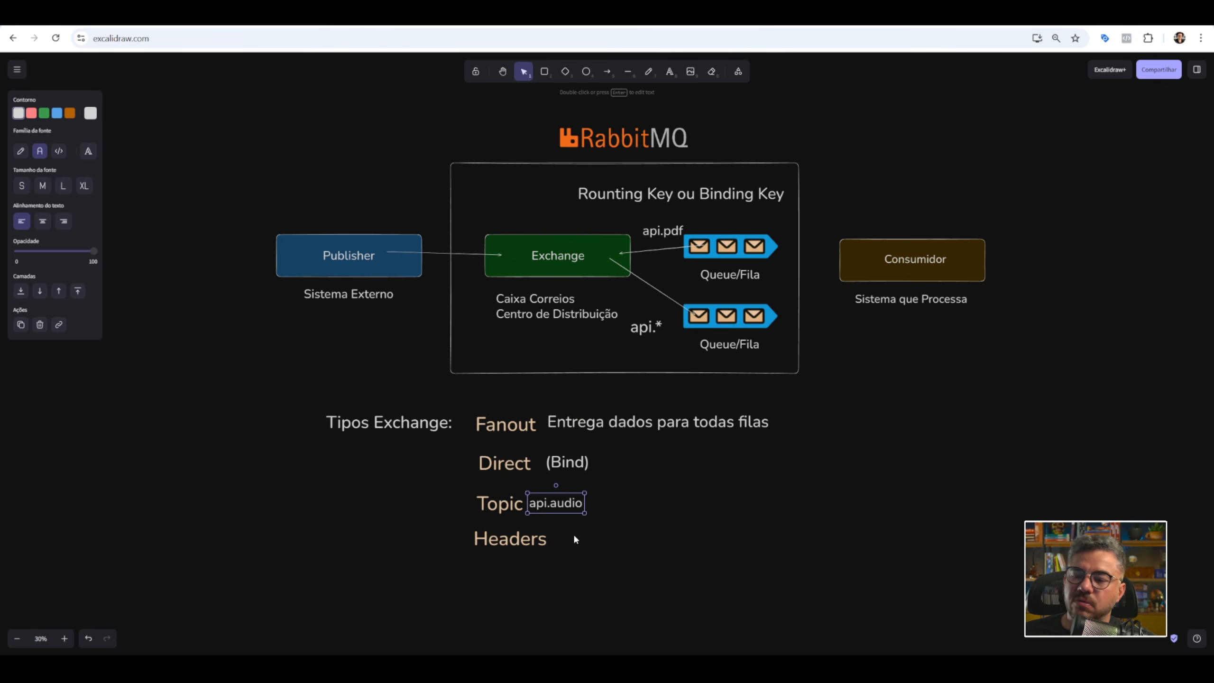
left_click(539, 539)
left_click(591, 542)
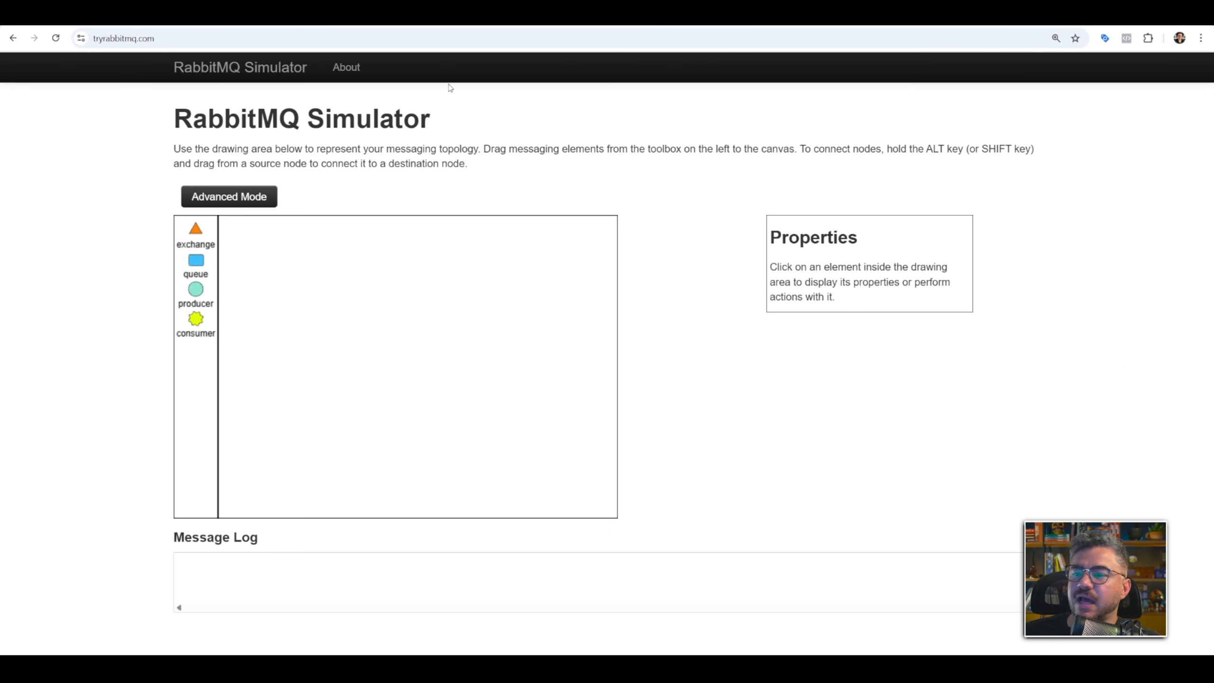
Switch to the RabbitMQ Simulator at tryrabbitmq.com and place a producer near the top centre of the canvas.
left_click_drag(209, 290, 397, 236)
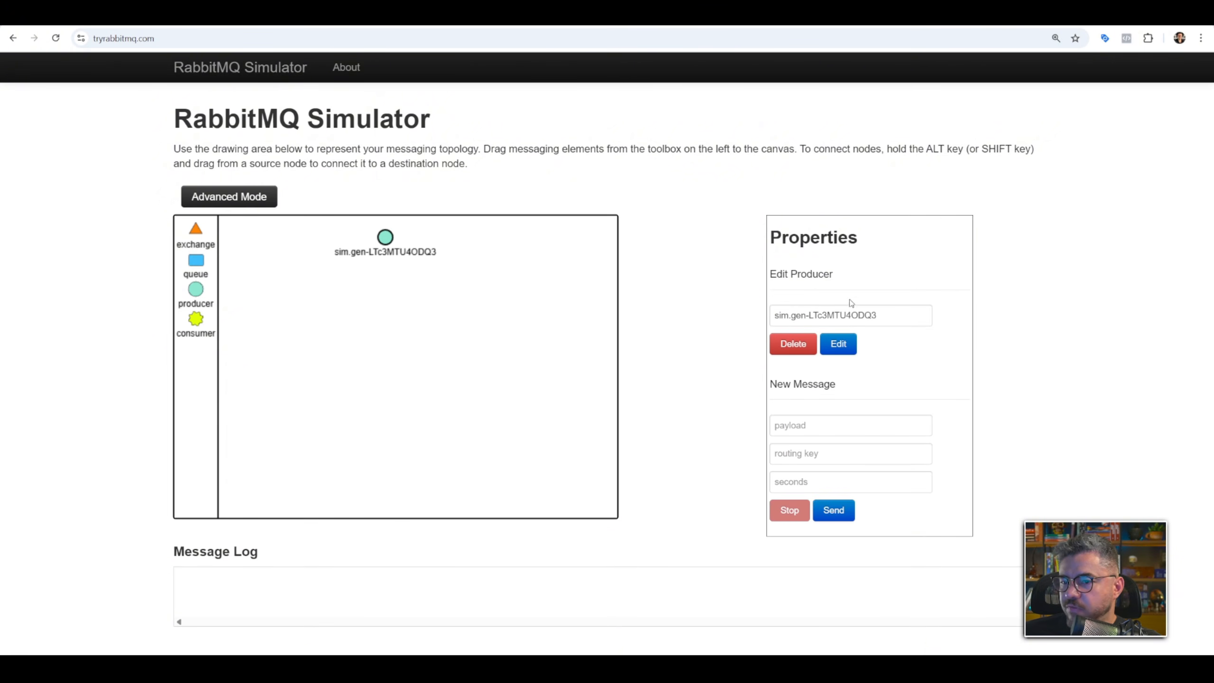
Rename the producer as Produtor 1 and place an exchange below it on the canvas.
triple_click(835, 314)
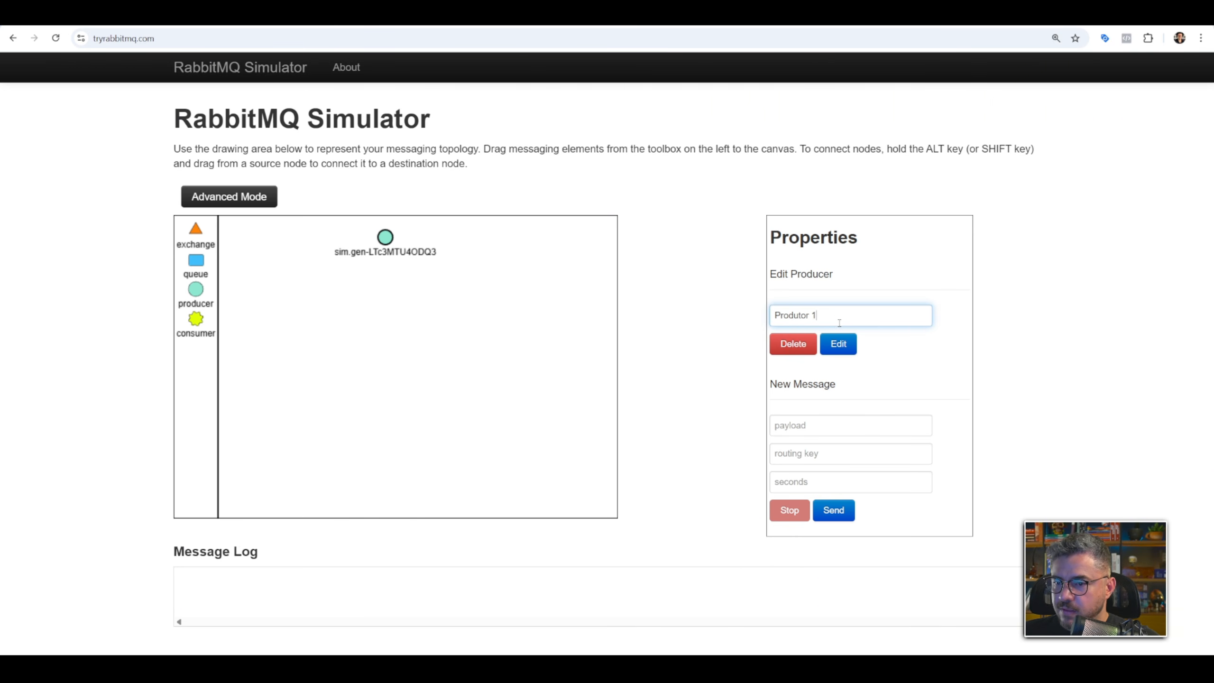
left_click(837, 343)
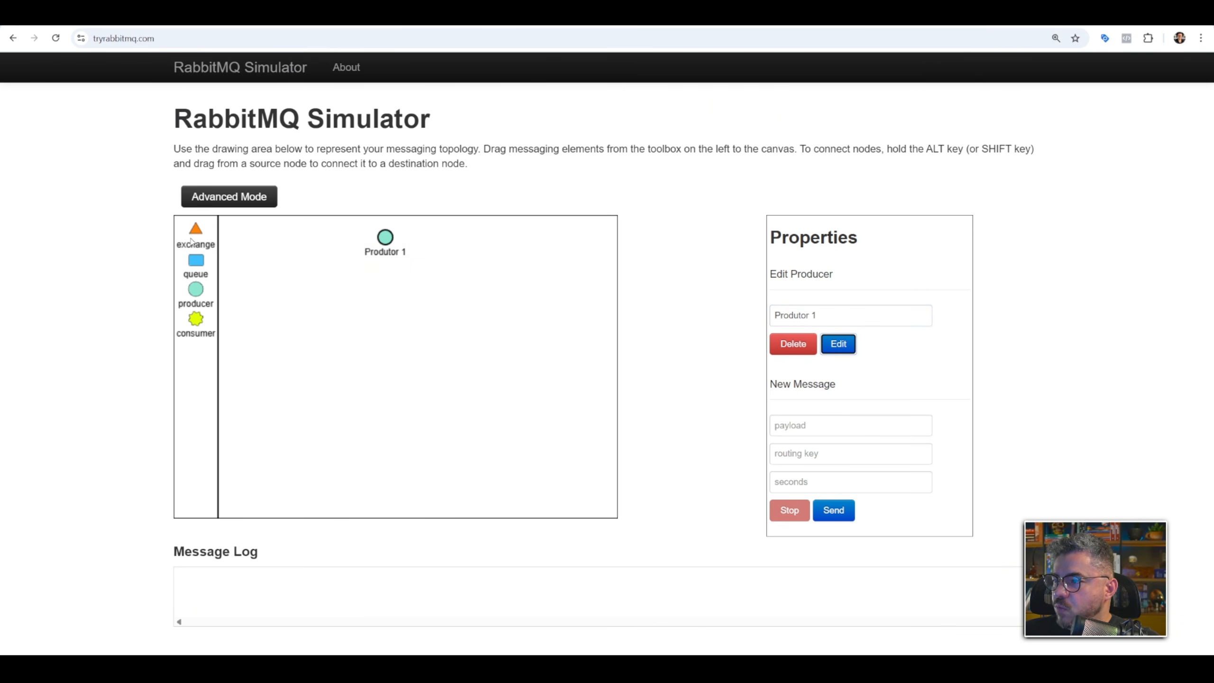
left_click_drag(191, 242, 402, 304)
left_click(394, 314)
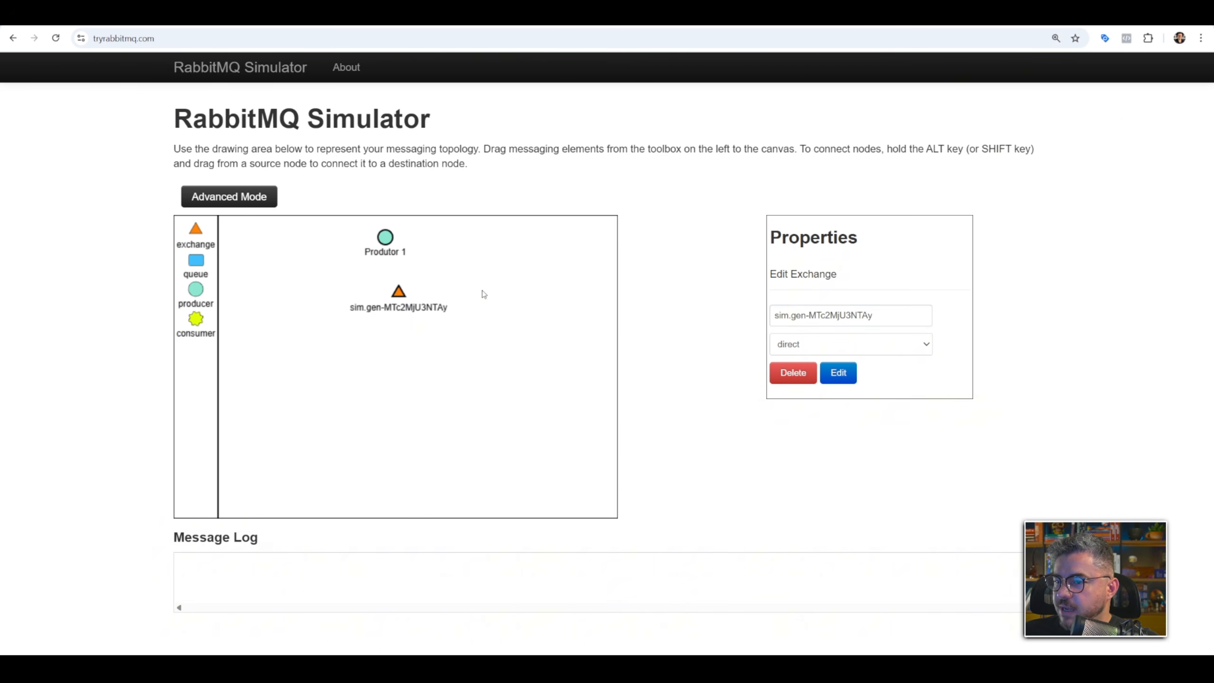
Try to name the exchange Ex1 and set its type to fanout.
triple_click(823, 315)
type("Ex1")
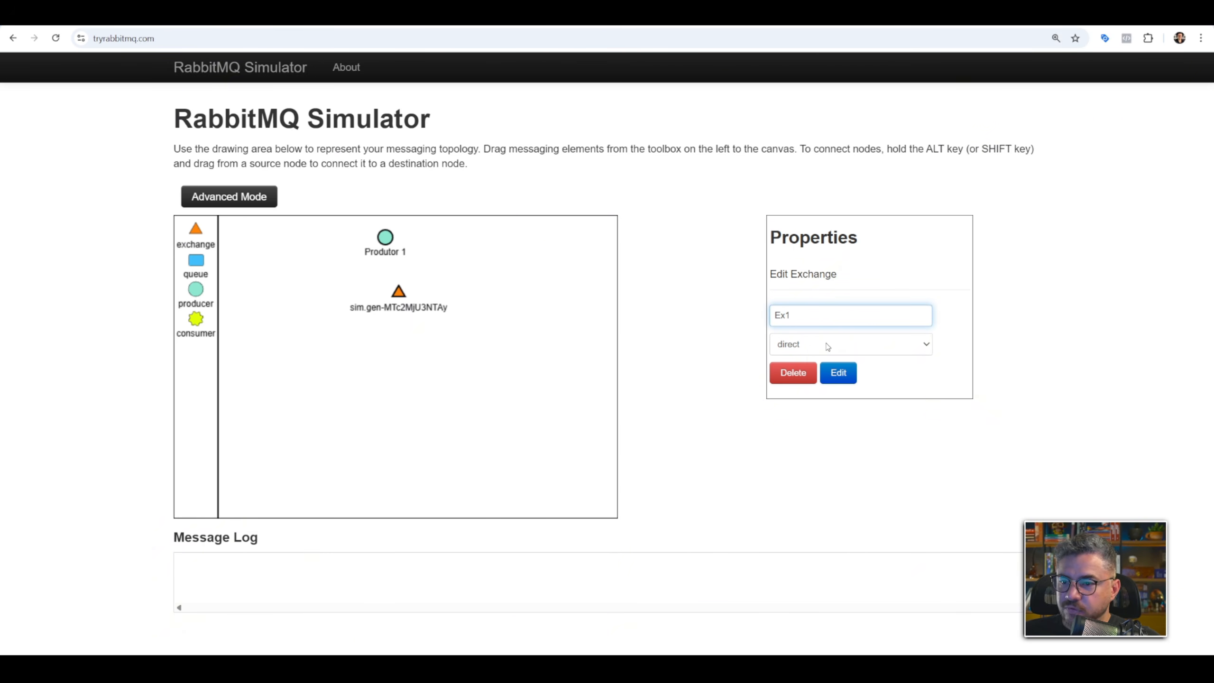
left_click(827, 347)
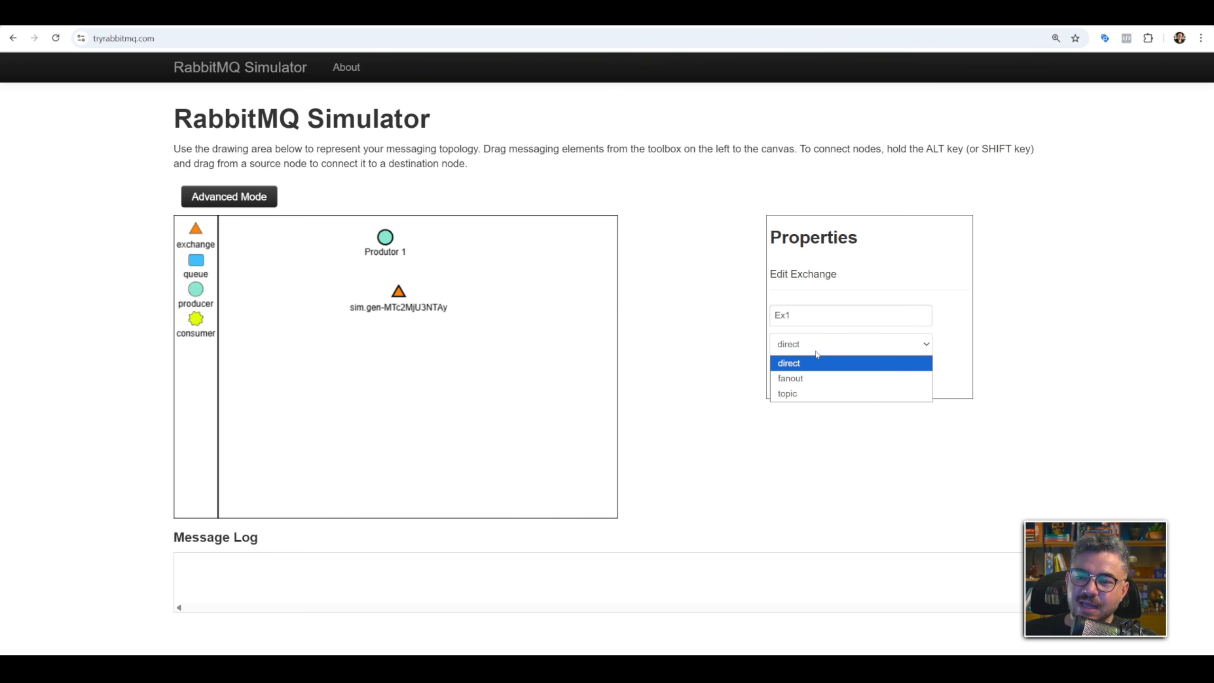
left_click(868, 379)
Place a queue below the exchange and name it F1.
key("ctrl+plus")
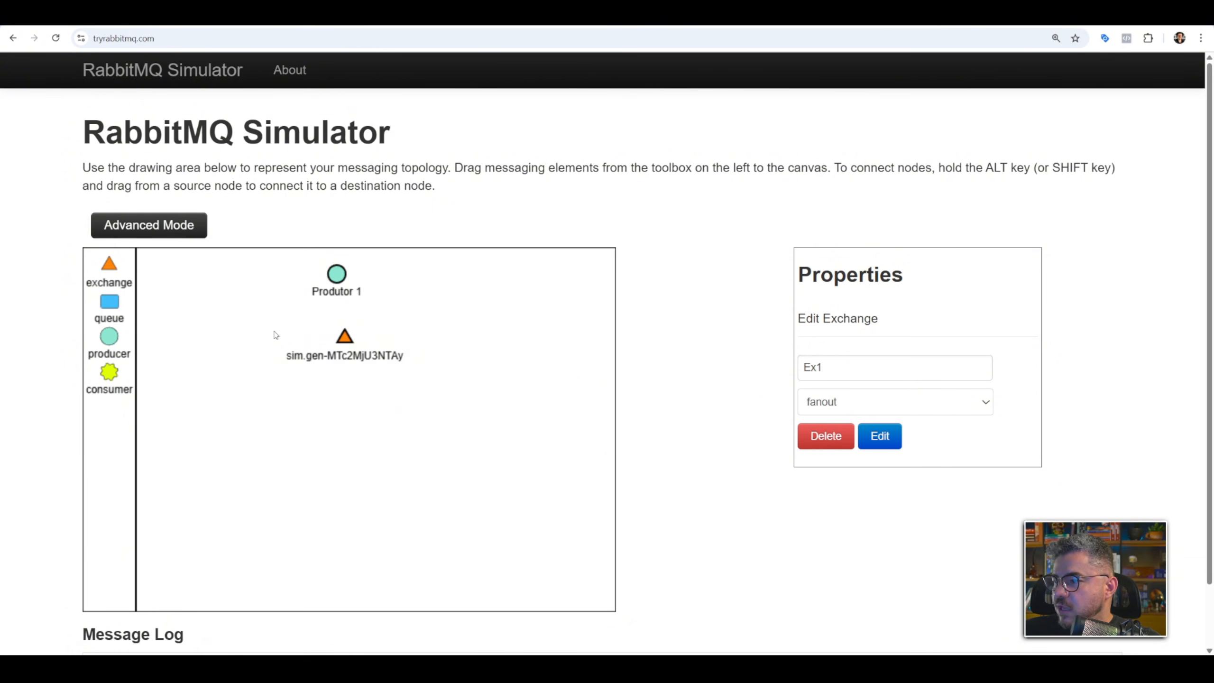
left_click_drag(110, 301, 318, 423)
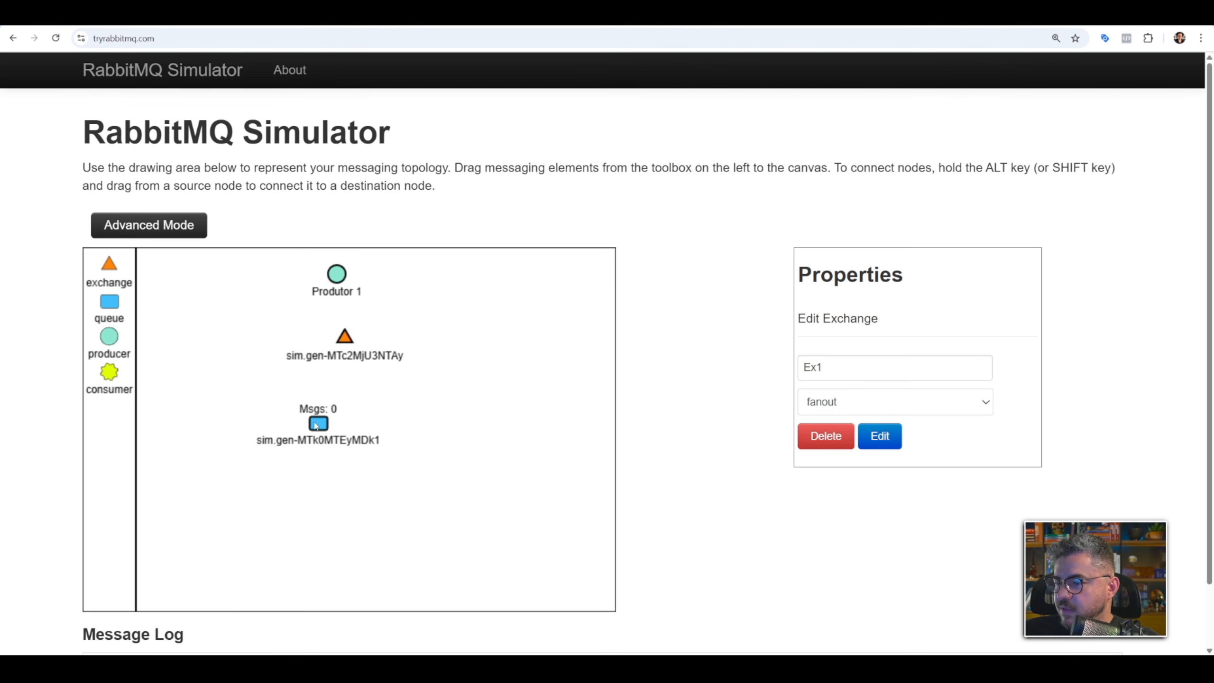
triple_click(834, 376)
type("F1")
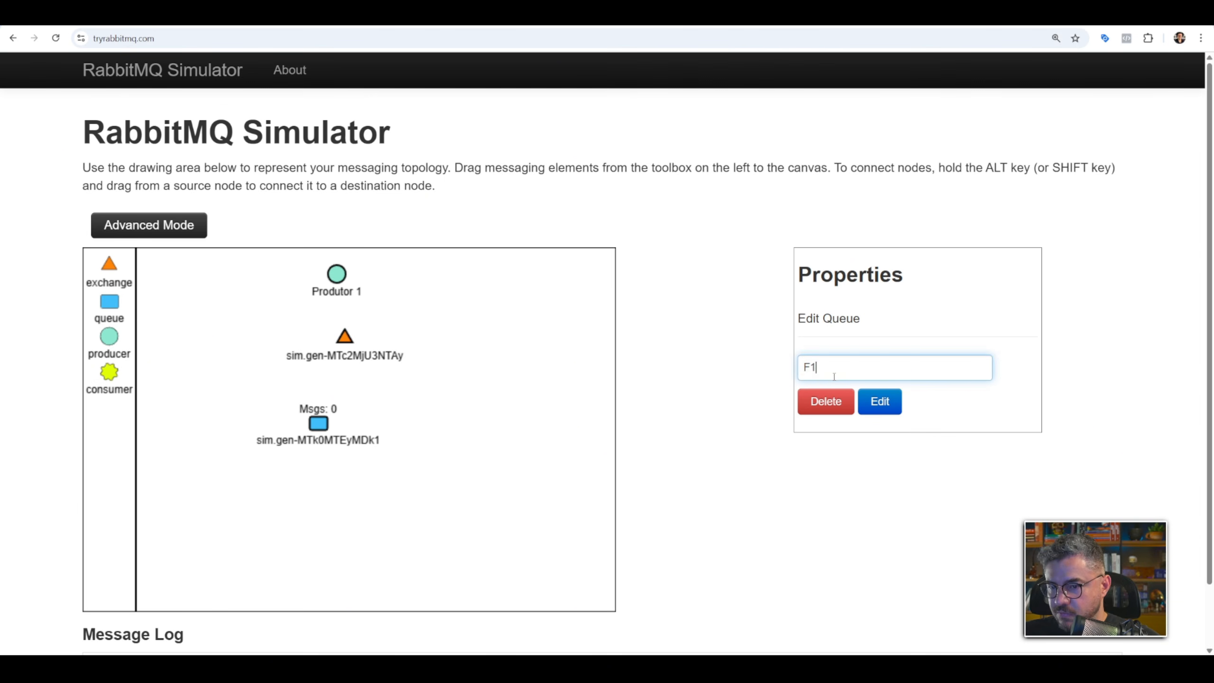
left_click(879, 401)
Place a consumer below queue F1 and name it C1.
left_click_drag(109, 372, 297, 484)
left_click(301, 498)
triple_click(838, 367)
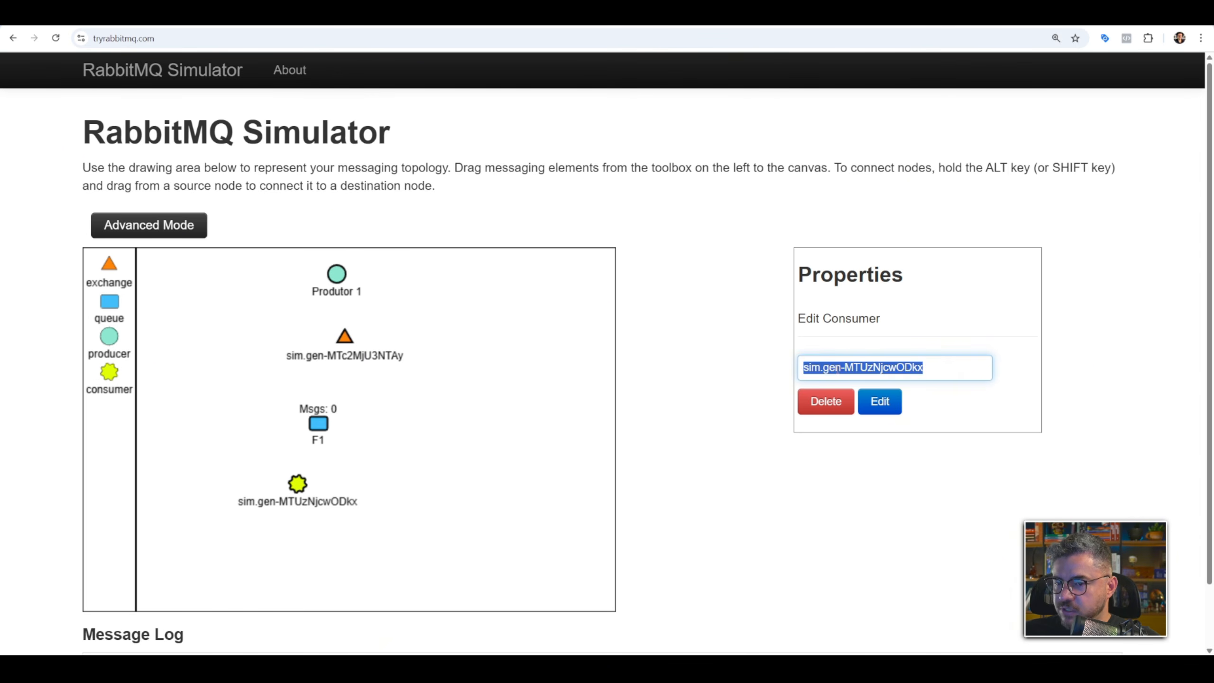
type("C1")
left_click(879, 402)
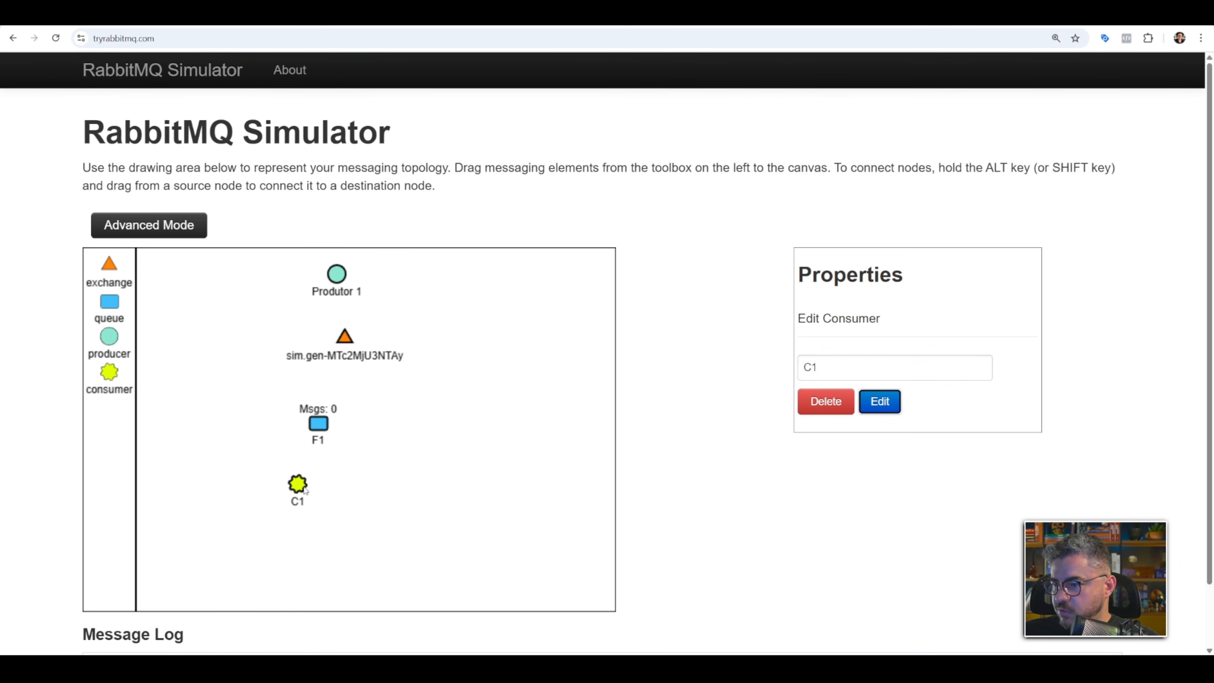
Connect the whole chain by linking C1 with F1, F1 with the exchange, and Produtor 1 with the exchange.
left_click_drag(305, 490, 325, 429)
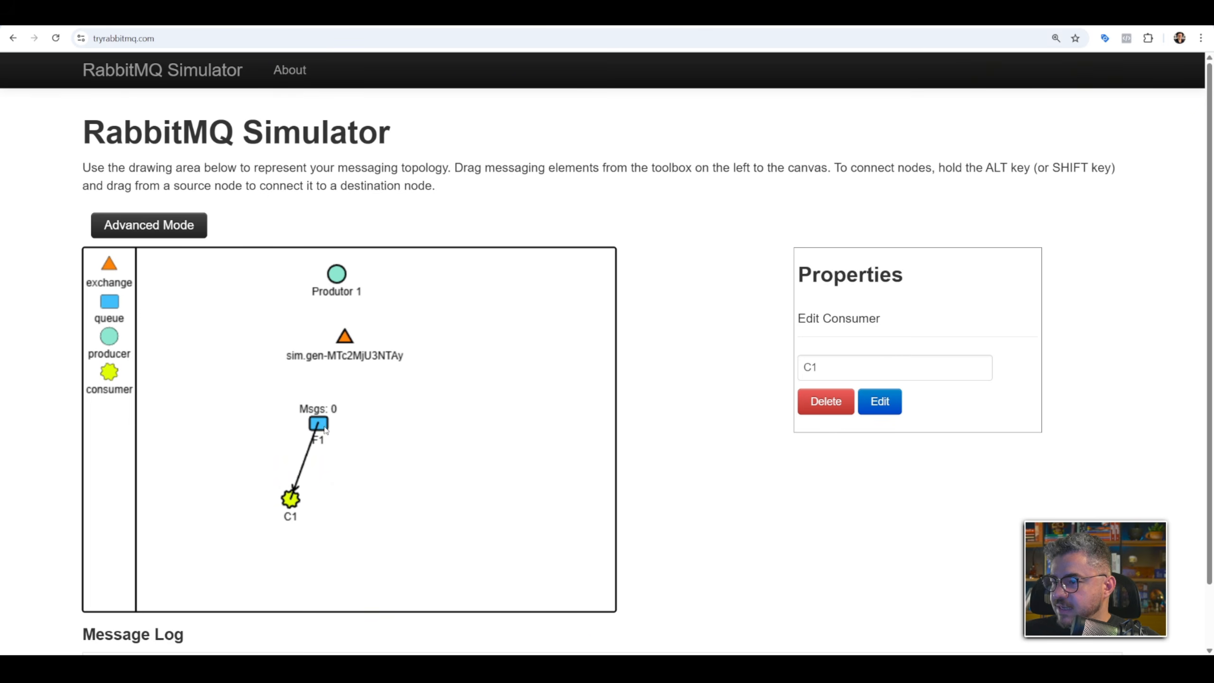
left_click_drag(348, 357, 349, 341)
left_click_drag(337, 274, 352, 271)
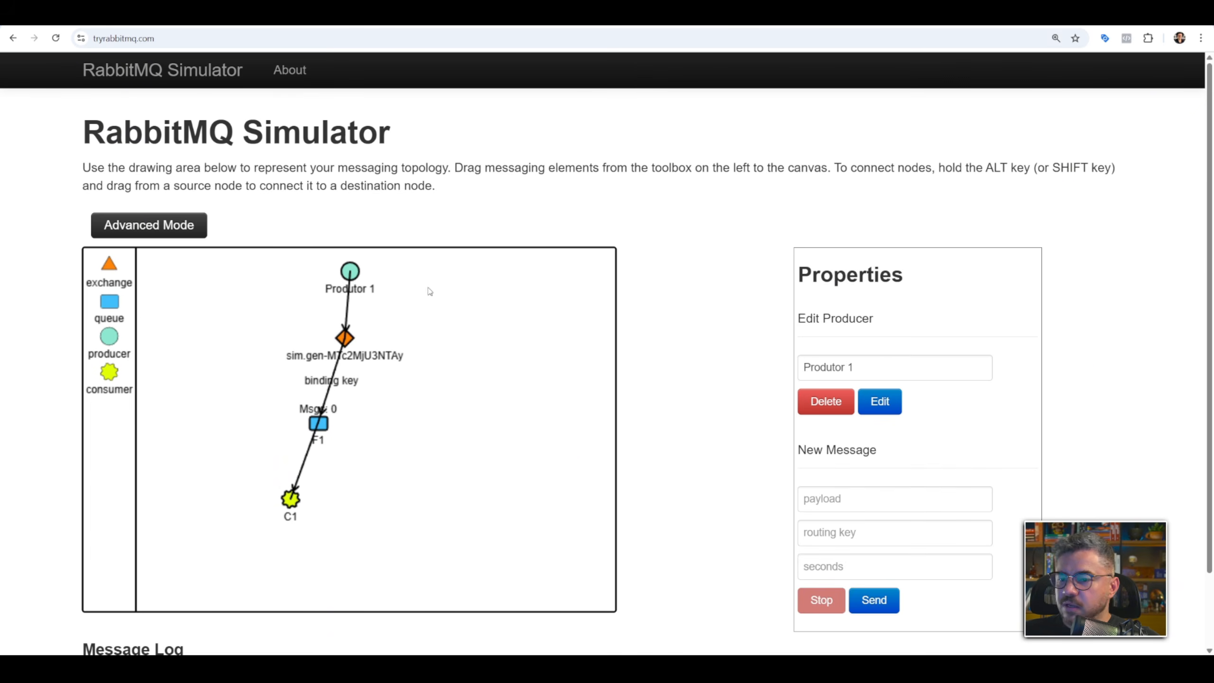
Send the message msg1 from Produtor 1 every 2 seconds without a routing key.
scroll(980, 445, "down", 2)
left_click(852, 413)
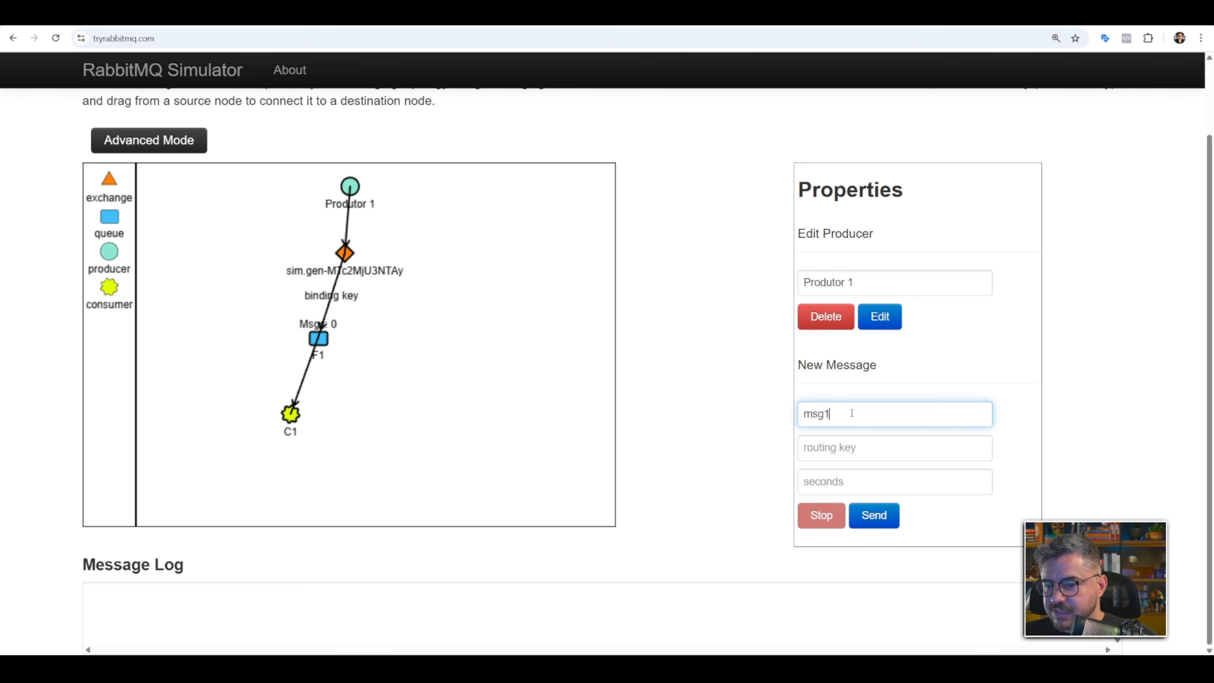
left_click(848, 449)
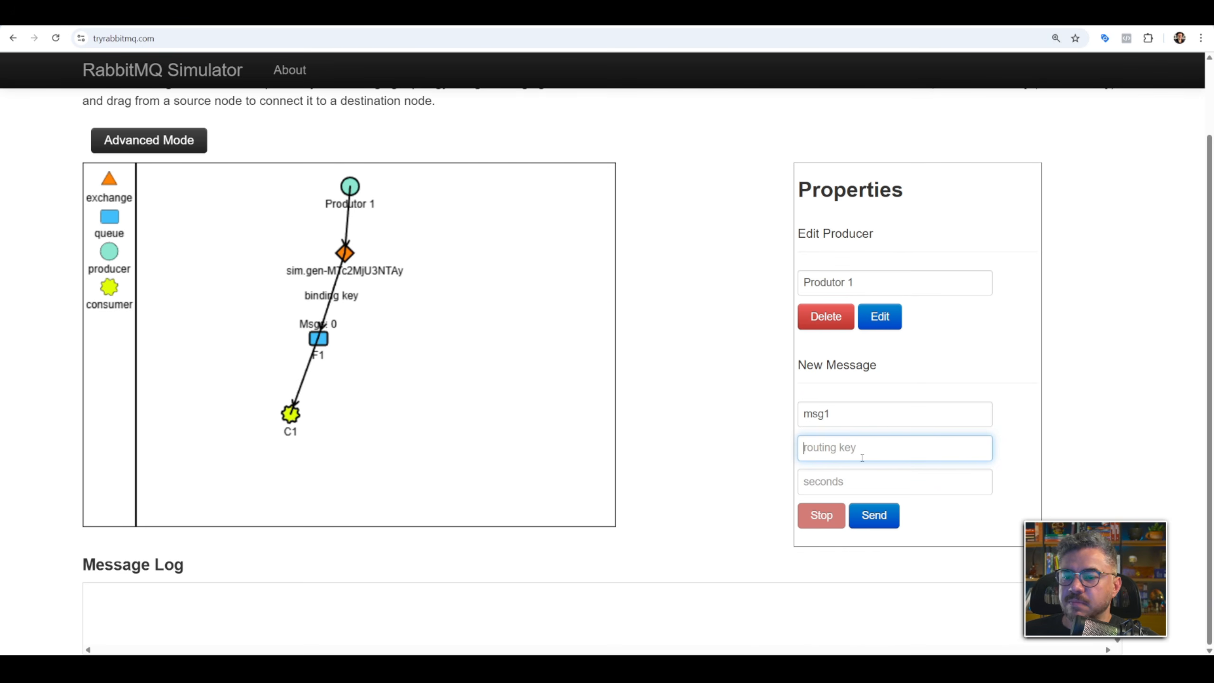
left_click(827, 480)
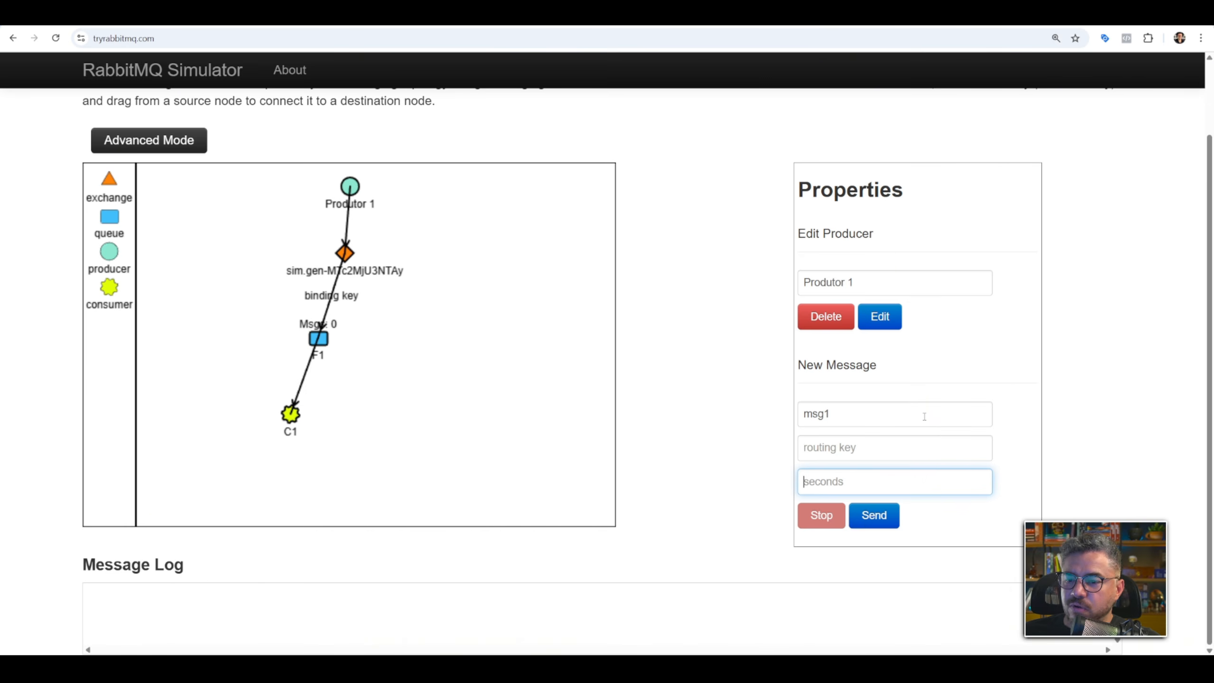
left_click(880, 521)
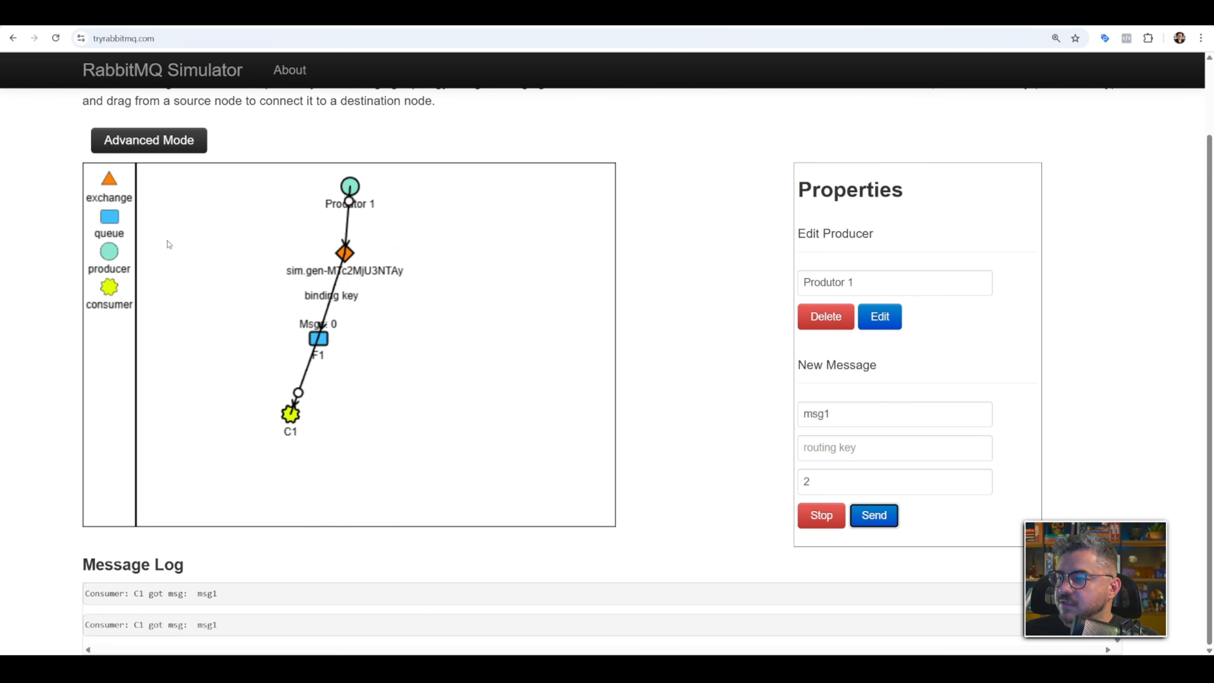
Place a second queue beside F1 and bind it to the exchange.
left_click_drag(112, 219, 439, 337)
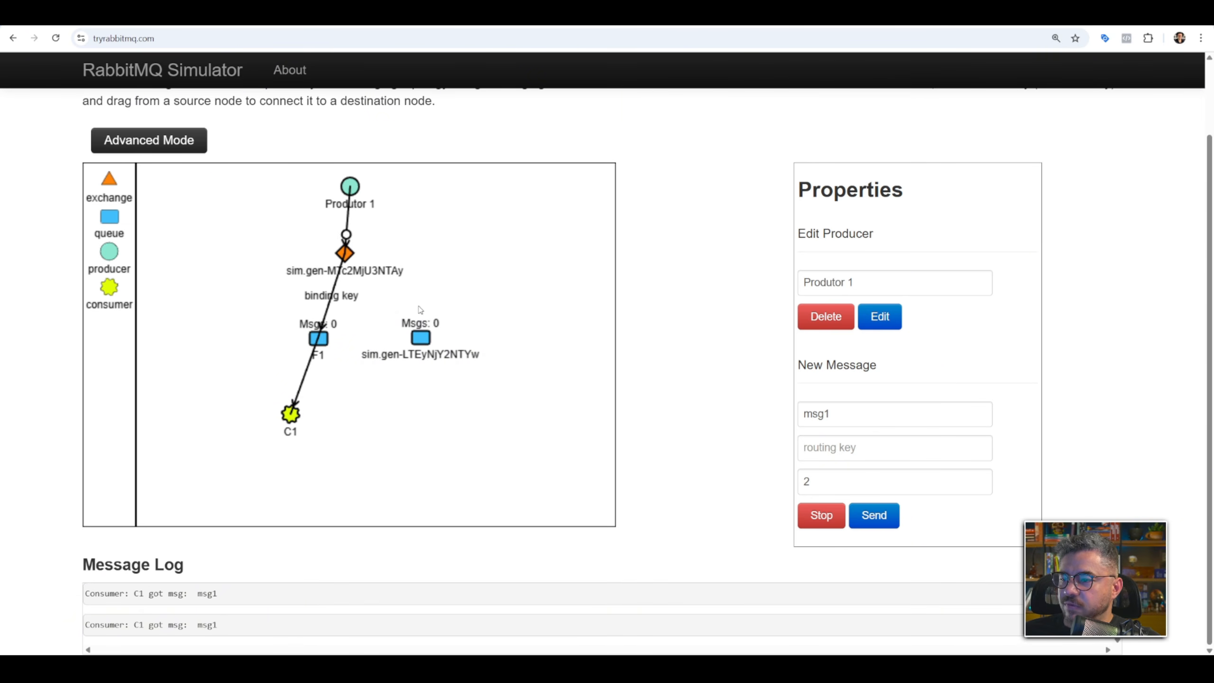
left_click_drag(432, 337, 350, 259)
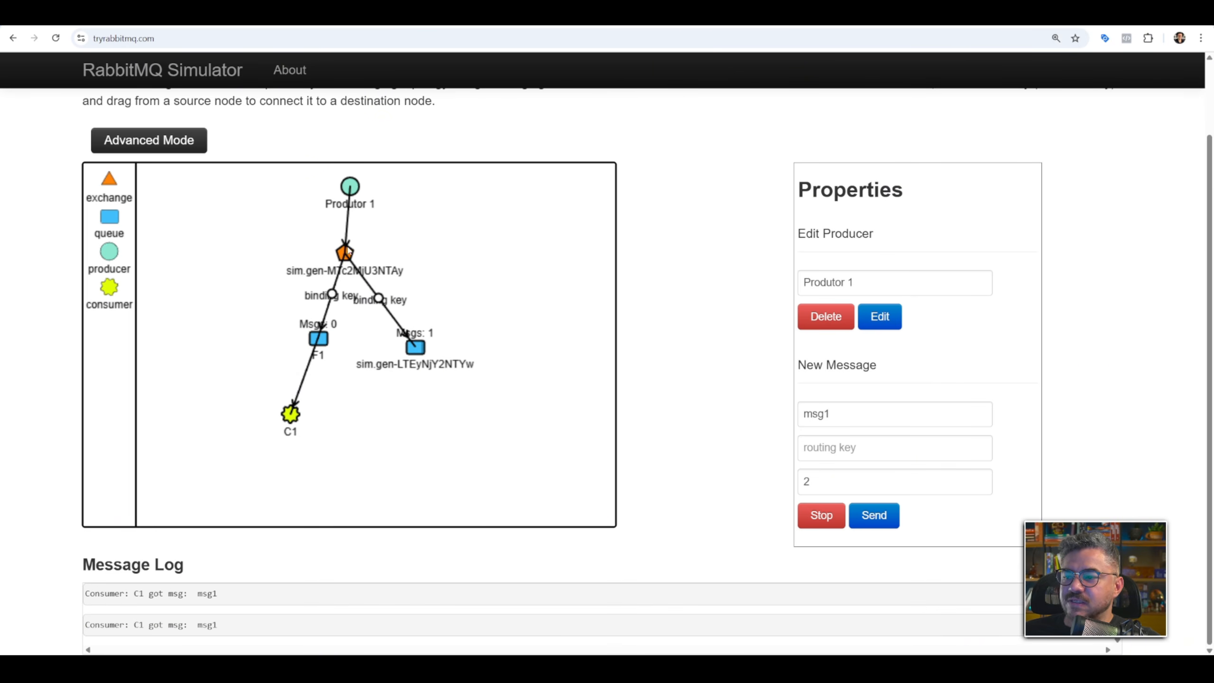
Place a second consumer below the new queue and name it C2.
left_click_drag(117, 298, 407, 411)
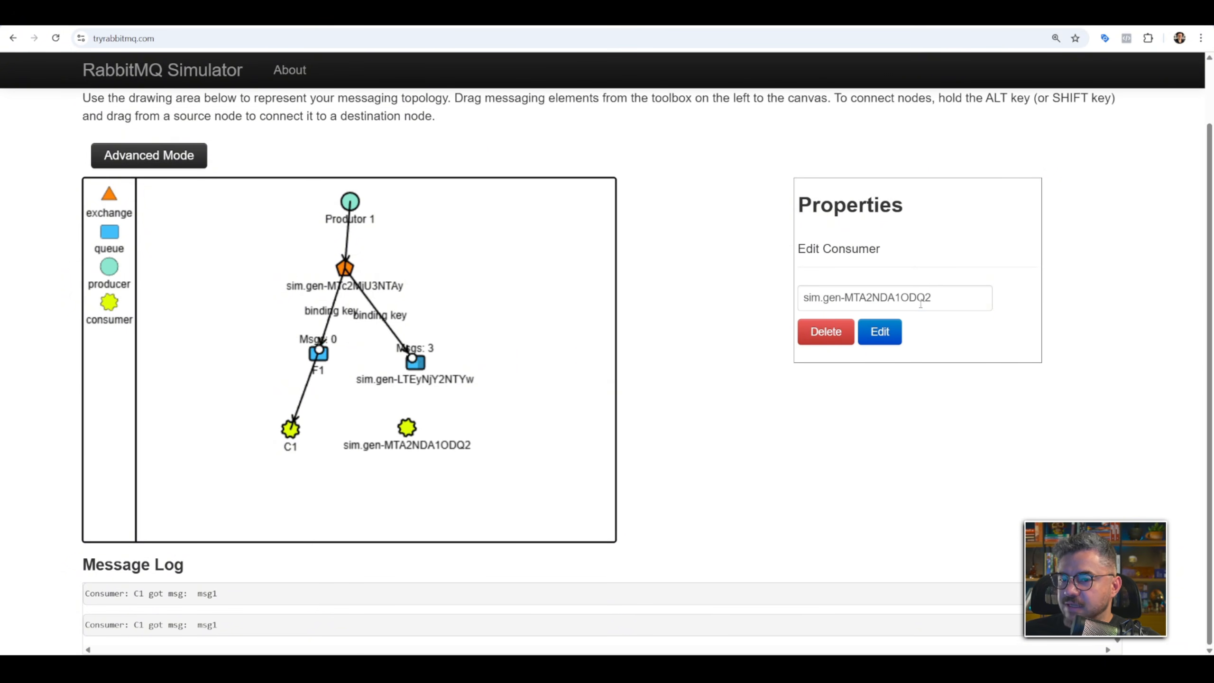
double_click(918, 301)
triple_click(919, 301)
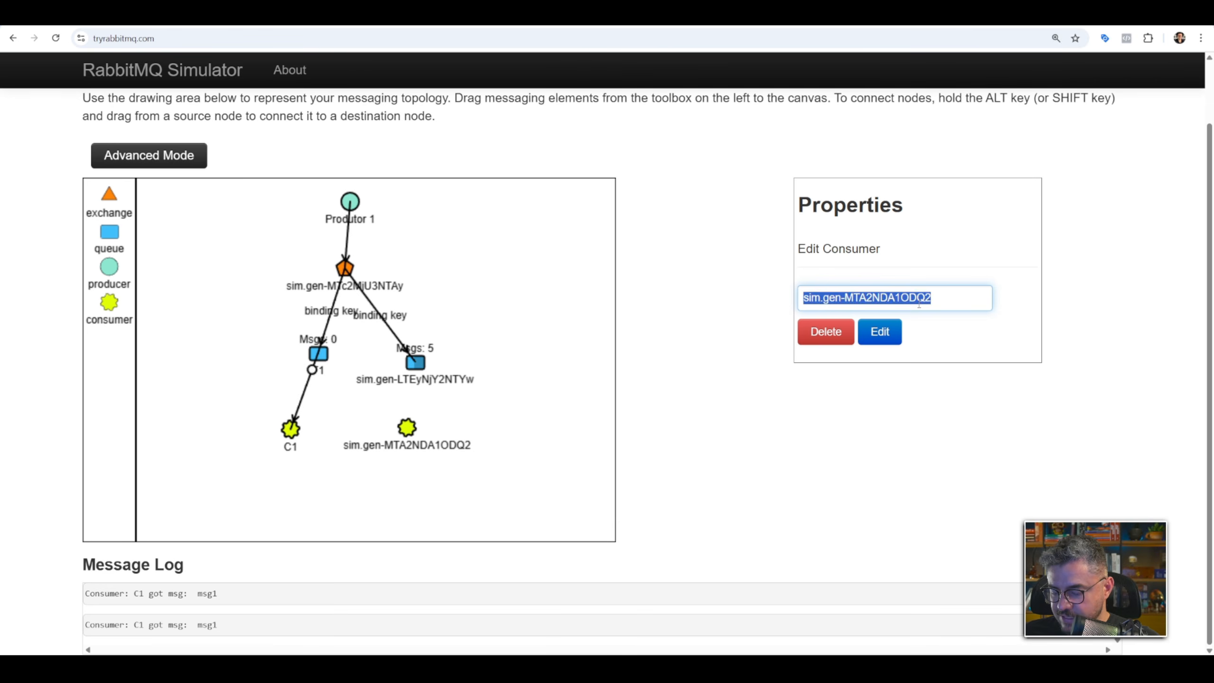
type("C2")
left_click(881, 332)
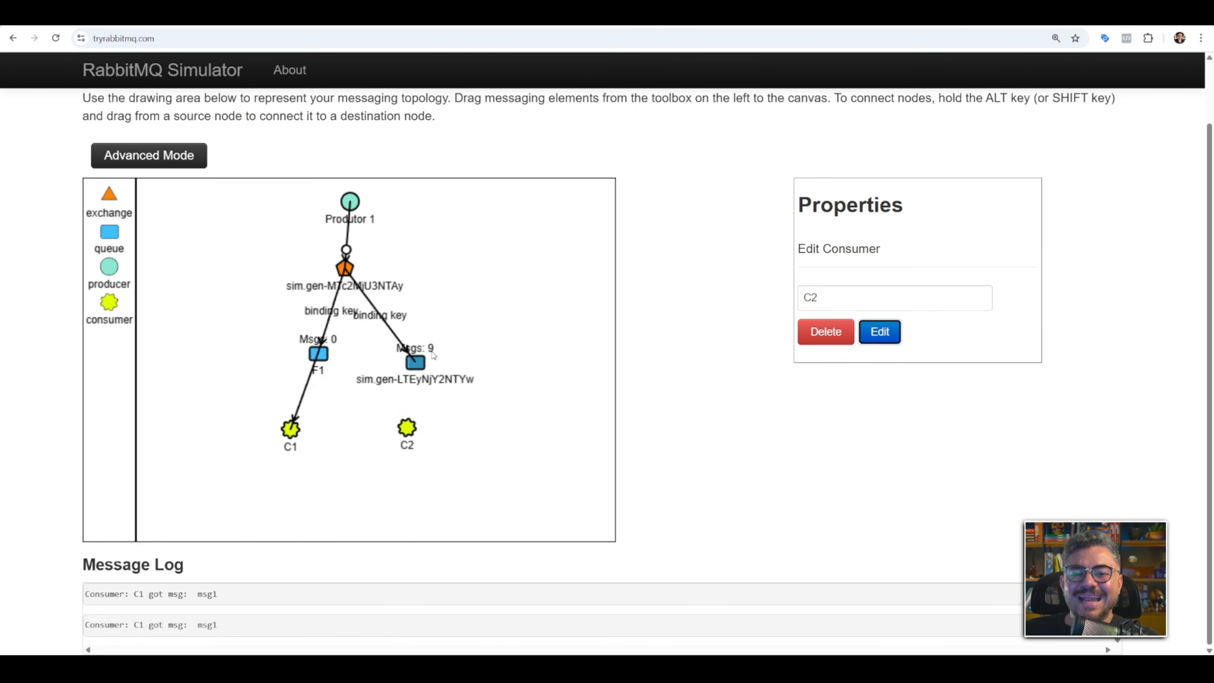
Shift C2 slightly and connect it to the second queue.
left_click_drag(408, 428, 420, 431)
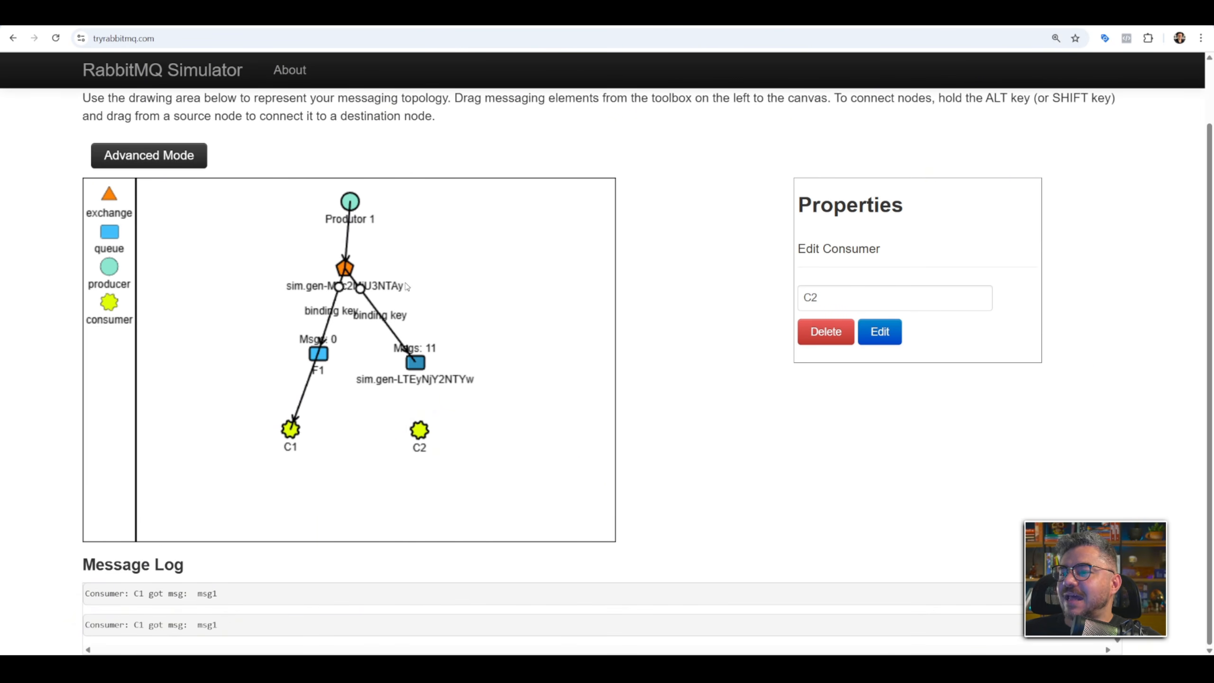
key("shift")
left_click_drag(419, 431, 416, 363, "shift")
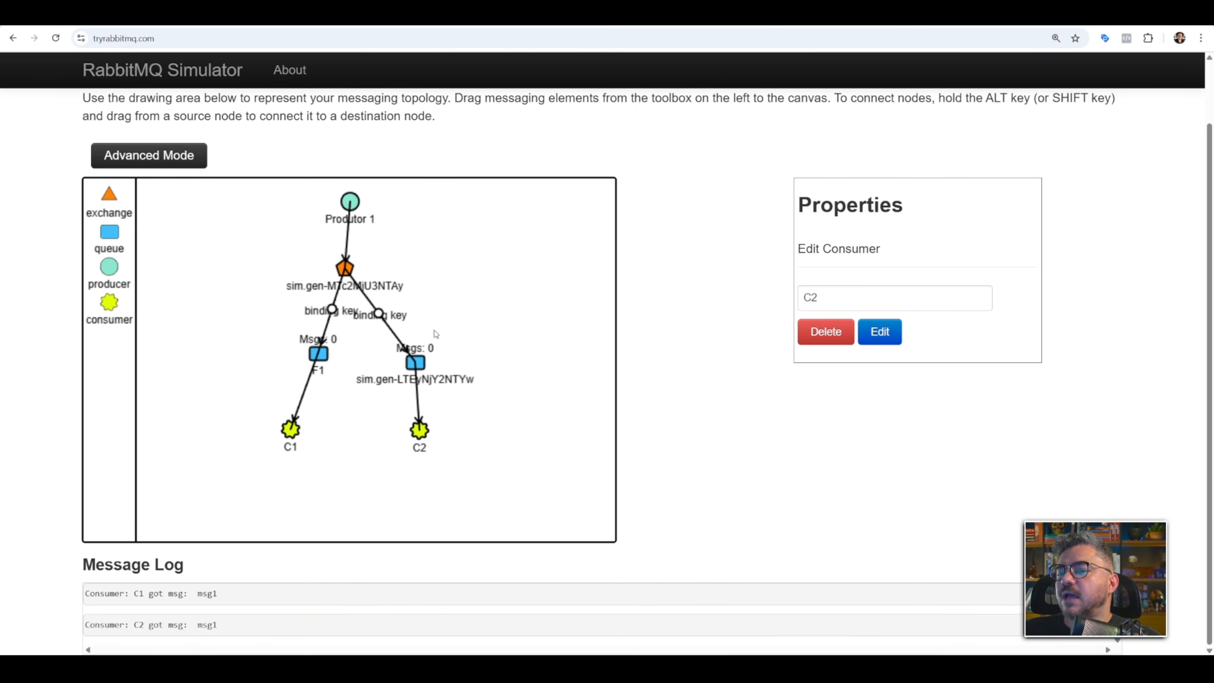
Nudge the exchange under Produtor 1 and apply the direct type to it.
left_click_drag(358, 269, 364, 267)
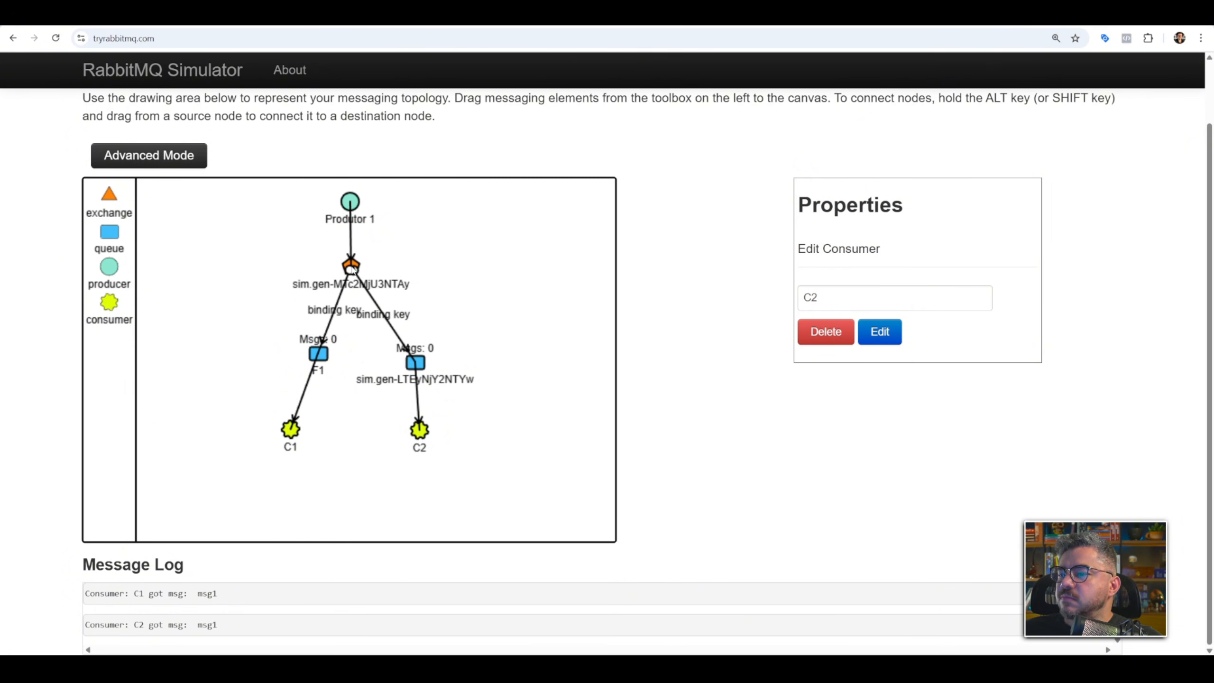
left_click(857, 336)
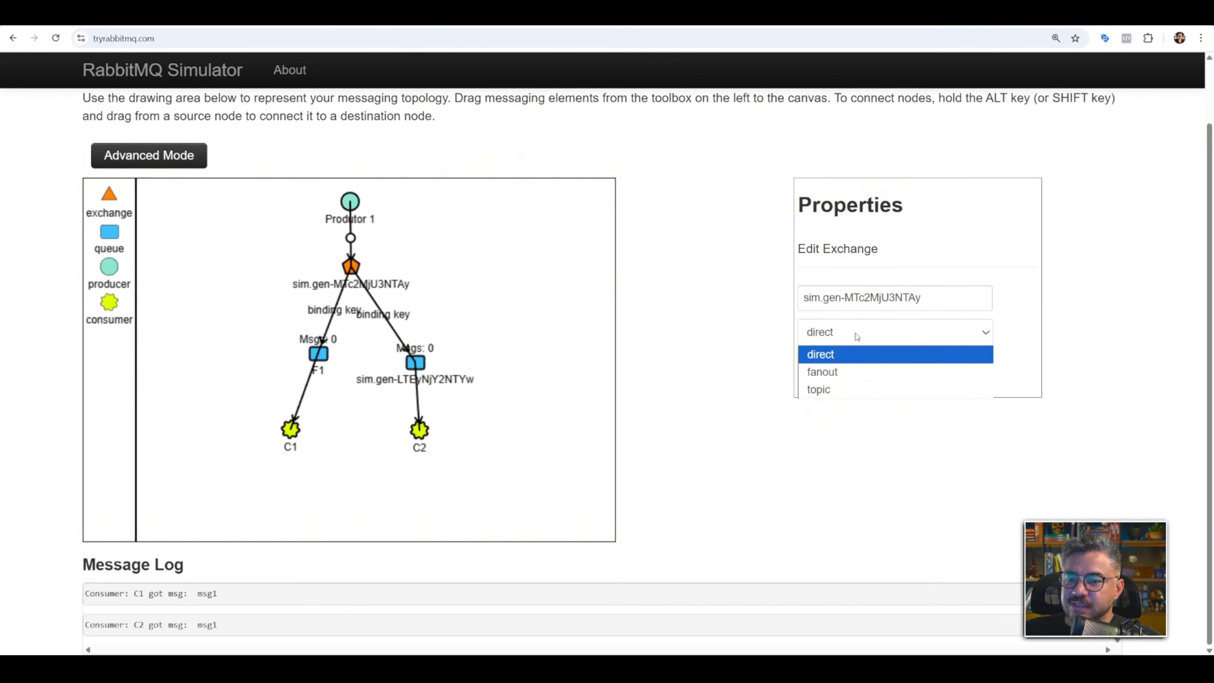
left_click(876, 357)
left_click(880, 363)
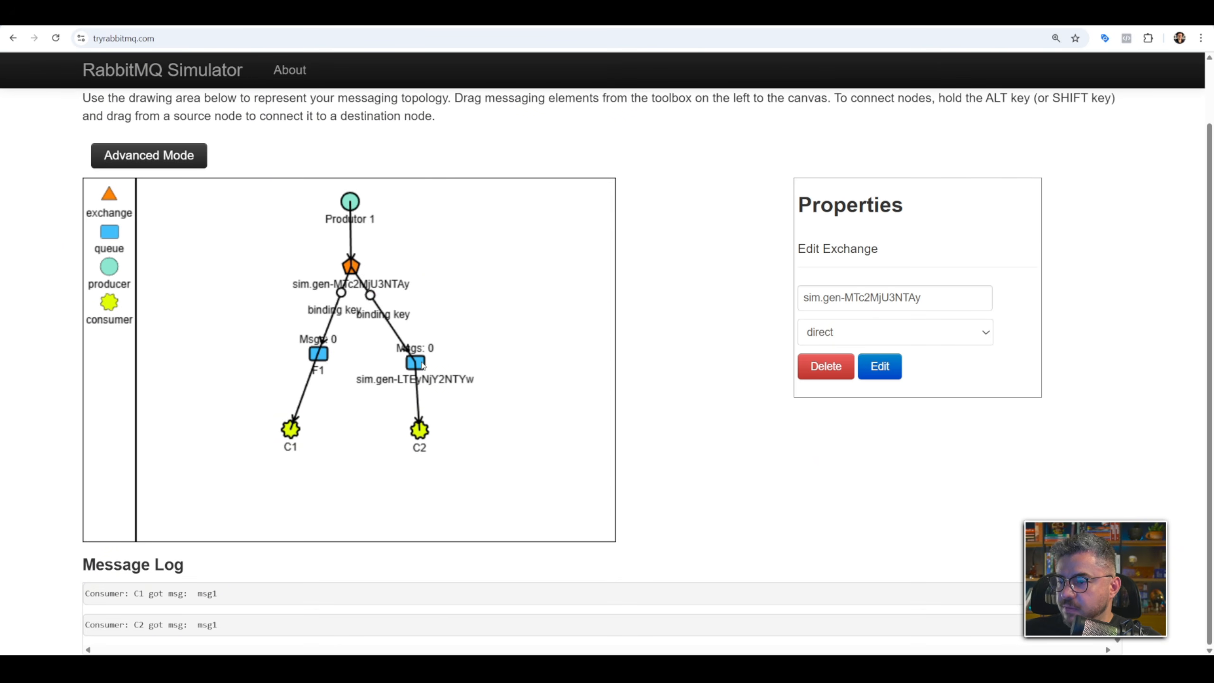
Move the second queue farther from F1 and stop the recurring messages of Produtor 1.
left_click_drag(416, 362, 445, 364)
left_click(355, 203)
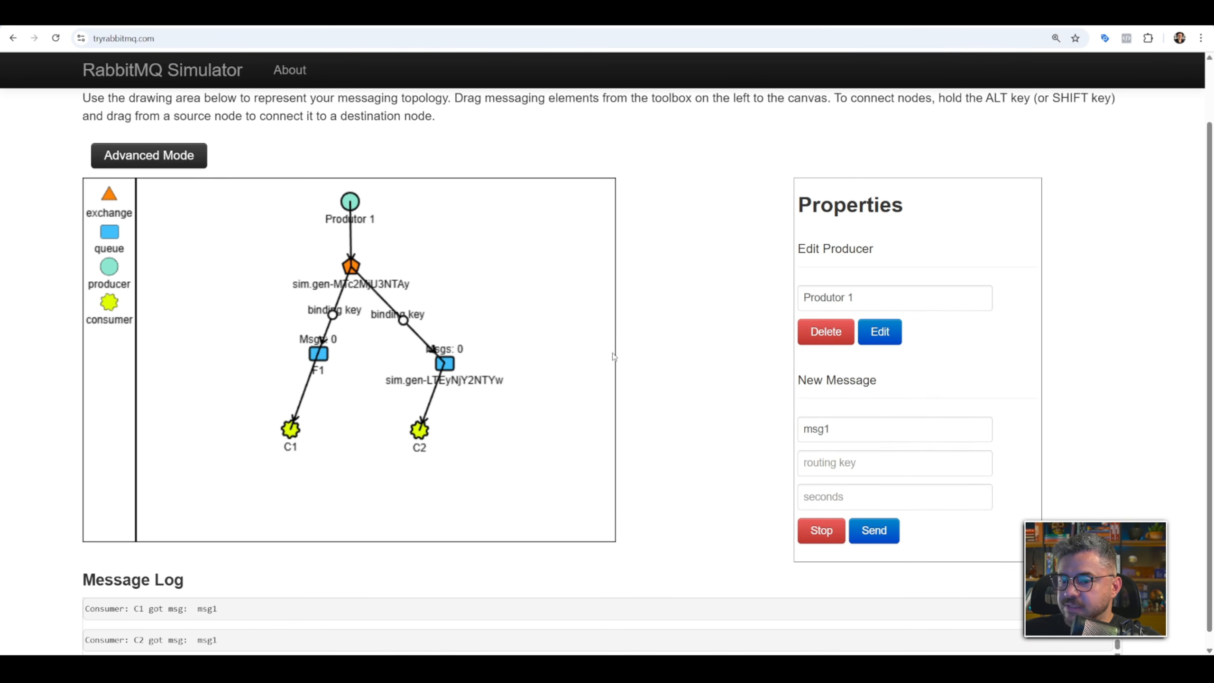
left_click(852, 526)
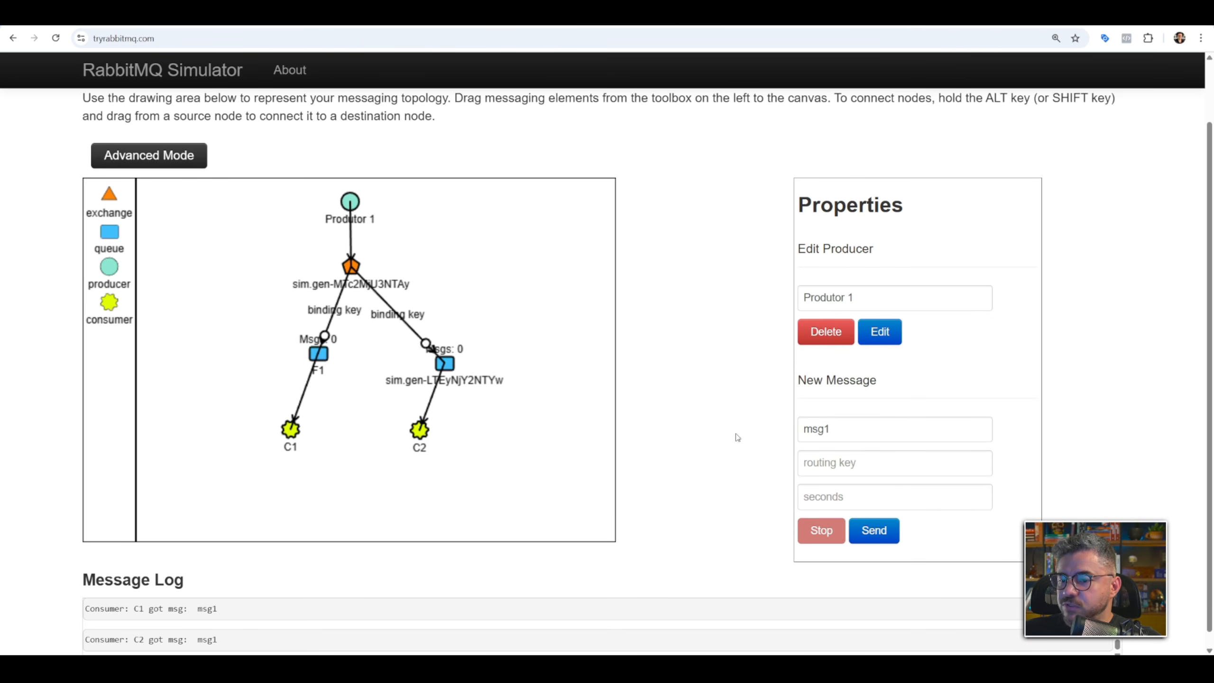
Rename the exchange as Ex1.
left_click(351, 266)
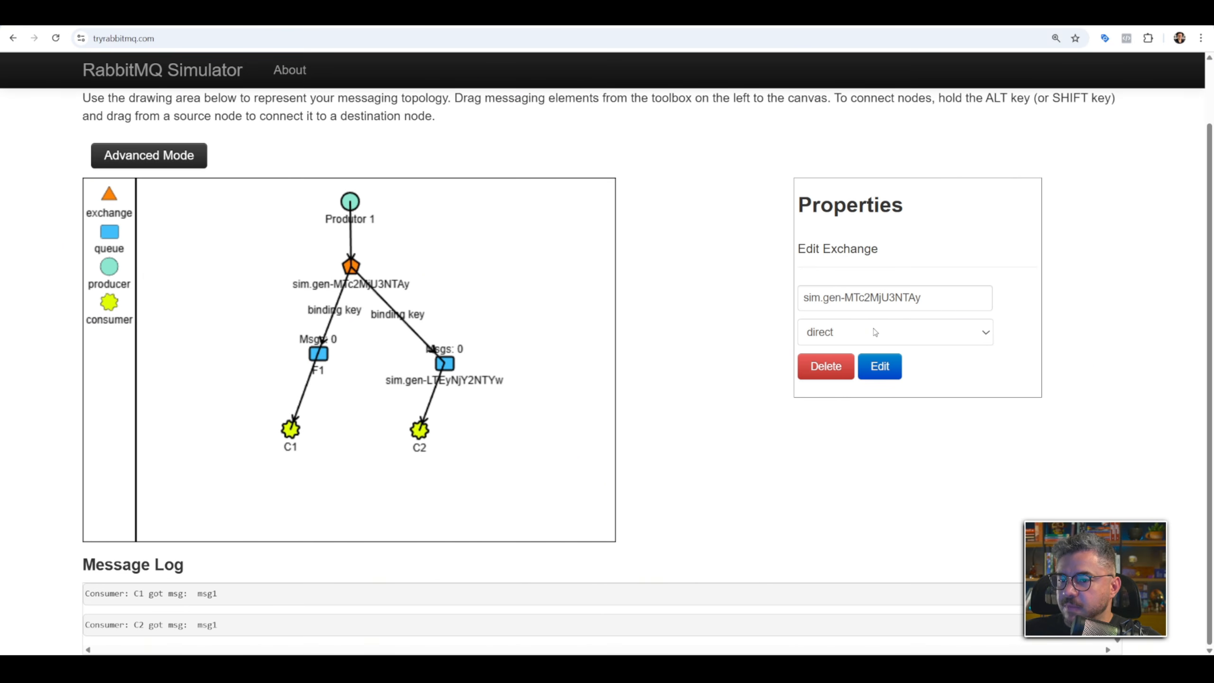
triple_click(862, 297)
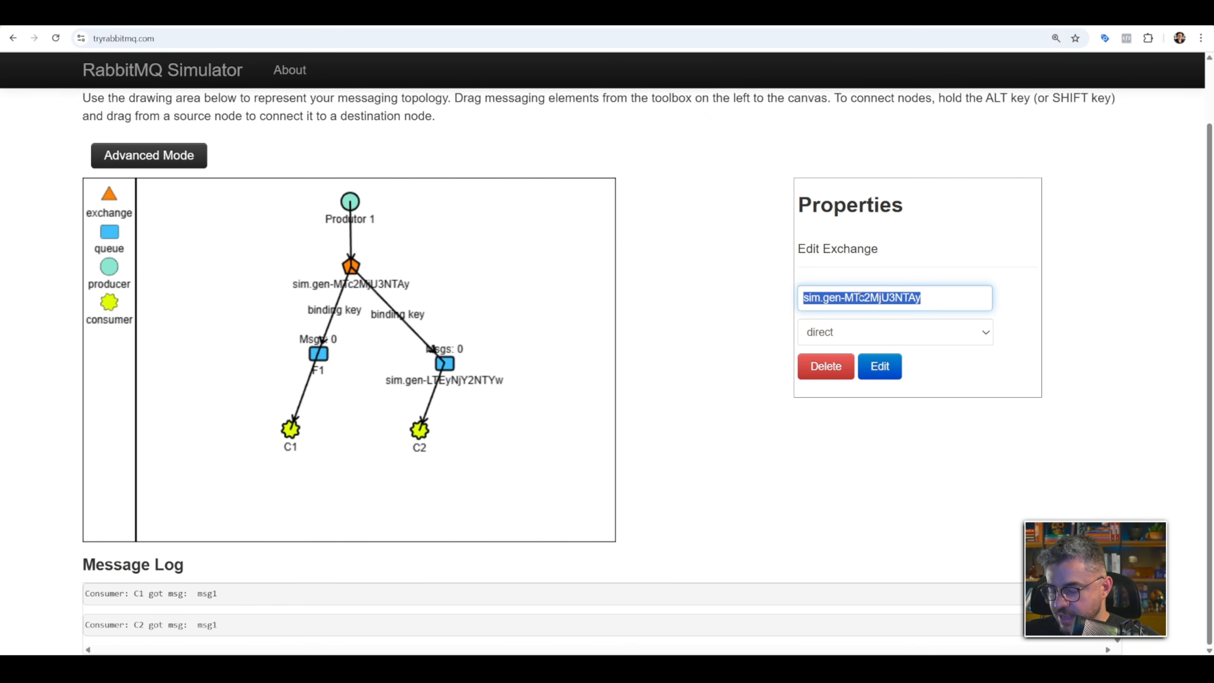
type("Ex1")
left_click(897, 357)
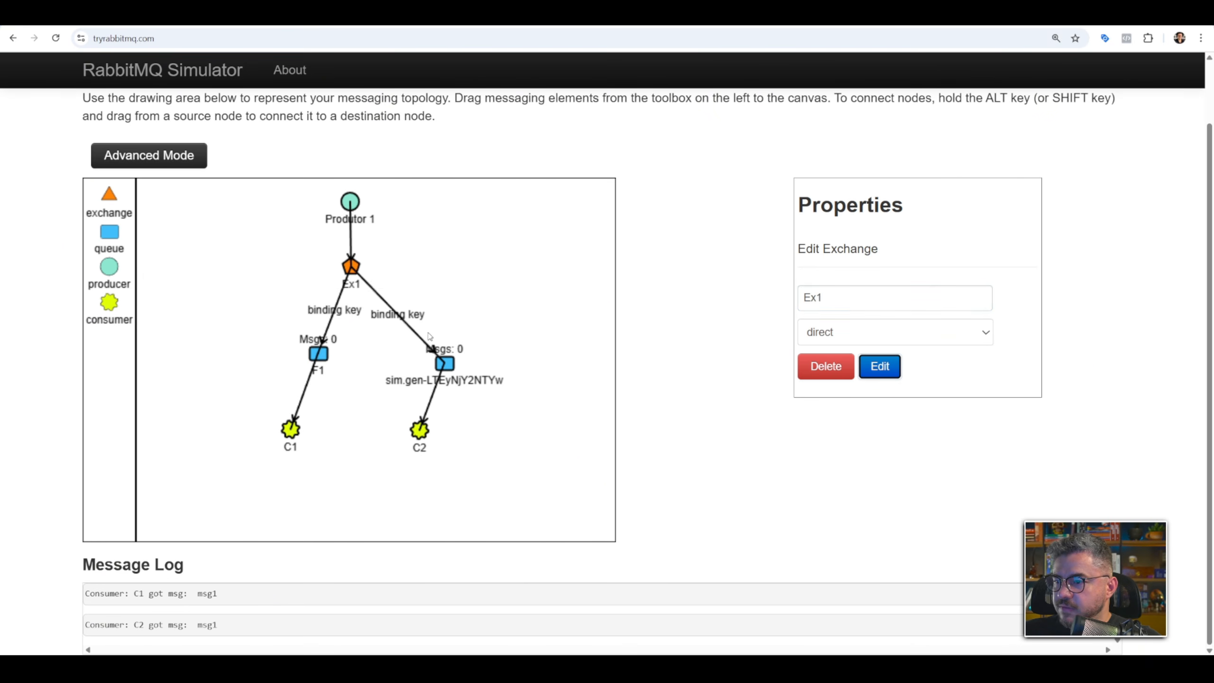
Rename the second queue as F2, and spread consumers C2 and C1 farther apart below their queues.
left_click(451, 364)
triple_click(826, 298)
type("D")
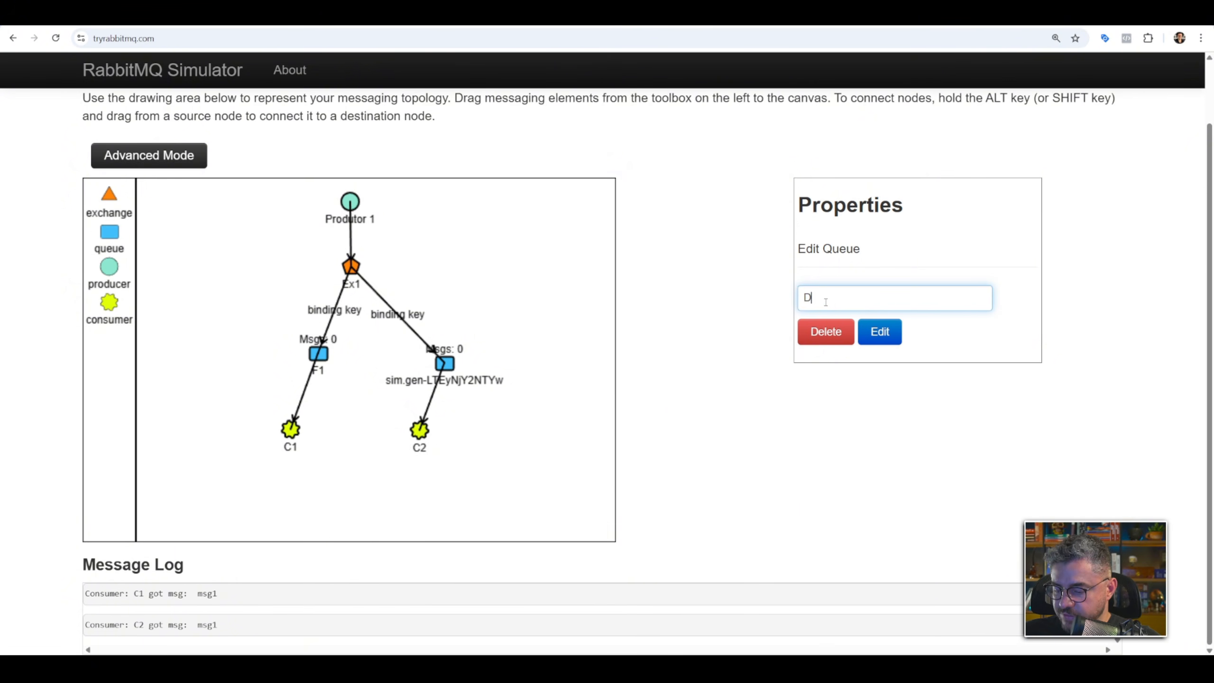
key("BackSpace")
type("F2")
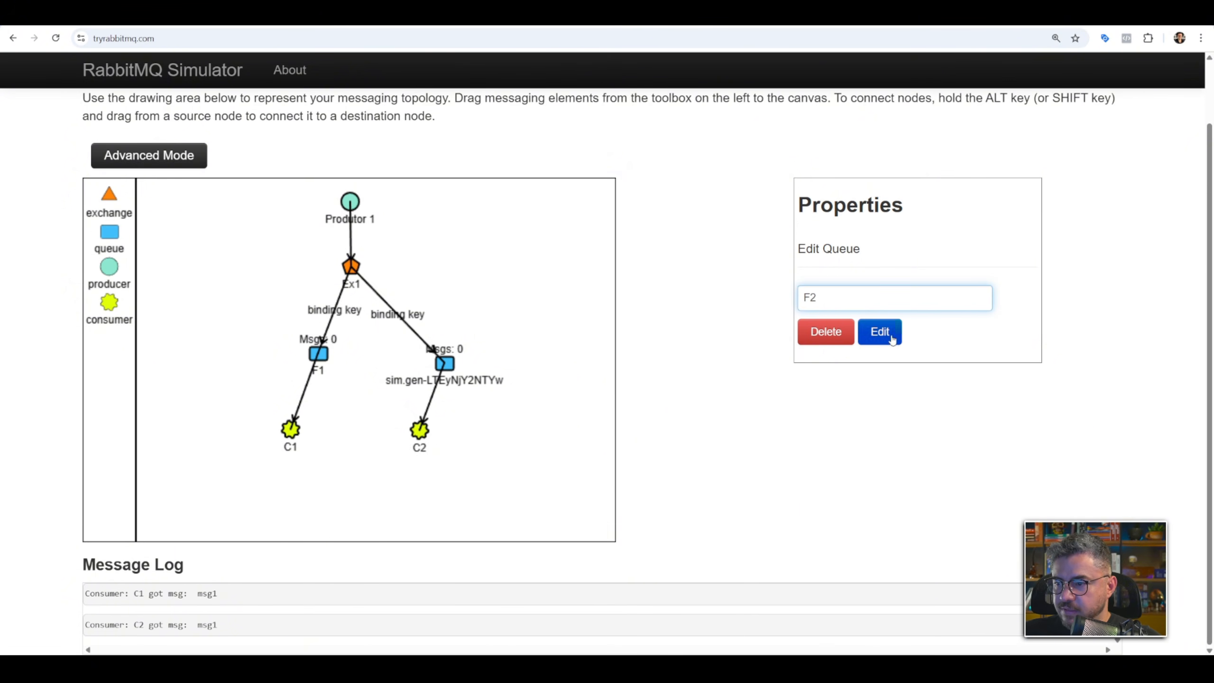
left_click(880, 334)
left_click_drag(419, 429, 460, 441)
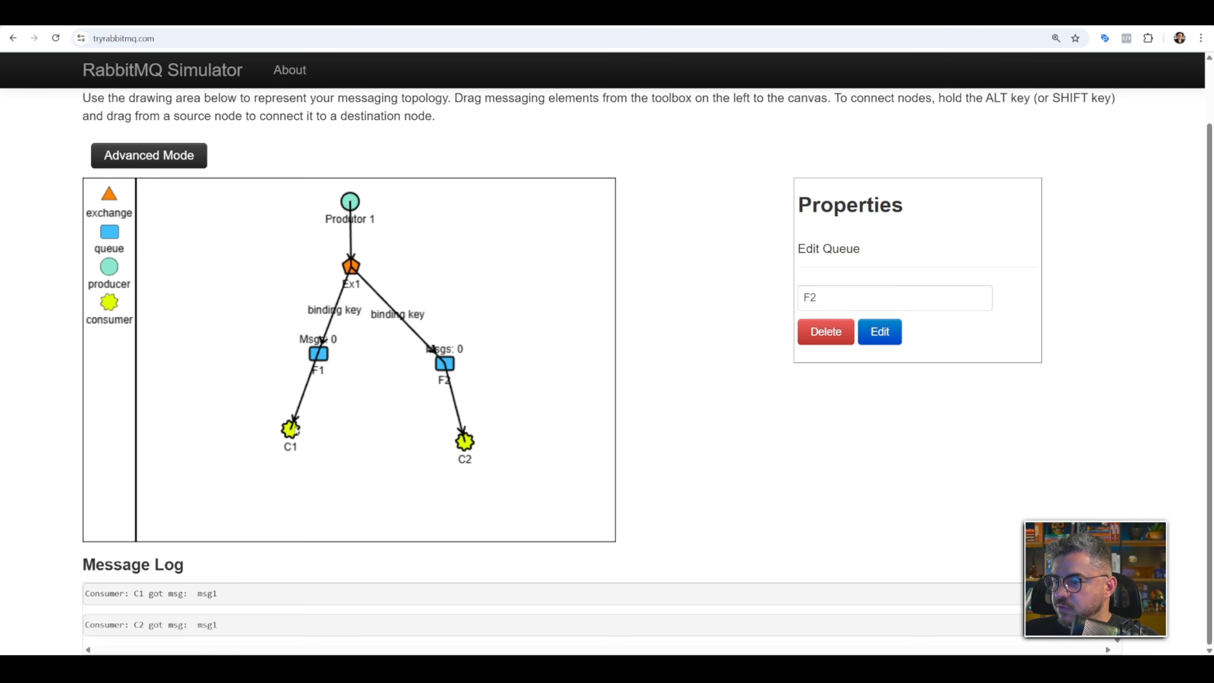
left_click_drag(297, 432, 287, 442)
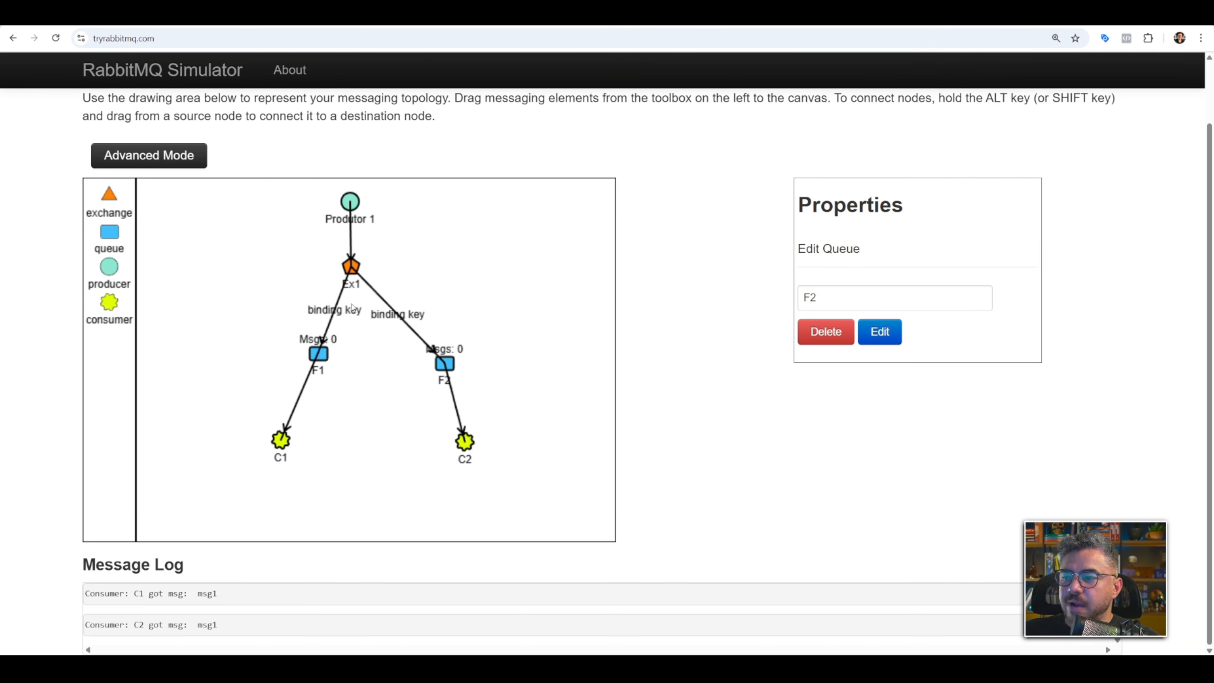
Set the binding key between Ex1 and queue F1 to pdf.
left_click(349, 267)
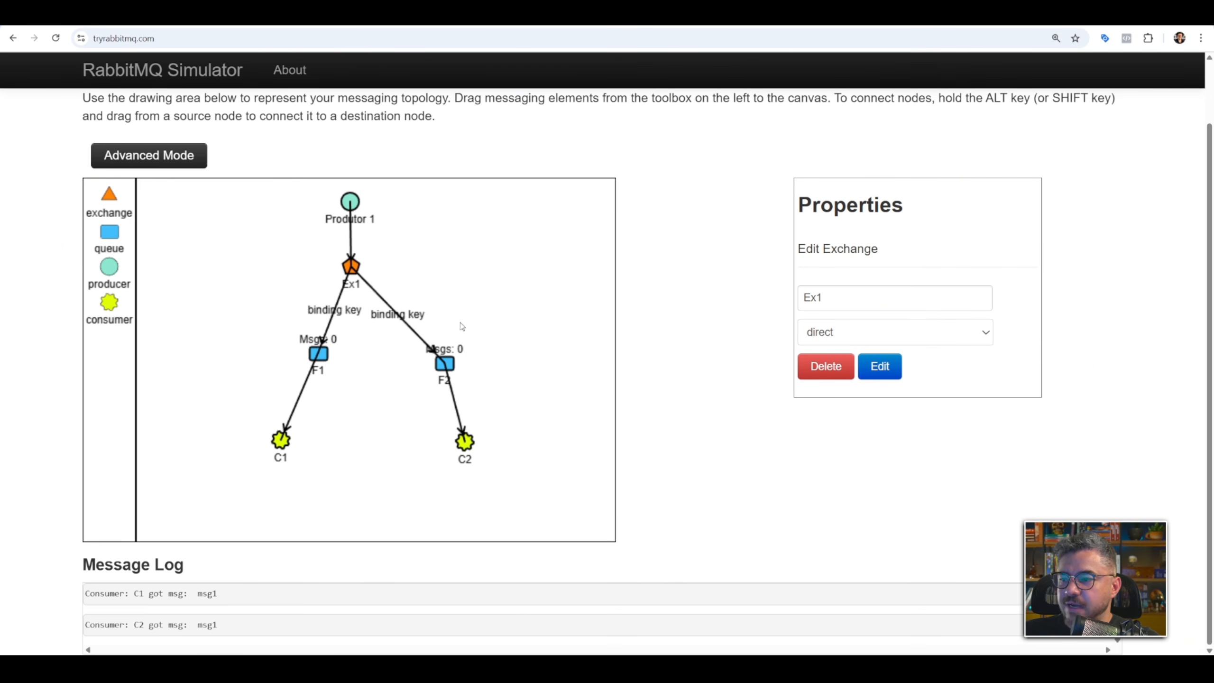
left_click(314, 316)
left_click(822, 298)
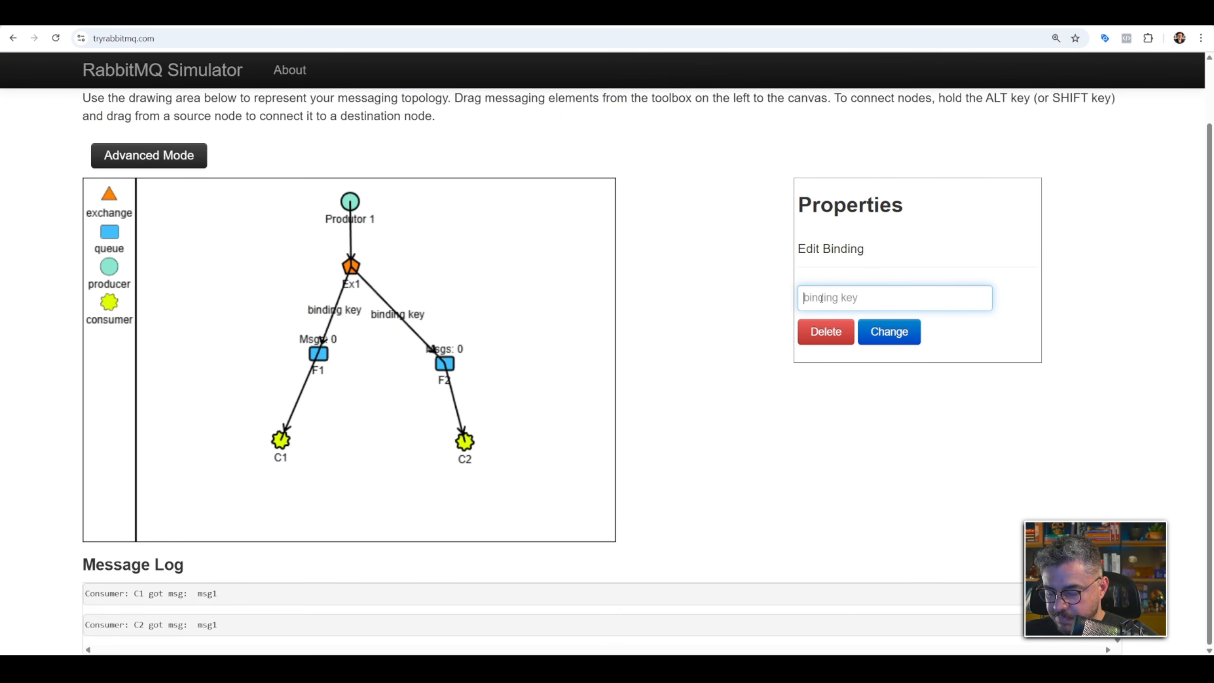
type("pdf")
left_click(876, 330)
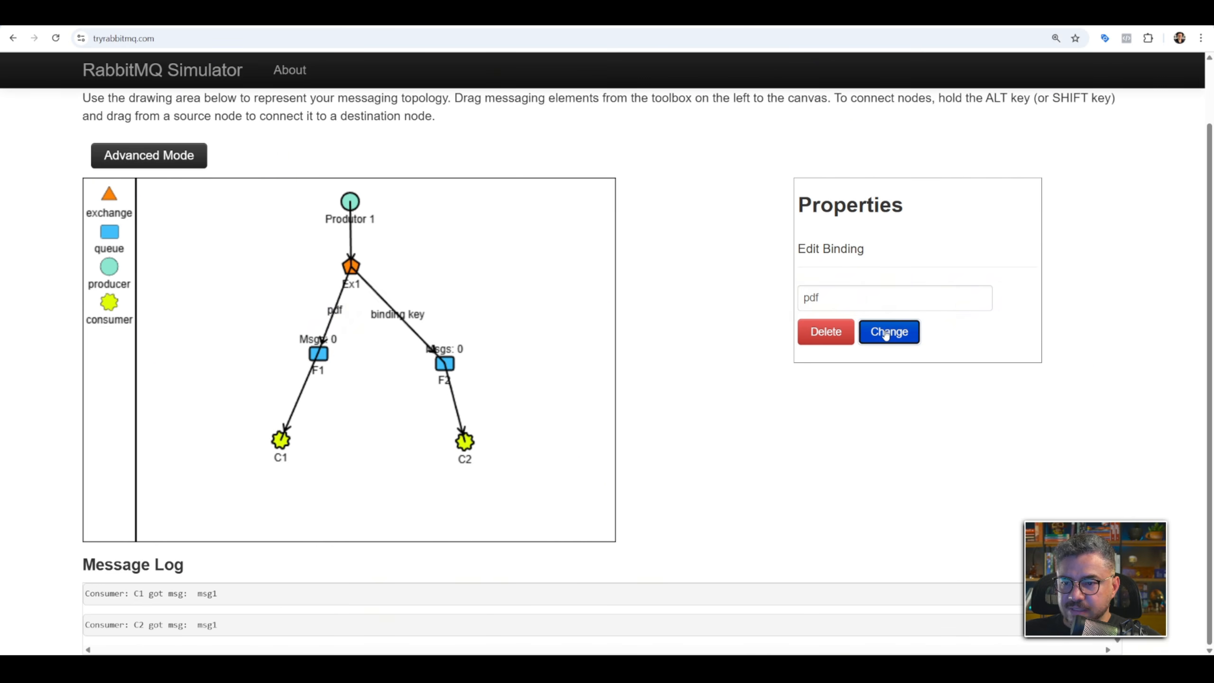
Set the binding key between Ex1 and queue F2 to imagem.
left_click(412, 319)
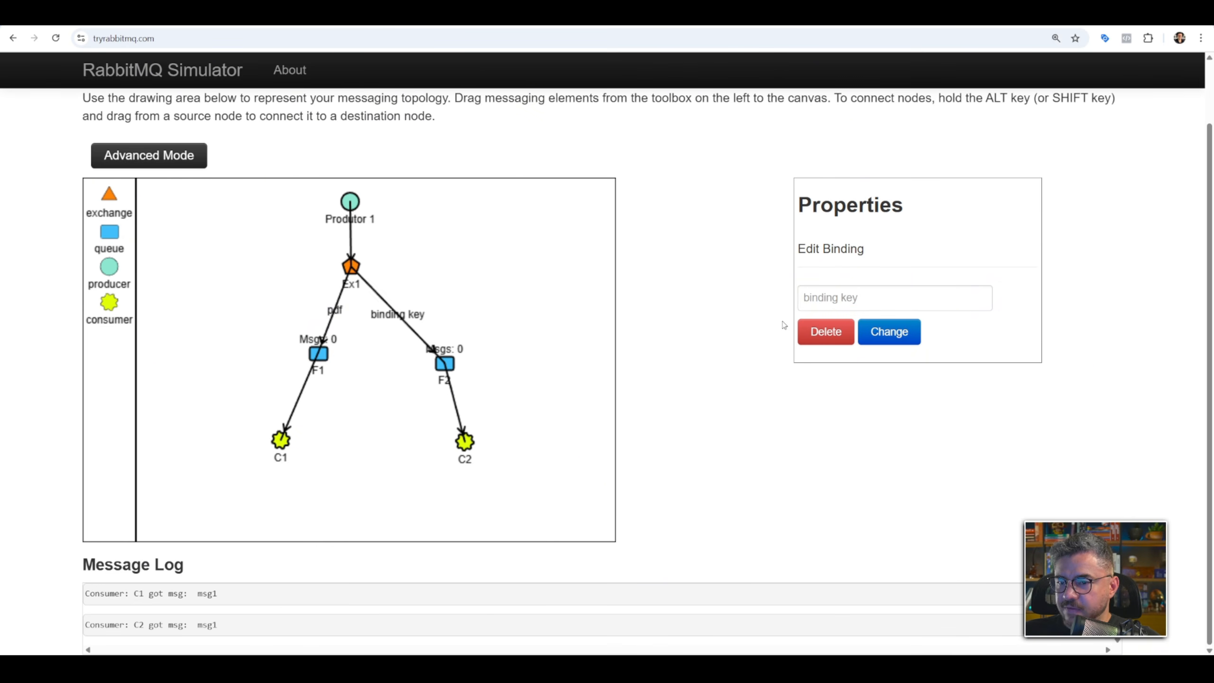
left_click(818, 304)
type("l")
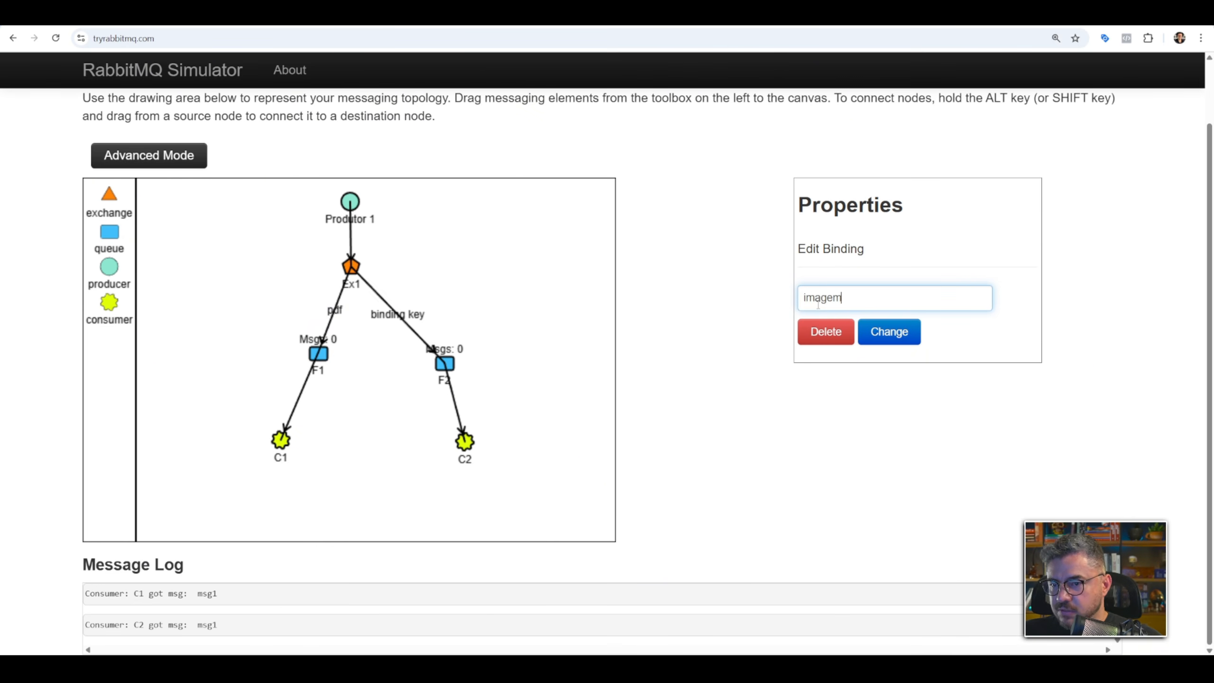
type("magem")
left_click(914, 333)
Send msg1 from Produtor 1 with routing key pdf every 2 seconds, and stop it after watching its route.
left_click(355, 207)
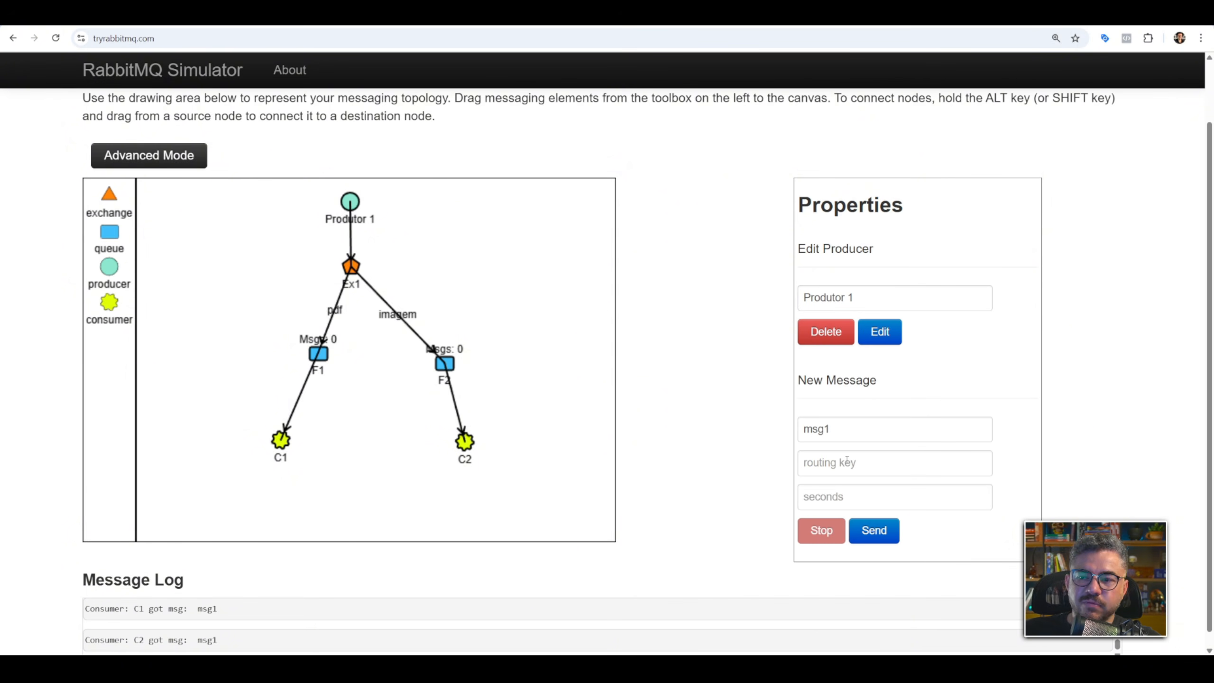
left_click(840, 465)
type("pdf")
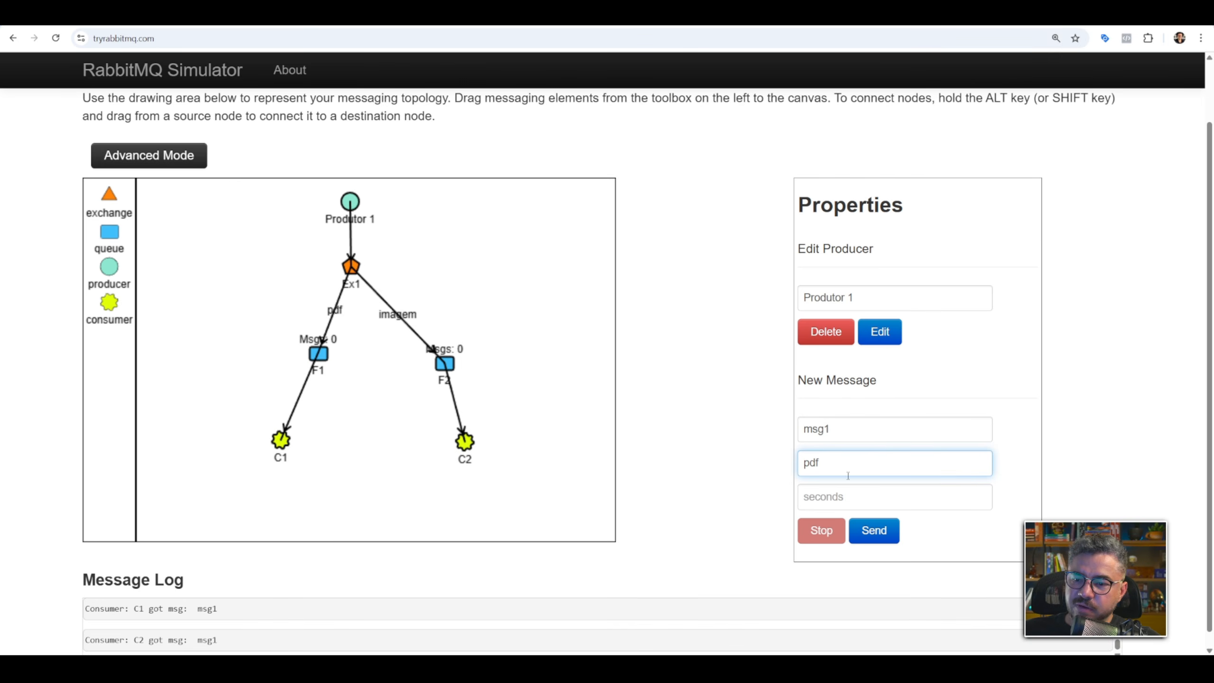
key("Tab")
type("2")
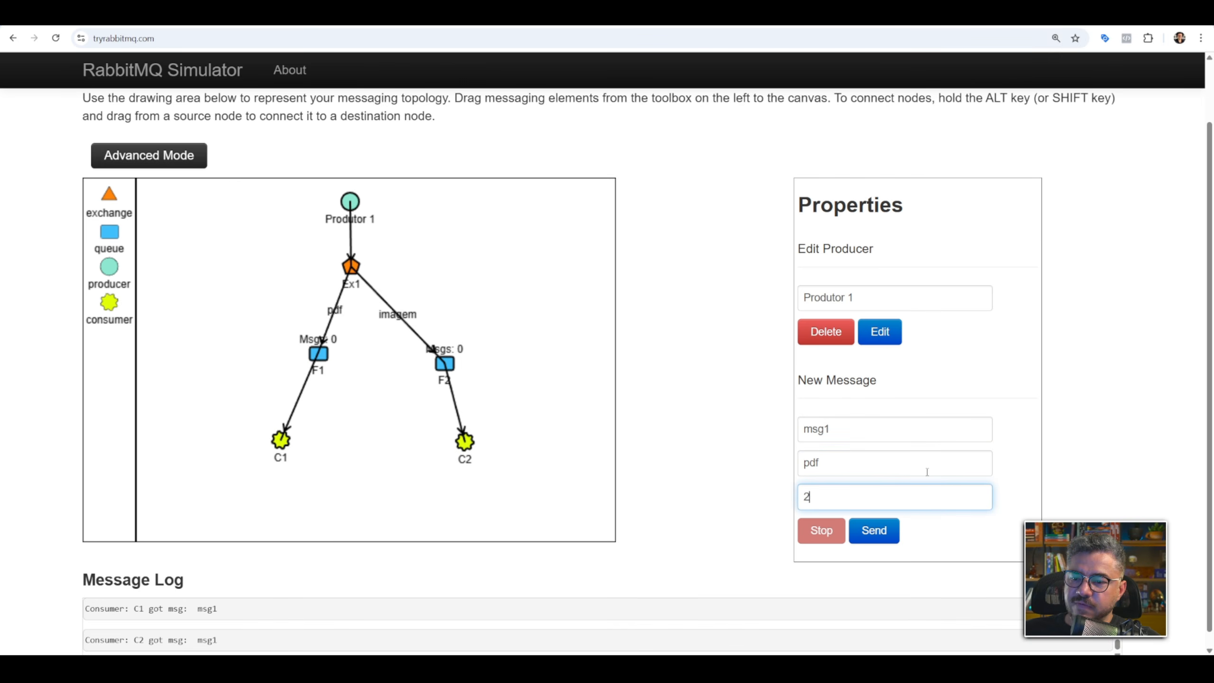
left_click(1022, 448)
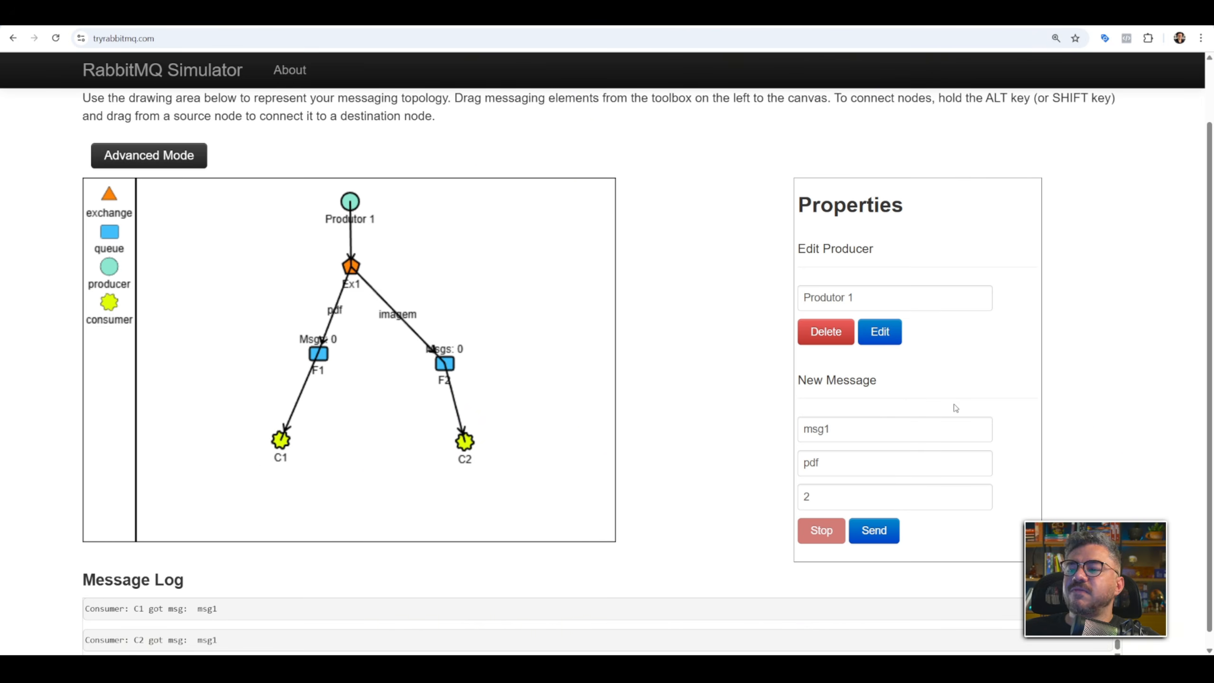
left_click(895, 545)
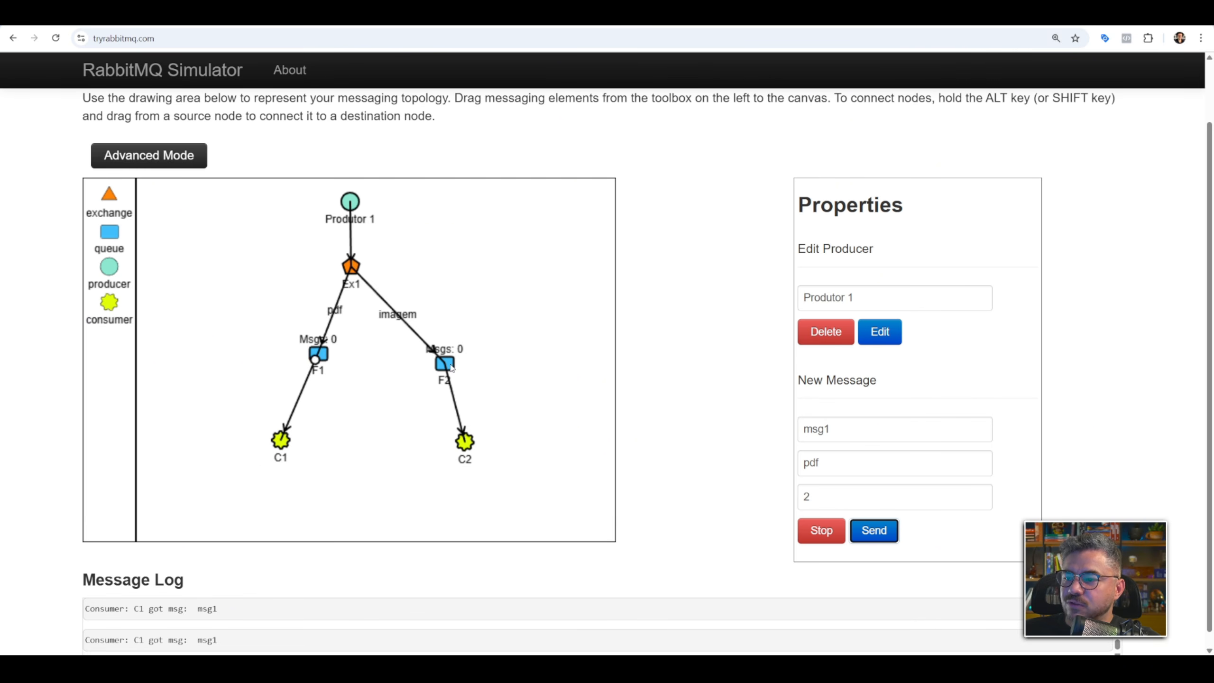
left_click(826, 528)
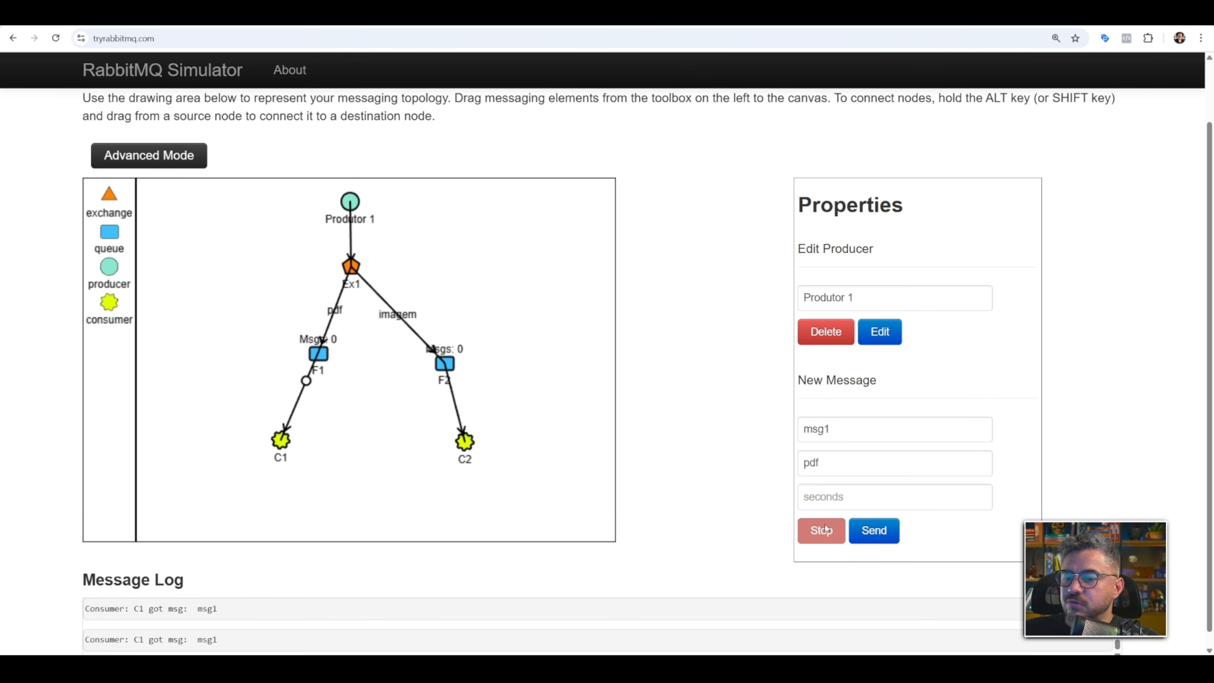
Send msg1 from Produtor 1 with routing key imagem every 2 seconds, and stop it after watching its route.
double_click(835, 465)
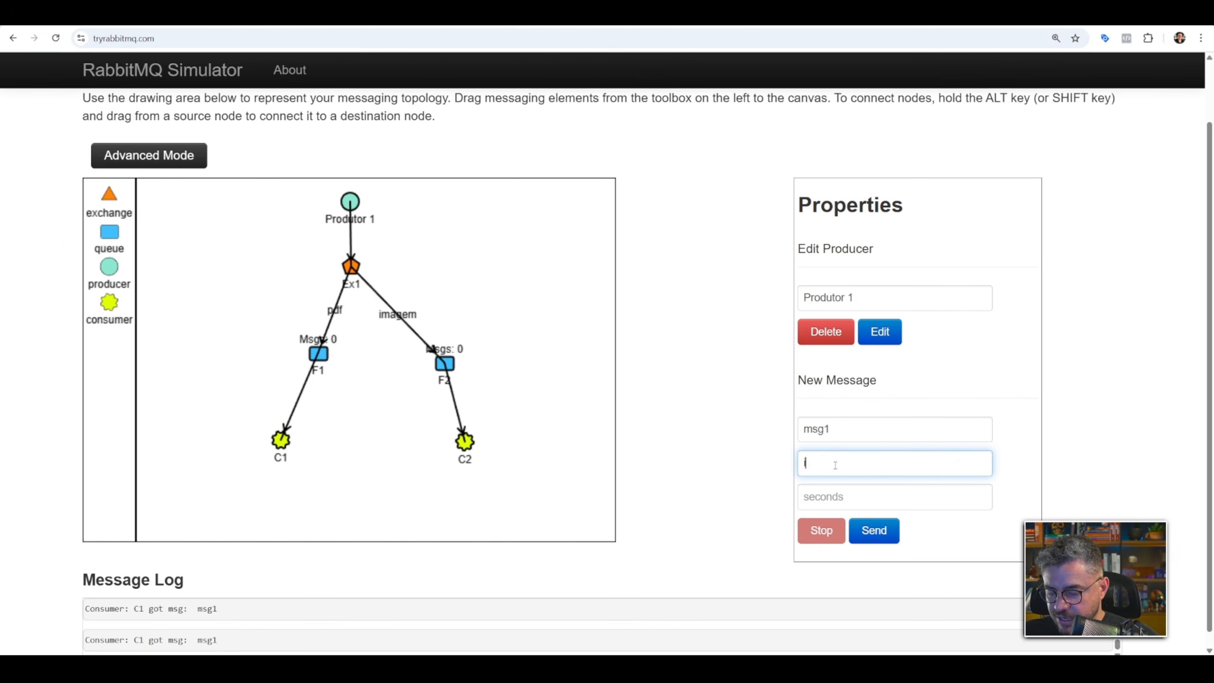
type("2")
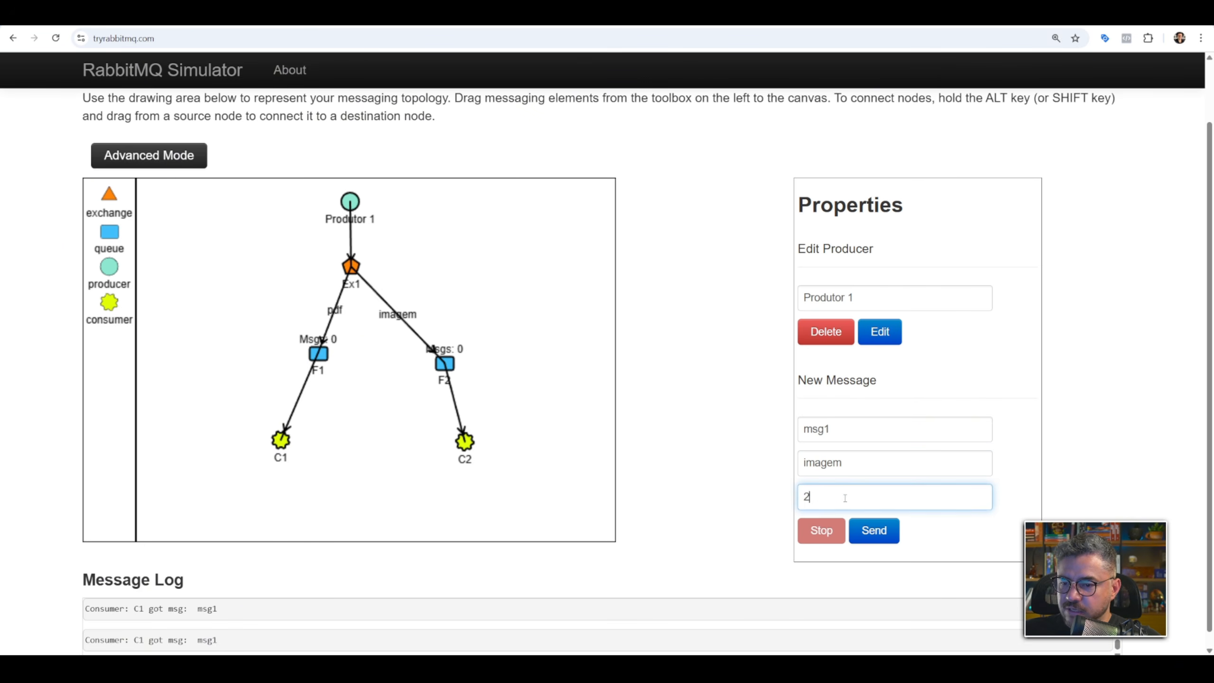
left_click(873, 530)
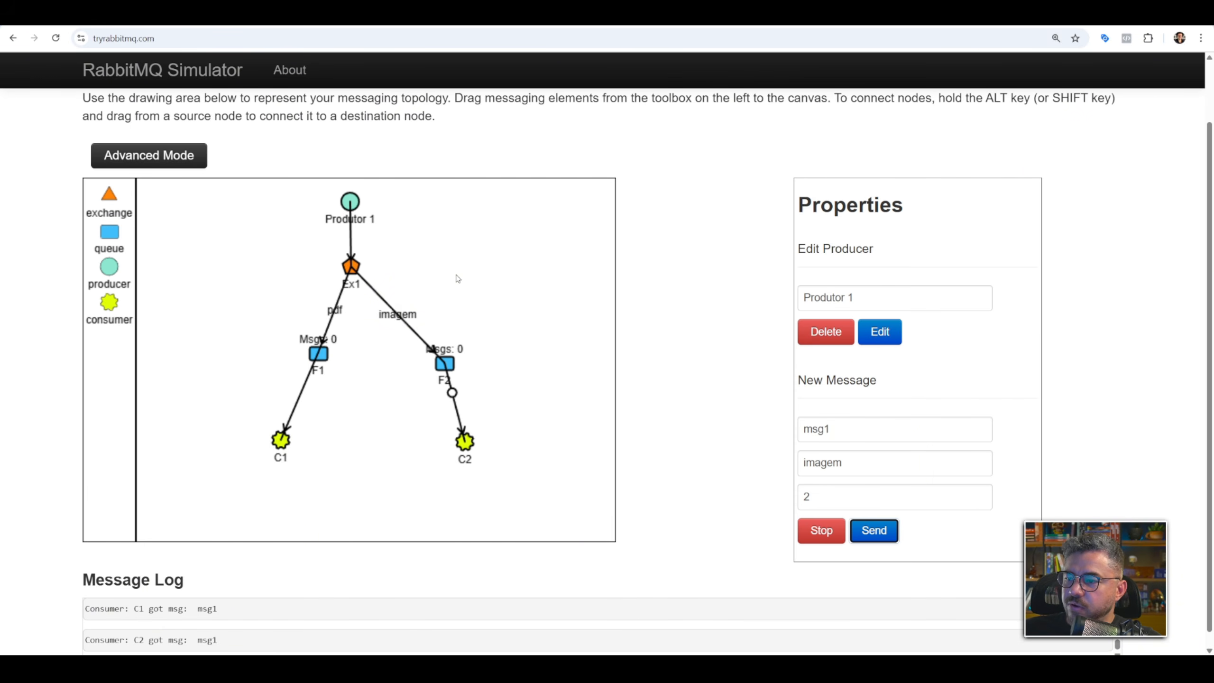
left_click(837, 535)
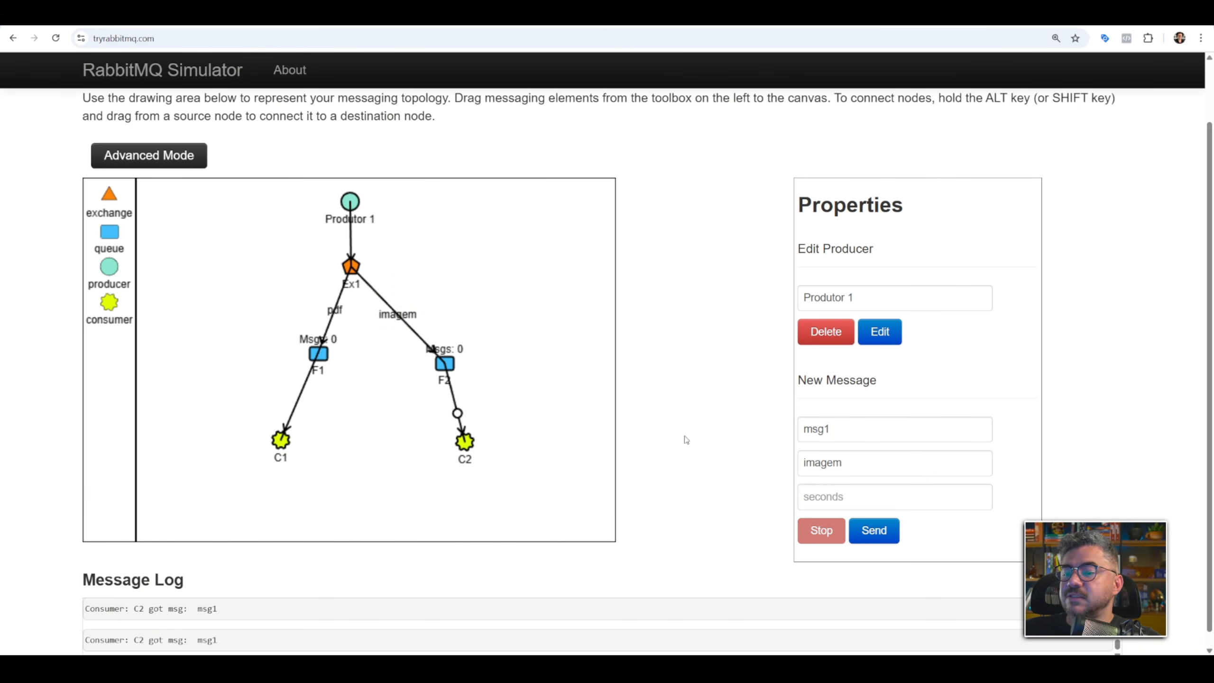
Add a second producer beside Produtor 1 and name it Produtor 2.
left_click_drag(110, 272, 460, 212)
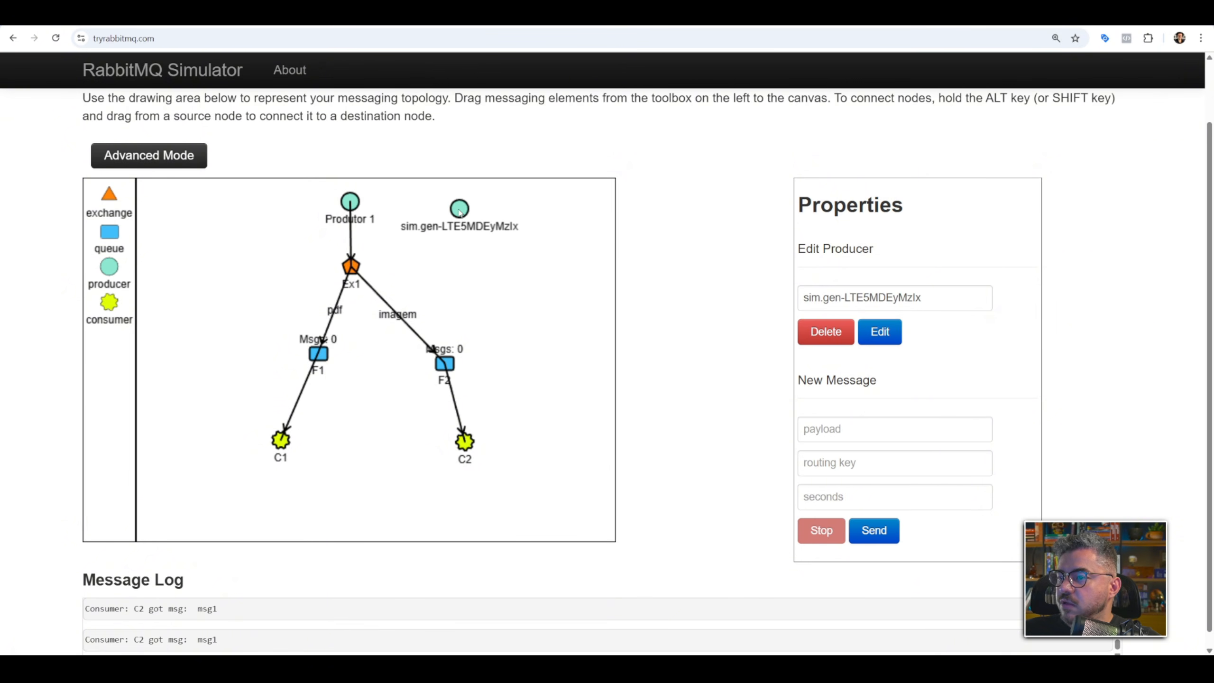
triple_click(889, 292)
type("Produtor 2")
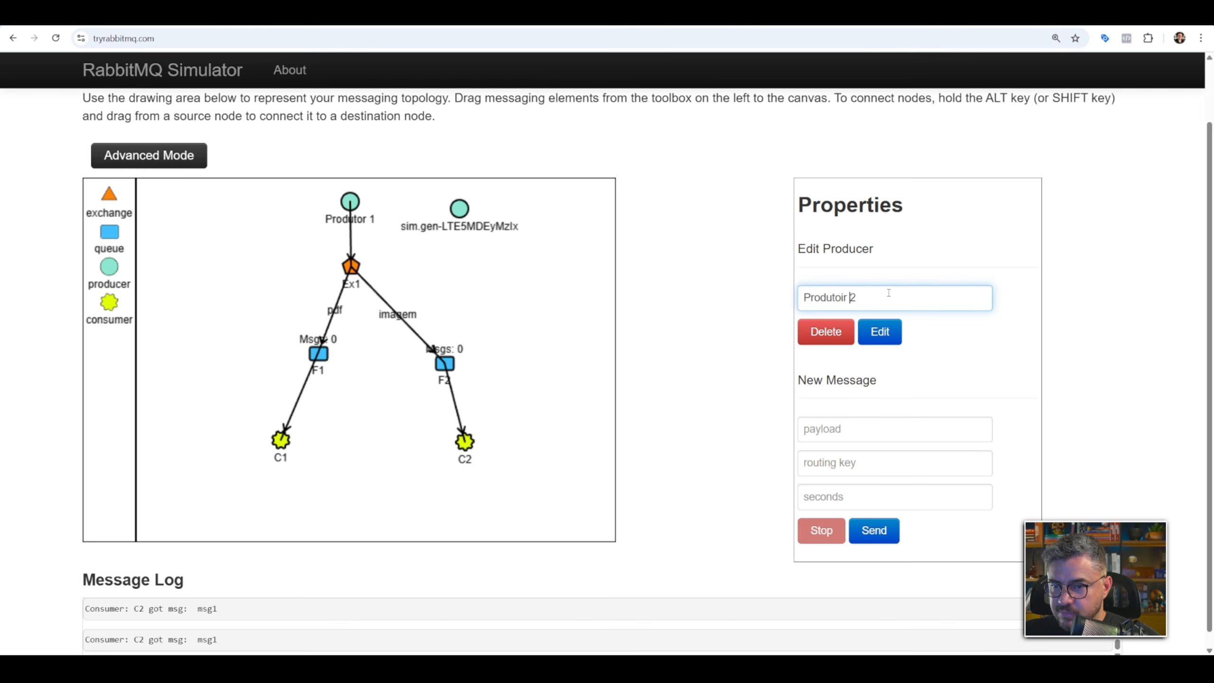
left_click(878, 334)
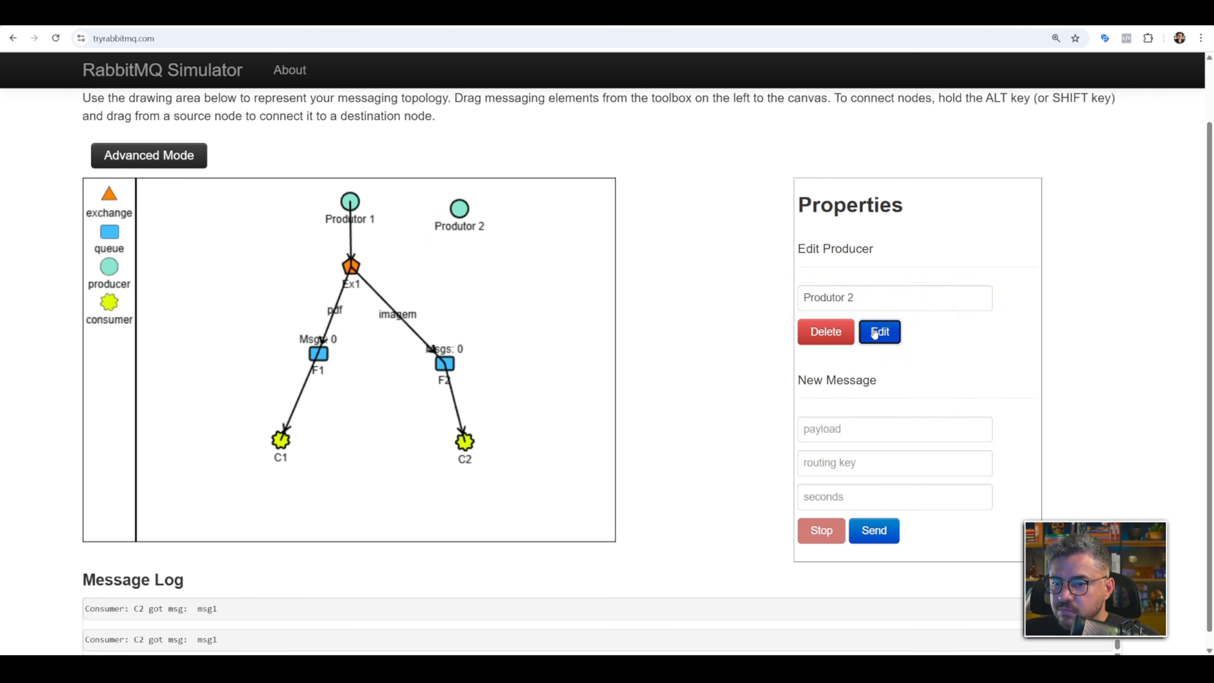
Try to send msg2 from the unconnected Produtor 2 with routing key pdf every 1 second.
left_click(850, 428)
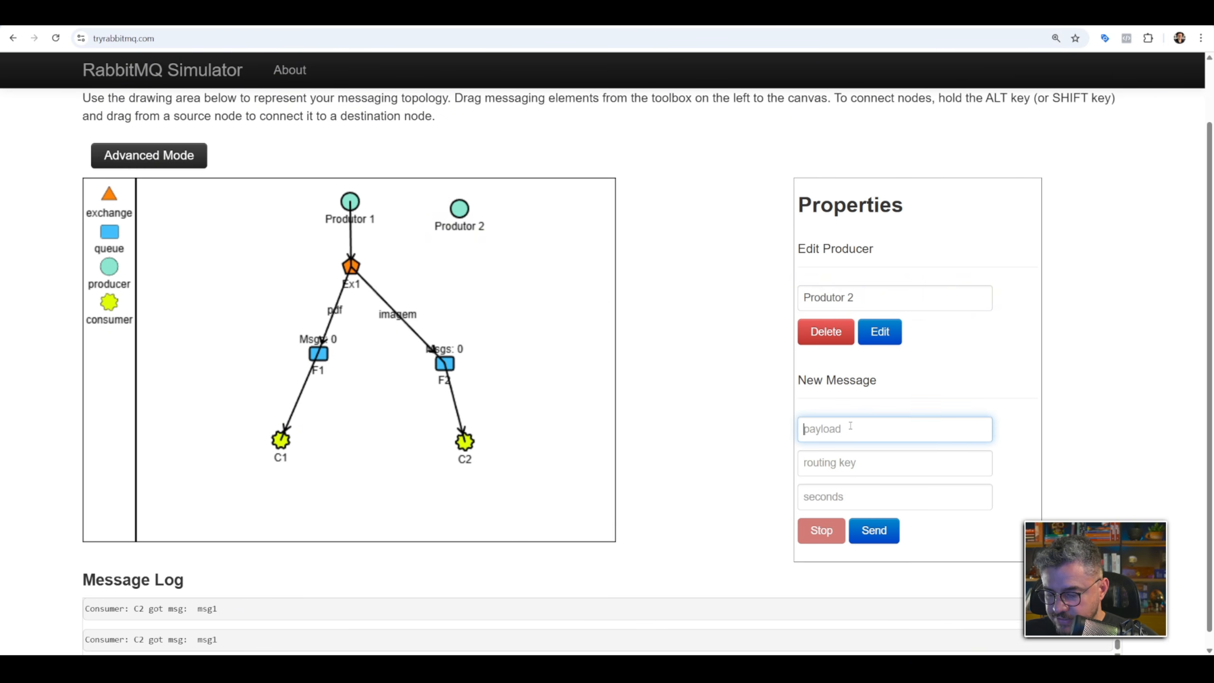
type("msg2")
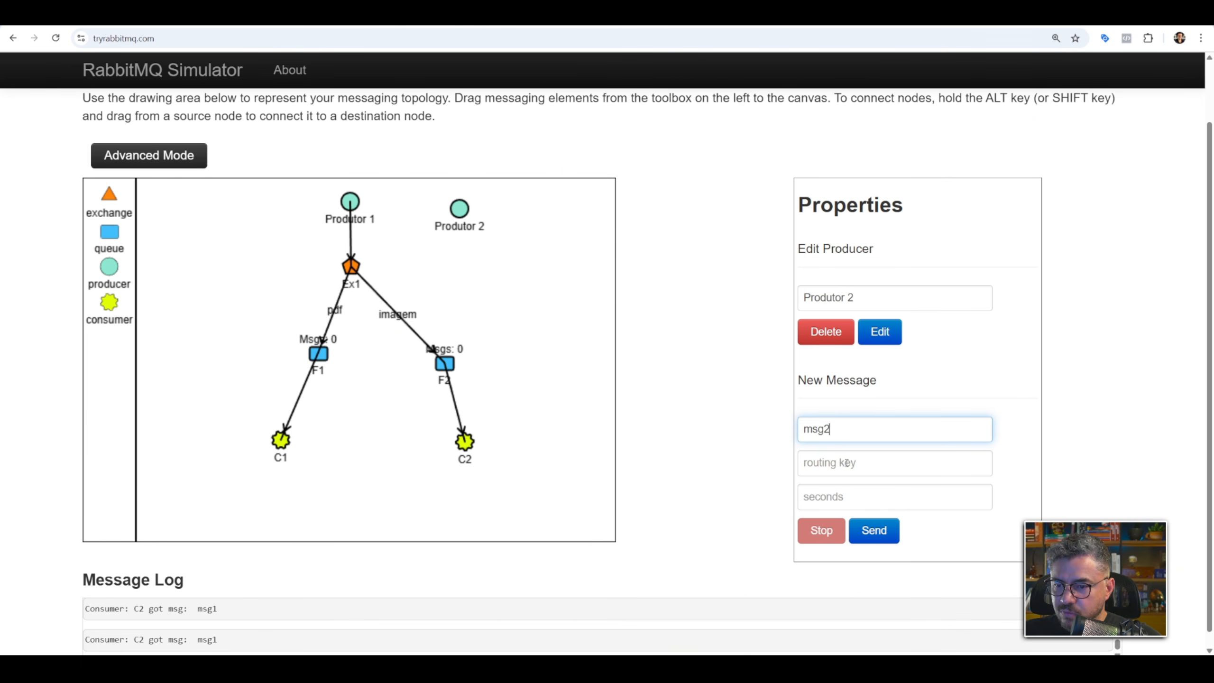
left_click(847, 463)
type("pdf")
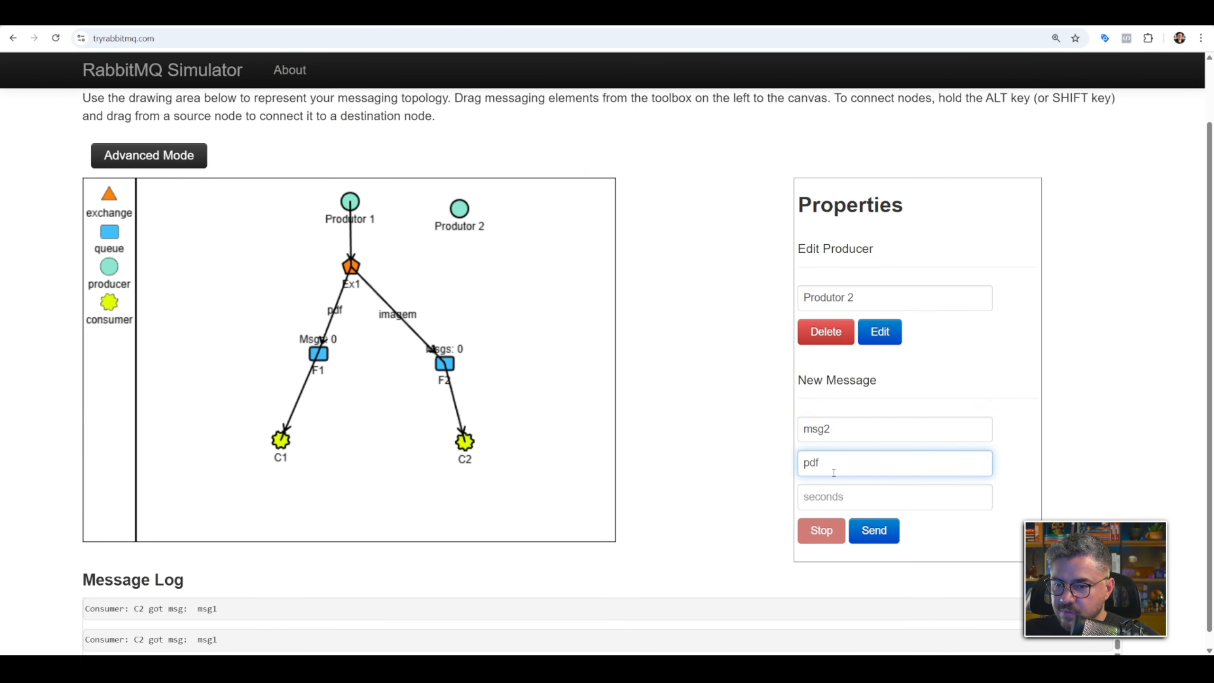
left_click(848, 497)
type("1")
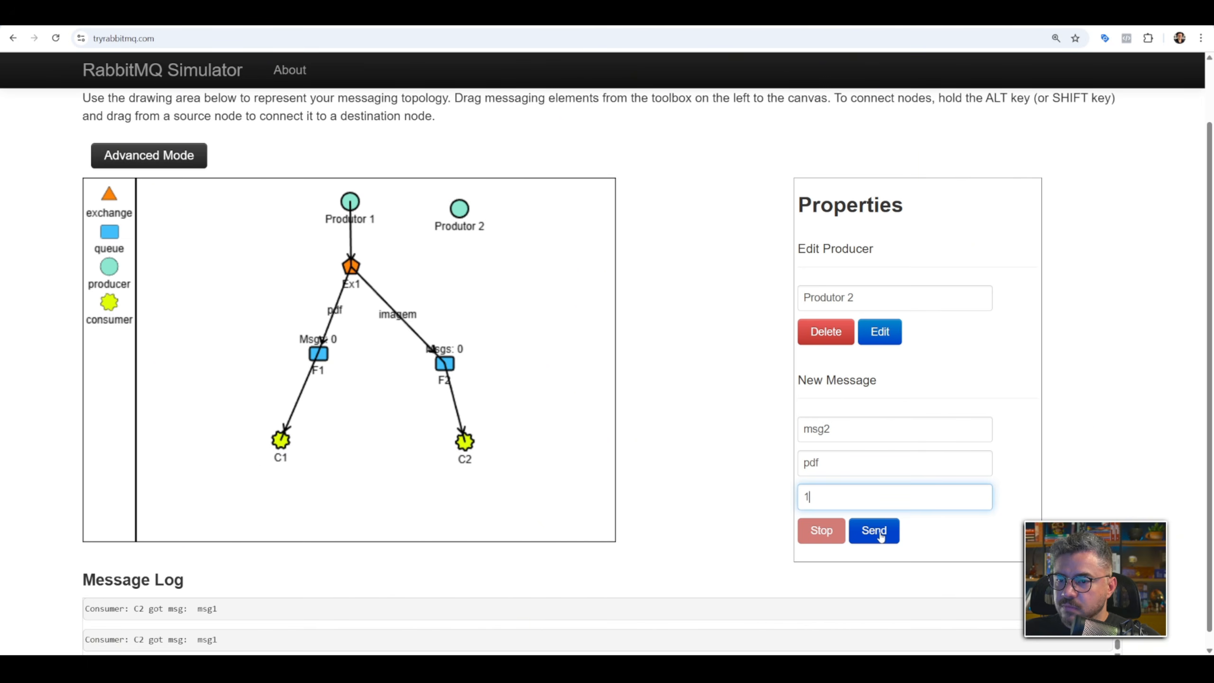
left_click(882, 535)
Connect Produtor 2 to Ex1, move it closer to Produtor 1, and place Ex1 between and below both producers.
mouse_move(460, 210)
left_mouse_down()
mouse_move(421, 237)
mouse_move(449, 212)
left_mouse_up()
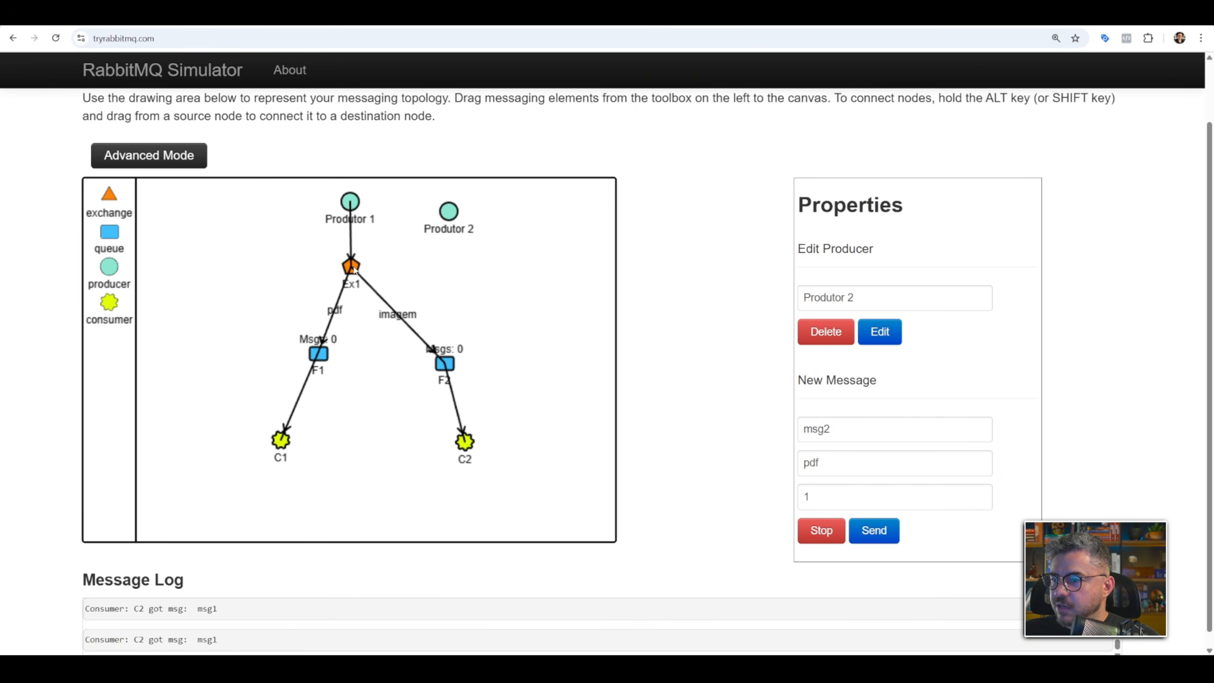
left_click_drag(354, 269, 438, 210)
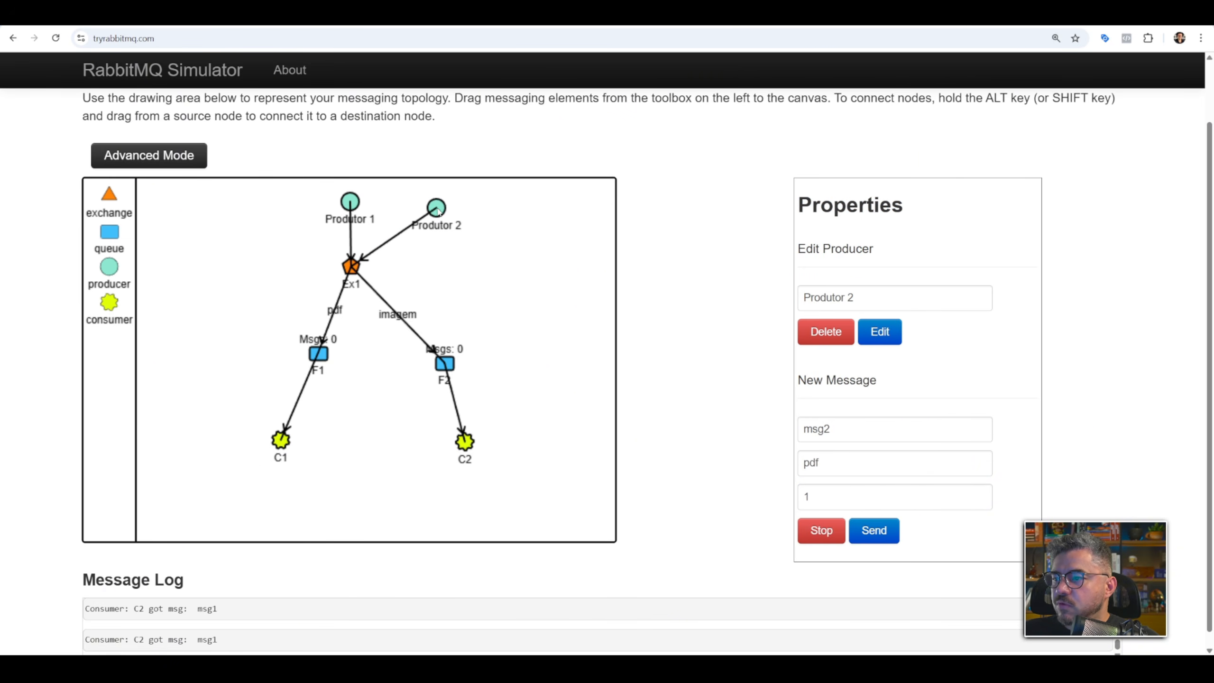
left_click_drag(352, 270, 378, 279)
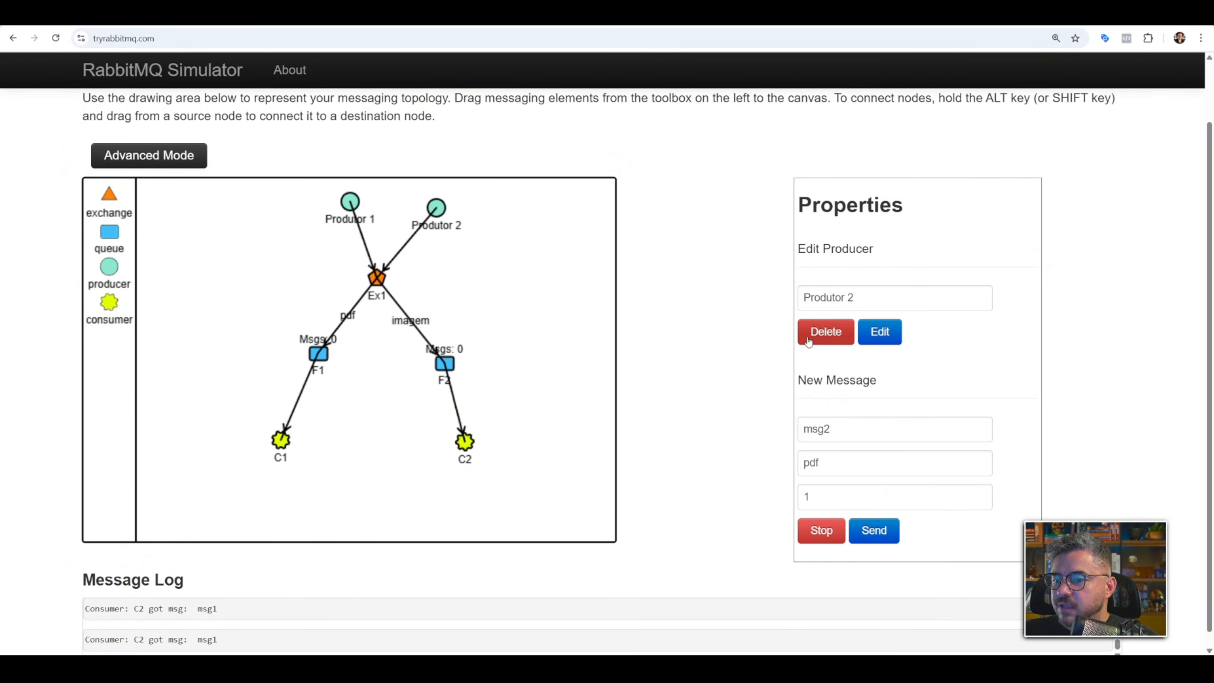
Restart sending msg1 from Produtor 1 with routing key imagem every 2 seconds.
left_click(351, 203)
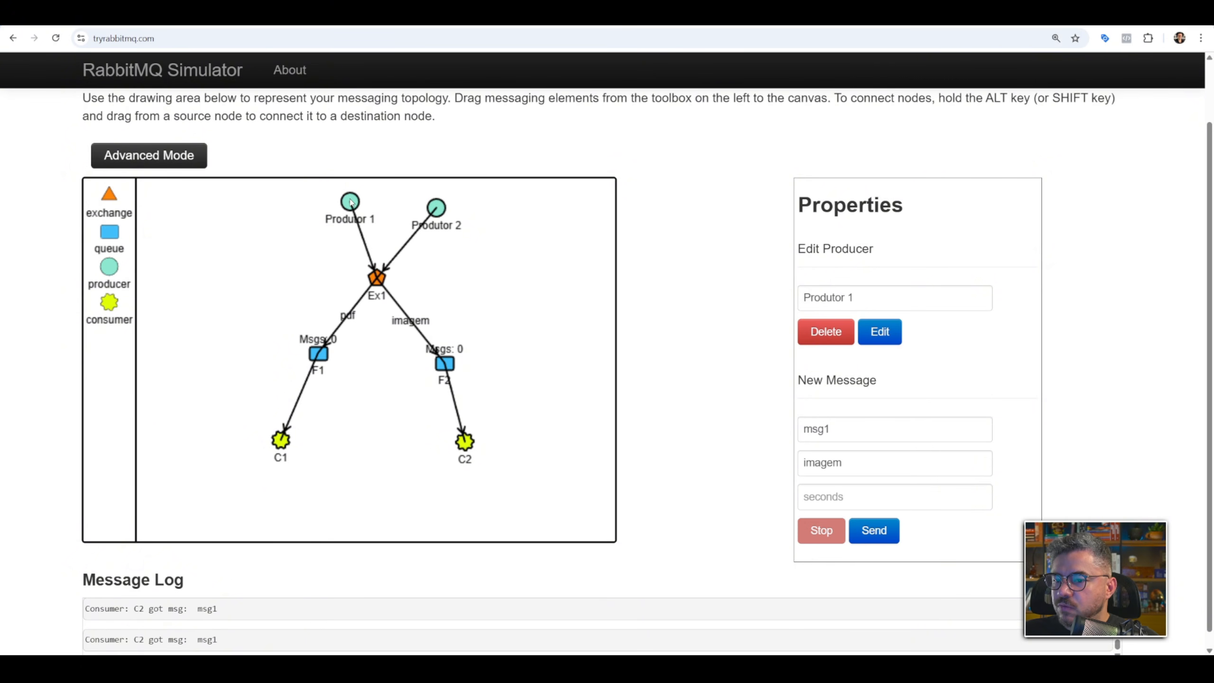
left_click(822, 492)
type("2")
left_click(874, 530)
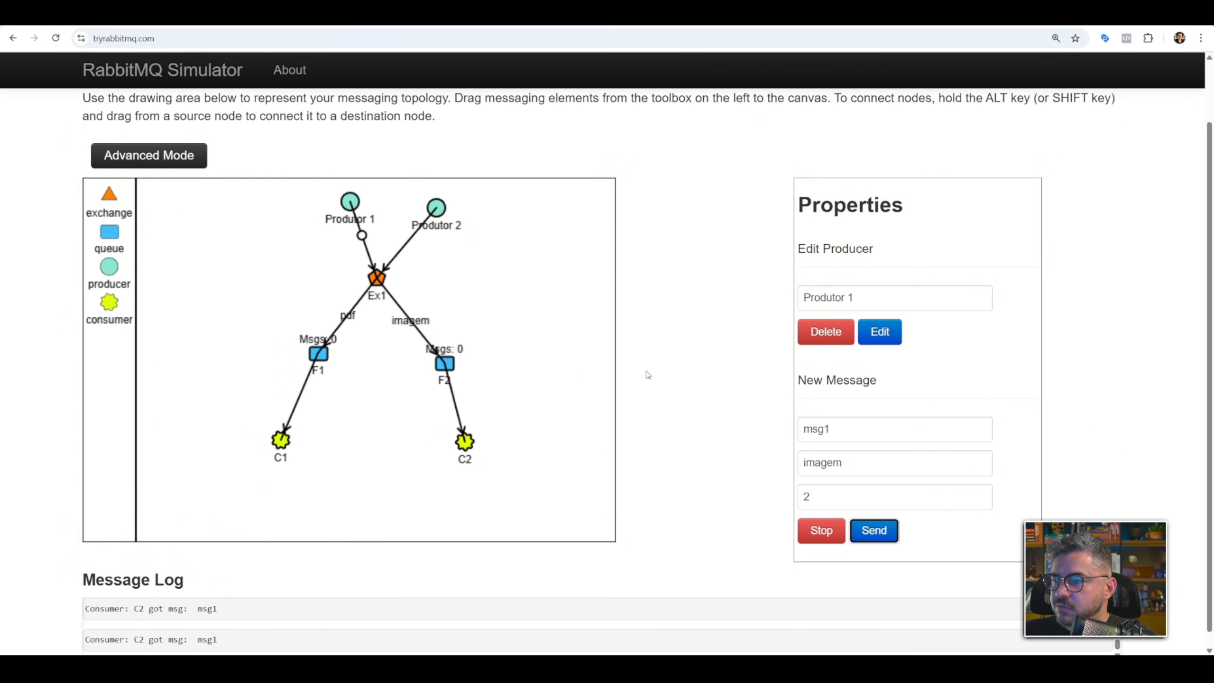
Send msg2 from the connected Produtor 2 with routing key pdf every 1 second.
left_click(444, 209)
left_click(878, 419)
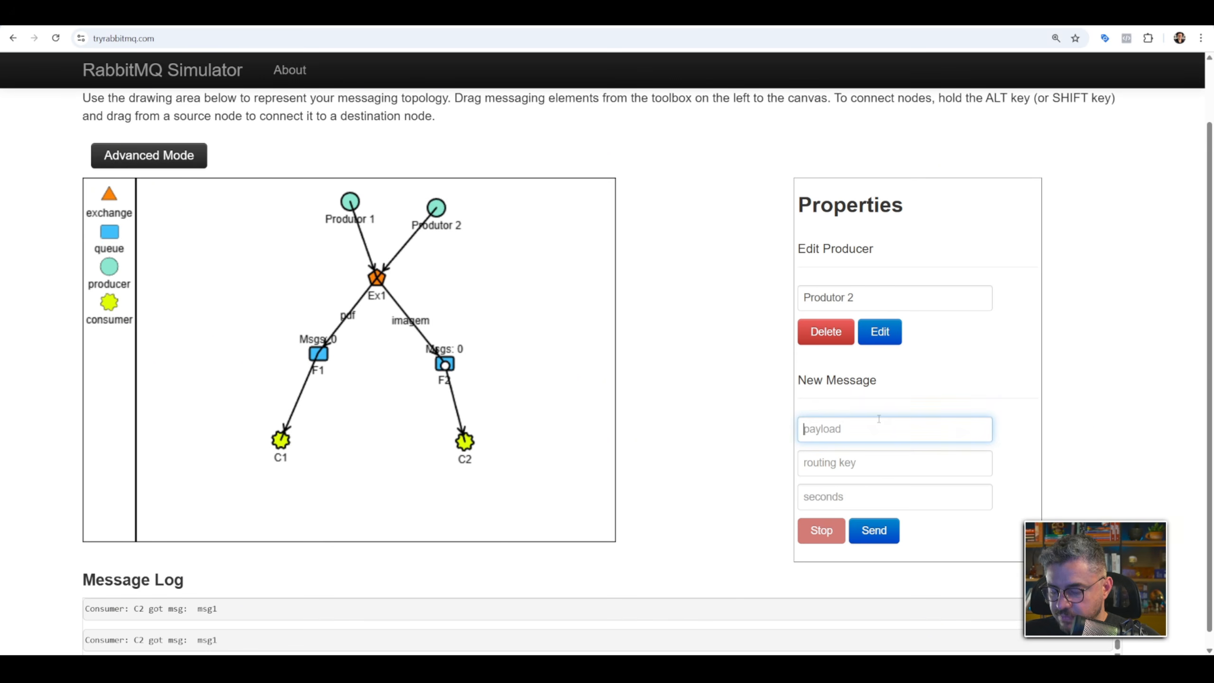
type("msg2")
left_click(846, 467)
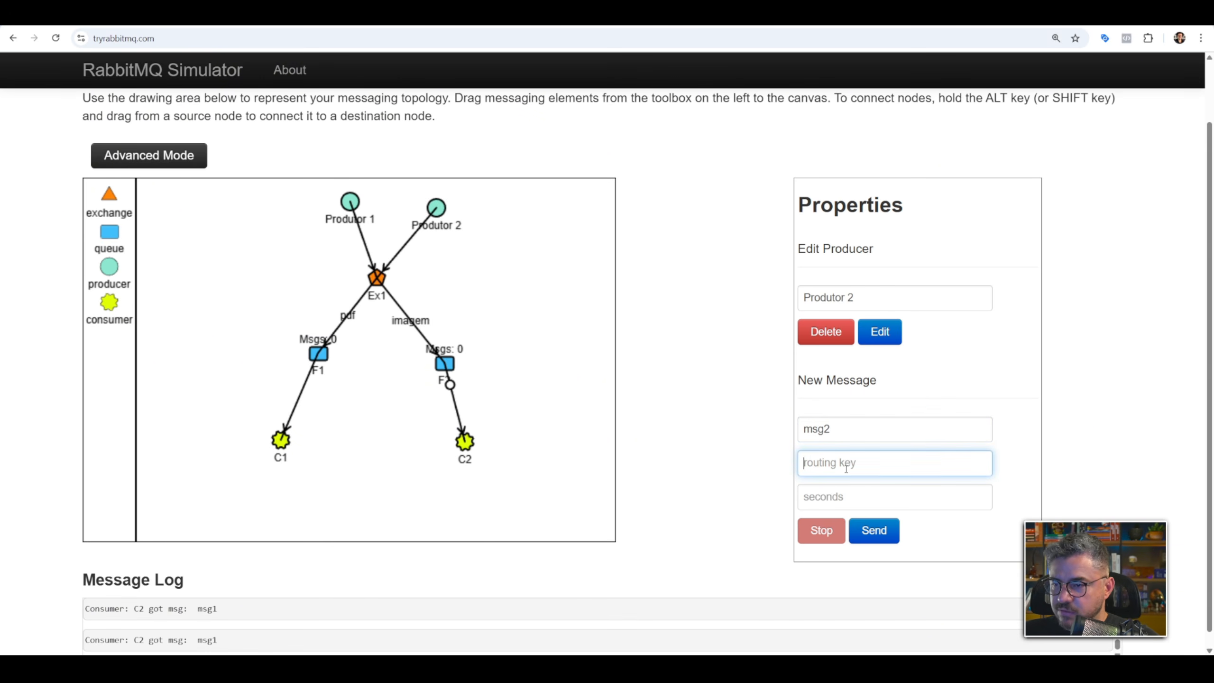
type("pdf")
left_click(851, 496)
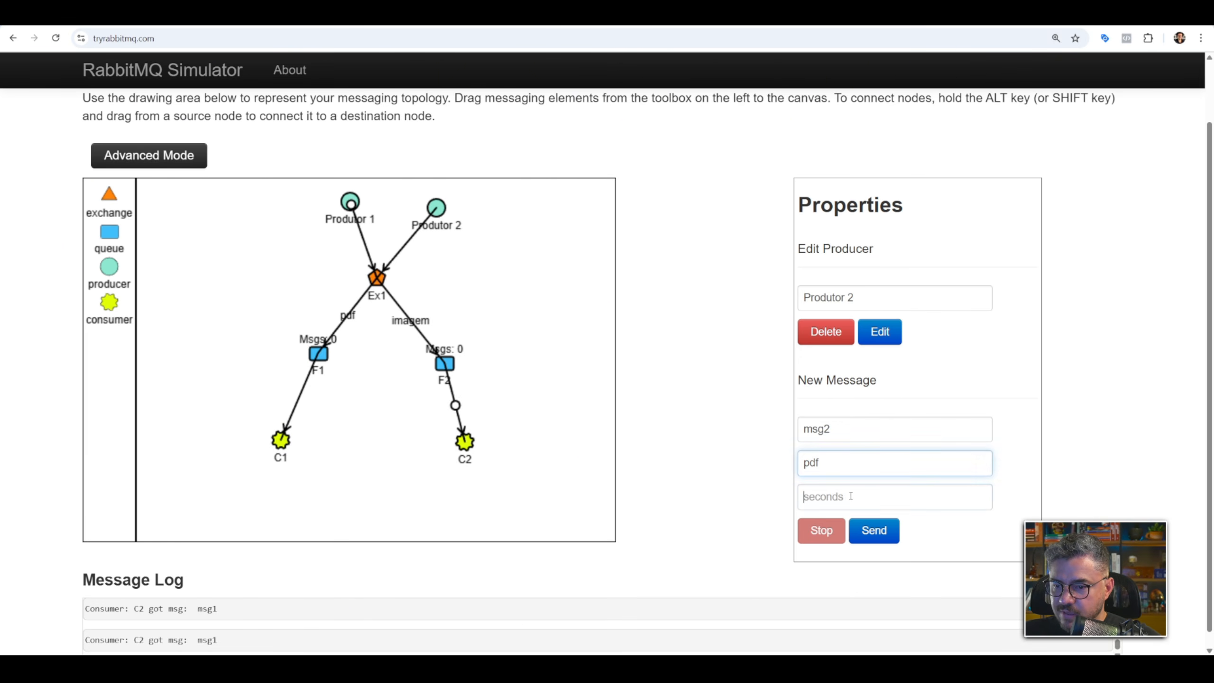
type("1")
left_click(877, 532)
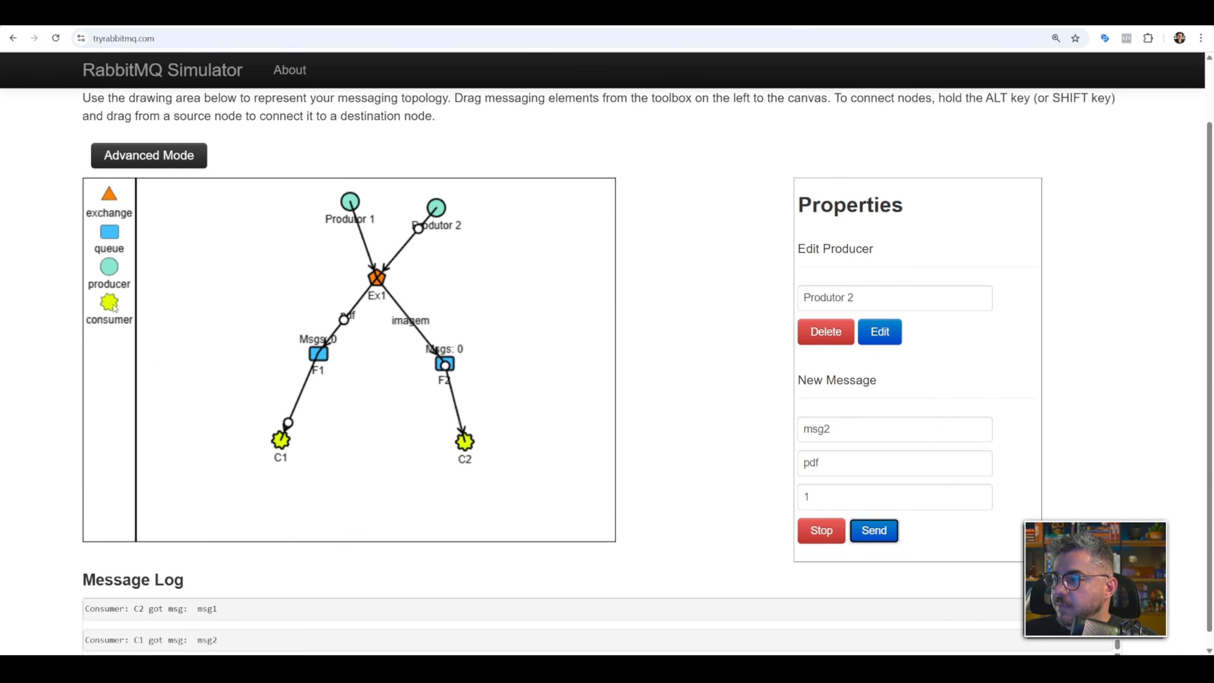
Add a third consumer between C1 and C2 and name it C3.
left_click_drag(114, 308, 371, 441)
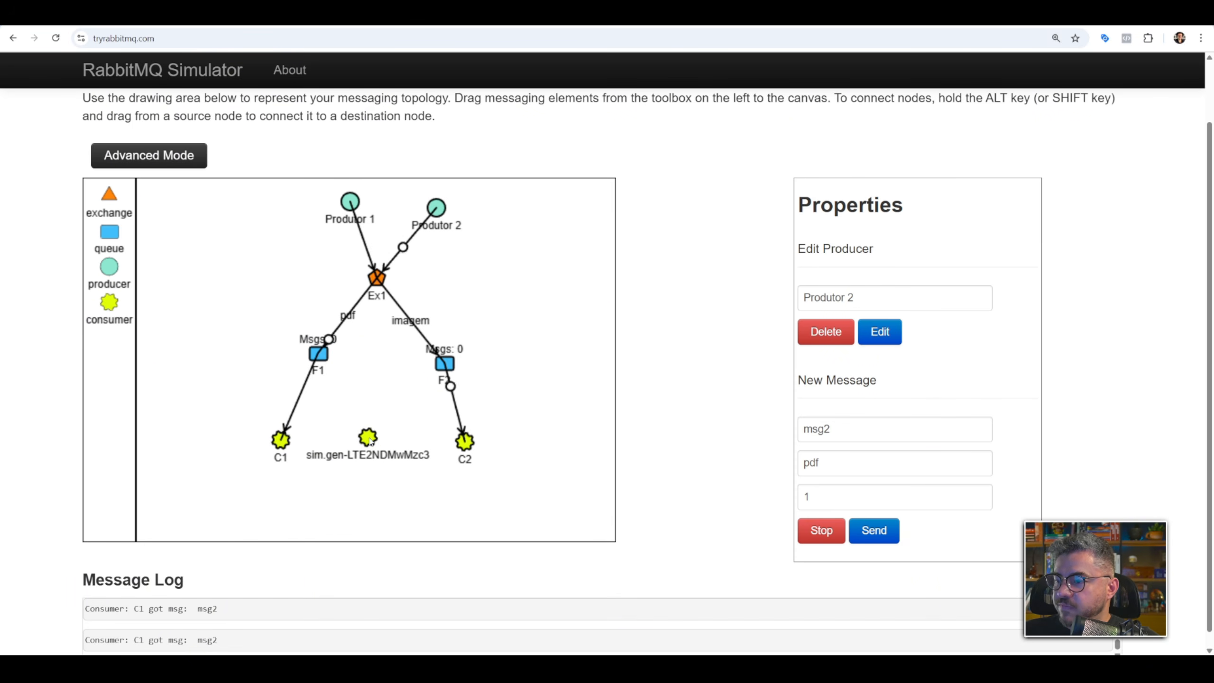
left_click(465, 454)
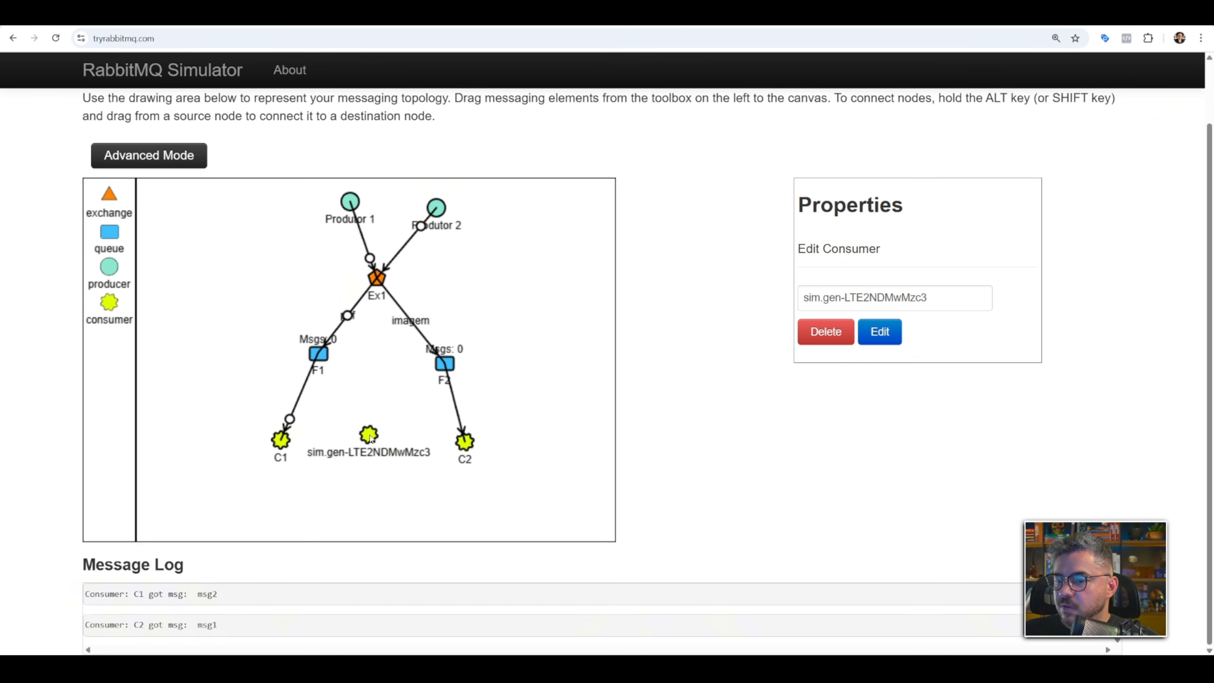
triple_click(865, 306)
type("C3")
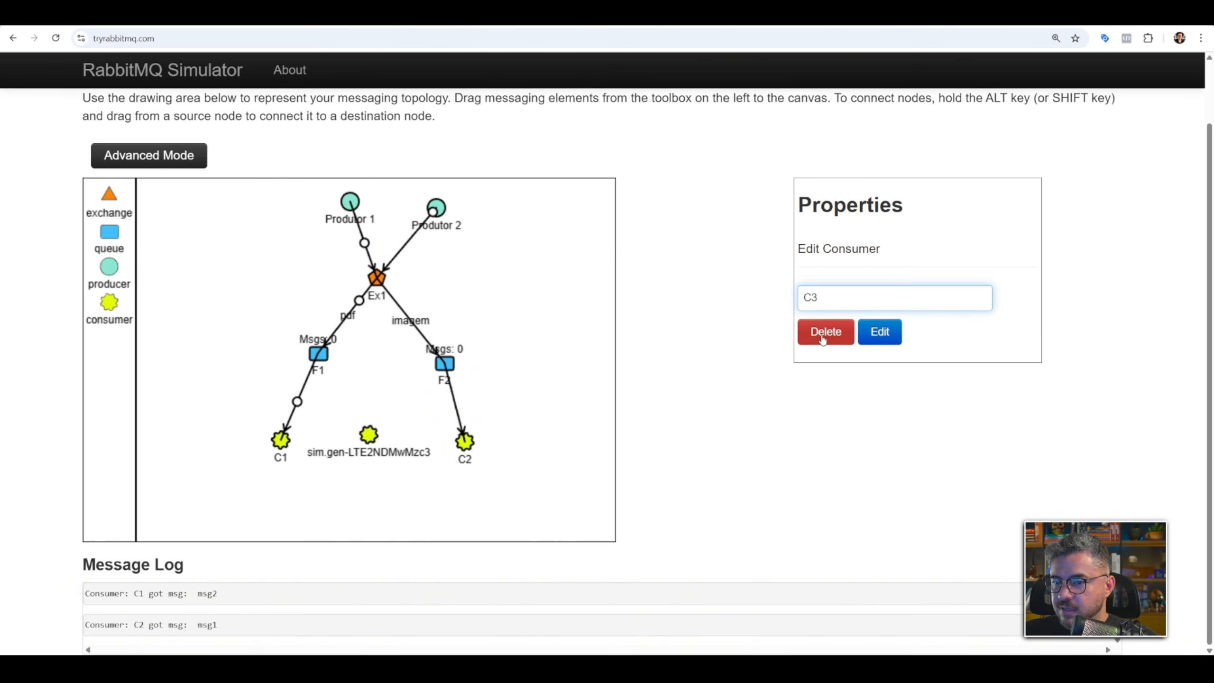
left_click(879, 332)
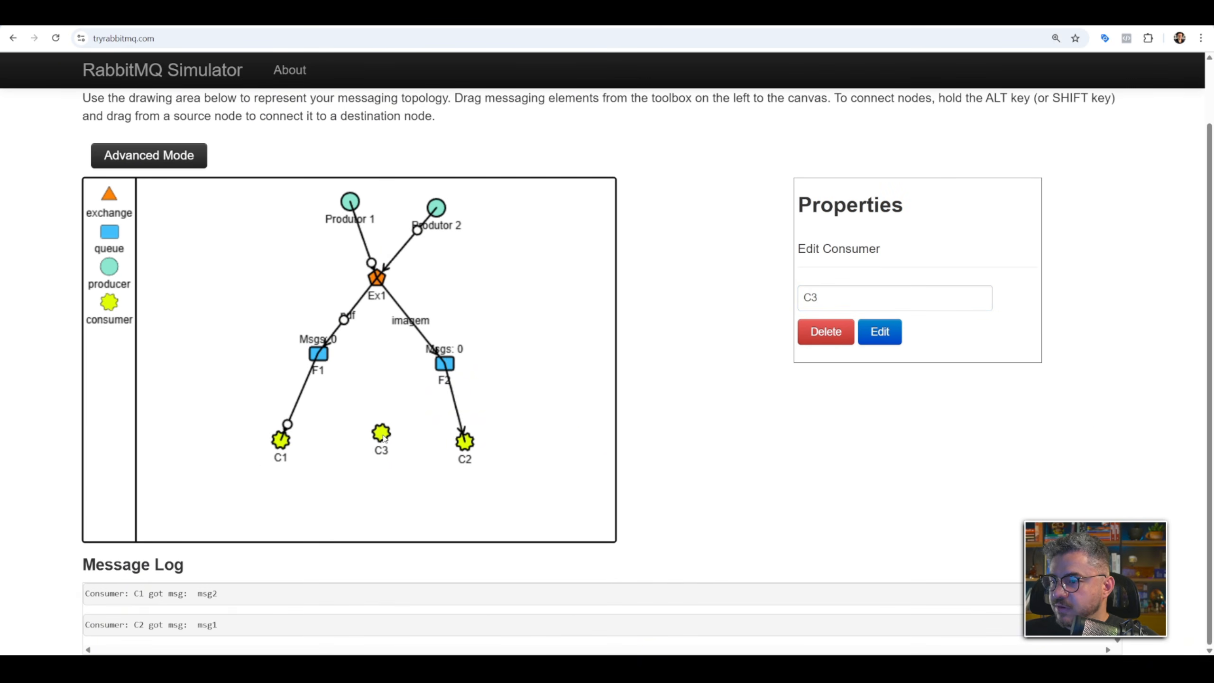
Stop the messages from Produtor 1 and Produtor 2, and connect queue F1 to consumer C3.
left_click(351, 201)
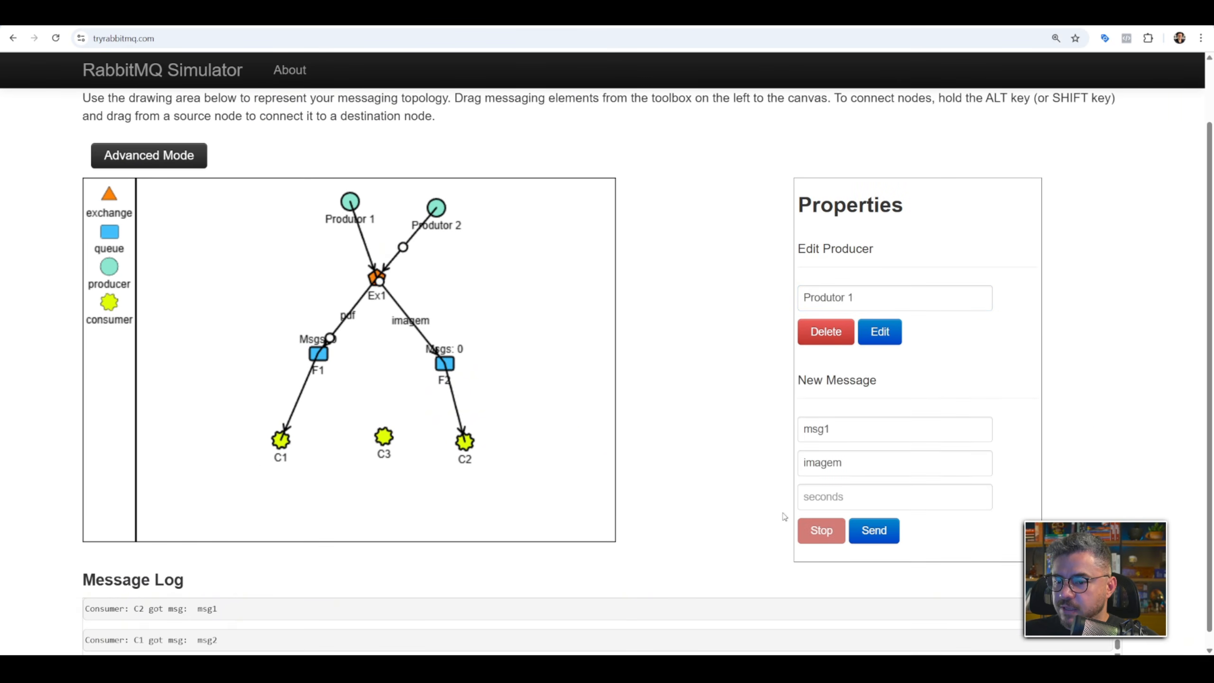
left_click(436, 208)
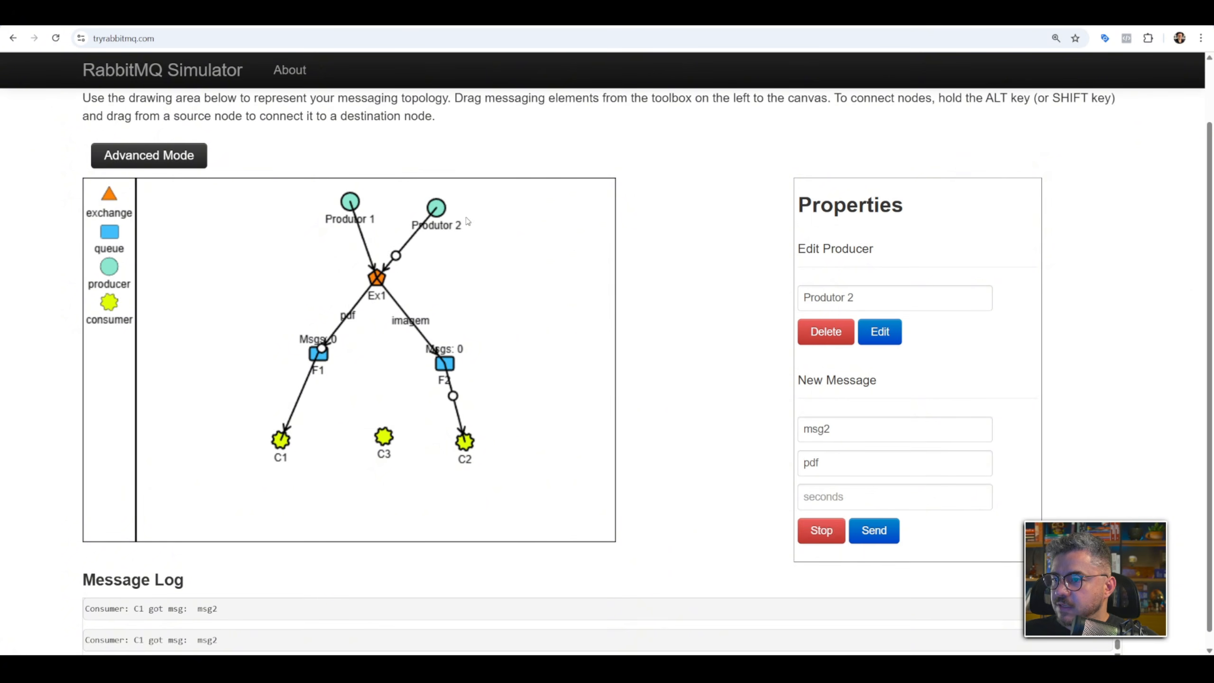
left_click(385, 437)
mouse_move(318, 354)
left_mouse_down()
mouse_move(385, 435)
mouse_move(360, 443)
left_mouse_up()
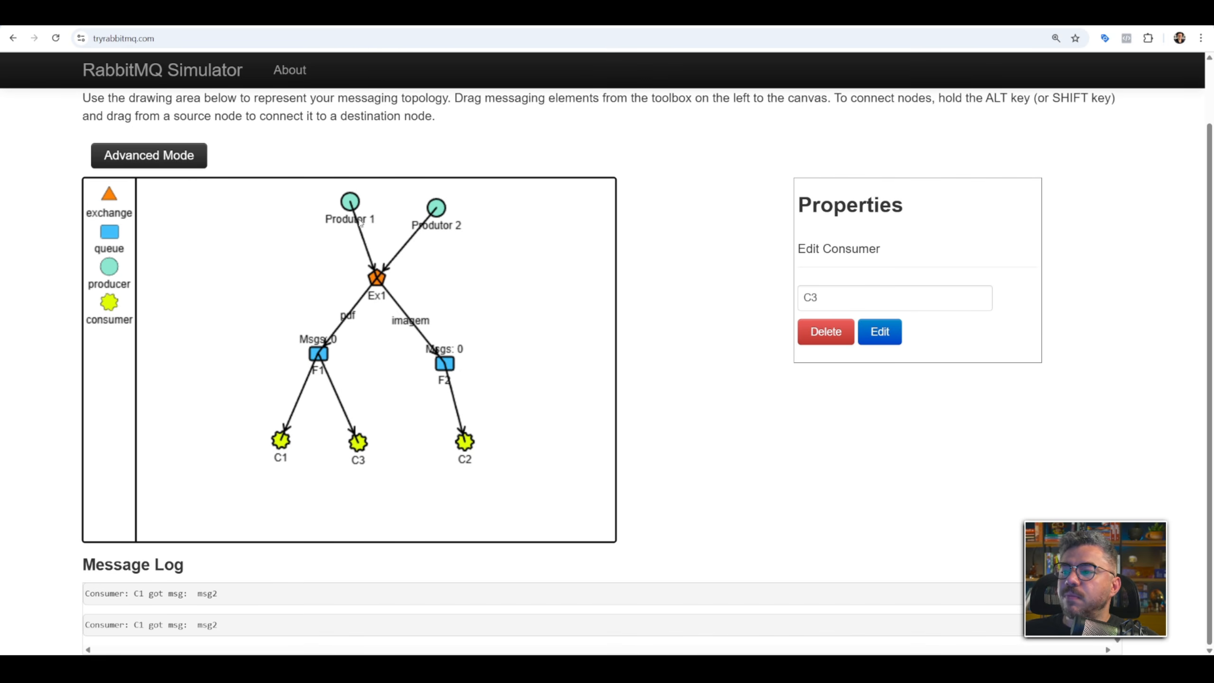
Send msg1 from Produtor 1 with routing key imagem every 1 second.
left_click(354, 204)
left_click(851, 493)
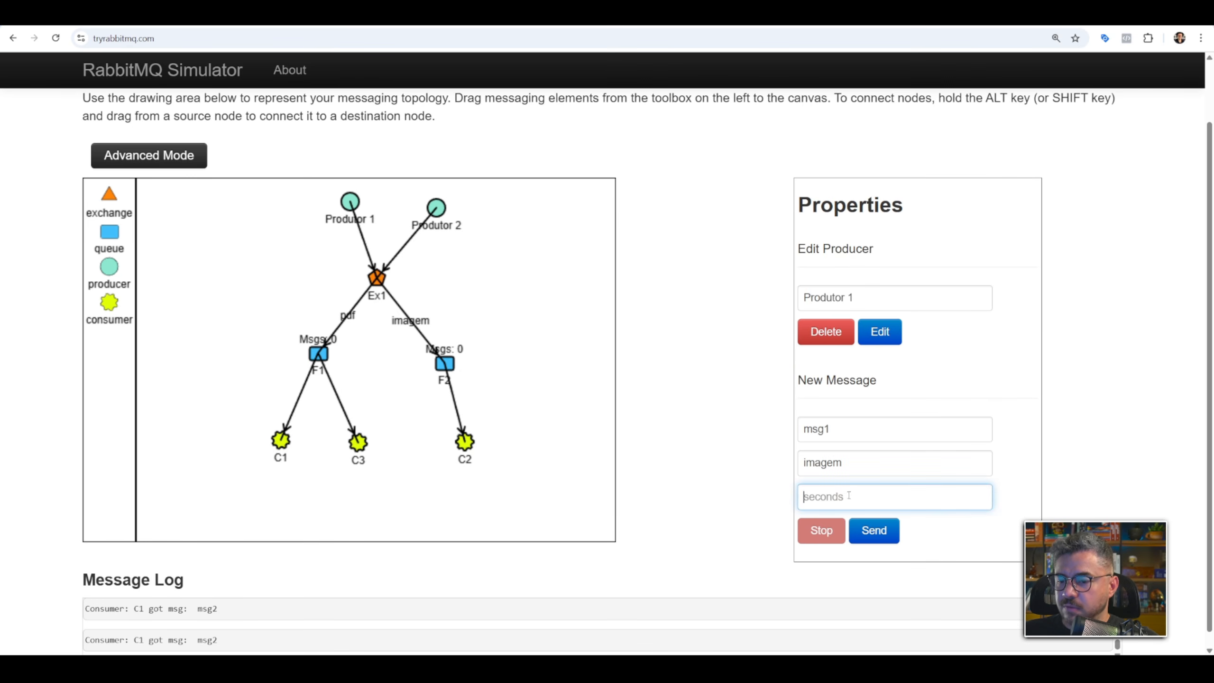
type("2")
left_click(874, 530)
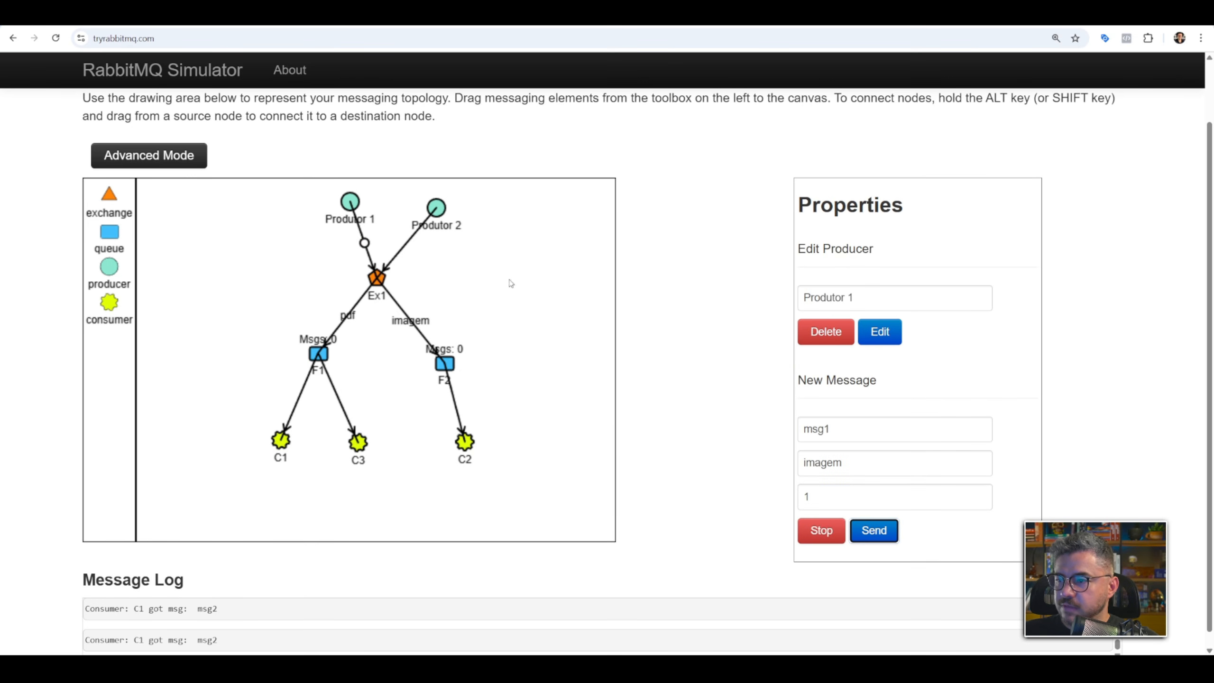
Send msg2 from Produtor 2 with routing key pdf every 2 seconds.
left_click(861, 500)
type("2")
left_click(874, 530)
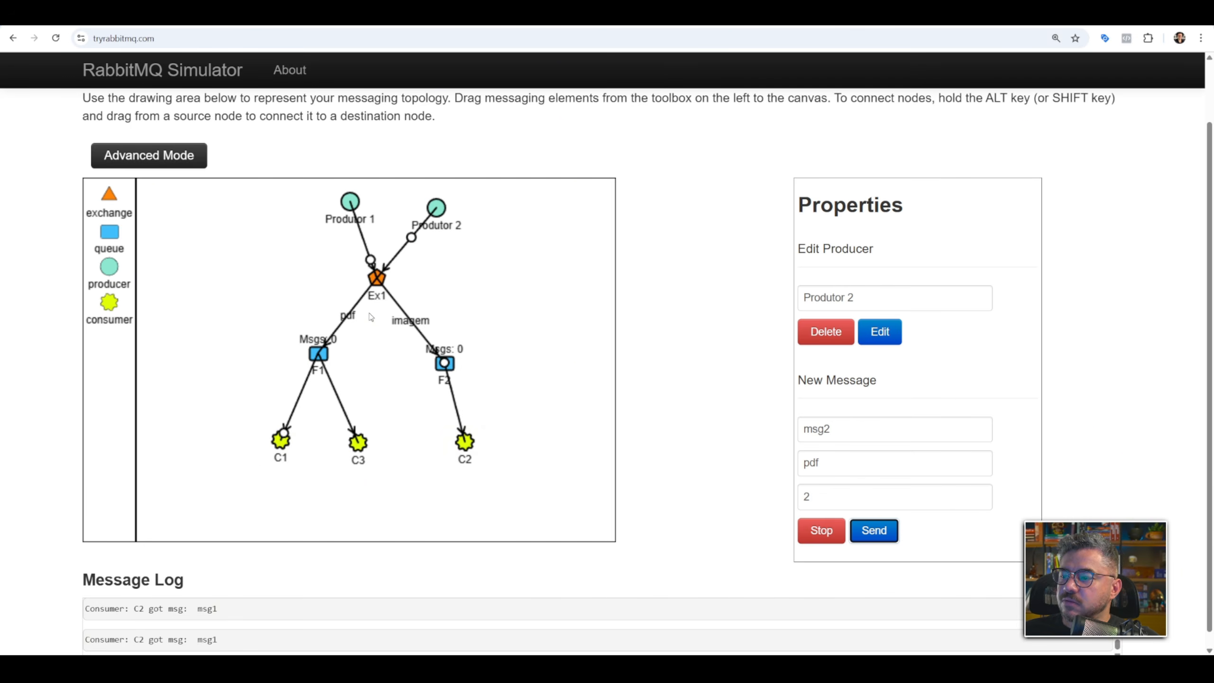
With both producers stopped, space them apart around Ex1 and change exchange Ex1's type to topic.
left_click_drag(437, 210, 451, 206)
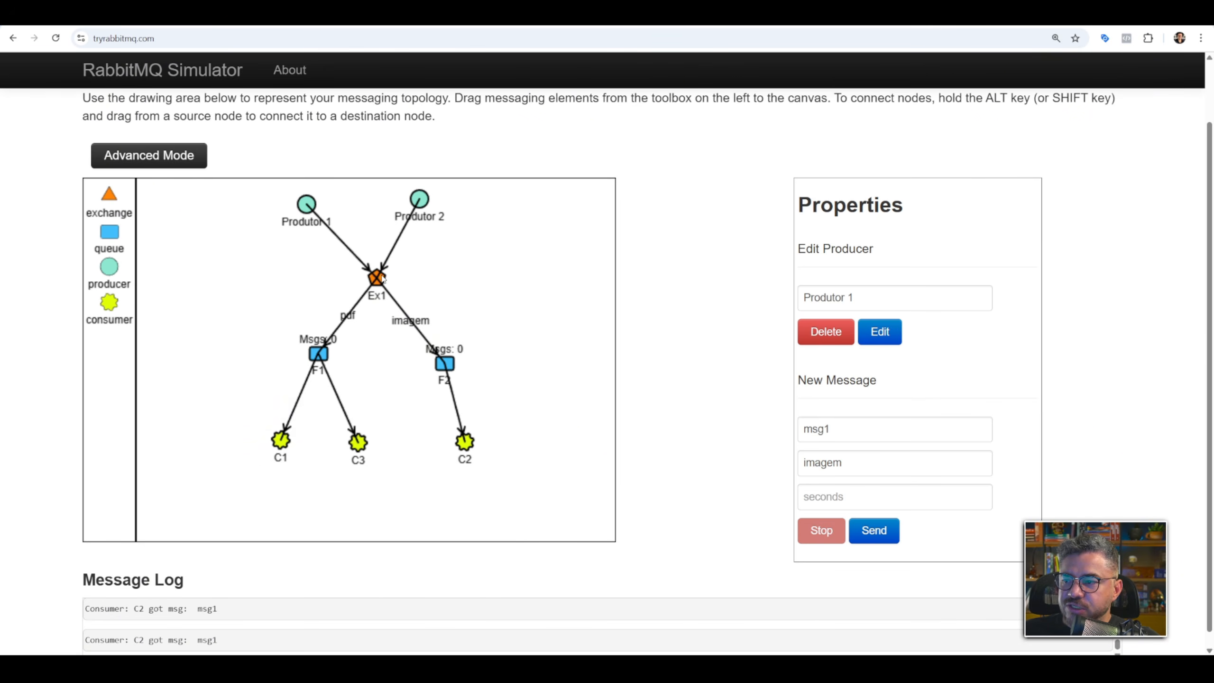
left_click(388, 279)
left_click(840, 331)
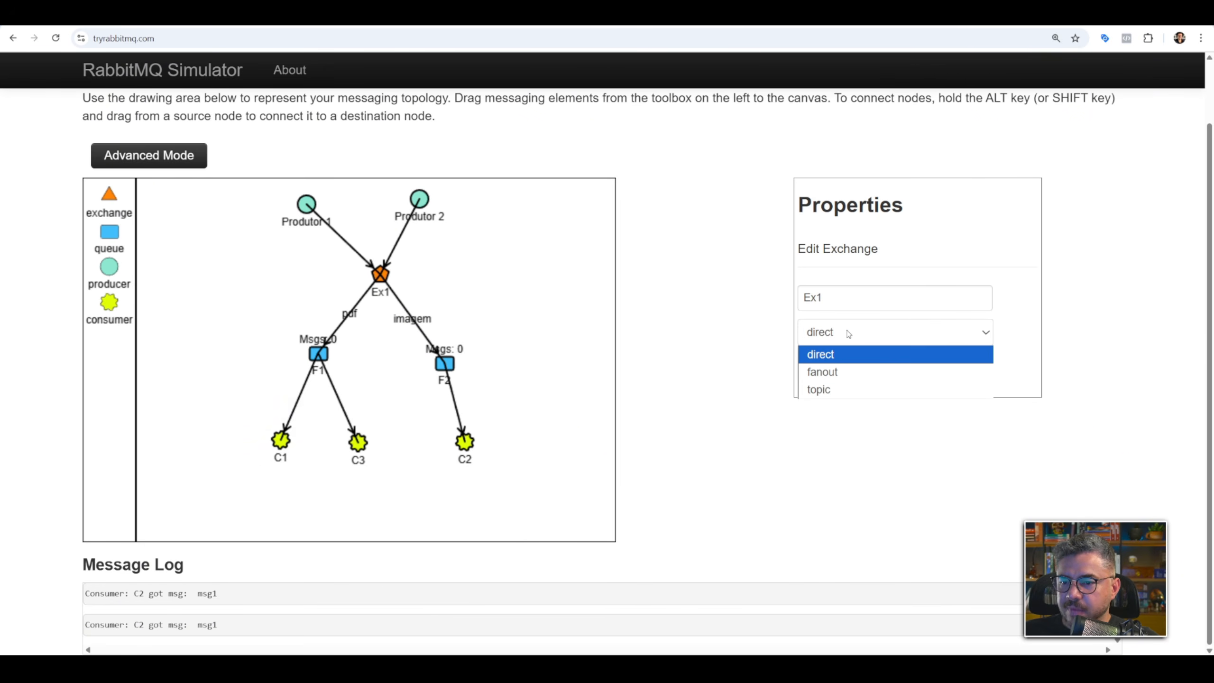
left_click(826, 390)
left_click(875, 373)
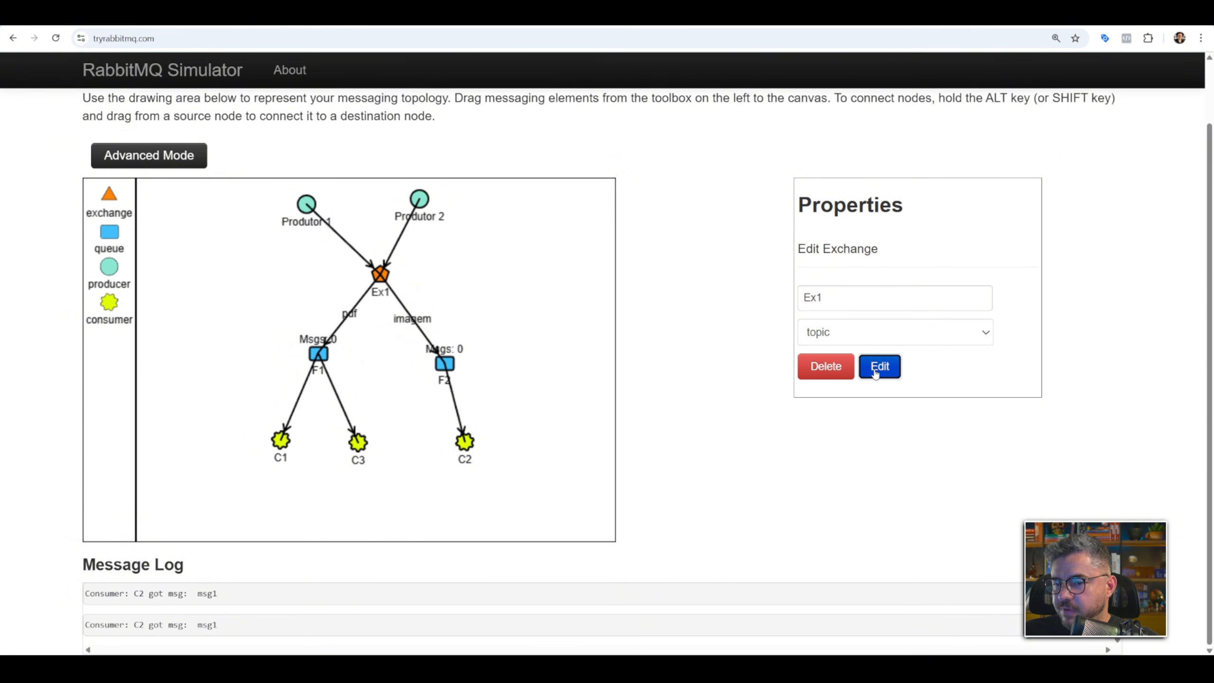
left_click_drag(378, 280, 354, 282)
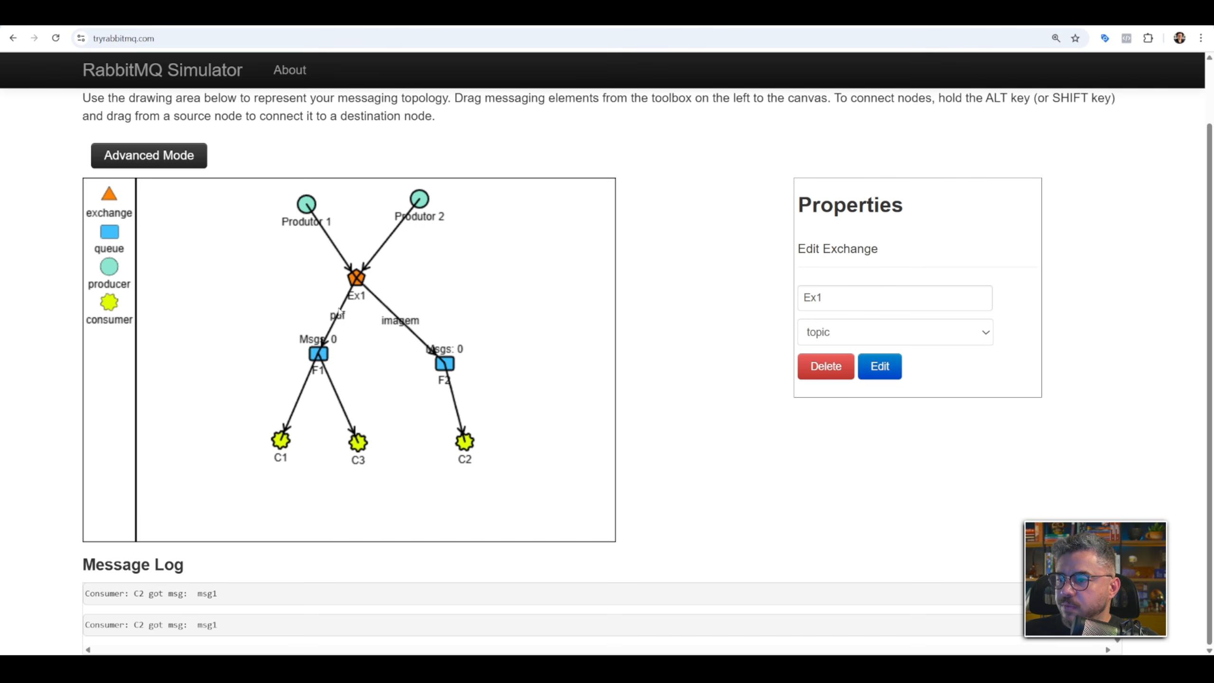
Set the binding key between Ex1 and queue F1 to api.pdf.
left_click(345, 321)
double_click(824, 302)
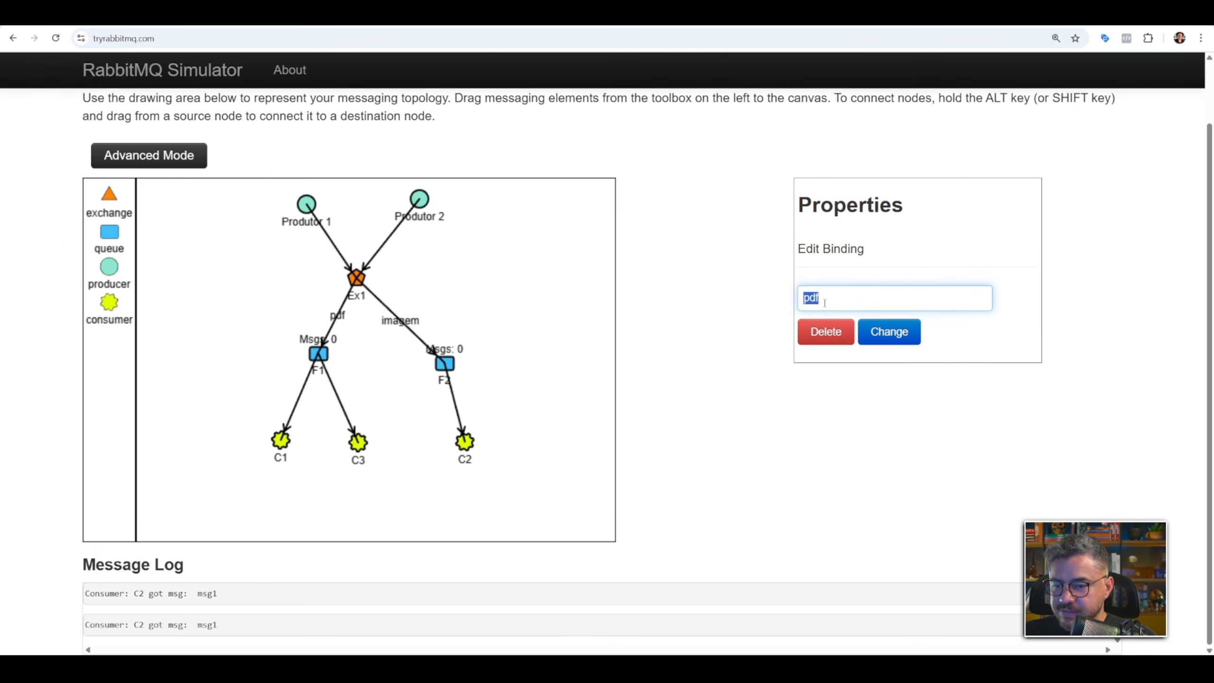
type("api.")
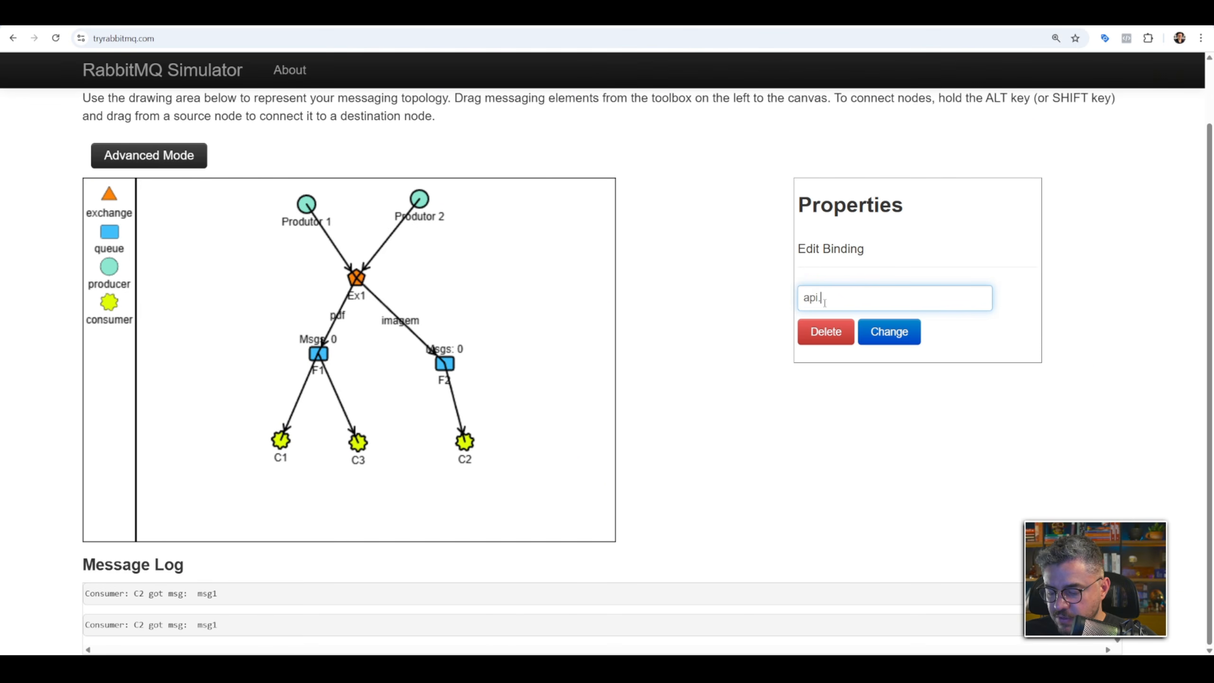
left_click(882, 331)
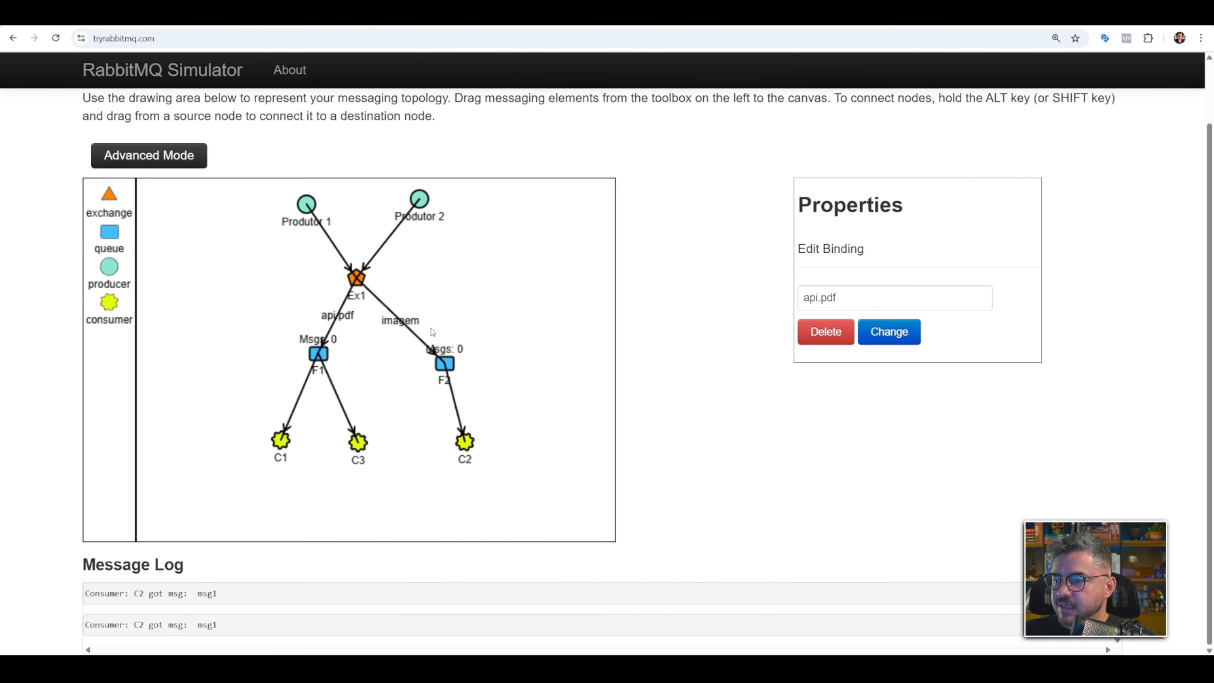
Set the binding key between Ex1 and queue F2 to api.imagem.
left_click(404, 330)
double_click(870, 298)
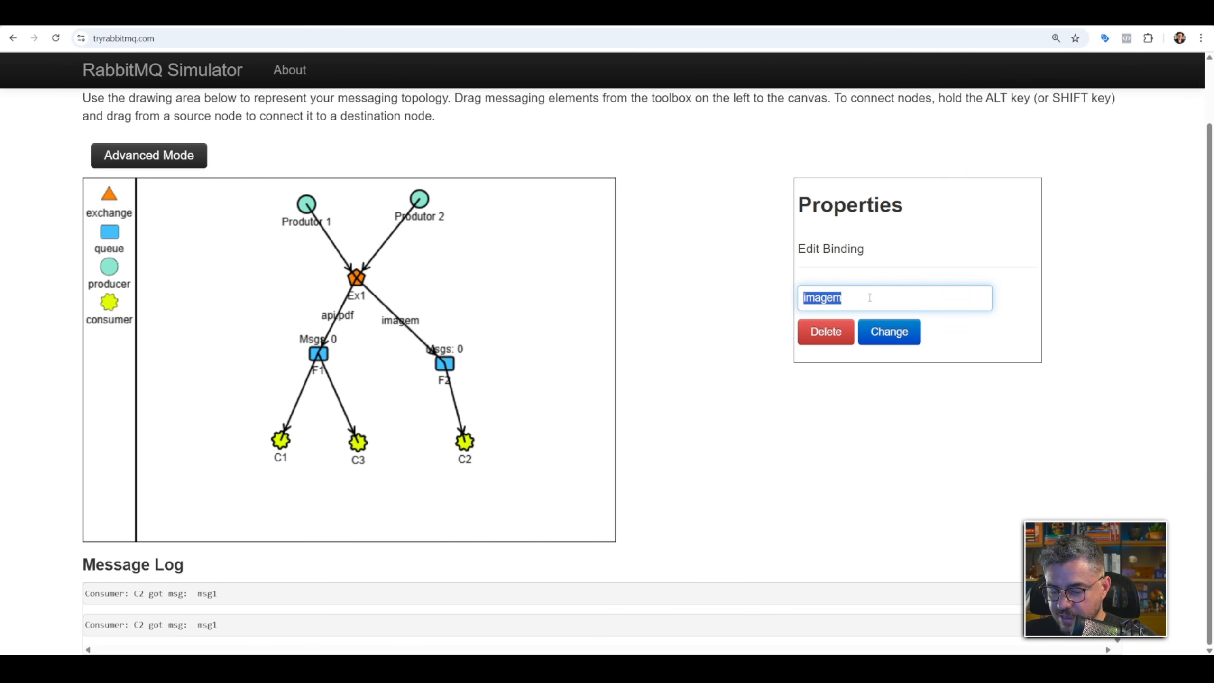
type("api.imagem")
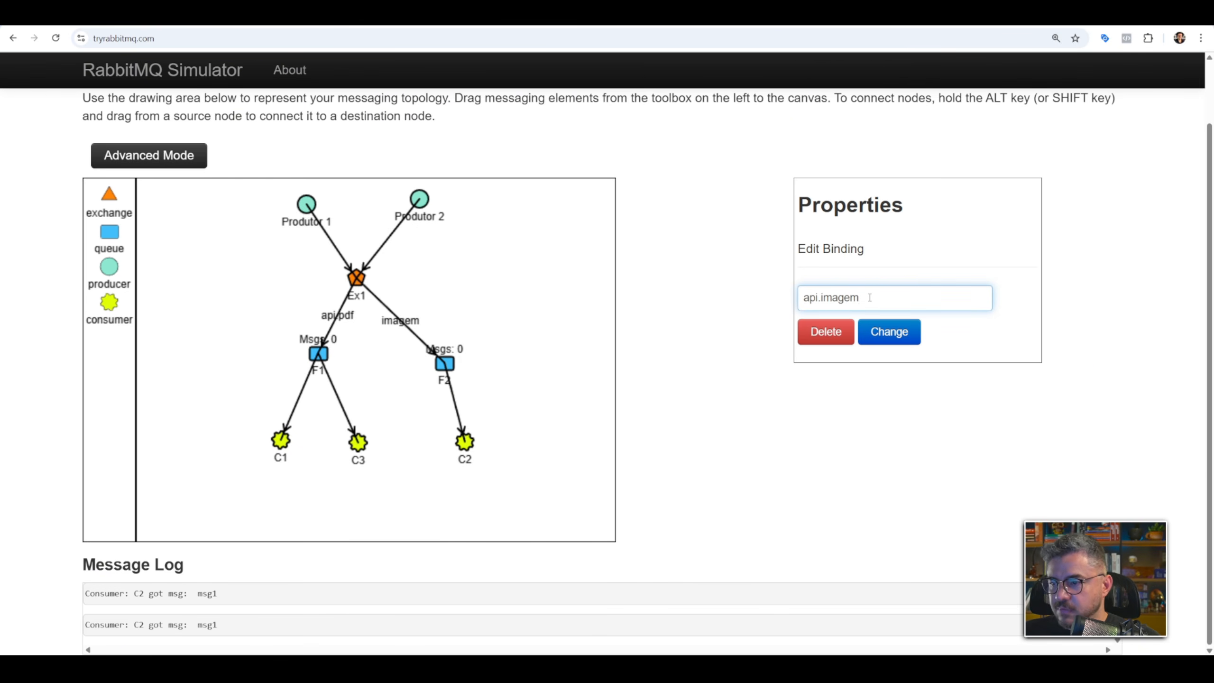
left_click(889, 331)
Move Produtor 2 closer to Produtor 1 and add a second exchange to the right of Ex1.
left_click_drag(421, 212, 404, 226)
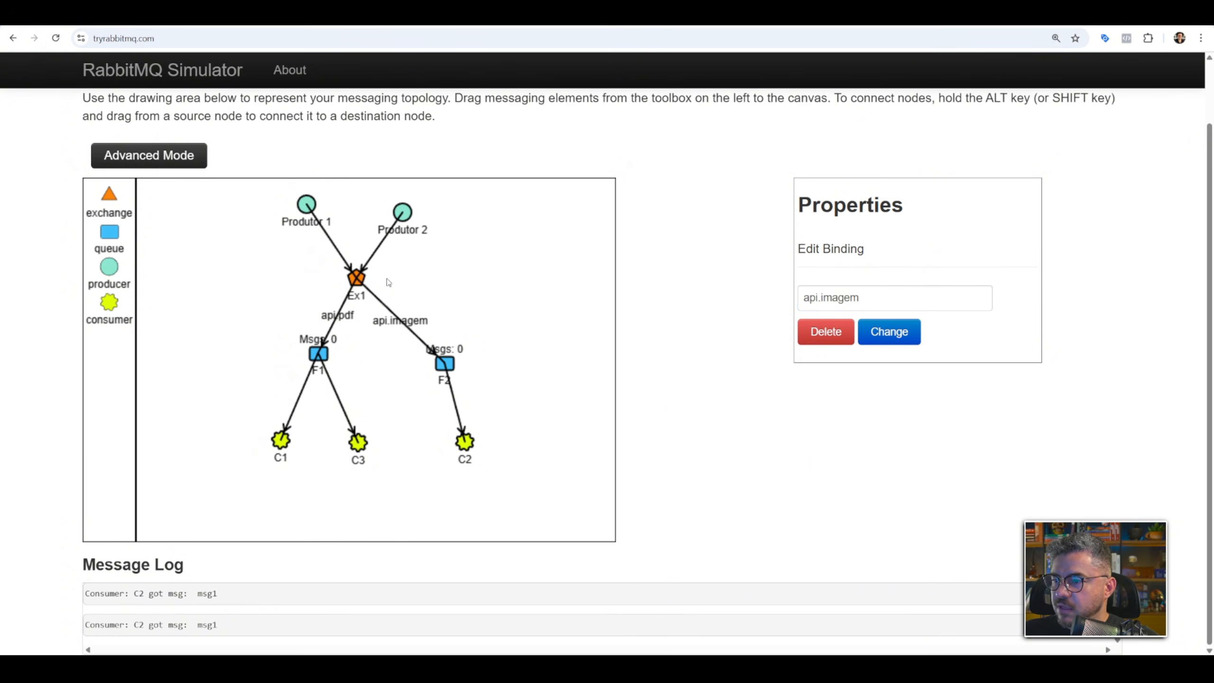
left_click_drag(109, 194, 479, 270)
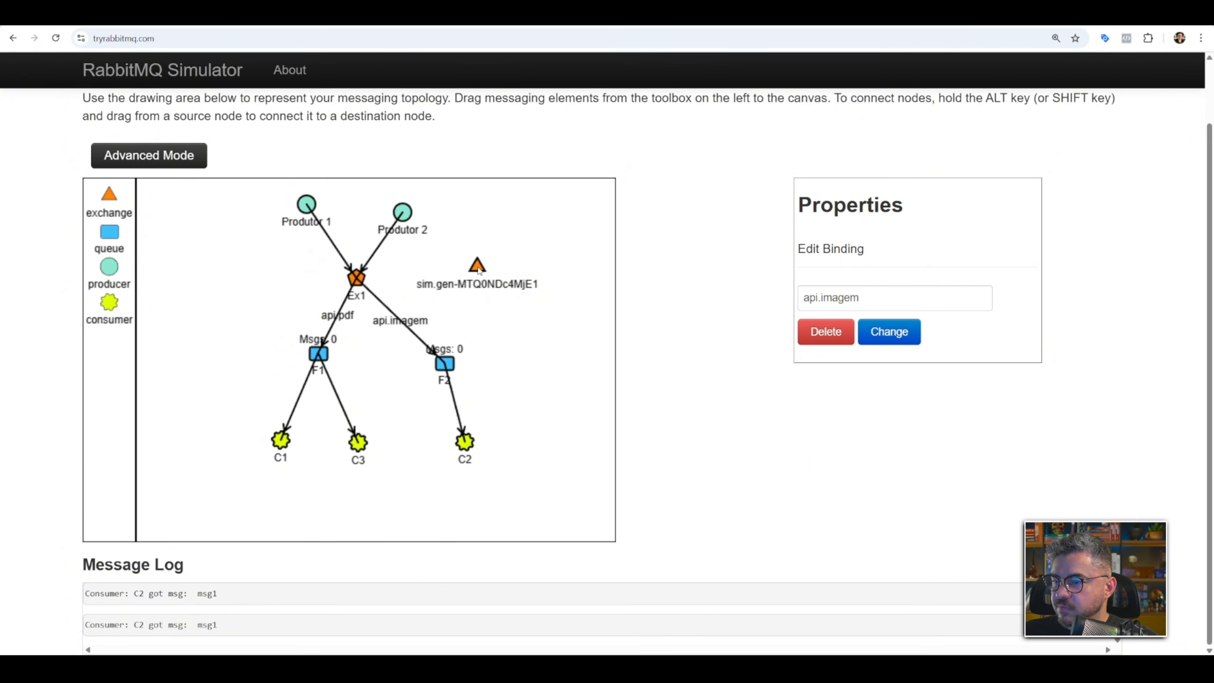
Change the binding key between Ex1 and queue F2 to Ex2.
triple_click(935, 298)
type("E")
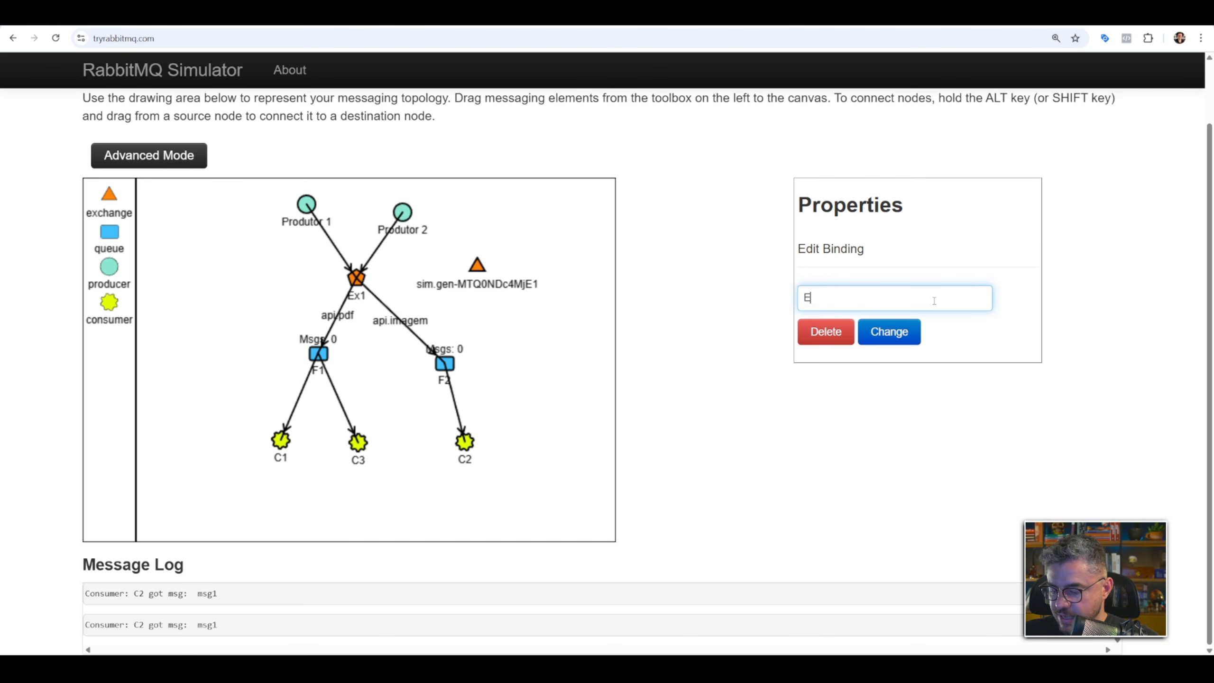
type("x2")
left_click(889, 337)
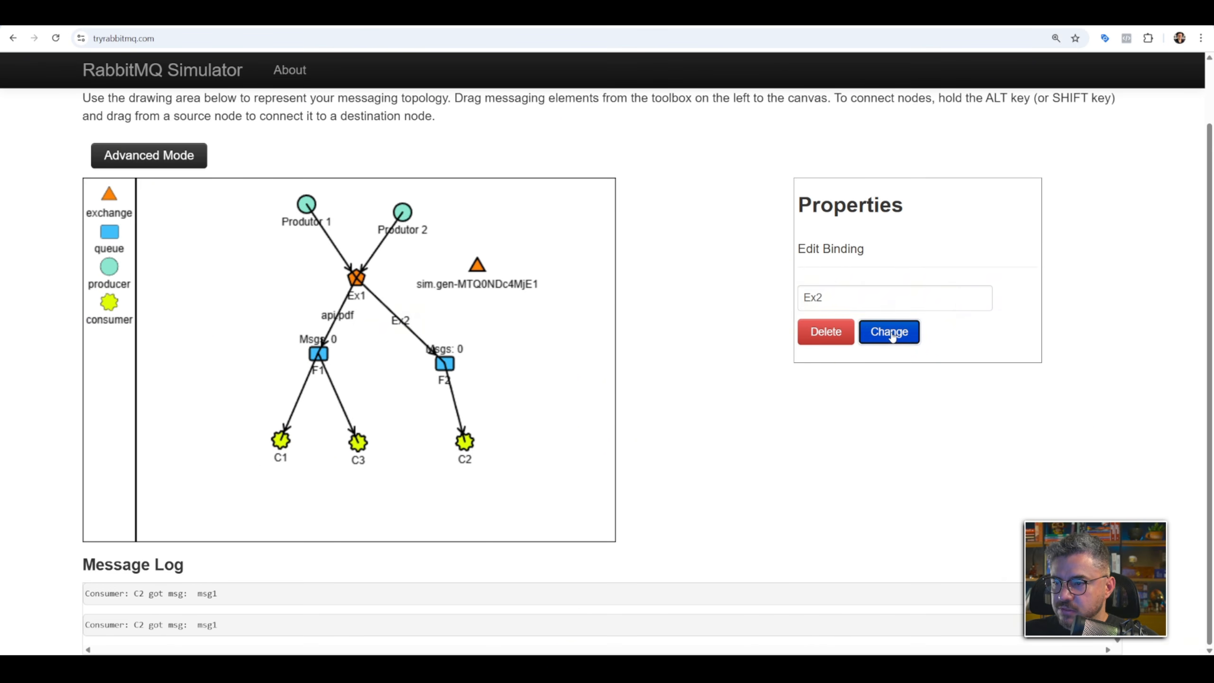
Name the new exchange Ex2 with type topic, and bind it to queue F2.
left_click_drag(502, 277, 506, 282)
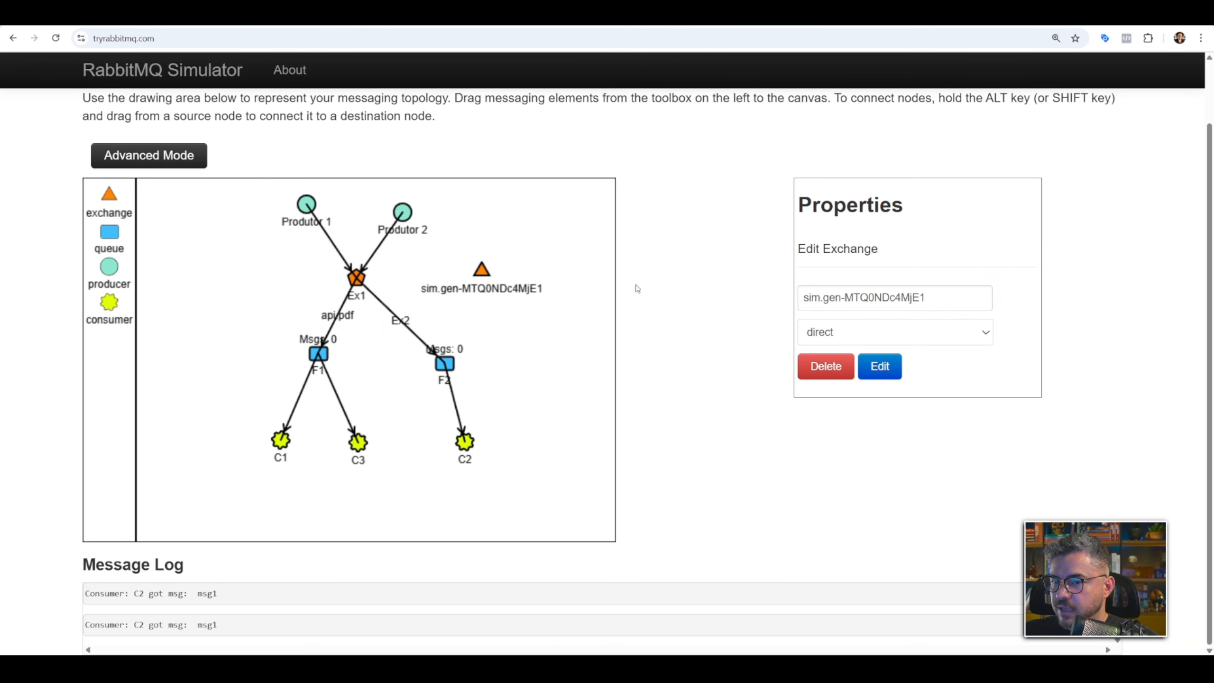
triple_click(823, 298)
type("Ex2")
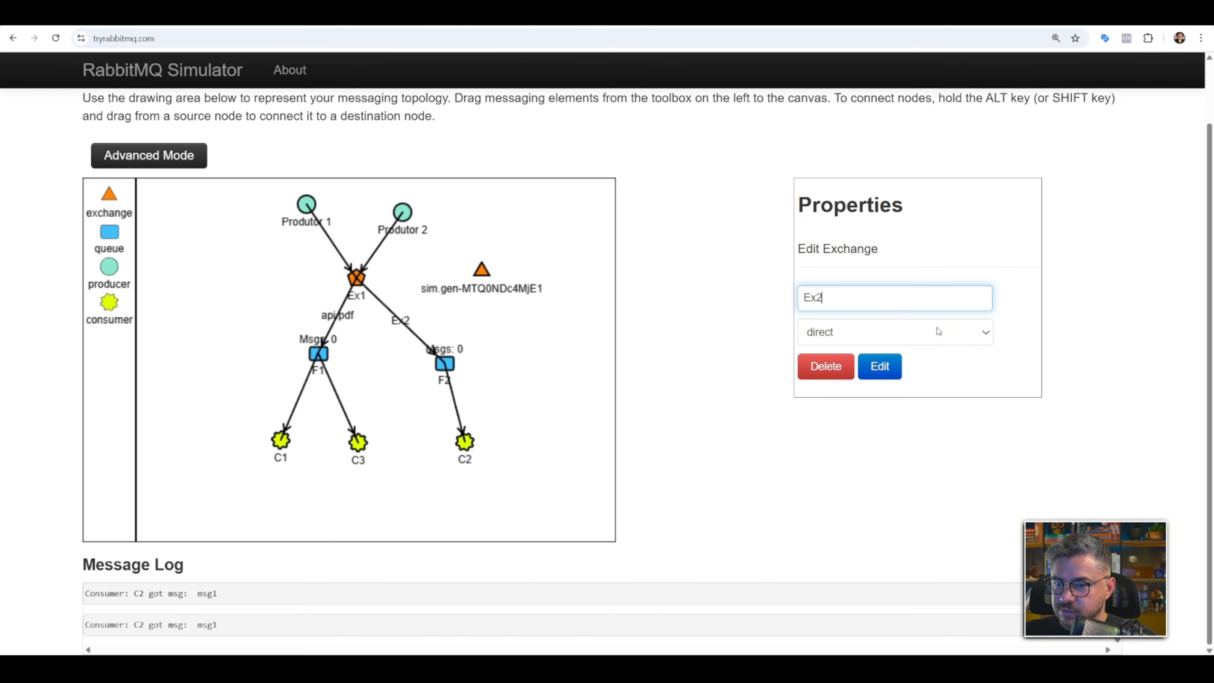
left_click(922, 339)
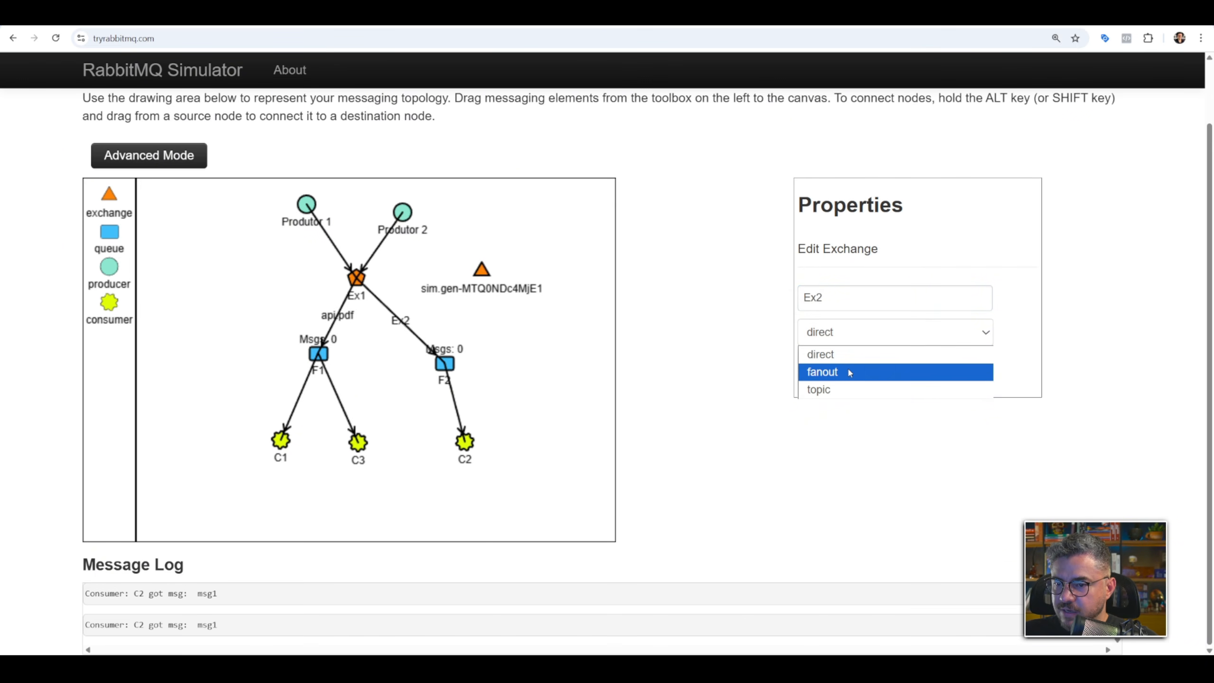
left_click(842, 388)
left_click(881, 367)
left_click_drag(484, 274, 444, 362)
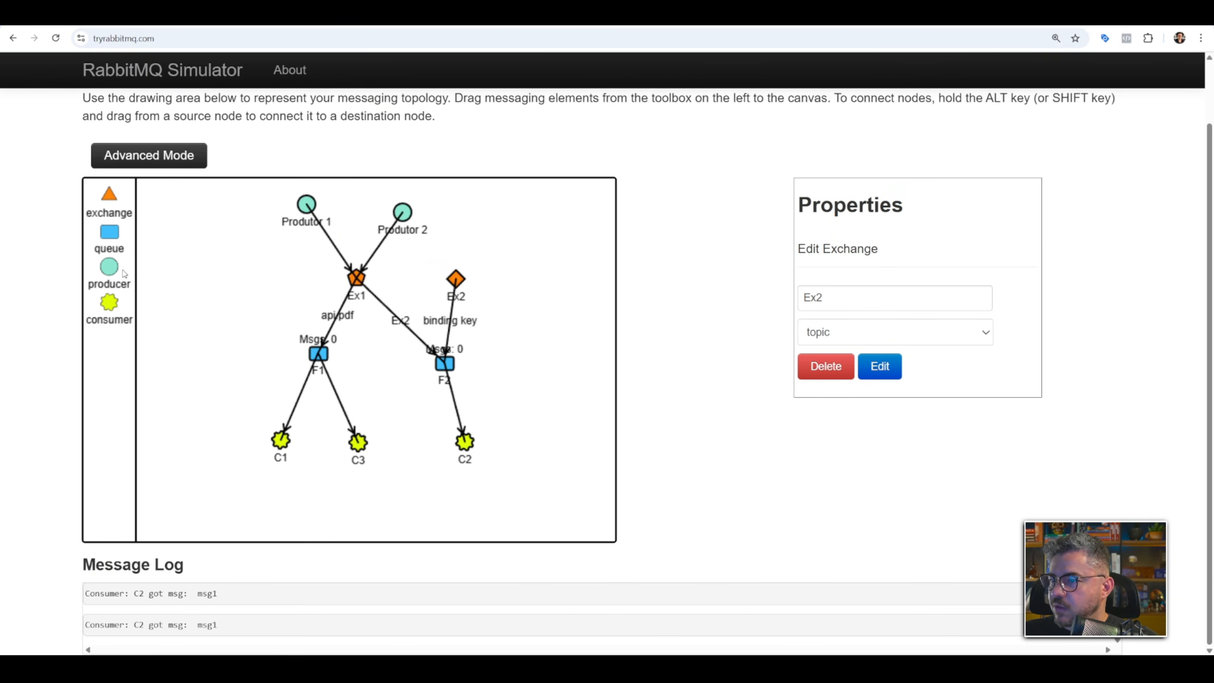
Add a third producer named Prod3 above Ex2 and connect it to Ex2.
left_click_drag(124, 274, 465, 218)
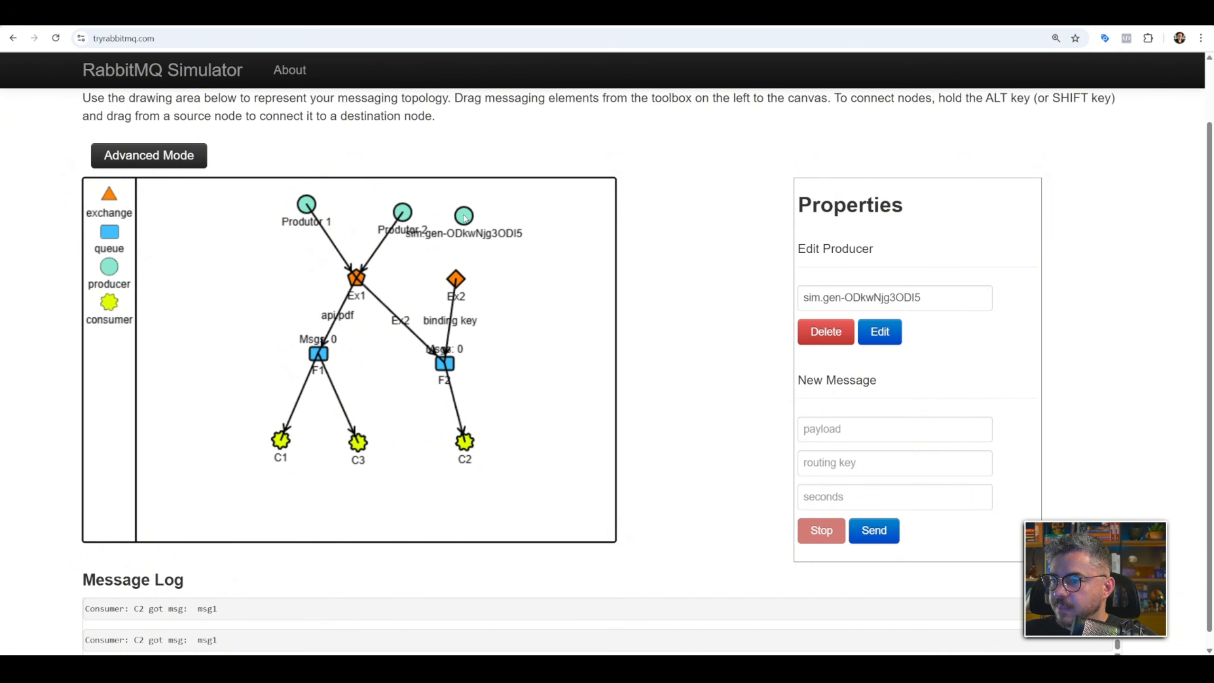
triple_click(840, 294)
type("Prod3")
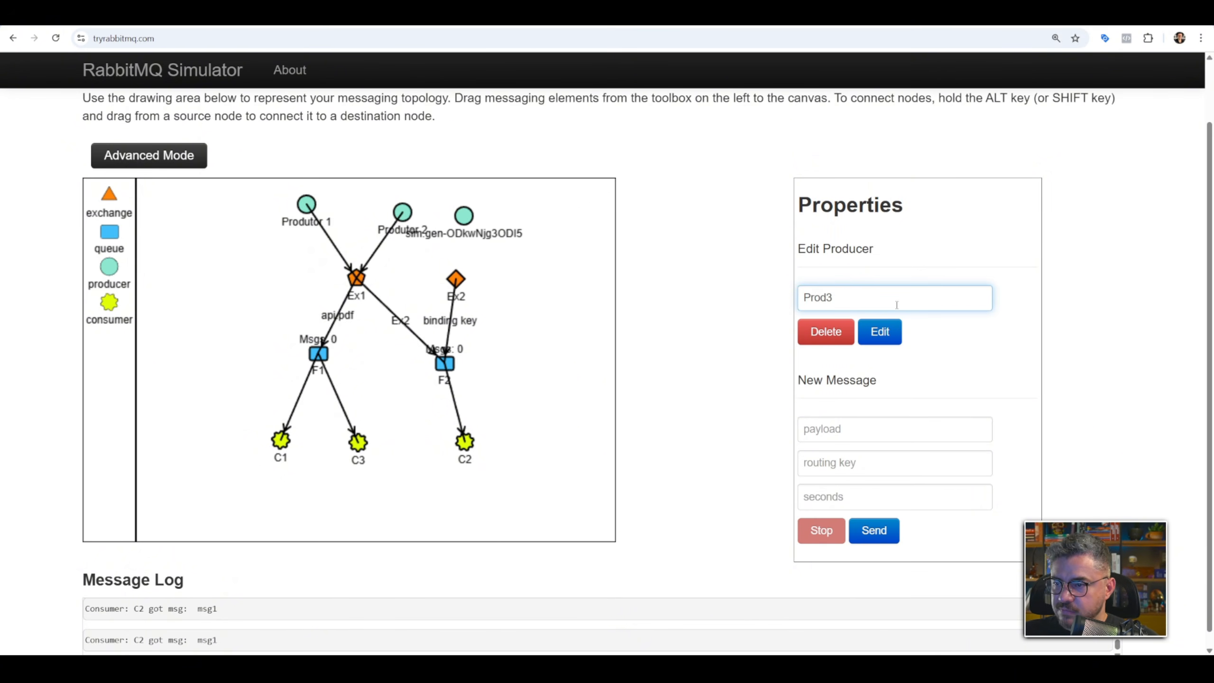
left_click(879, 332)
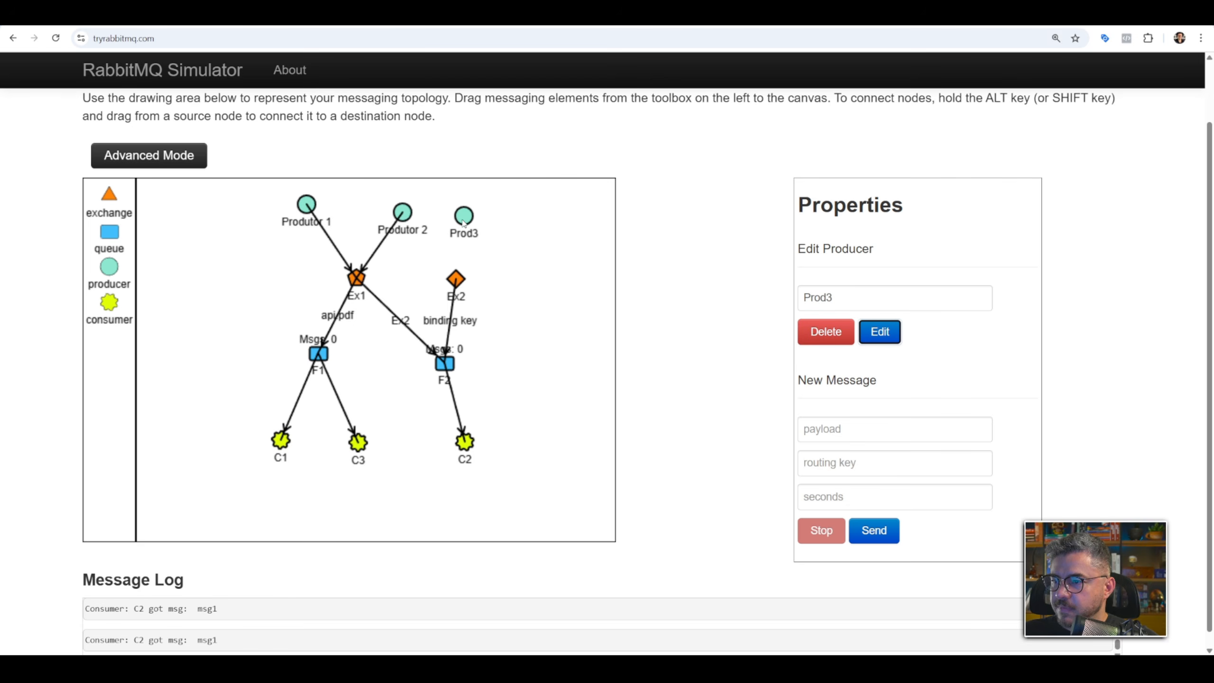
mouse_move(465, 223)
left_mouse_down()
mouse_move(494, 220)
mouse_move(463, 280)
mouse_move(474, 286)
left_mouse_up()
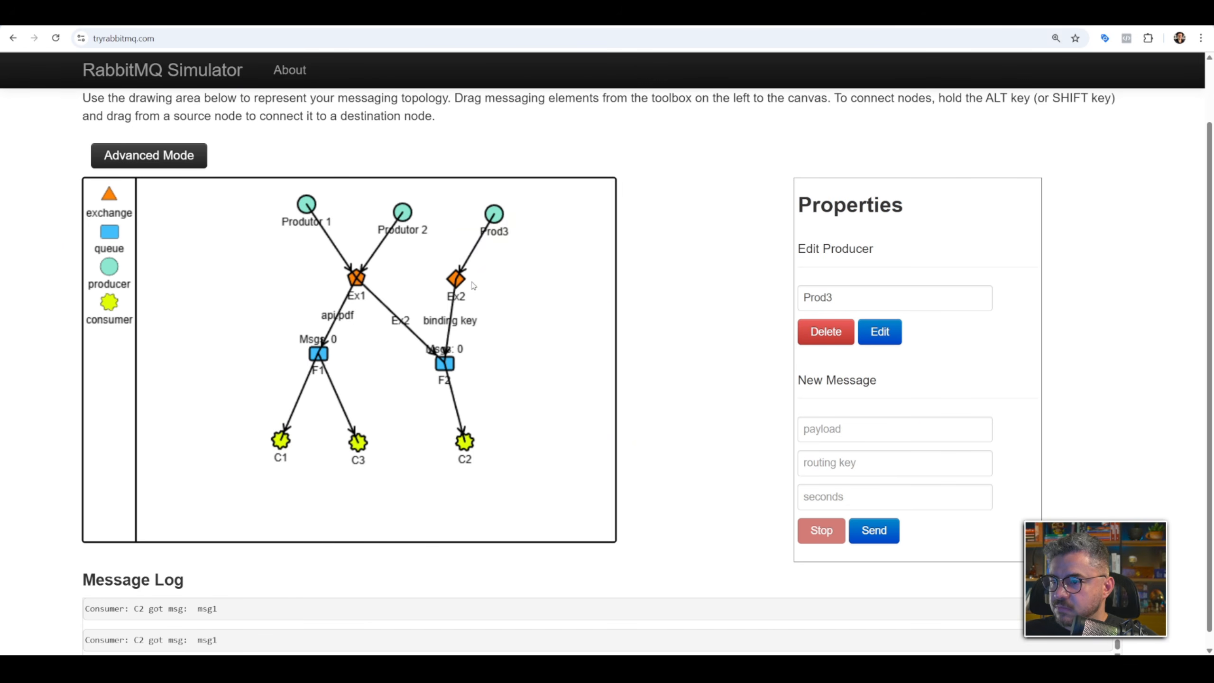
Move queue F2 directly below Ex2 and set the binding key between Ex2 and F2 to api.*.
left_click_drag(446, 366, 460, 370)
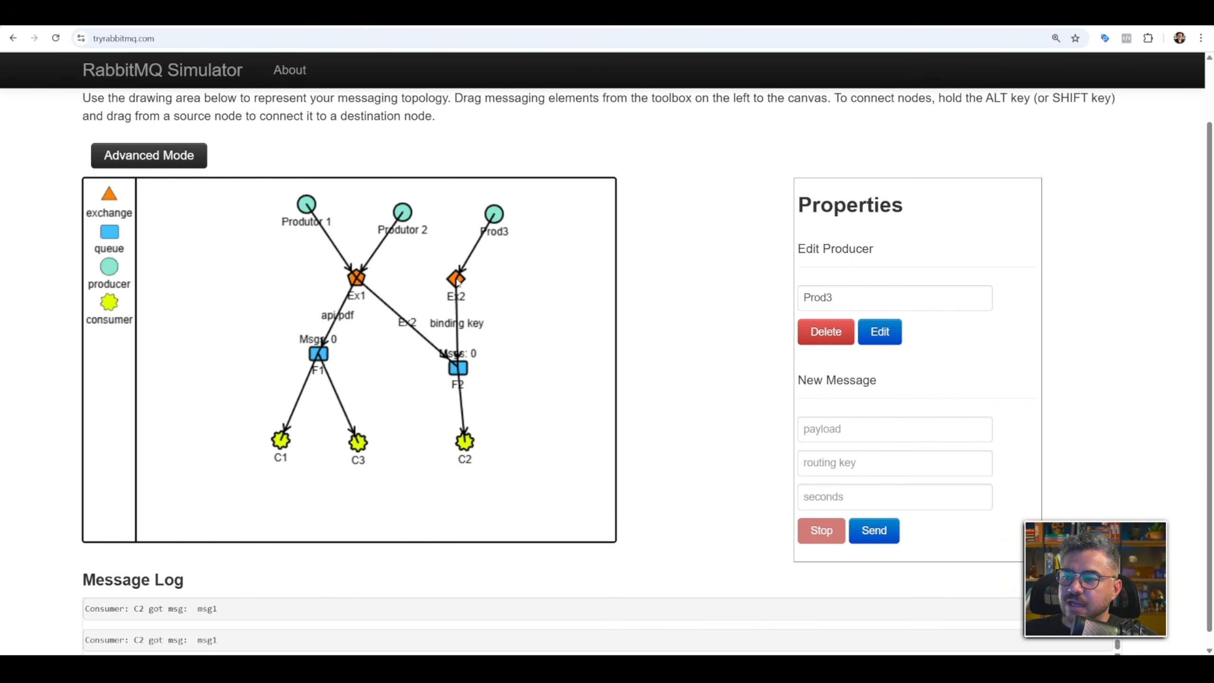
left_click(472, 326)
left_click(902, 299)
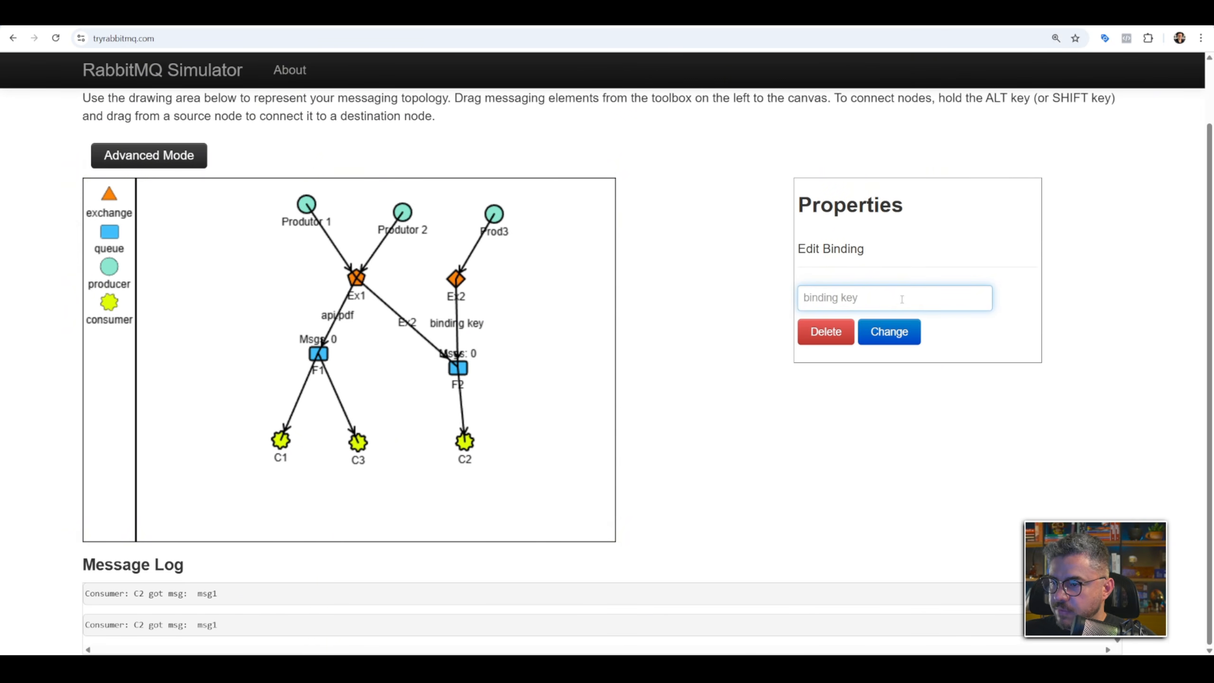
type("4")
key("BackSpace")
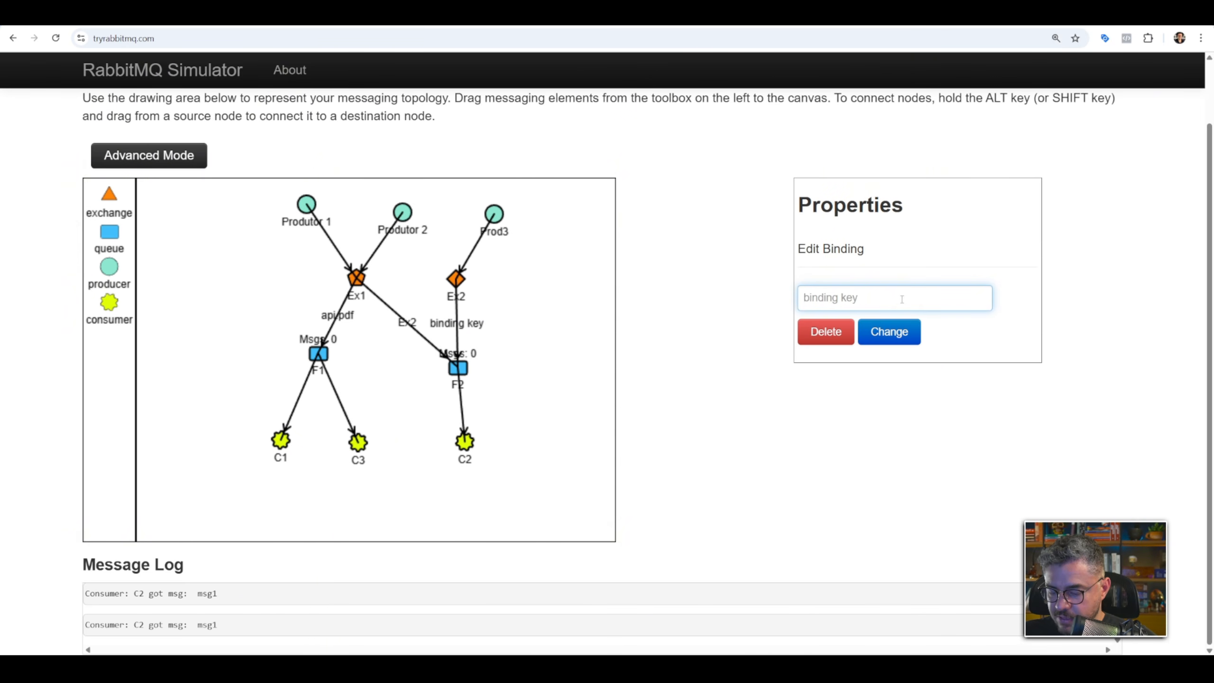
type("#")
key("BackSpace")
type("api.*")
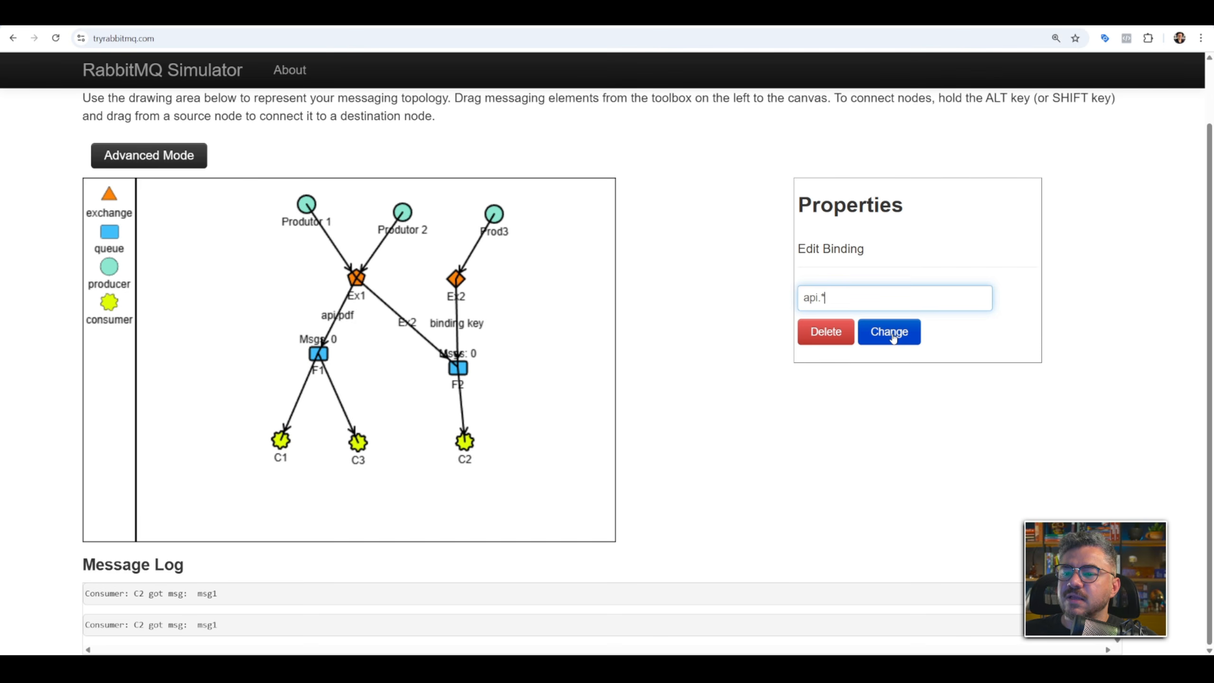
left_click(892, 335)
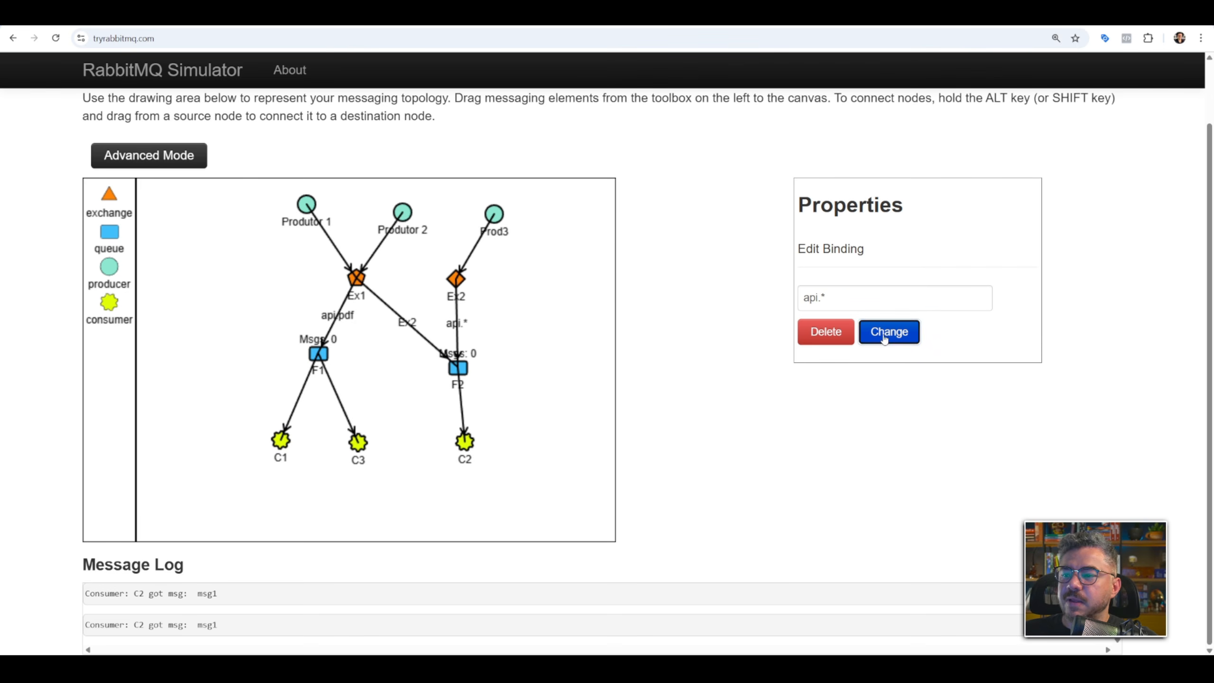
Restore the binding key between Ex1 and queue F2 to api.imagem.
left_click(407, 324)
double_click(889, 298)
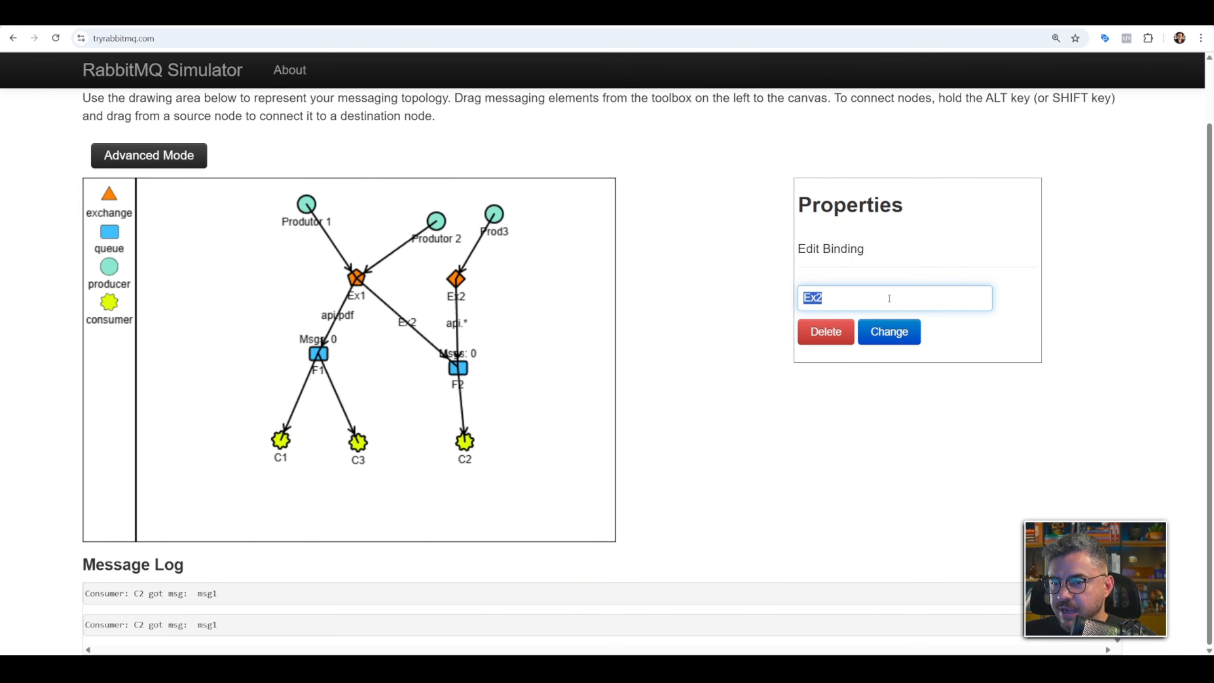
type("api.imagem")
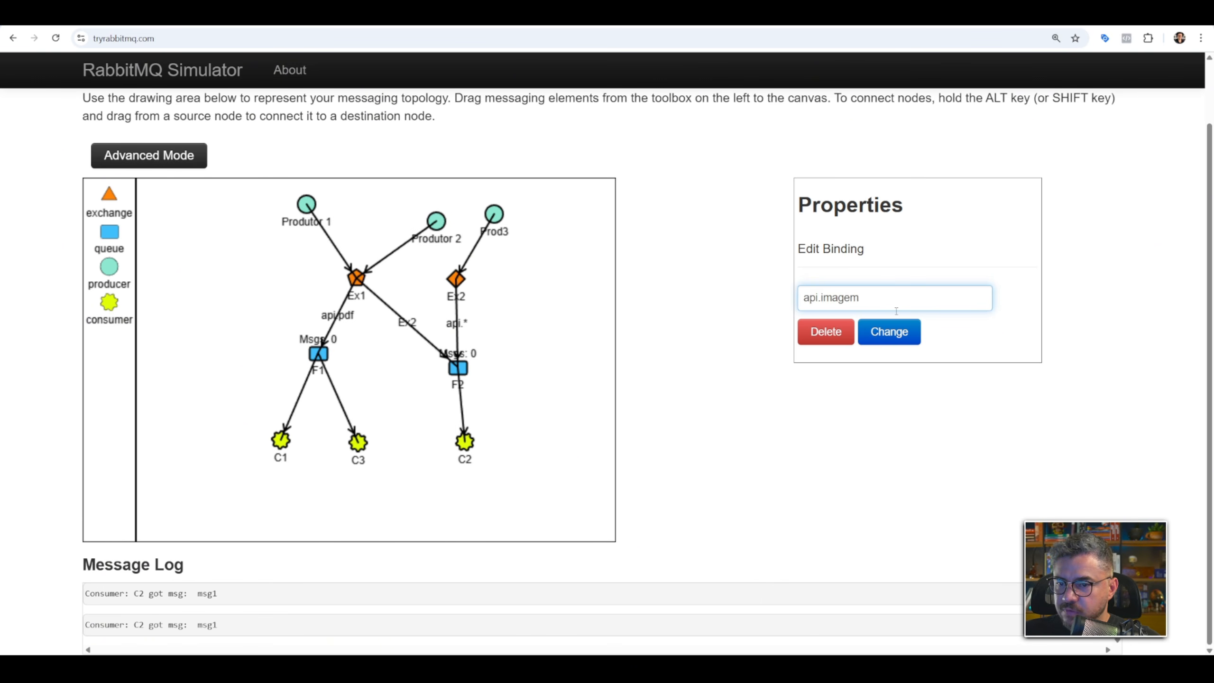
left_click(888, 332)
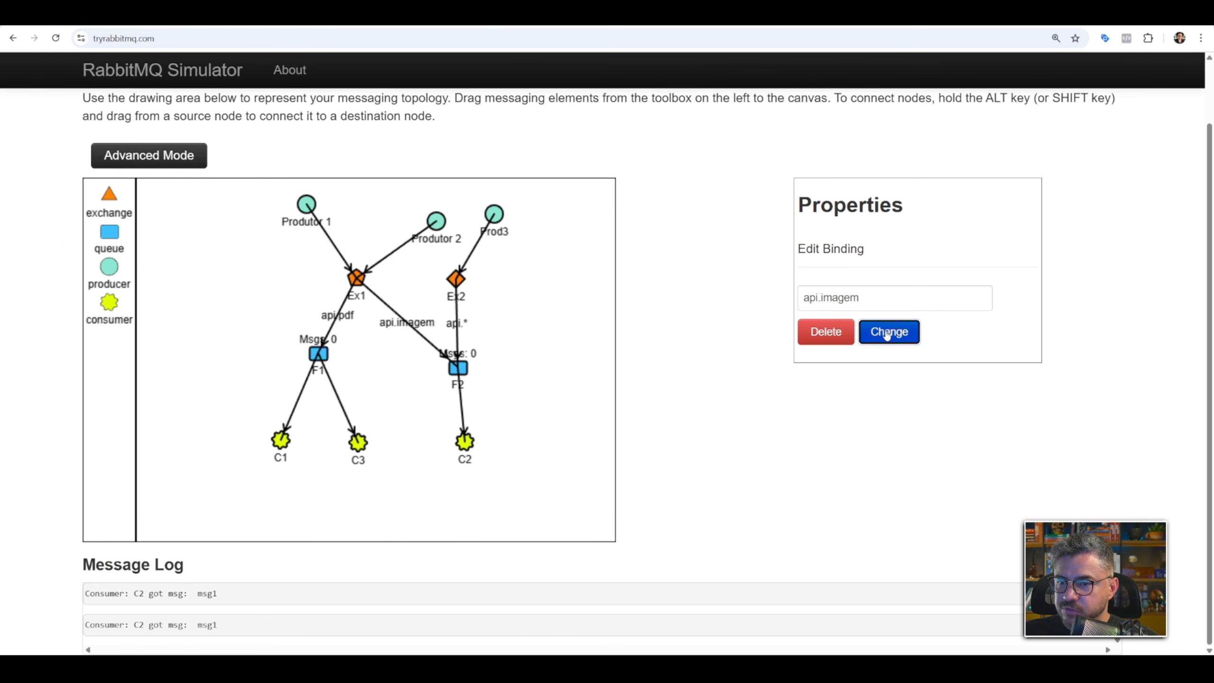
Spread the producers across the canvas, with Produtor 1 farther out, Produtor 2 above Ex1, and Prod3 slightly nearer Ex2.
left_click_drag(469, 234, 400, 191)
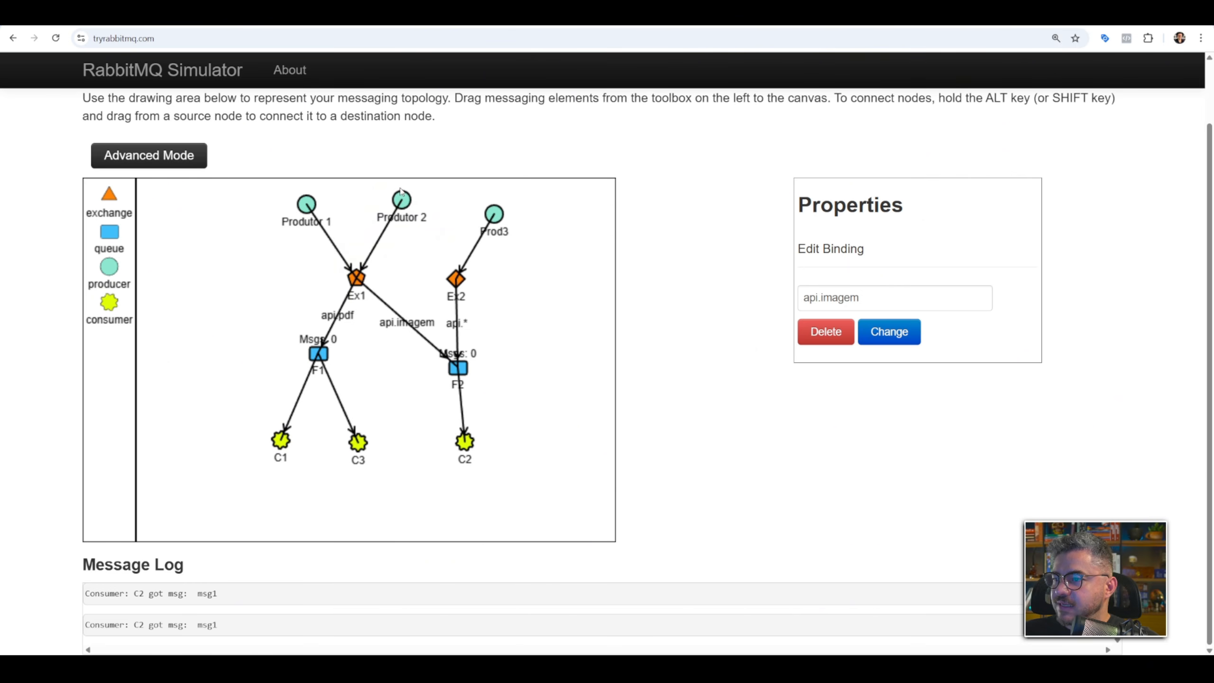
left_click_drag(302, 205, 290, 204)
left_click_drag(497, 217, 488, 216)
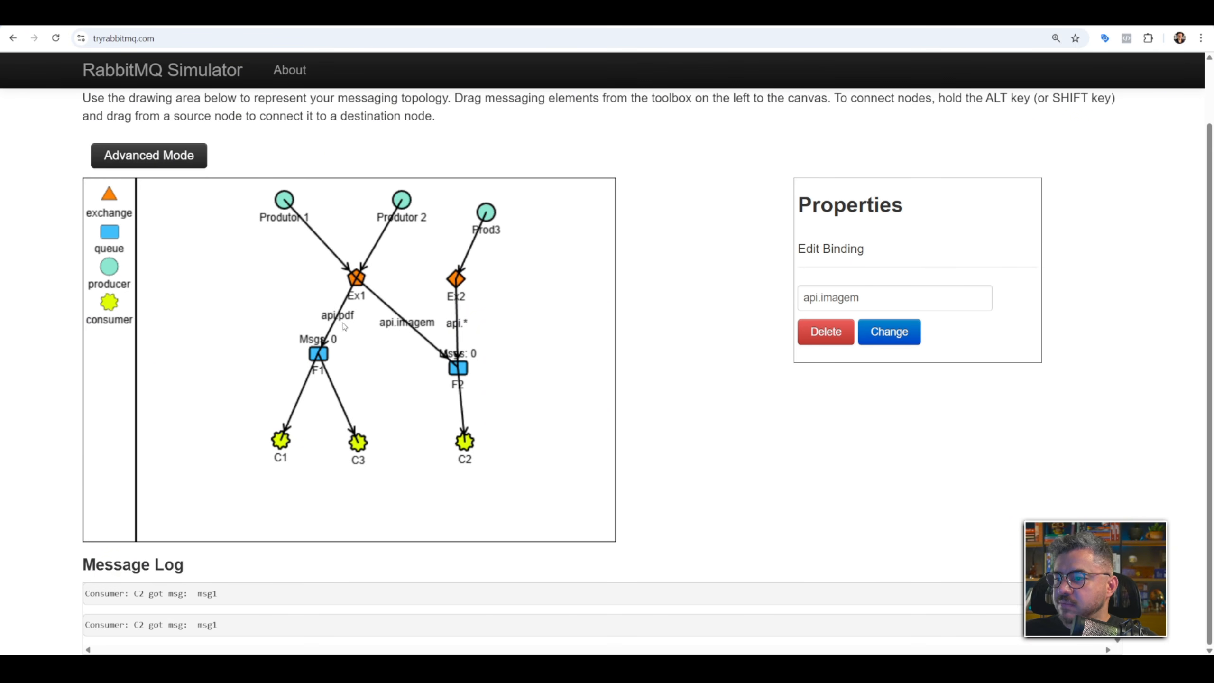
Send payload msg3 from Prod3 with routing key api.audio, repeating every 2 seconds.
left_click(486, 212)
left_click(841, 421)
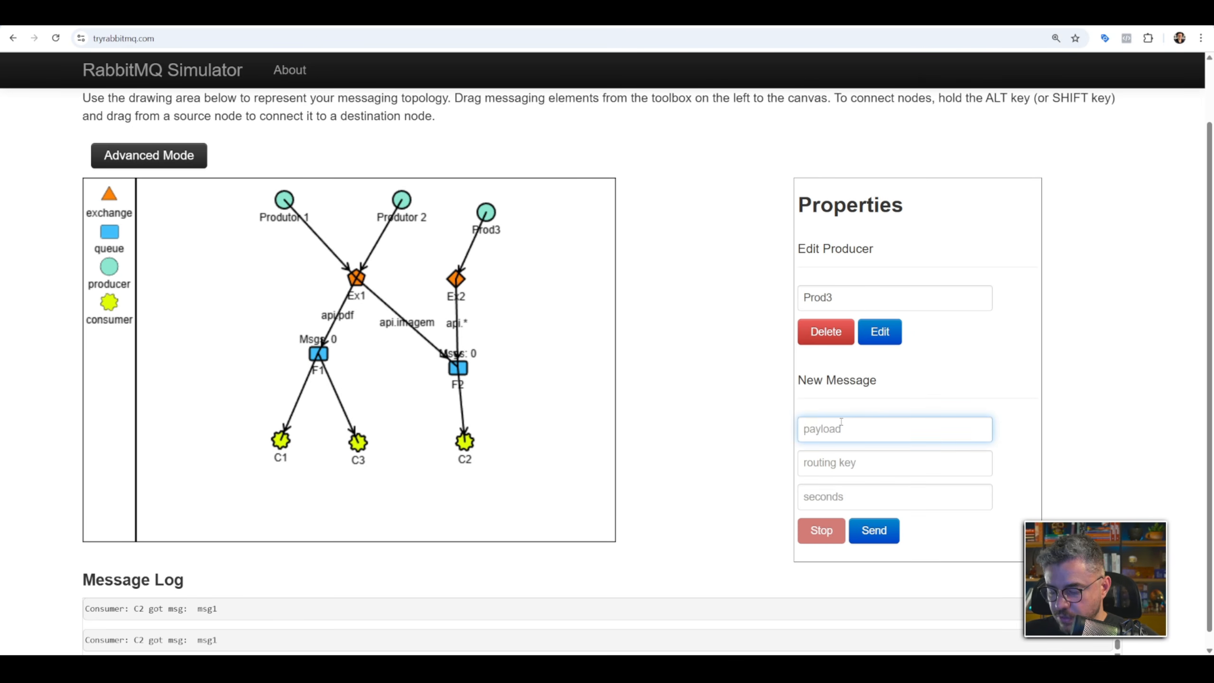
type("msg3")
left_click(862, 467)
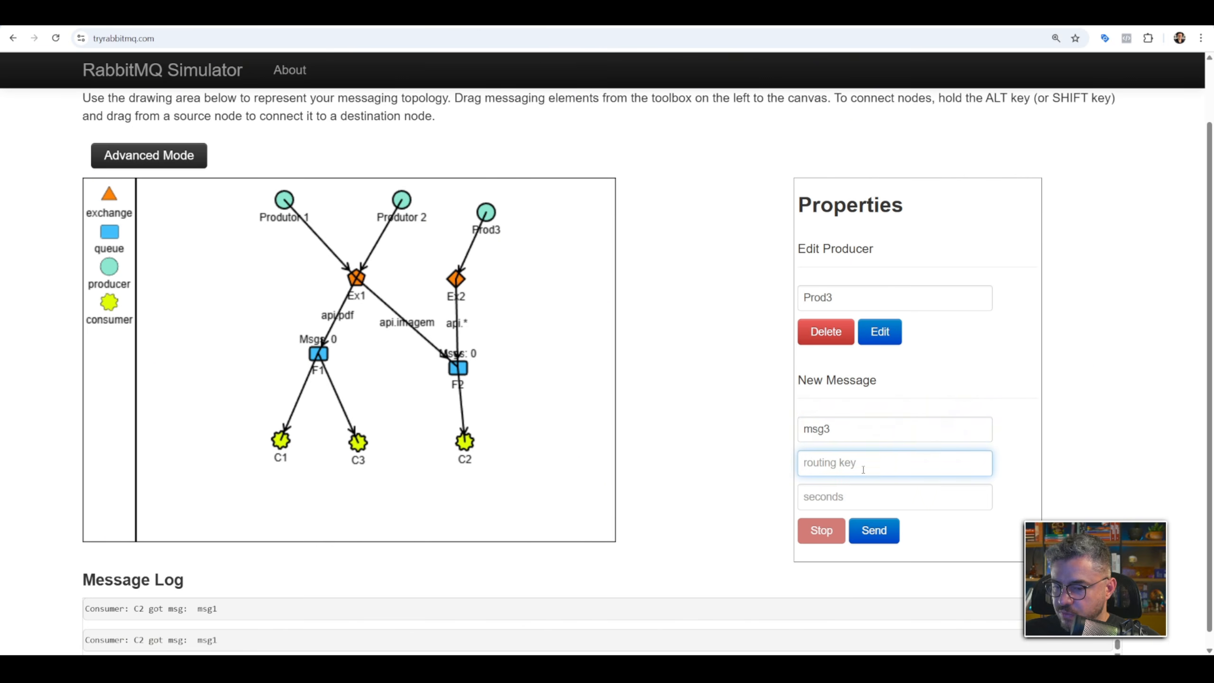
type("pdf")
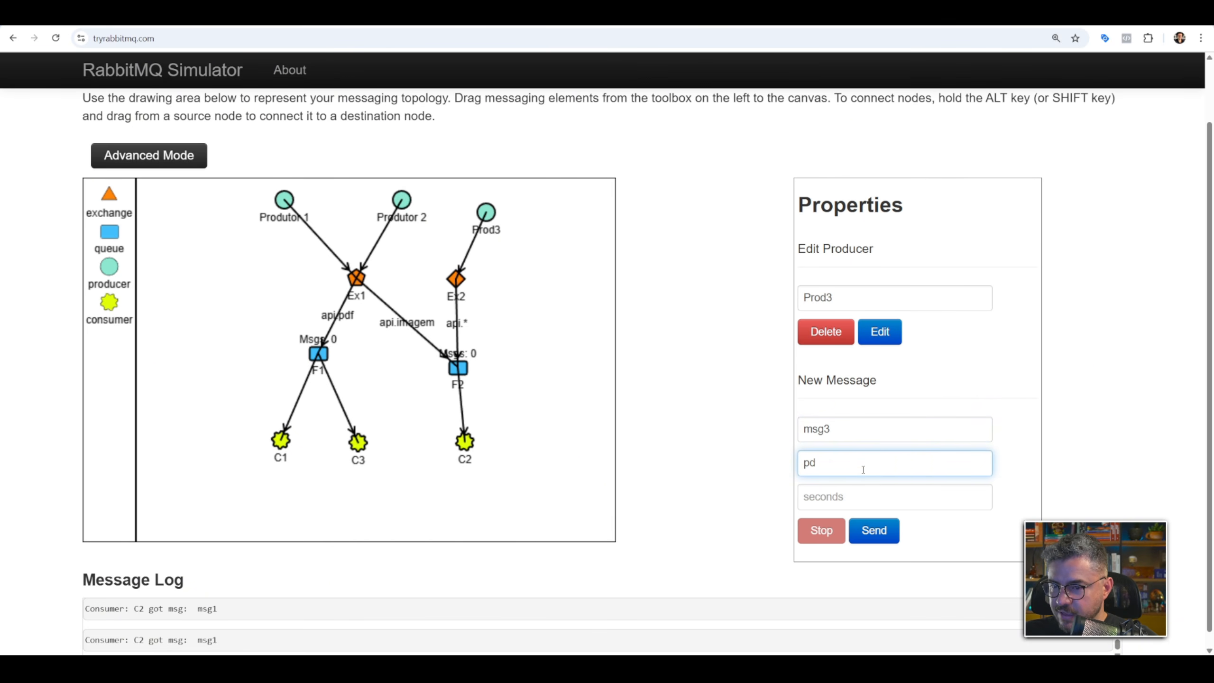
key("BackSpace")
key("BackSpace")
type("api.audio")
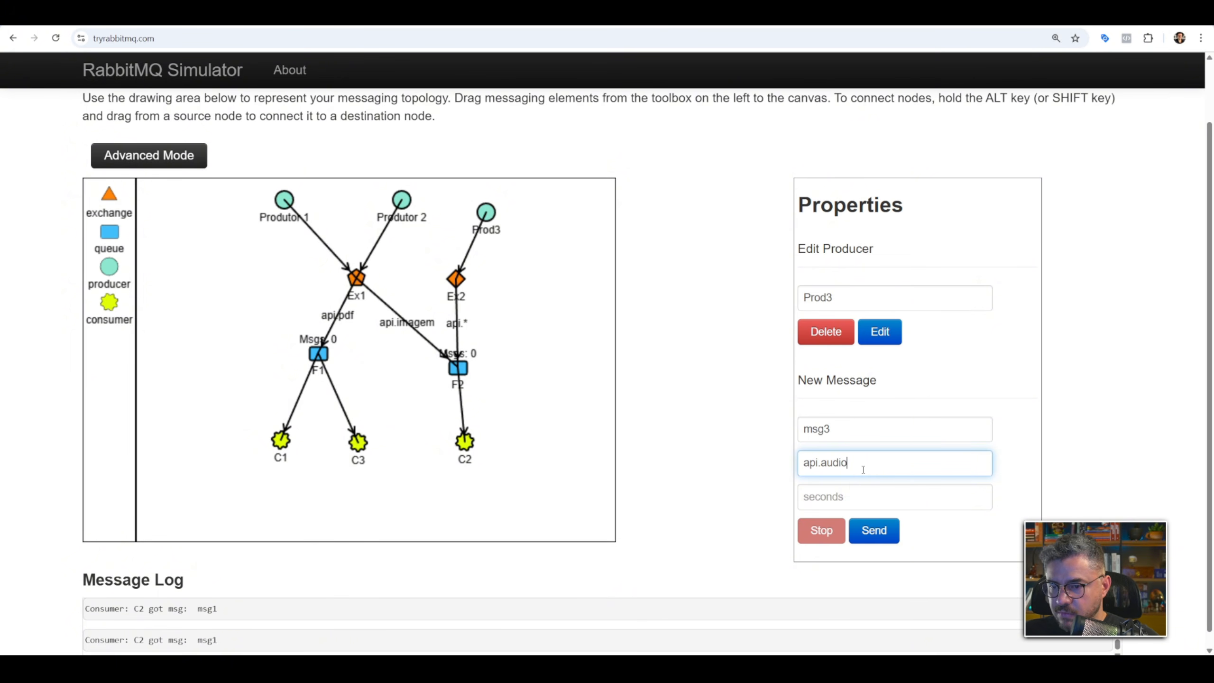
left_click(852, 487)
type("2")
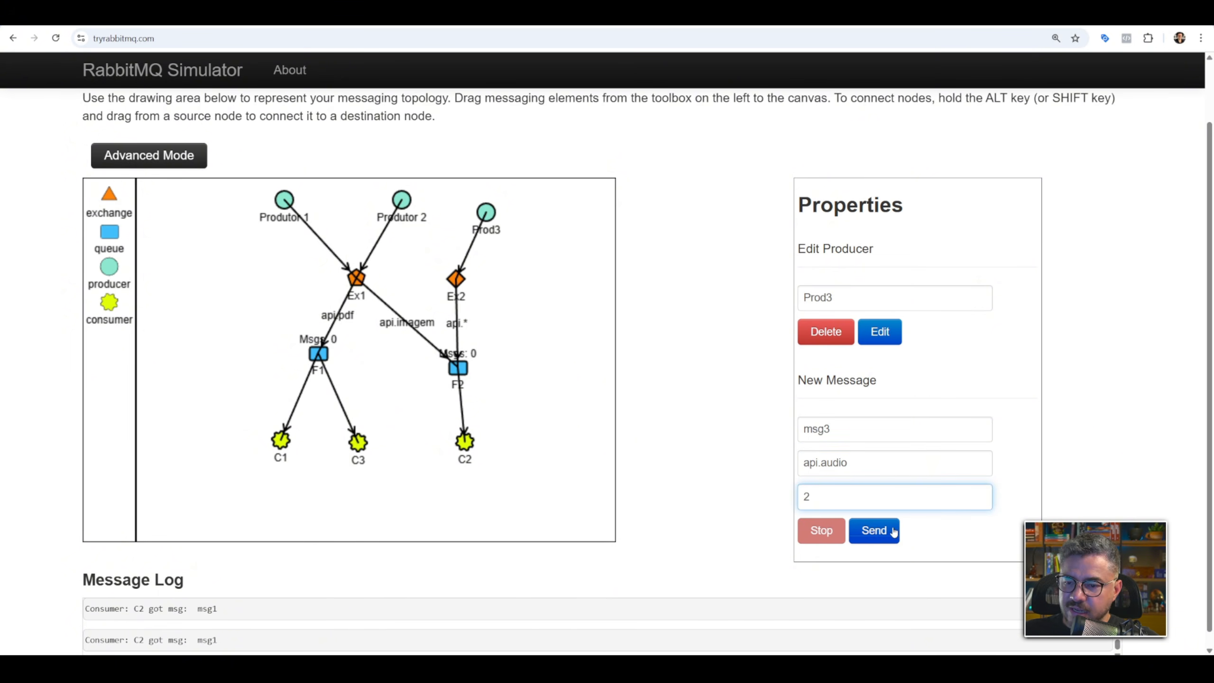
left_click(876, 531)
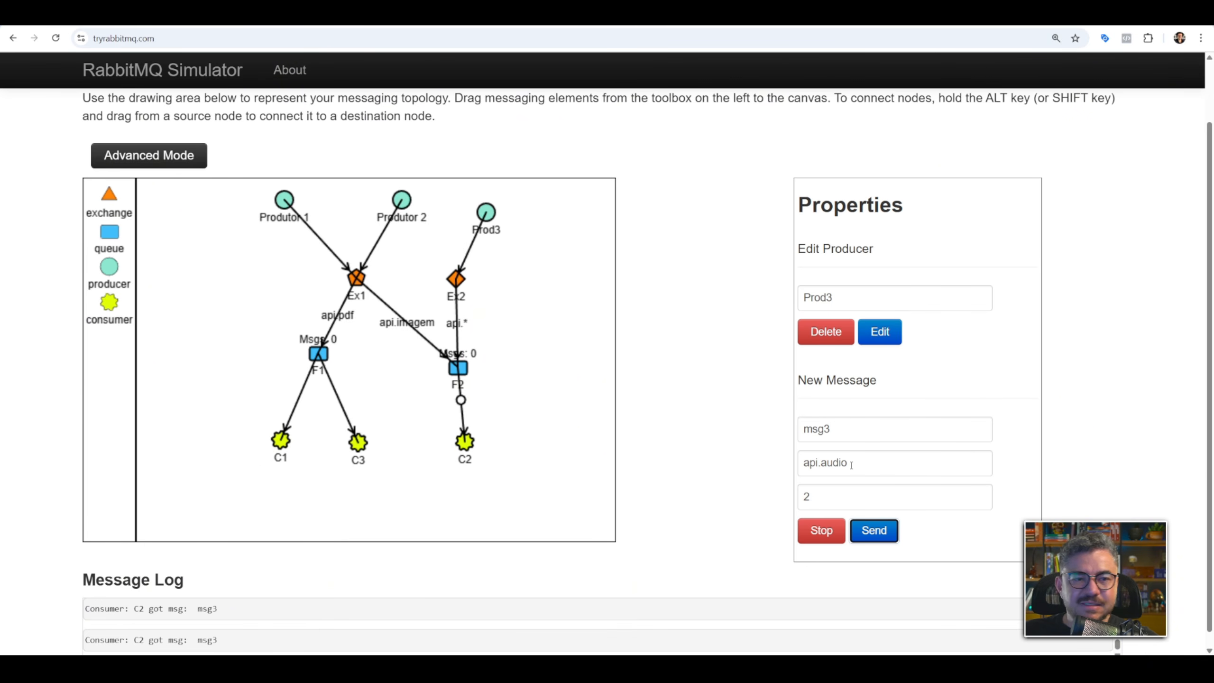
Send msg2 from Produtor 2 with routing key pdf and msg1 from Produtor 1 with routing key imagem, each repeating every 2 seconds.
left_click(402, 201)
left_click(832, 497)
type("2")
left_click(874, 530)
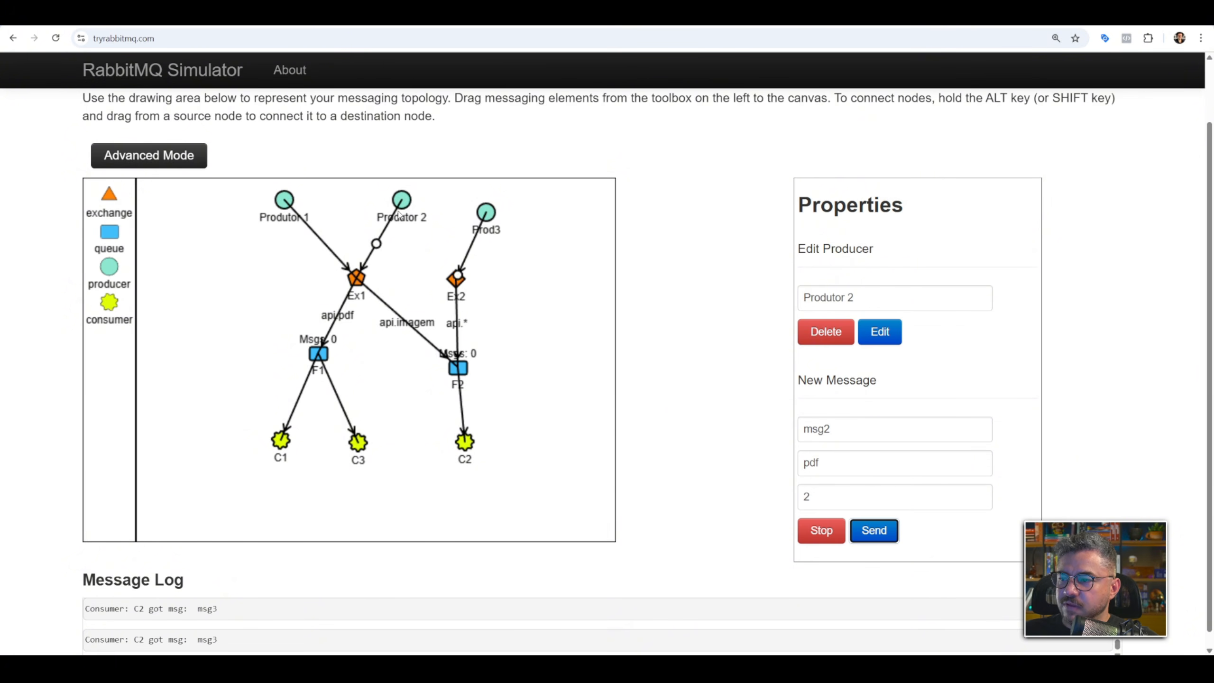
left_click(286, 204)
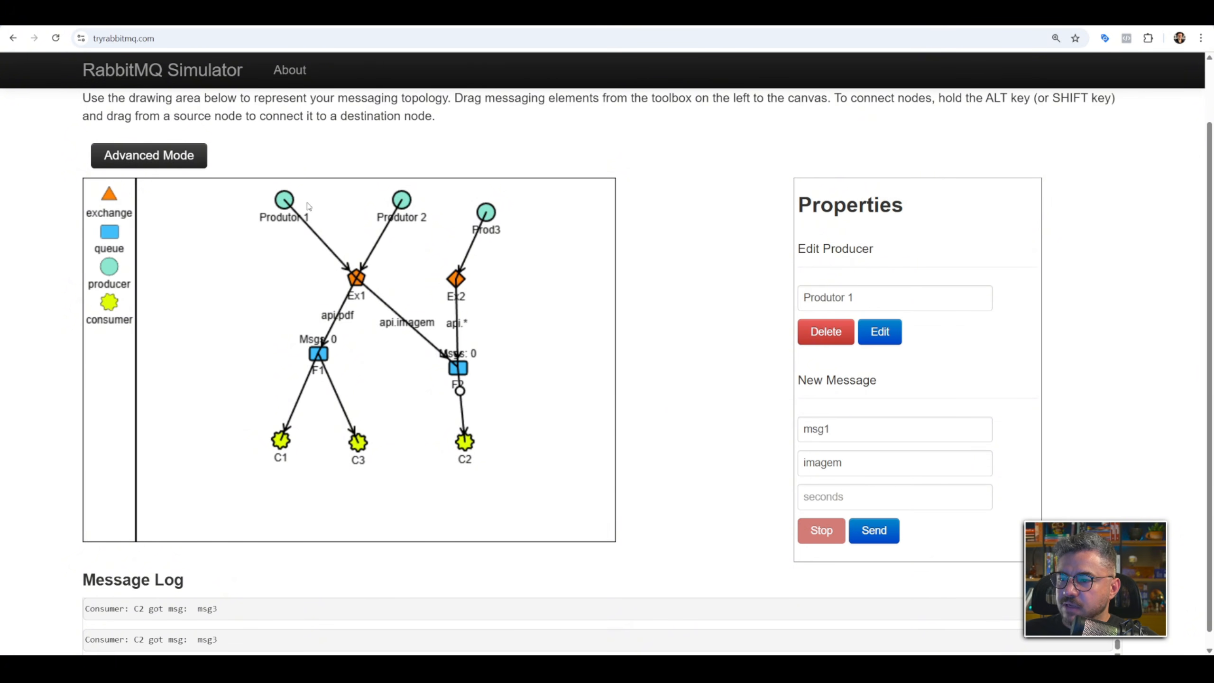
left_click(836, 497)
type("2")
left_click(873, 530)
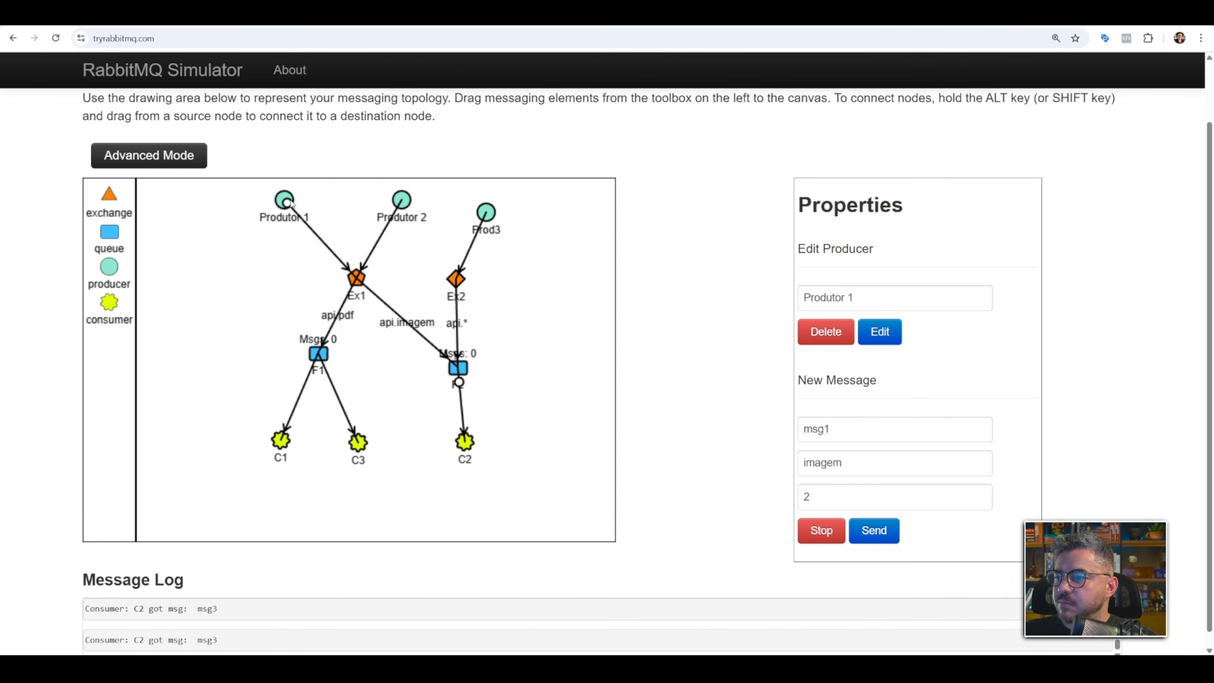
Stop Produtor 1's repeating message, and send msg1 once with routing key api.imagem.
left_click(829, 533)
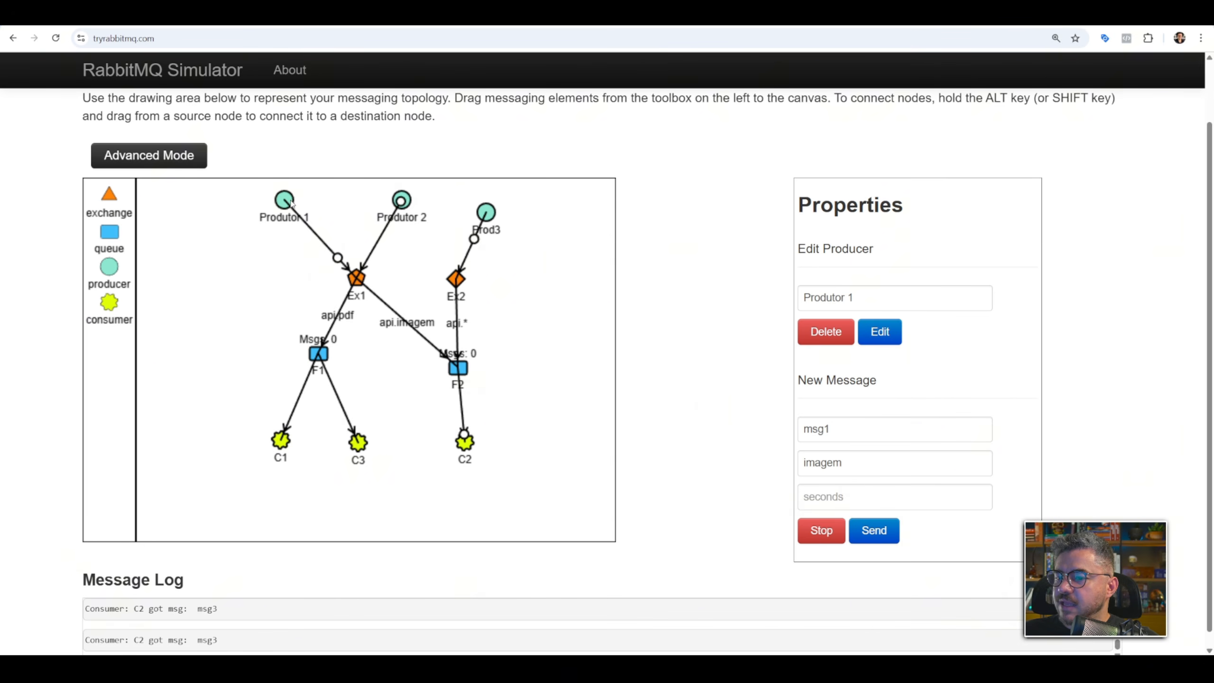
left_click(853, 458)
type("api.")
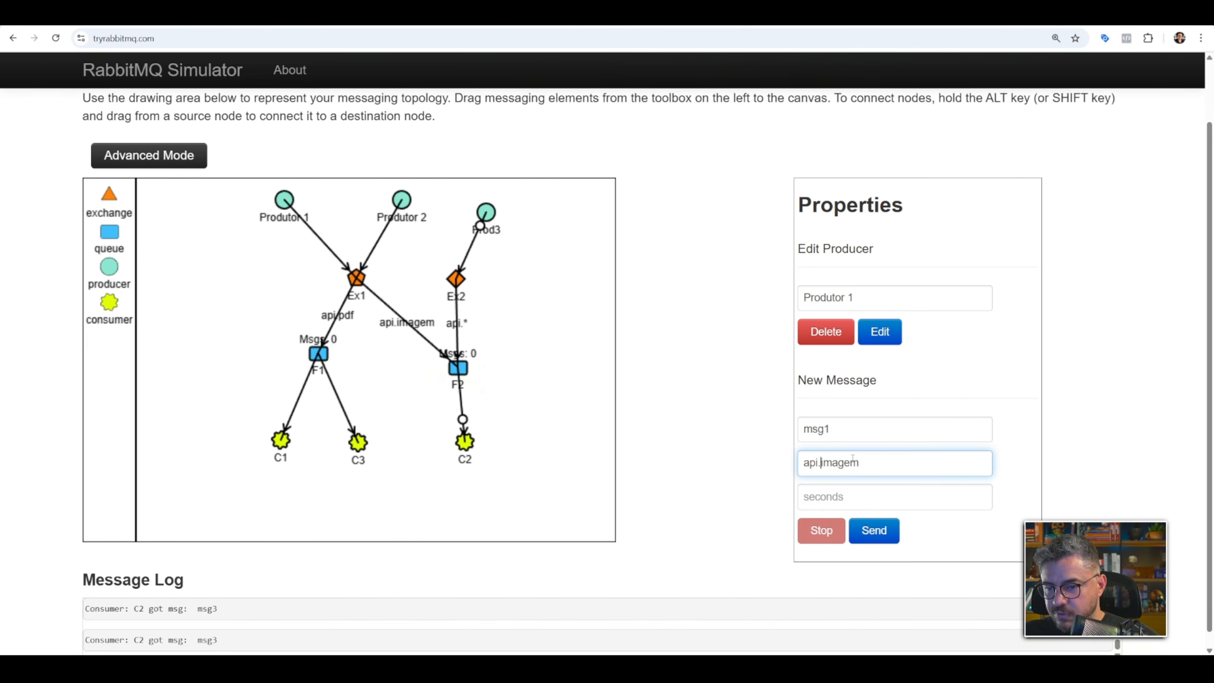
left_click(874, 530)
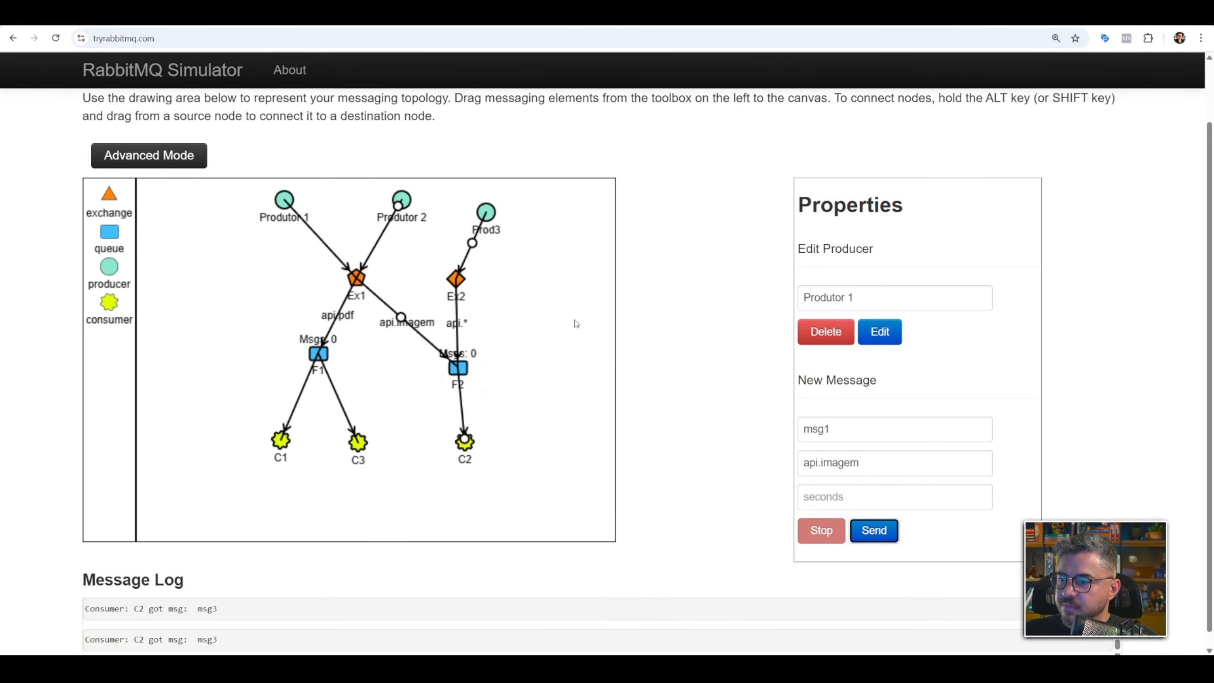
Stop Produtor 2's repeating message, and send msg2 once with routing key api.pdf.
left_click(401, 200)
left_click(816, 531)
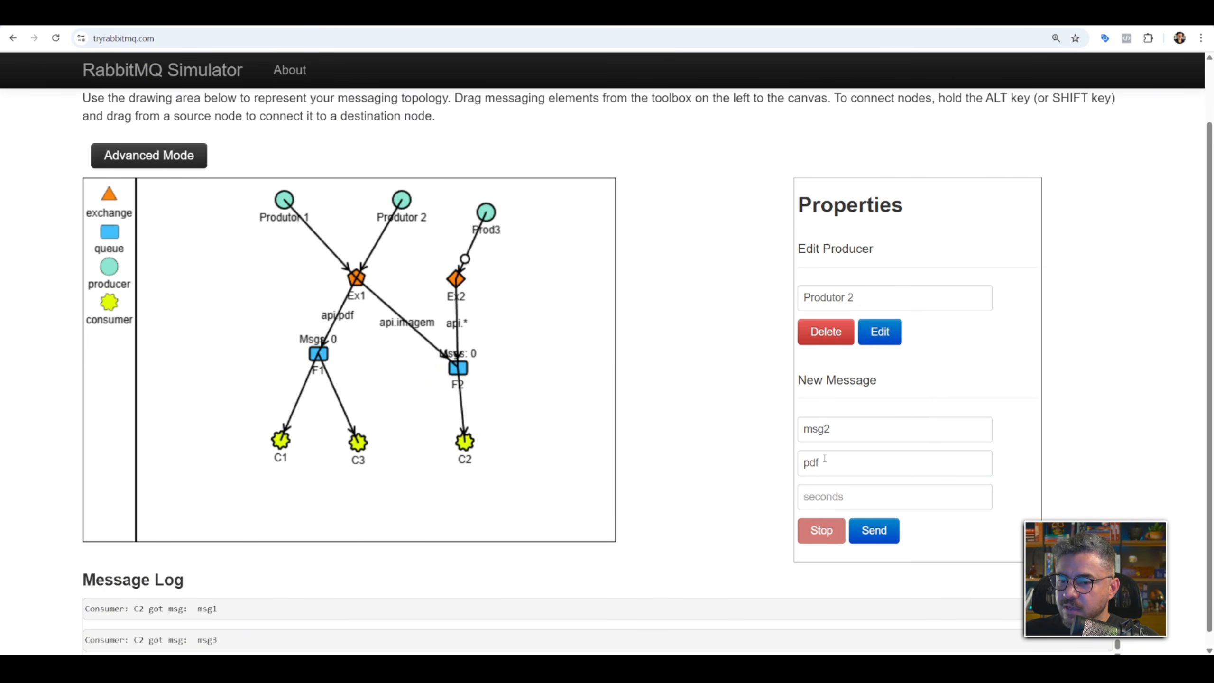
left_click(824, 459)
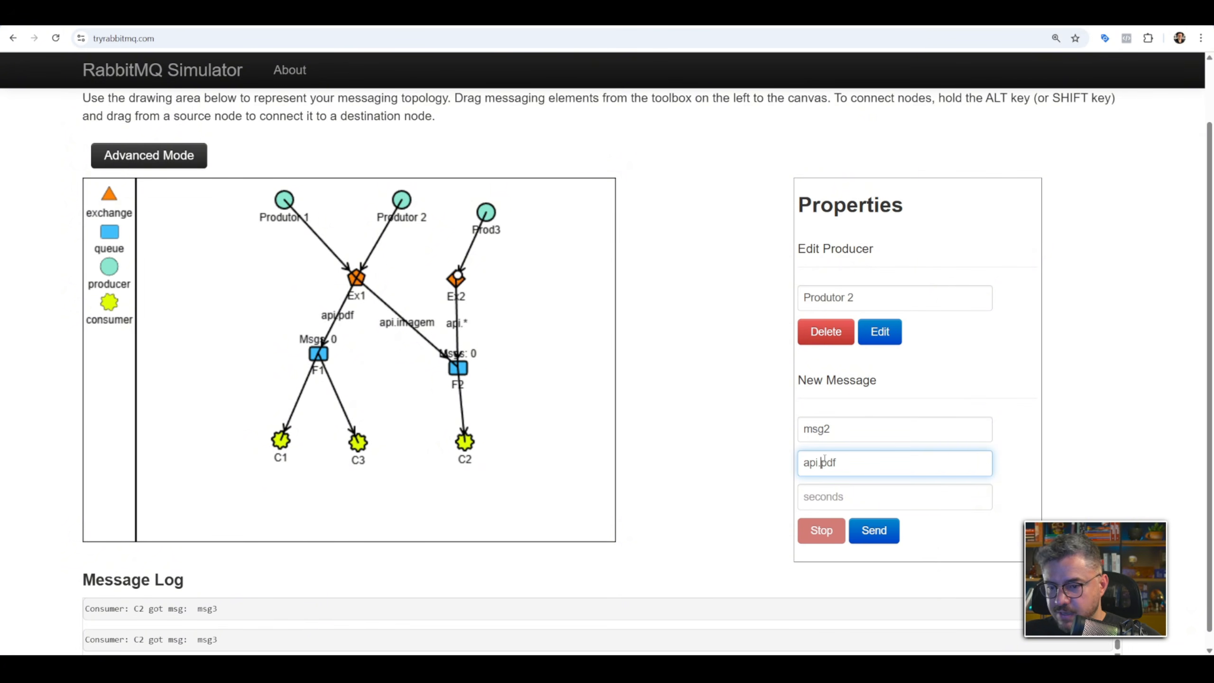
left_click(874, 531)
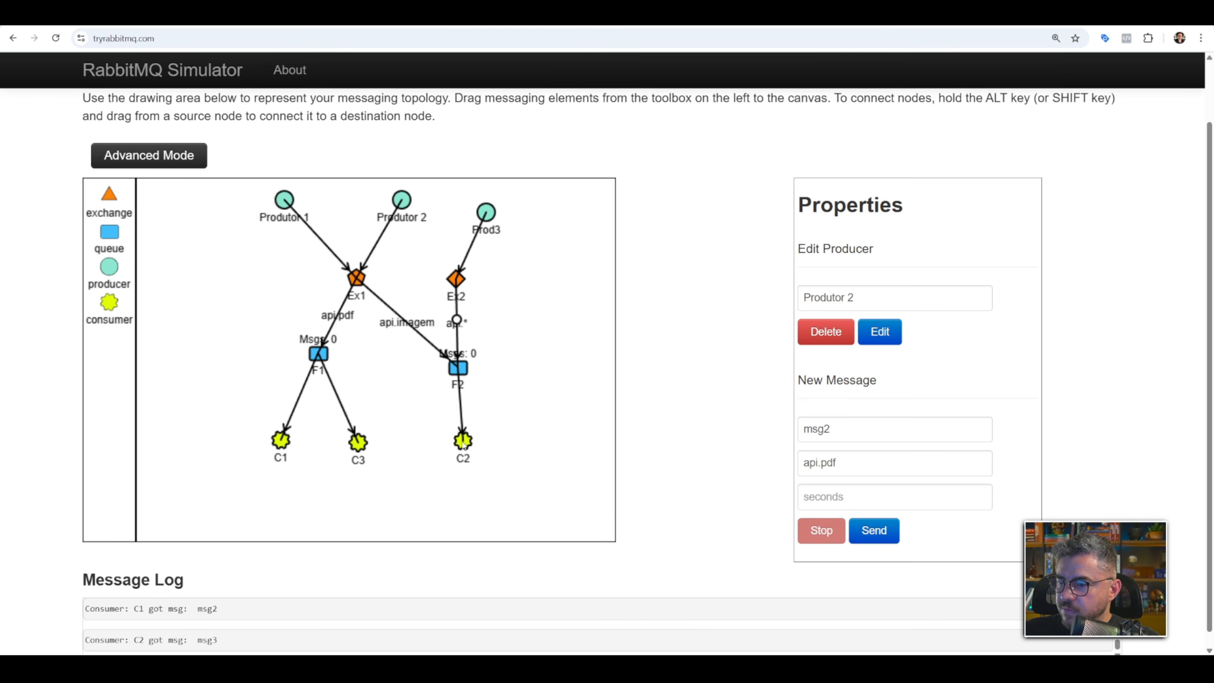
Connect consumer C2 to queue F1 as well, and shift C2 slightly away from C3.
left_click_drag(465, 441, 449, 446)
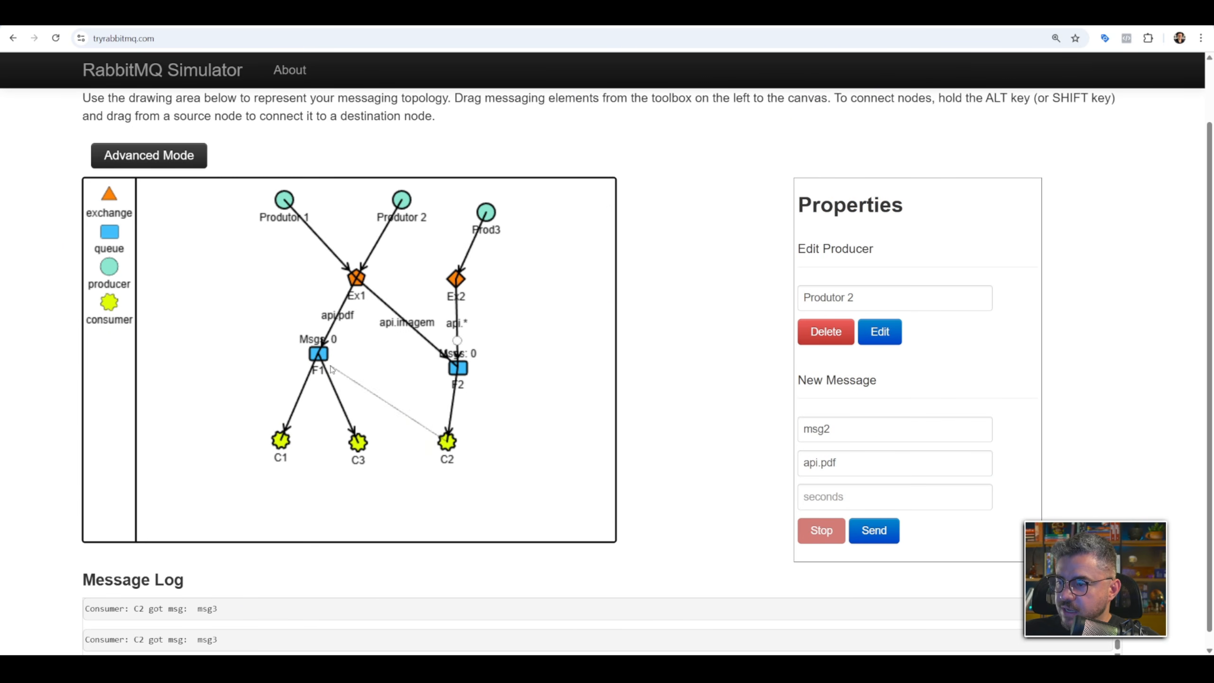
left_click_drag(331, 366, 319, 355)
left_click_drag(448, 442, 470, 448)
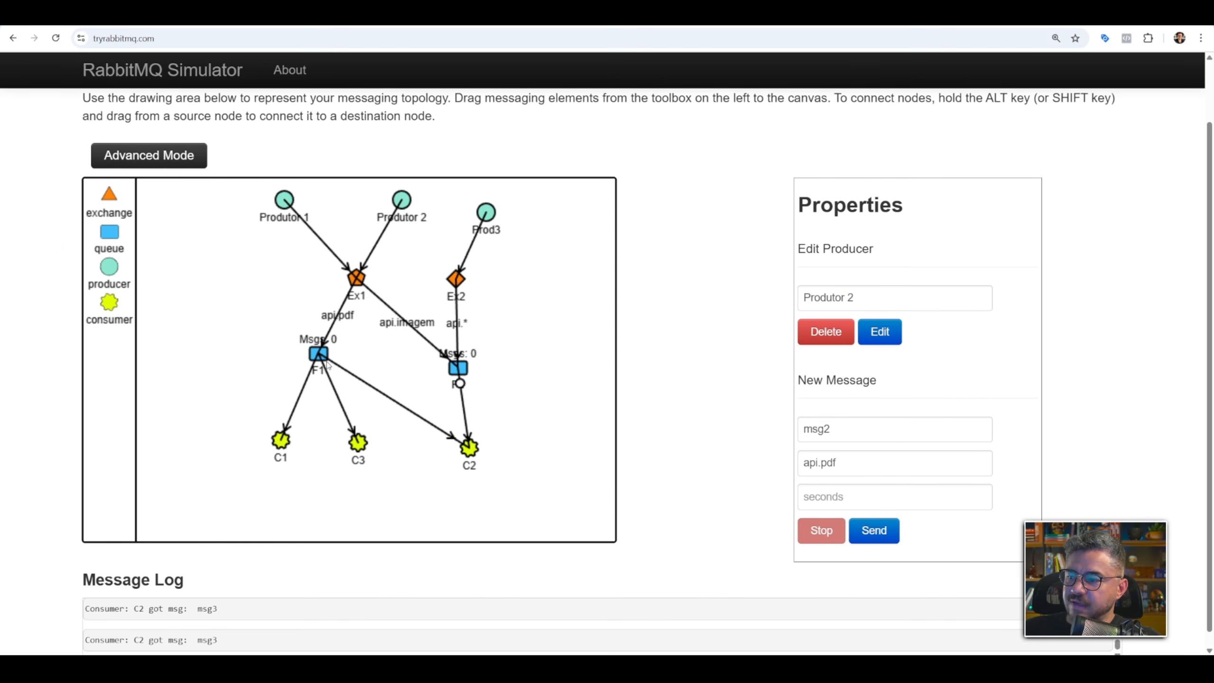
Send msg2 from Produtor 2 with routing key api.pdf, repeating every 2 seconds.
left_click(910, 493)
type("2")
left_click(873, 530)
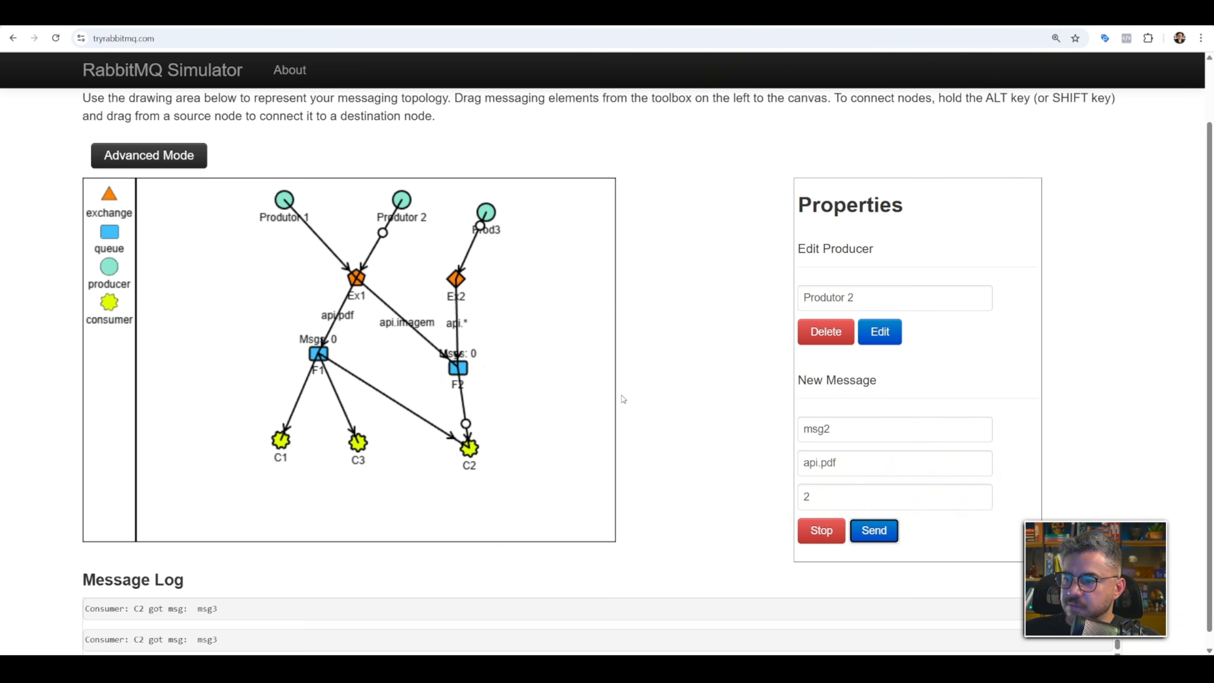
Nudge Produtor 1 toward Produtor 2, and send its msg1 with routing key api.imagem, repeating every 1 second.
left_click_drag(286, 203, 296, 201)
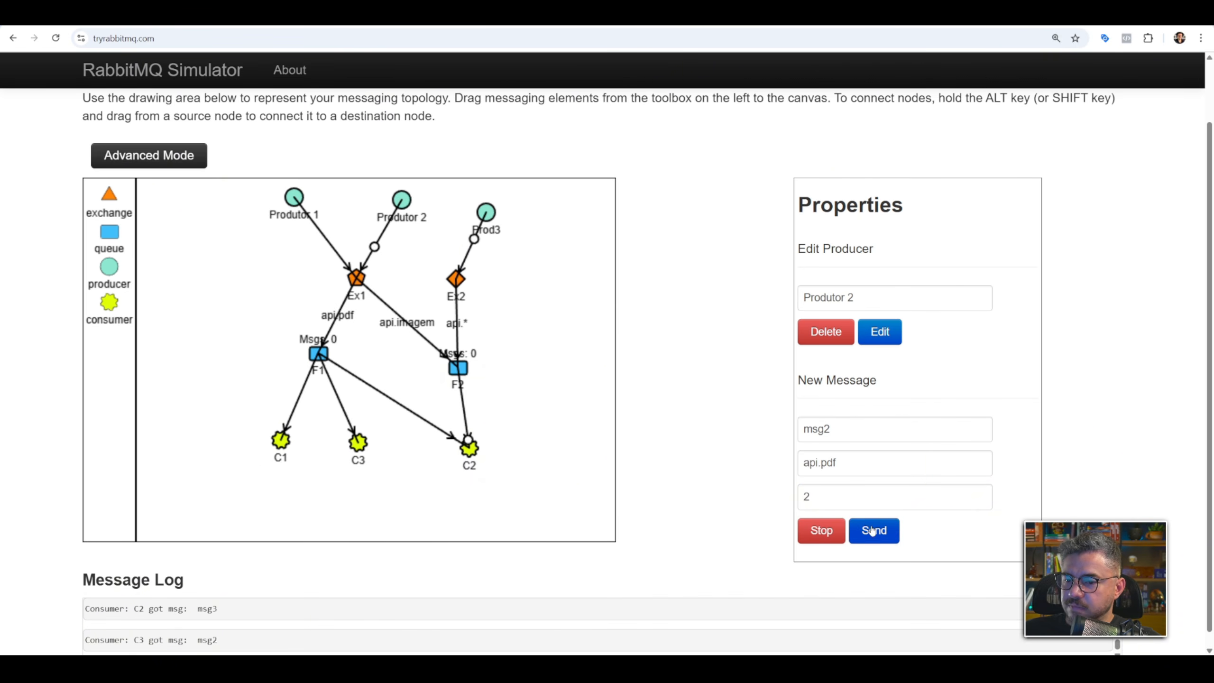
left_click(294, 197)
left_click(859, 497)
type("1")
left_click(871, 531)
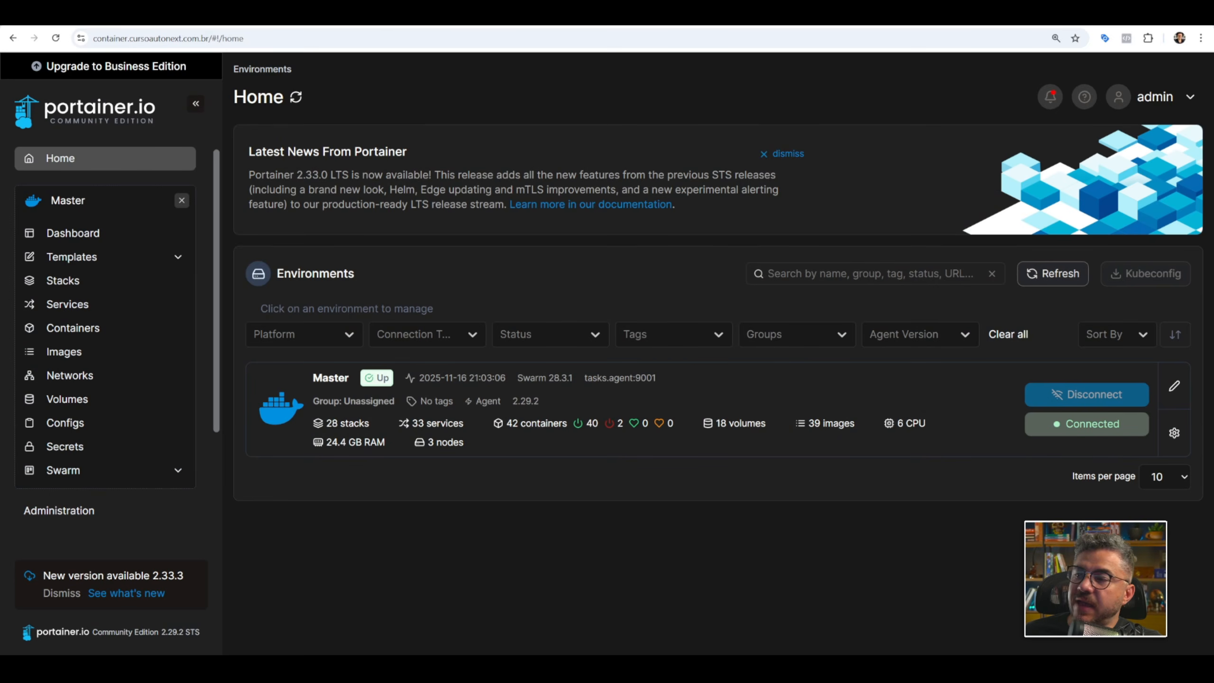
In Portainer, find the rabbitmq stack in the Master environment and open its compose file for editing.
left_click(320, 393)
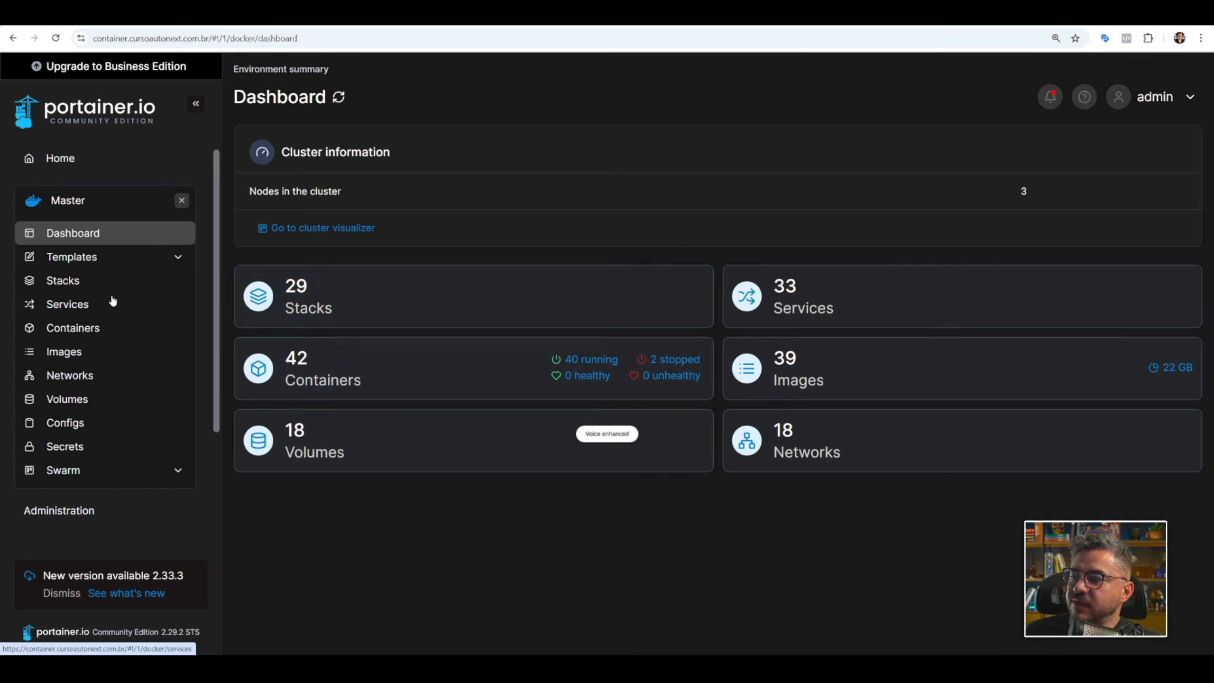
left_click(87, 287)
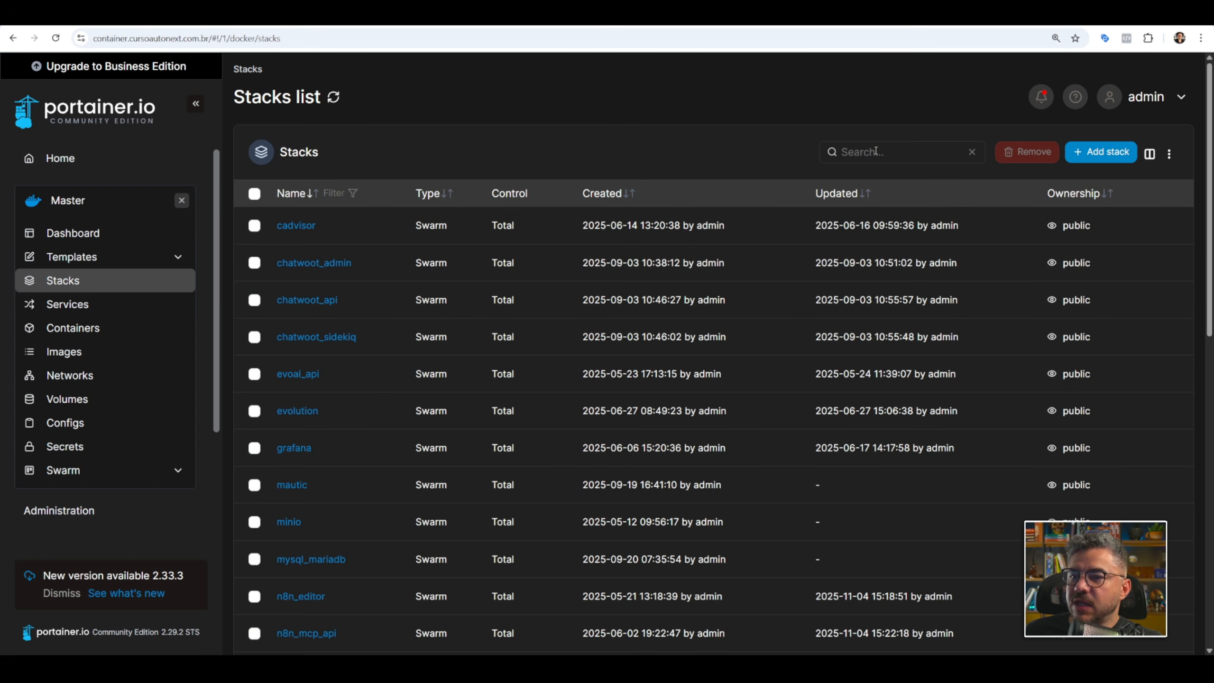
left_click(876, 151)
type("rab")
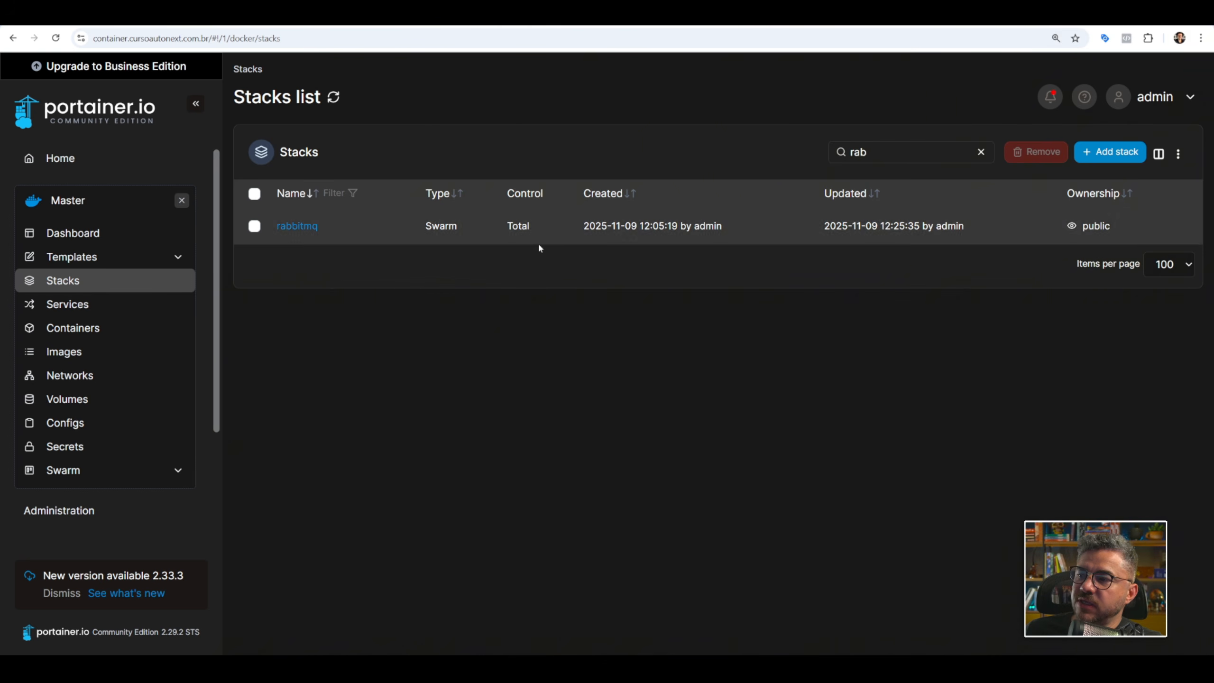
left_click(298, 226)
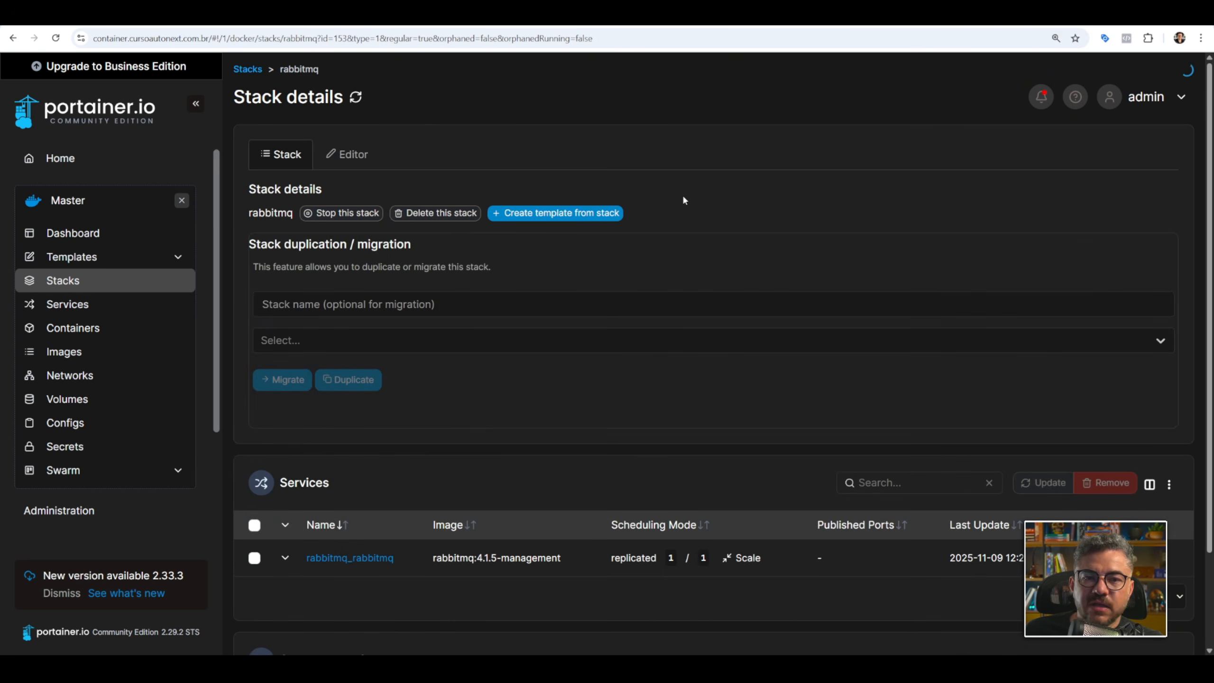
left_click(346, 155)
Review the compose file's service definition, covering the RabbitMQ image, hostname, entrypoint, command, network and data volume.
scroll(710, 324, "down", 1)
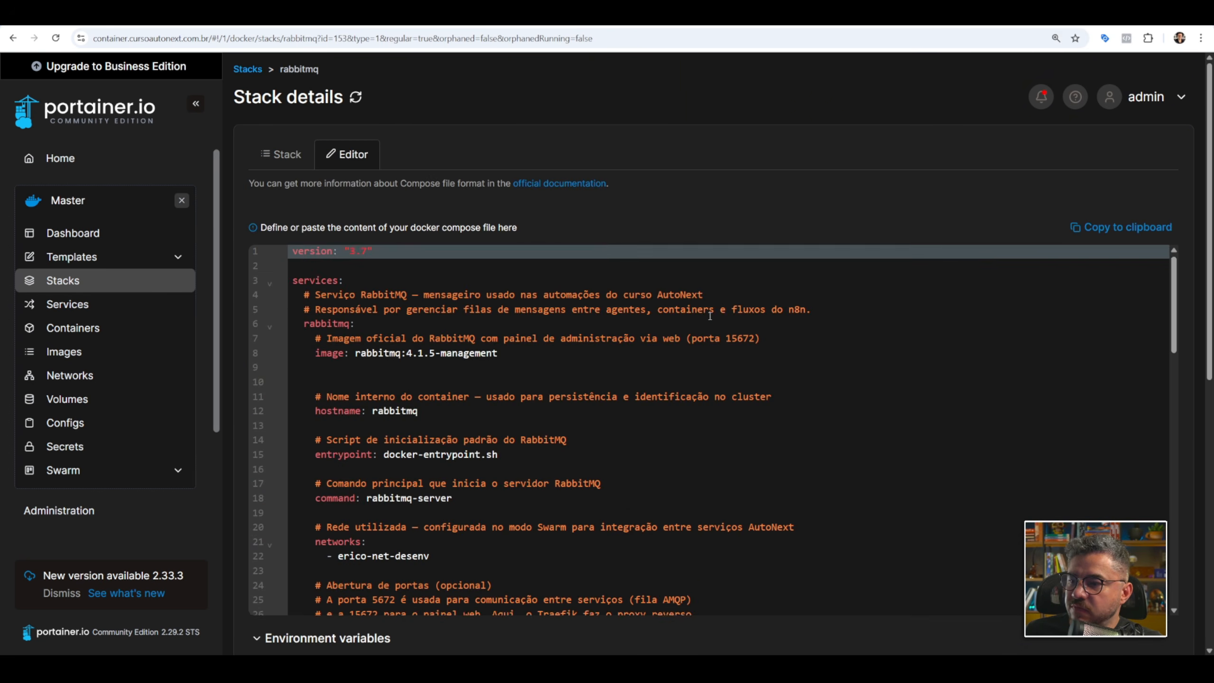
scroll(653, 318, "up", 1)
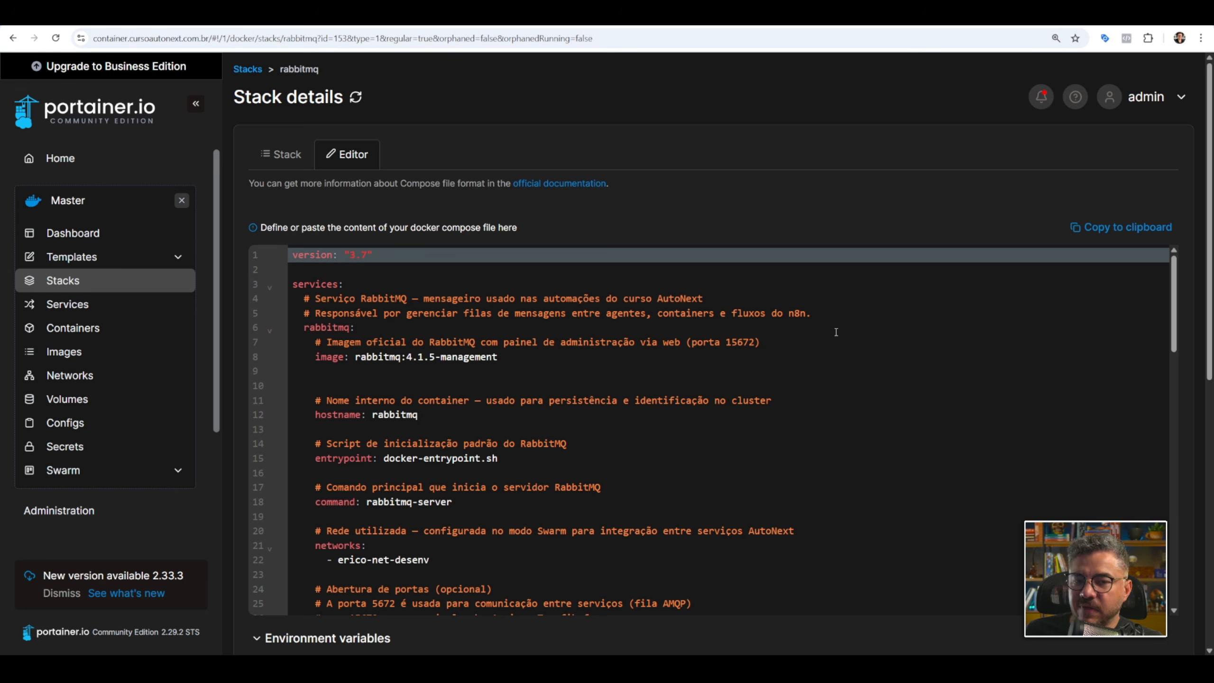
left_click(356, 357)
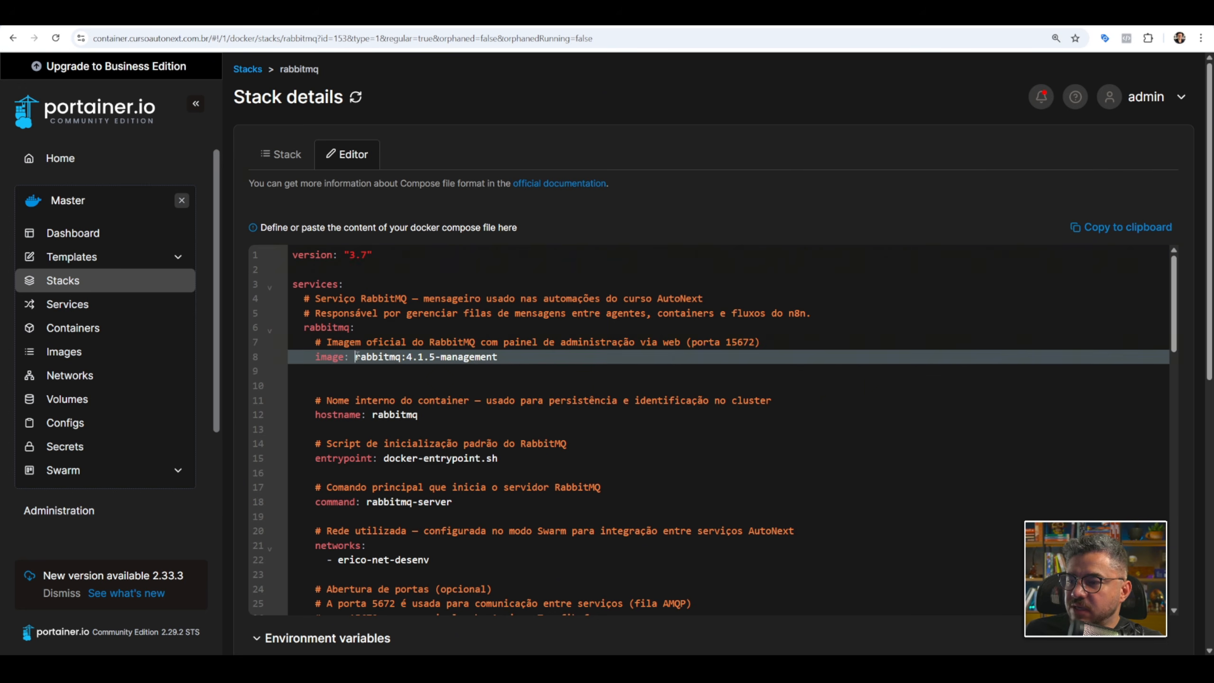
double_click(471, 360)
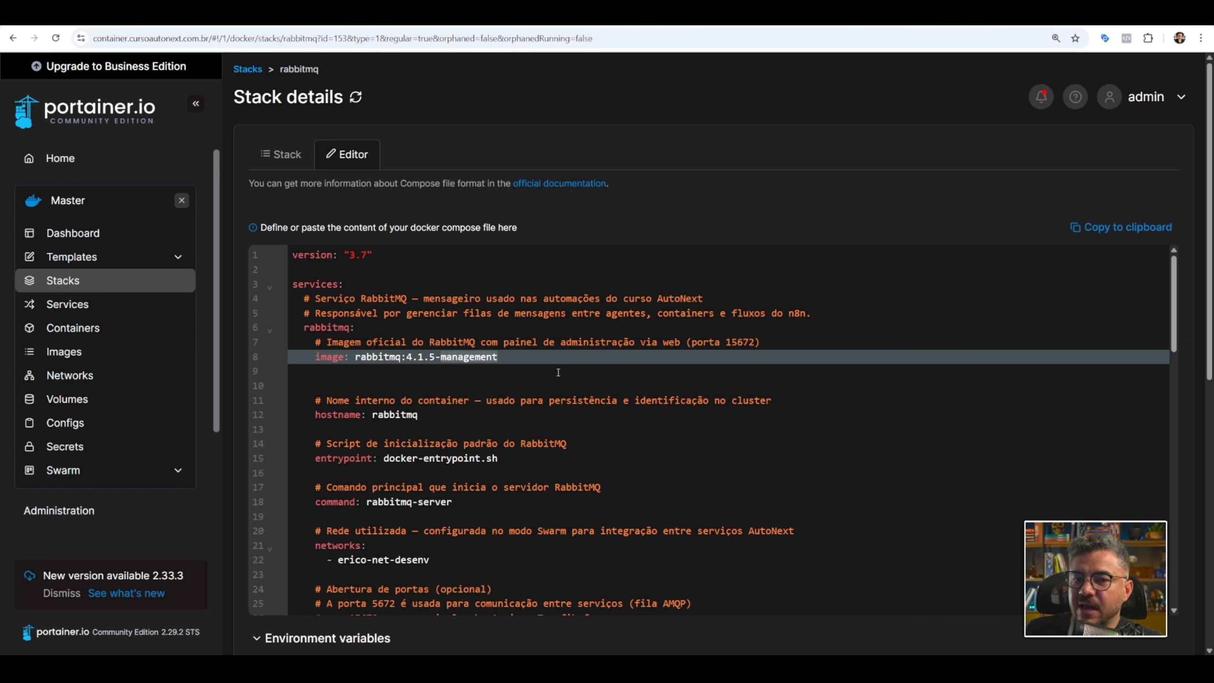
scroll(525, 401, "down", 1)
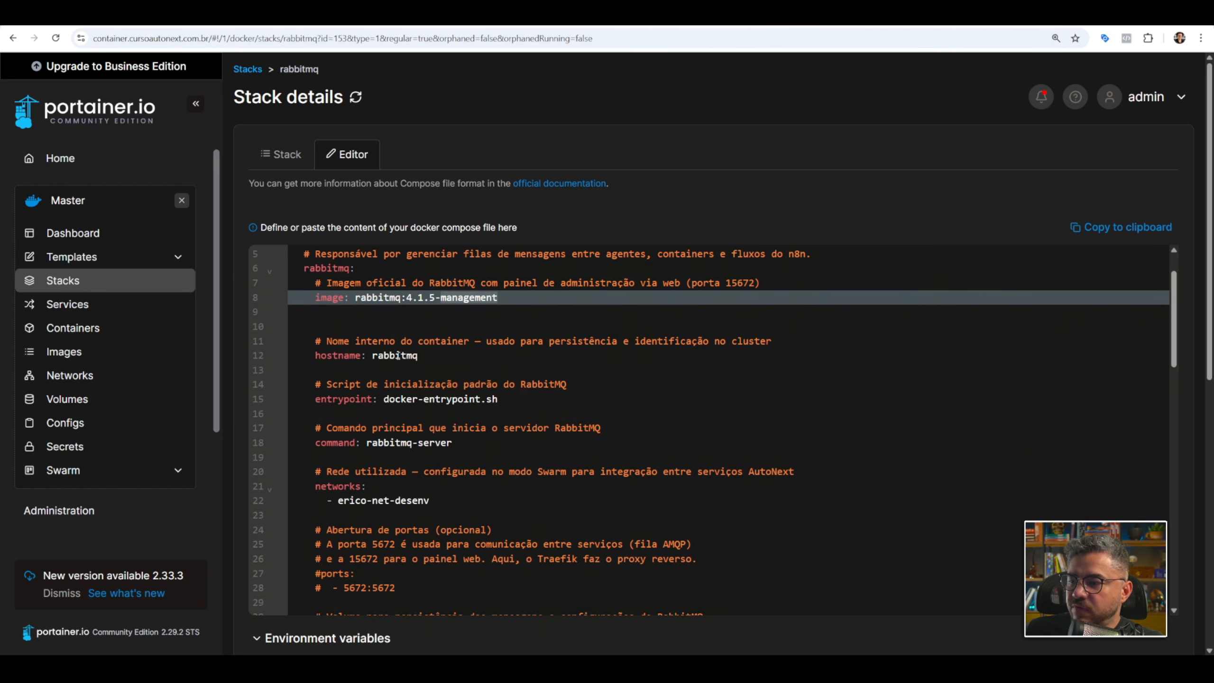
scroll(427, 401, "down", 1)
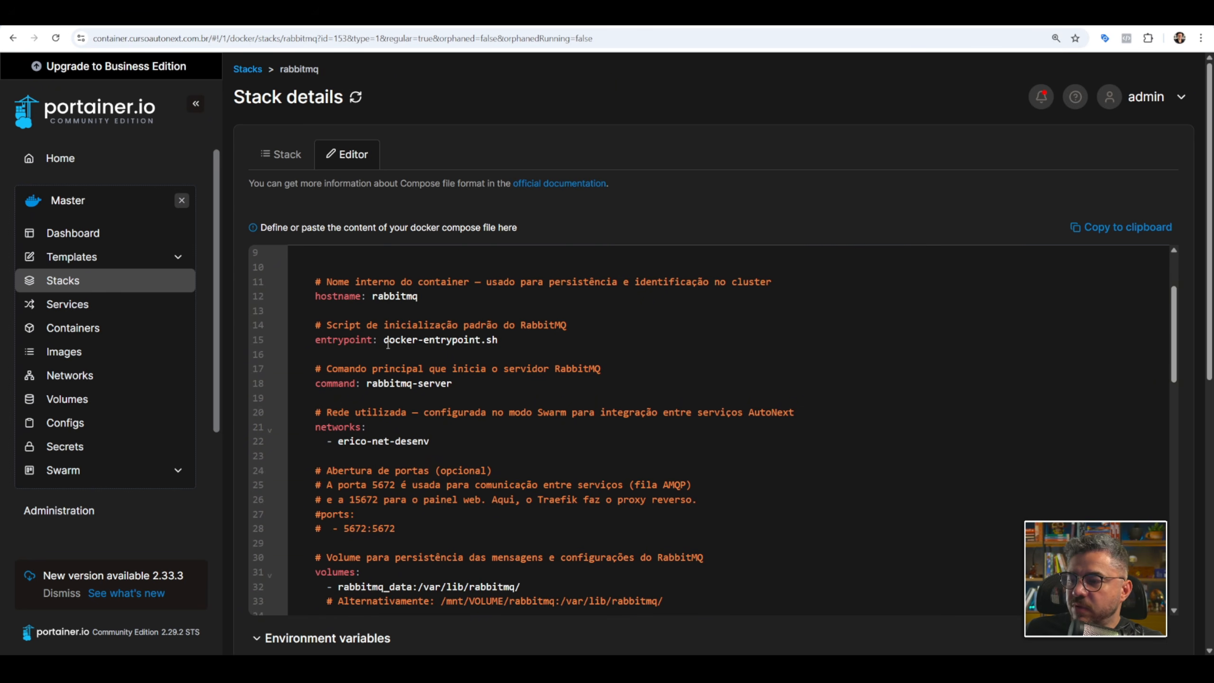
scroll(422, 339, "down", 2)
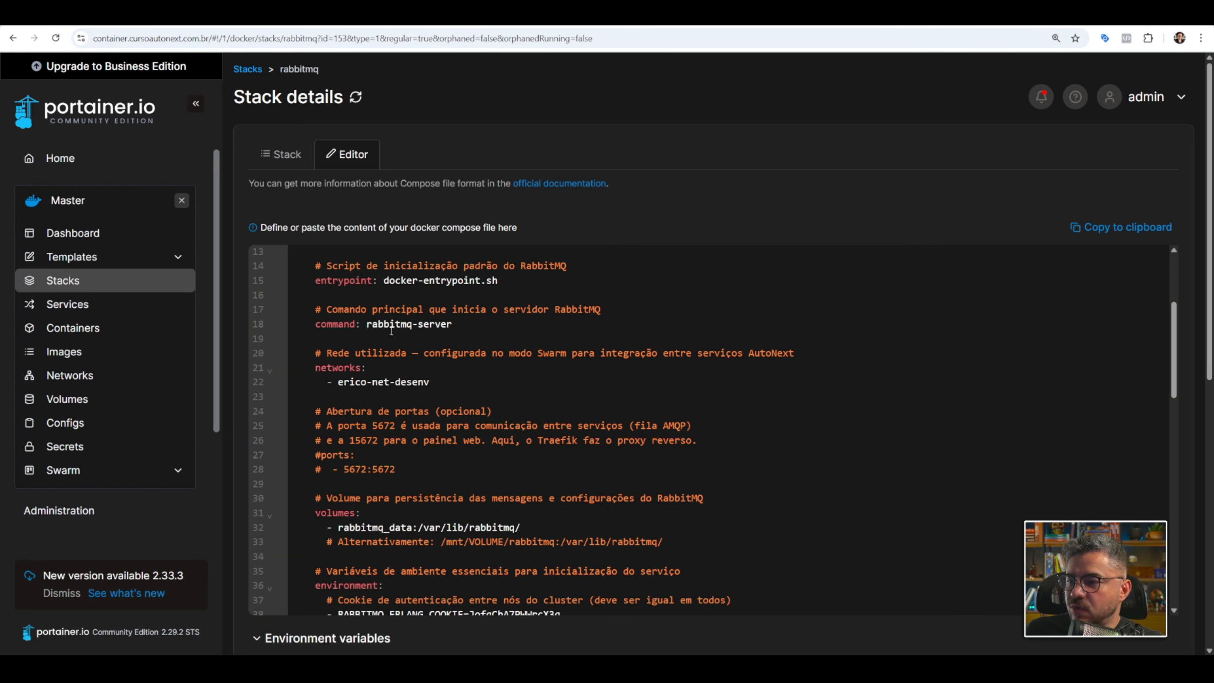
left_click_drag(338, 323, 432, 325)
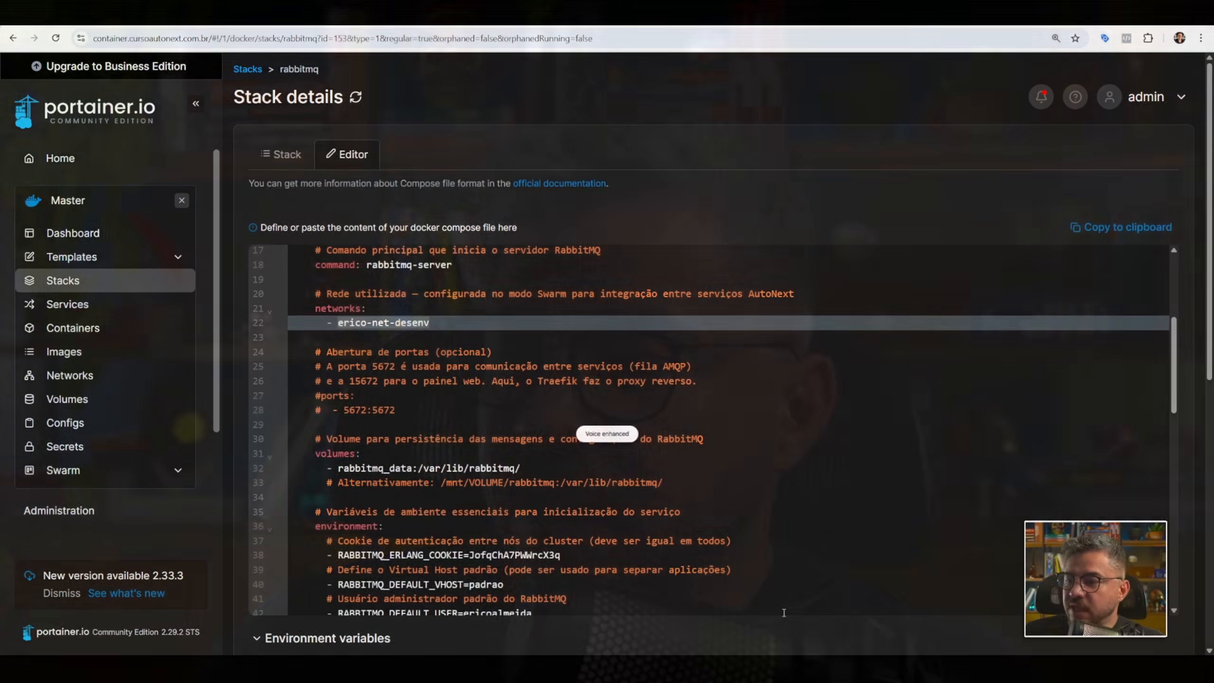
scroll(448, 372, "down", 3)
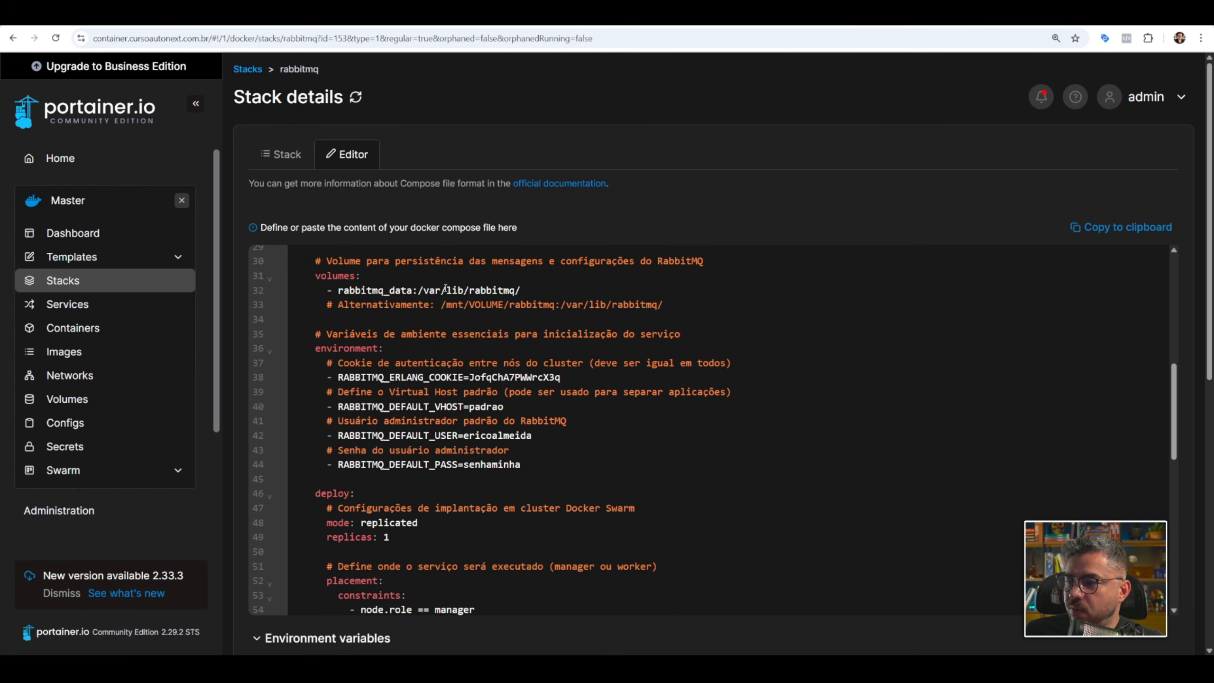
Review the environment variables for the Erlang cookie, virtual host and credentials, plus the deploy section's placement constraint and resource limits.
scroll(460, 345, "down", 1)
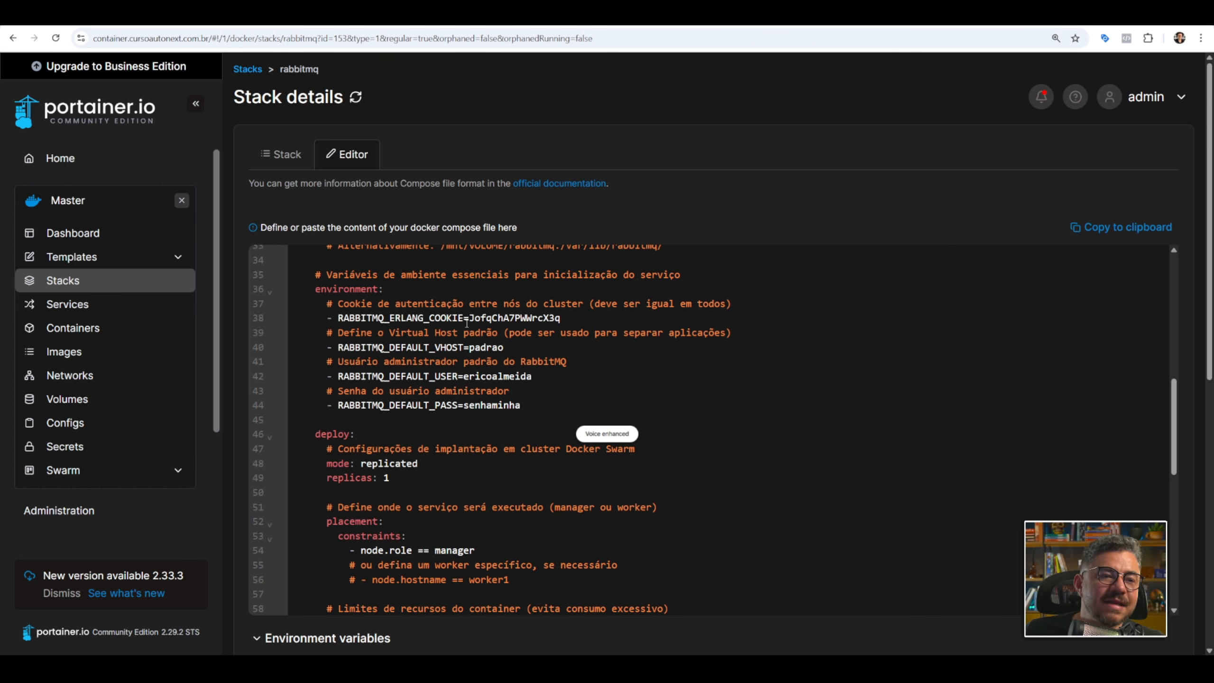
double_click(486, 317)
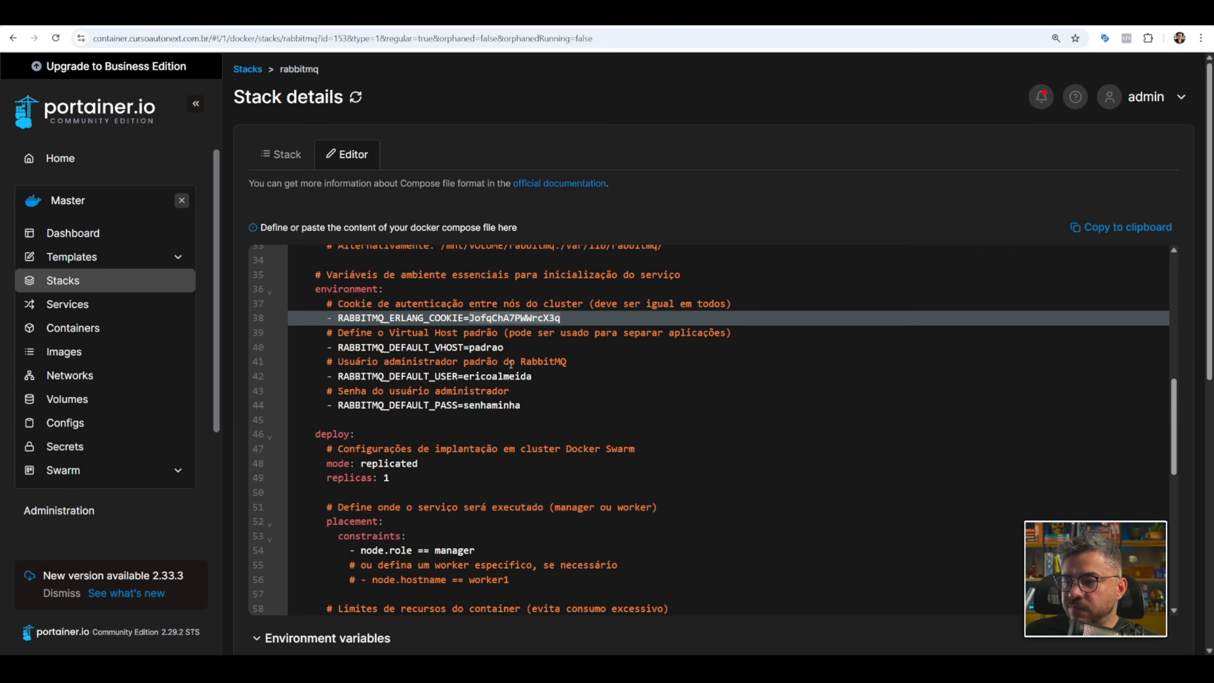
left_click(568, 347)
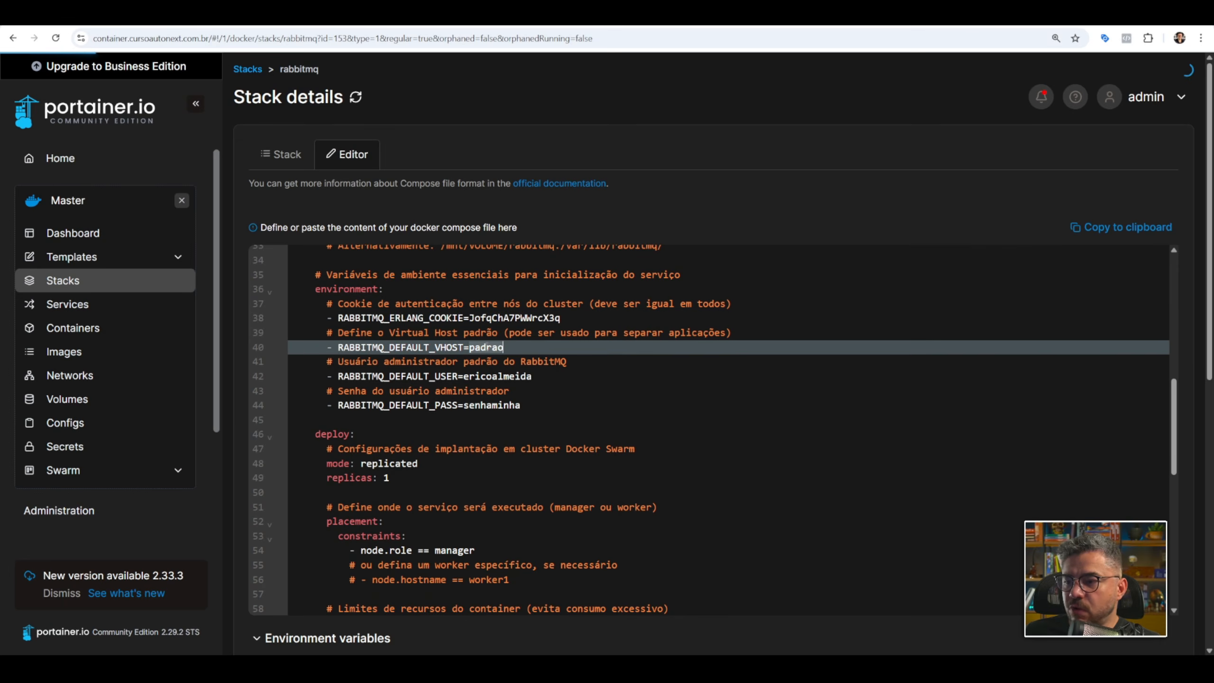
scroll(568, 344, "down", 2)
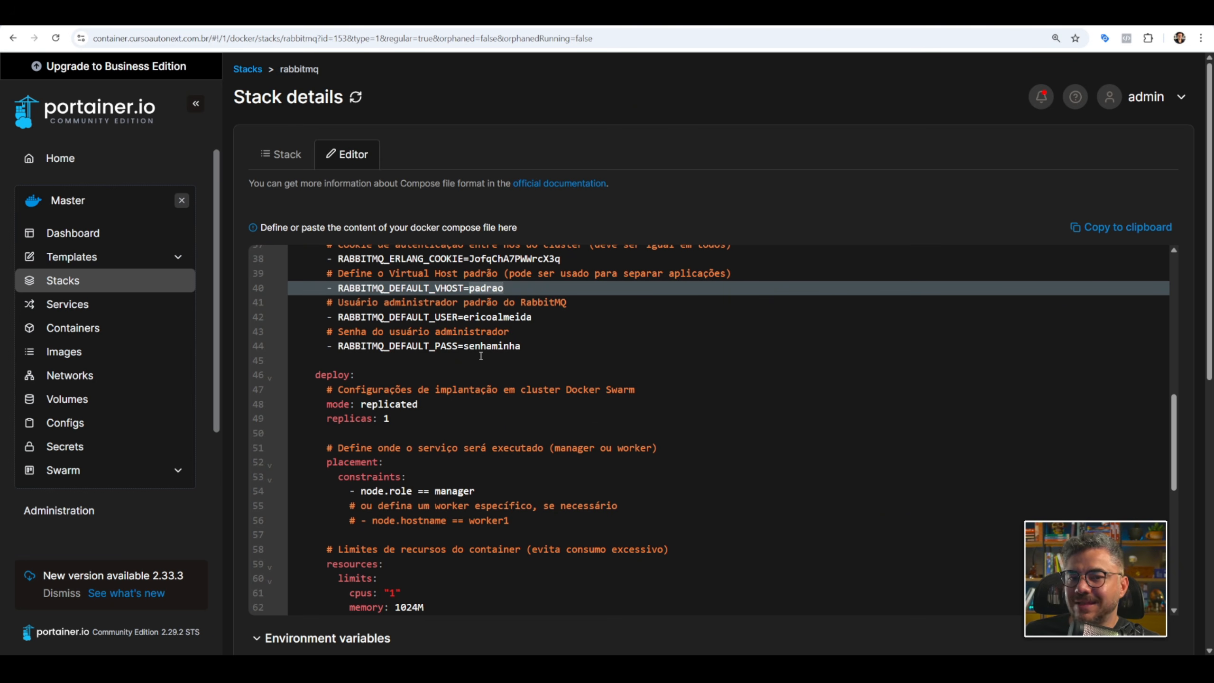
scroll(526, 349, "down", 4)
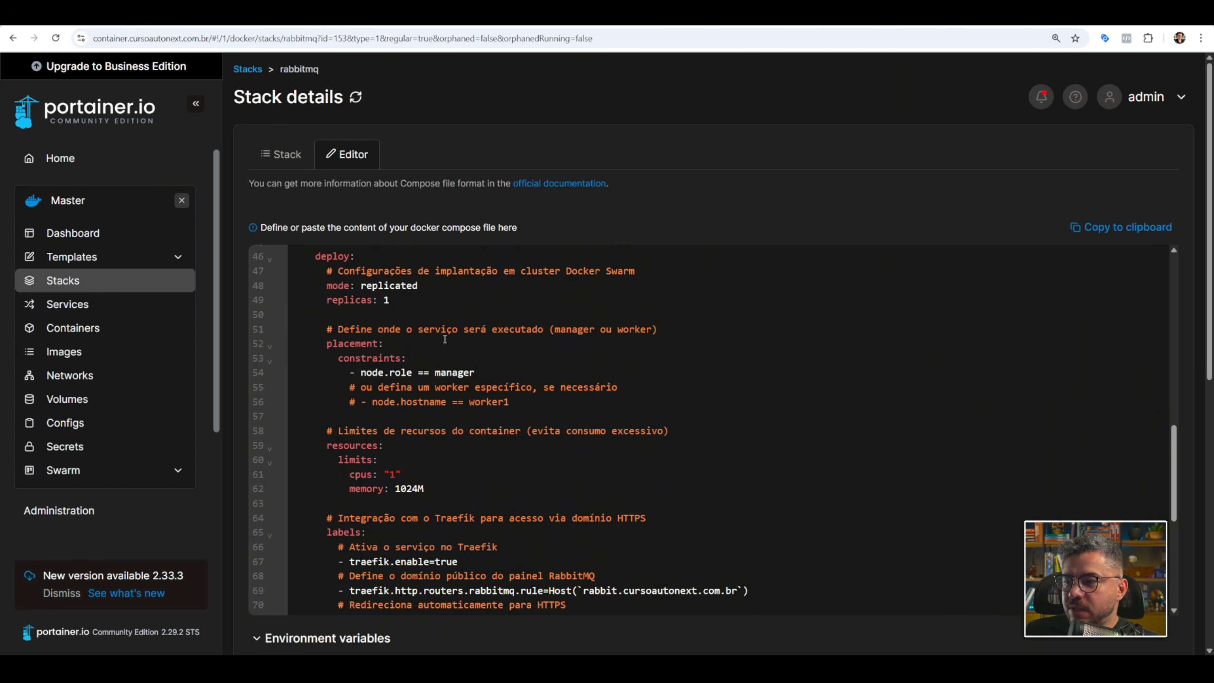
scroll(419, 327, "up", 2)
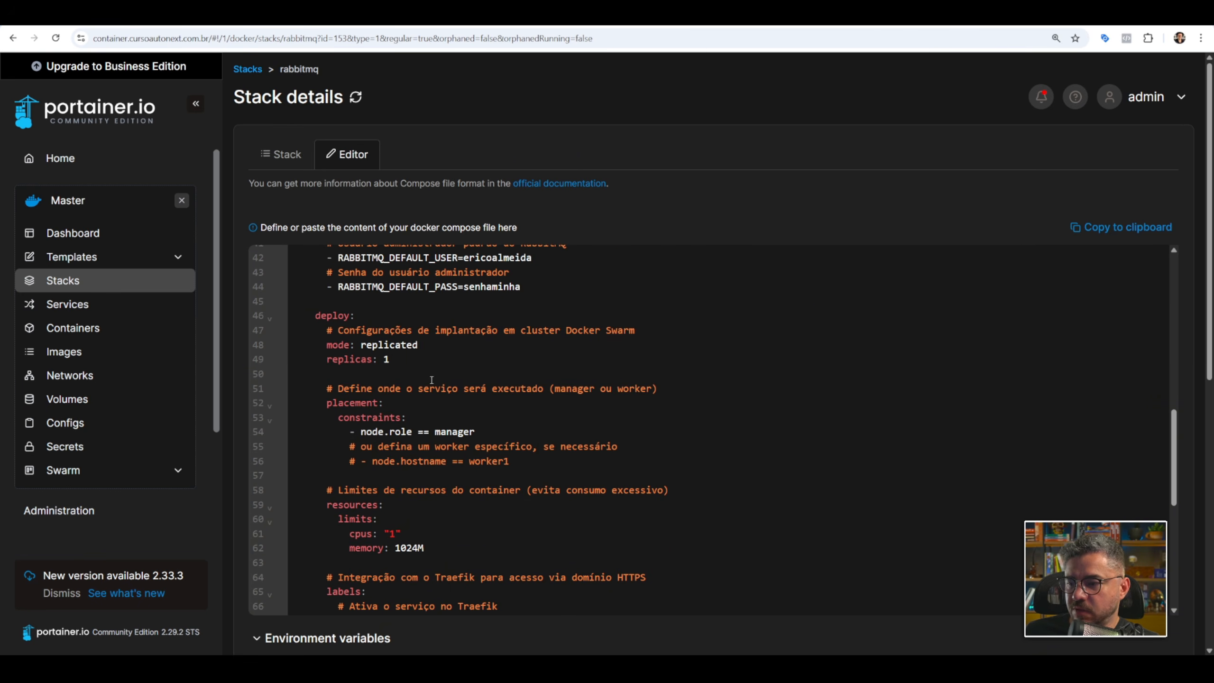
double_click(448, 429)
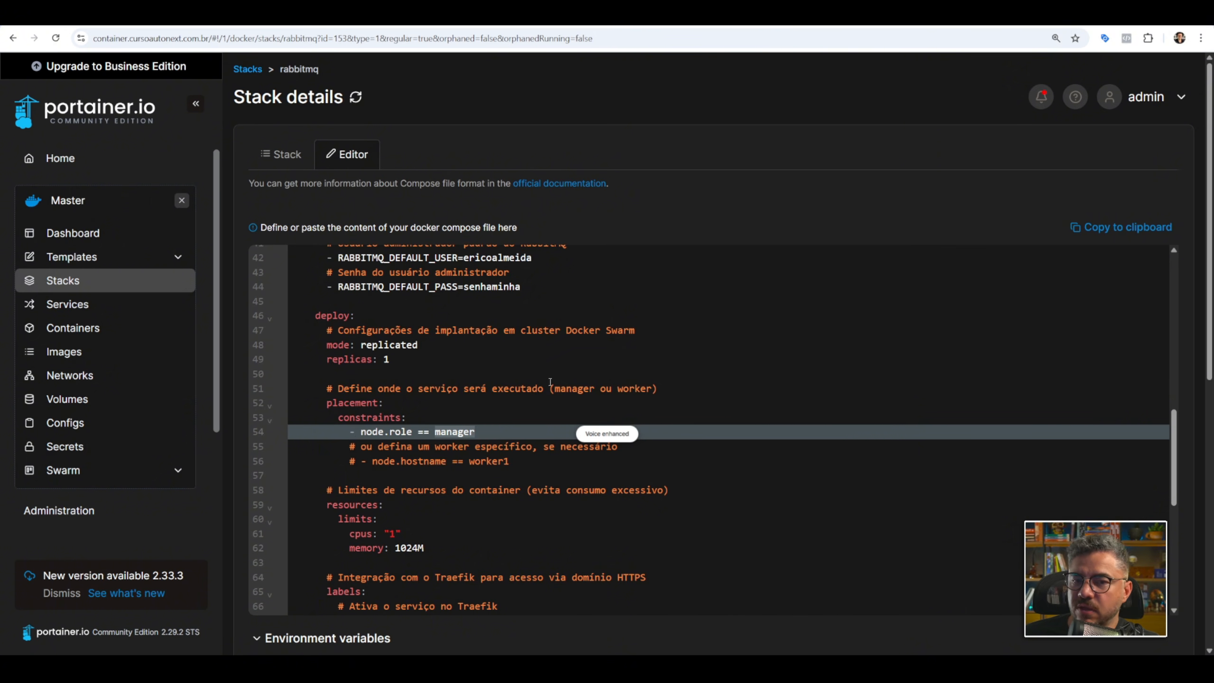
scroll(550, 382, "down", 4)
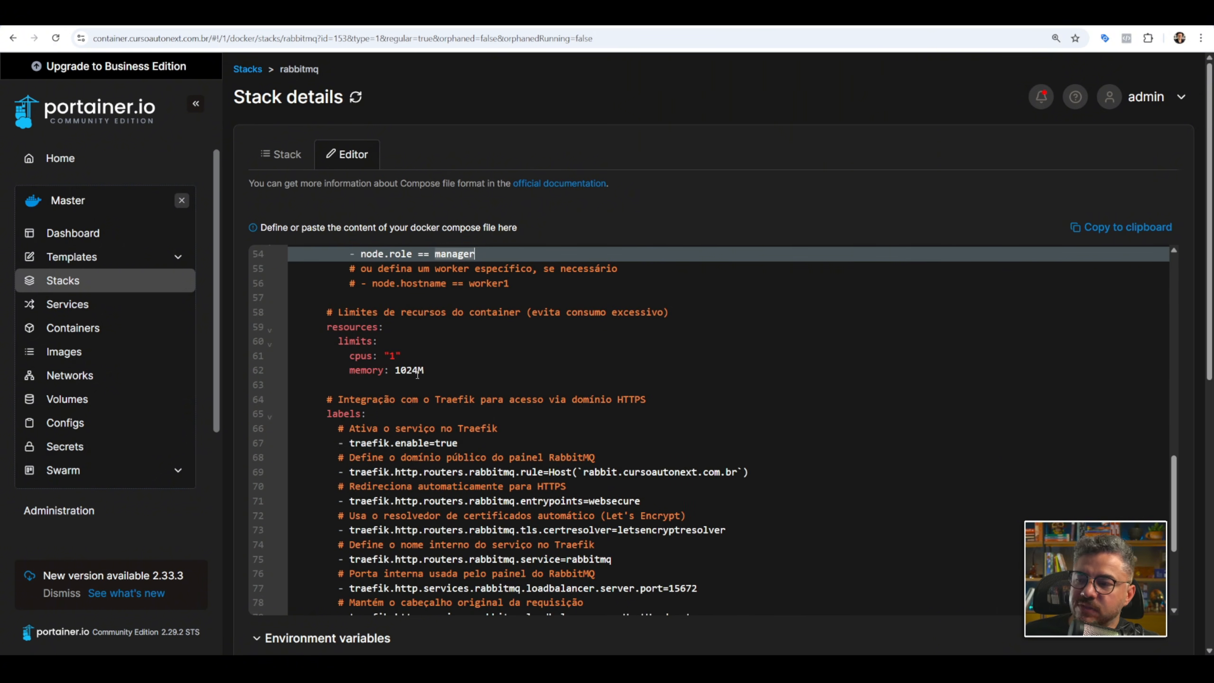
double_click(401, 371)
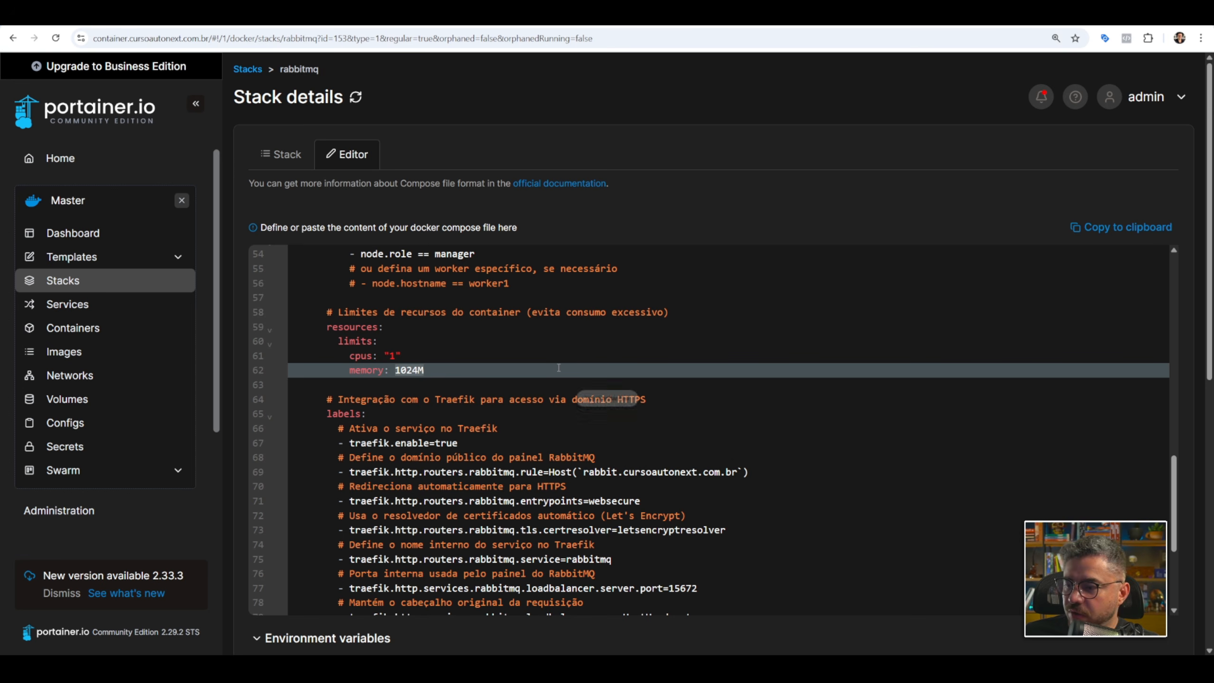
Examine the Traefik labels and highlight the public domain in the RabbitMQ router's host rule.
scroll(414, 355, "down", 2)
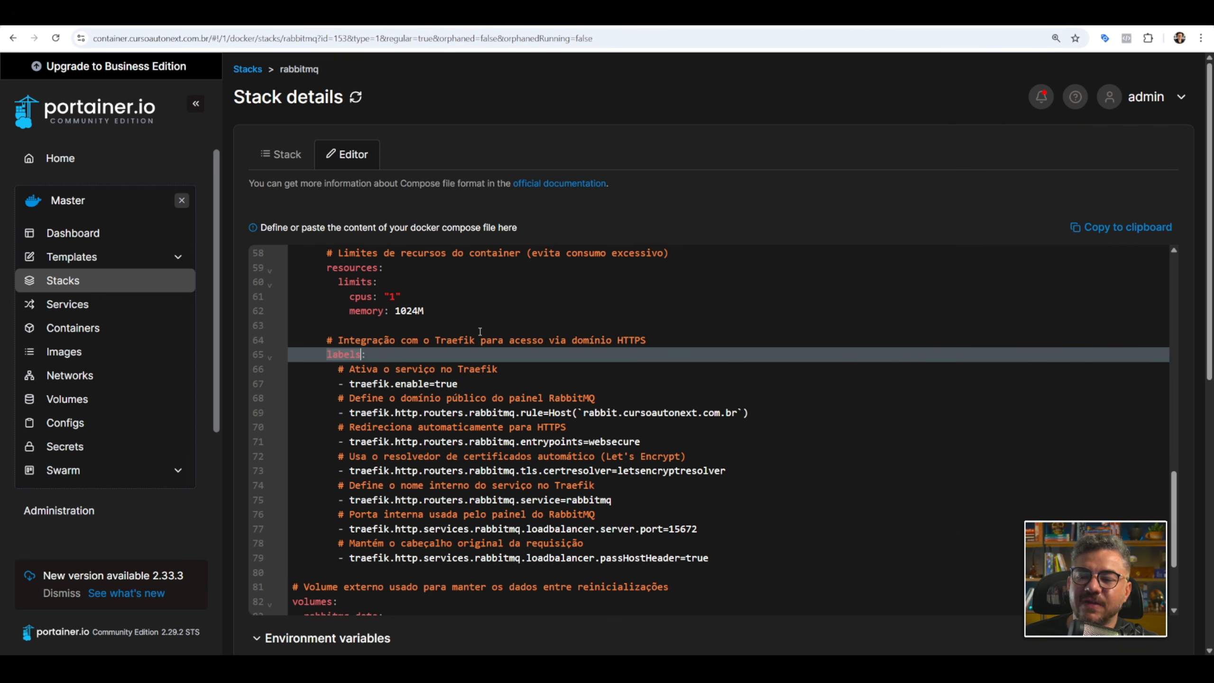
left_click(583, 413)
left_click(740, 412, "shift")
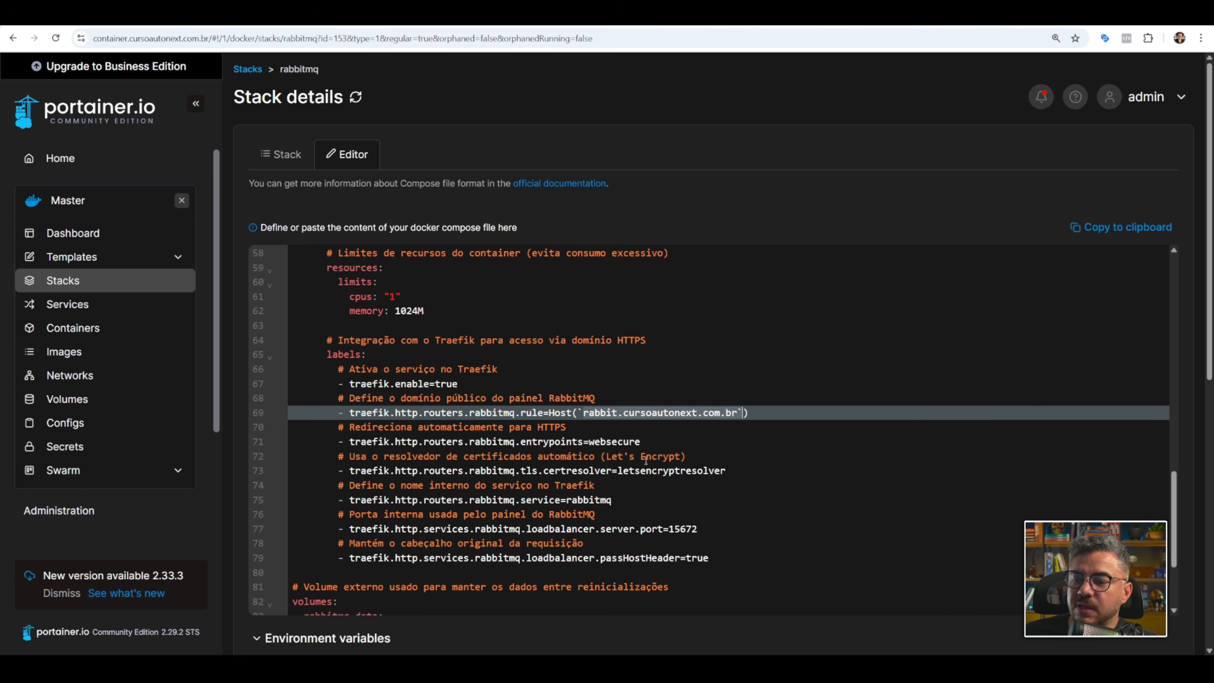
left_click(584, 413)
left_click(739, 412, "shift")
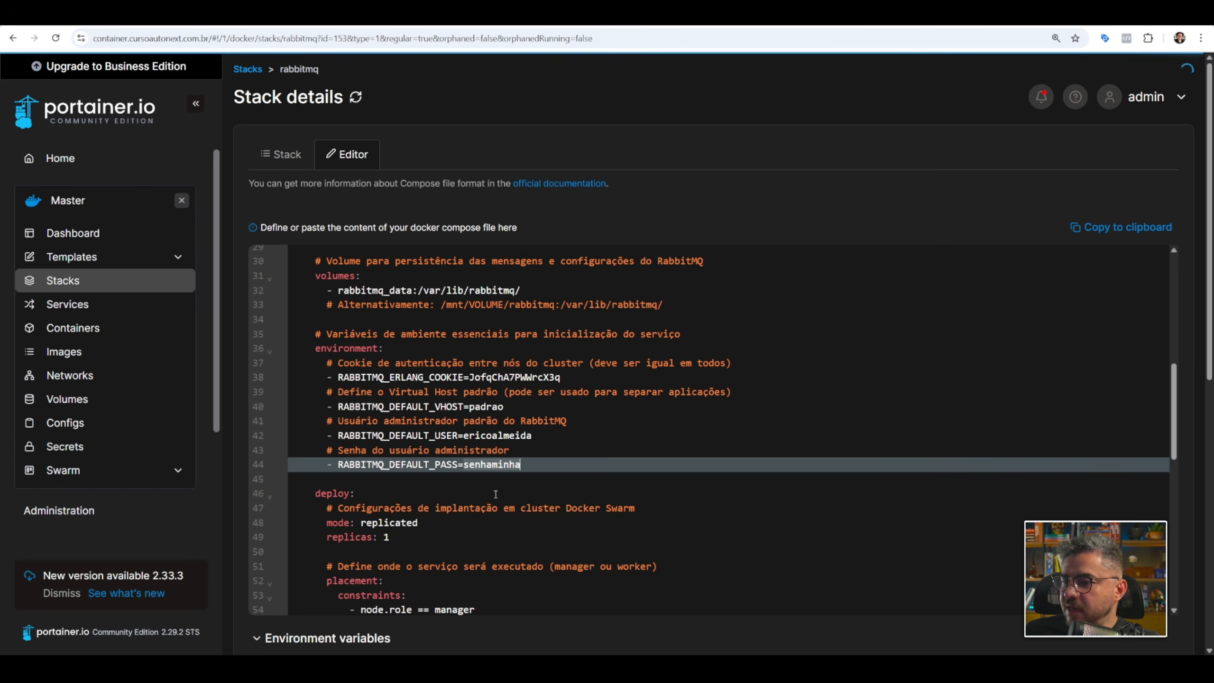
Log in to the RabbitMQ management page at rabbit.cursoautonext.com.br with the default username and password copied from the compose file.
left_click(609, 428)
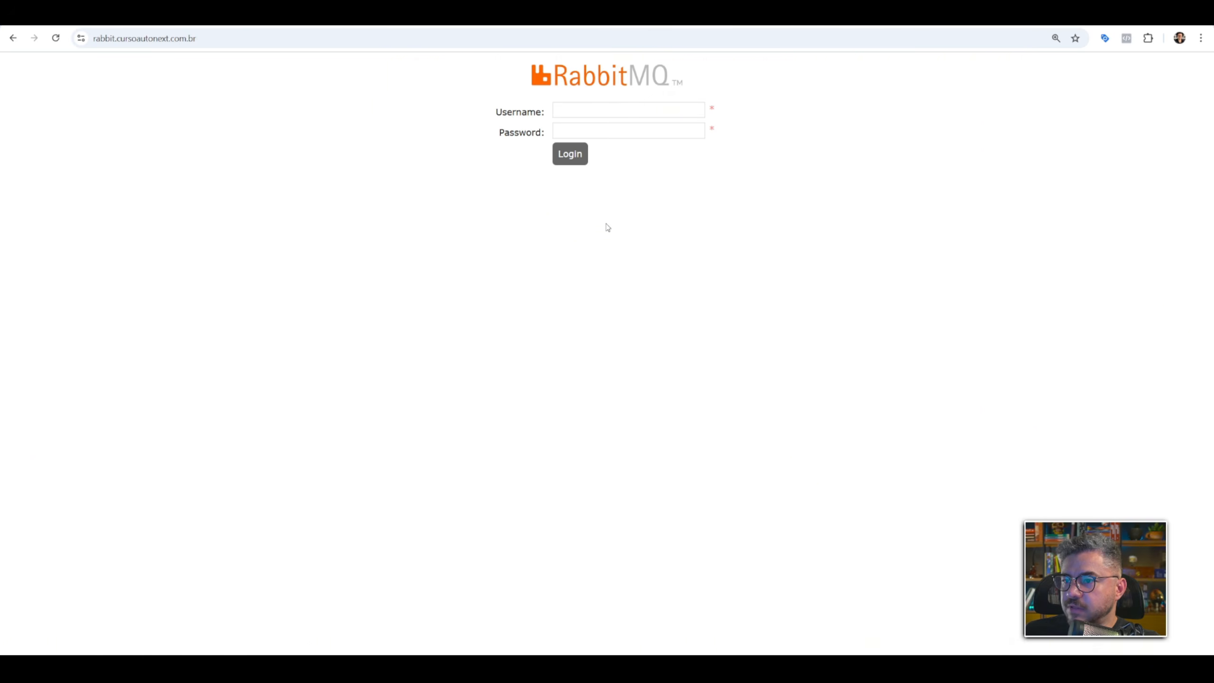
left_click(616, 109)
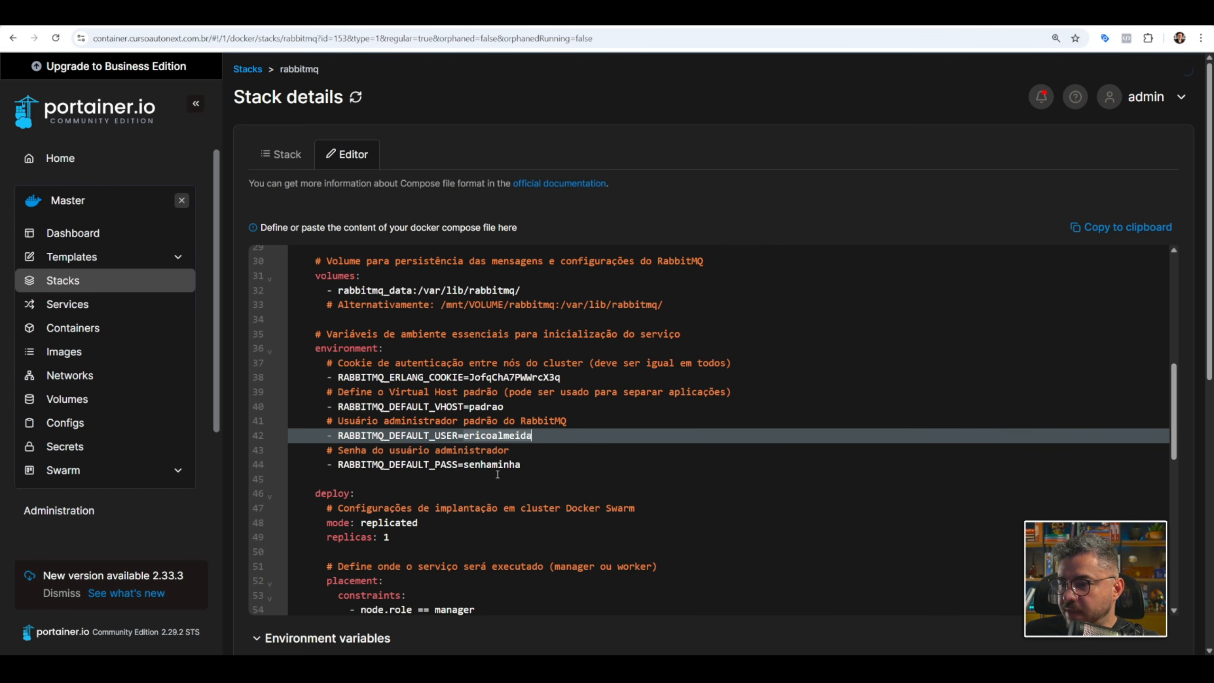
double_click(497, 464)
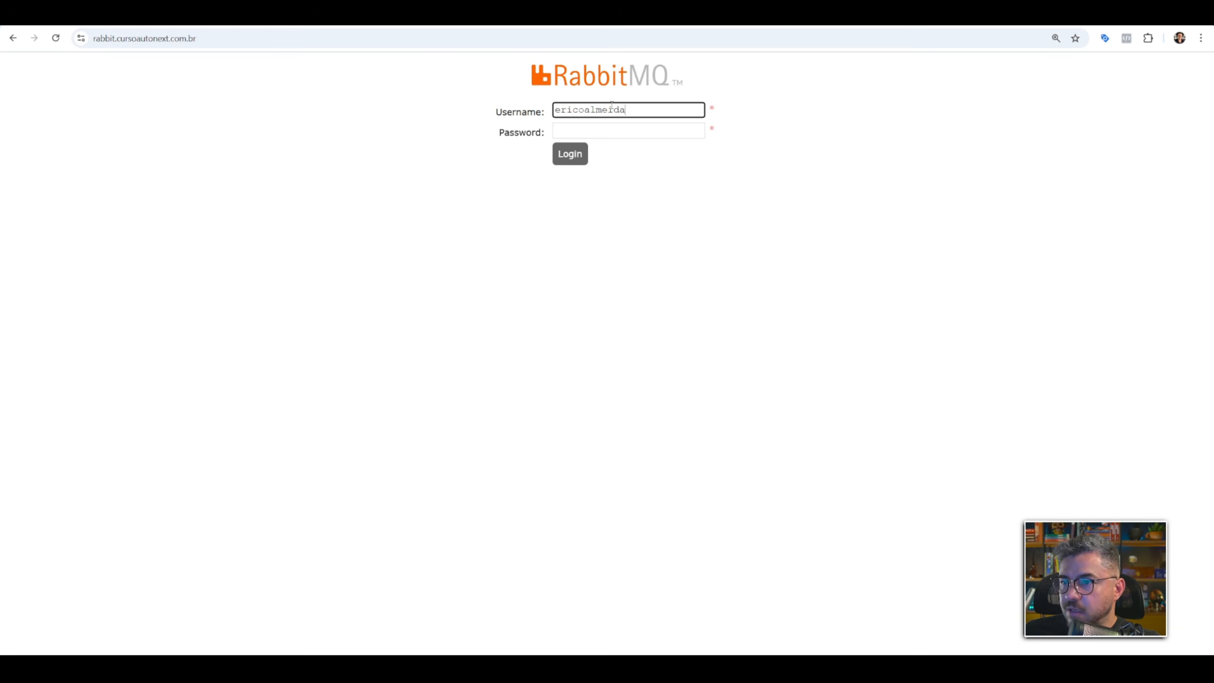
left_click(628, 130)
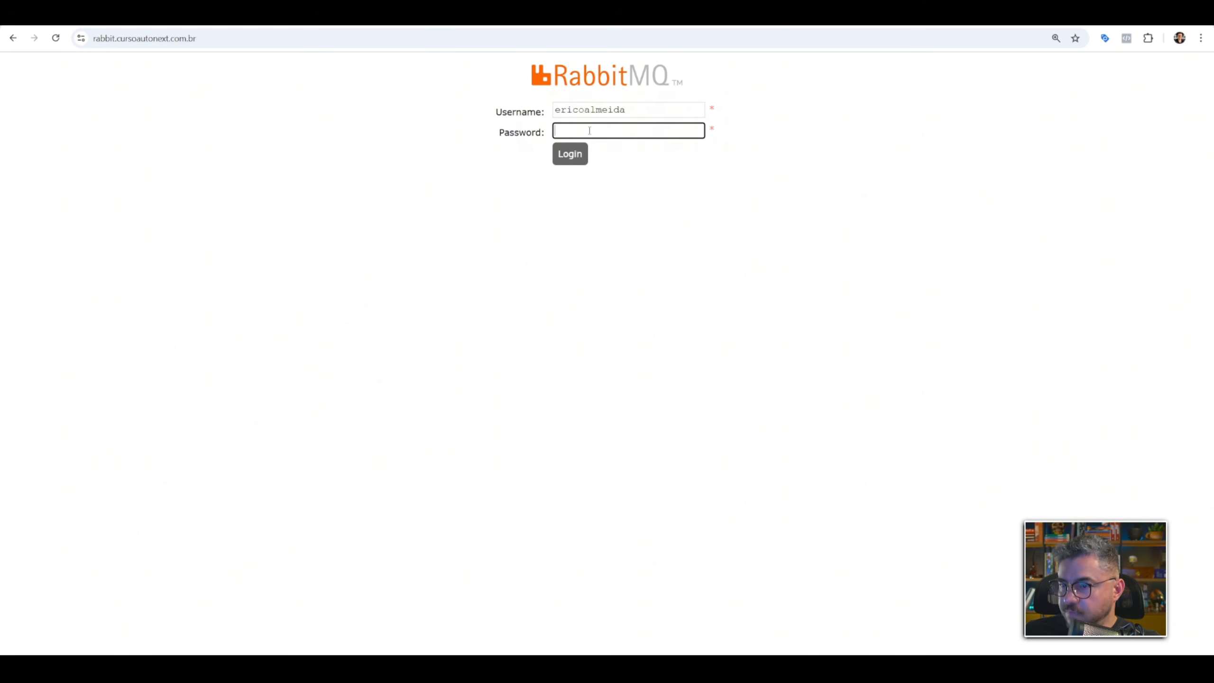
key("ctrl+v")
left_click(570, 154)
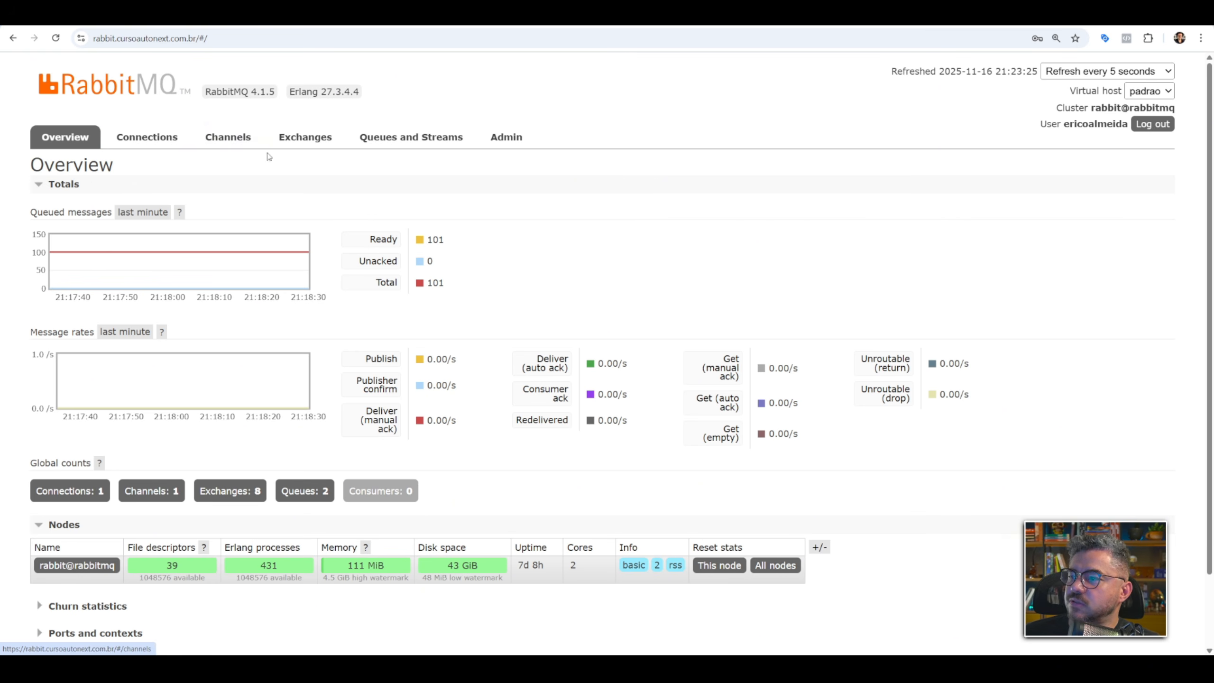
Look through the exchanges list and the queues list, and return to the exchanges.
left_click(305, 141)
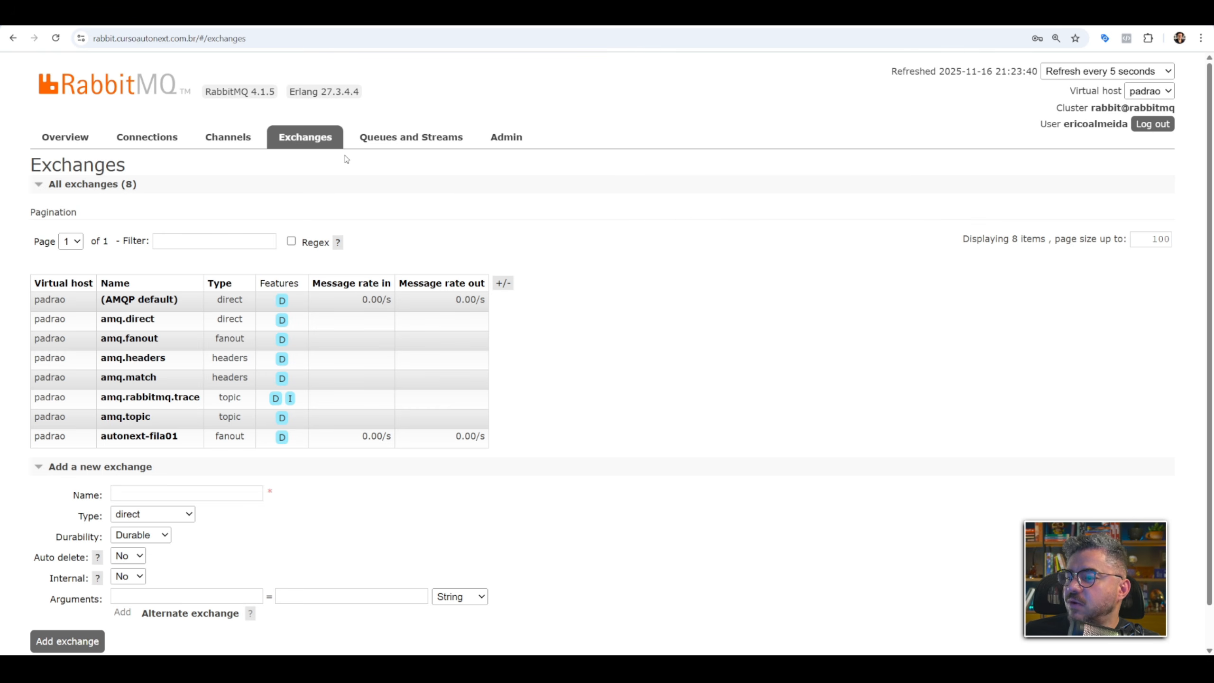
left_click(390, 141)
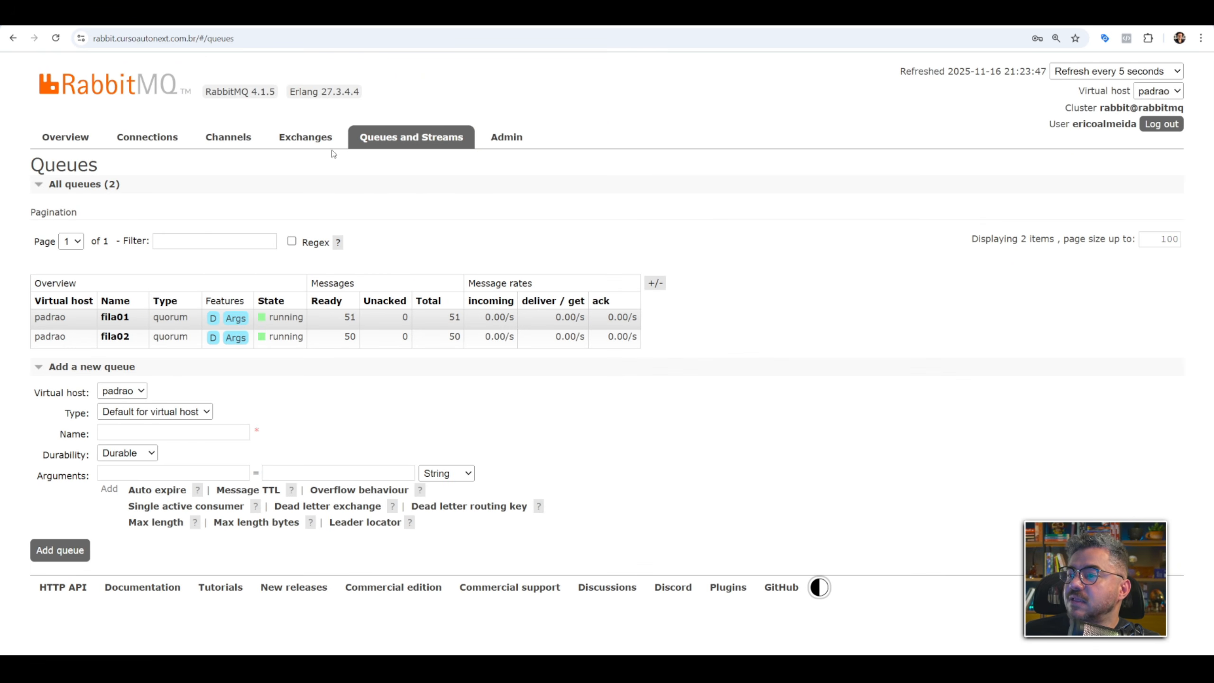
left_click(331, 144)
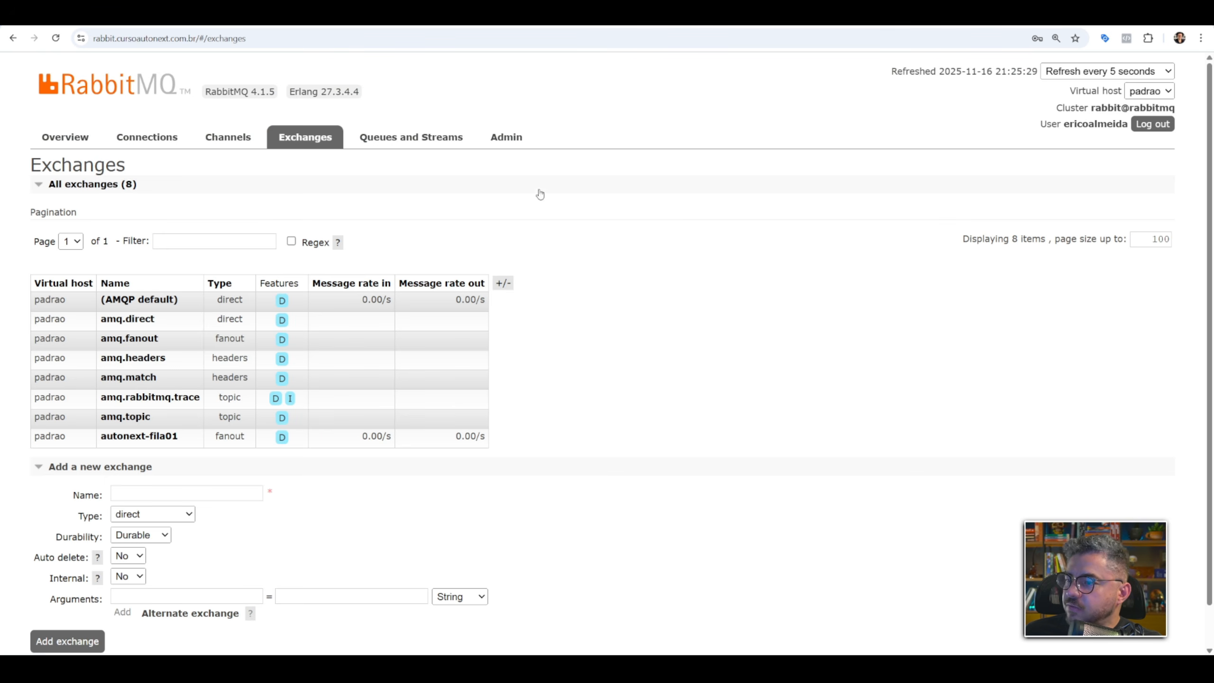
Switch to the RabbitMQ Simulator, add a producer near the canvas's upper edge, and name it Formulario.
left_click(621, 14)
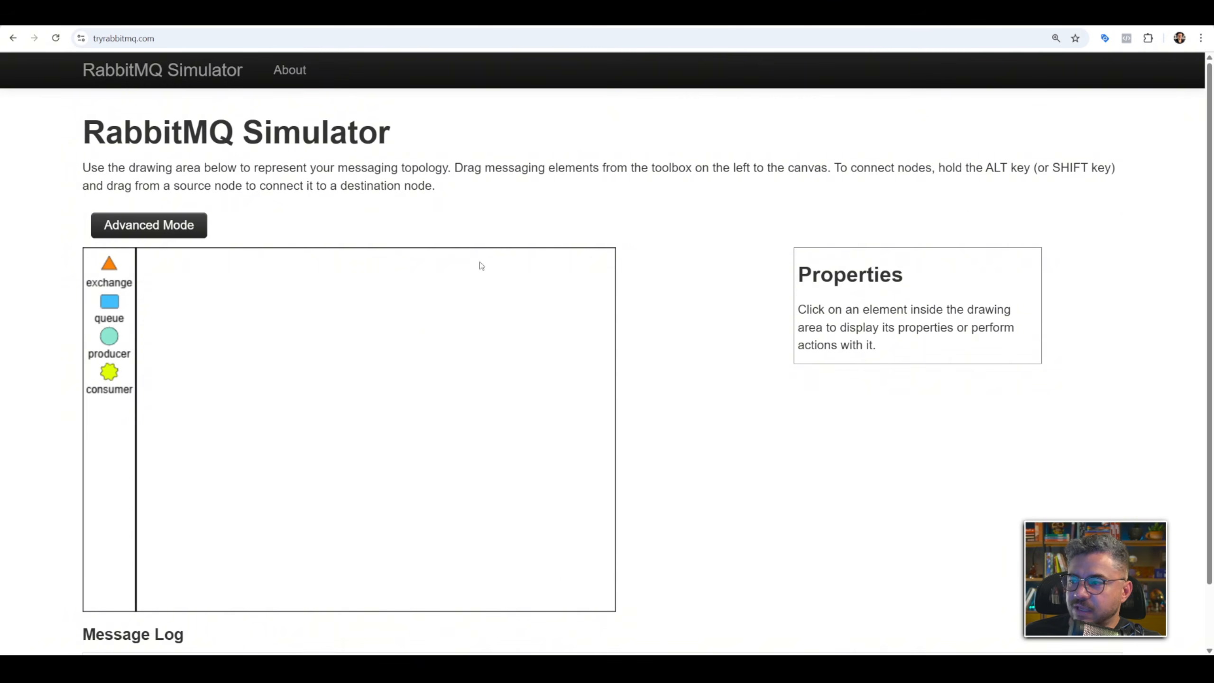
left_click_drag(123, 331, 349, 283)
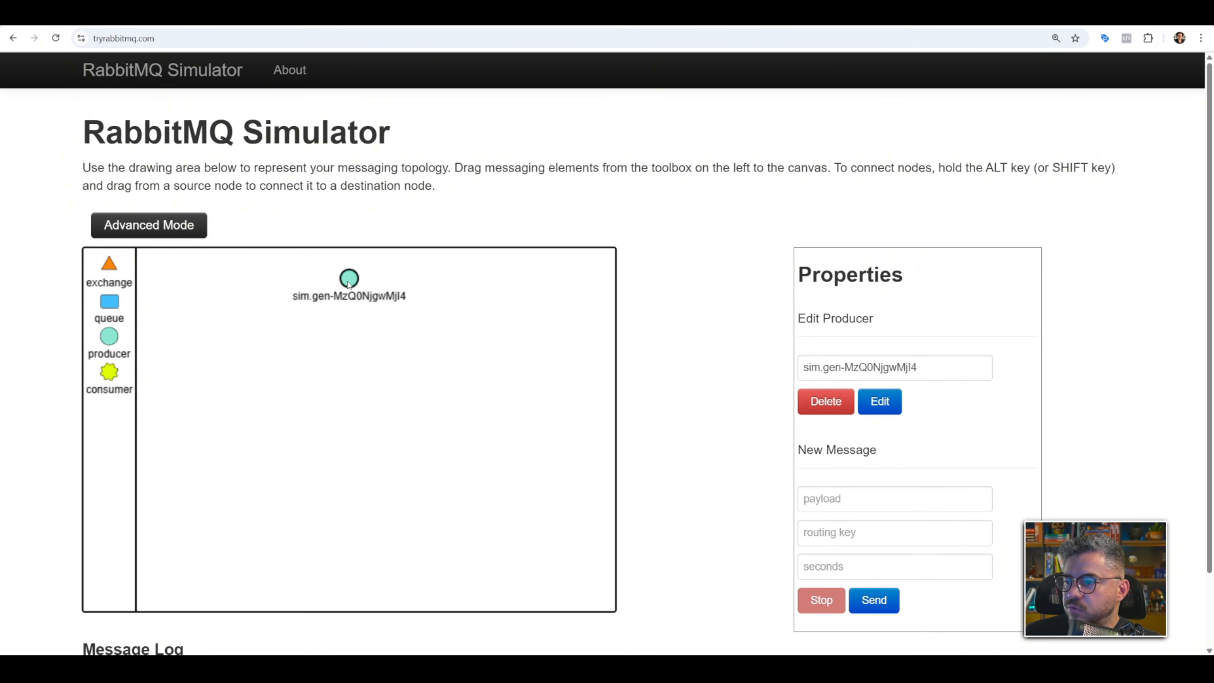
triple_click(840, 368)
type("F")
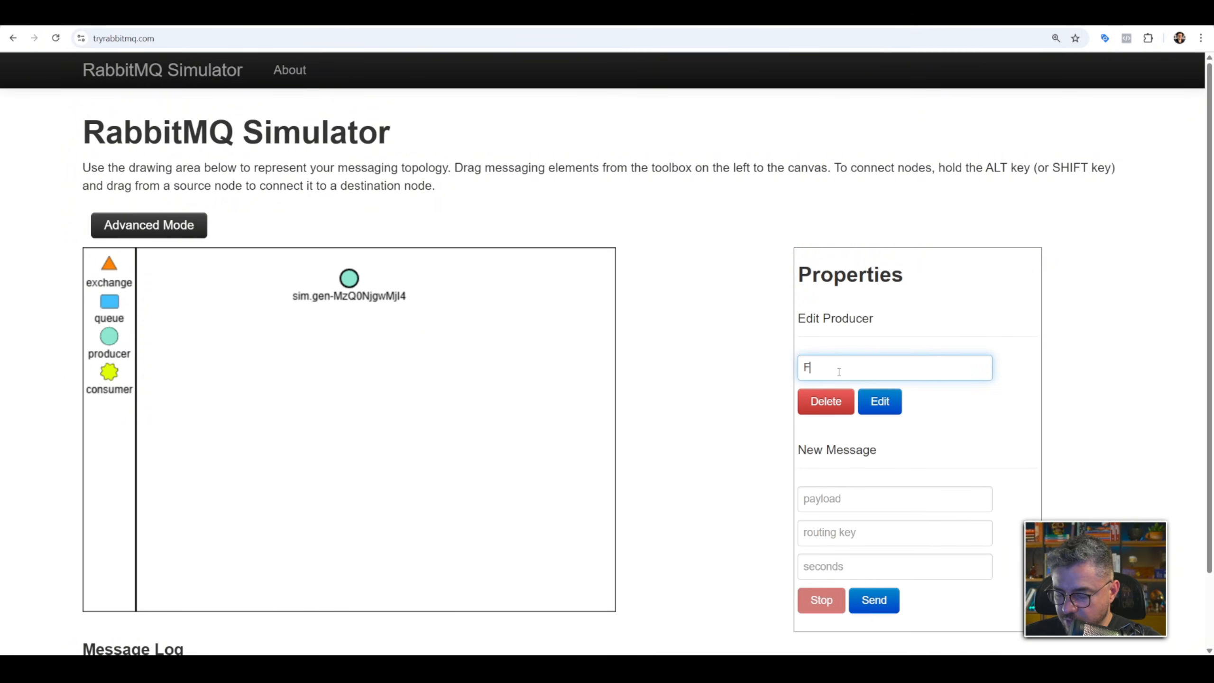
type("ormula")
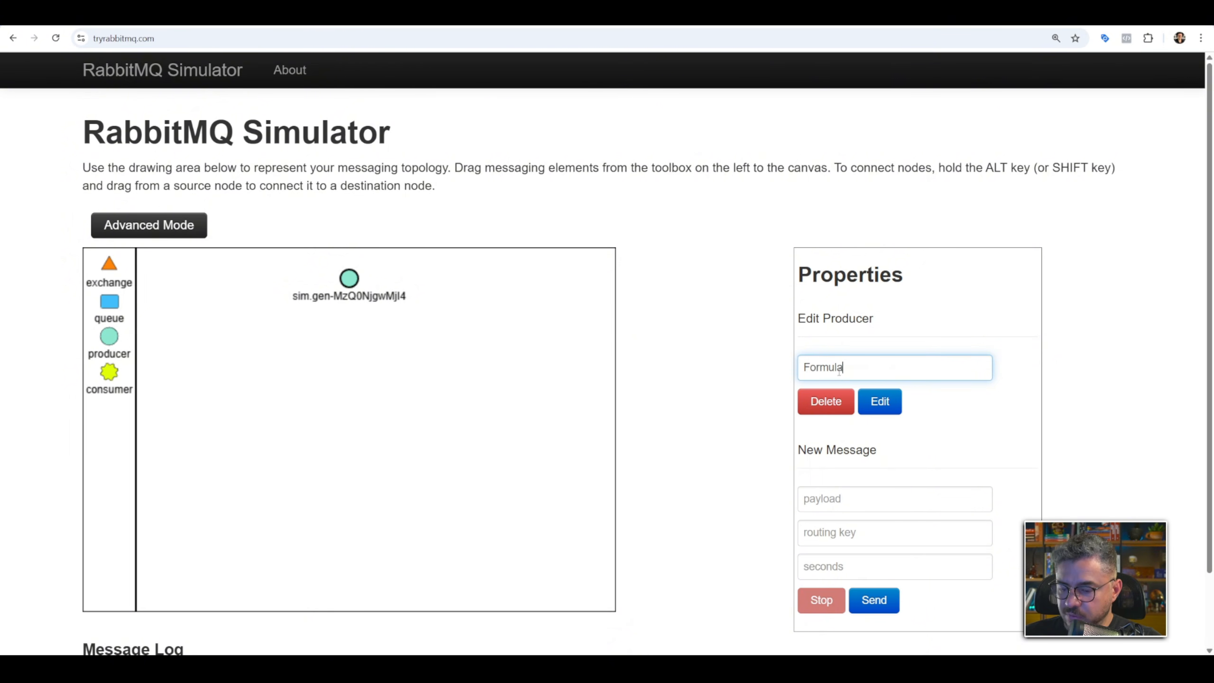
type("drio")
left_click(879, 402)
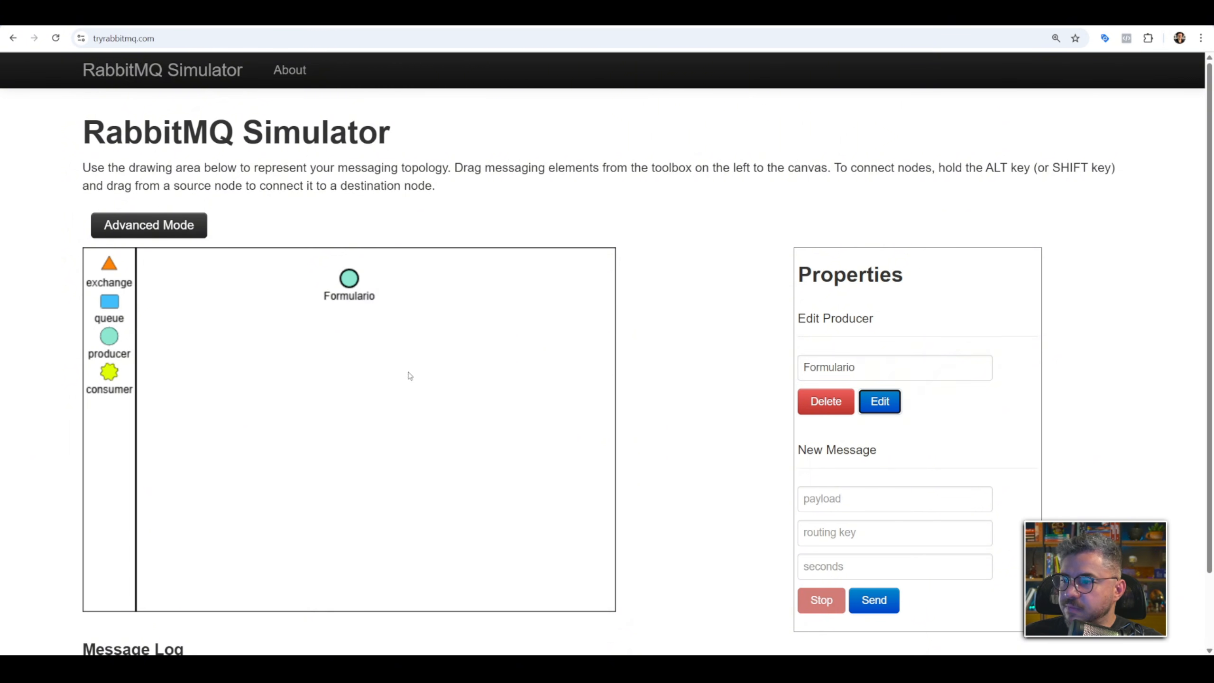
Add an exchange below the Formulario producer, name it Exchange1, and set its type to fanout.
left_click_drag(113, 270, 376, 336)
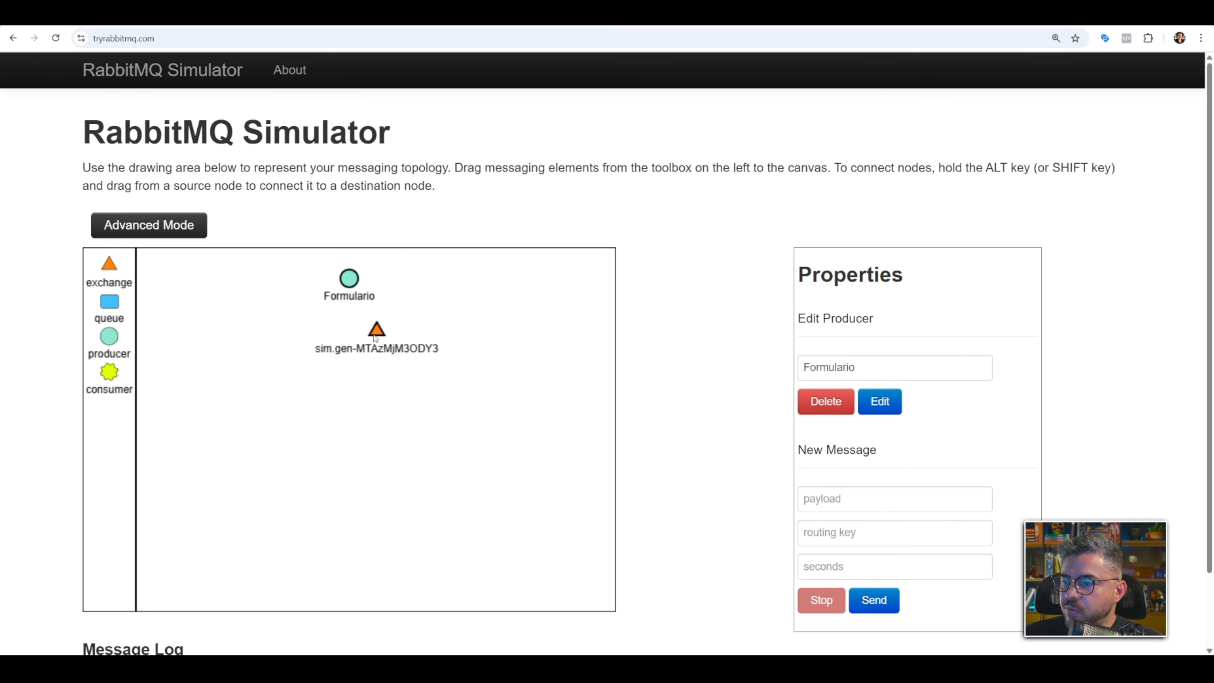
left_click(376, 335)
triple_click(884, 372)
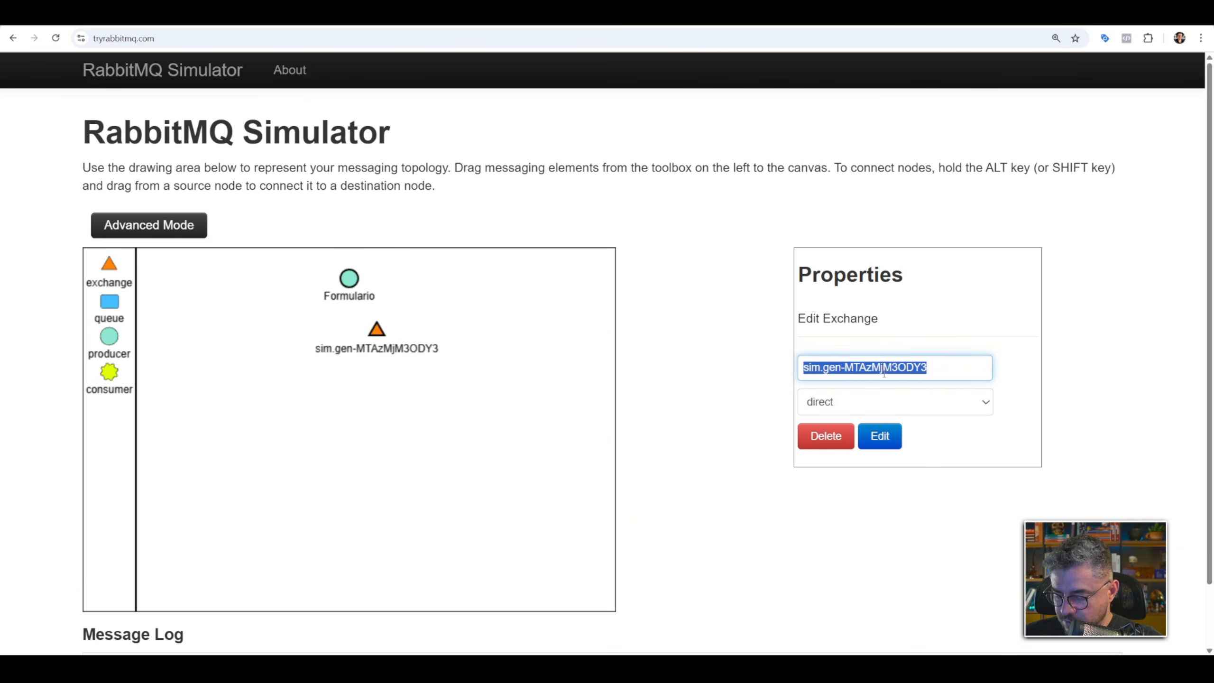
type("Exchange1")
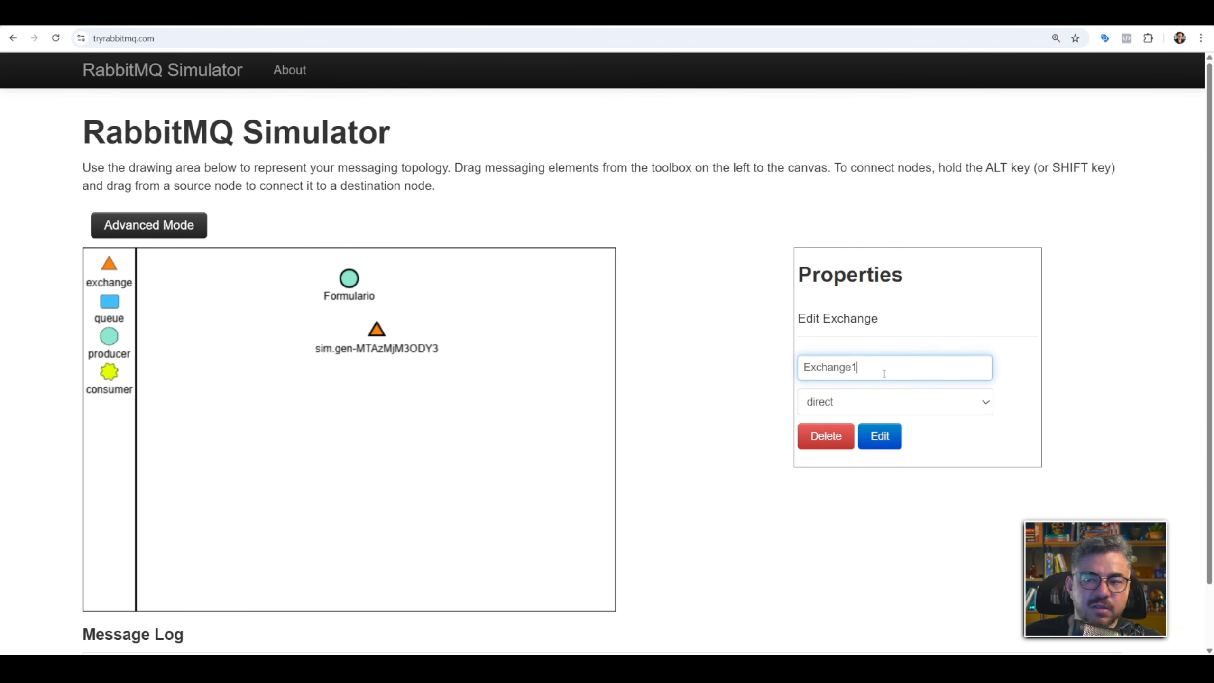
left_click(858, 398)
left_click(846, 438)
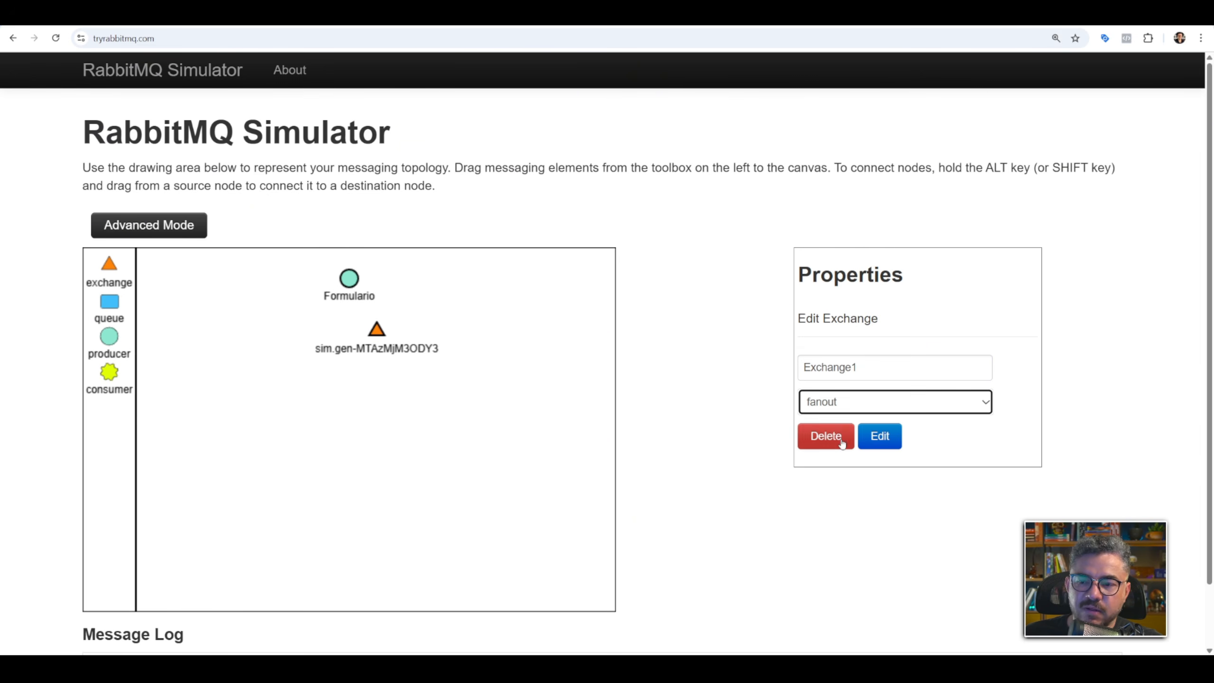
left_click(896, 445)
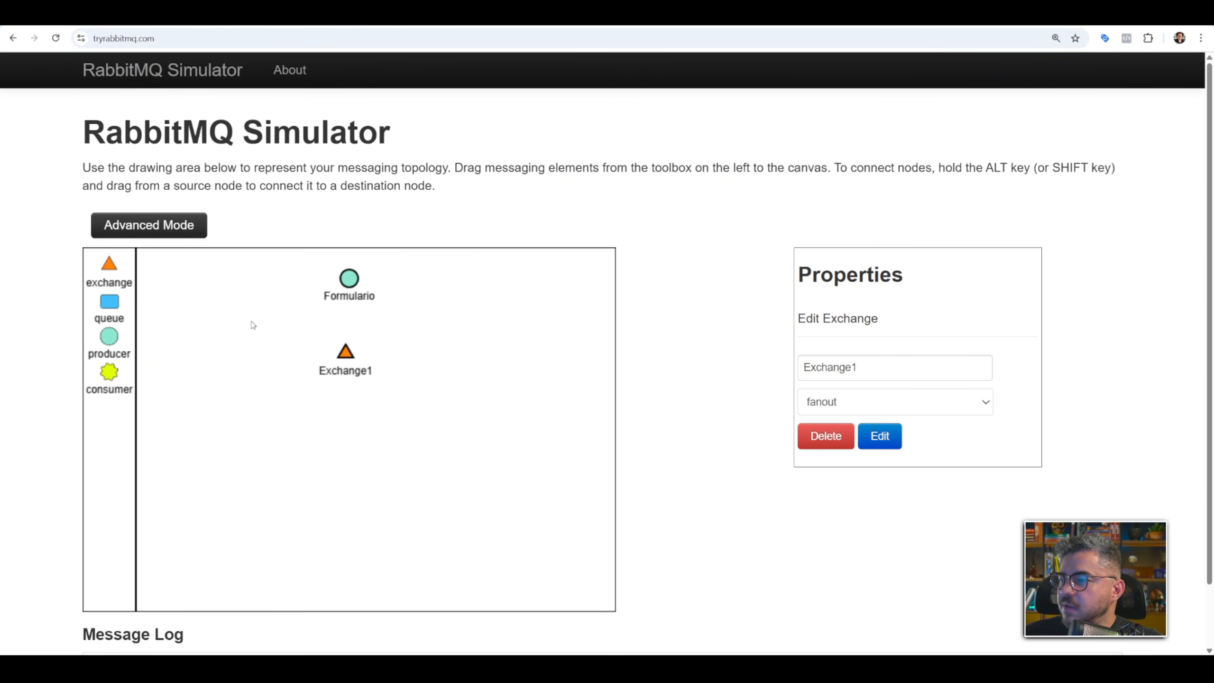
Add two queues side by side below Exchange1 and name the first one ClickupN8N.
left_click_drag(112, 305, 336, 422)
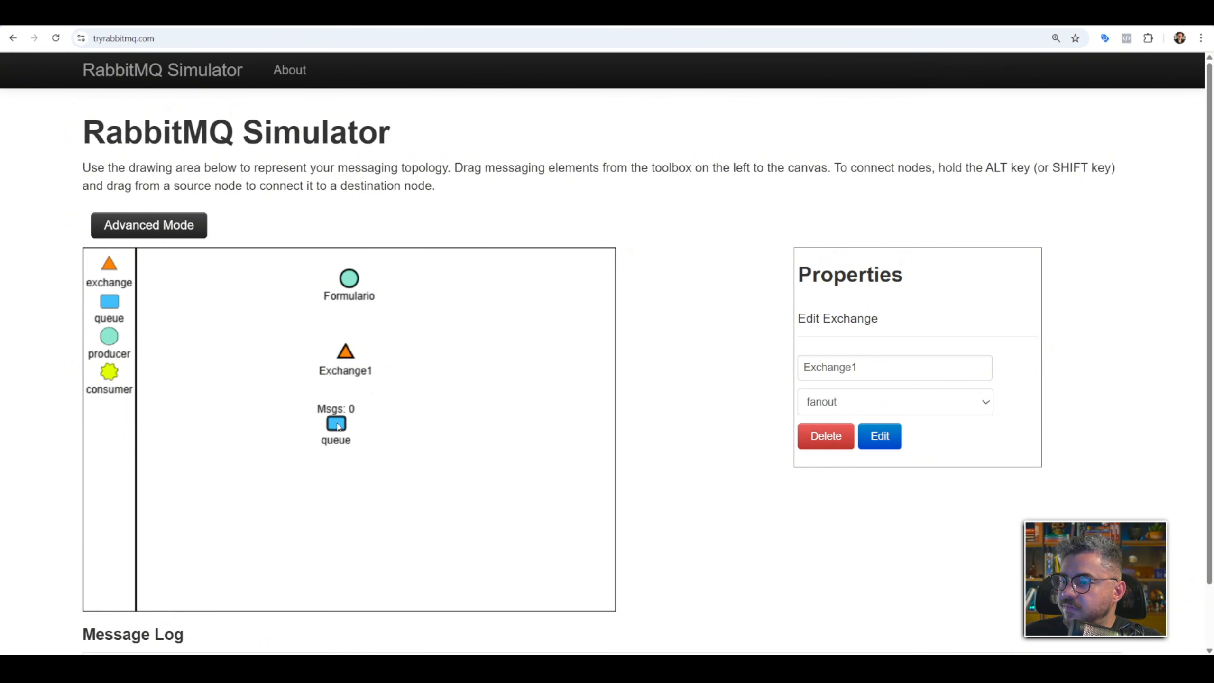
left_click_drag(109, 301, 433, 428)
triple_click(878, 368)
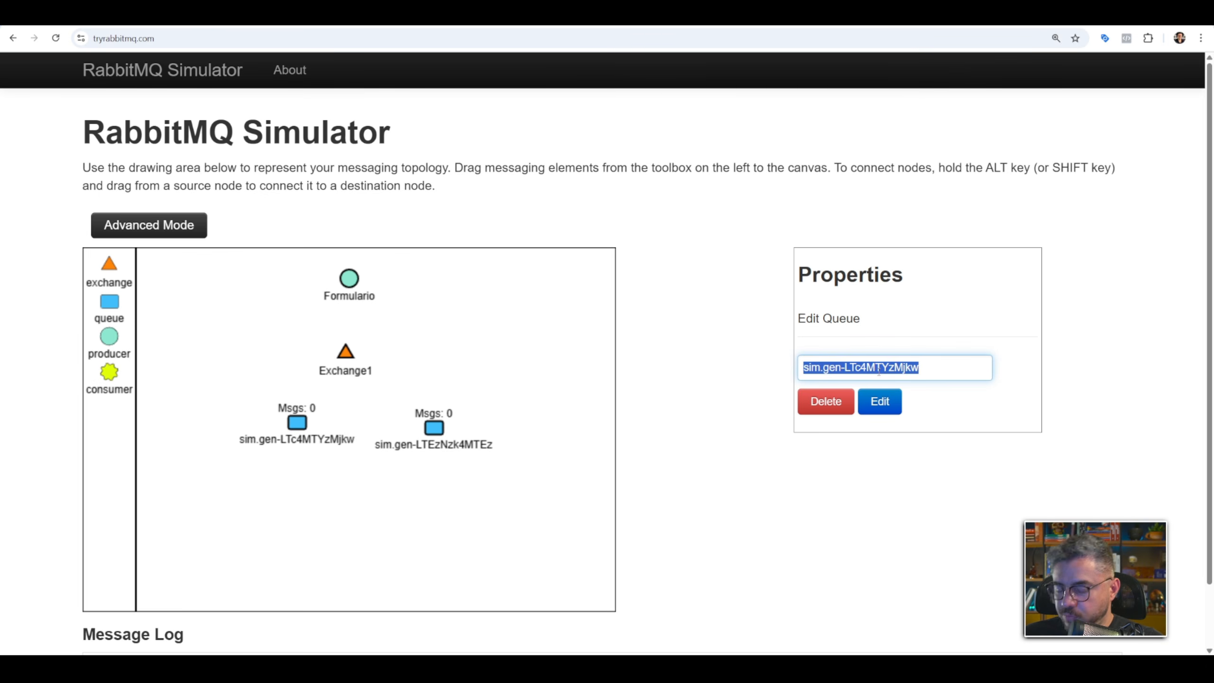
type("Clic")
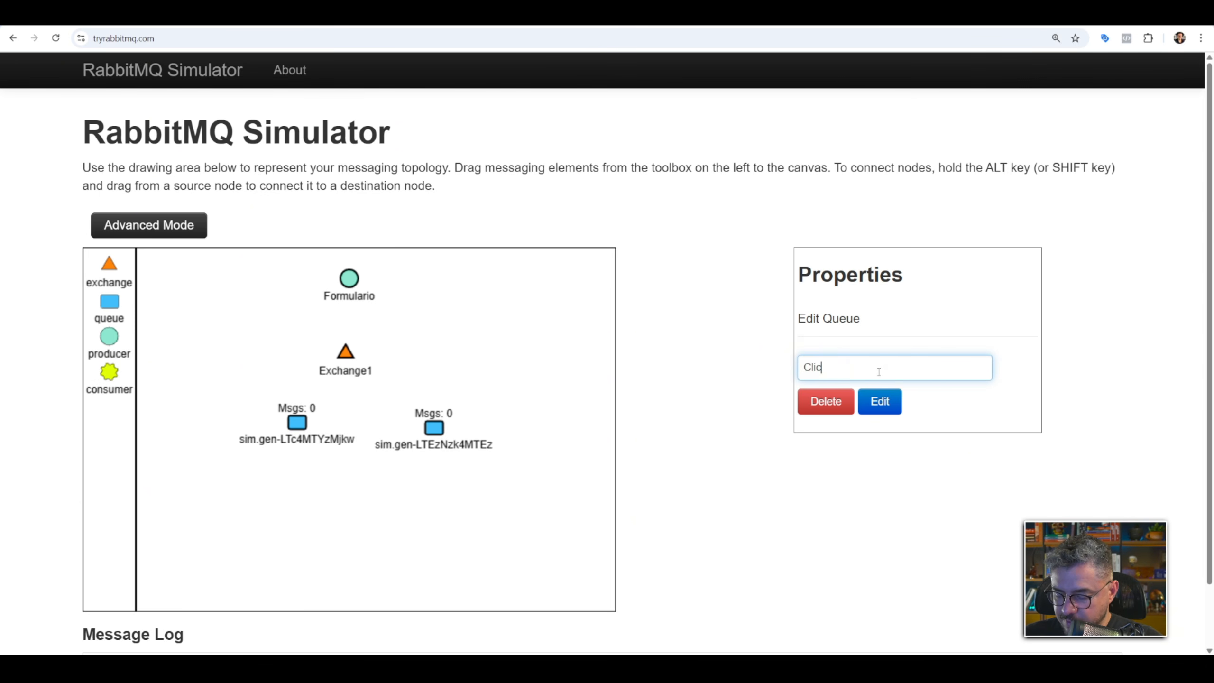
type("kupN8N")
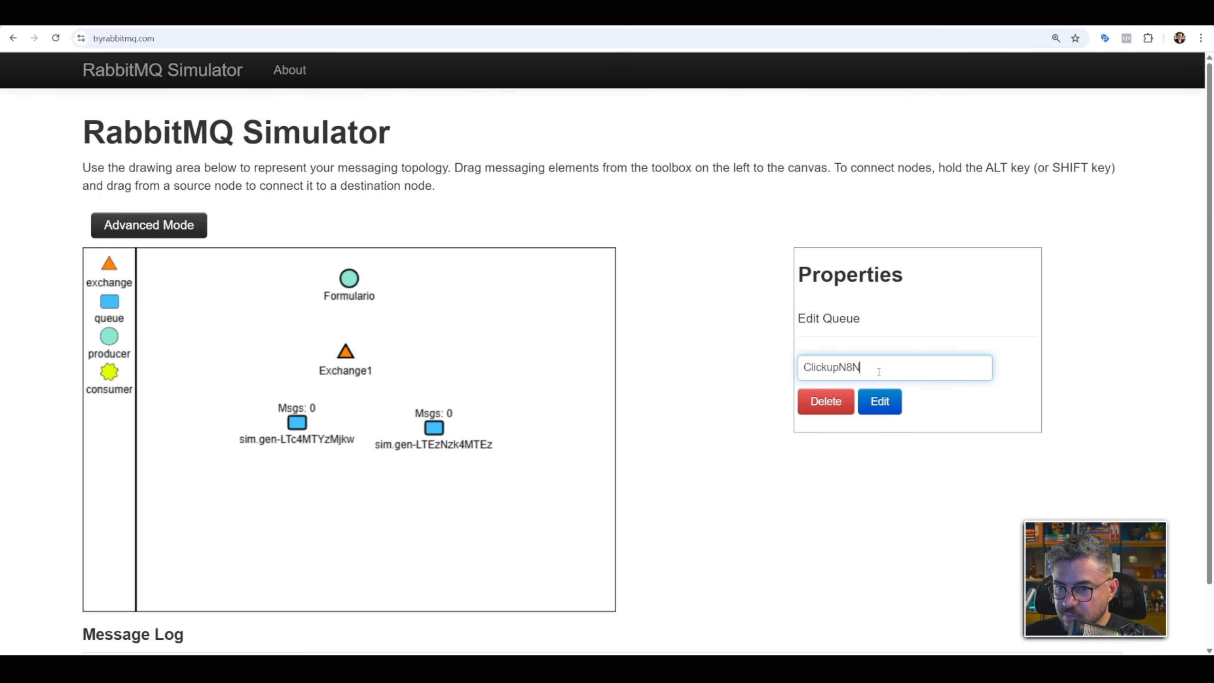
left_click(879, 401)
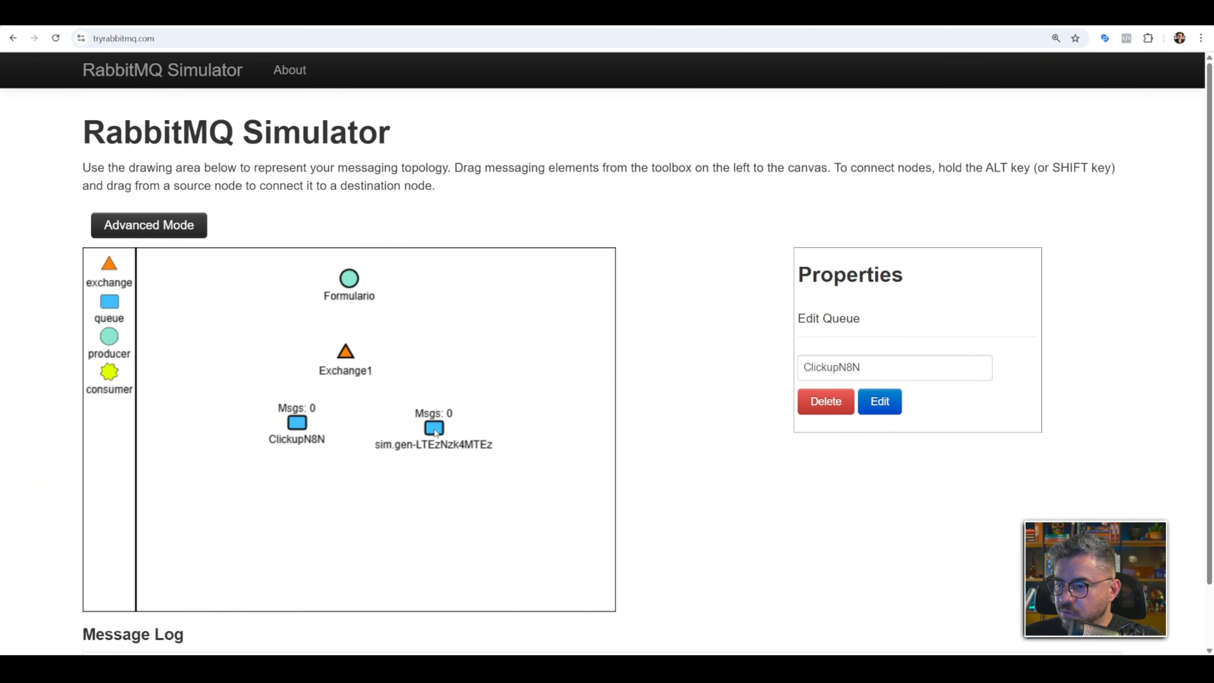
Name the second queue MauticN8N and move it slightly to line up with ClickupN8N.
left_click(434, 428)
triple_click(829, 368)
type("Maut")
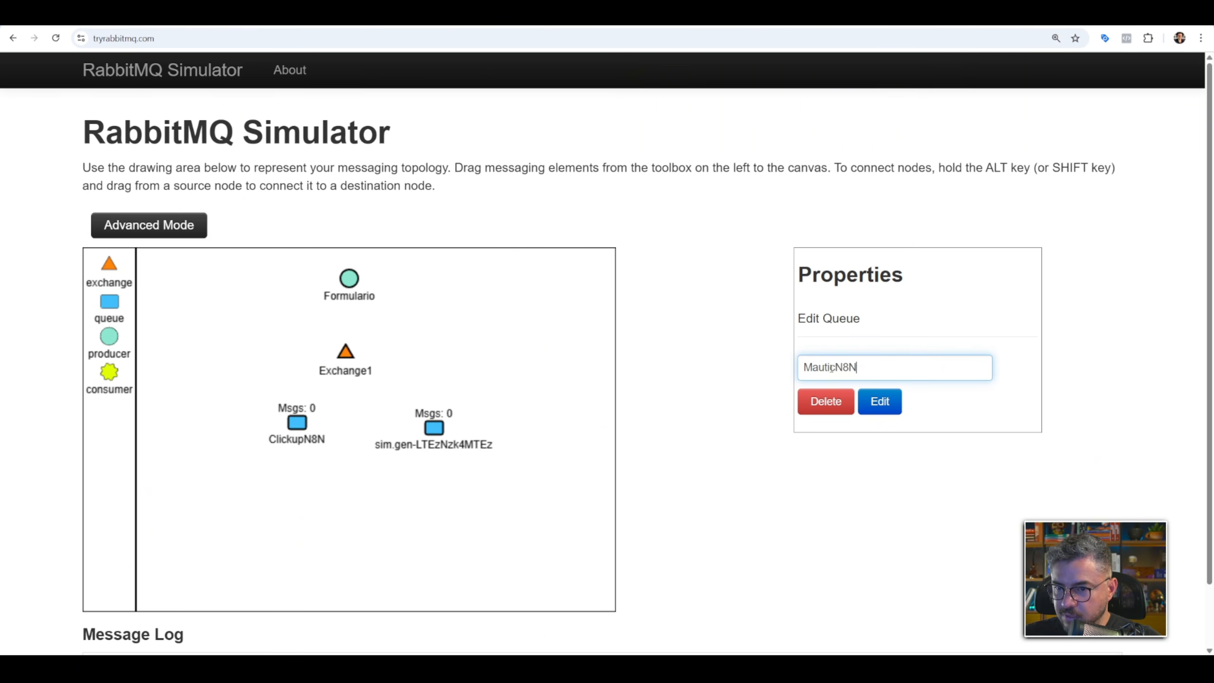
left_click(878, 400)
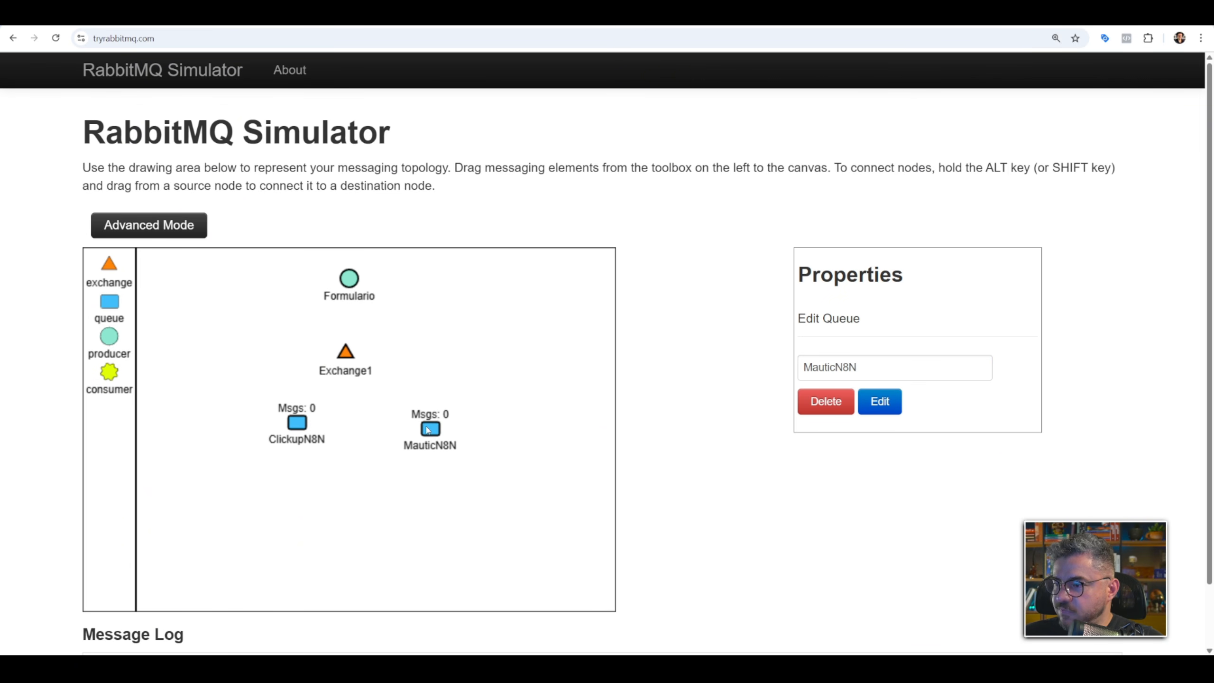
left_click_drag(428, 430, 418, 420)
Add a consumer below the ClickupN8N queue and name it Auto1.
left_click_drag(114, 369, 269, 495)
triple_click(866, 367)
type("Au")
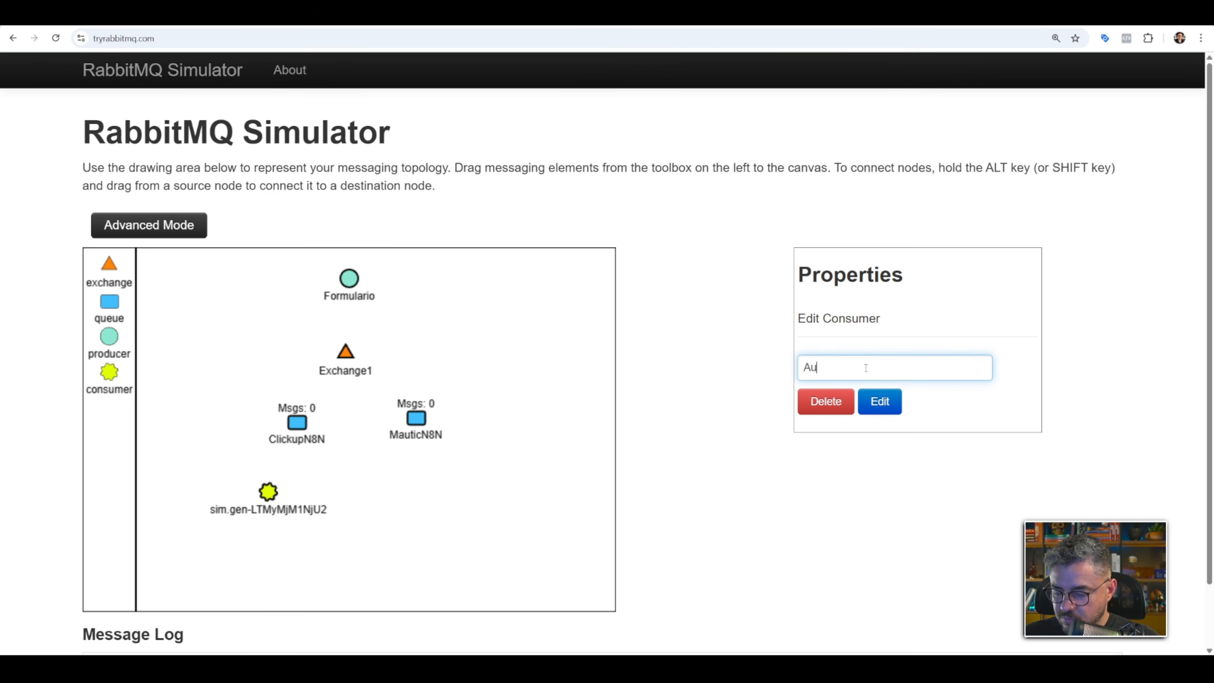
type("to1")
left_click(878, 402)
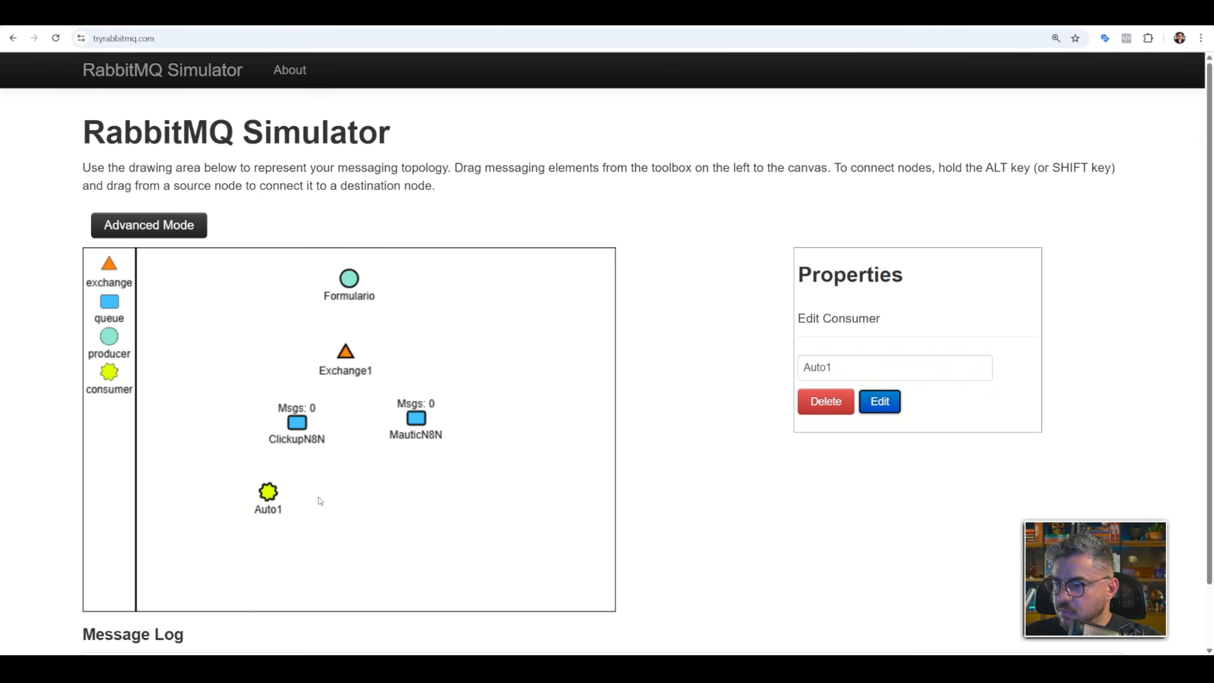
Add a second consumer below the MauticN8N queue and name it Auto2.
left_click_drag(111, 373, 426, 485)
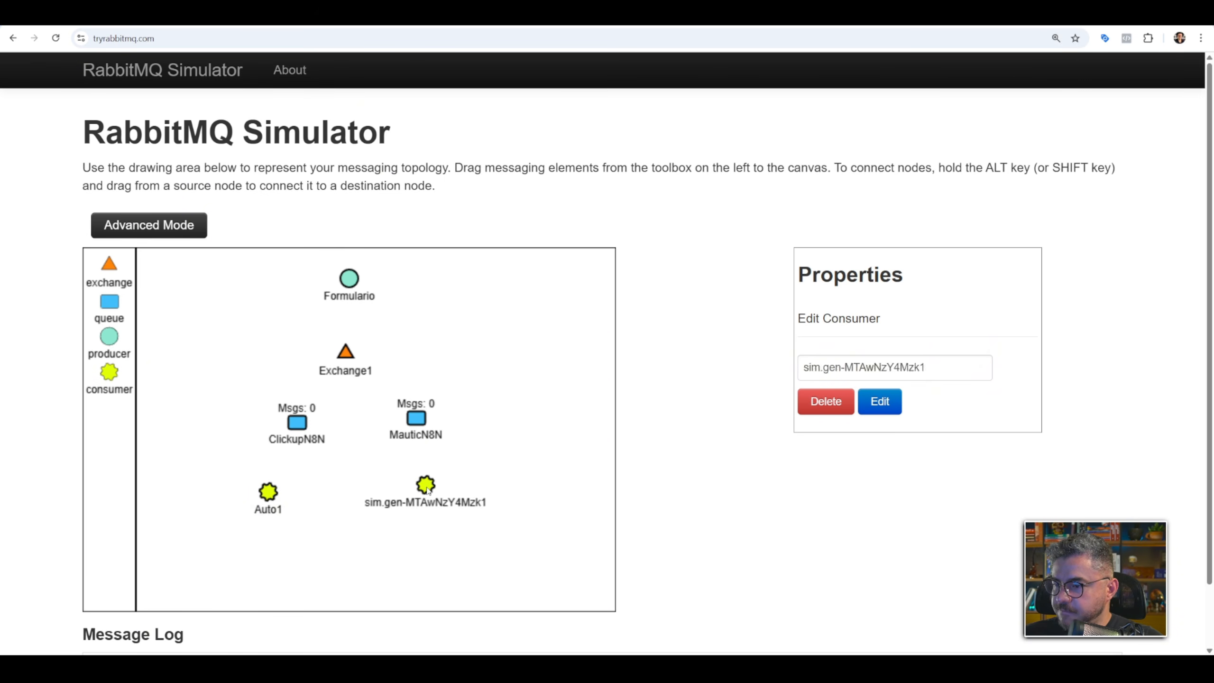
triple_click(897, 367)
type("Auto2")
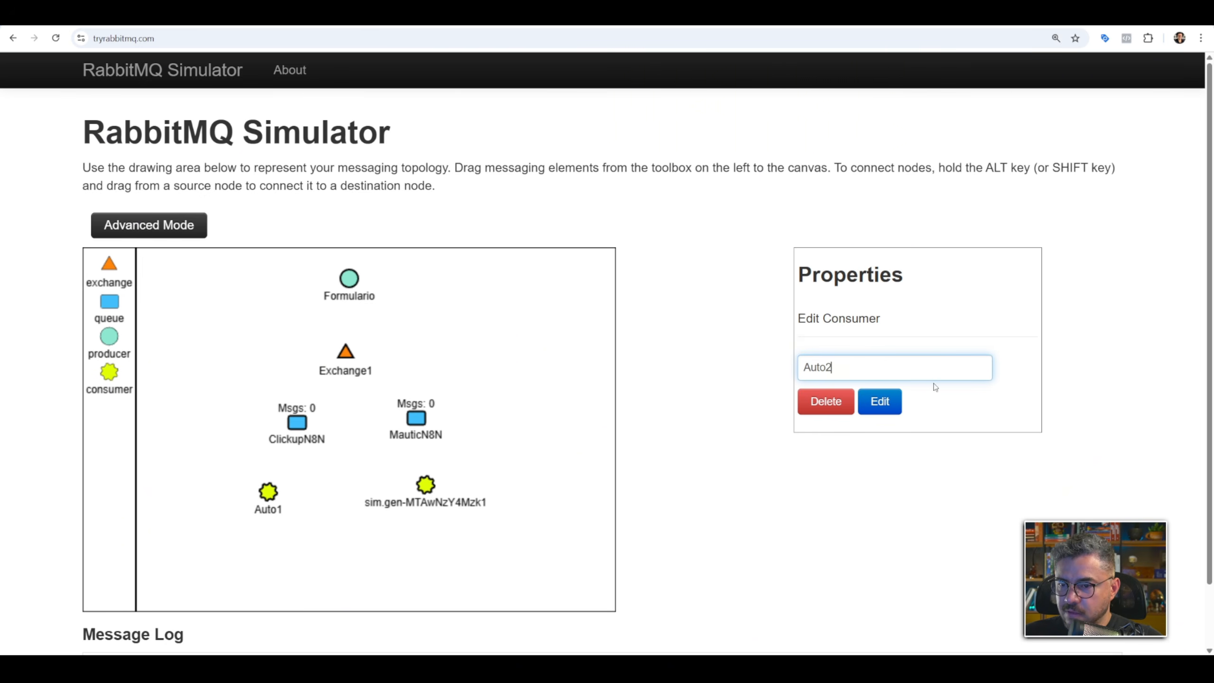
left_click(879, 402)
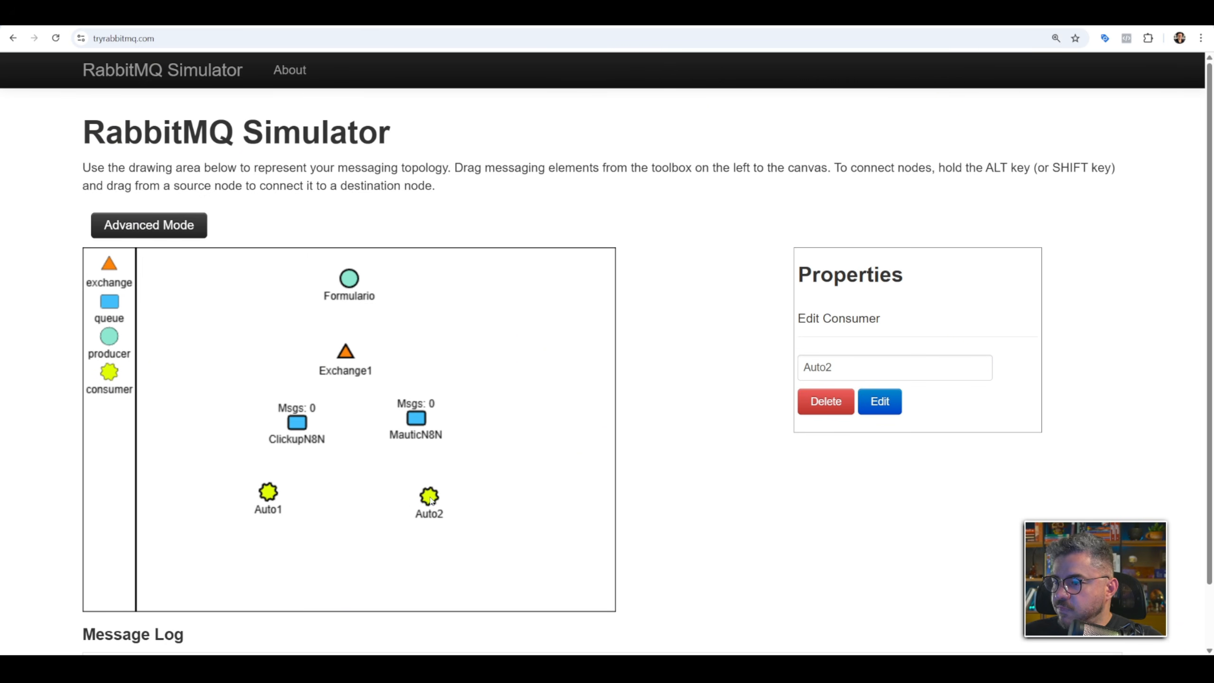
Connect the ClickupN8N queue to Auto1 and the MauticN8N queue to Auto2, adjusting the consumers' positions.
left_click_drag(260, 499, 297, 423)
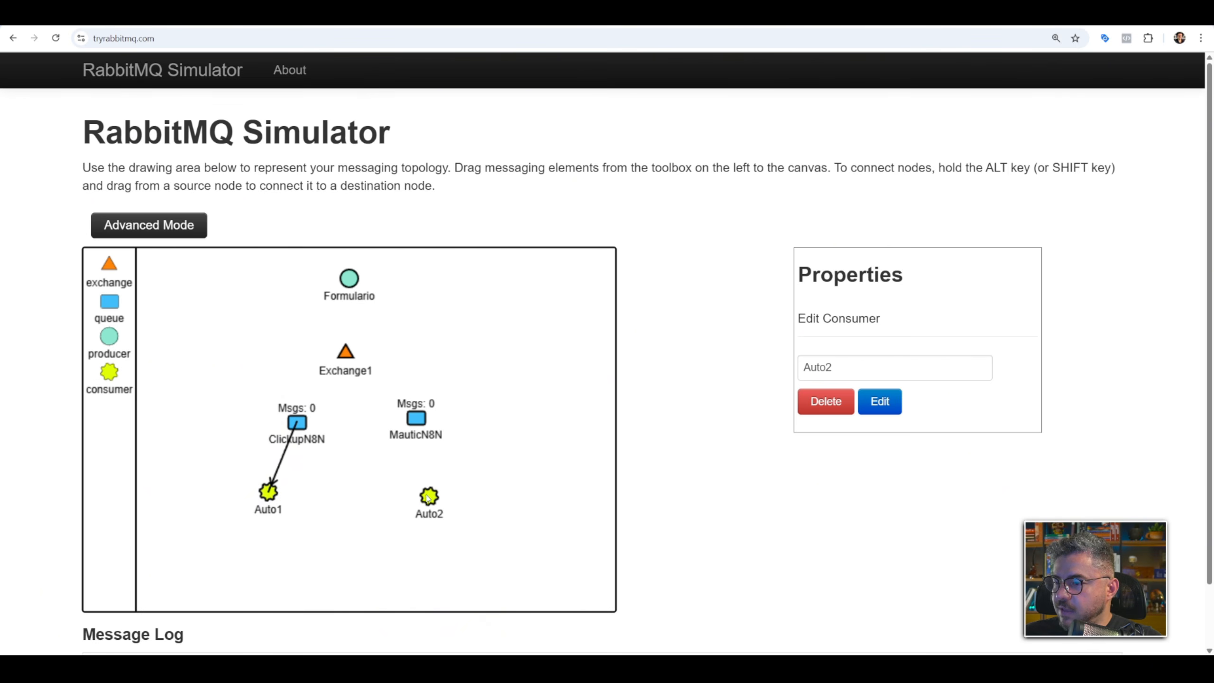
left_click_drag(418, 420, 419, 419)
left_click_drag(431, 499, 443, 489)
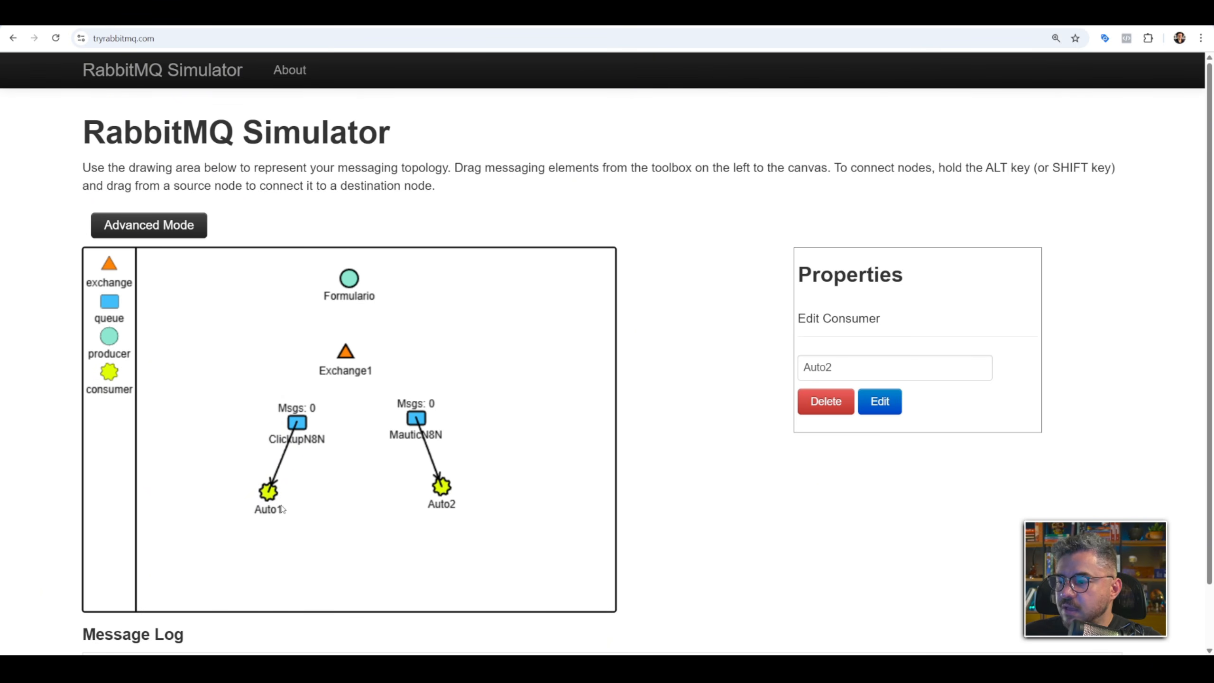
left_click_drag(269, 493, 279, 498)
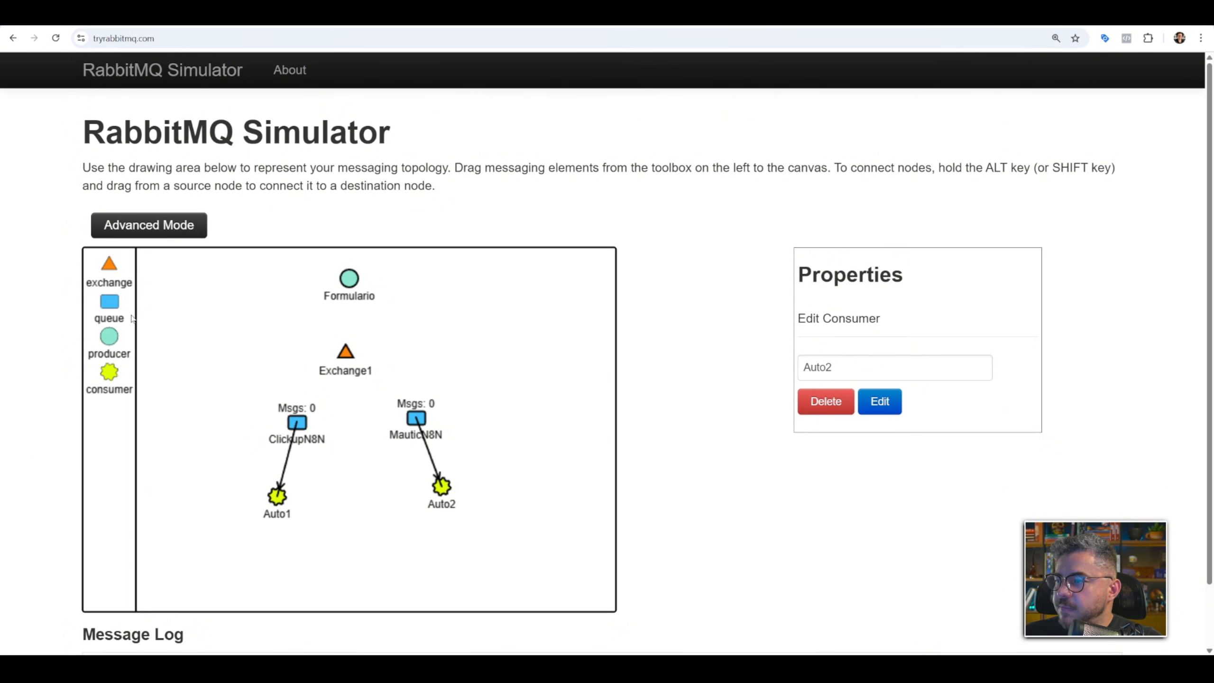
Connect Exchange1 to both queues and the Formulario producer to Exchange1.
left_click_drag(300, 421, 346, 353)
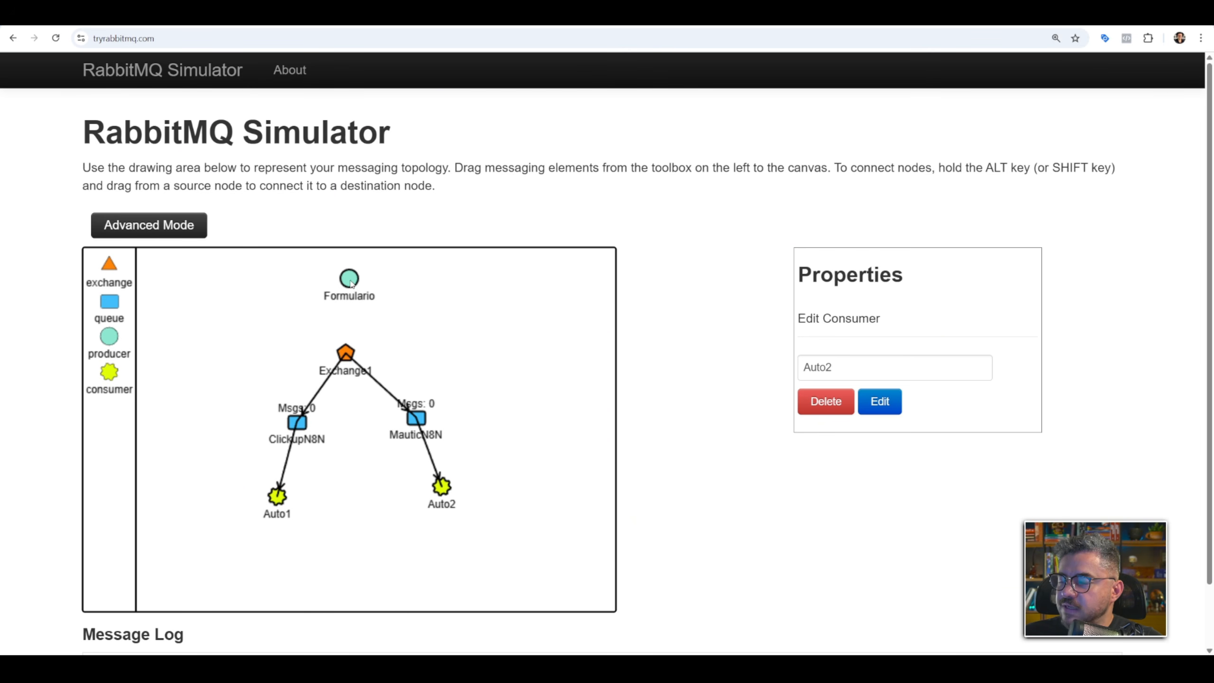
left_click_drag(351, 283, 346, 353)
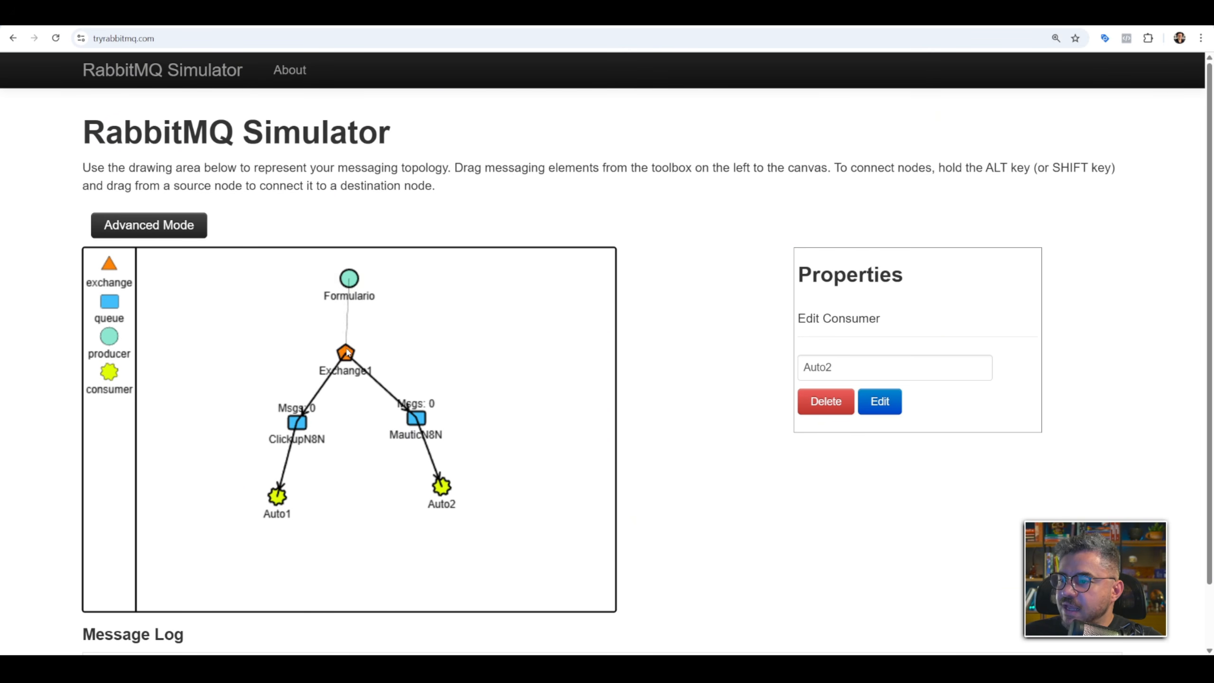
left_click(359, 290)
left_click(868, 493)
type("erico01")
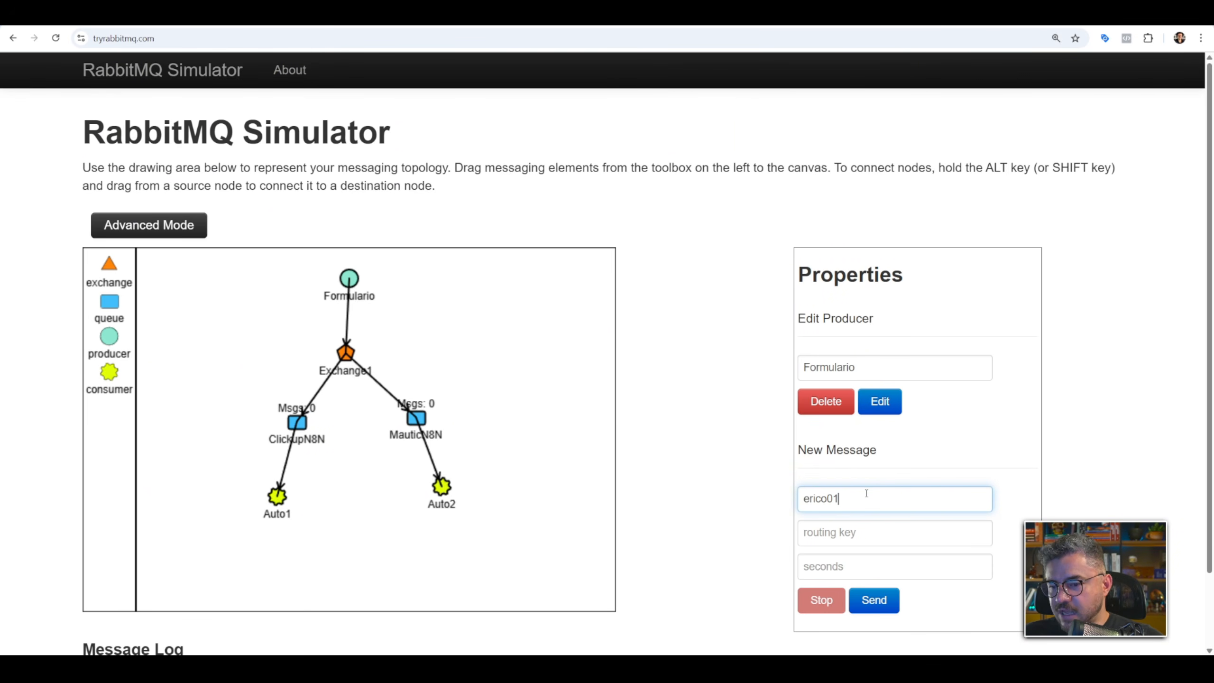
left_click(849, 532)
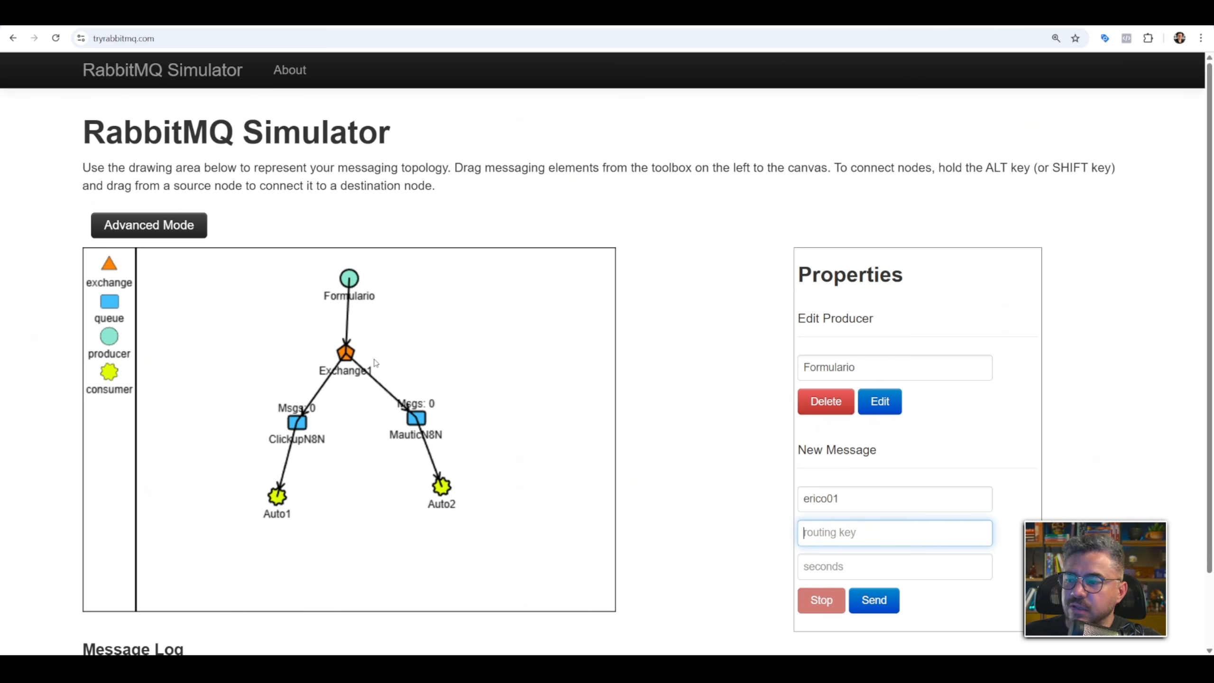
Align Exchange1 beneath Formulario and reapply its existing name and fanout type.
left_click(350, 350)
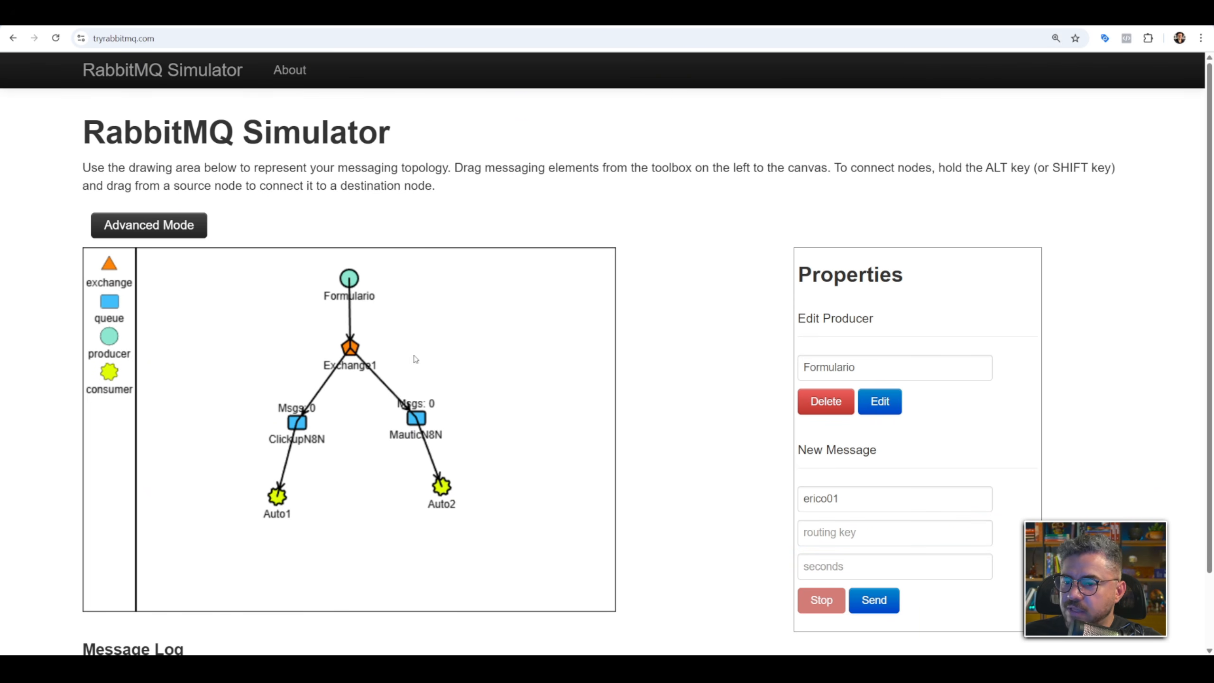
left_click(357, 348)
left_click(876, 367)
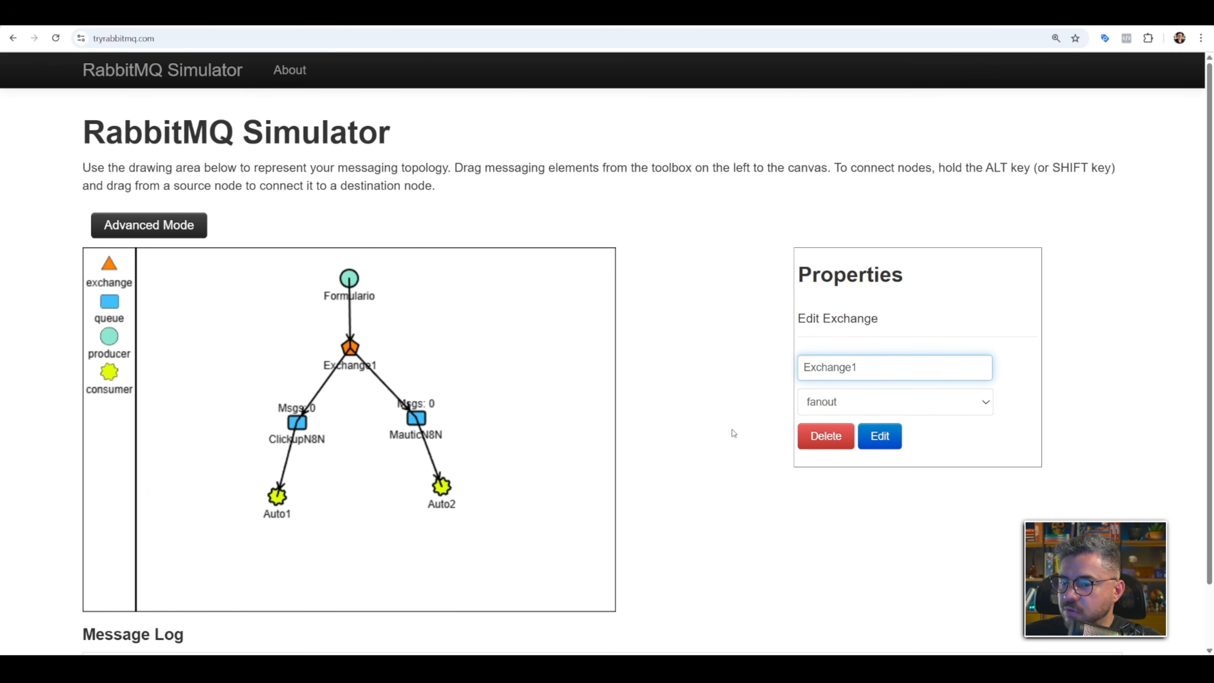
left_click(879, 436)
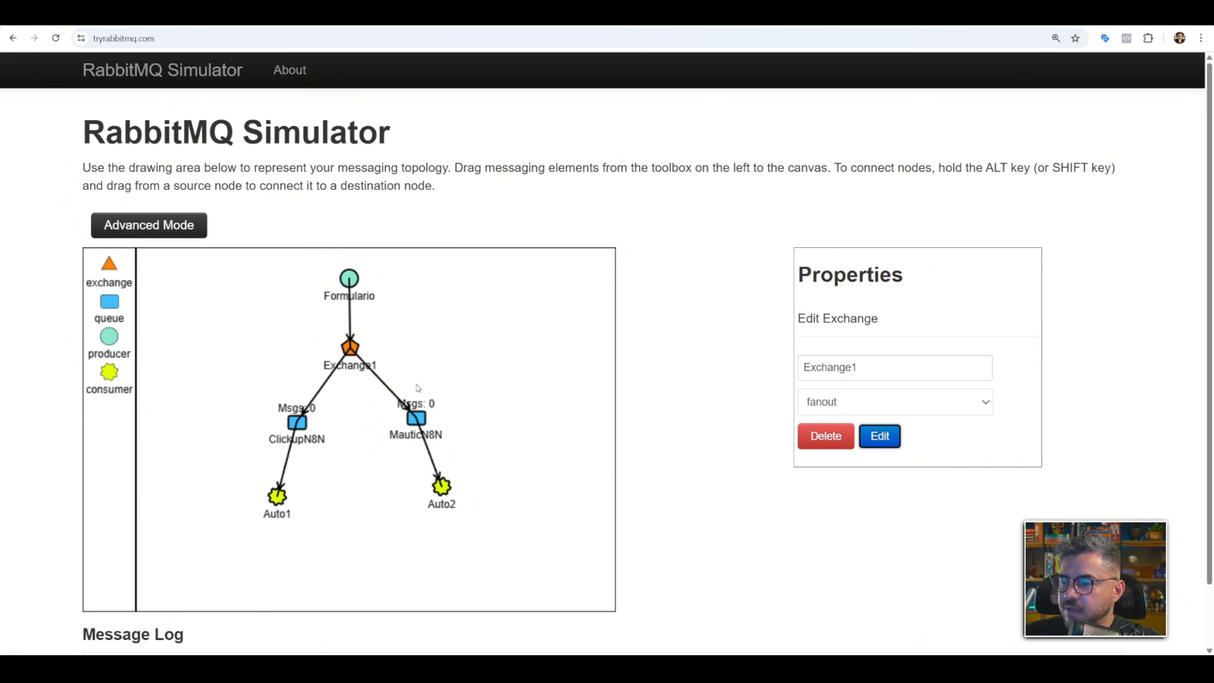
Send a message with a sample name payload from Formulario every 2 seconds, and reposition the Auto1 and Auto2 consumers.
left_click(356, 279)
left_click(839, 500)
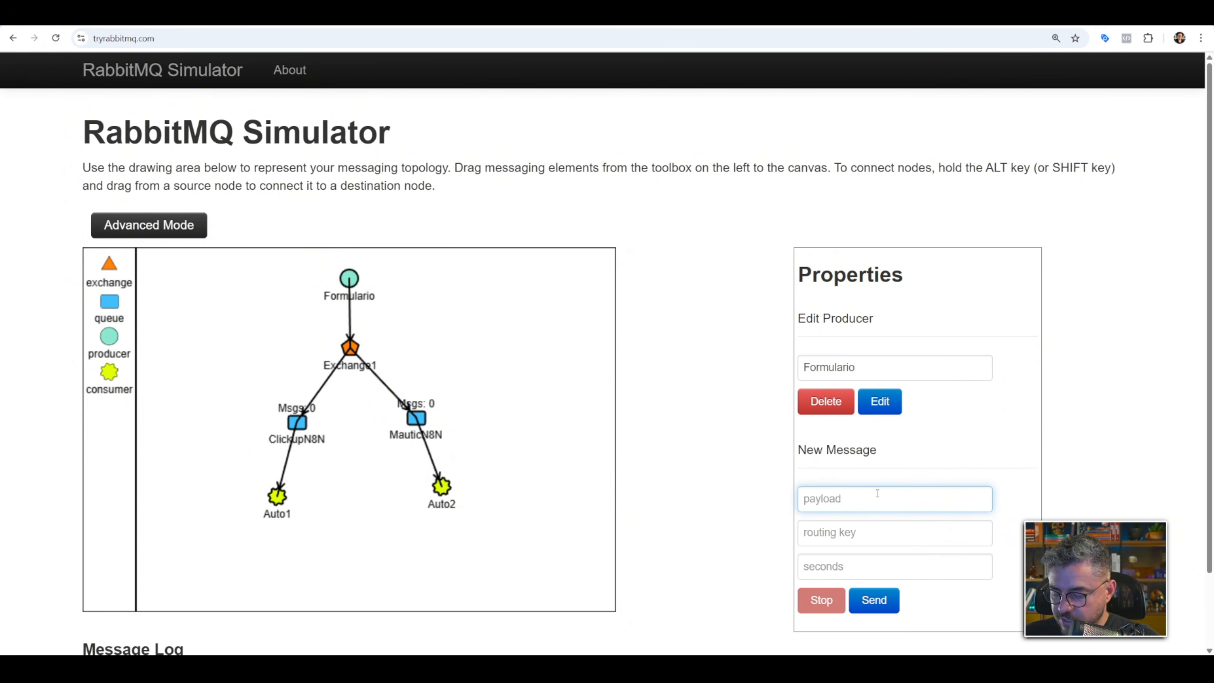
type("erico01")
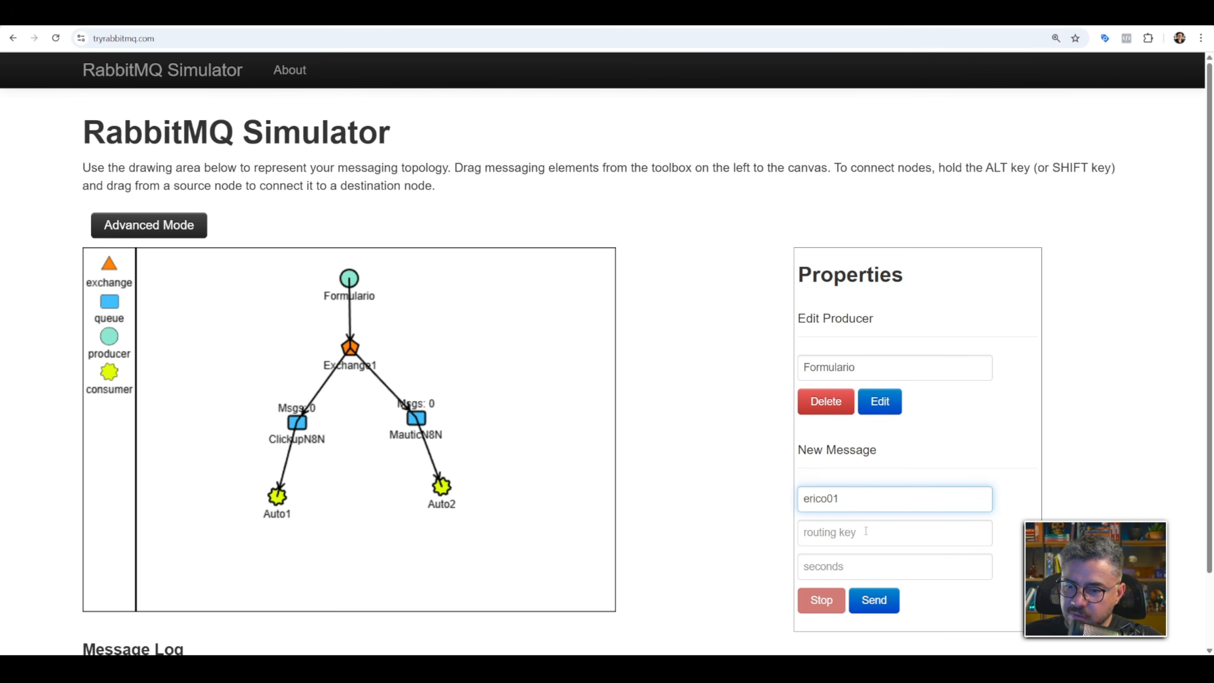
left_click(863, 561)
type("2")
left_click(872, 600)
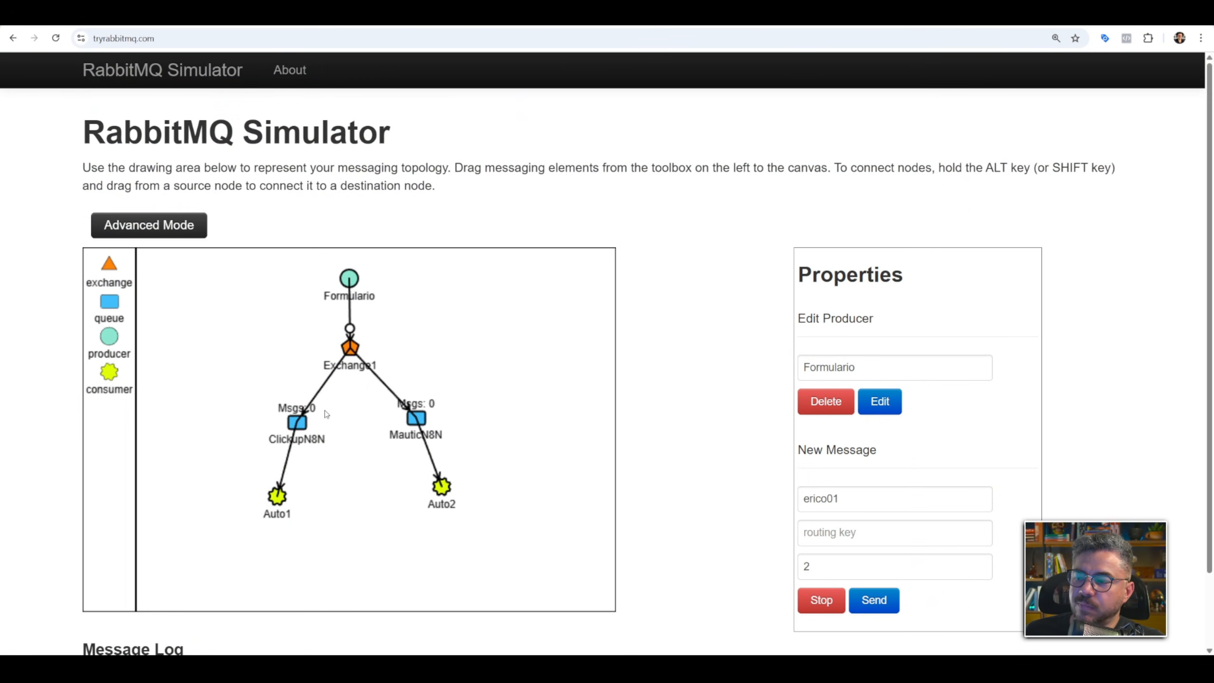
left_click_drag(285, 497, 325, 479)
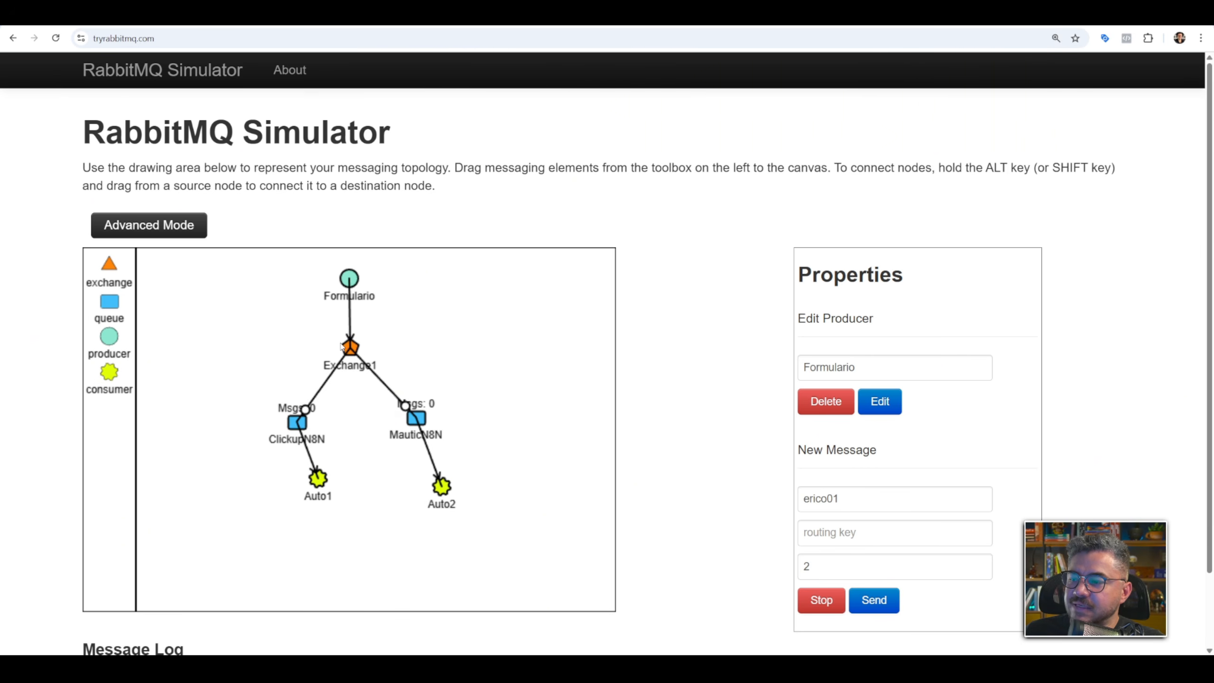
left_click_drag(442, 488, 449, 486)
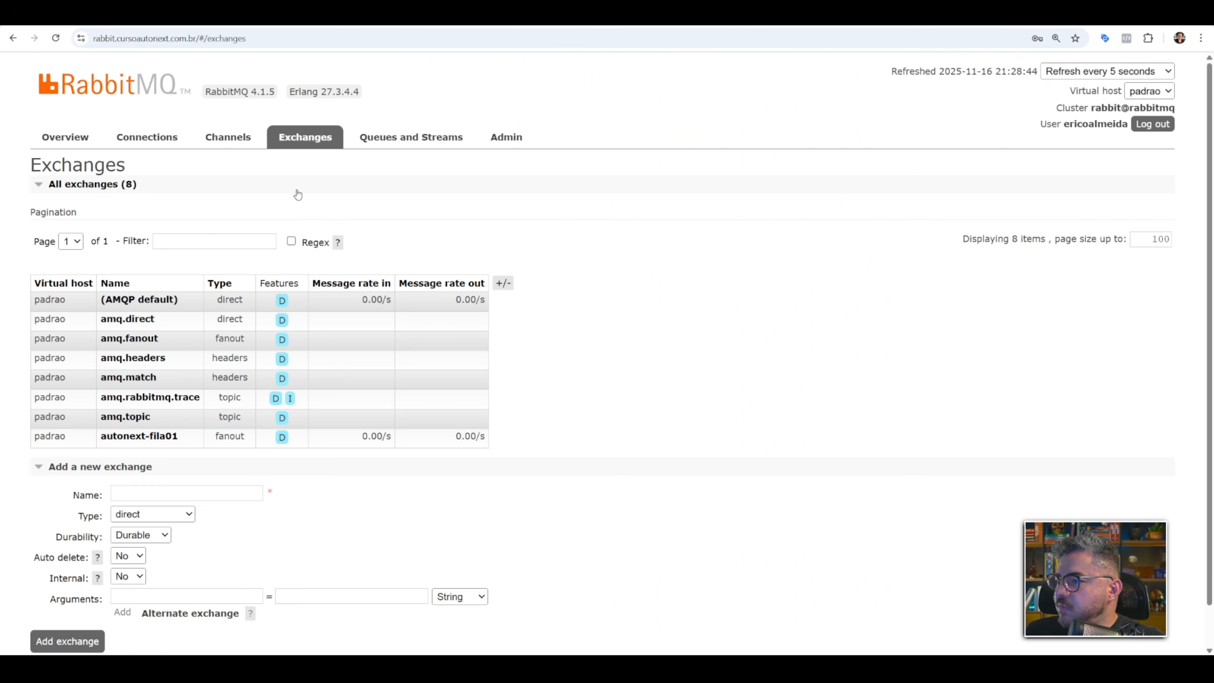
On the RabbitMQ management page, add a new exchange named ex1 with the fanout type.
scroll(124, 403, "down", 1)
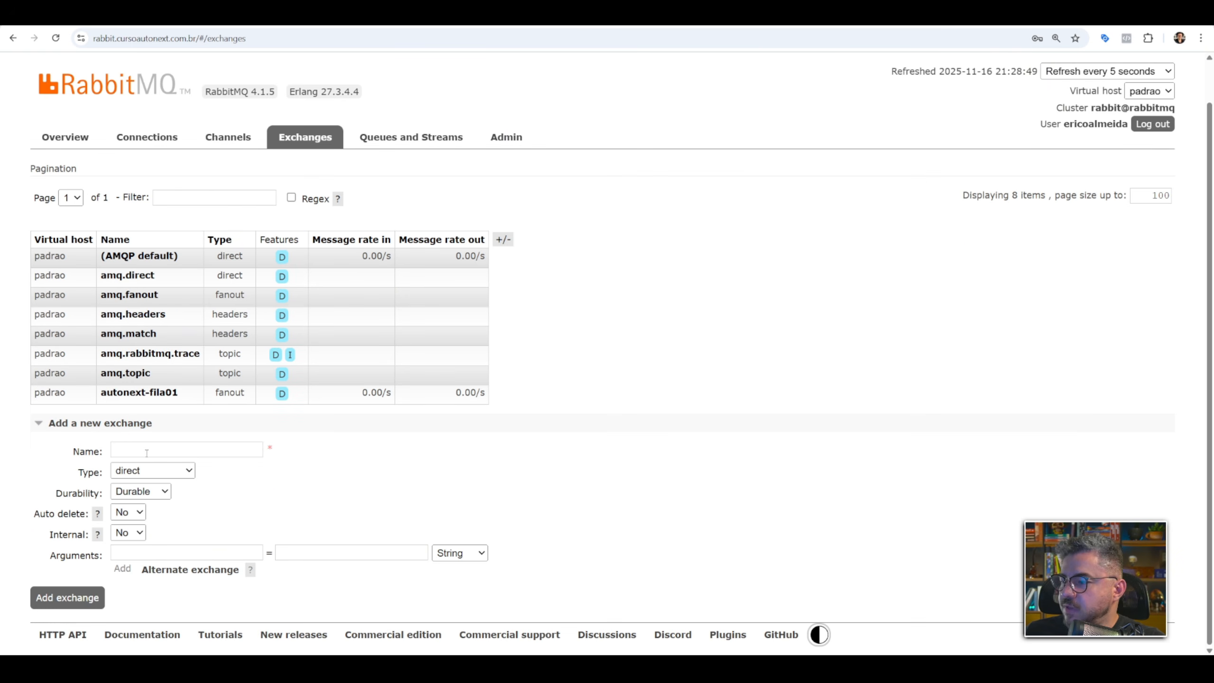
left_click(236, 447)
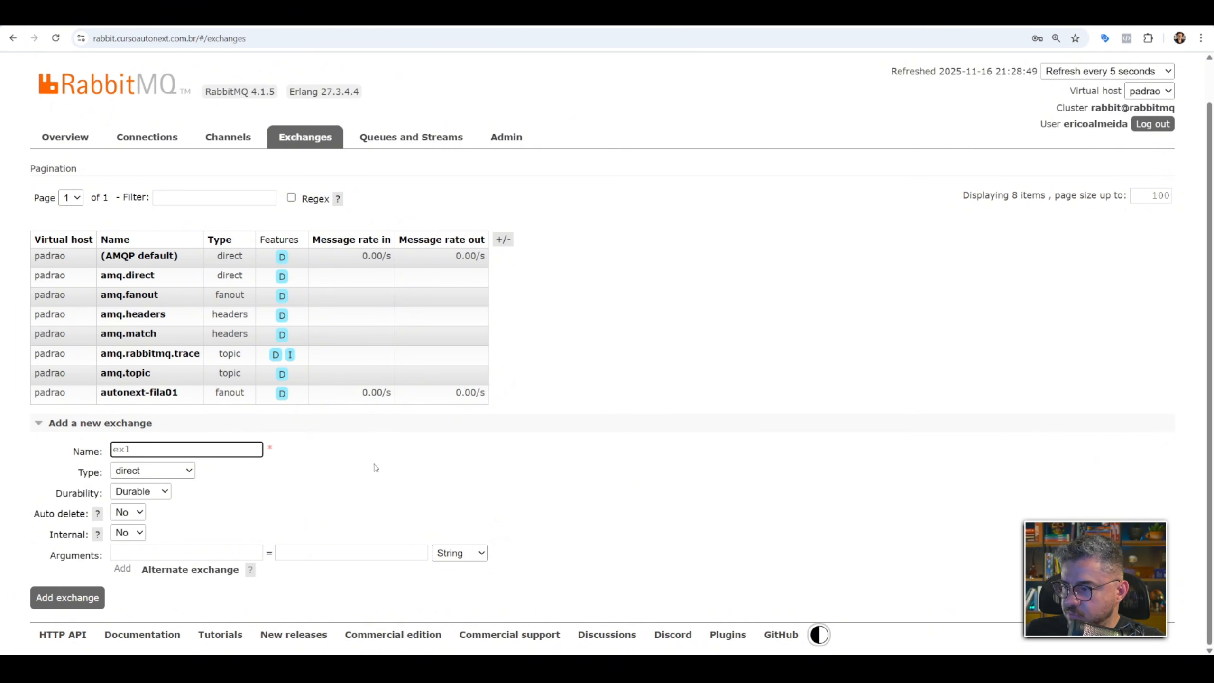
left_click(180, 471)
left_click(146, 502)
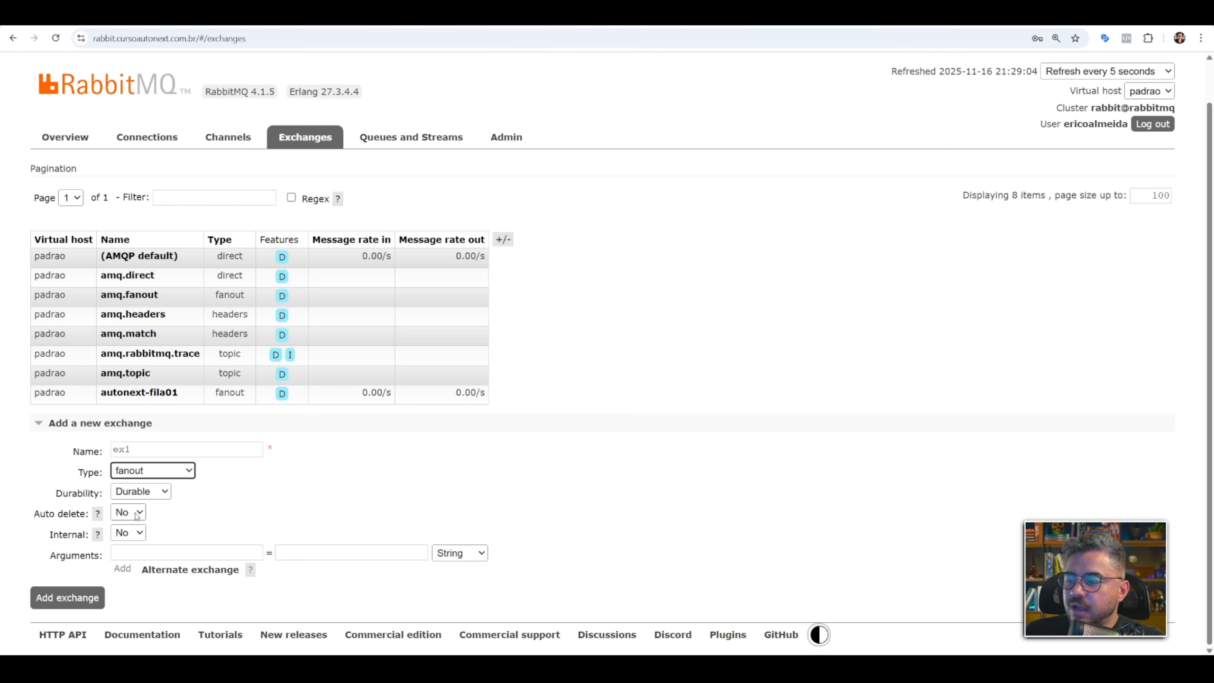
left_click(67, 598)
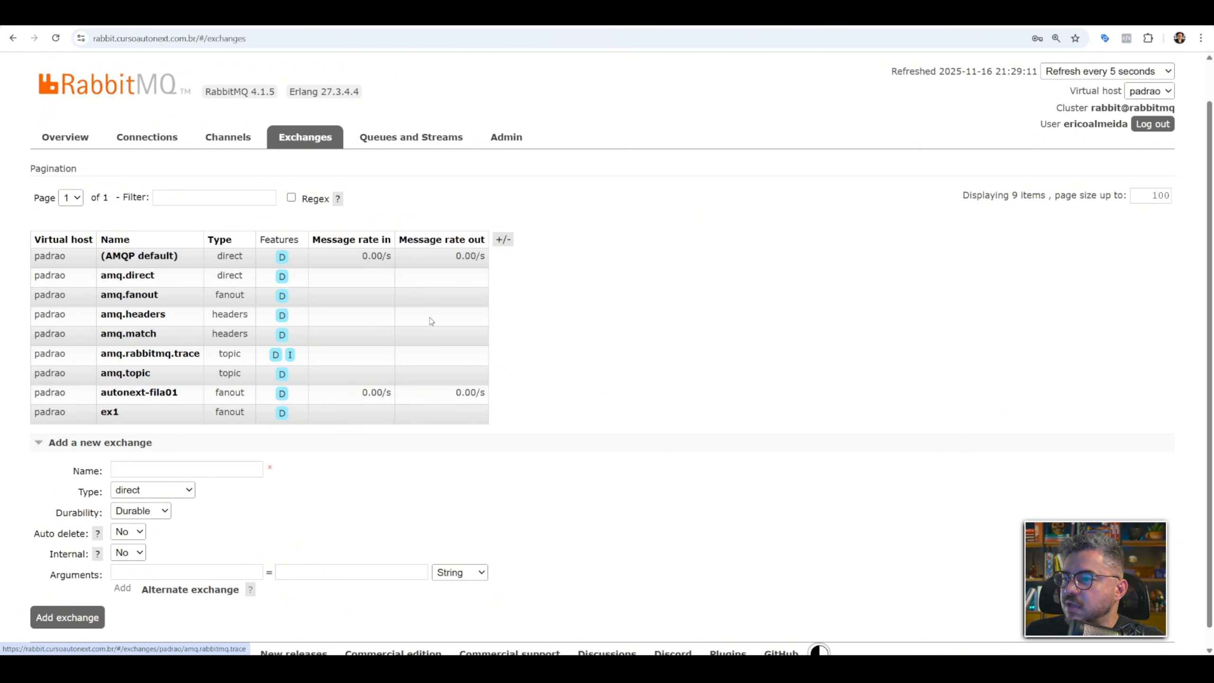
Go to the queues list and open the type choices for a new queue.
left_click(408, 146)
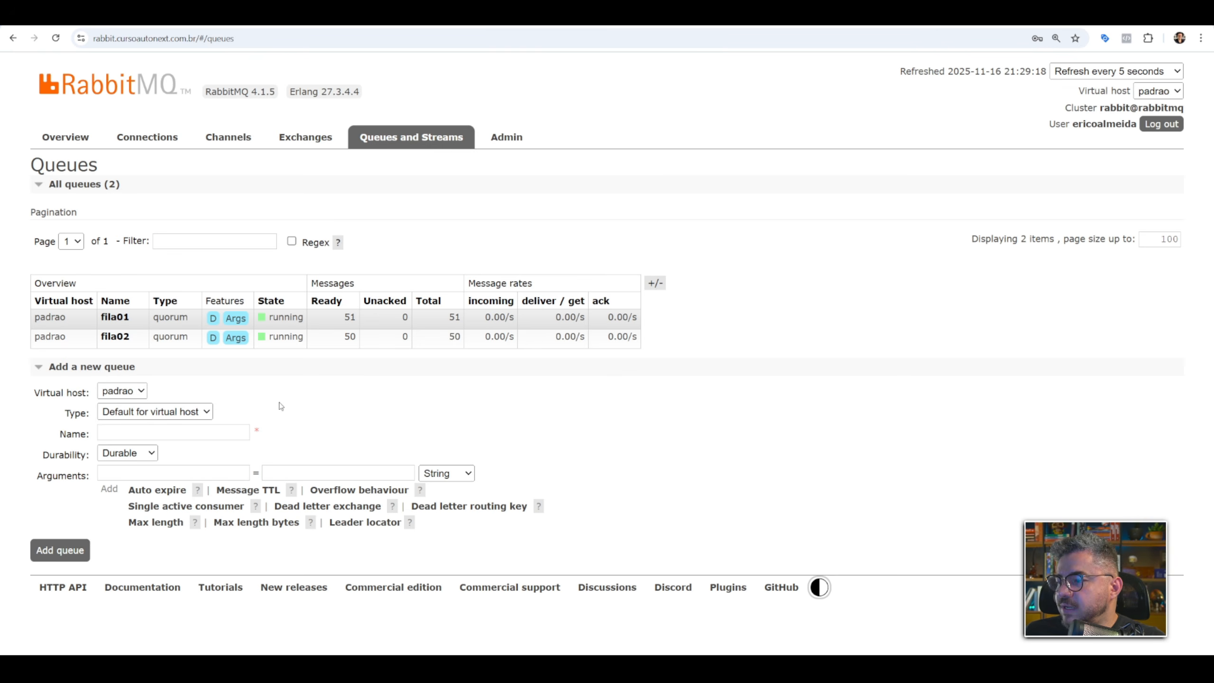
left_click(191, 412)
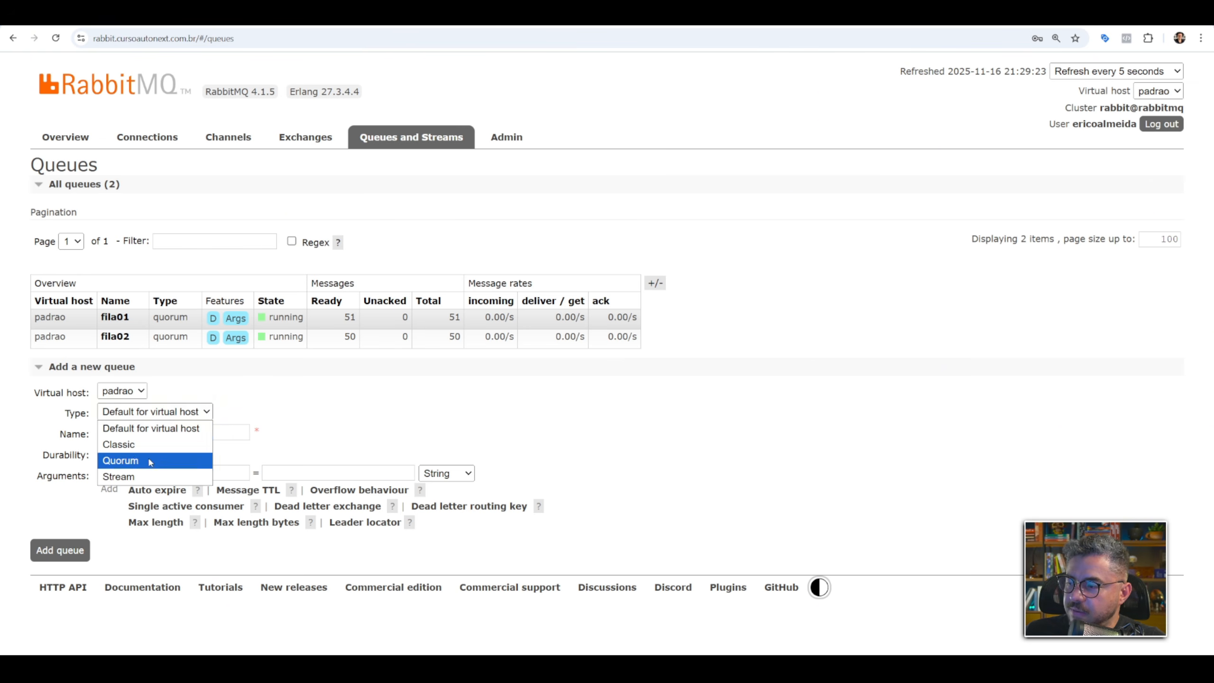
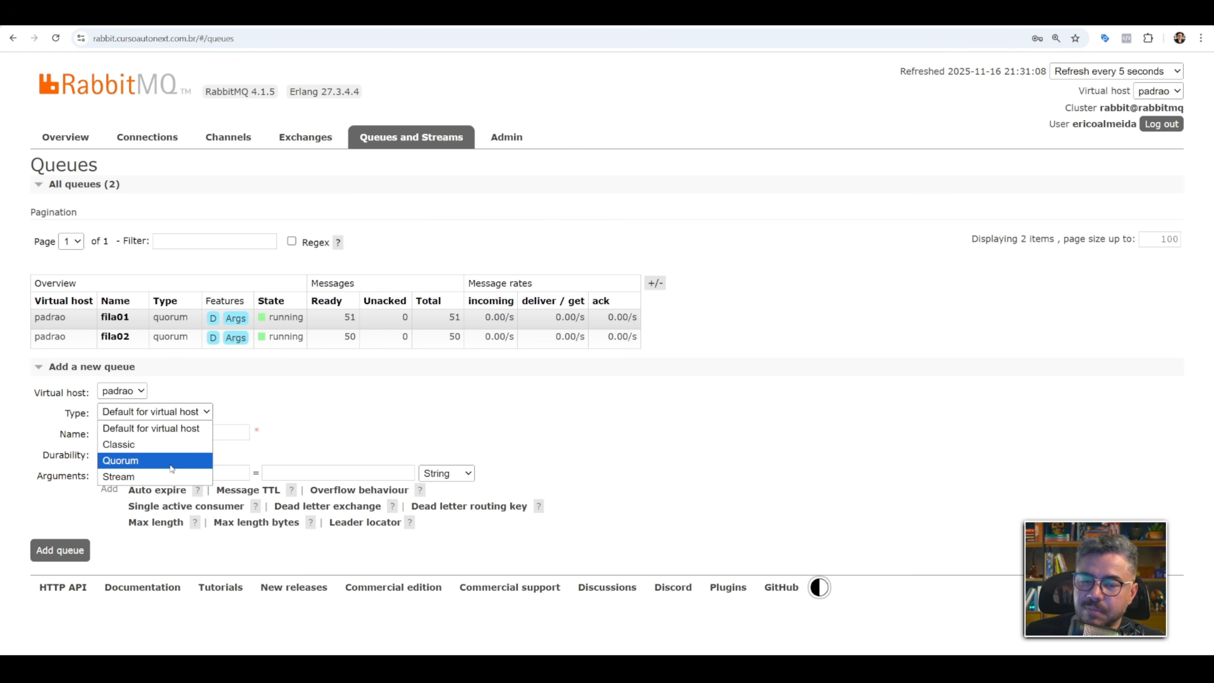
Add a new quorum queue named filamautic on the padrao virtual host.
left_click(171, 460)
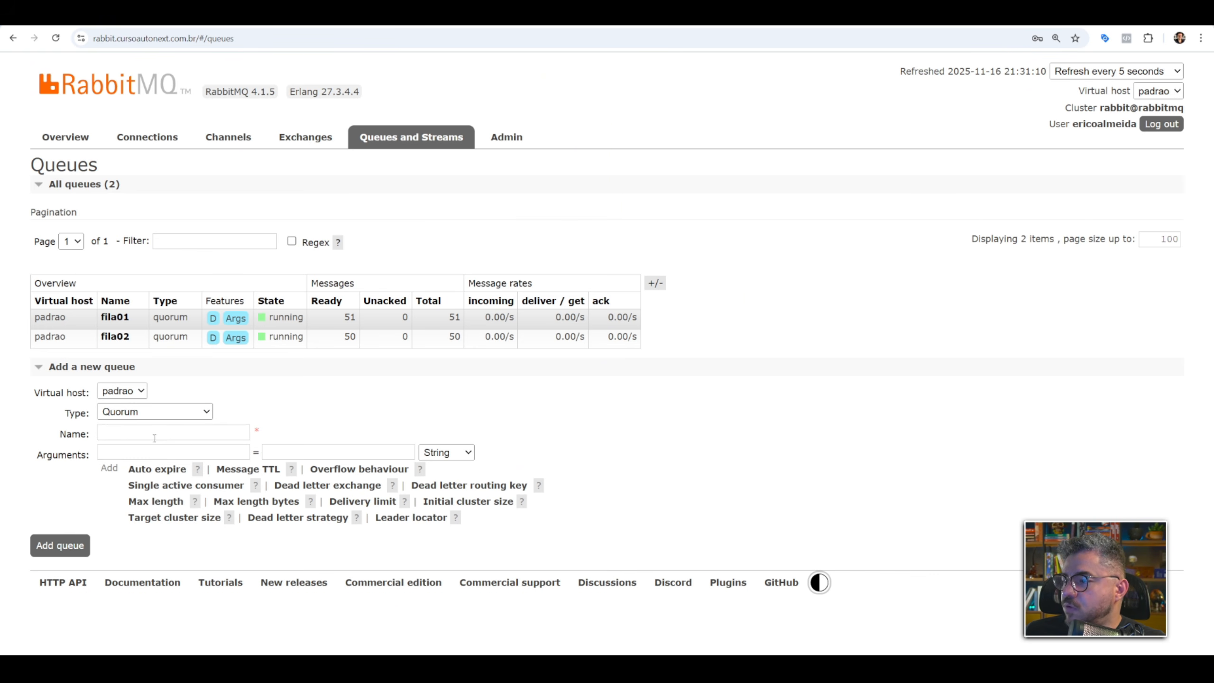
left_click(234, 432)
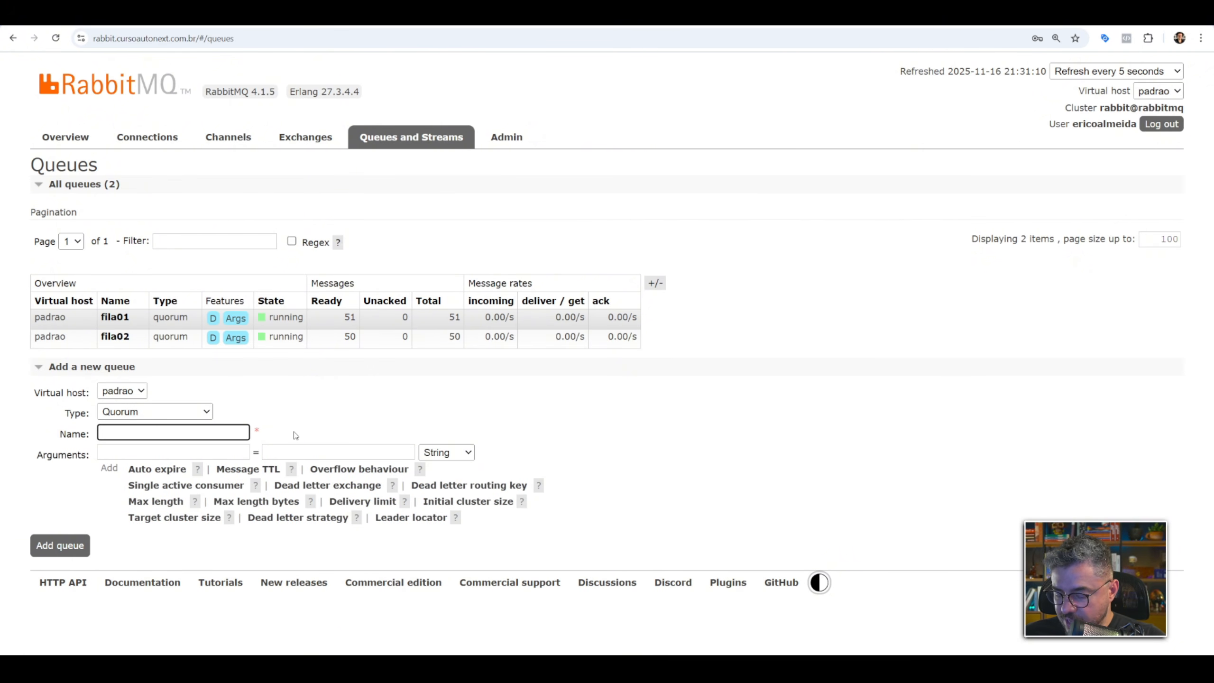
type("filamautic")
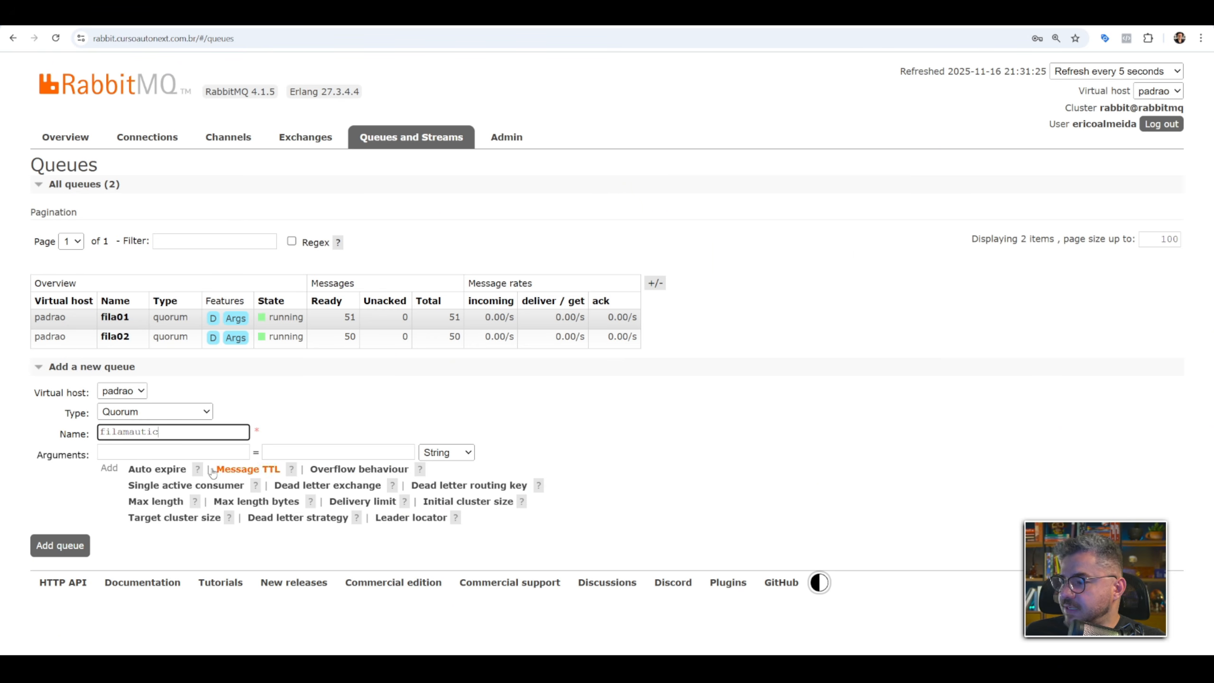
left_click(74, 547)
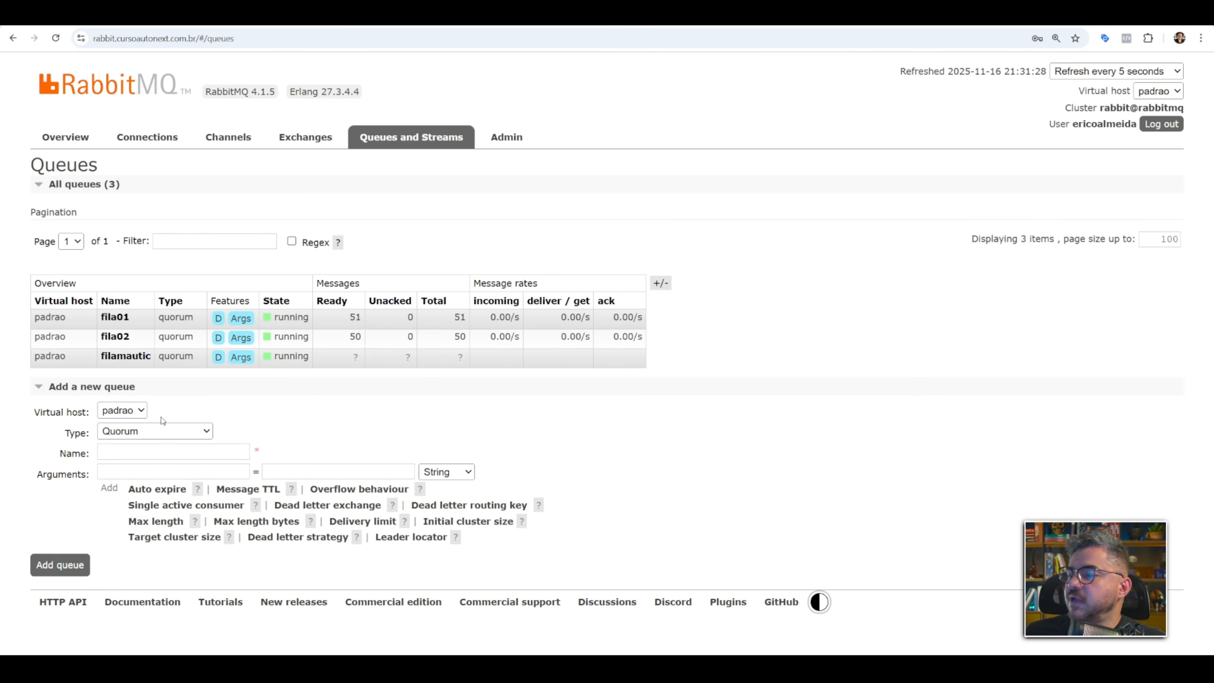
Add a second quorum queue named filaclickup on the padrao virtual host.
left_click(143, 431)
left_click(133, 475)
left_click(143, 453)
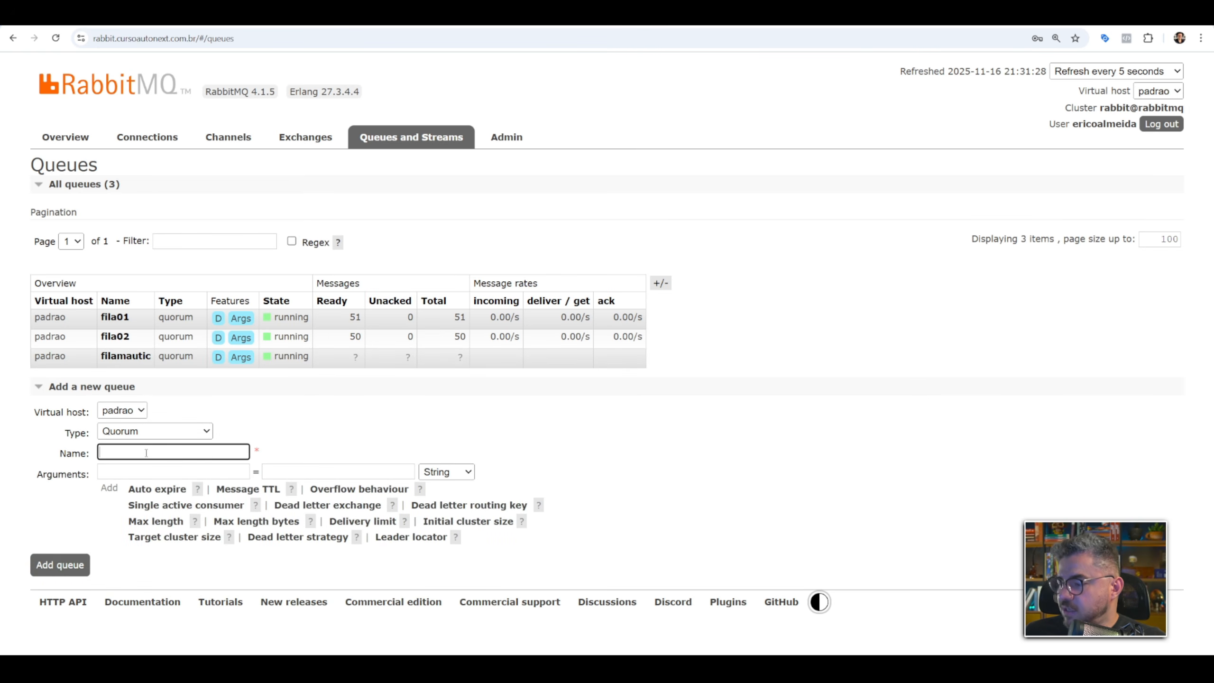
type("filaclic")
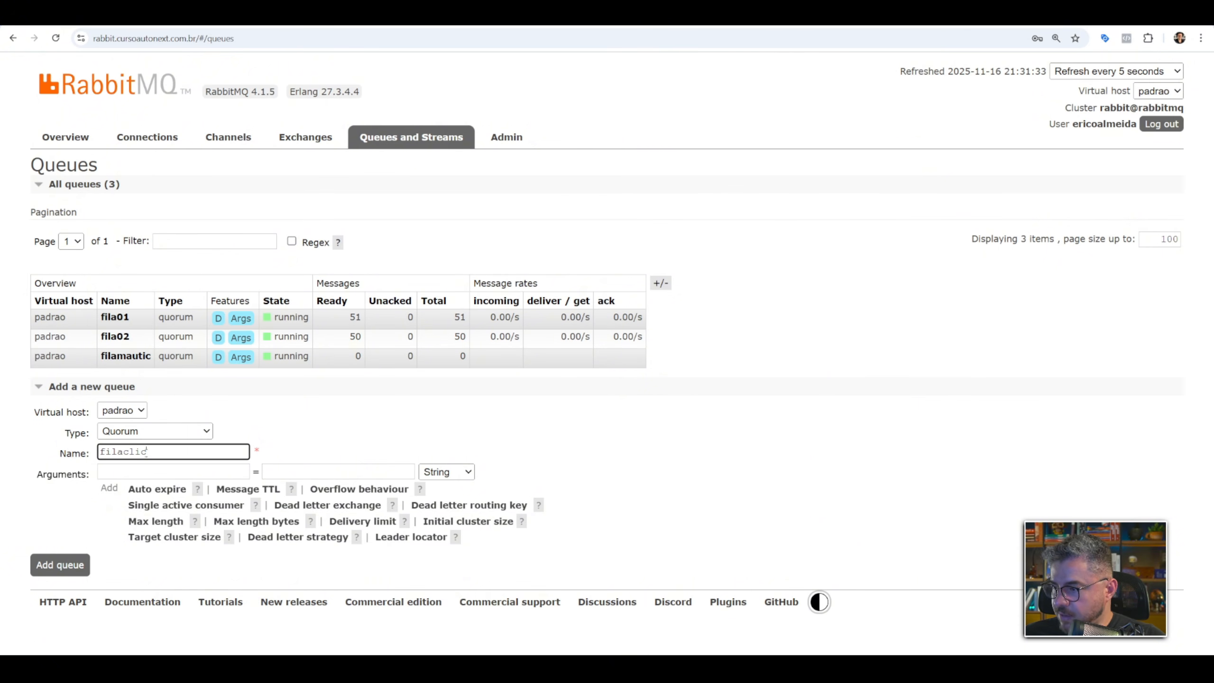
type("kup")
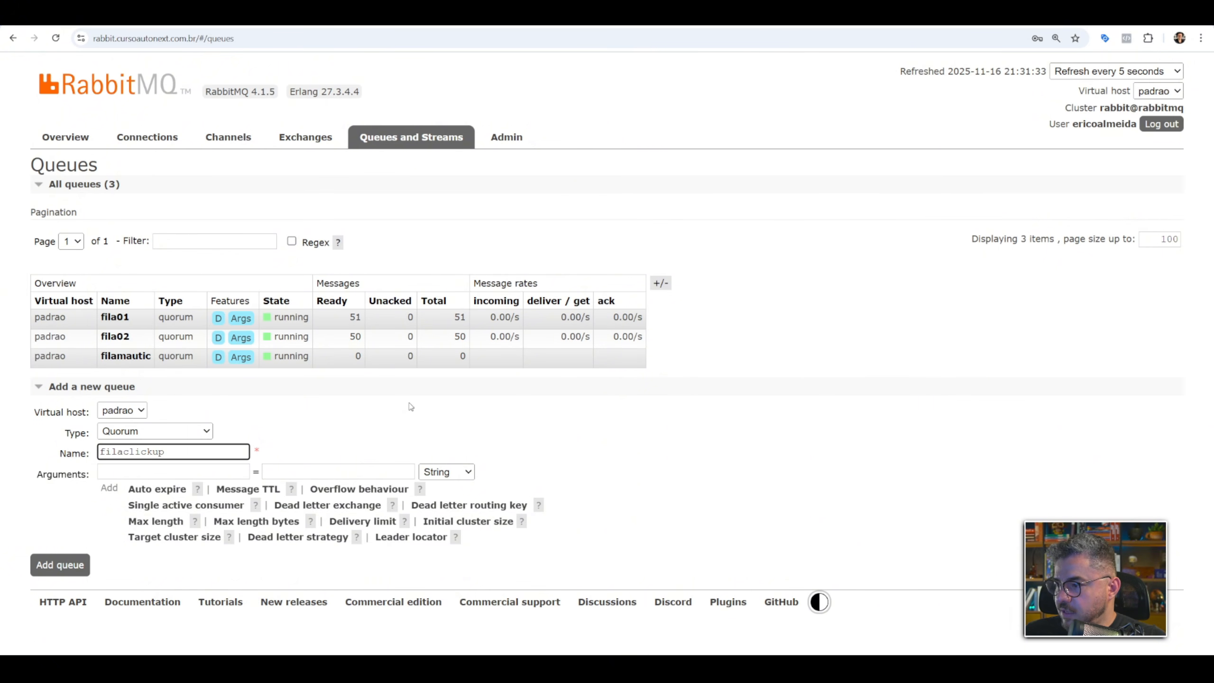
key("Return")
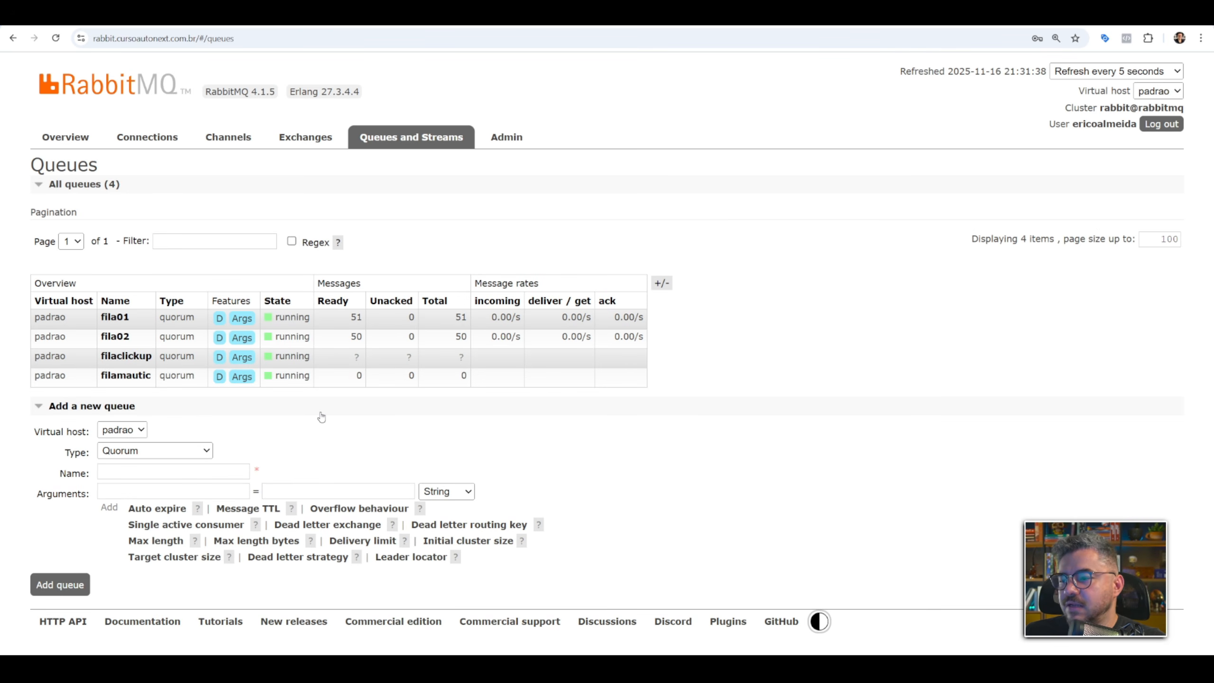
left_click(131, 362)
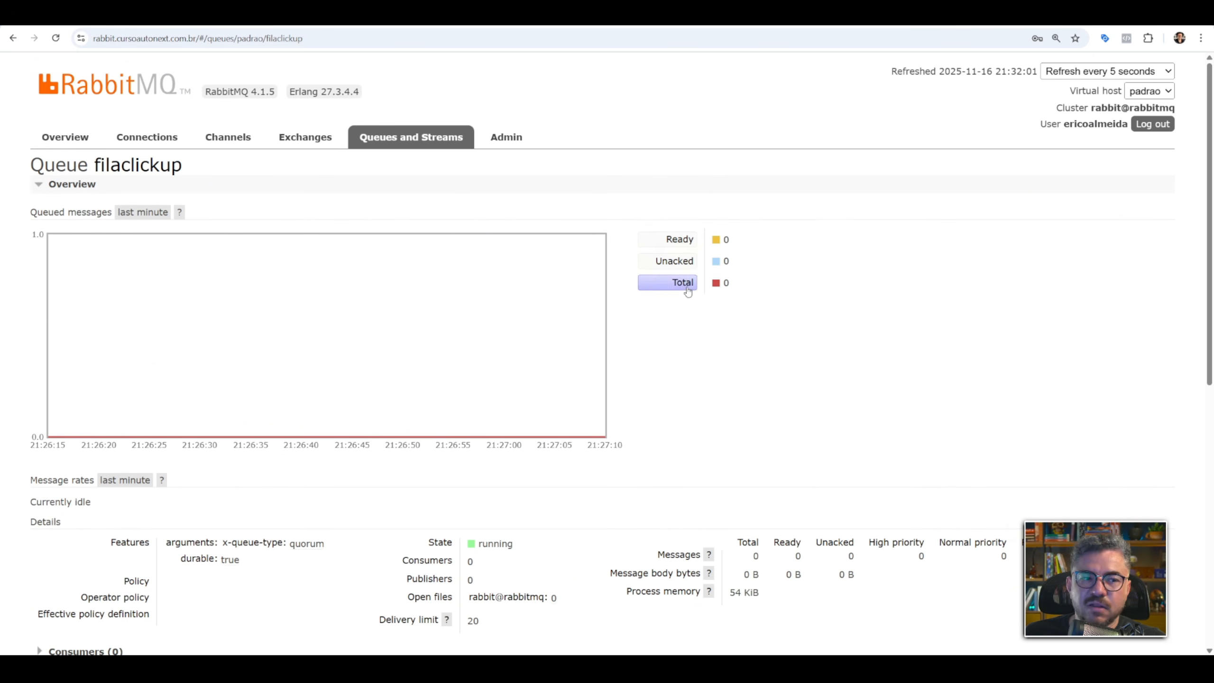
scroll(230, 368, "down", 6)
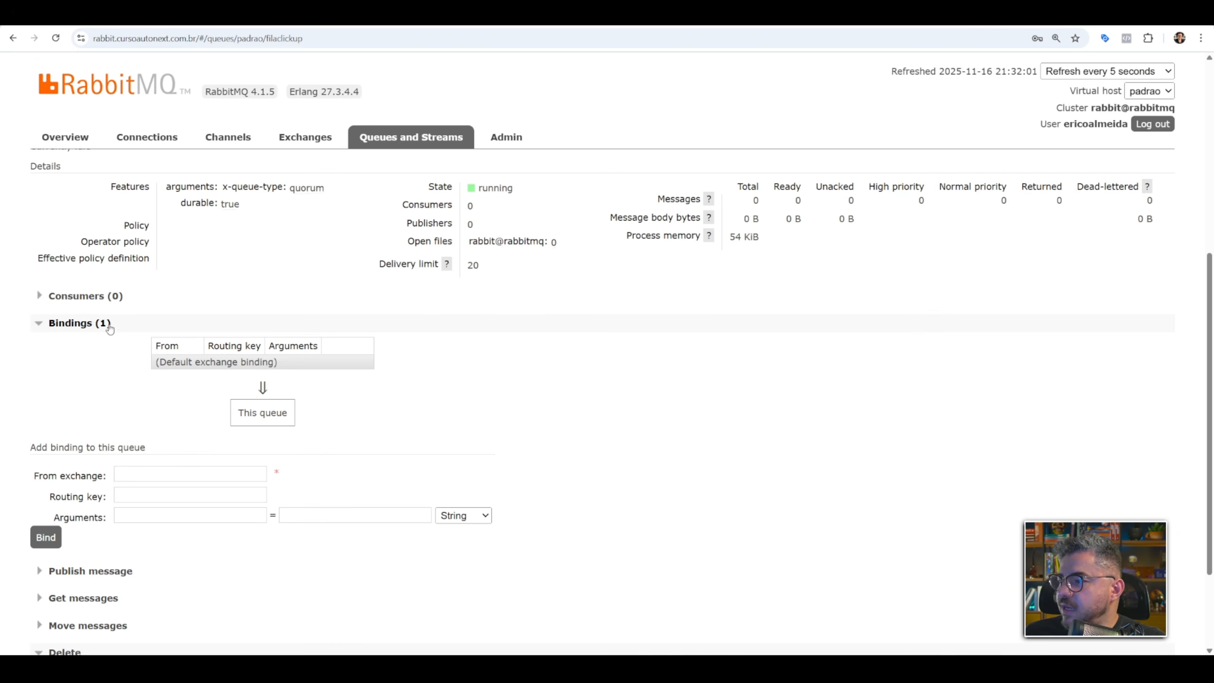
left_click(150, 476)
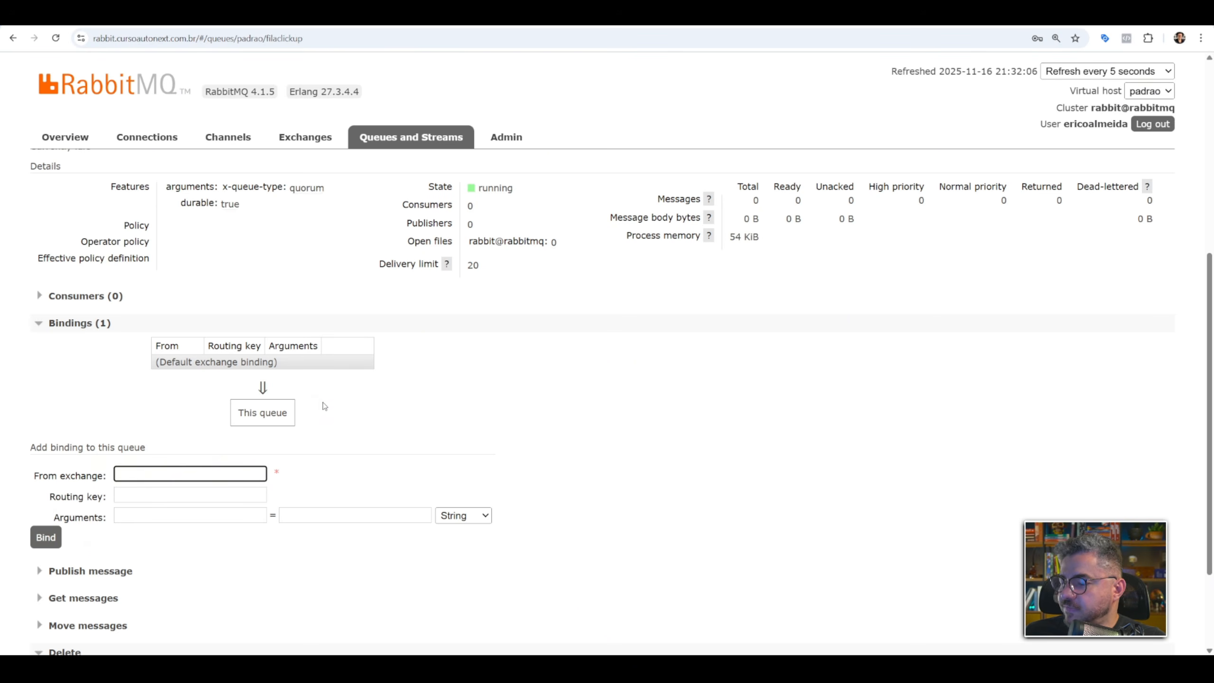
type("ex1")
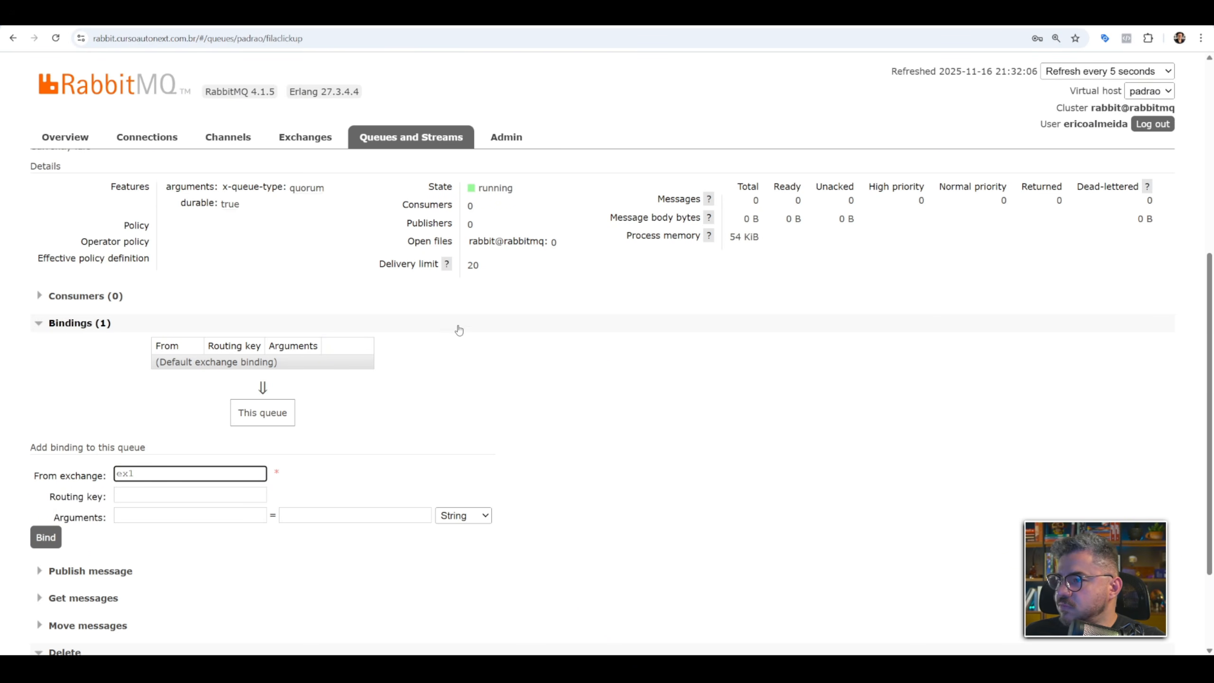
scroll(454, 328, "up", 7)
left_click(305, 137)
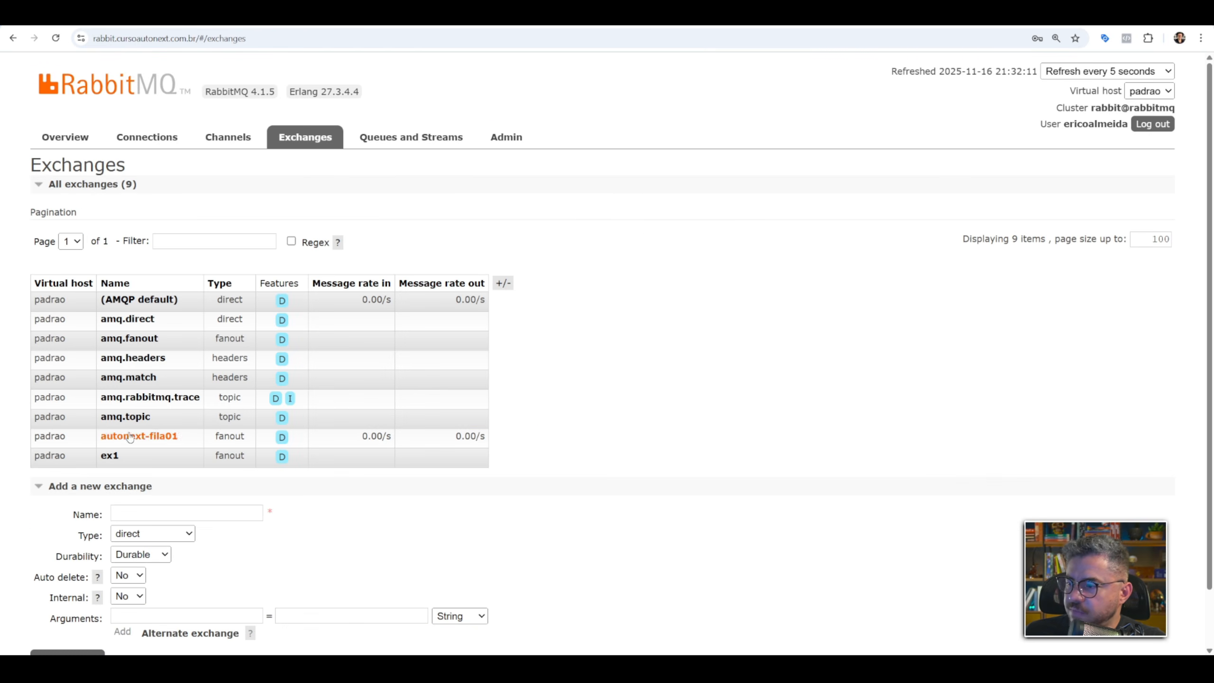
left_click(423, 135)
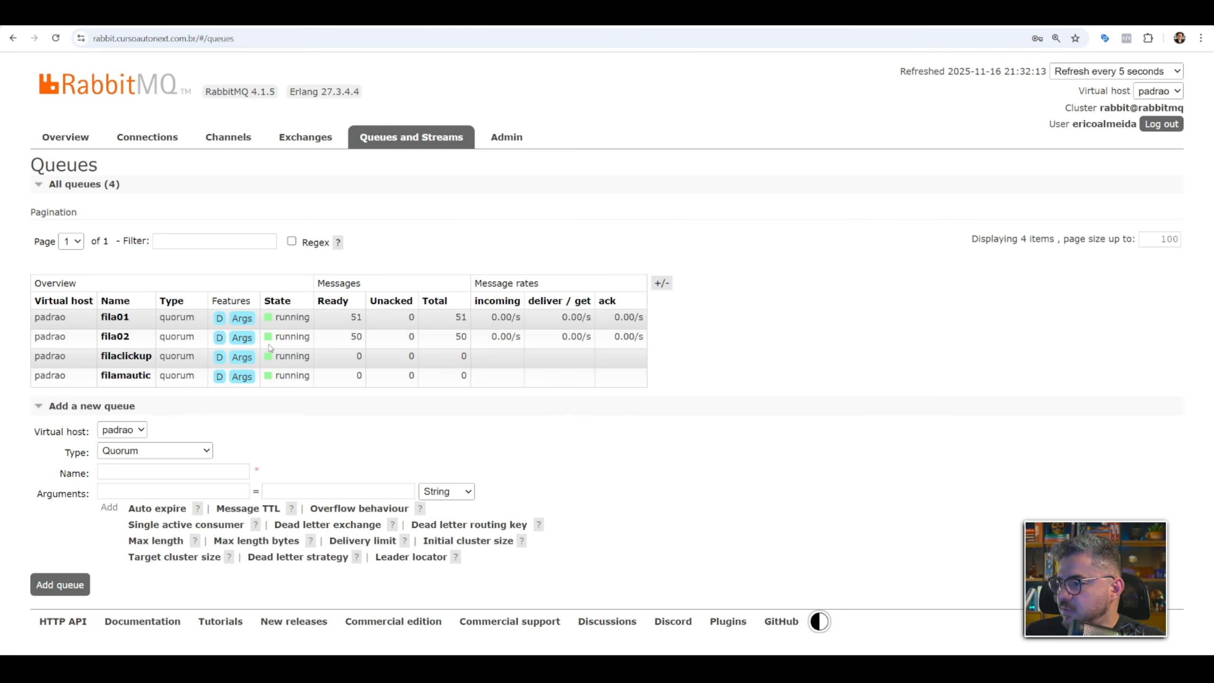
Open the filaclickup queue and bind it to the ex1 exchange with no routing key.
left_click(126, 356)
scroll(244, 362, "down", 5)
scroll(243, 362, "down", 3)
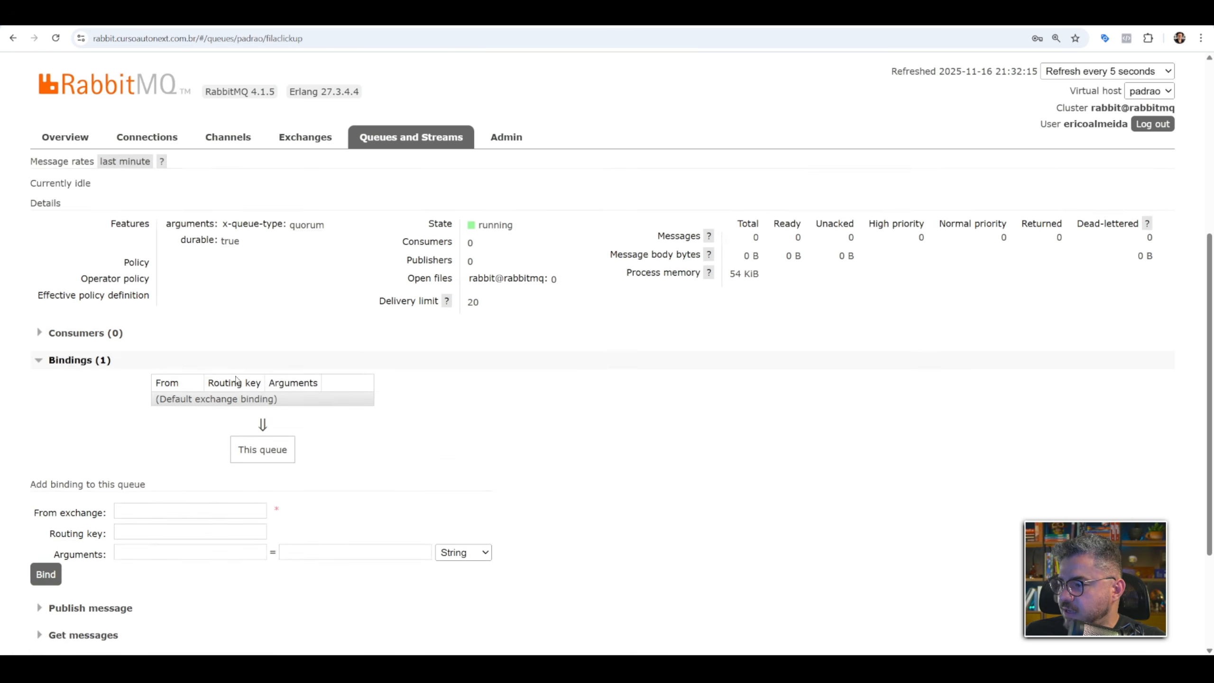
left_click(225, 354)
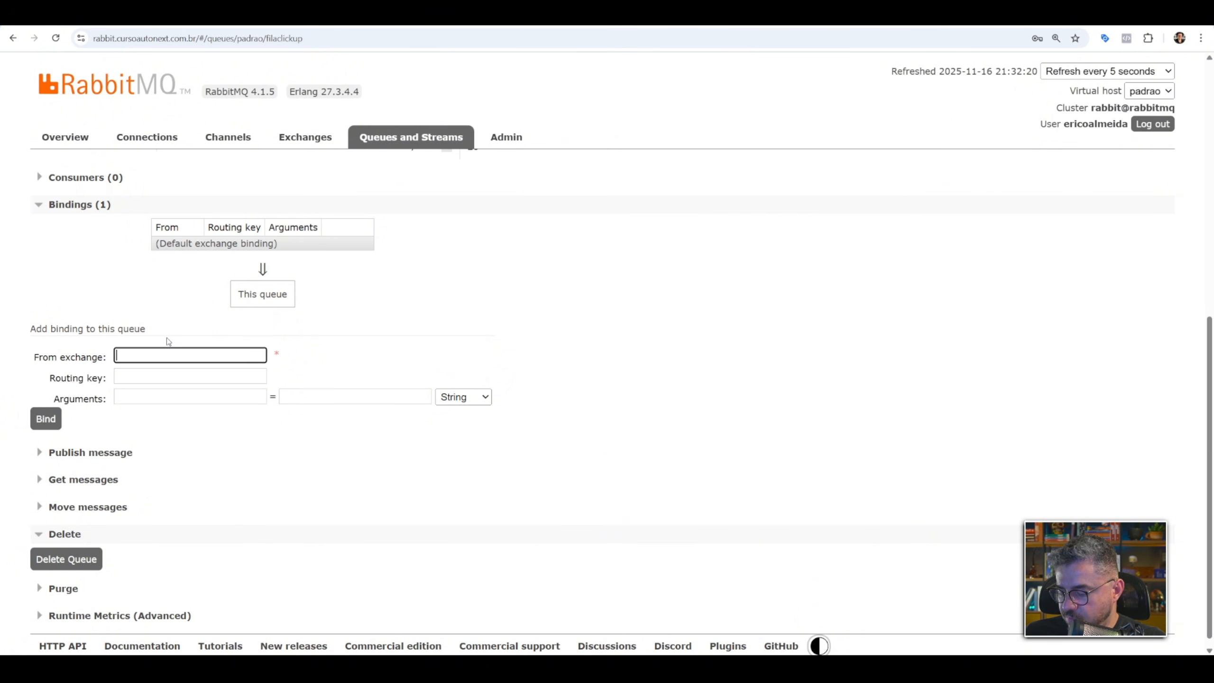
type("ex1")
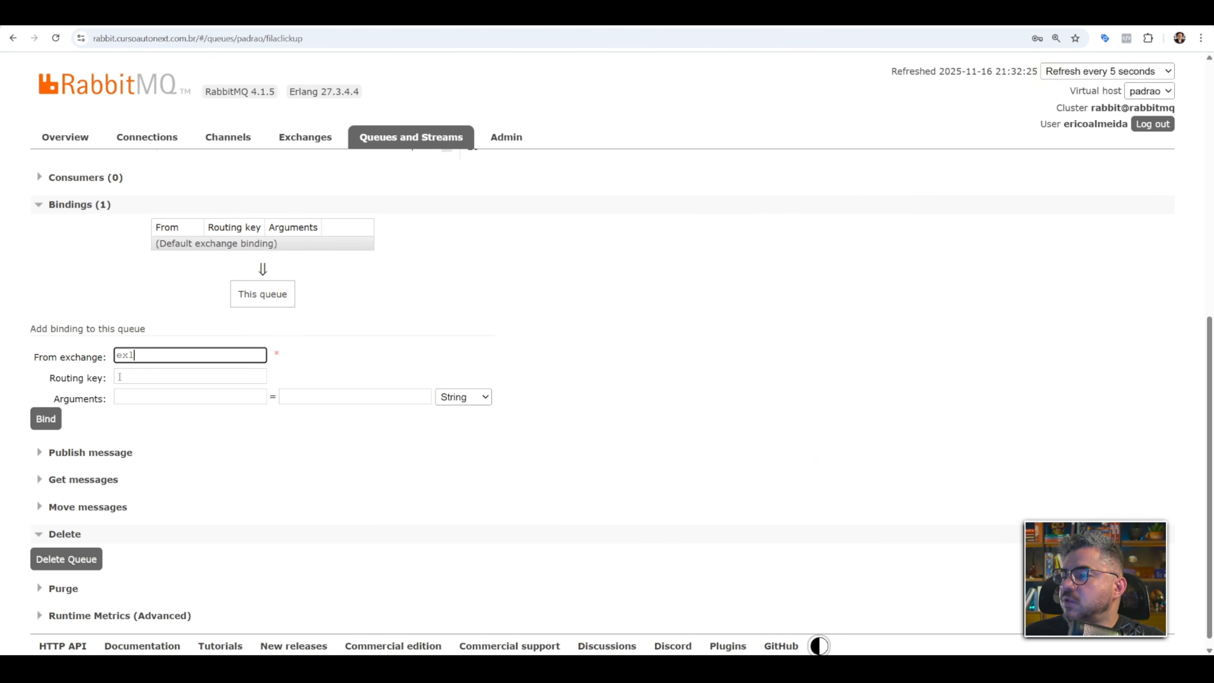
left_click(57, 426)
scroll(313, 320, "up", 3)
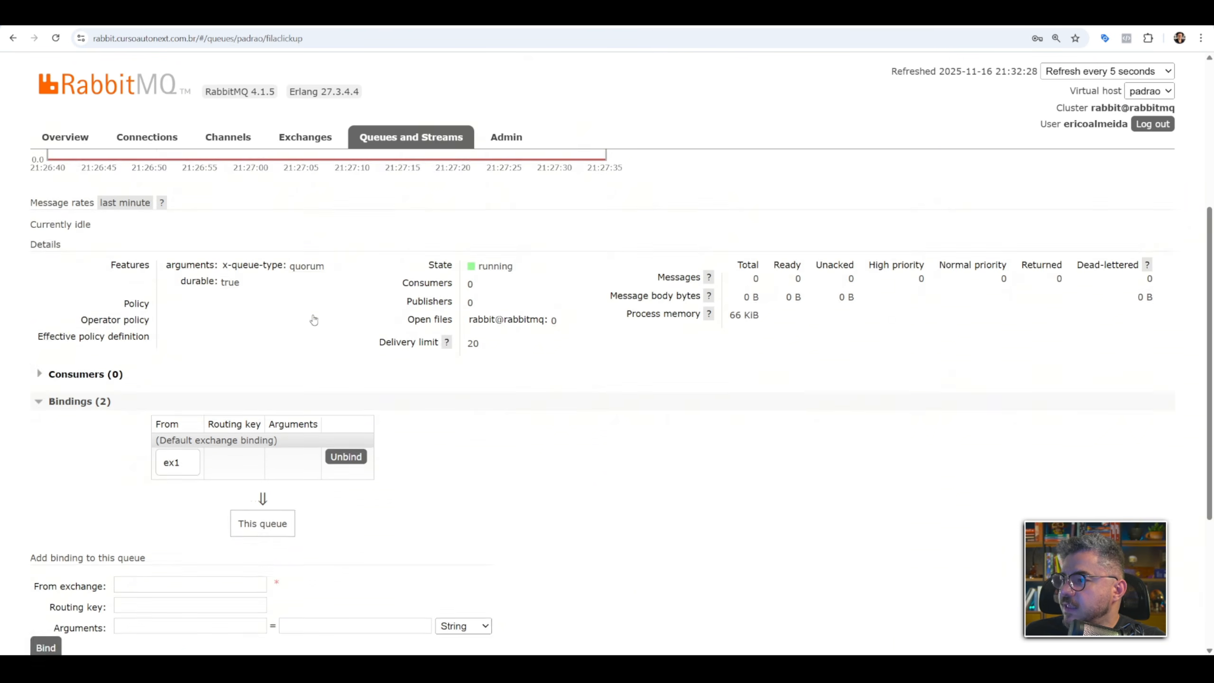
scroll(314, 319, "up", 5)
Review the filaclickup queue's details page again and return to the queues list.
left_click(395, 142)
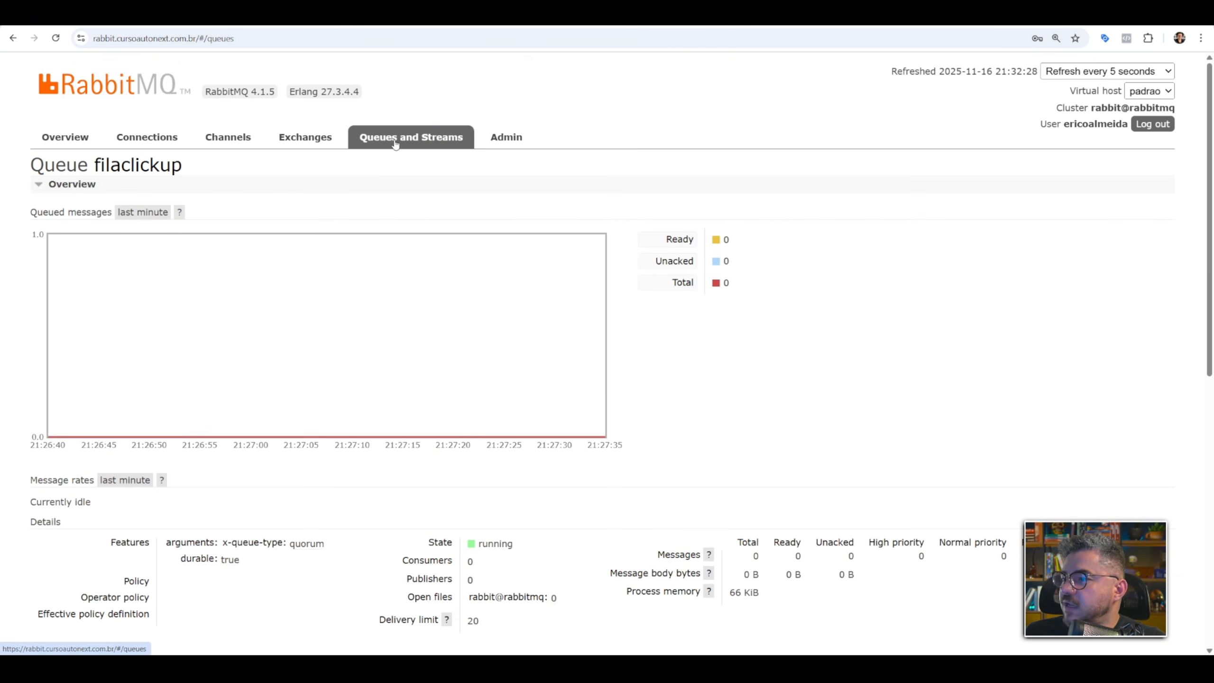
left_click(125, 354)
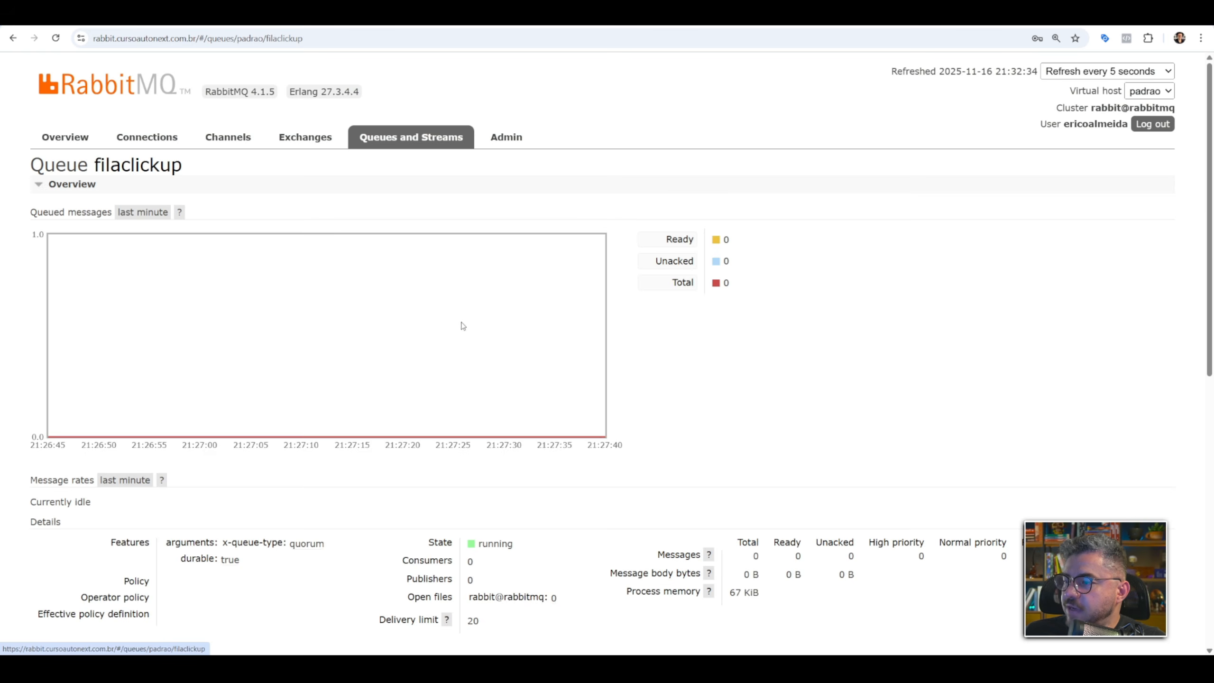
scroll(462, 325, "down", 6)
scroll(176, 320, "down", 2)
scroll(382, 293, "up", 8)
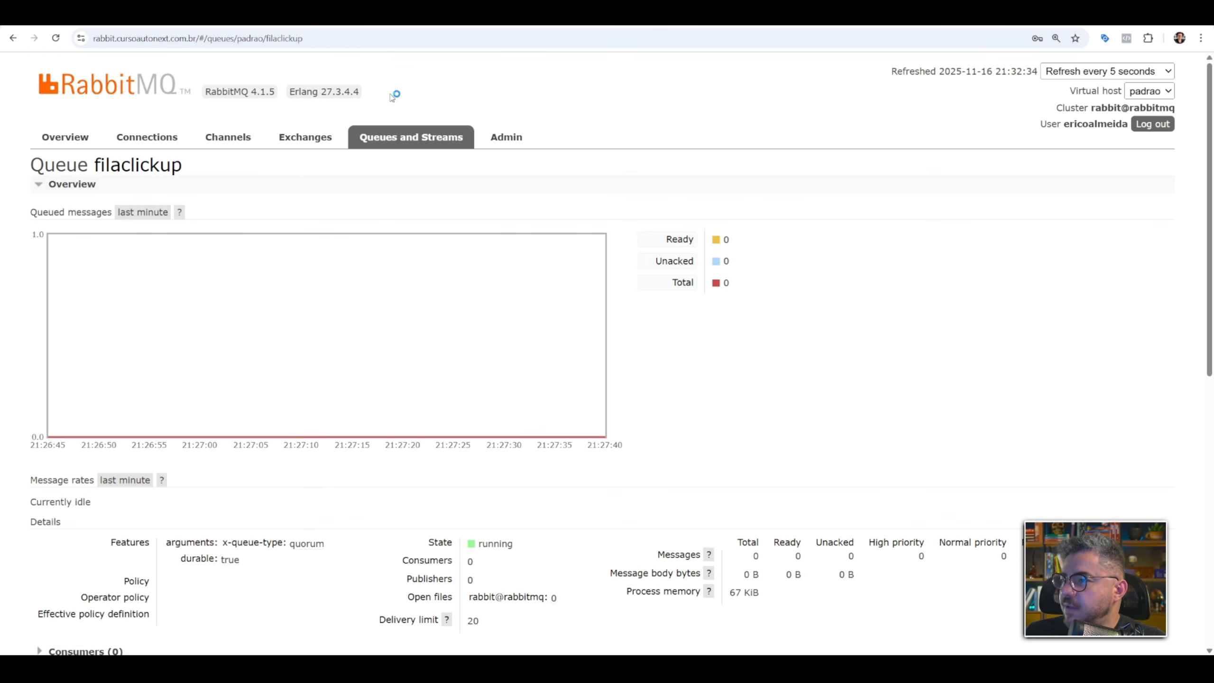
left_click(387, 140)
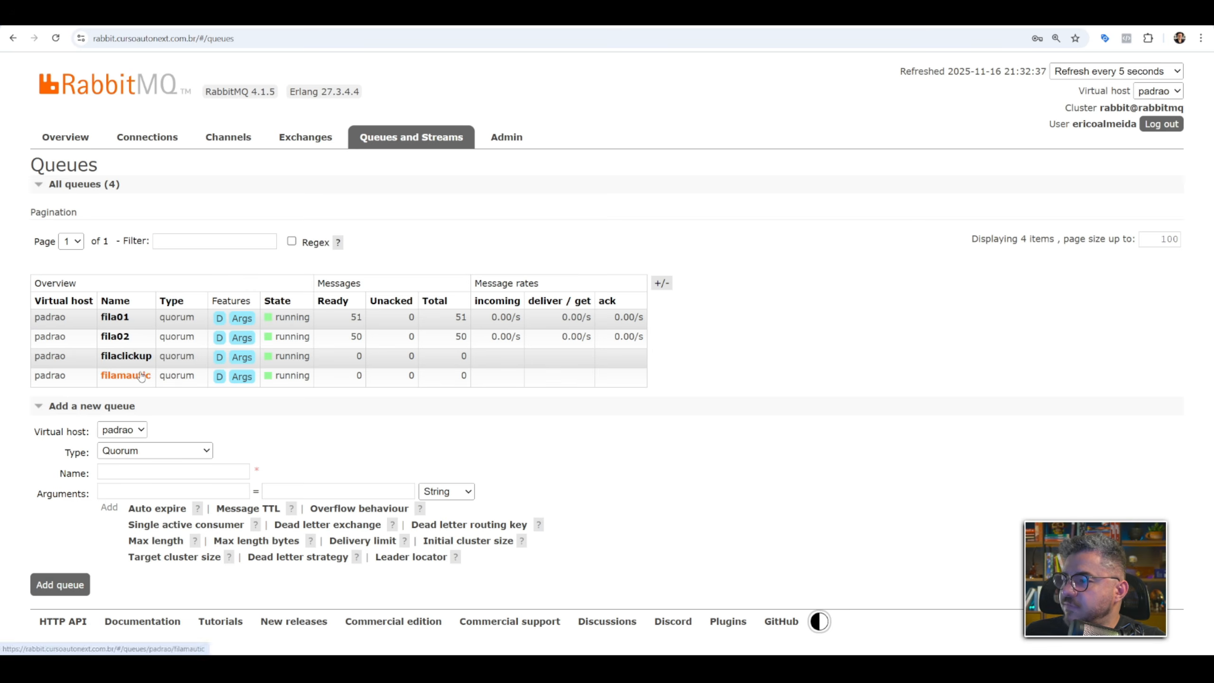
Open the ex1 exchange and add a binding from it to the filamautic queue.
left_click(306, 142)
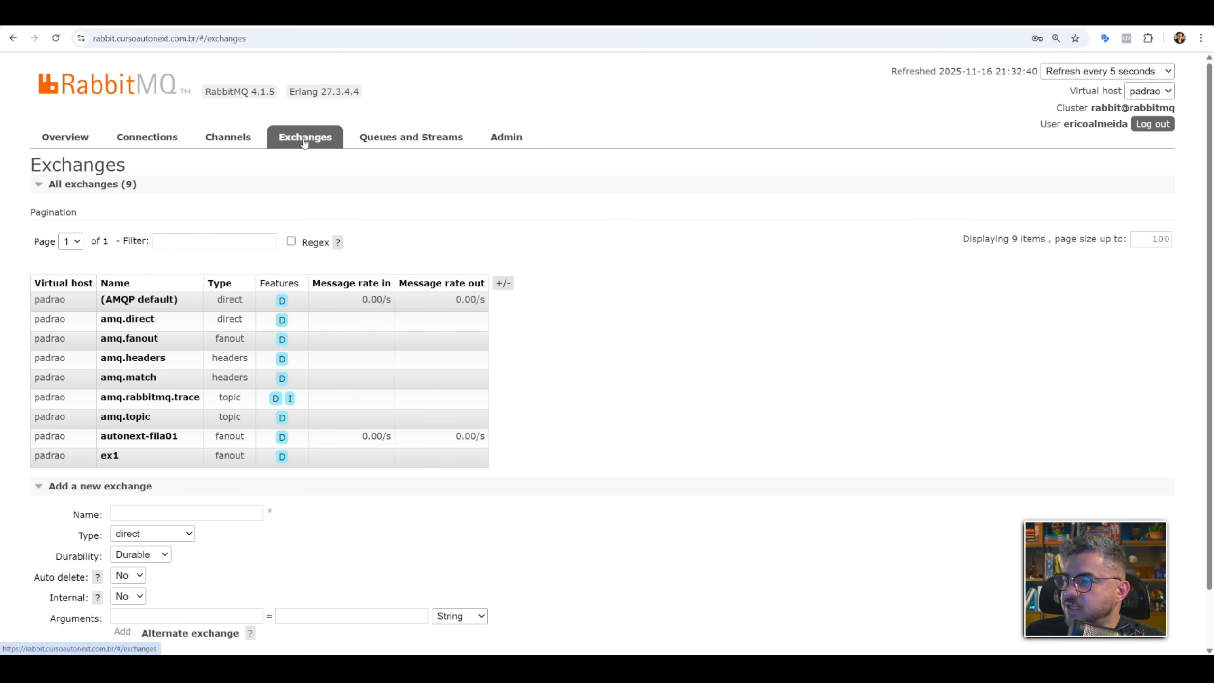
left_click(109, 455)
scroll(119, 344, "down", 1)
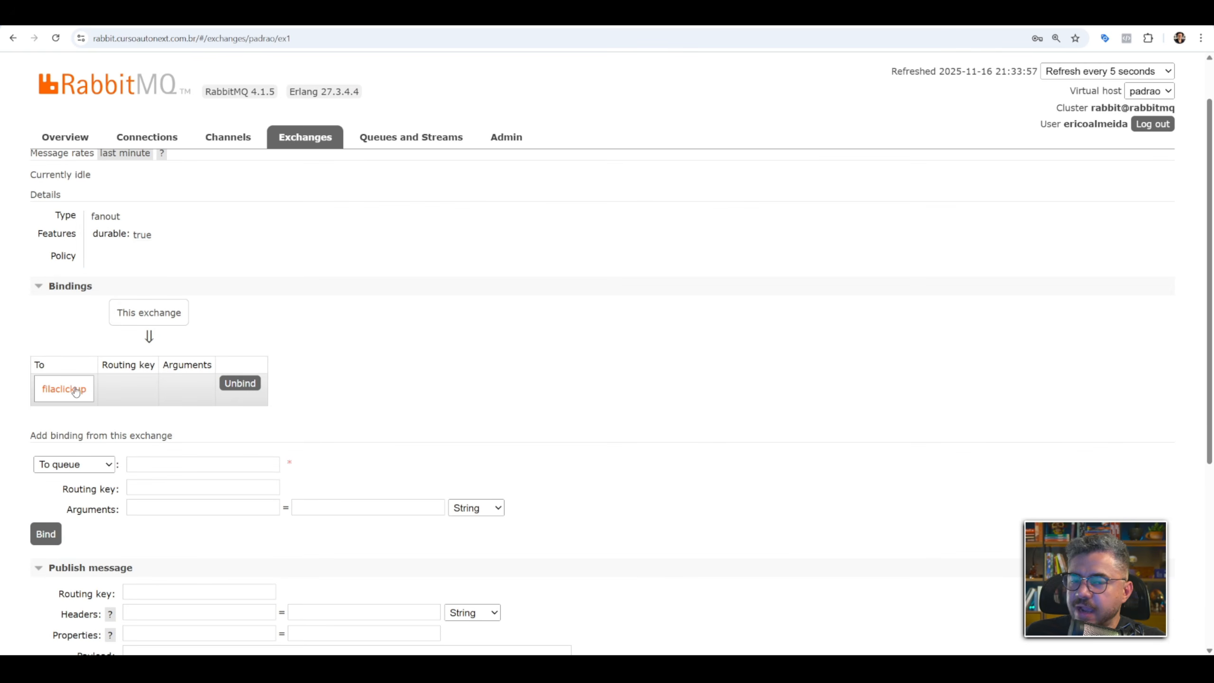
scroll(178, 419, "down", 2)
left_click(229, 340)
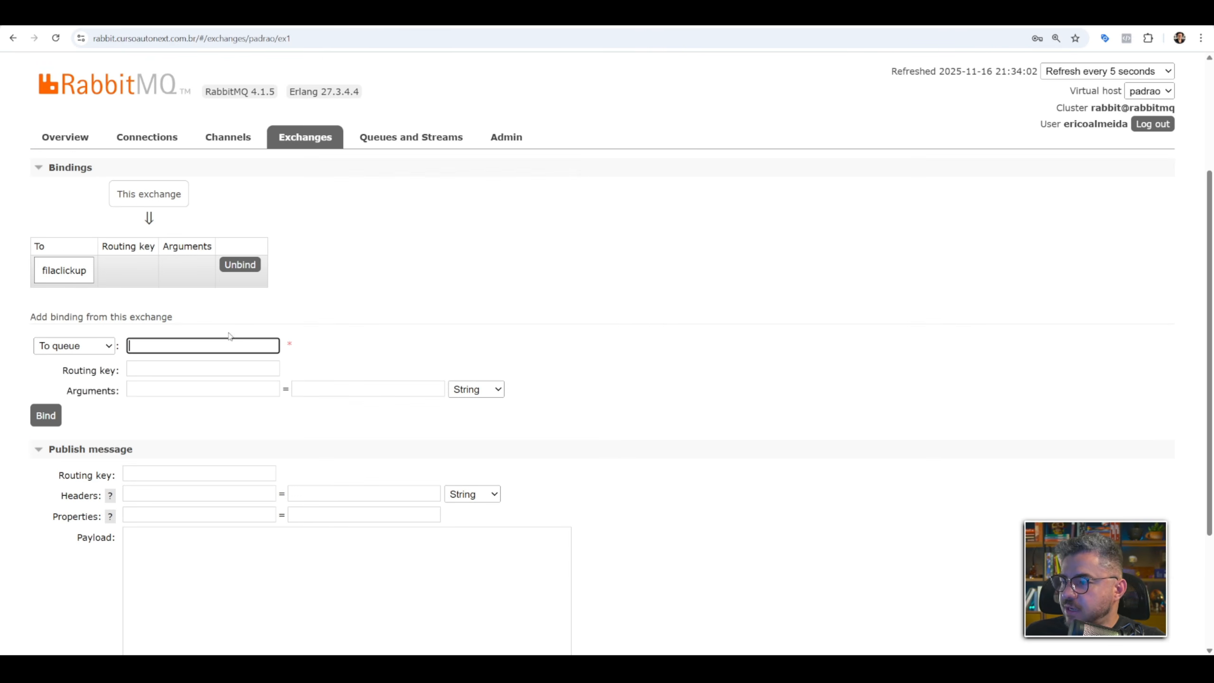
type("fi")
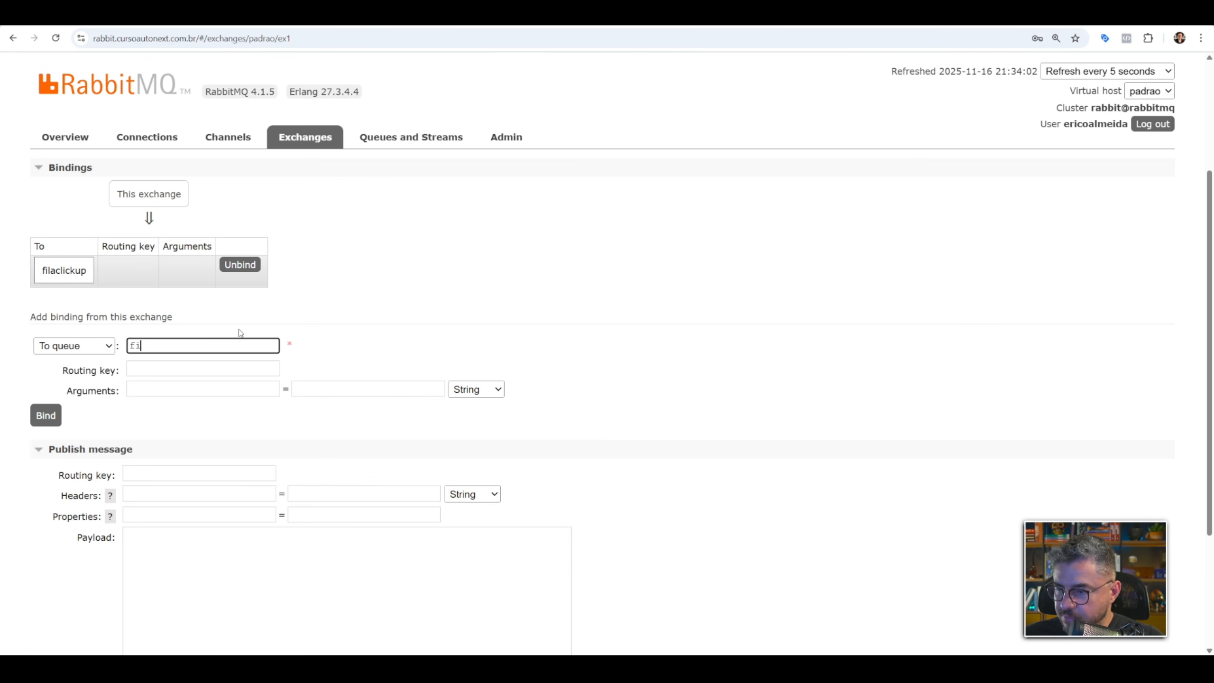
type("lamautic")
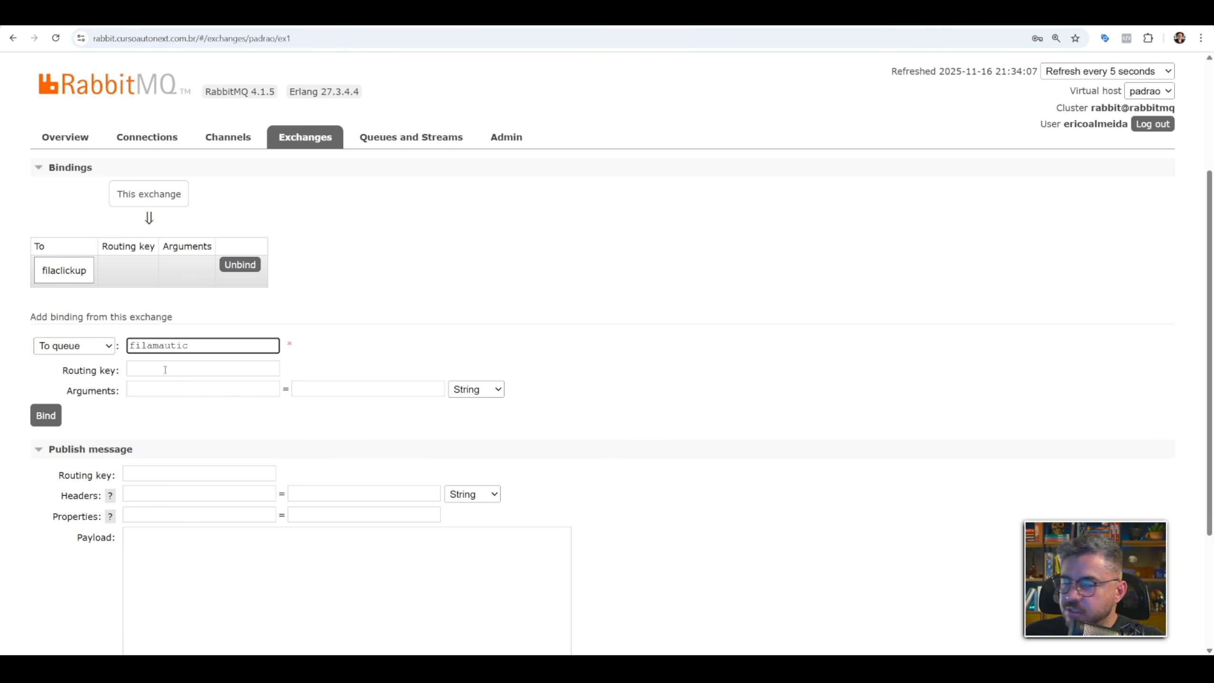
left_click(46, 415)
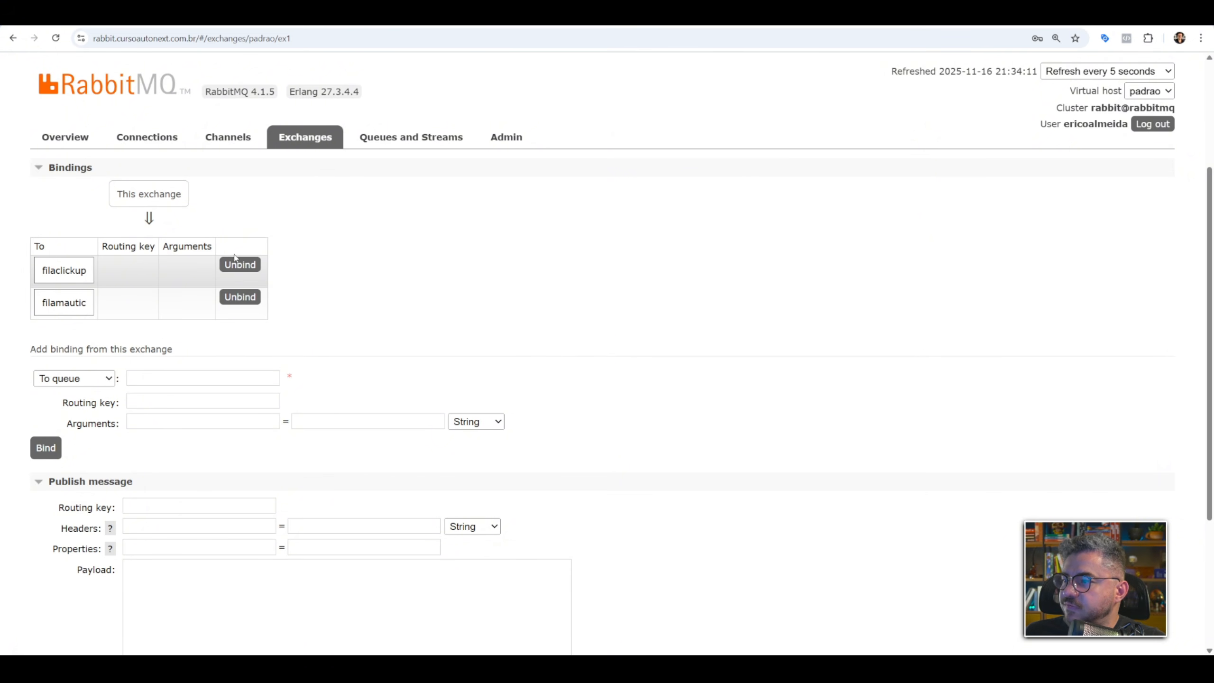
scroll(303, 282, "up", 1)
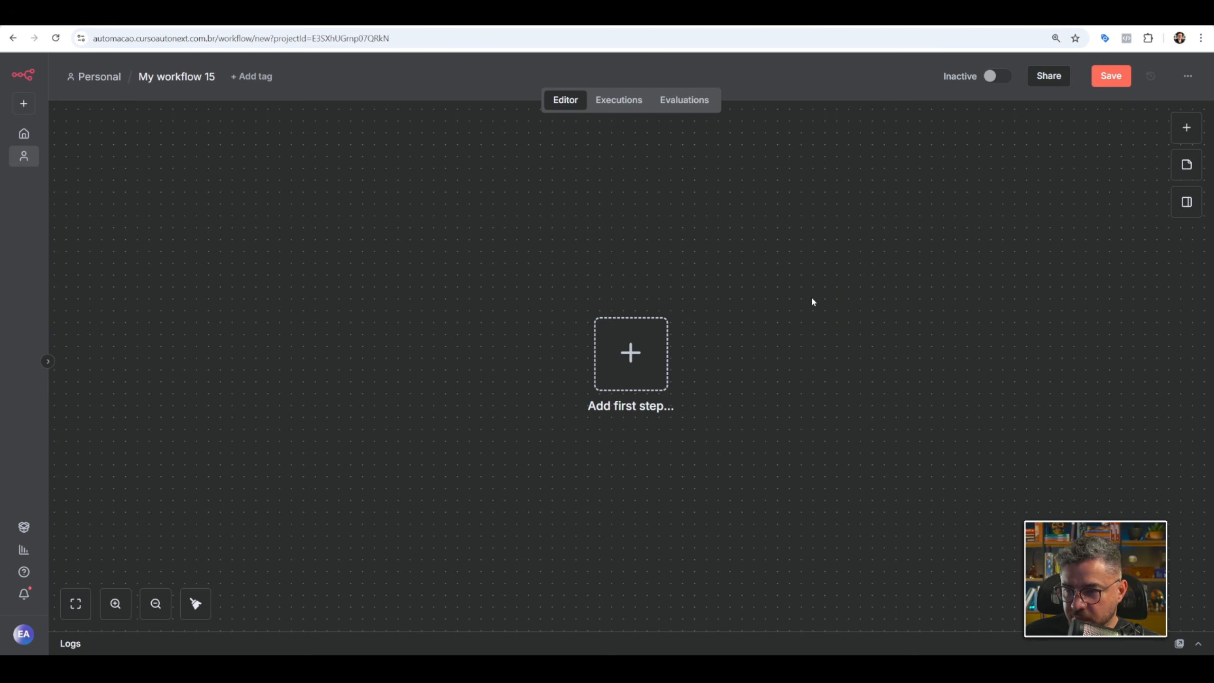
Switch to the empty n8n workflow, add a Webhook trigger as the first step, and set its path to formblack.
left_click(631, 352)
type("w")
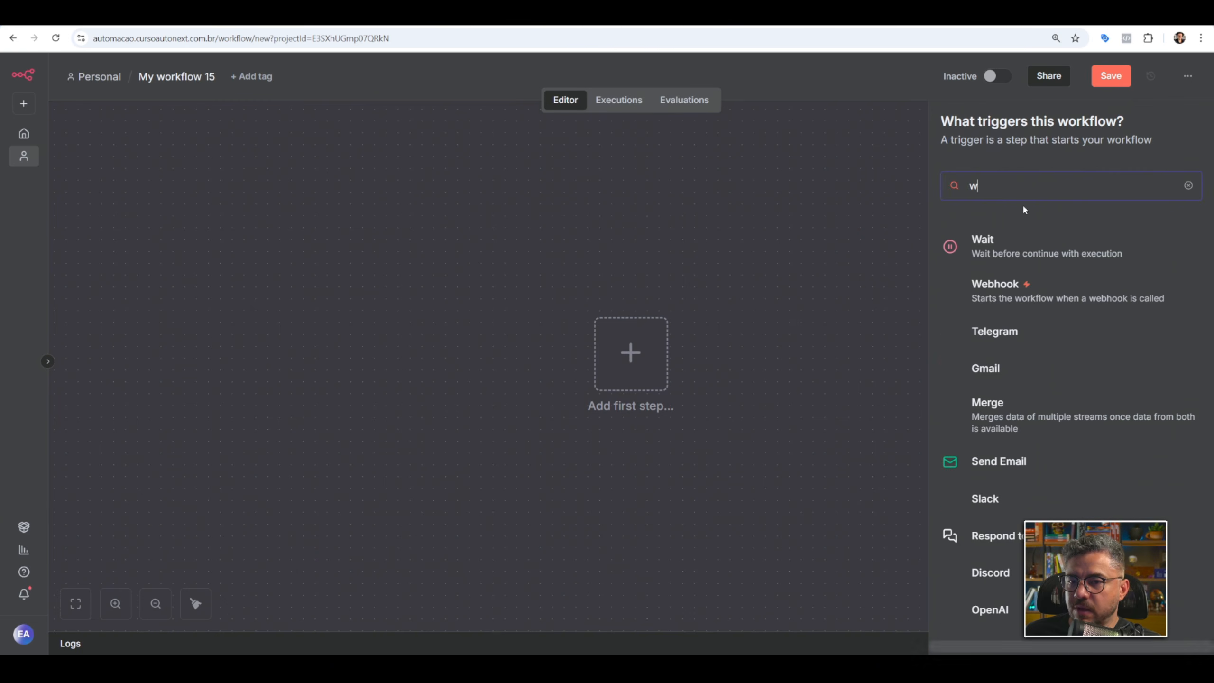
left_click(1012, 300)
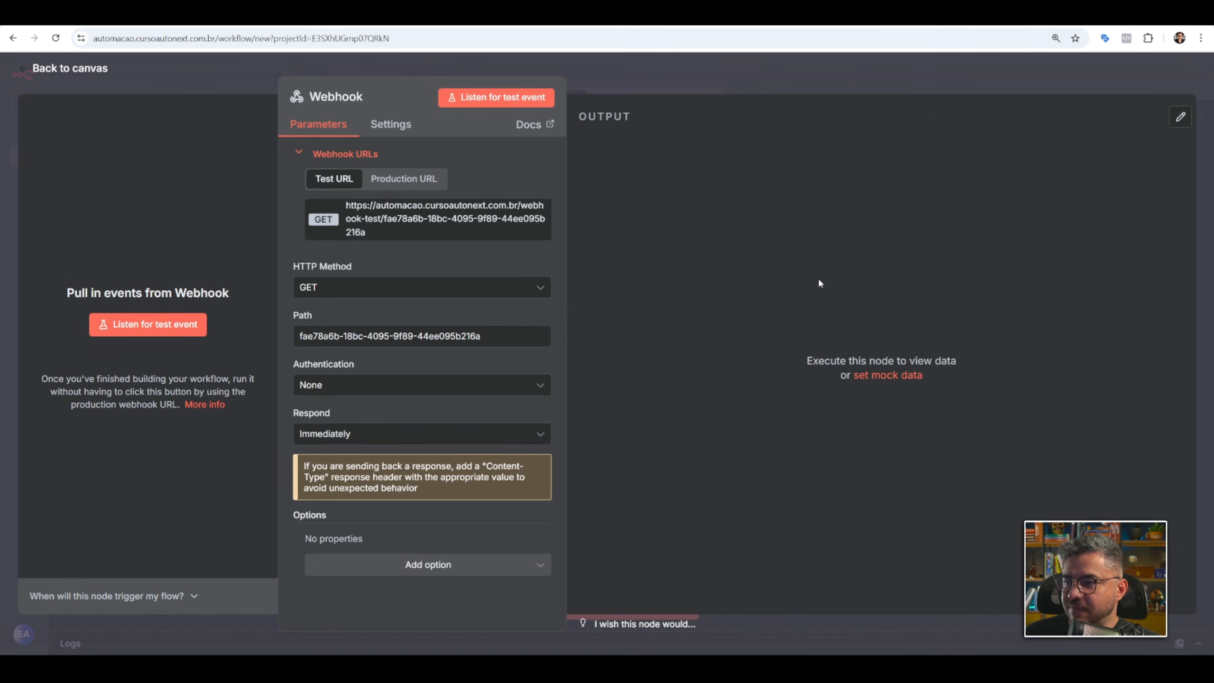
triple_click(372, 336)
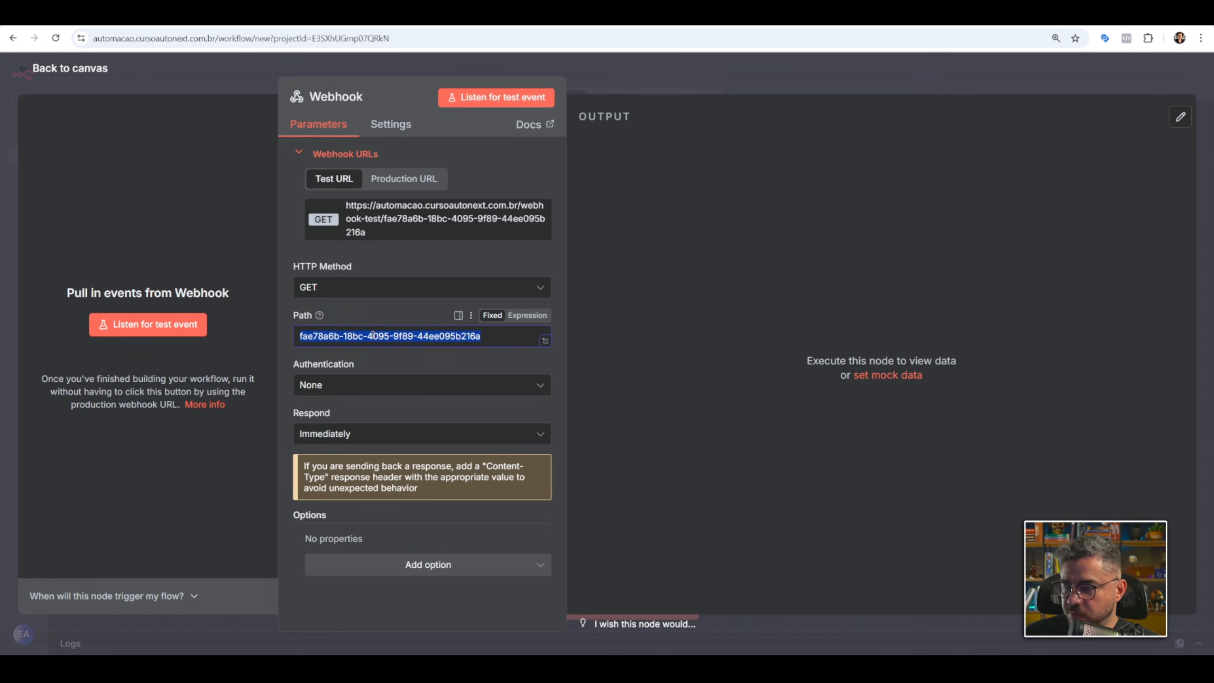
type("form")
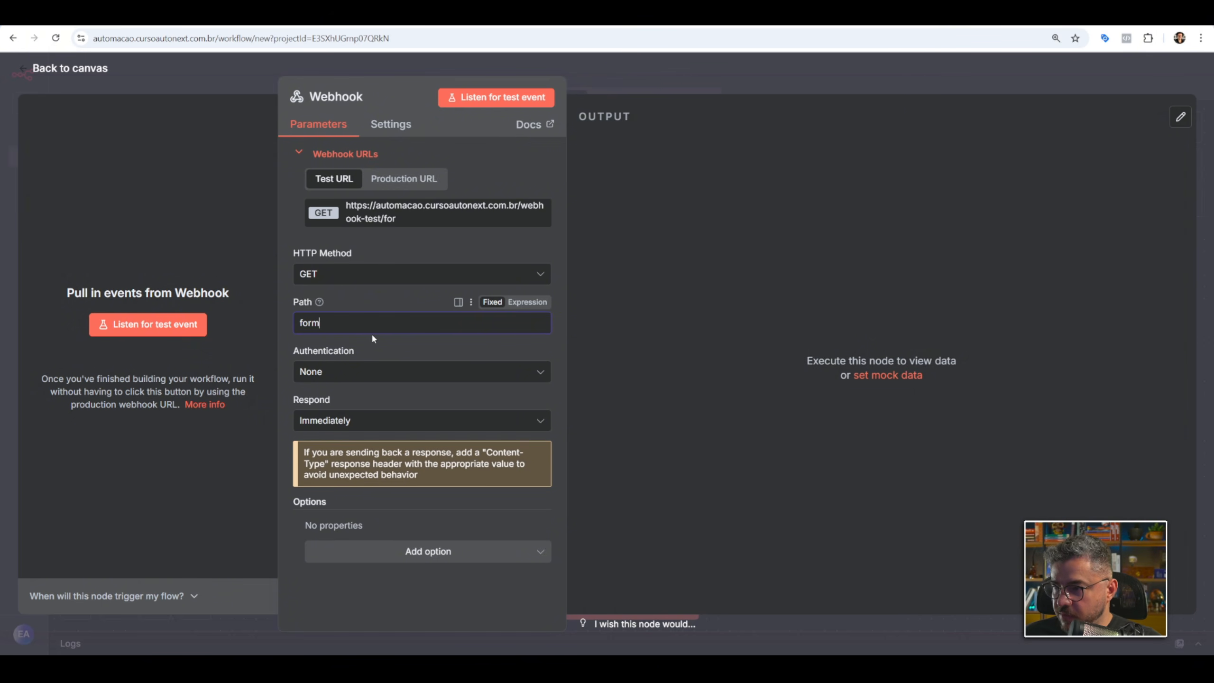
type("b")
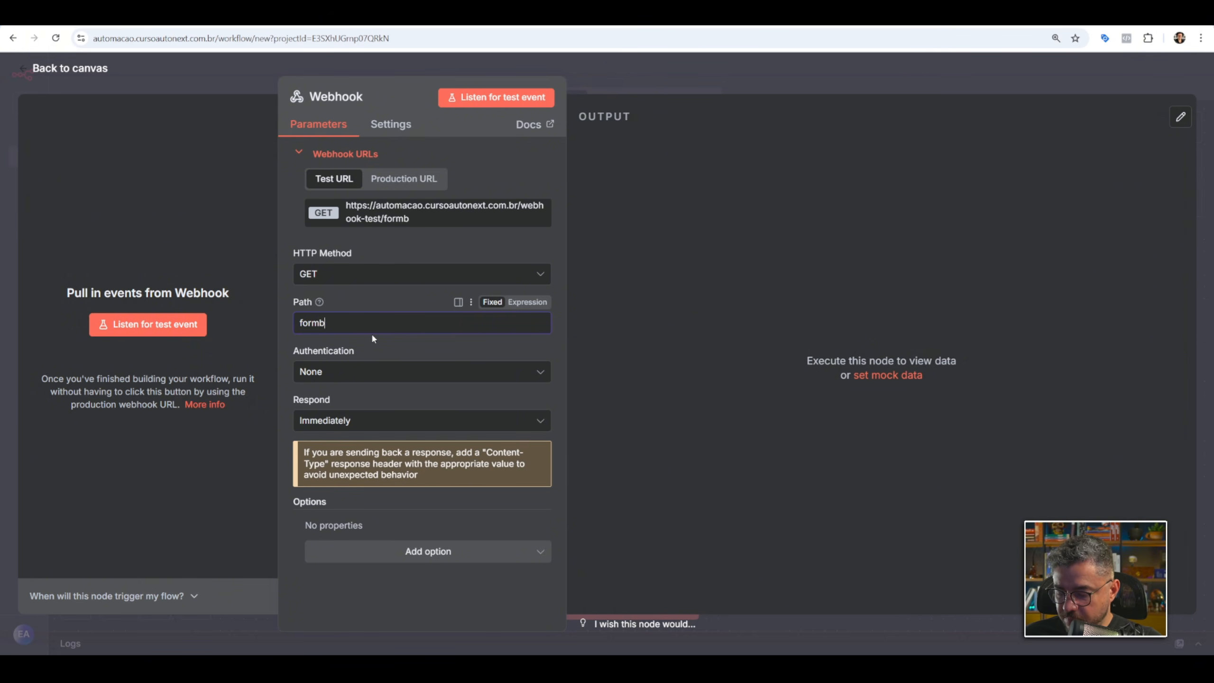
type("lack")
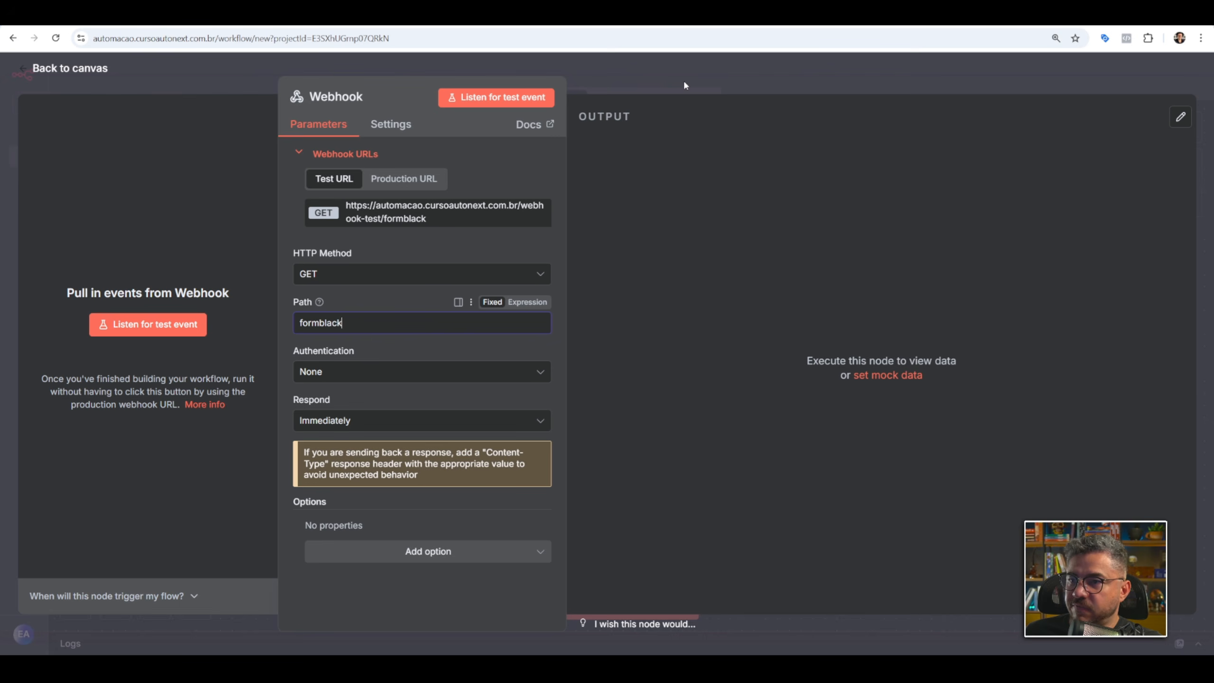
Set the webhook's HTTP method to POST, copy its production URL and return to the canvas.
left_click(367, 277)
left_click(322, 412)
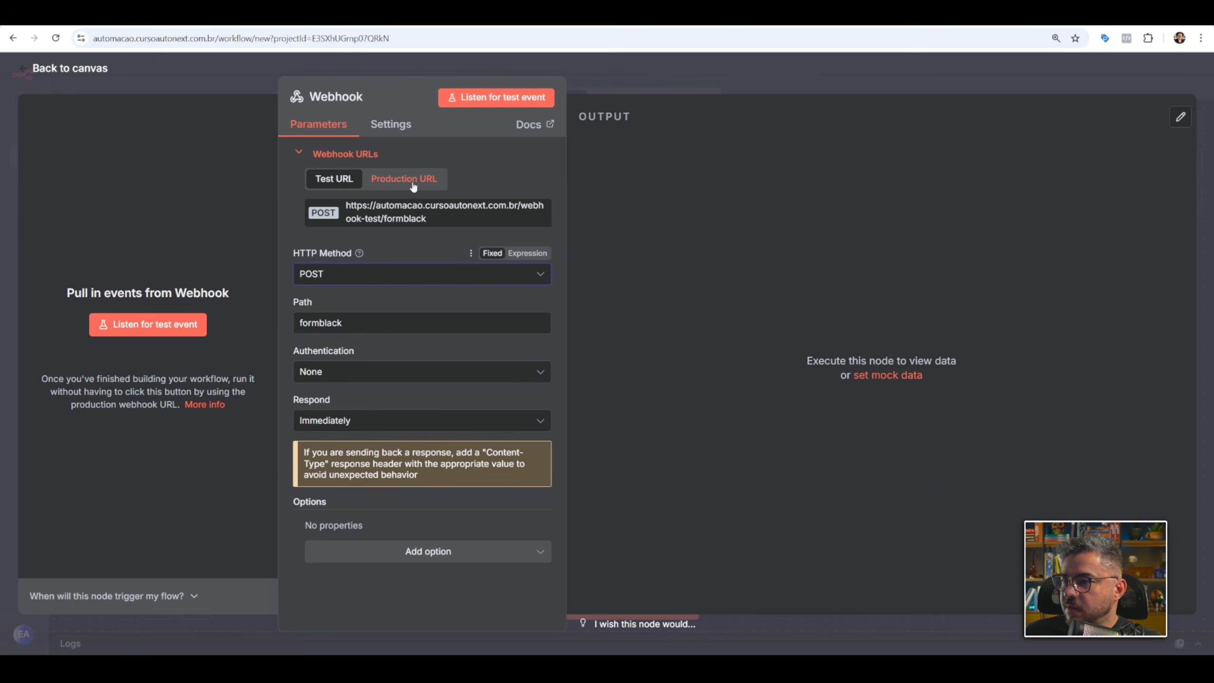
left_click(407, 179)
left_click(409, 215)
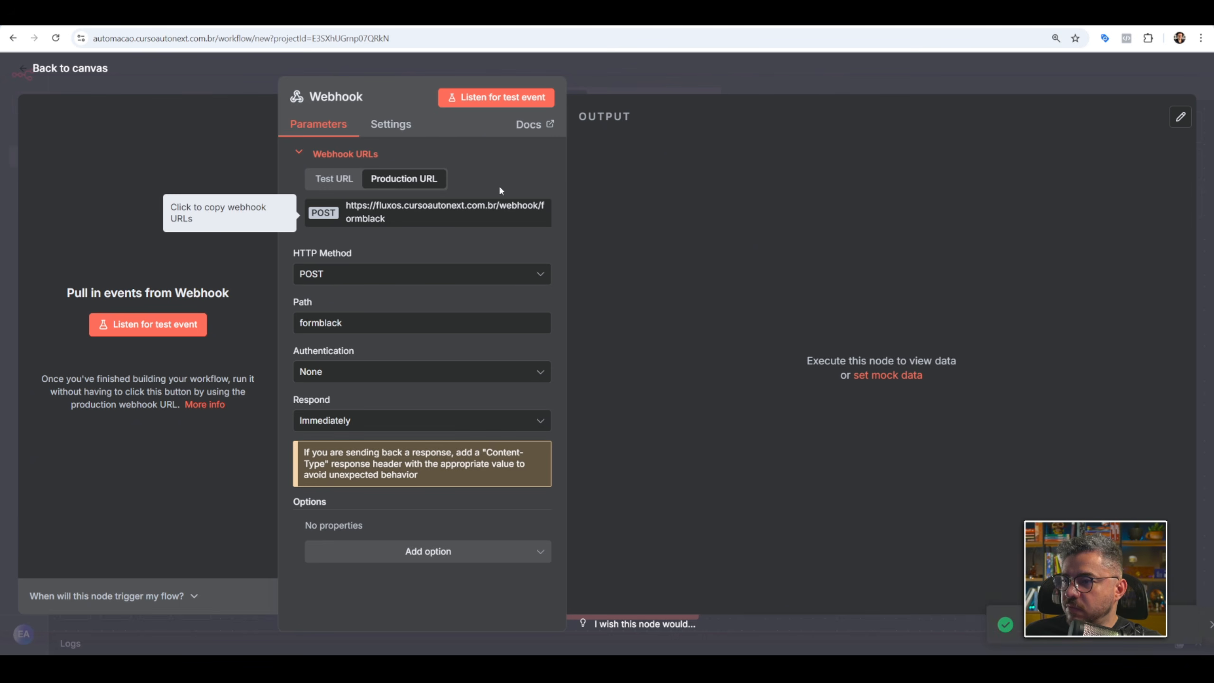
left_click(816, 79)
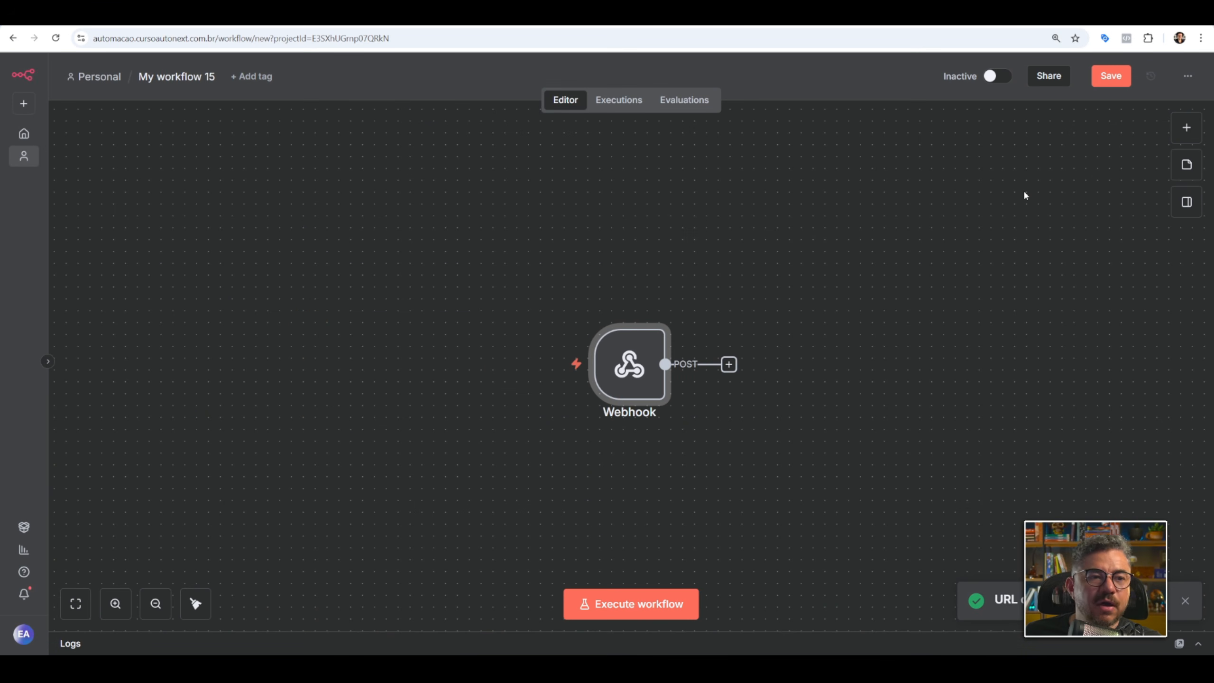
Add a RabbitMQ node with the Send a Message to RabbitMQ action after the Webhook node.
mouse_move(637, 378)
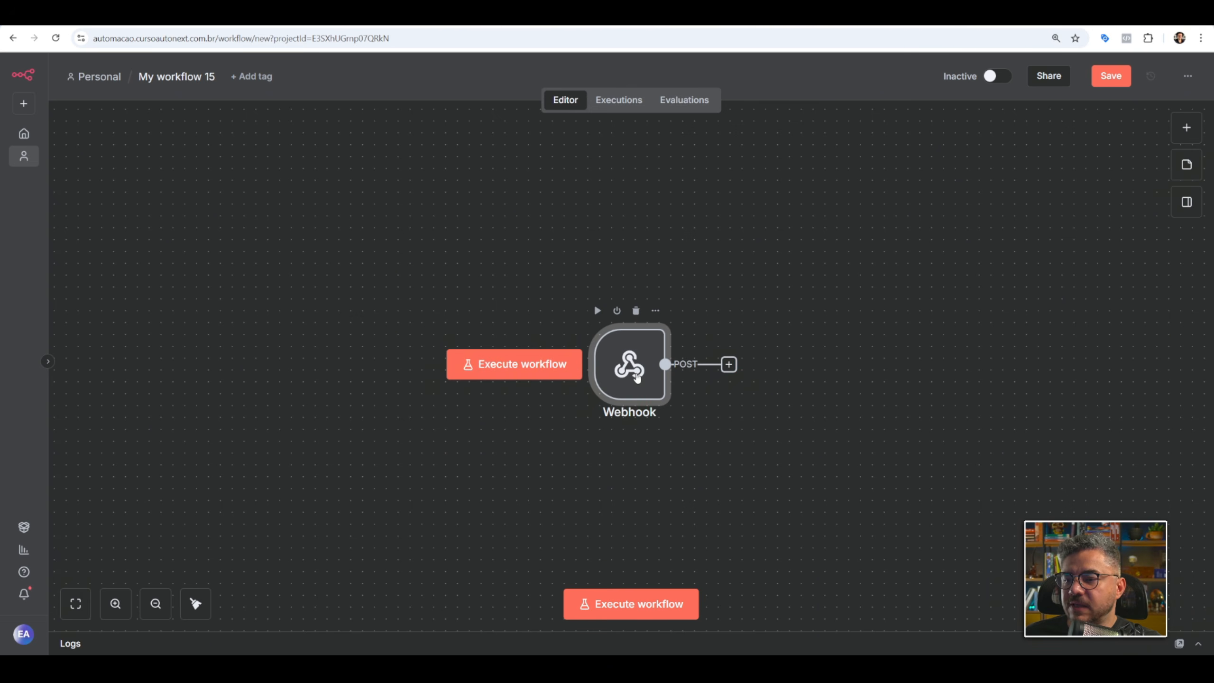
scroll(637, 382, "right", 3)
left_click(611, 293)
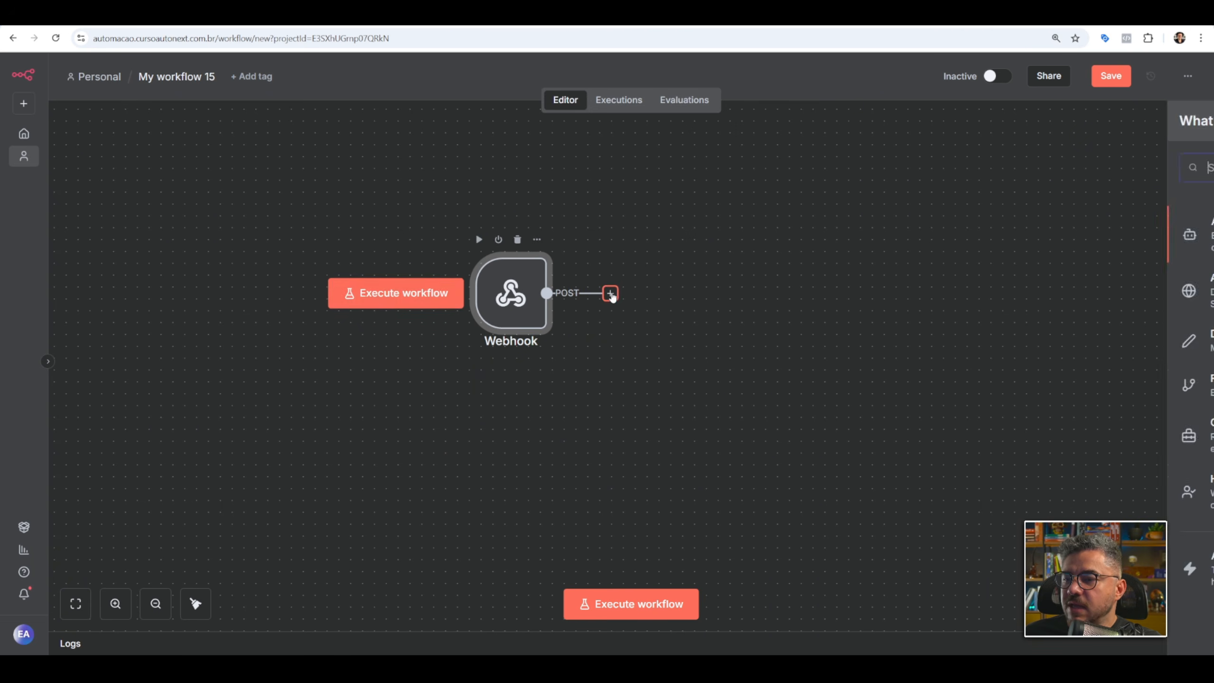
type("rabbit")
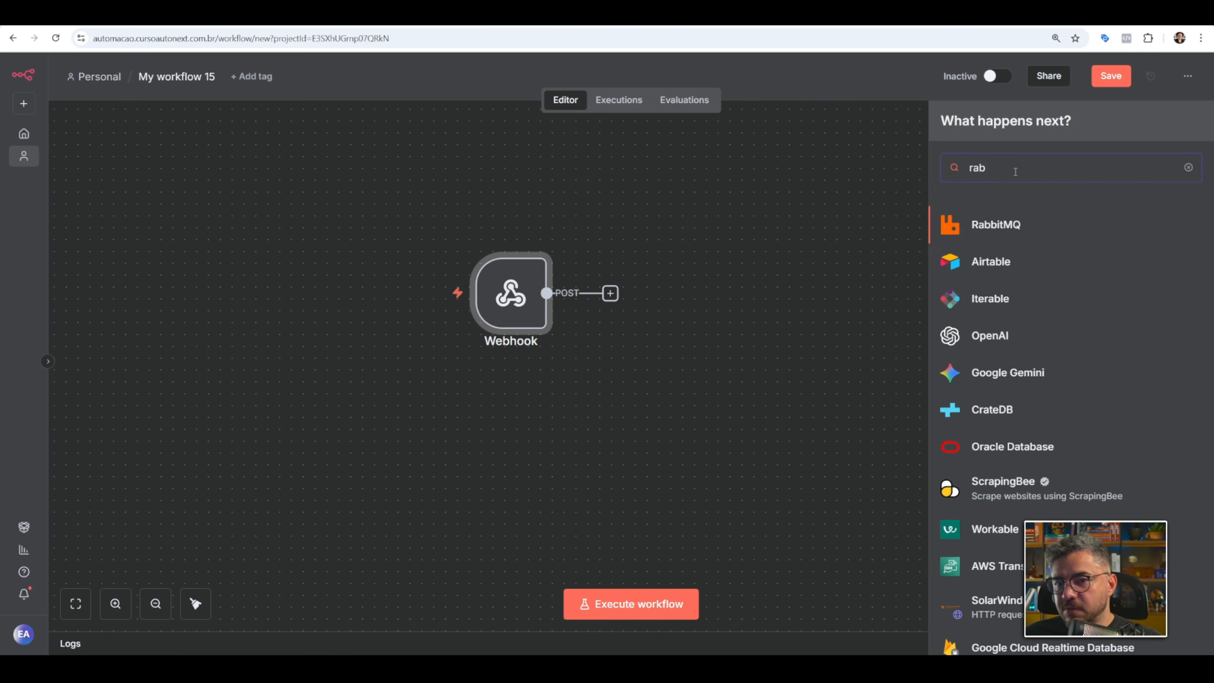
left_click(995, 223)
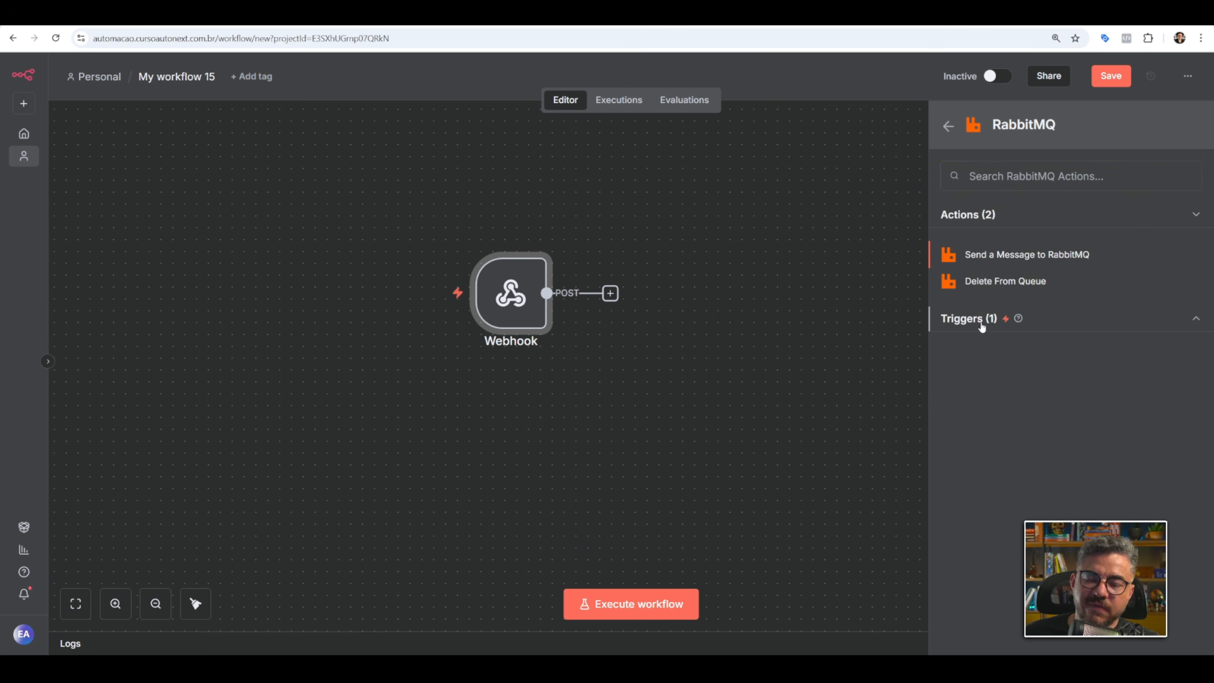
left_click(979, 321)
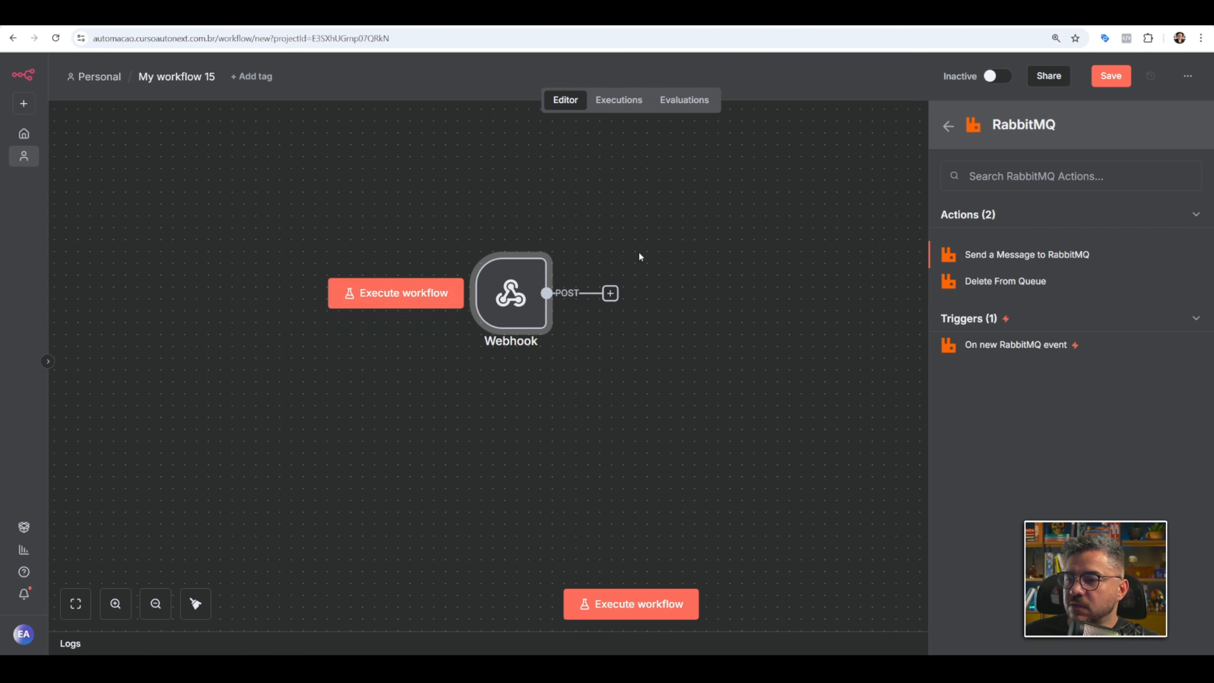
mouse_move(538, 305)
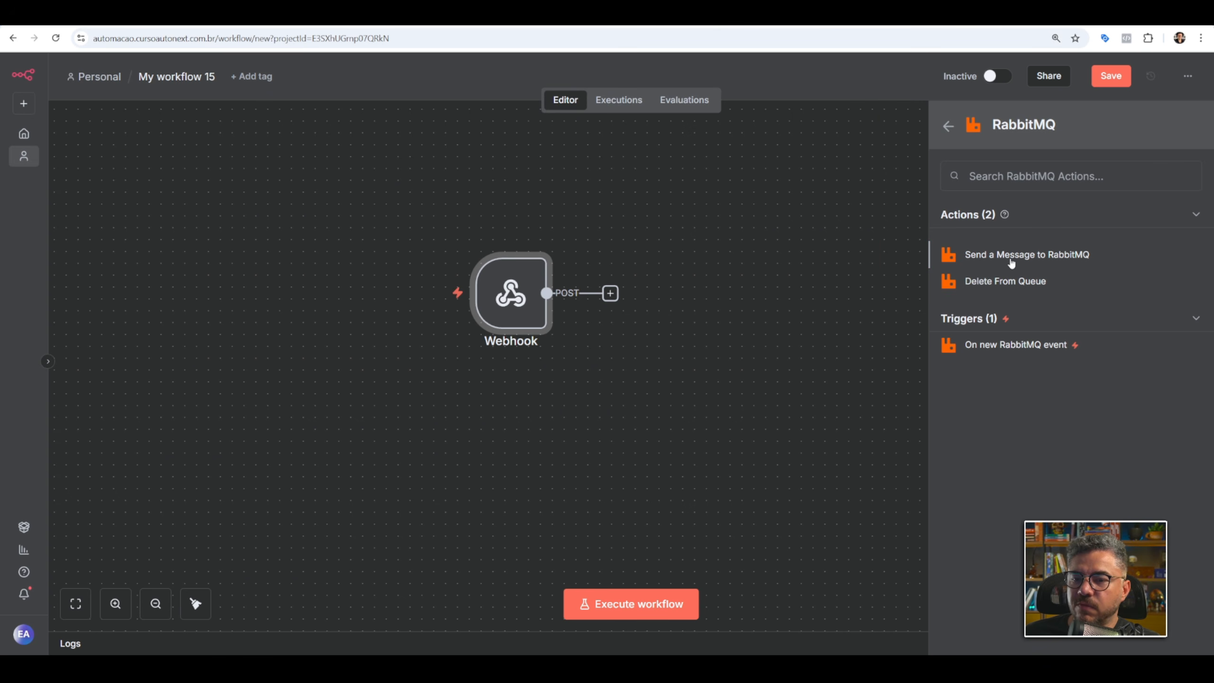
left_click(1012, 259)
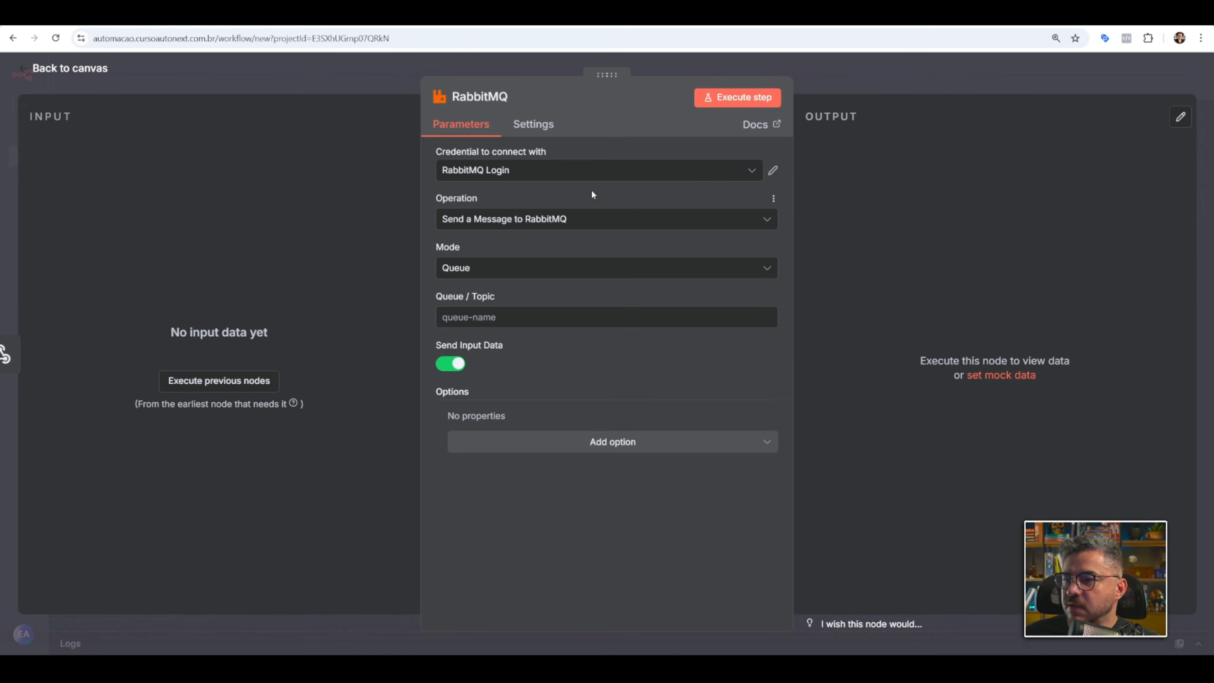
Start a new RabbitMQ credential and set its hostname to rabbitmq, copied from the service name in the Portainer stack.
left_click(744, 177)
left_click(526, 242)
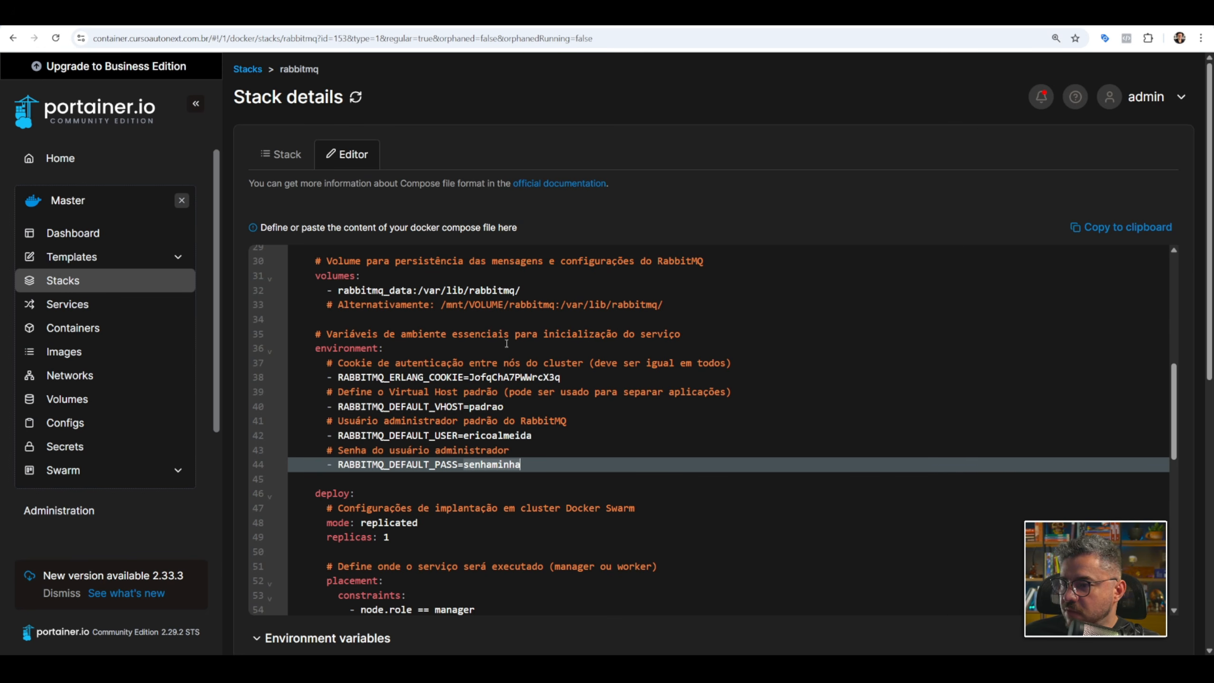
scroll(497, 339, "up", 1)
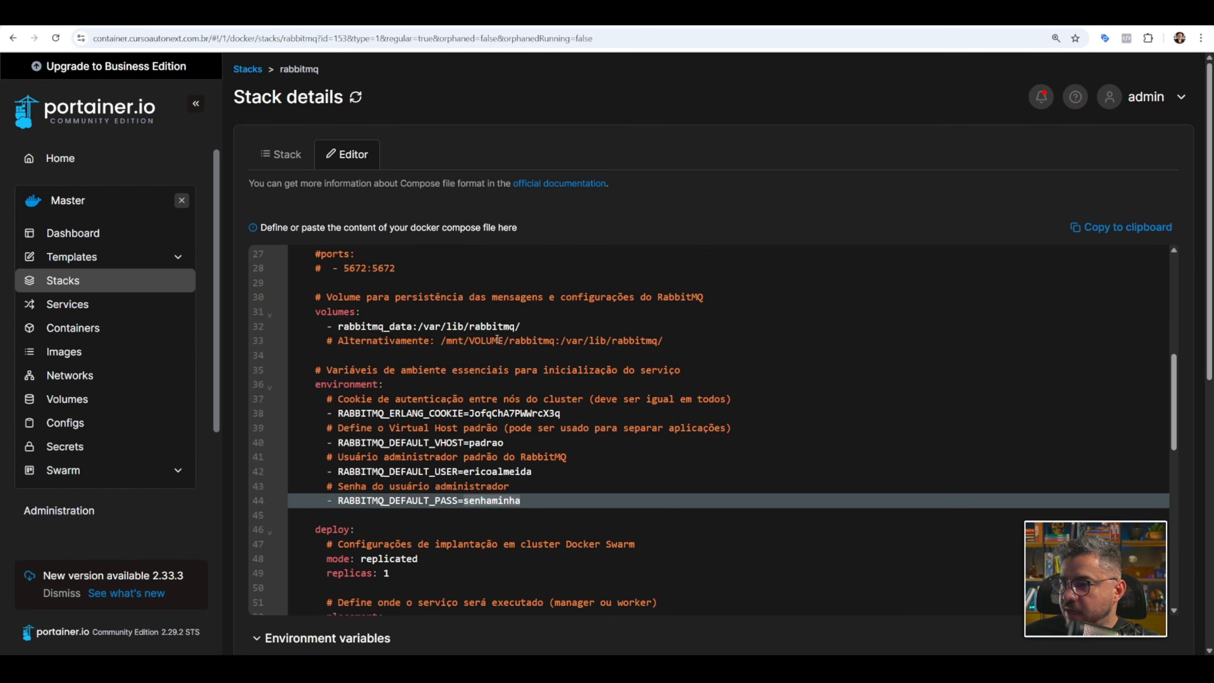
scroll(497, 339, "up", 9)
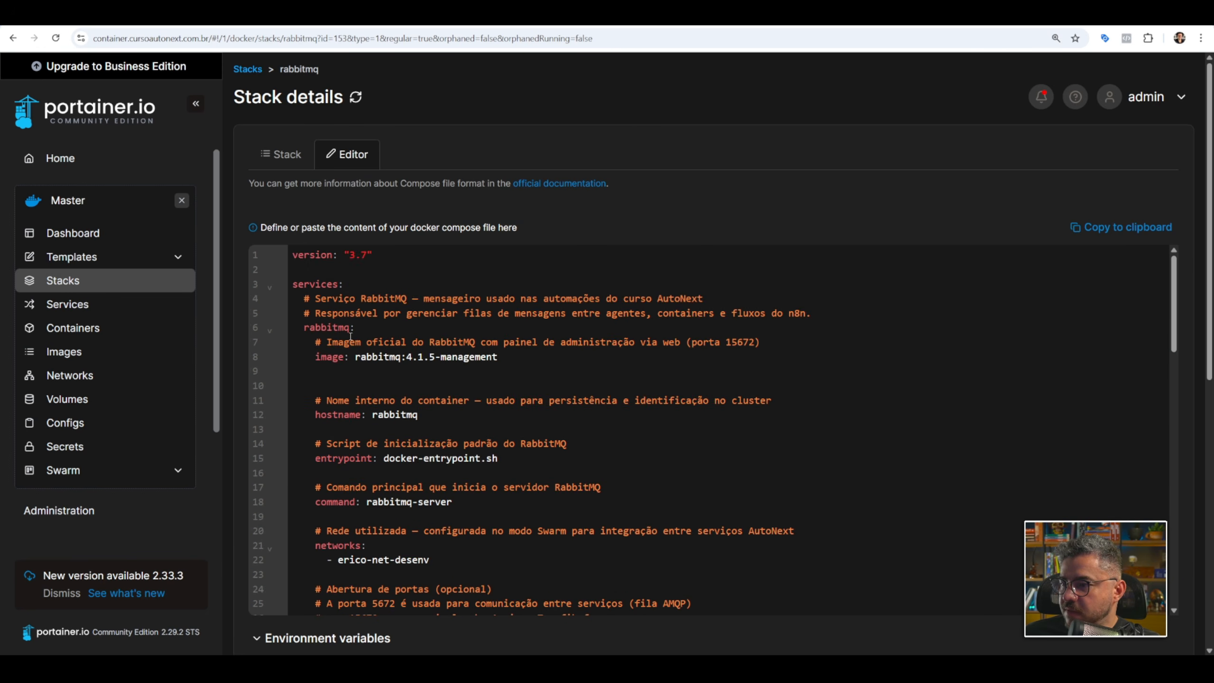
double_click(344, 328)
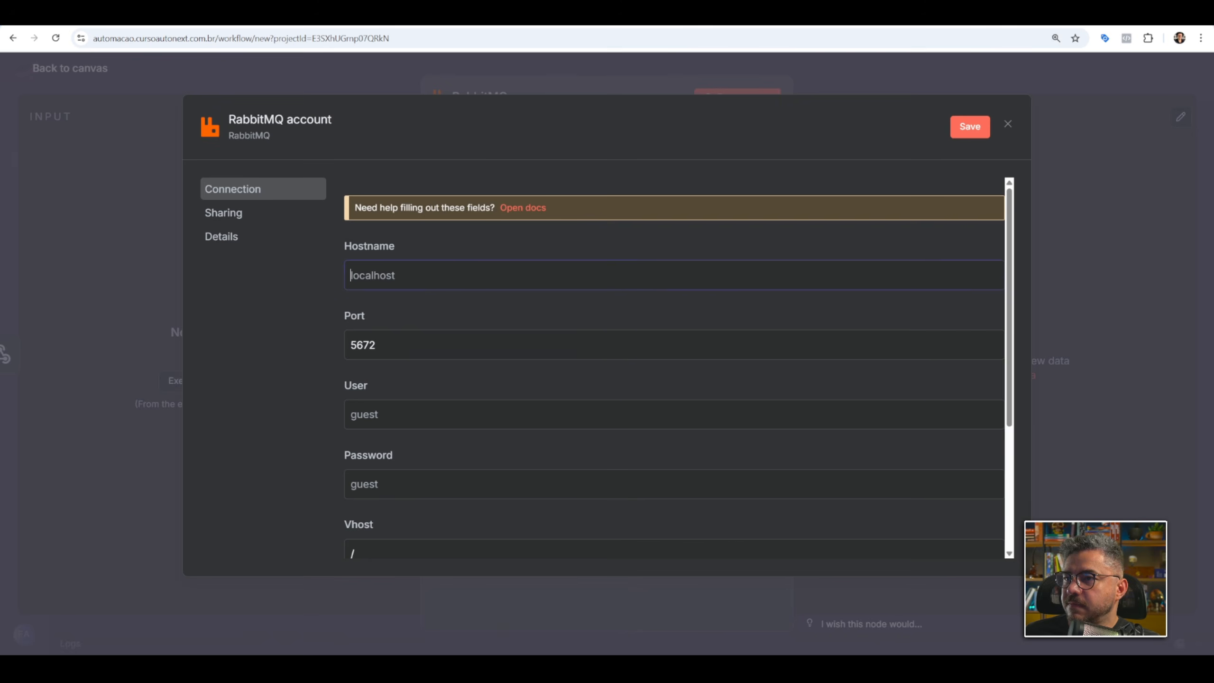
key("ctrl+v")
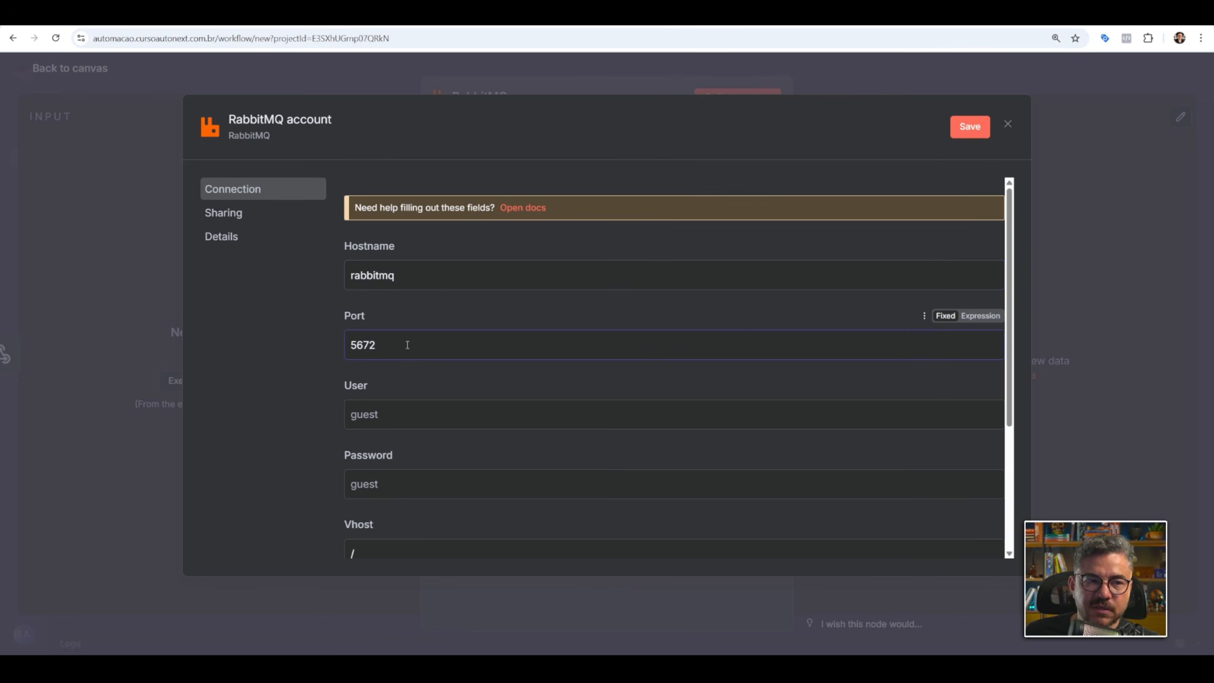
Copy the default user from the Portainer stack's environment variables into the credential's User field in n8n.
left_click(393, 413)
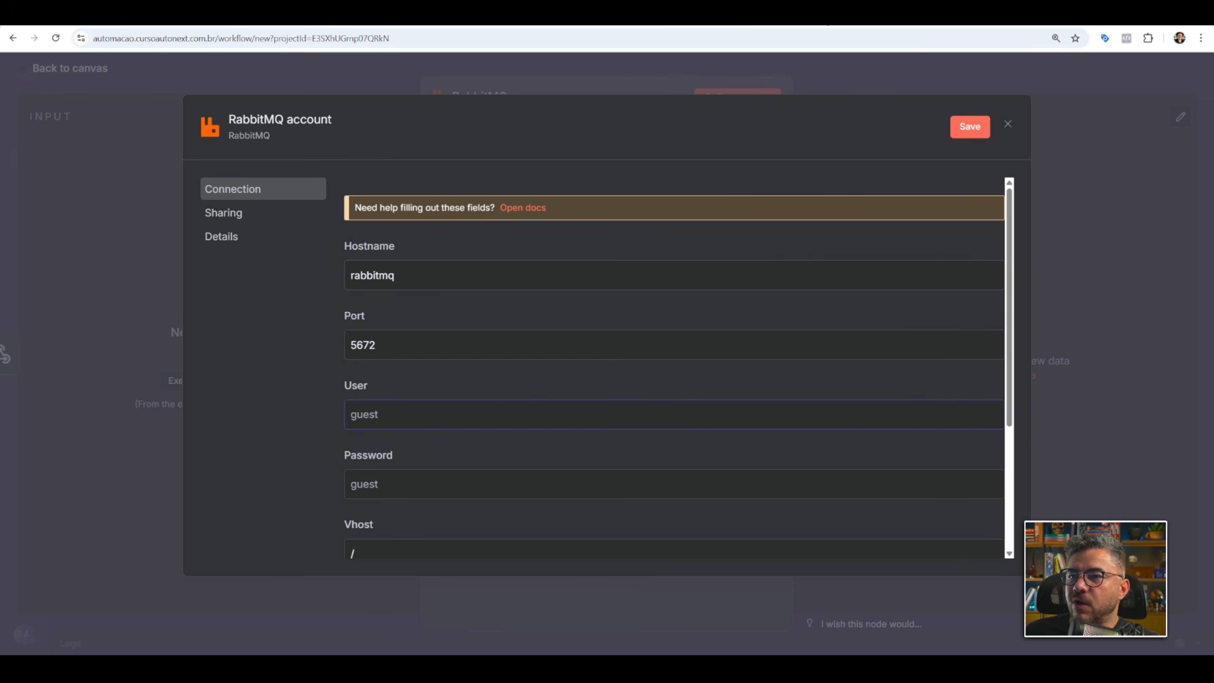
key("ctrl+Tab")
scroll(462, 404, "down", 7)
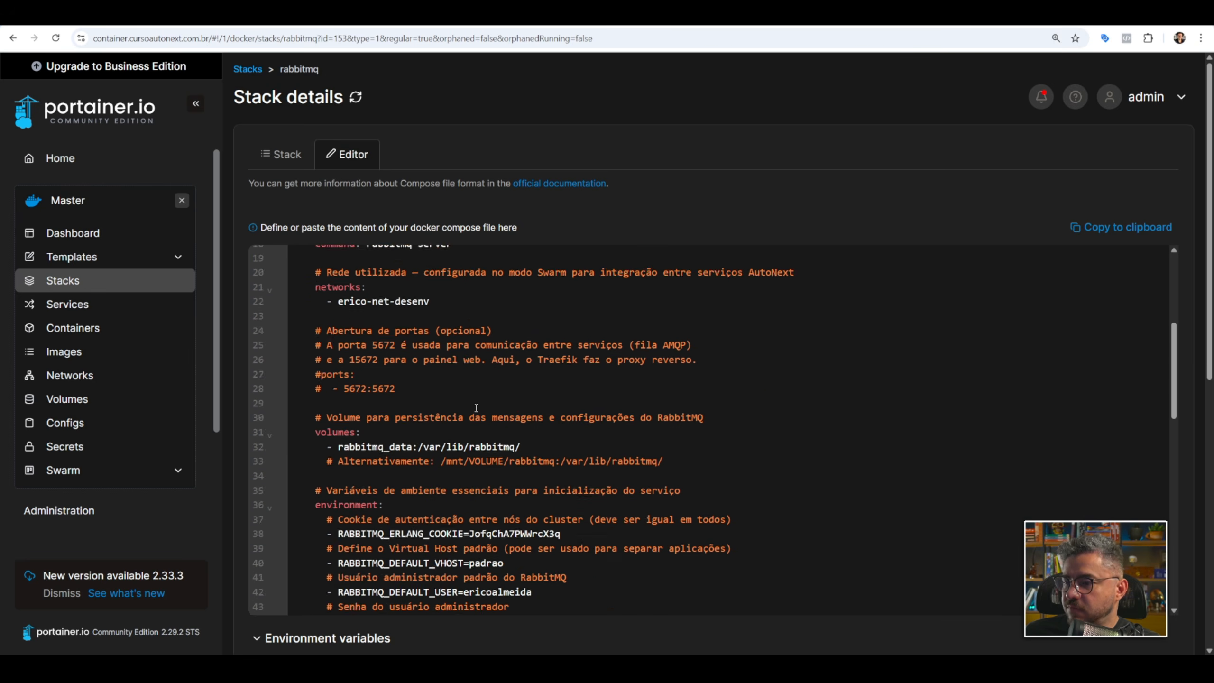
left_click(564, 435)
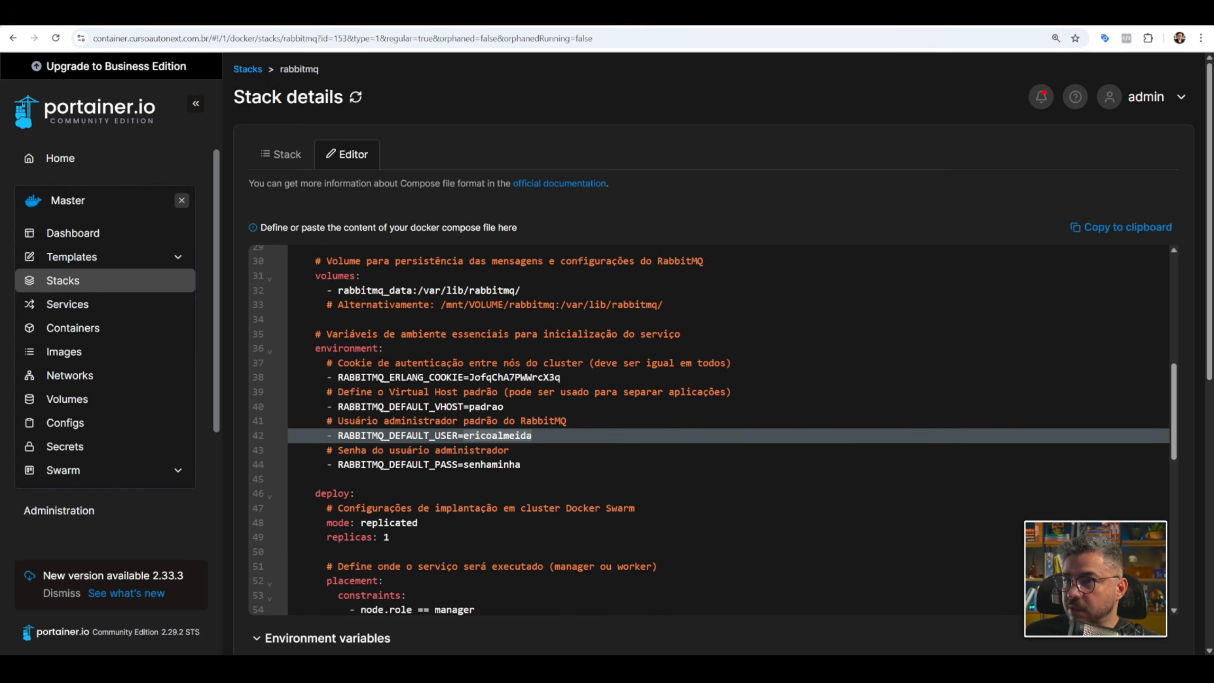
key("ctrl+shift+Tab")
key("ctrl+v")
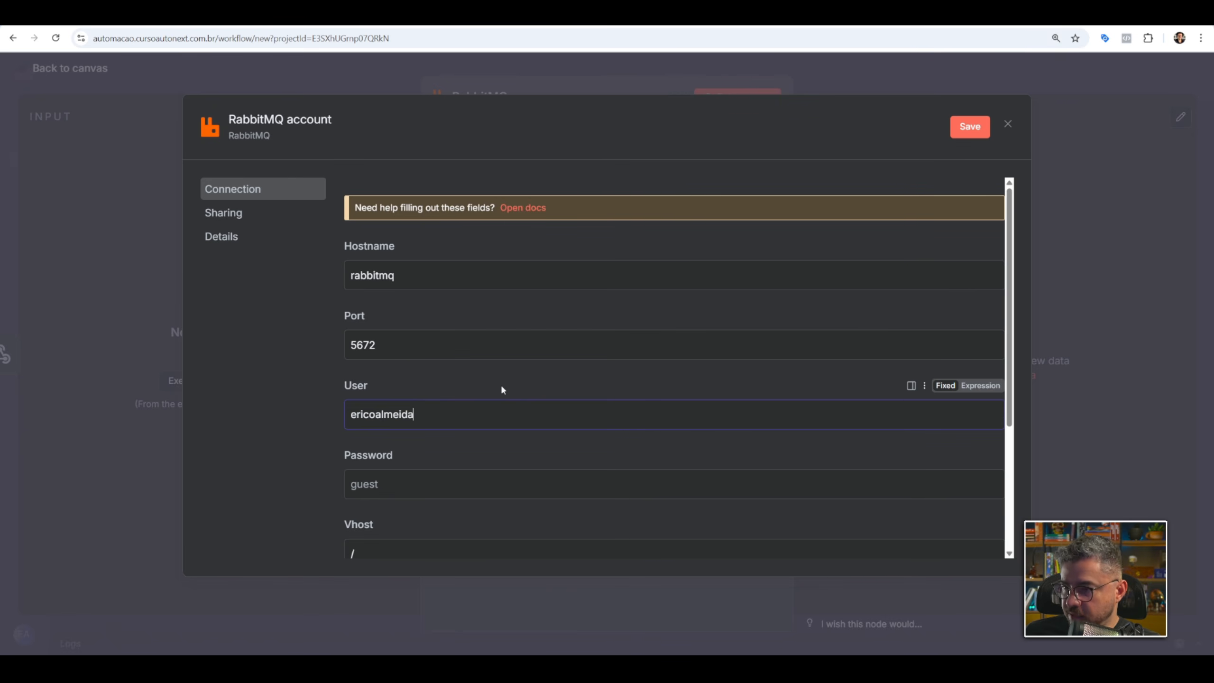
Copy the default password from the Portainer stack's environment variables into the credential's Password field in n8n.
key("ctrl+Tab")
key("ctrl+Tab")
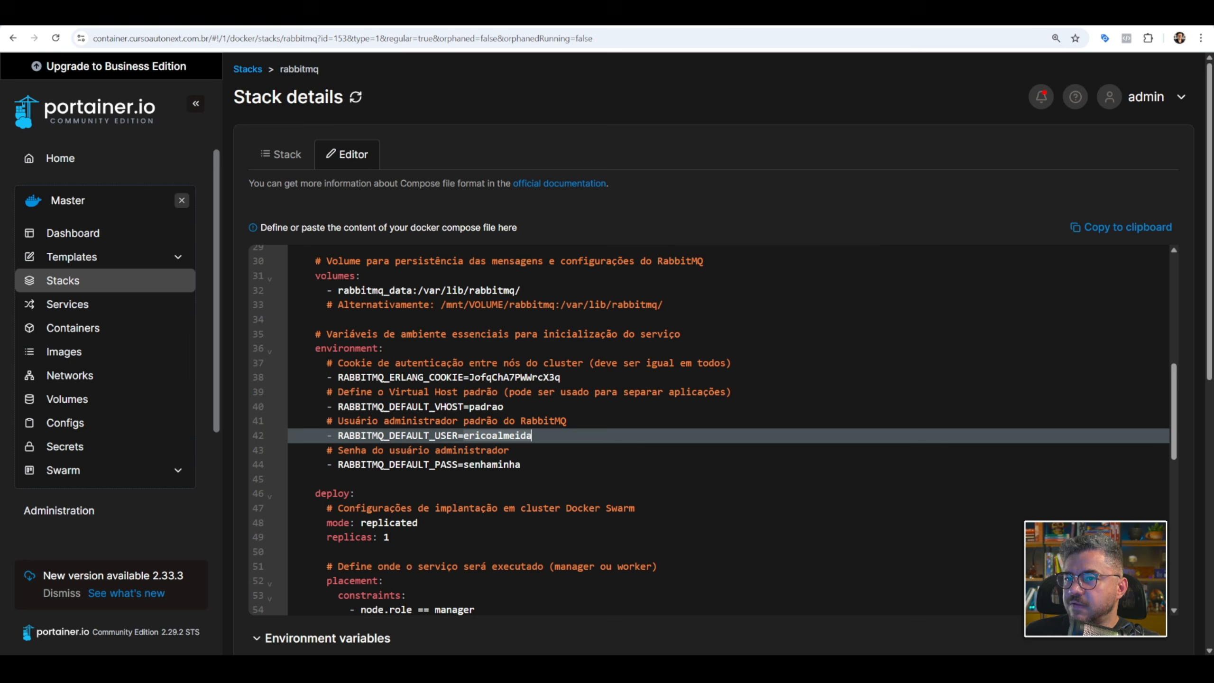
double_click(493, 465)
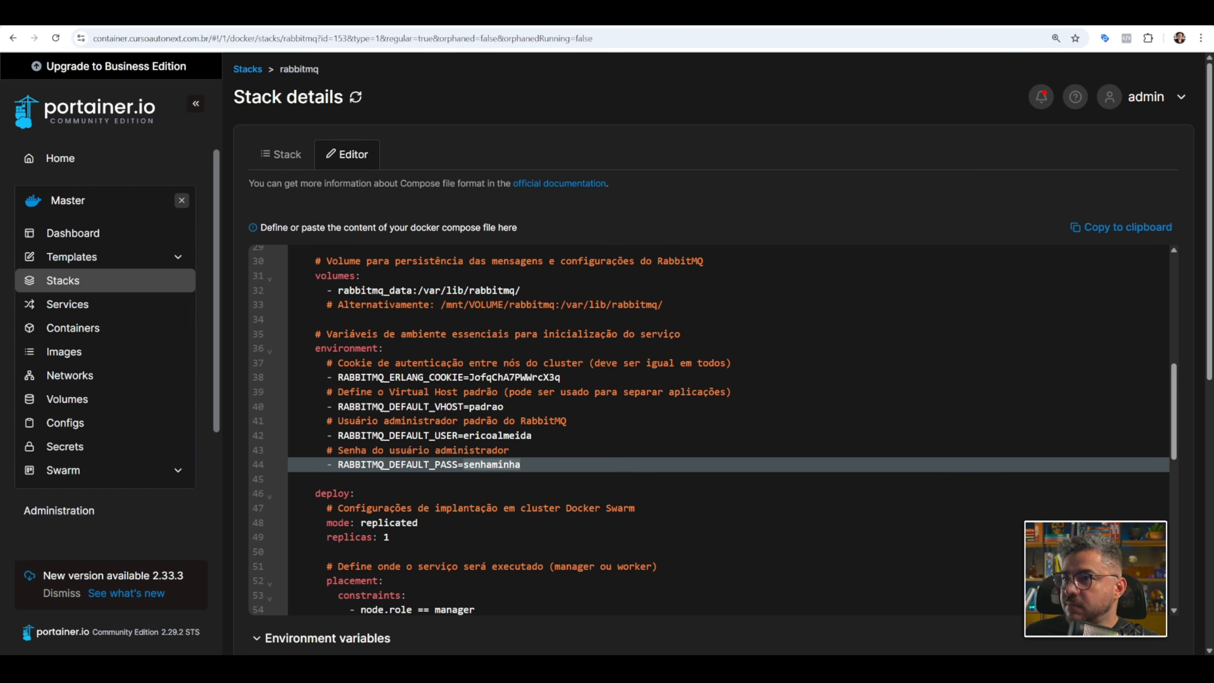
key("ctrl+c")
key("ctrl+shift+Tab")
left_click(432, 471)
key("ctrl+v")
Set the credential's Vhost to padrao, check it against the Portainer stack, and save and close the credential.
scroll(391, 363, "down", 3)
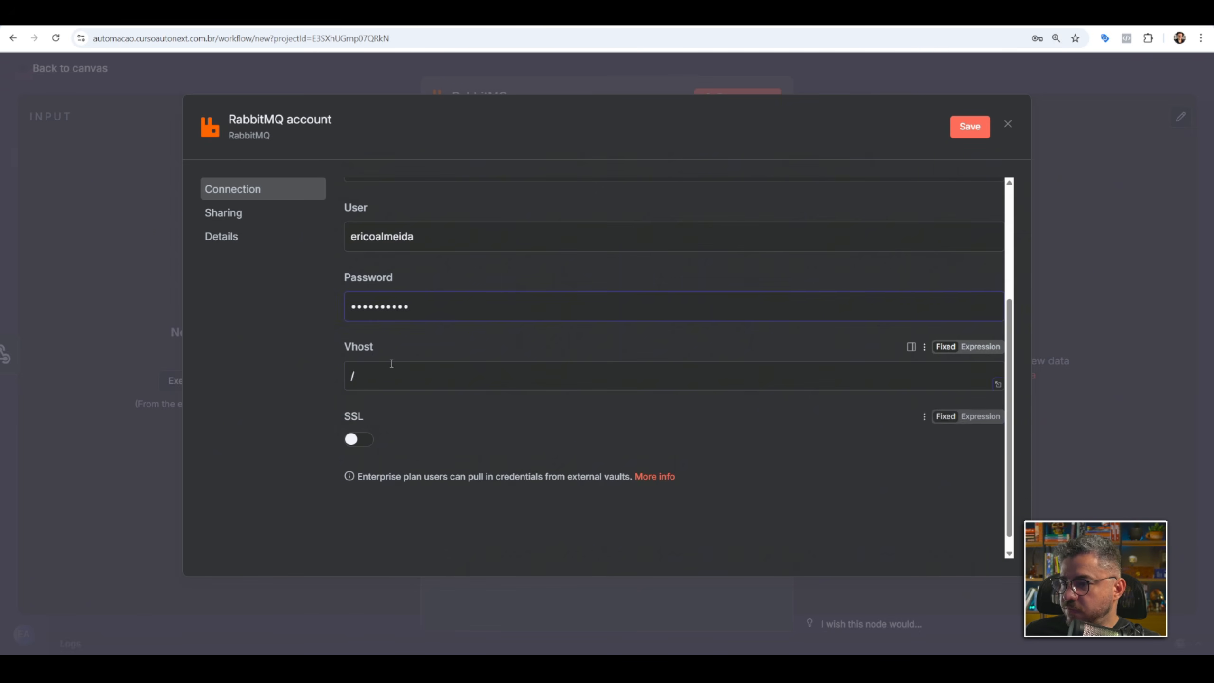
double_click(384, 384)
type("padrao")
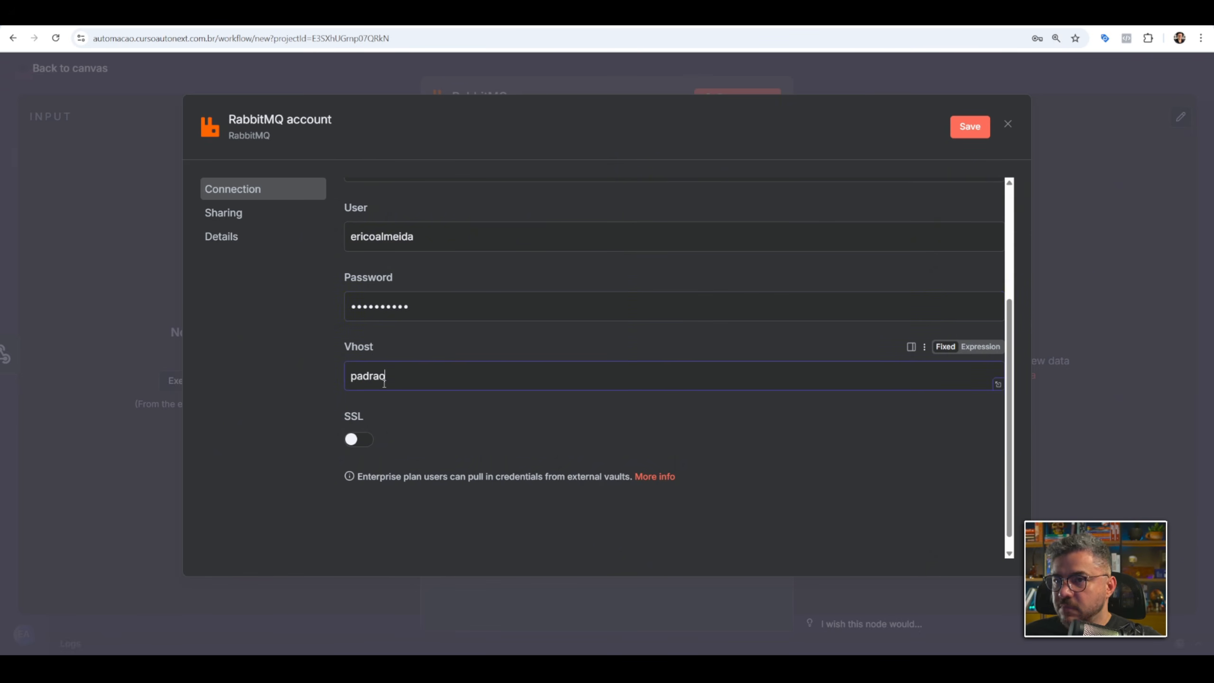
left_click(784, 16)
double_click(483, 410)
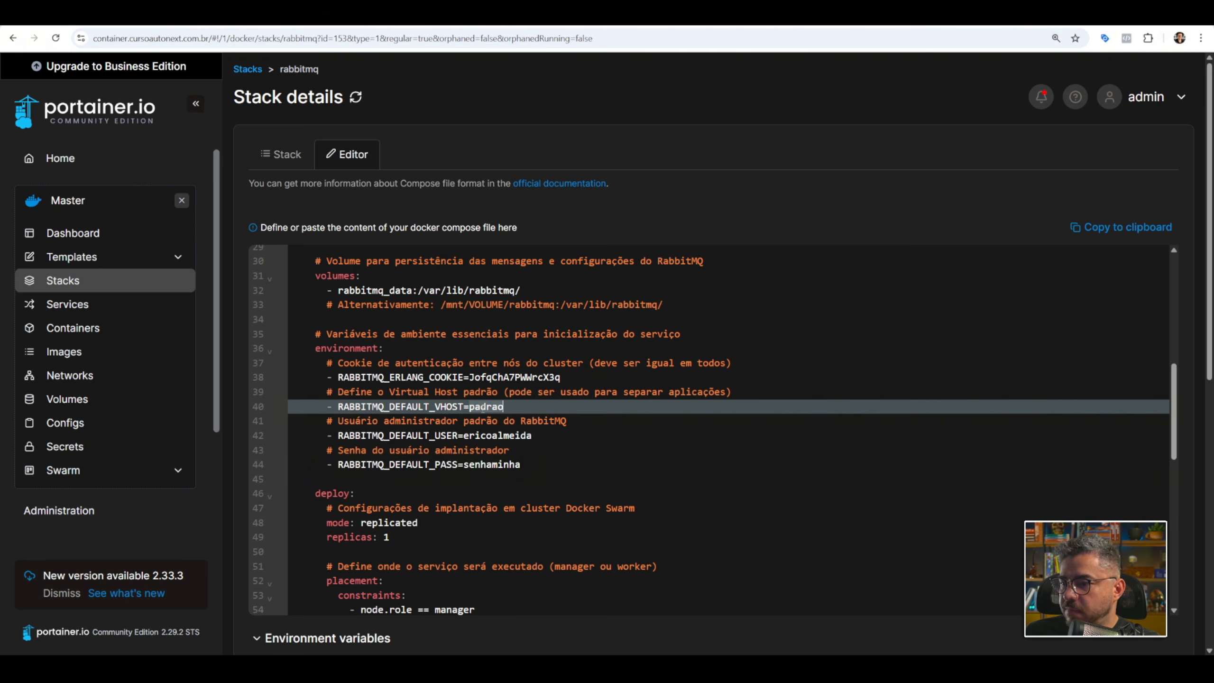
left_click(660, 17)
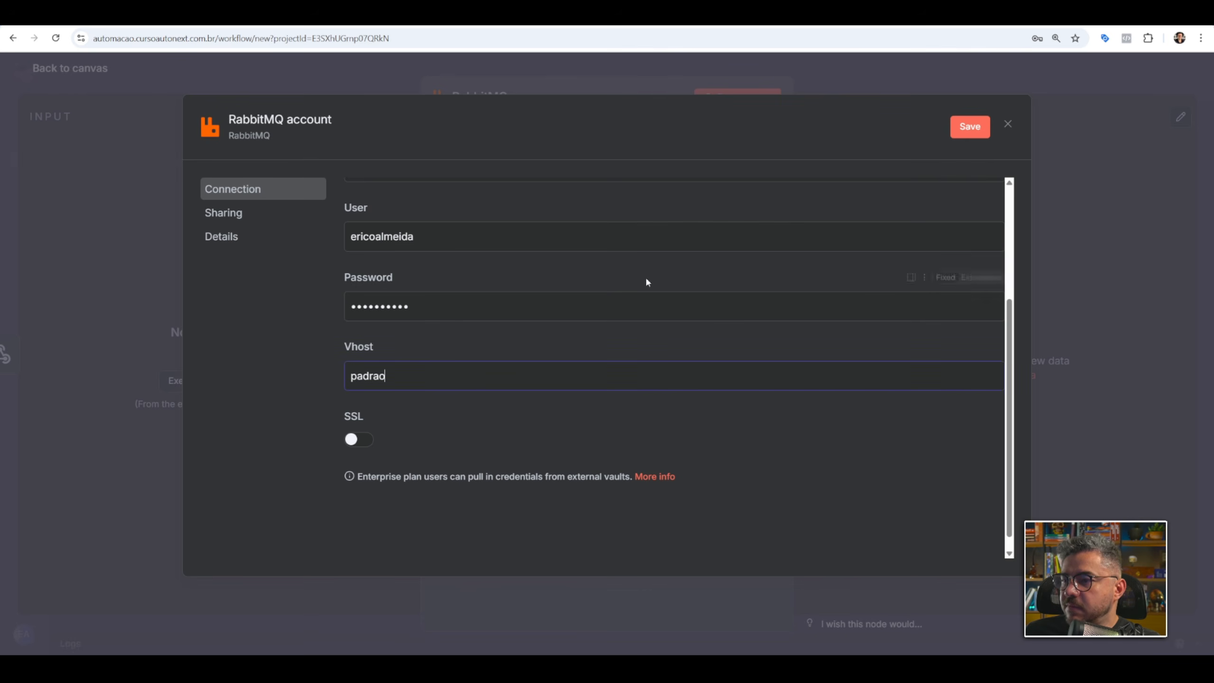
left_click(318, 124)
left_click(978, 130)
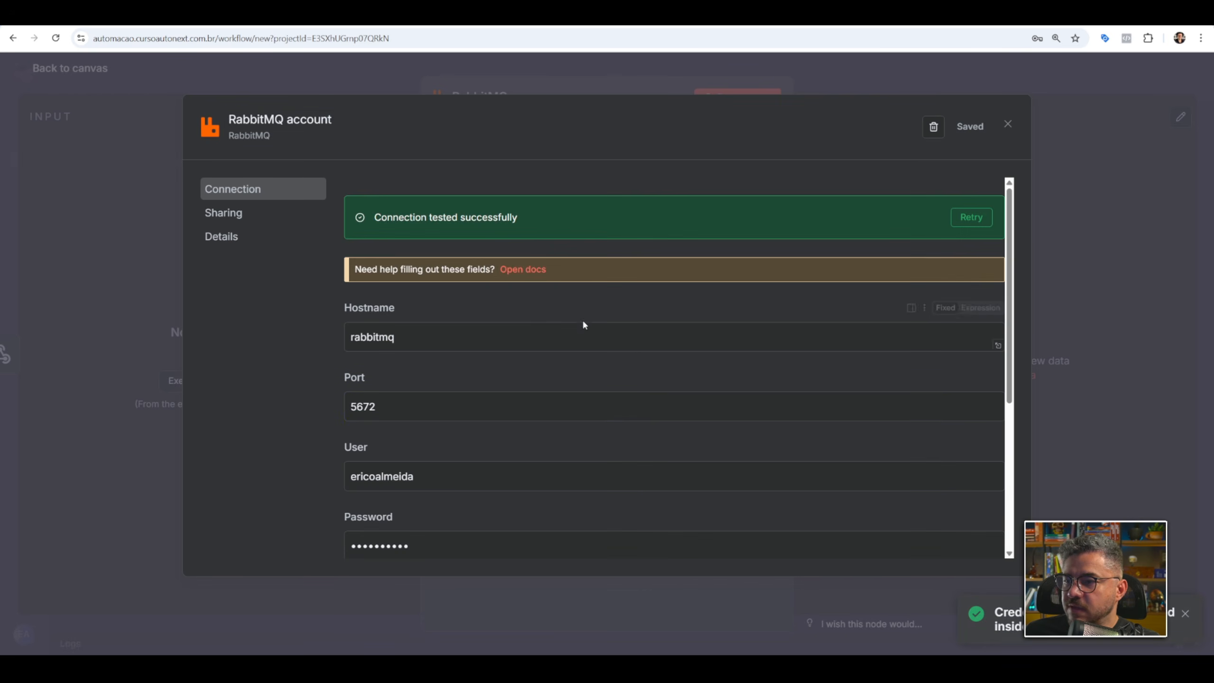
left_click(1008, 125)
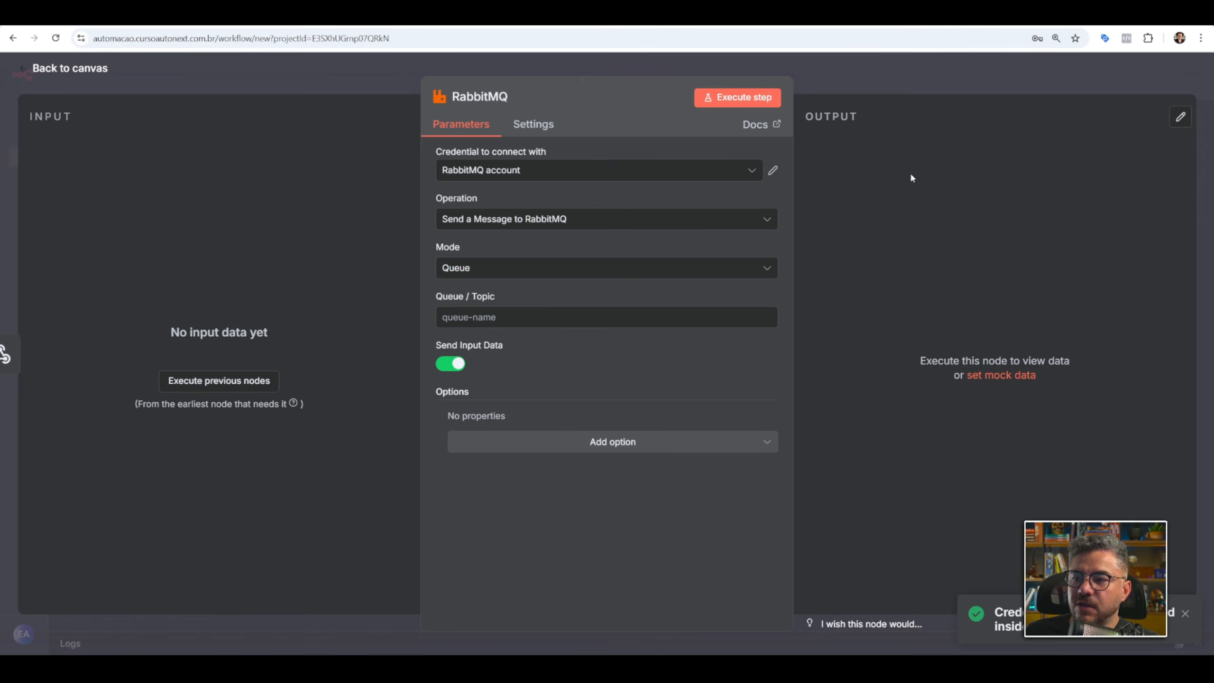
Try the Exchange mode in the RabbitMQ node and switch the mode back to Queue.
left_click(706, 216)
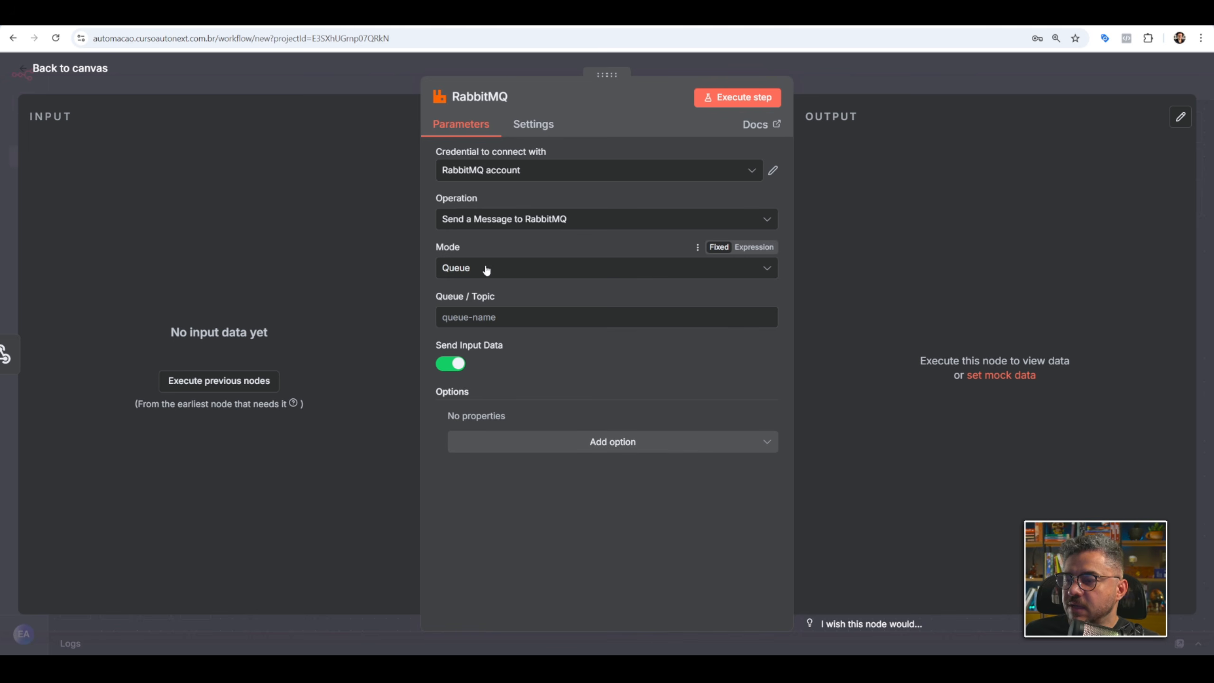
left_click(511, 272)
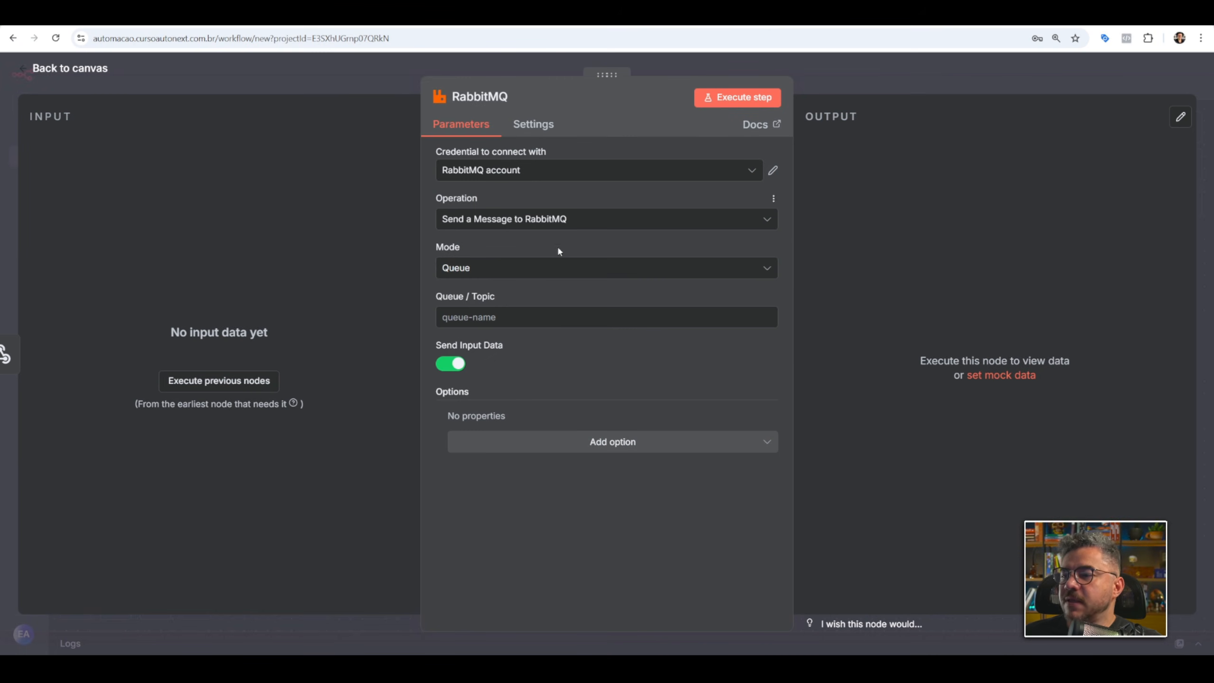
left_click(521, 270)
left_click(531, 345)
left_click(496, 272)
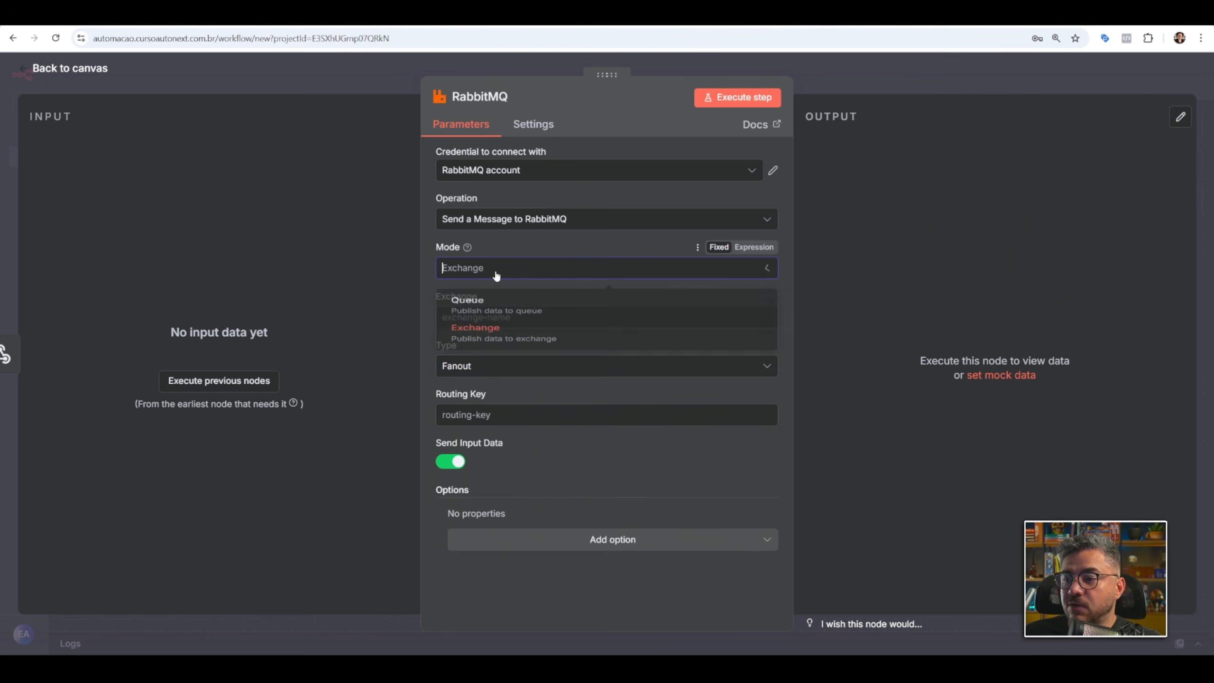
left_click(552, 301)
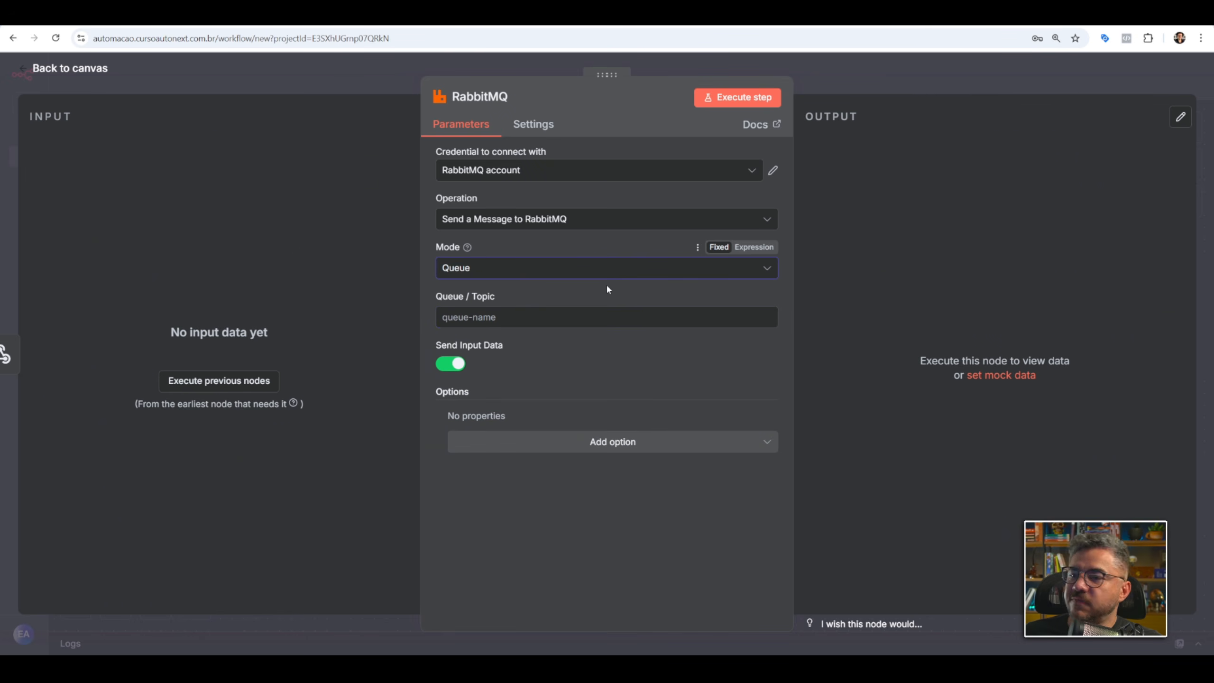
Set the RabbitMQ node's mode to Exchange so that it publishes data to an exchange.
left_click(558, 266)
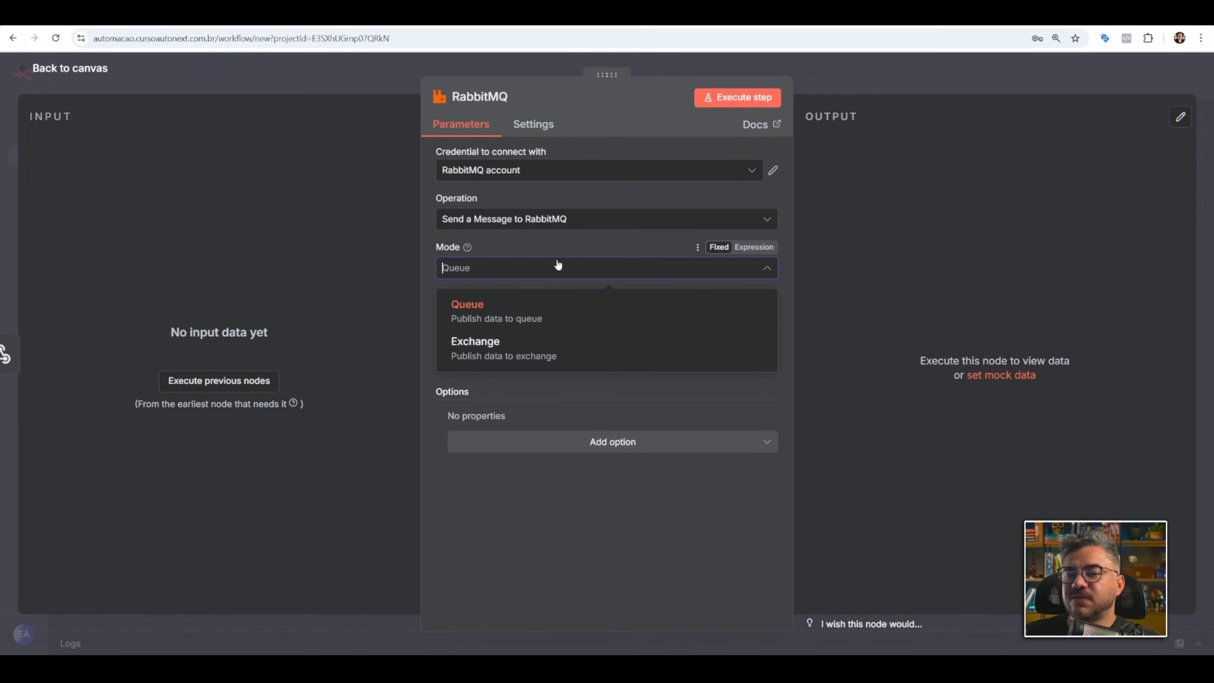
left_click(524, 345)
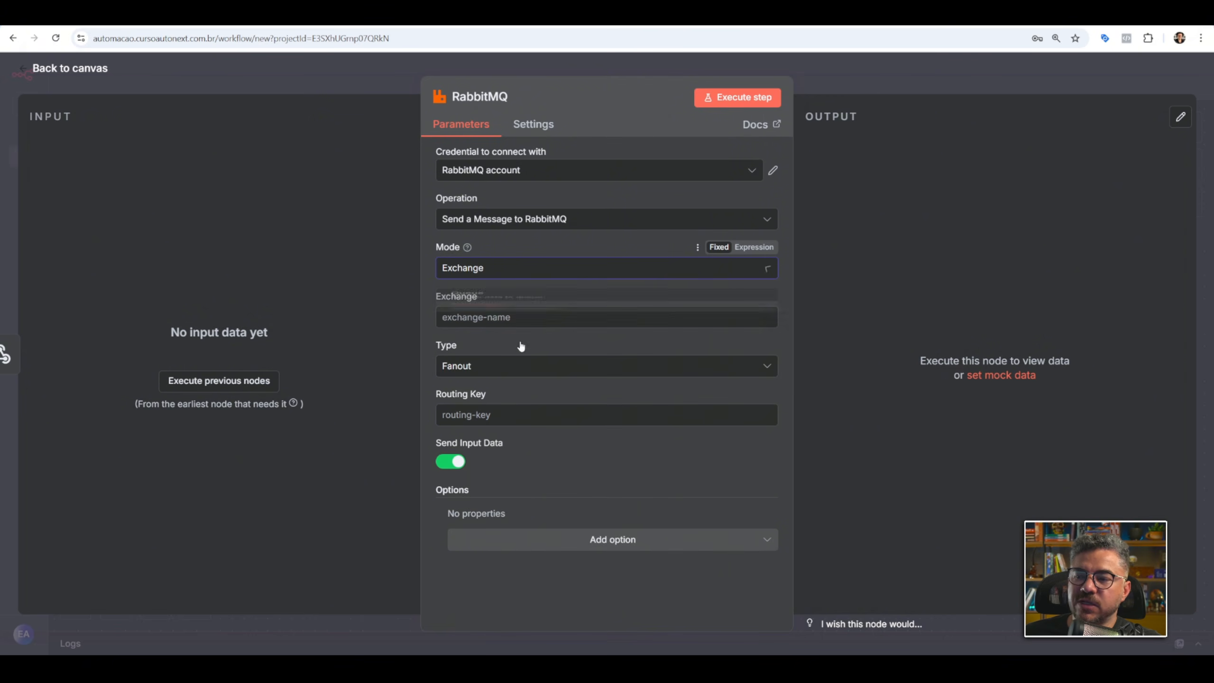
left_click(580, 268)
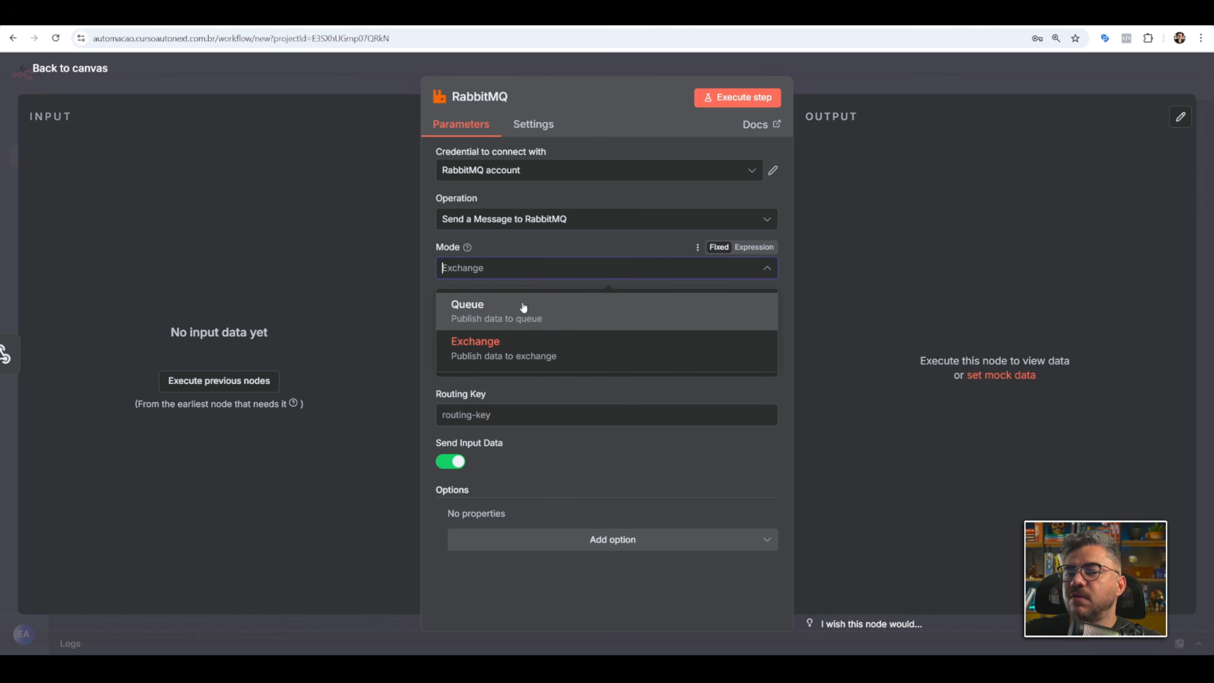
left_click(511, 345)
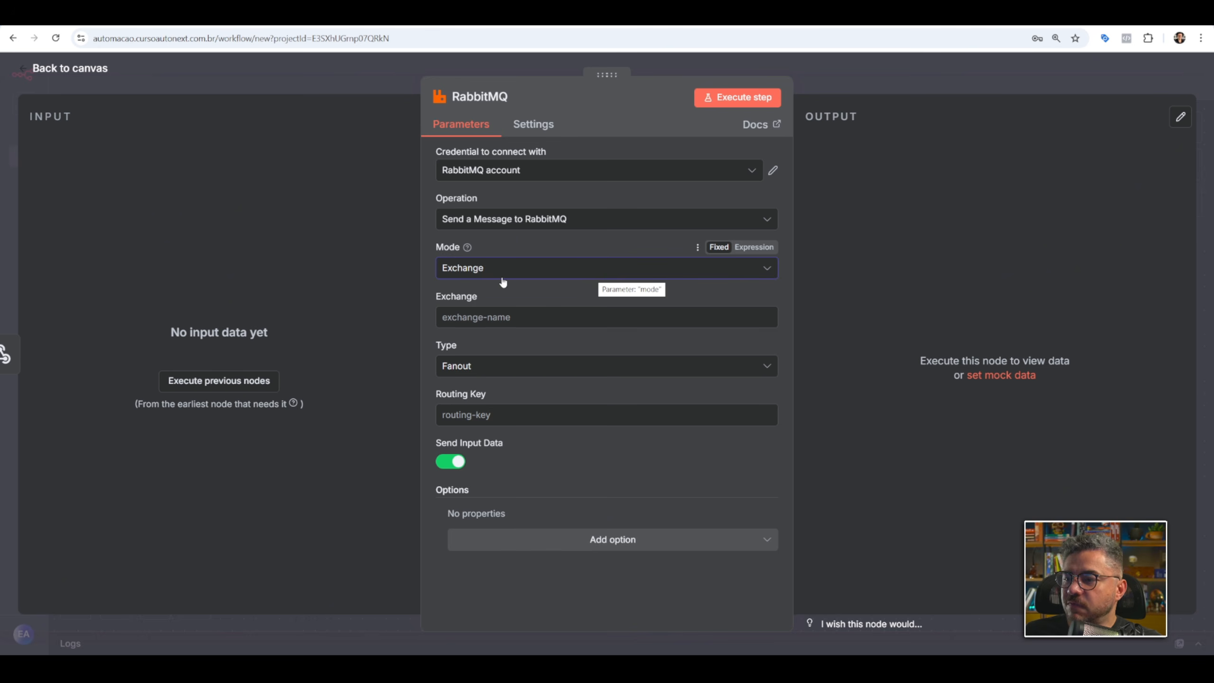
Set the RabbitMQ node's exchange name to ex1 and its type to Fanout.
left_click(464, 317)
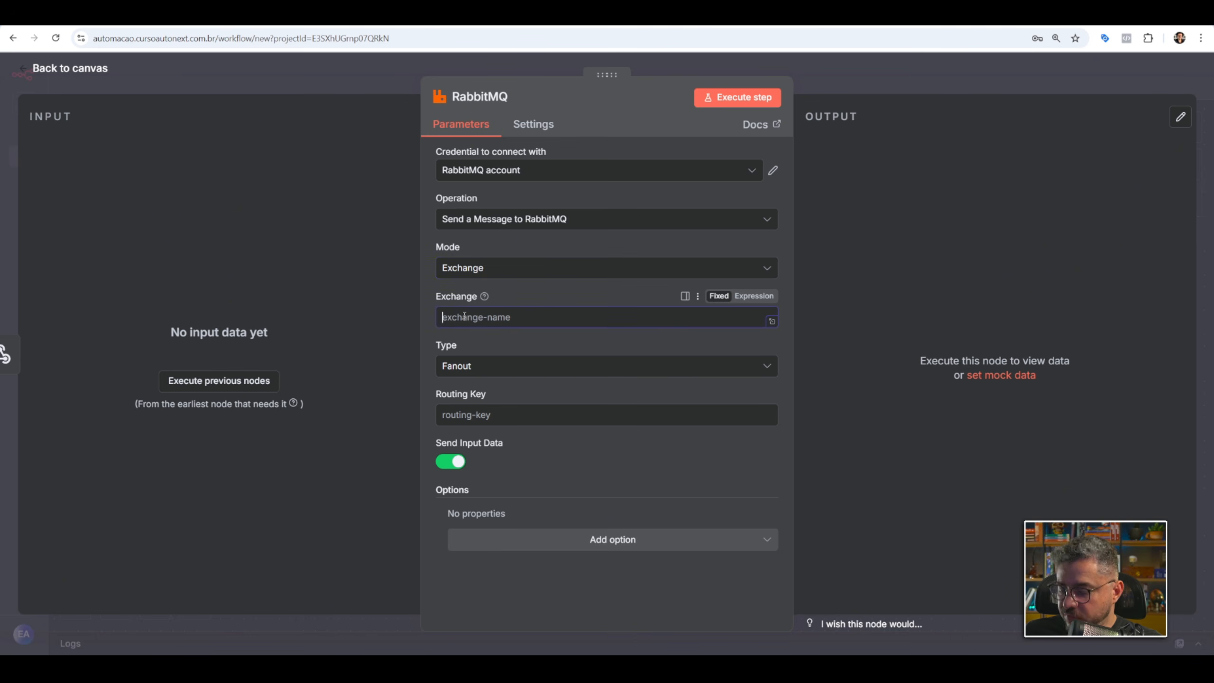
type("ex1")
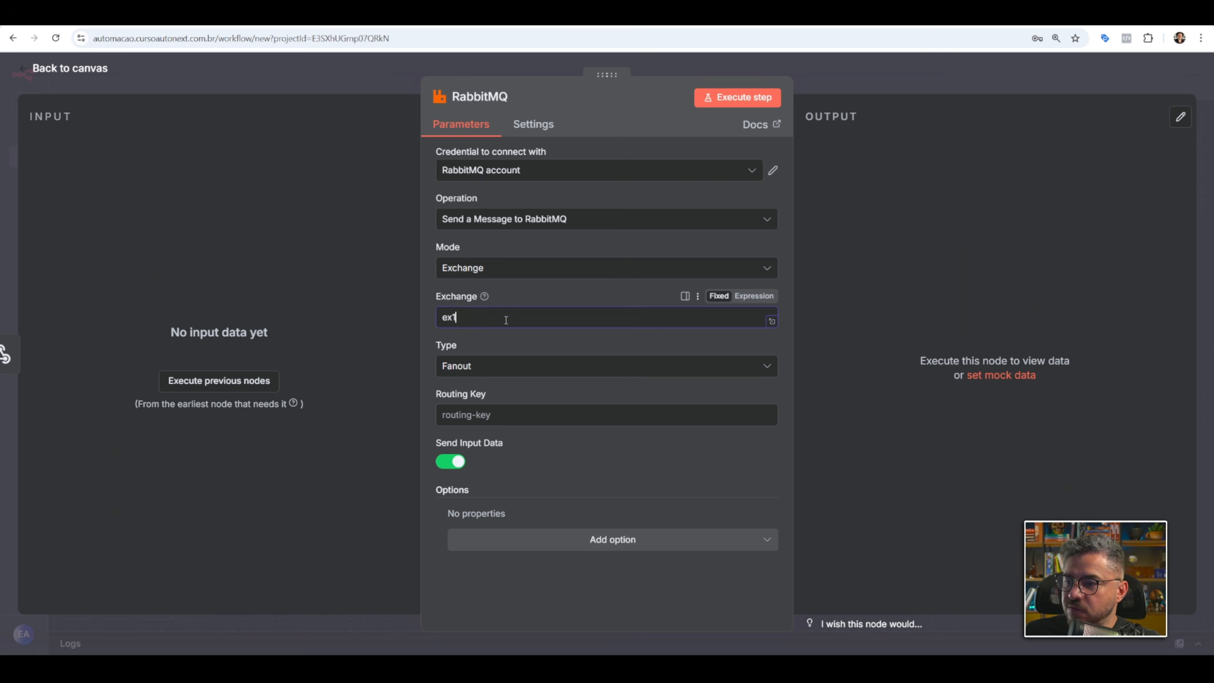
left_click(497, 367)
left_click(493, 518)
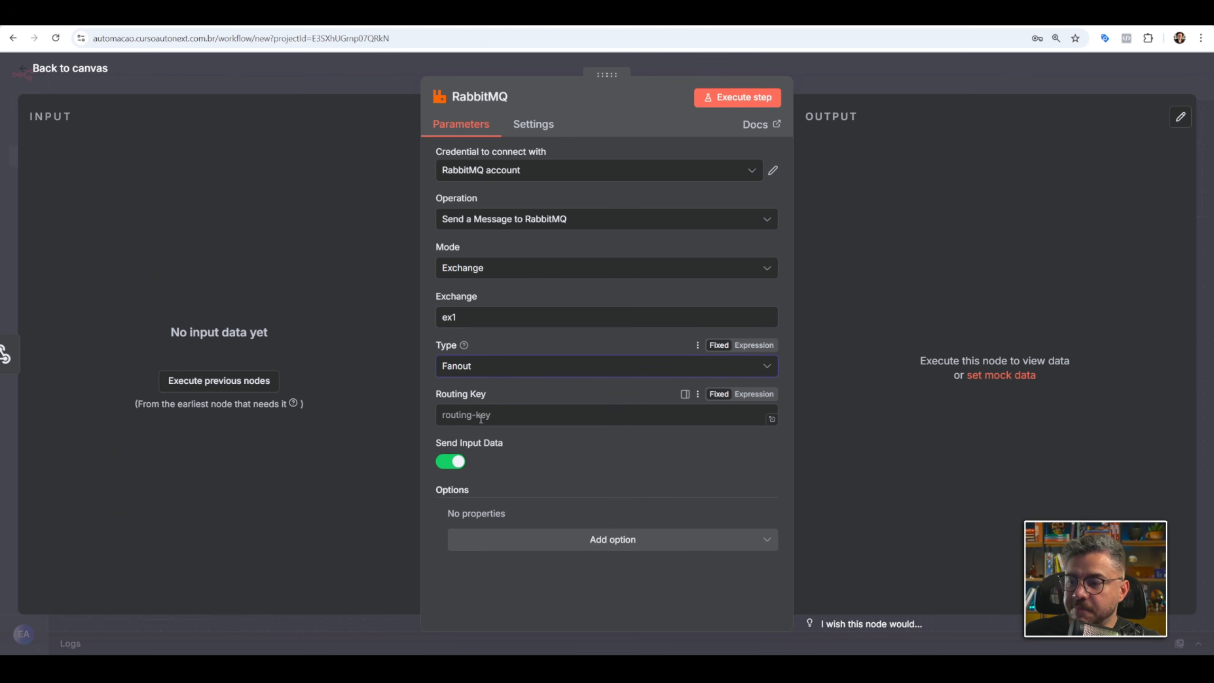
Close the RabbitMQ node, then save and activate the workflow, dismissing both production checklist items.
left_click(874, 91)
left_click(837, 240)
left_click(1113, 71)
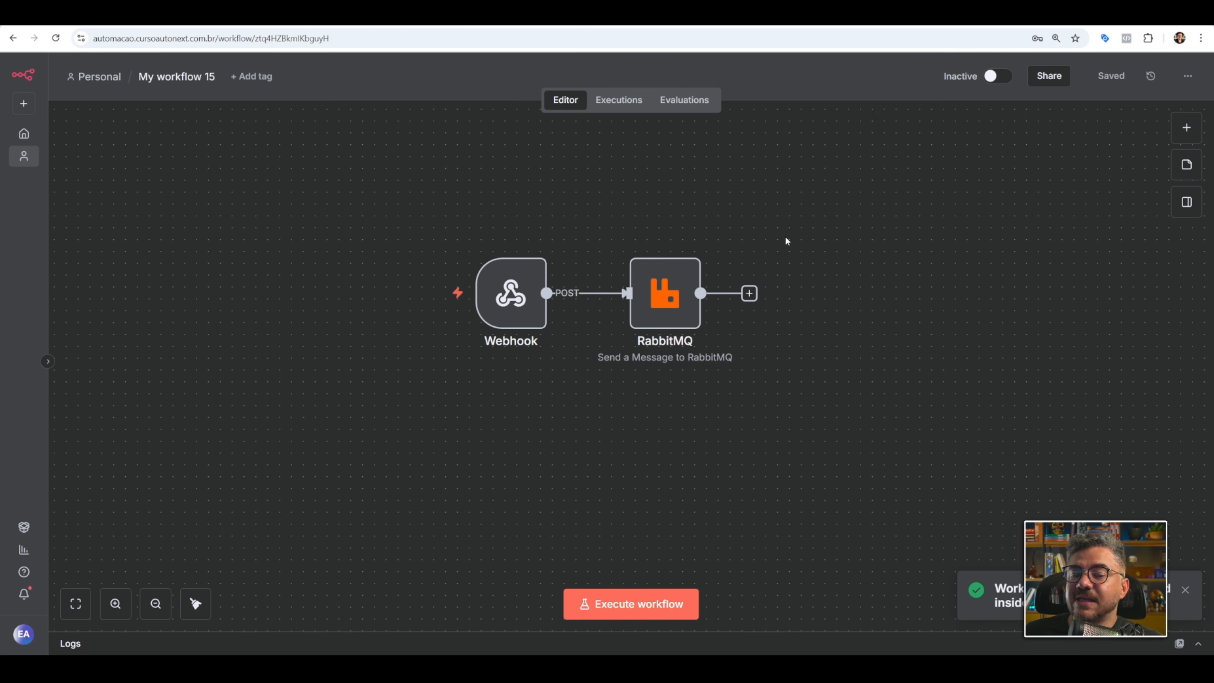
left_click(511, 293)
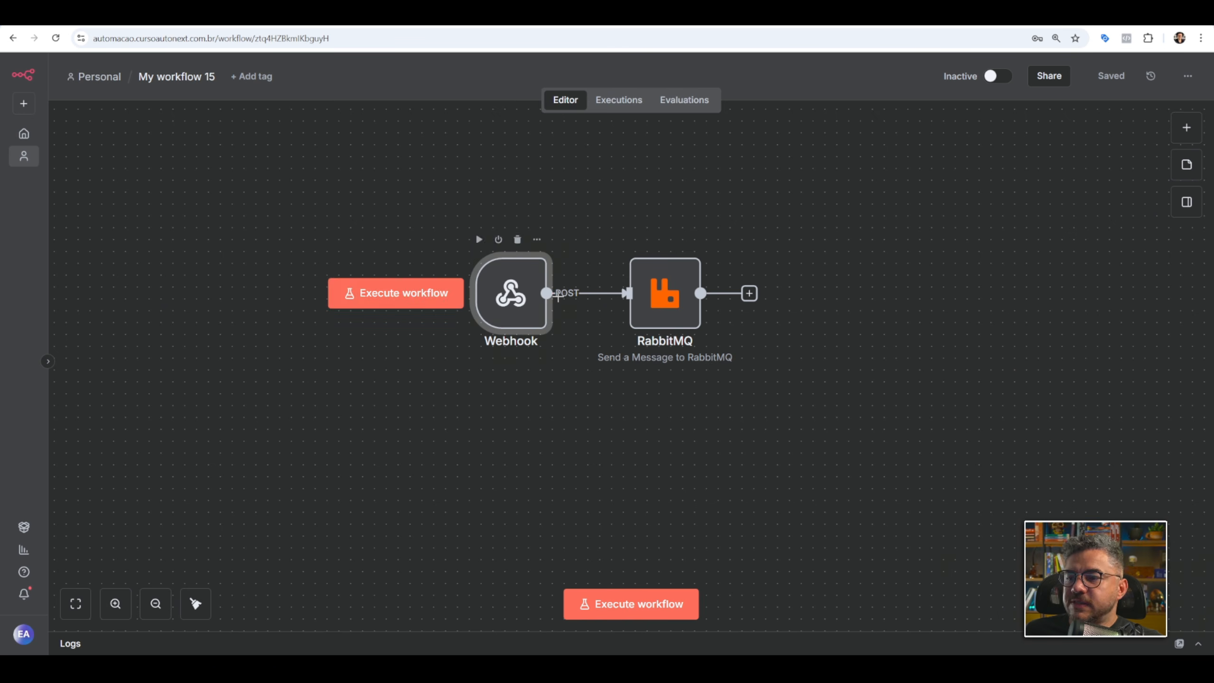
left_click(1000, 76)
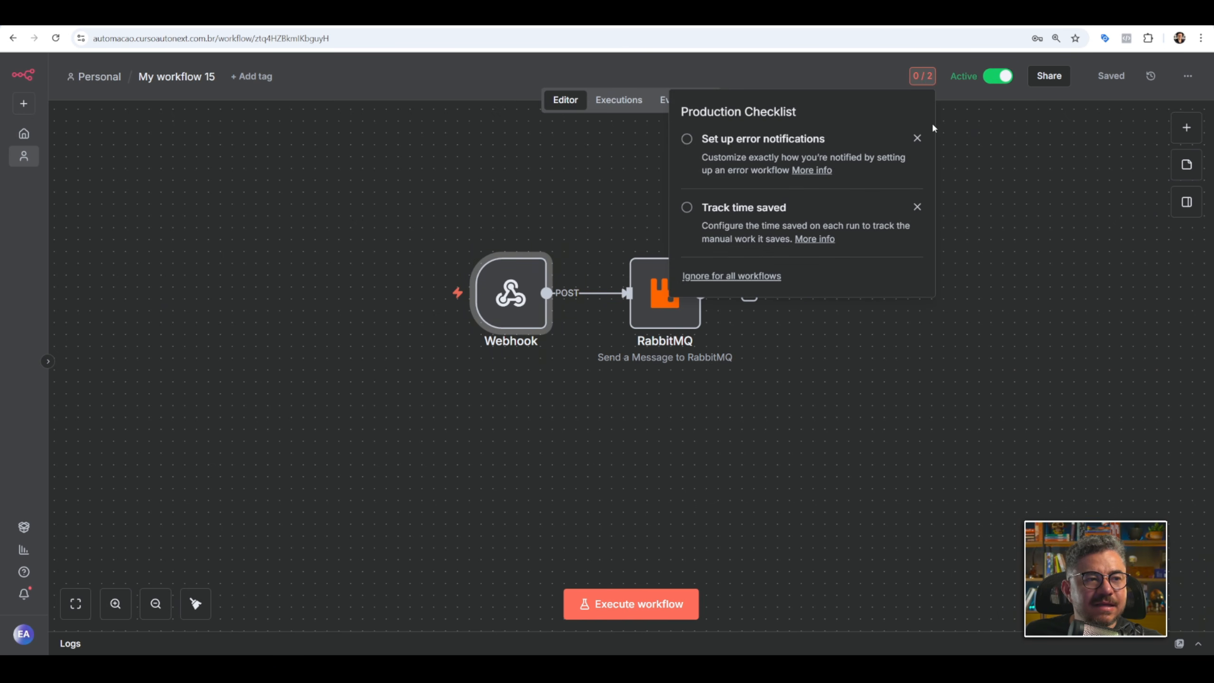
left_click(917, 138)
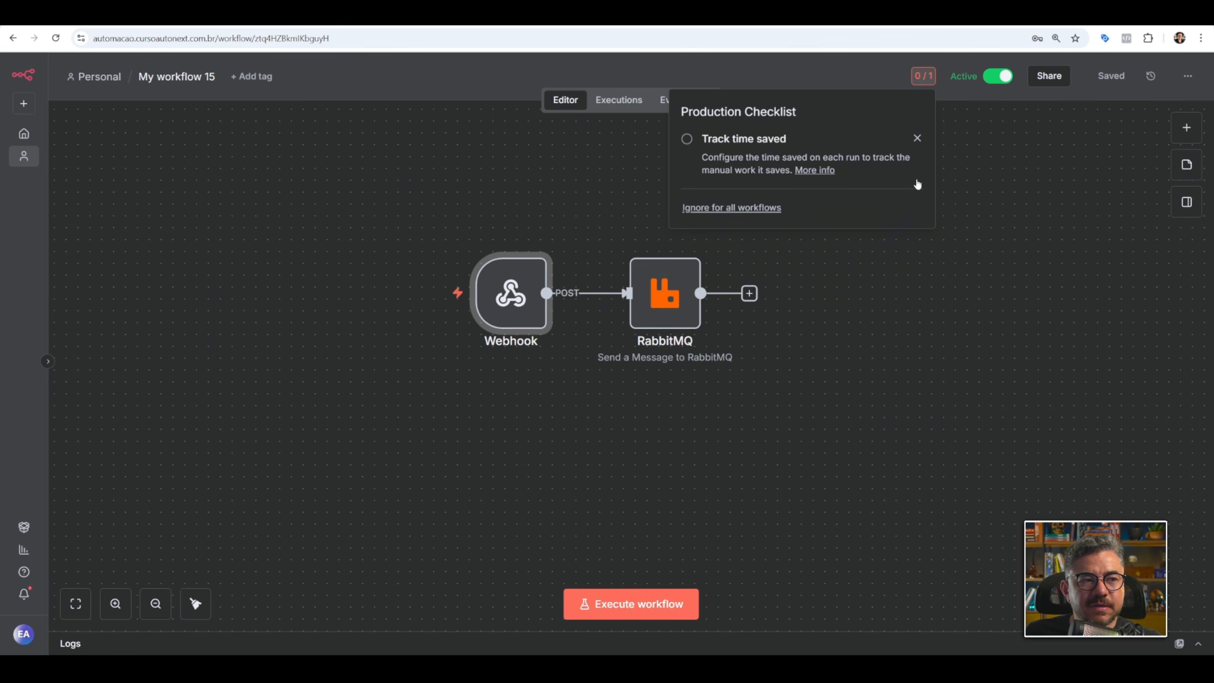
left_click(917, 138)
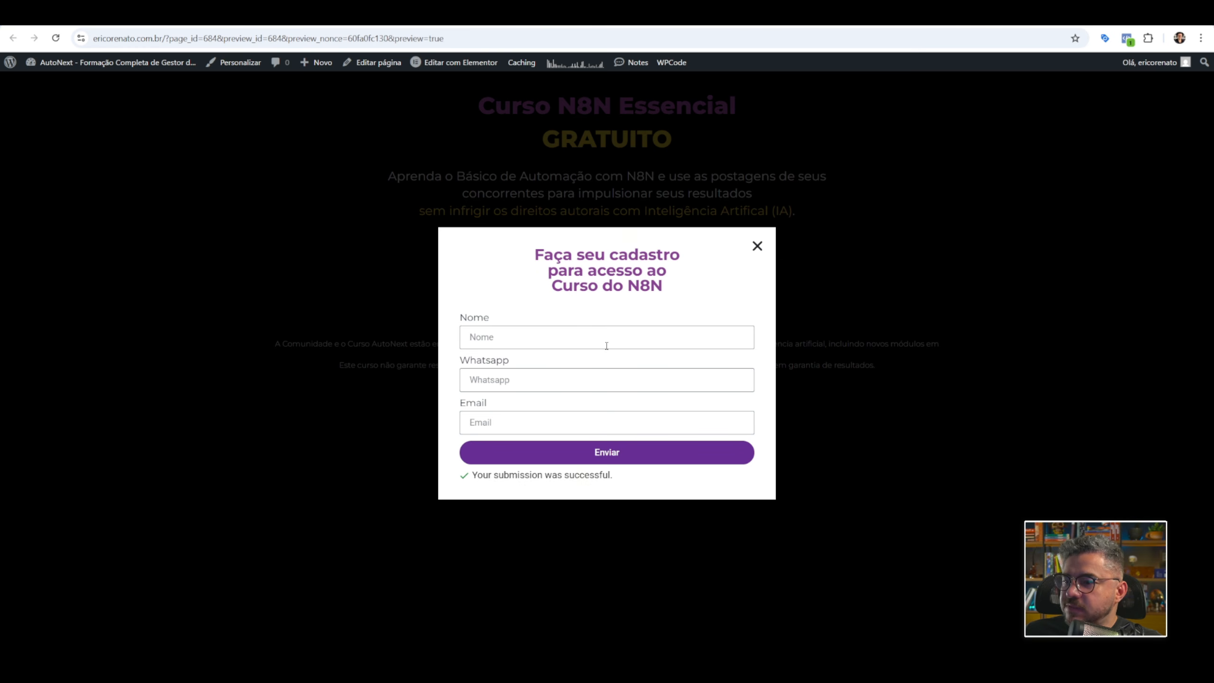
Switch to the course sign-up form, fill in a test name, WhatsApp number and e-mail, and submit it.
left_click(542, 343)
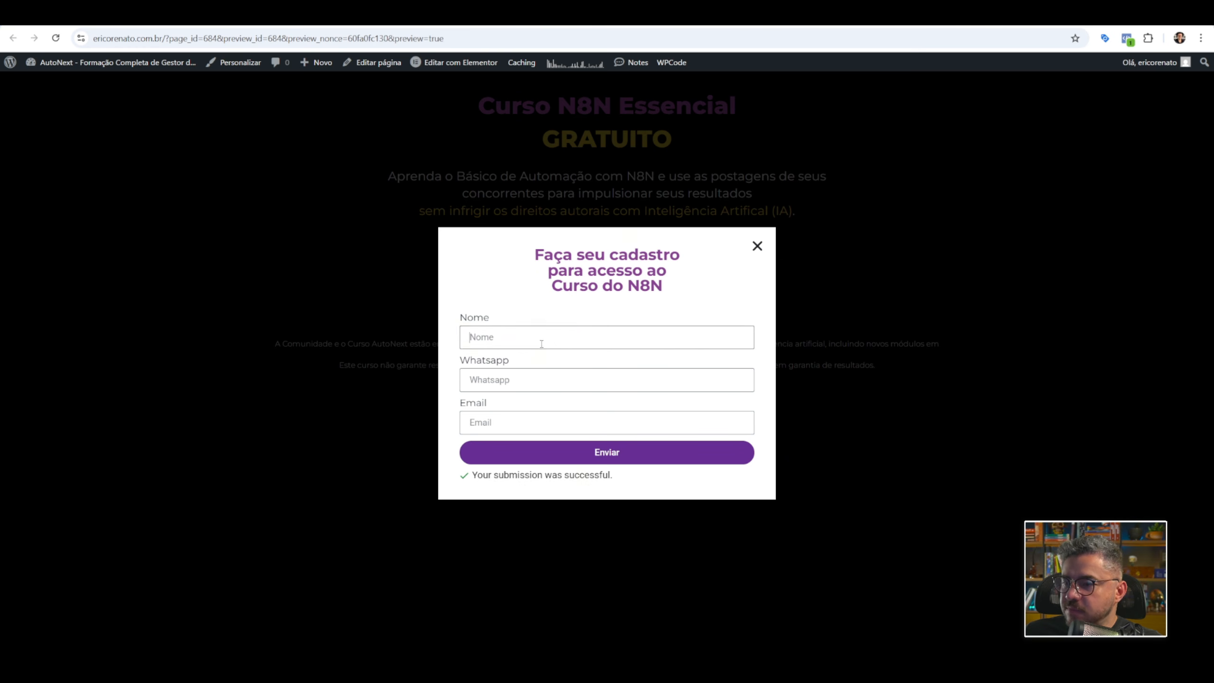
type("Erico01")
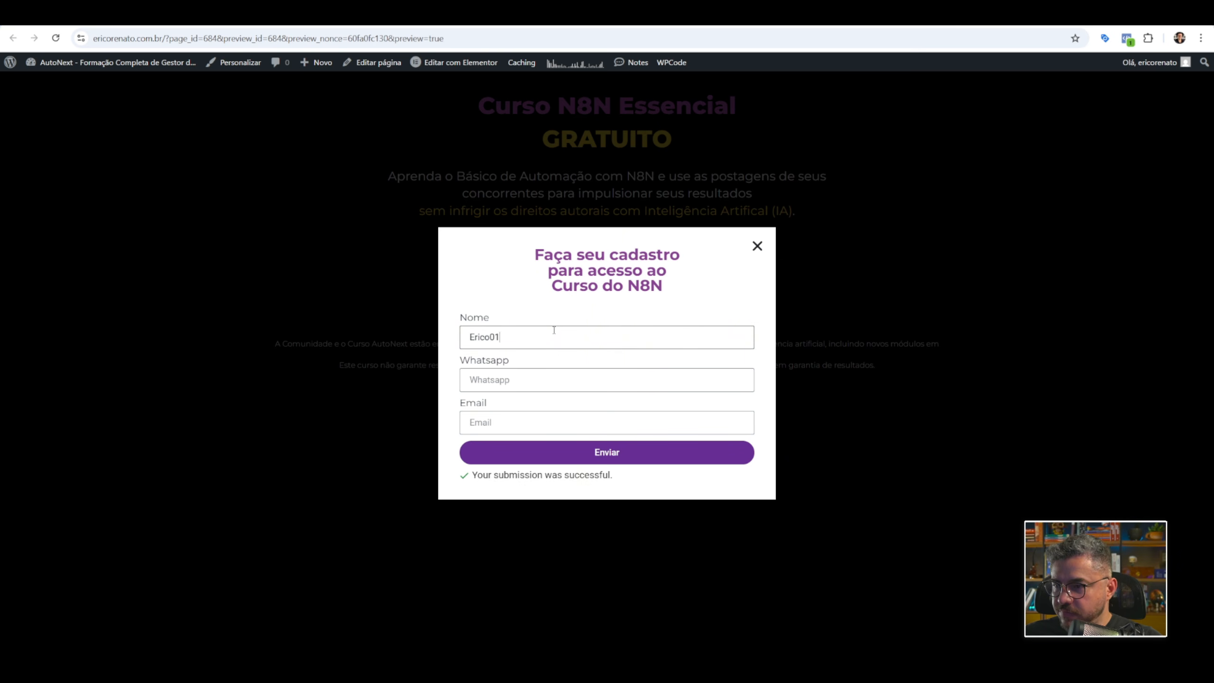
key("Tab")
type("3673636")
key("Tab")
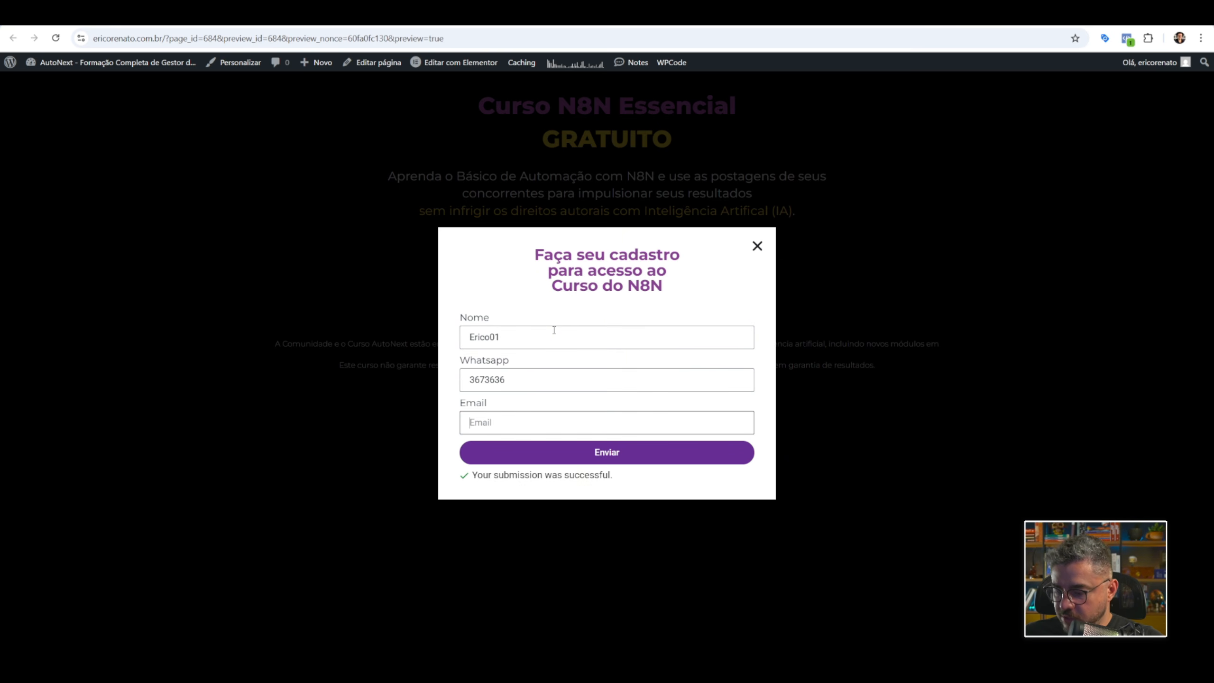
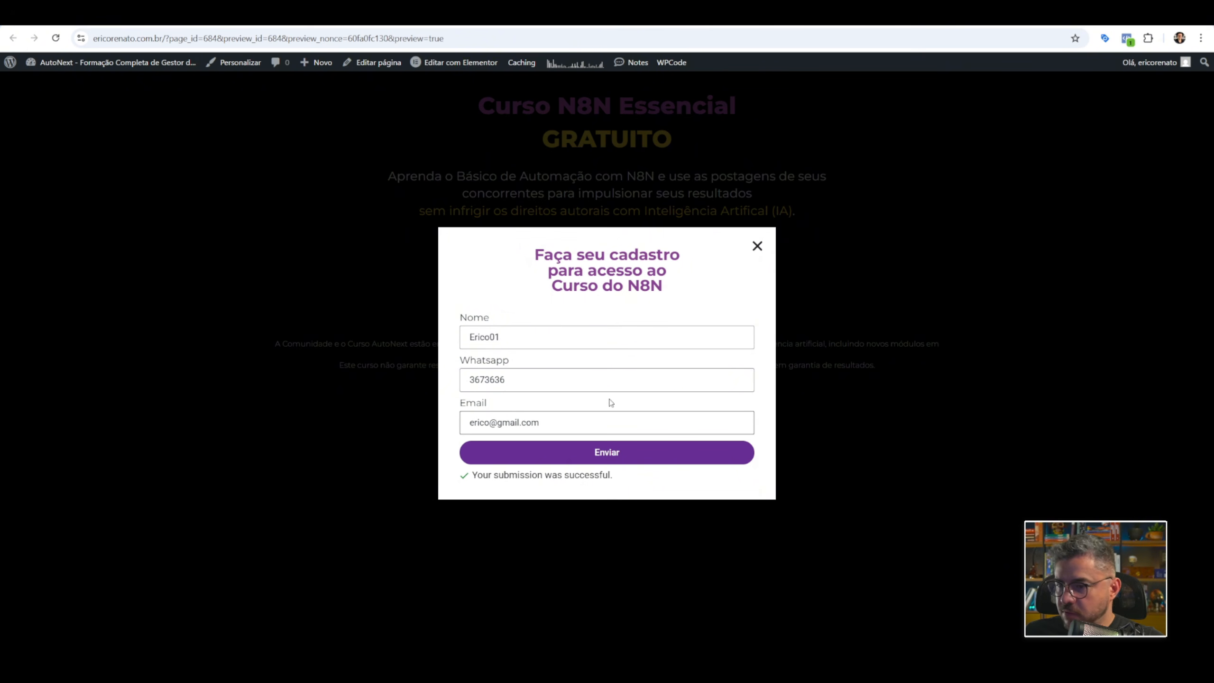
left_click(613, 453)
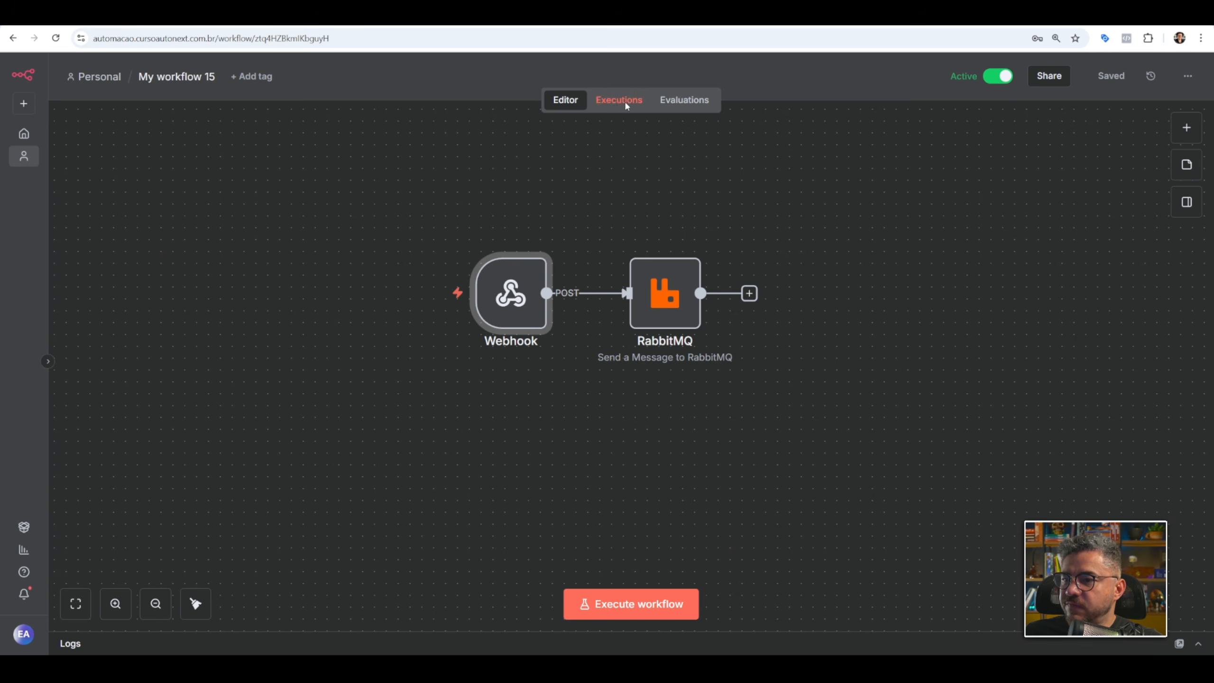
Check the newest execution of the n8n workflow and the message rates of exchange ex1 in RabbitMQ.
left_click(621, 101)
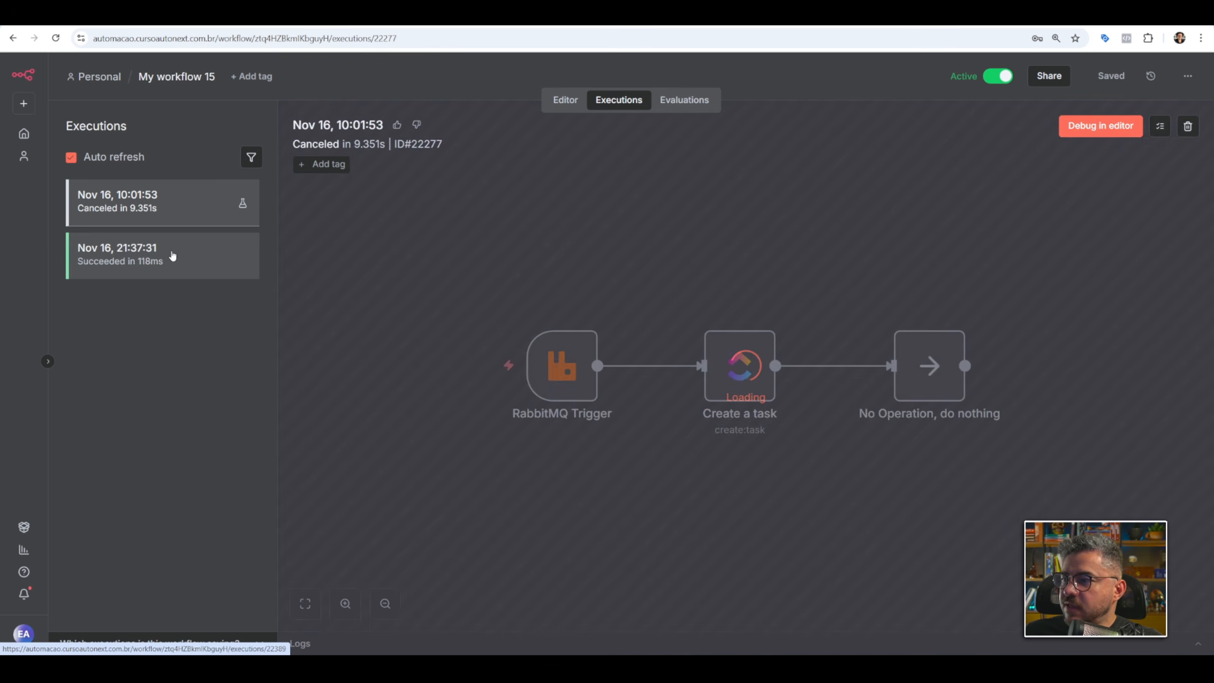
left_click(171, 256)
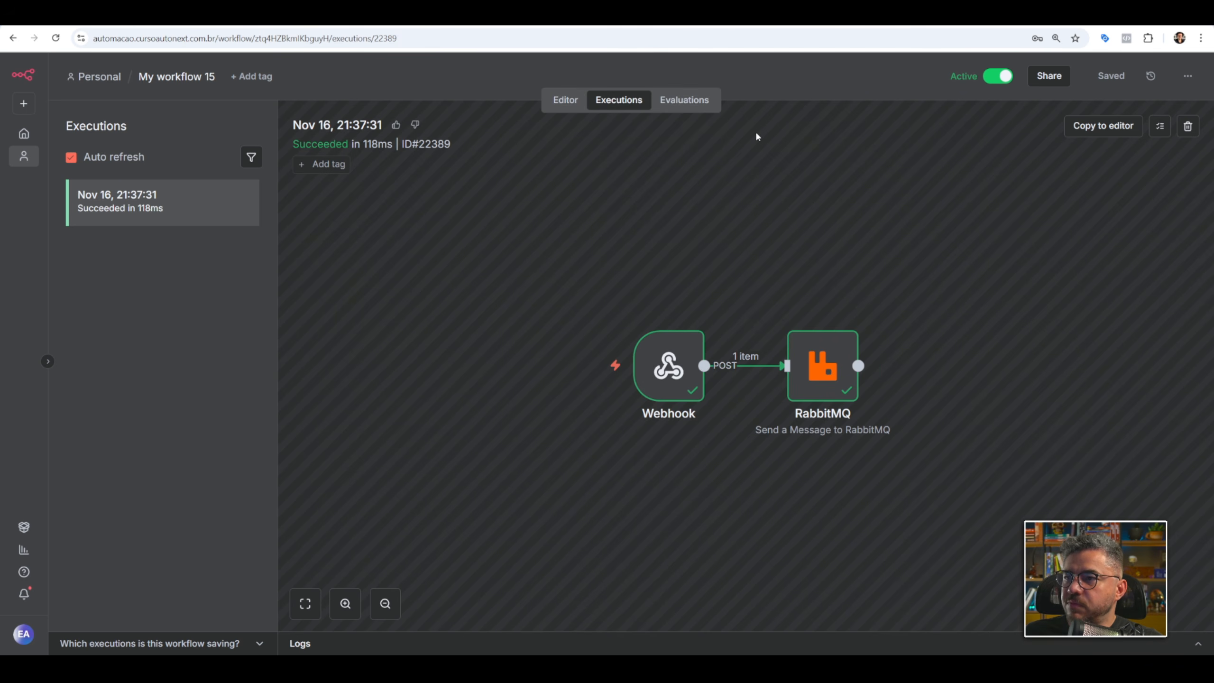
left_click(915, 17)
scroll(517, 214, "up", 1)
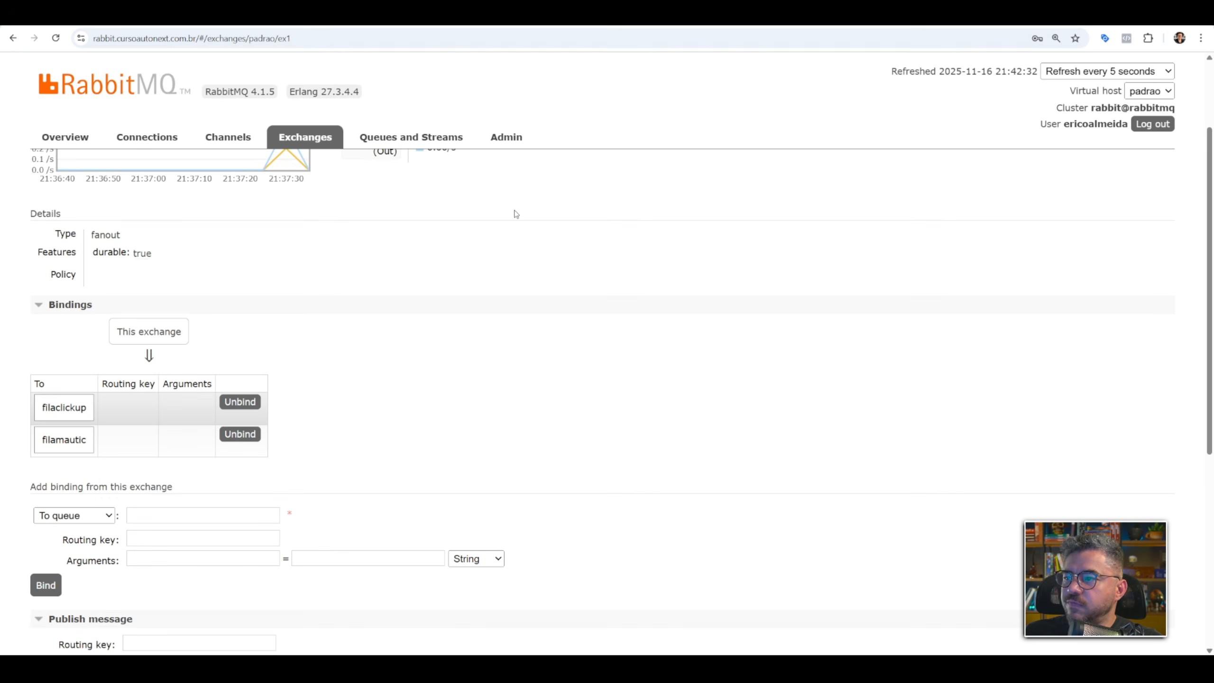
scroll(384, 228, "up", 2)
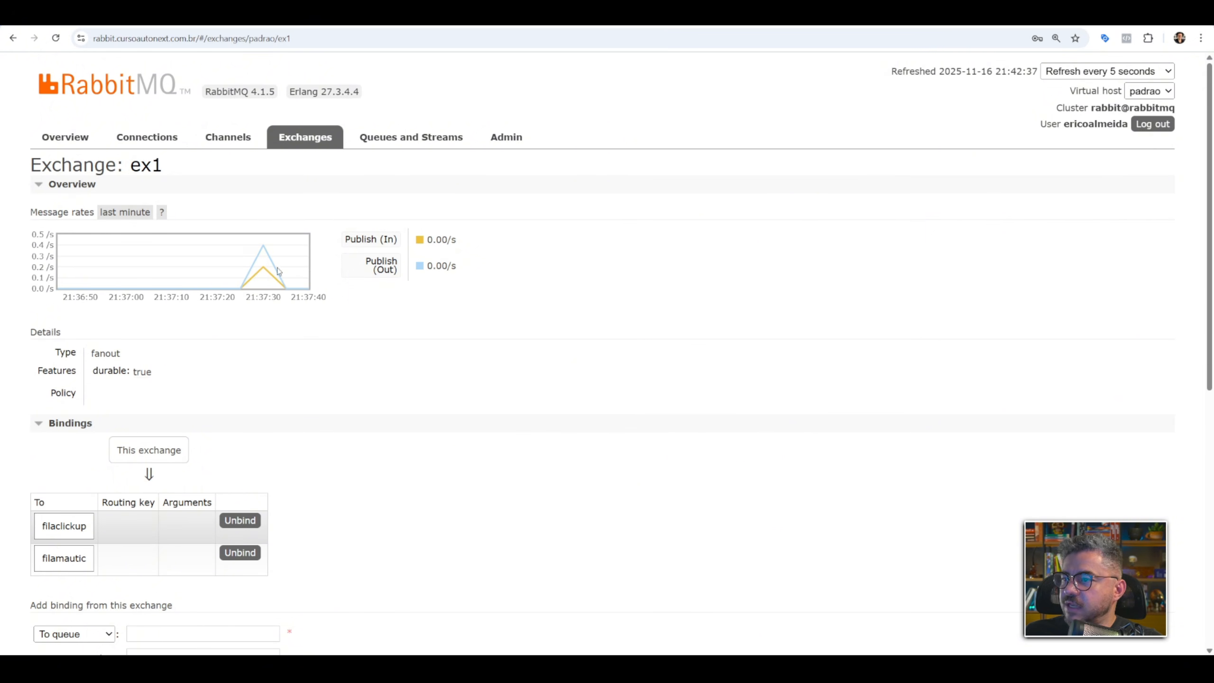
Inspect the queued messages of the filaclickup and filamautic queues in RabbitMQ.
left_click(394, 145)
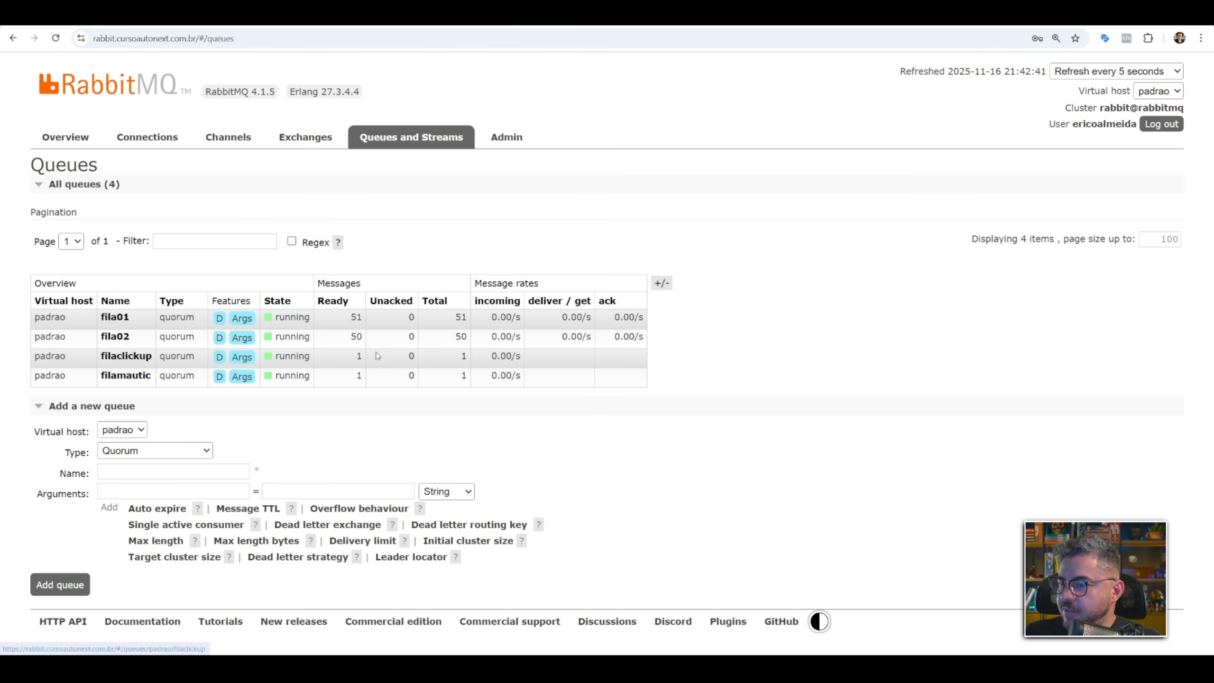
left_click(136, 359)
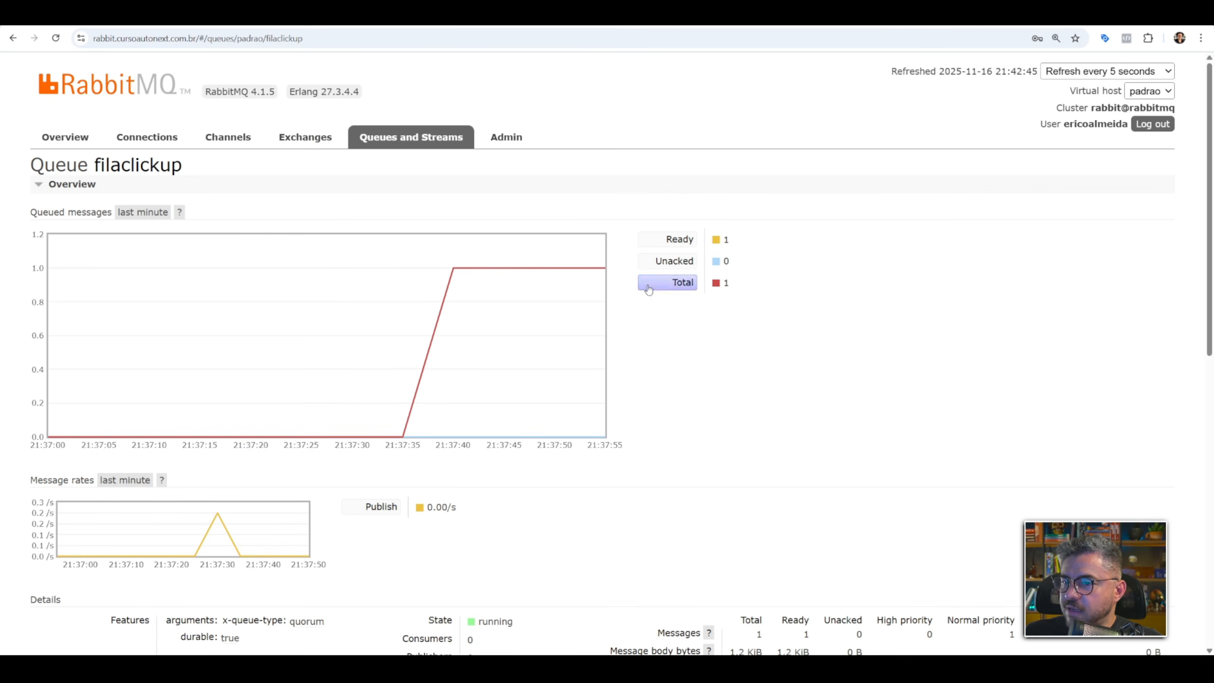
left_click(13, 39)
left_click(126, 375)
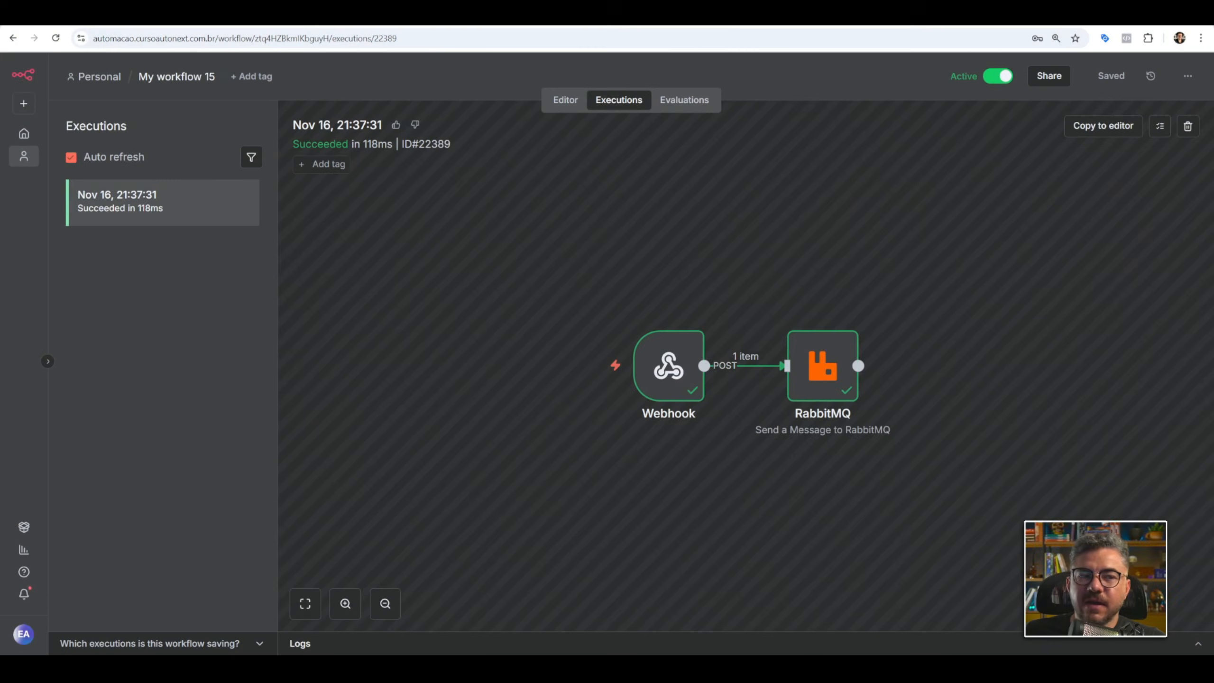
Review the form data in the Webhook node's output and the RabbitMQ node's result for the n8n execution.
left_click(675, 358)
double_click(675, 359)
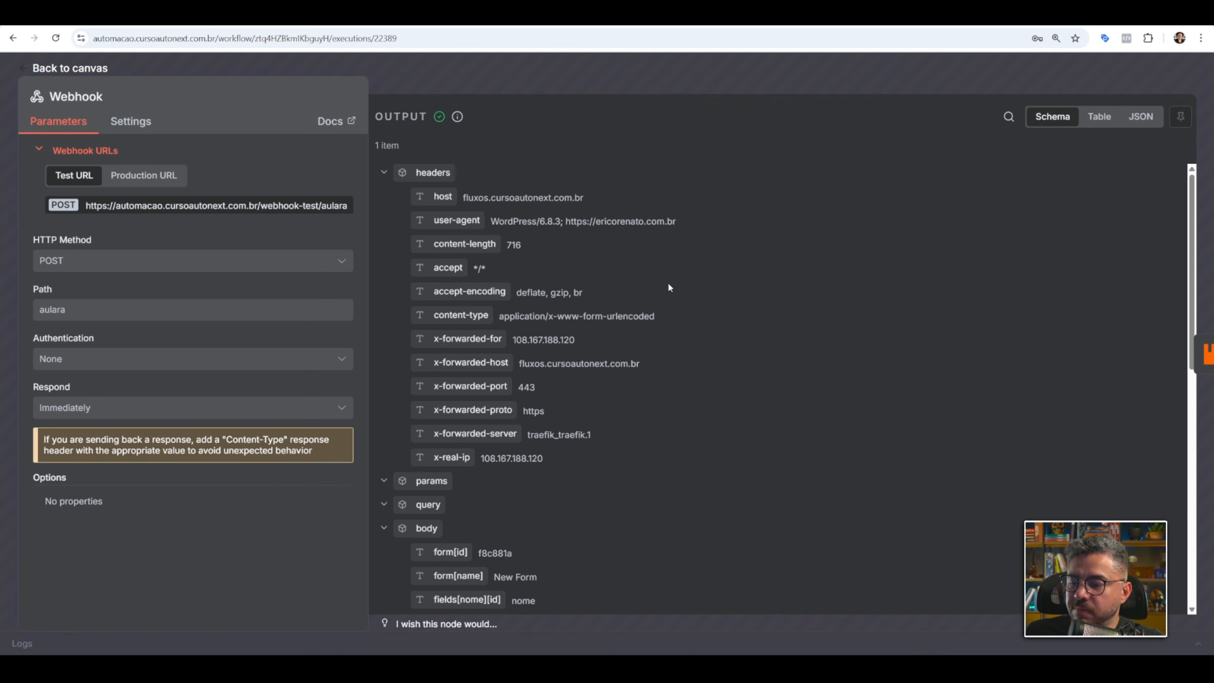
scroll(669, 287, "down", 9)
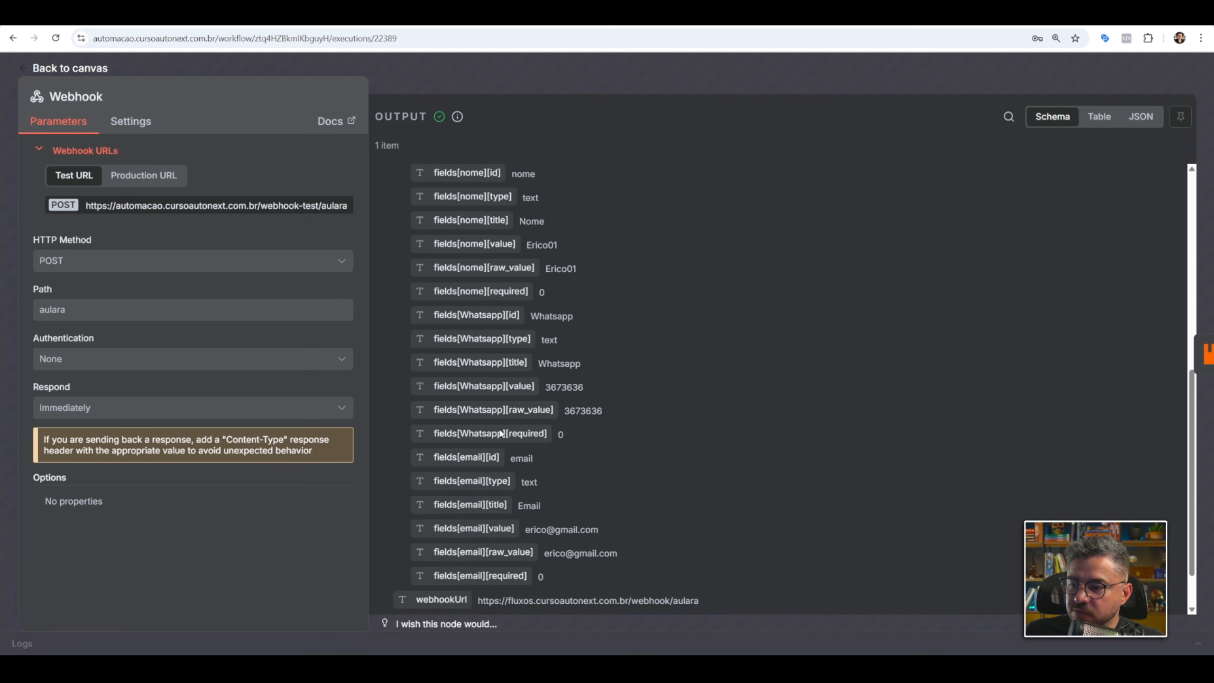
scroll(558, 435, "up", 3)
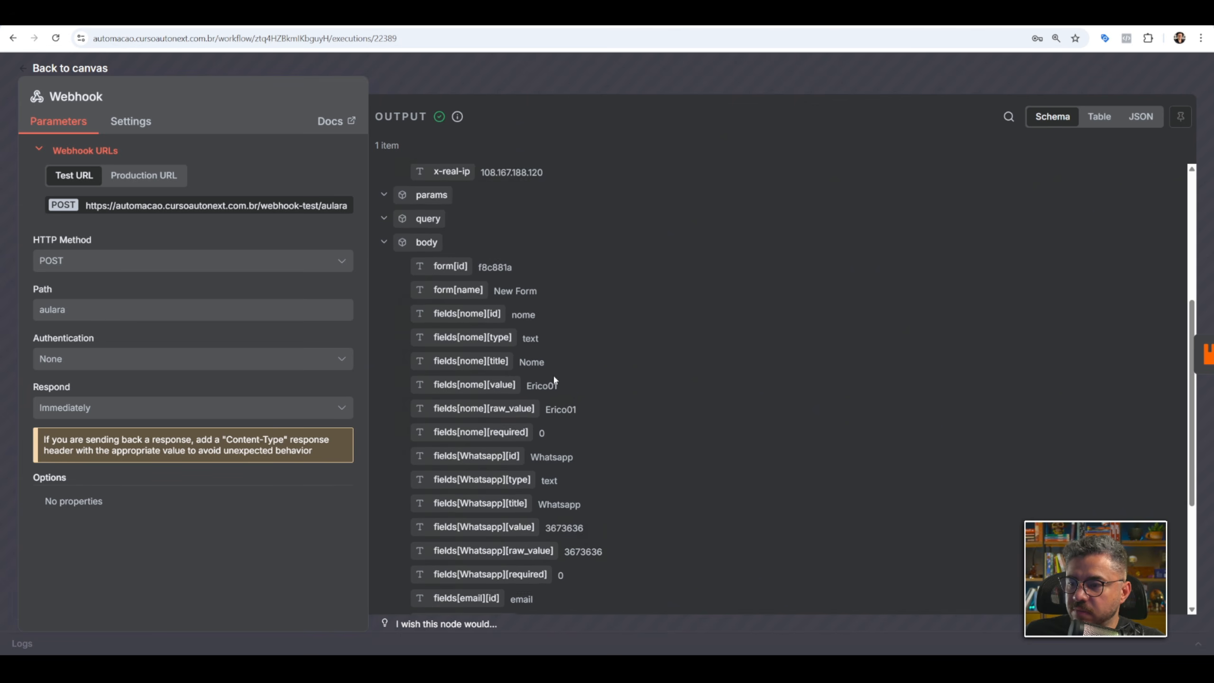
left_click(989, 81)
double_click(809, 386)
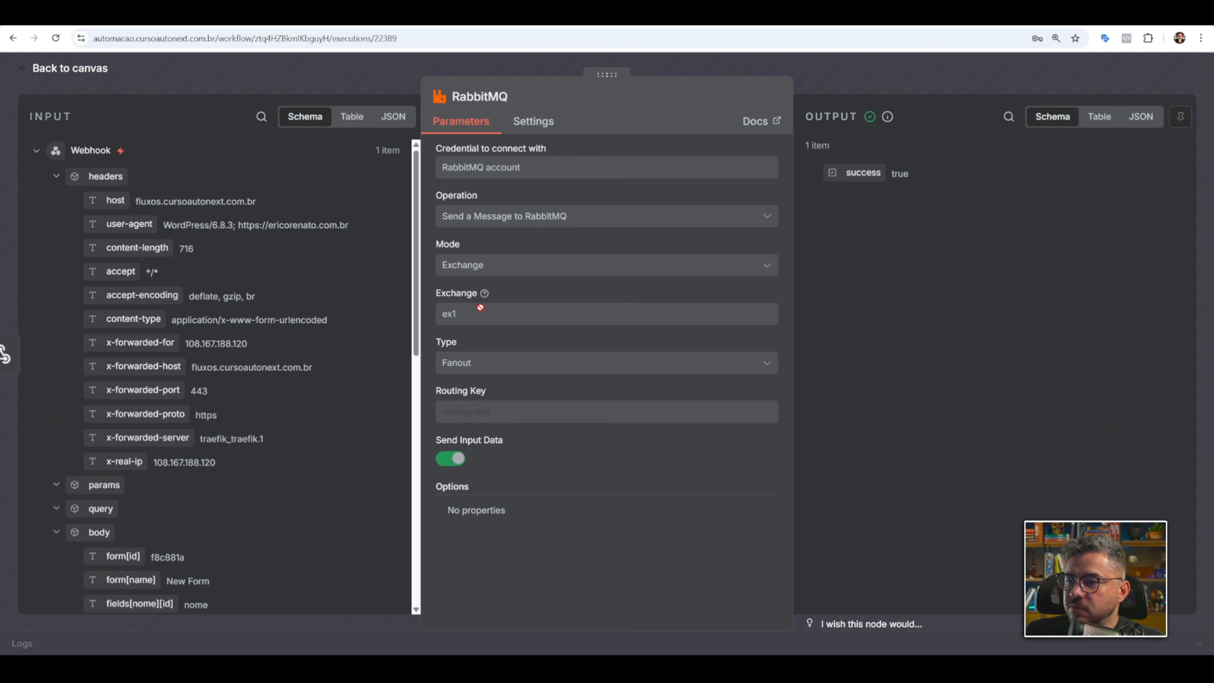
left_click(876, 85)
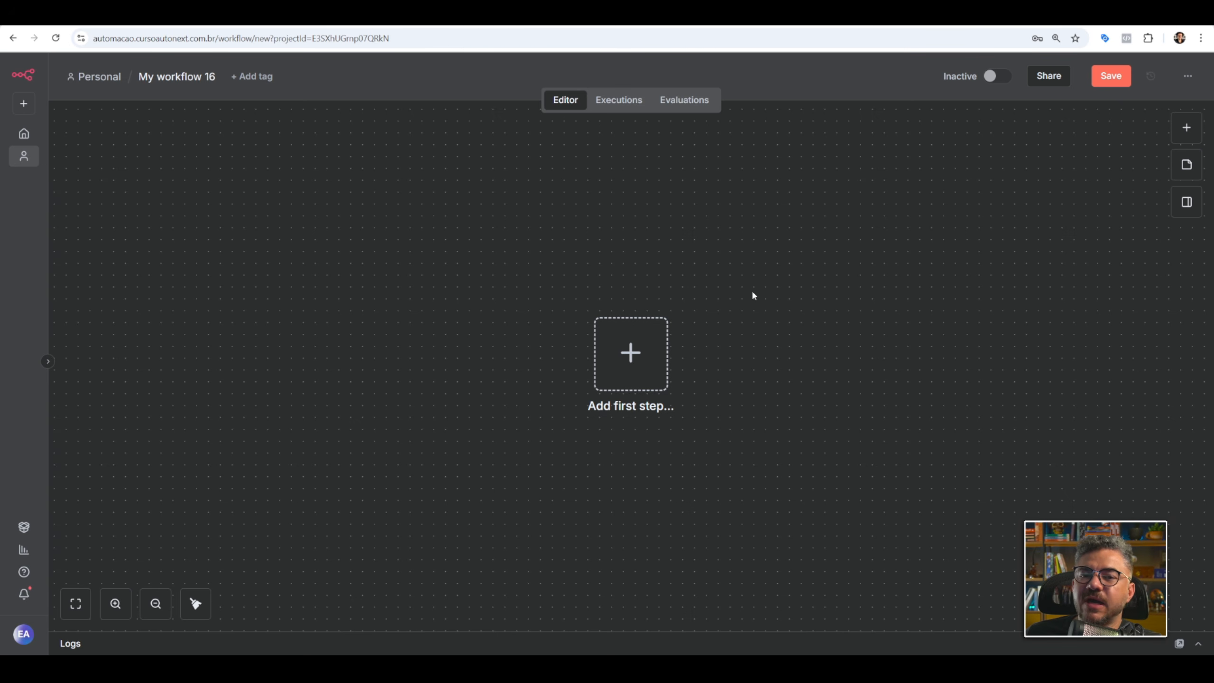
Add an On new RabbitMQ event trigger as the first step of the new workflow.
left_click(634, 352)
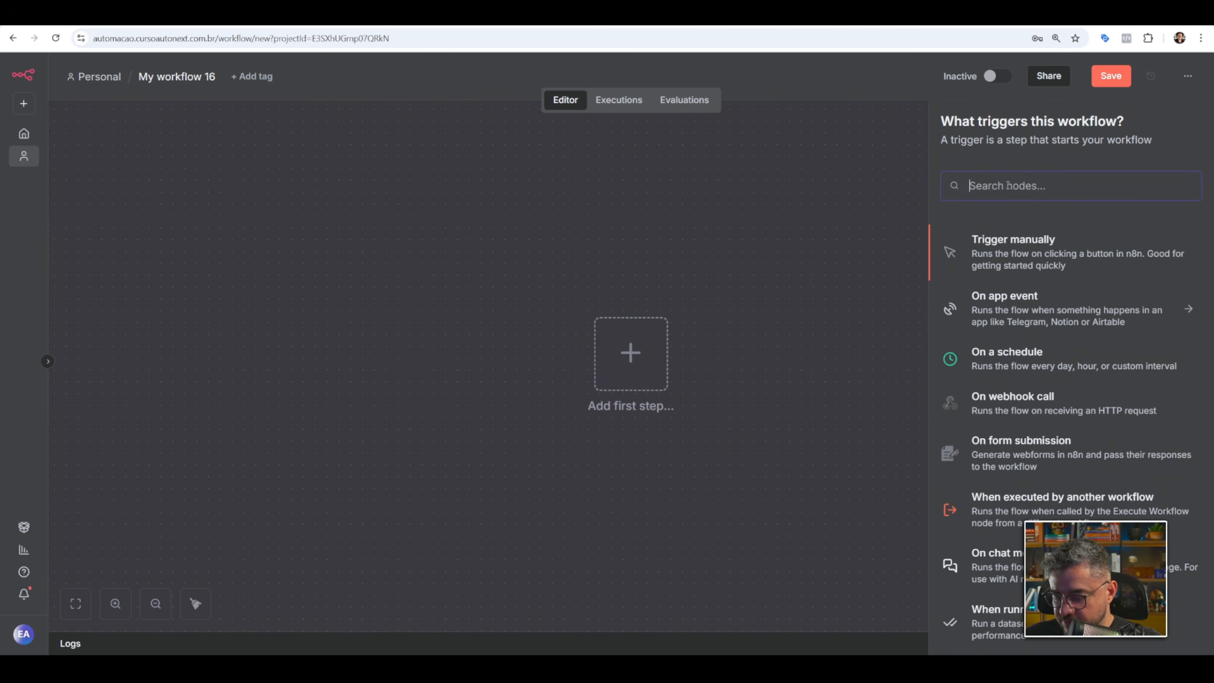
type("ra")
left_click(996, 239)
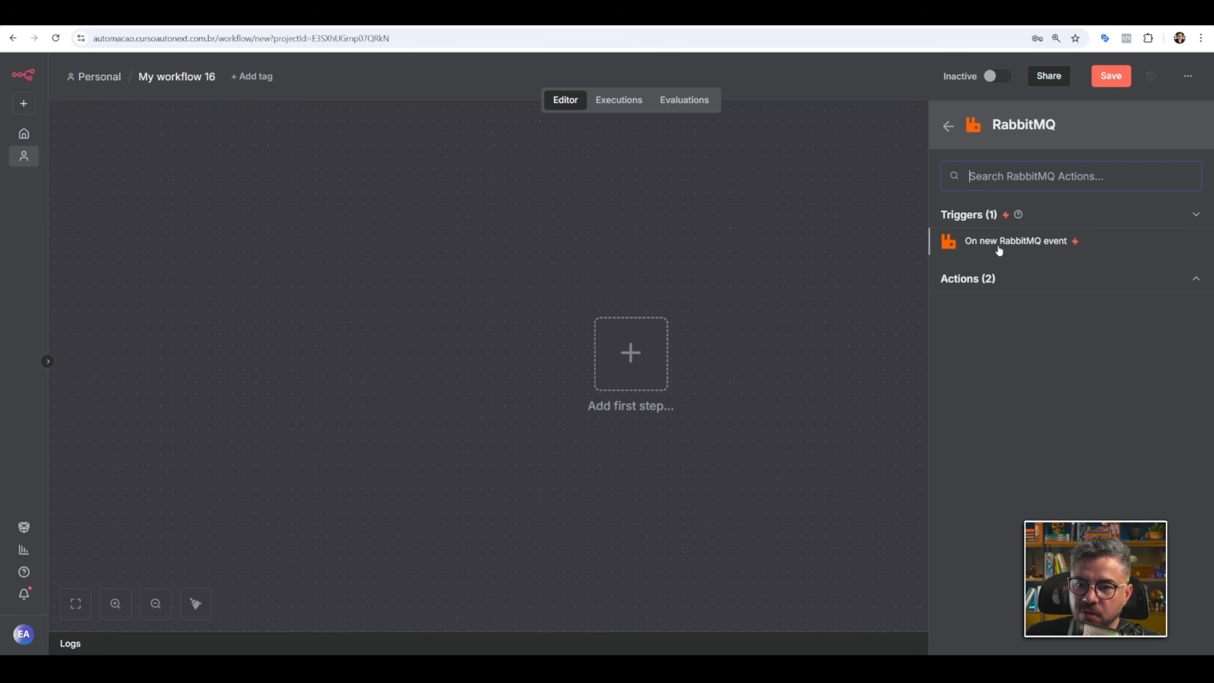
left_click(998, 242)
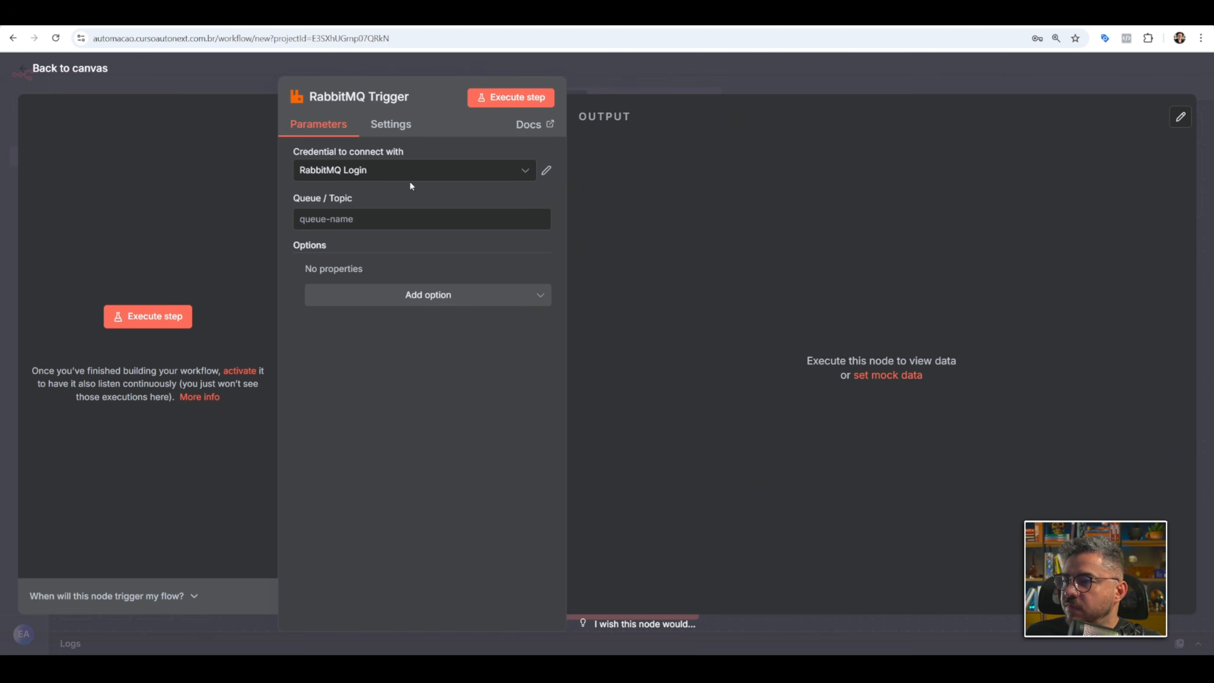
Set the RabbitMQ Trigger's credential to RabbitMQ account and its queue to filaclickup.
left_click(388, 174)
left_click(388, 205)
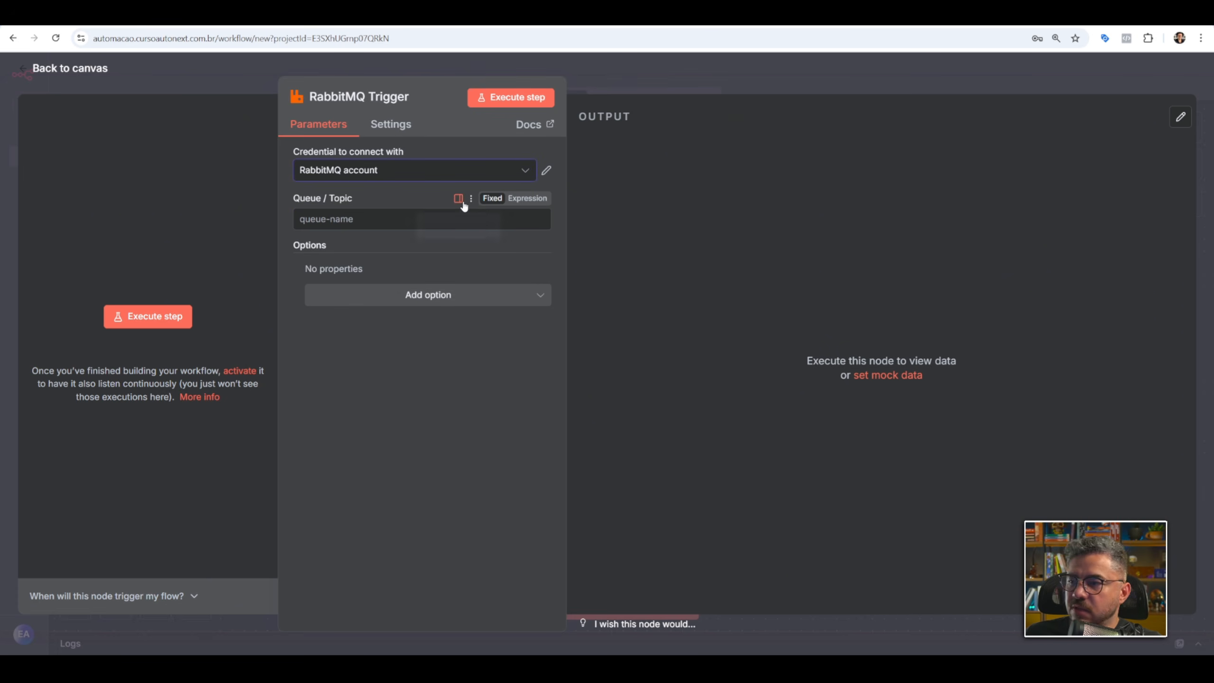
left_click(421, 212)
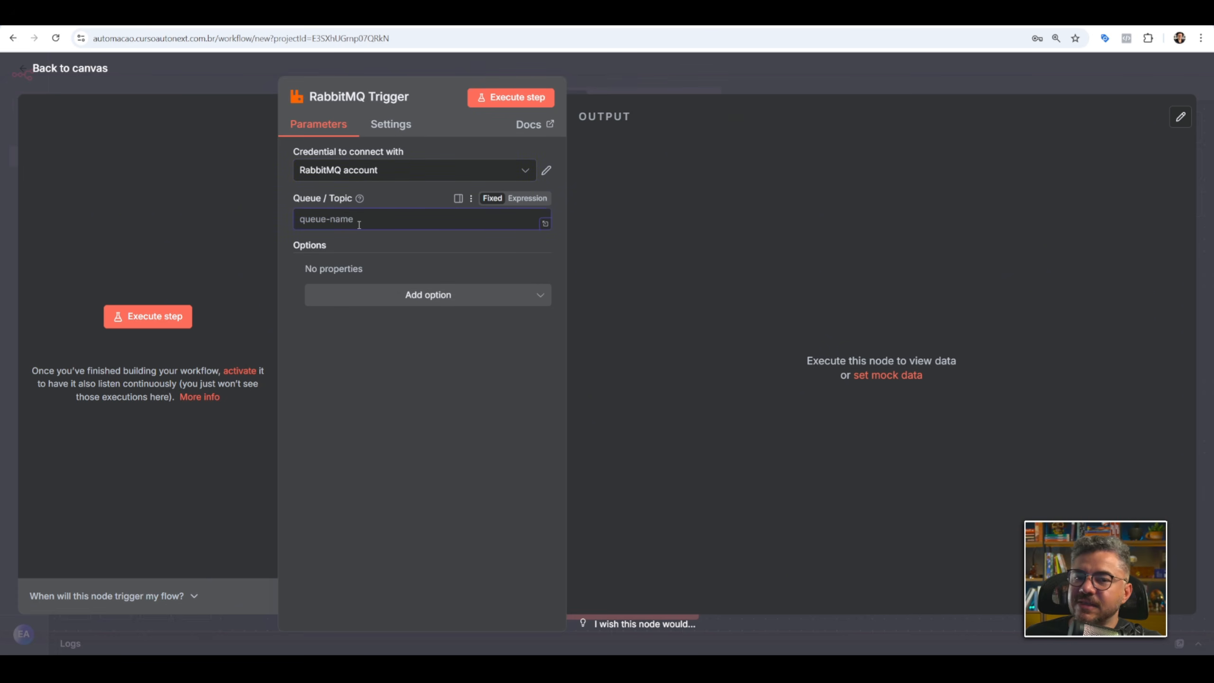
type("filaclickp")
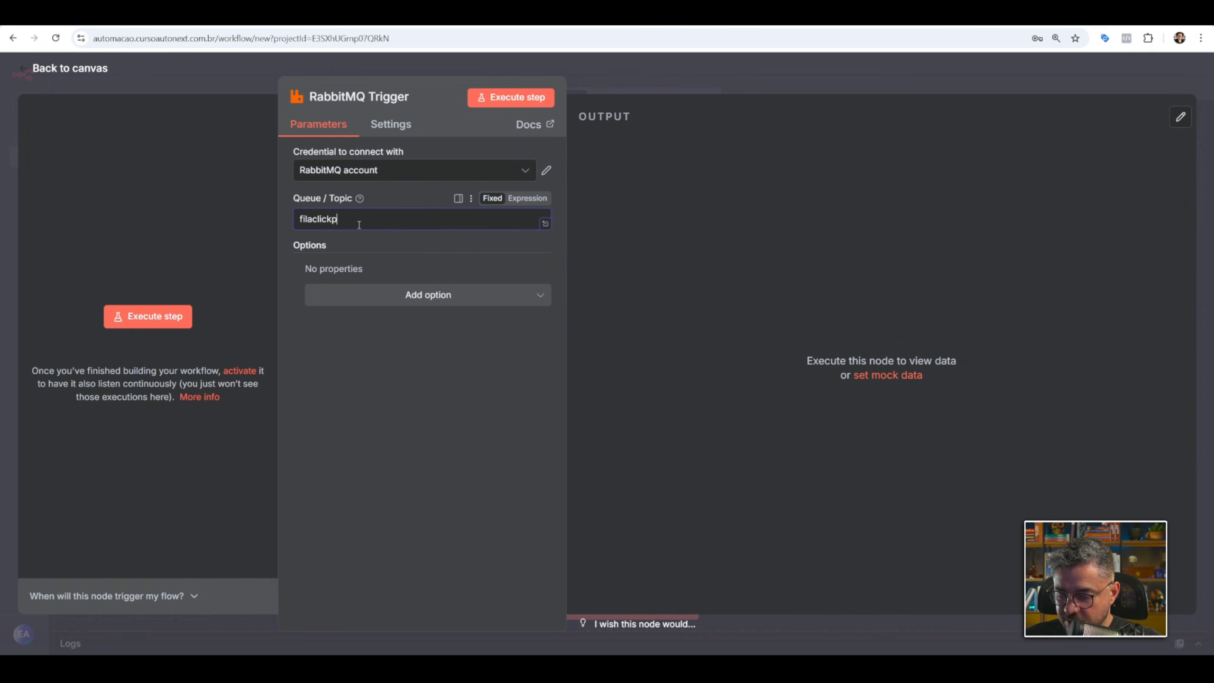
key("BackSpace")
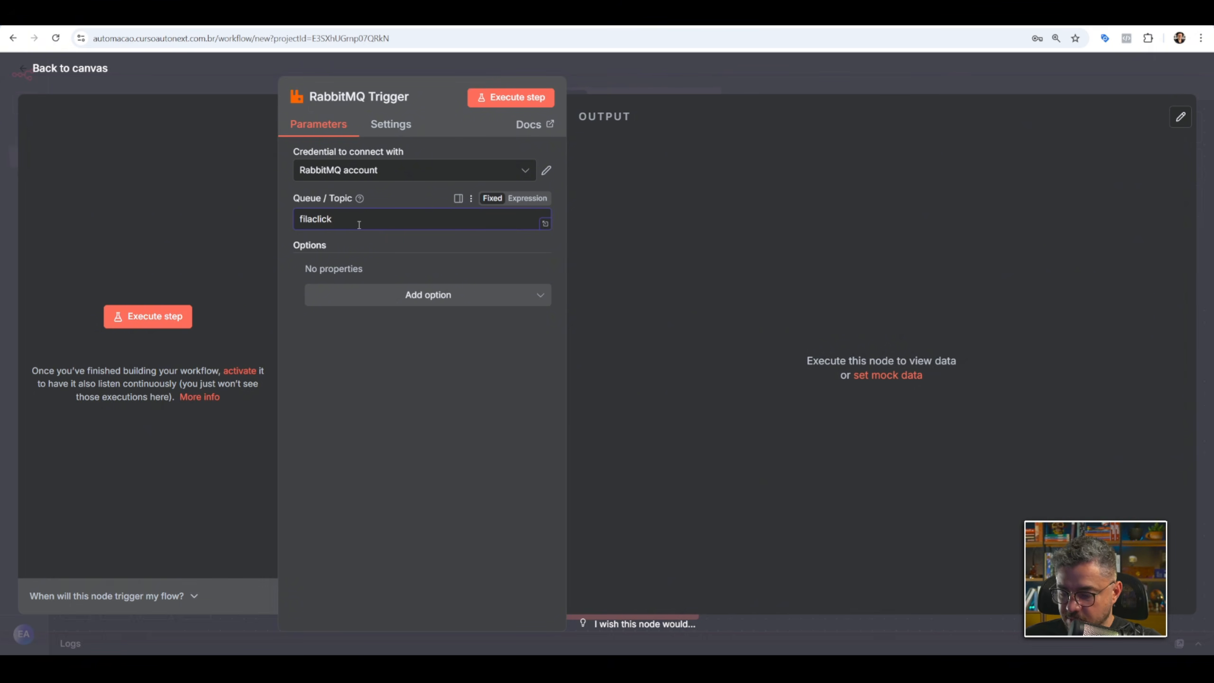
key("BackSpace")
type("kup")
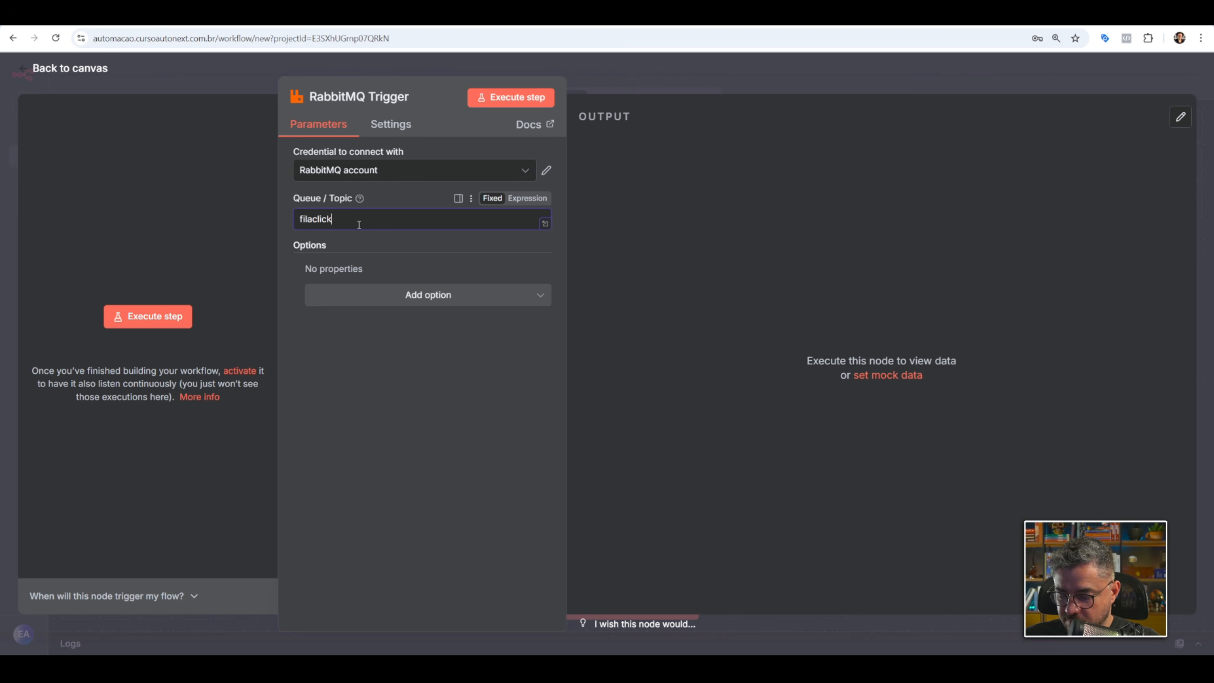
Add the Only Content option to the RabbitMQ Trigger and turn it on.
left_click(384, 294)
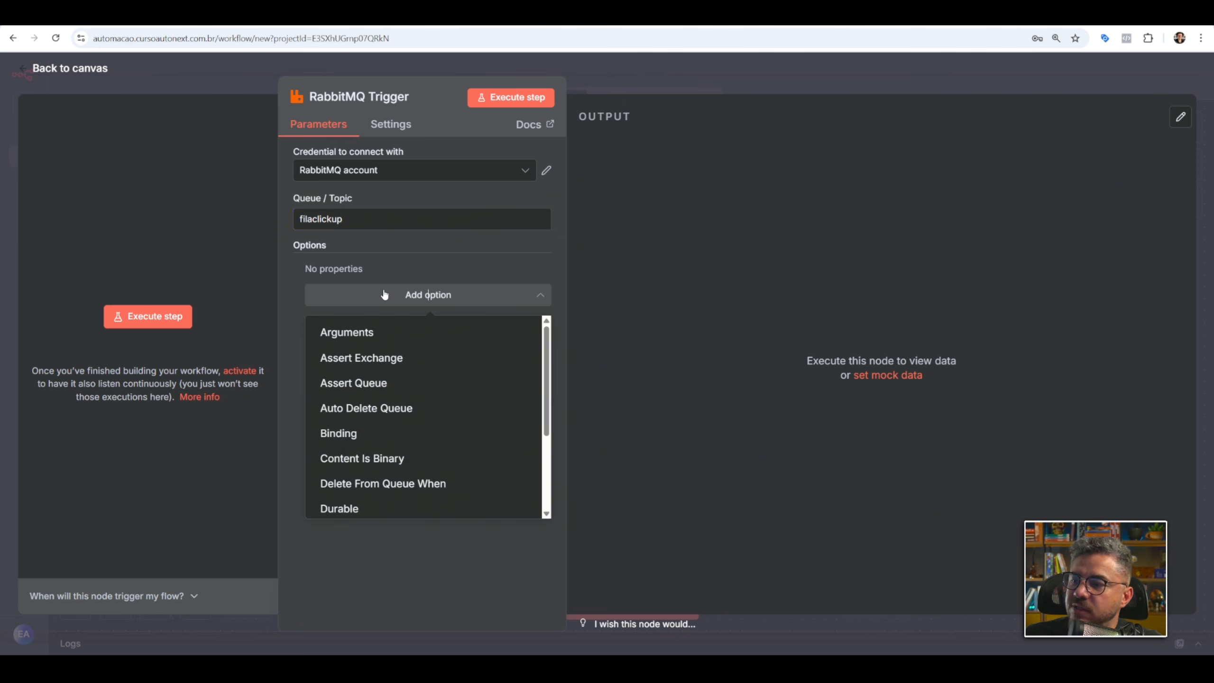
scroll(447, 359, "down", 3)
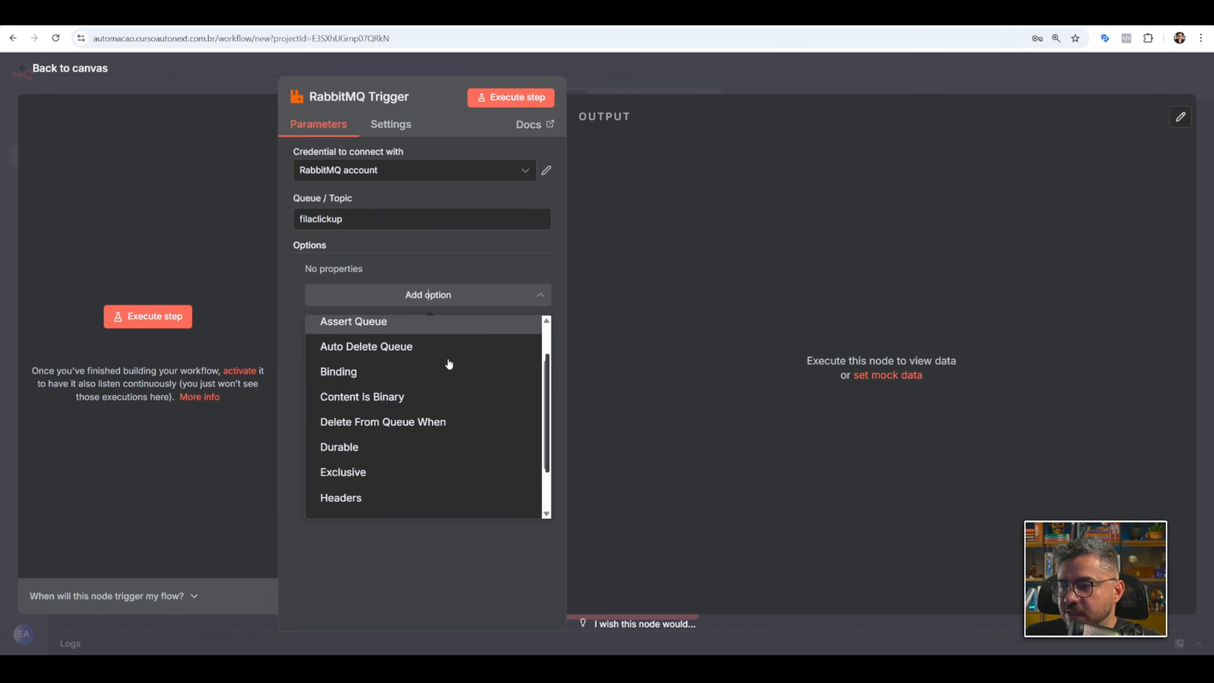
left_click(398, 482)
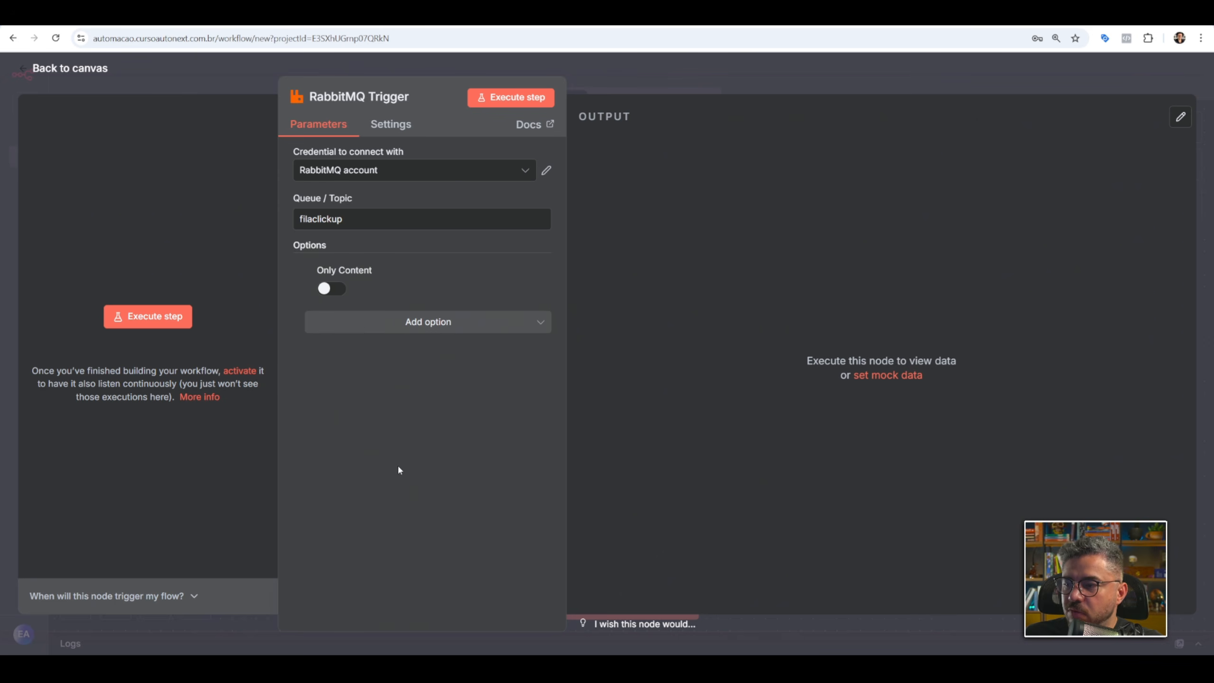
left_click(344, 291)
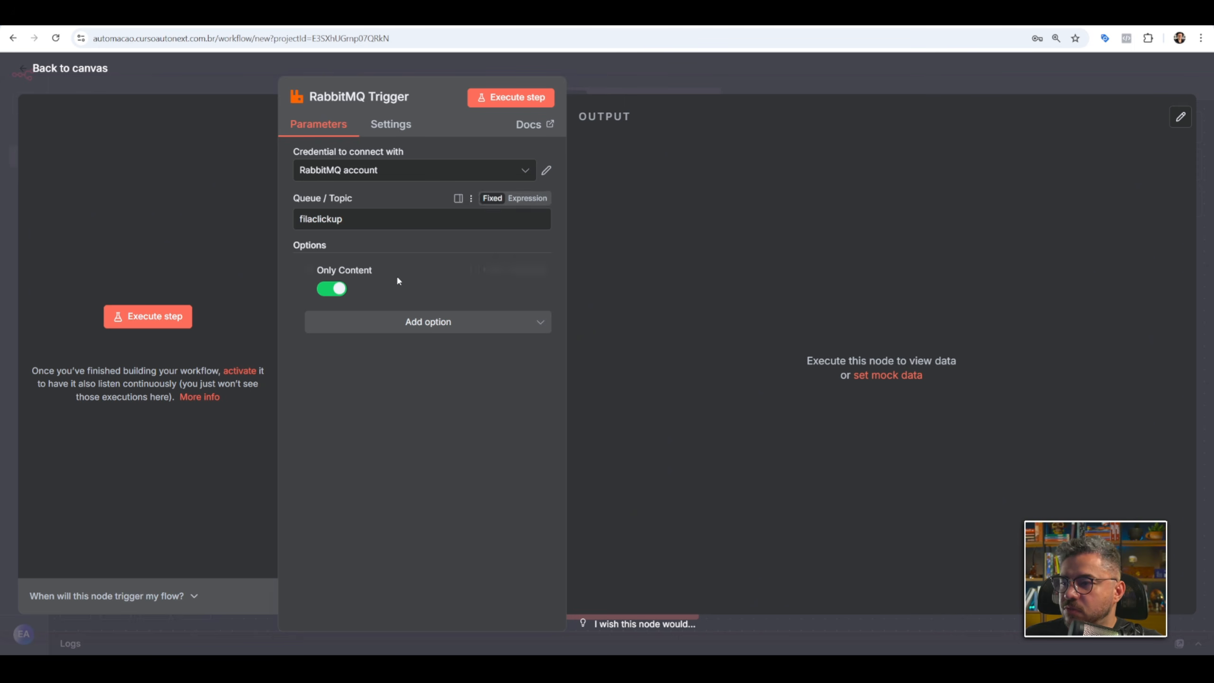
Add the JSON Parse Body option to the RabbitMQ Trigger and turn it on.
left_click(406, 321)
scroll(422, 403, "up", 2)
scroll(428, 396, "up", 2)
scroll(415, 402, "down", 3)
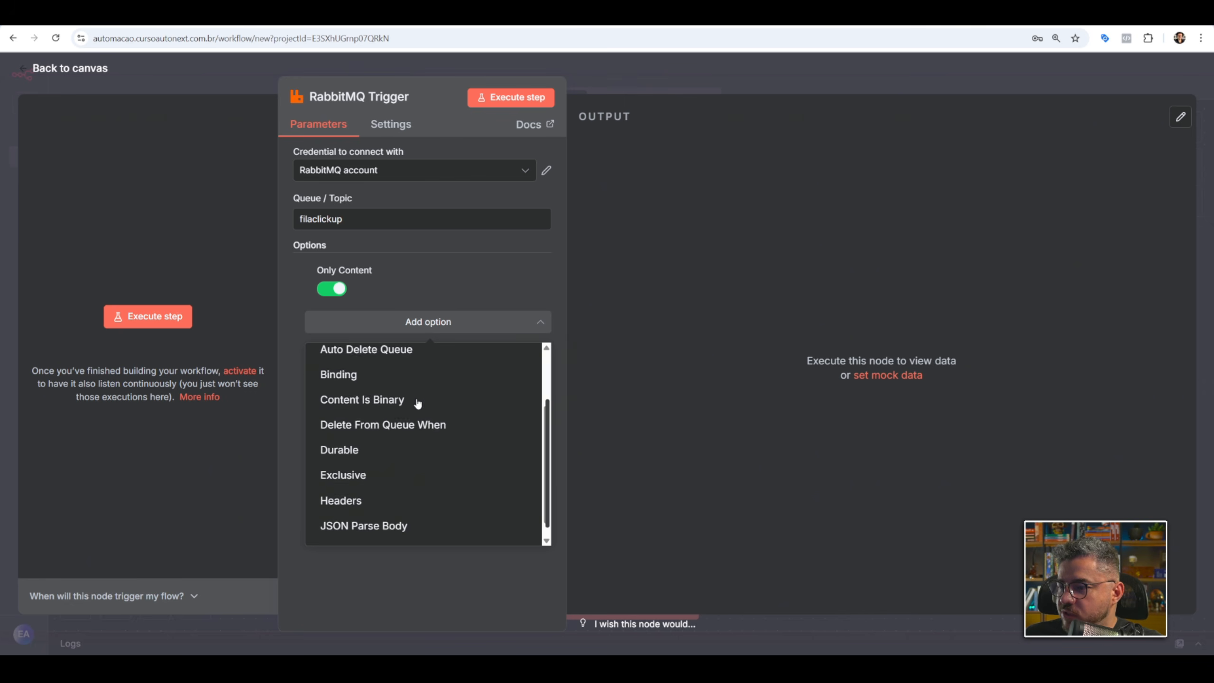
left_click(384, 503)
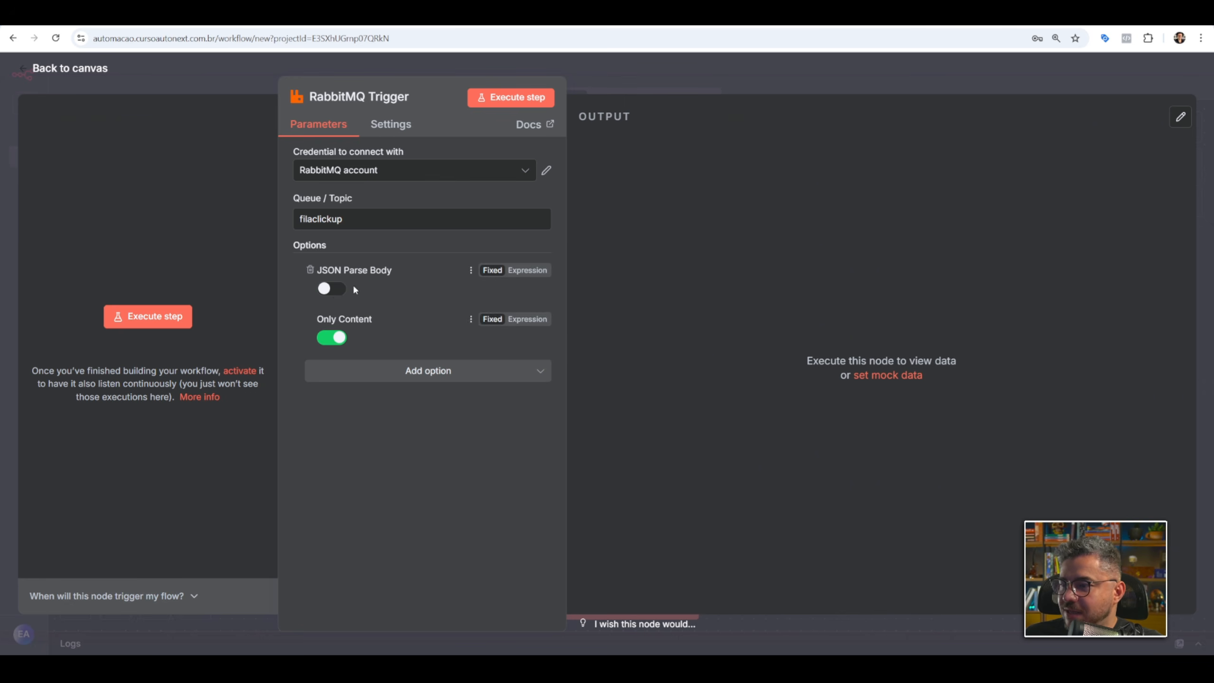
left_click(335, 289)
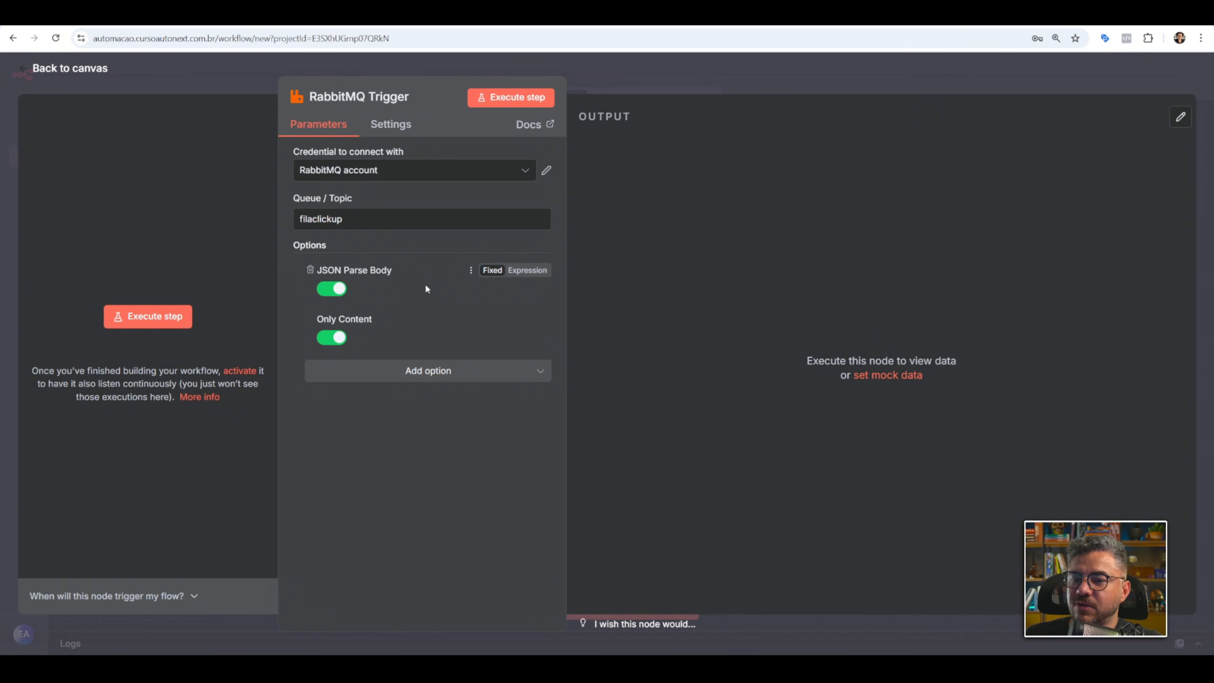
left_click(337, 288)
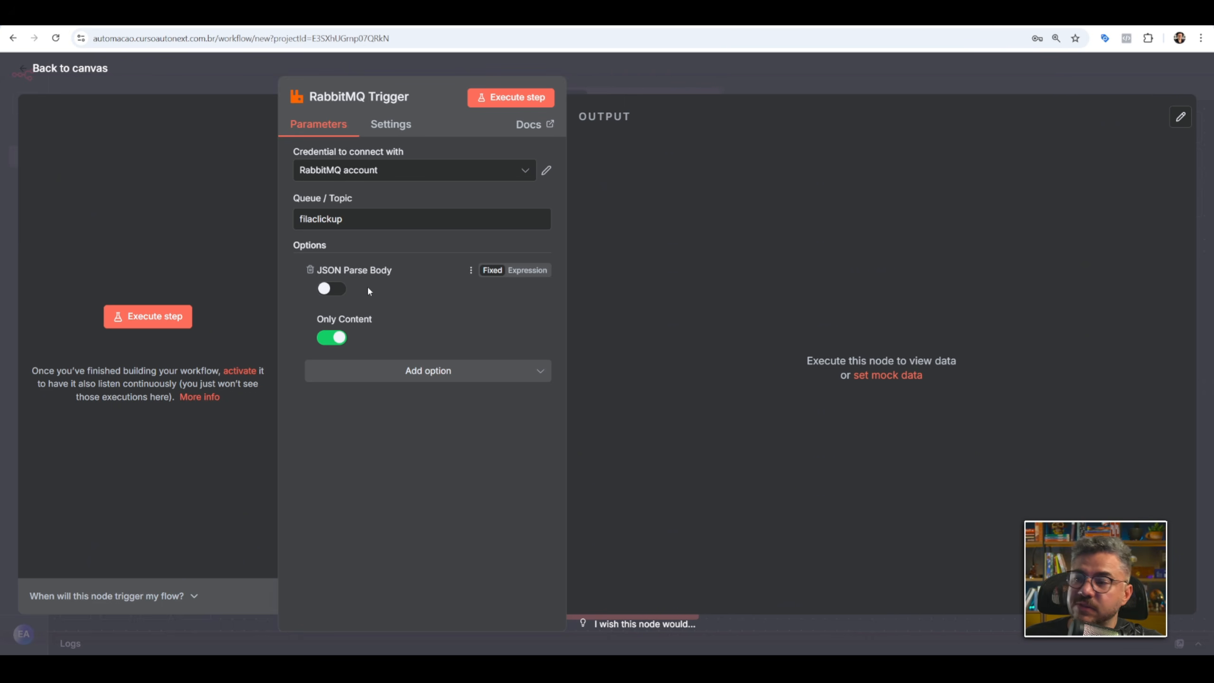
left_click(333, 288)
Add the Delete From Queue When option set to Execution Finishes Successfully, and save the workflow.
left_click(429, 373)
scroll(466, 425, "down", 2)
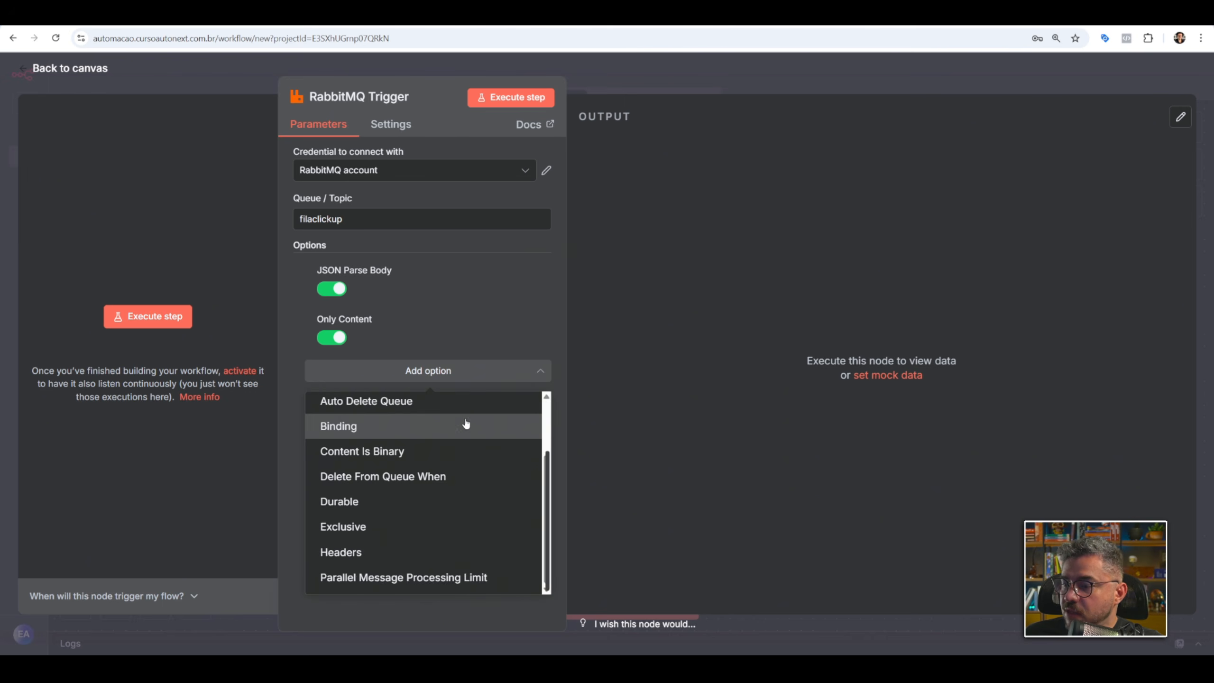
scroll(466, 418, "up", 2)
scroll(473, 459, "down", 2)
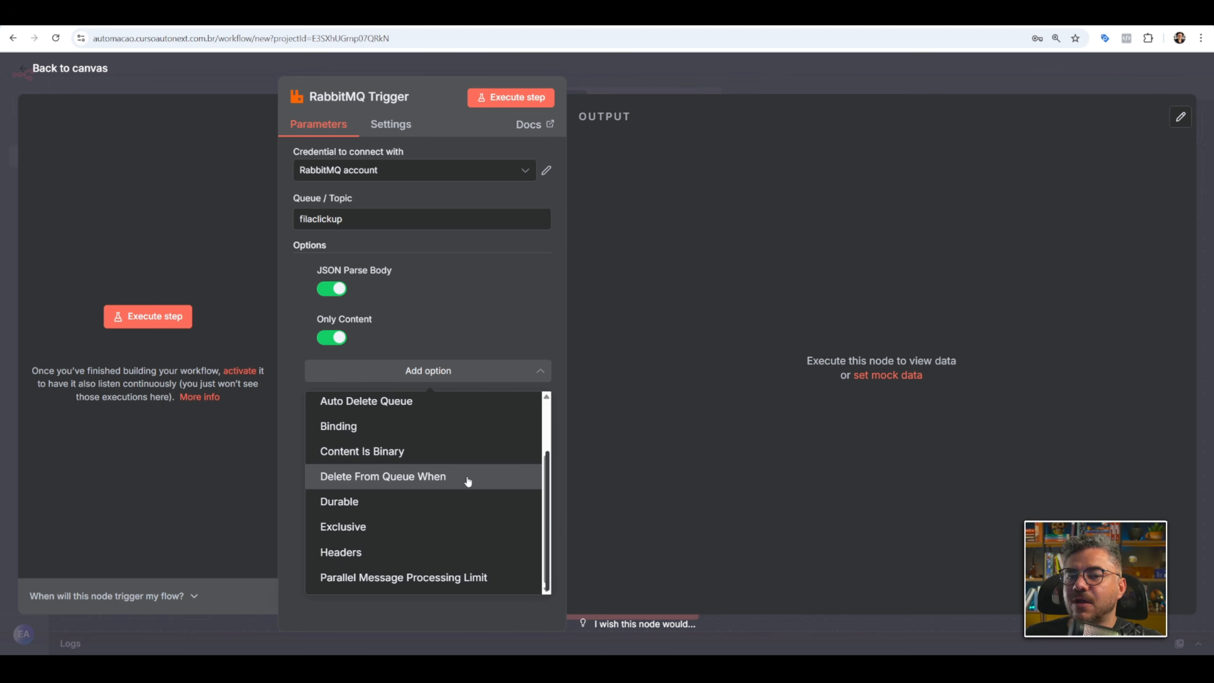
left_click(468, 481)
left_click(413, 293)
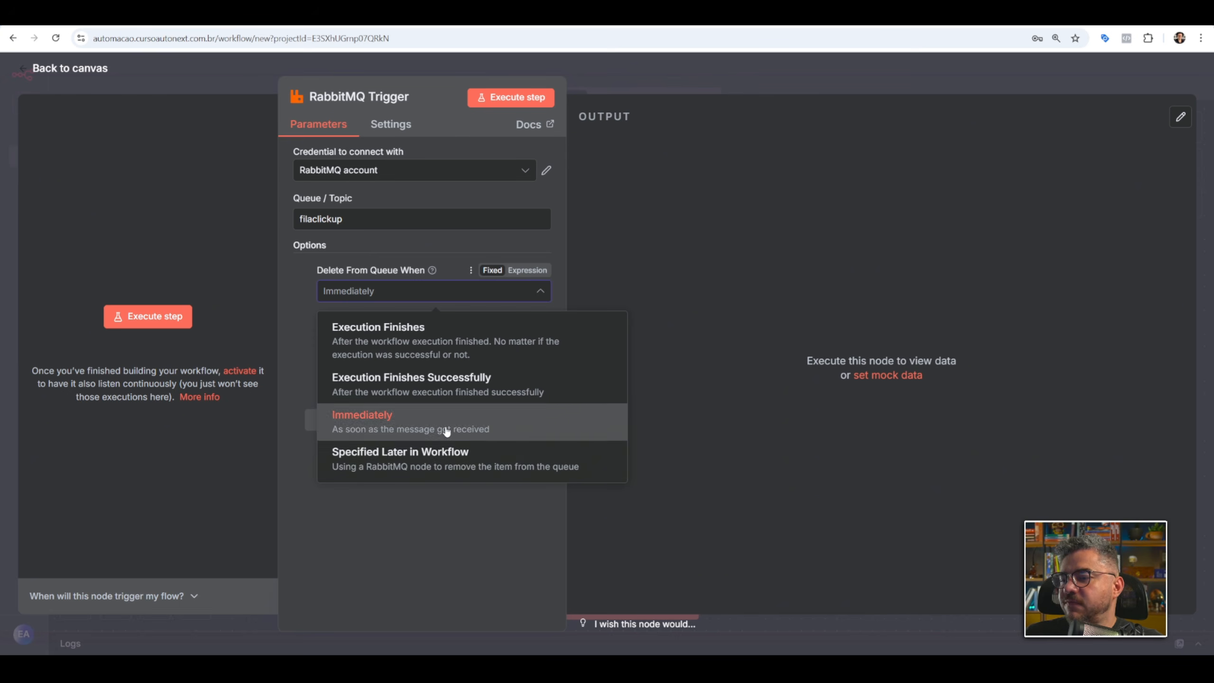
left_click(434, 391)
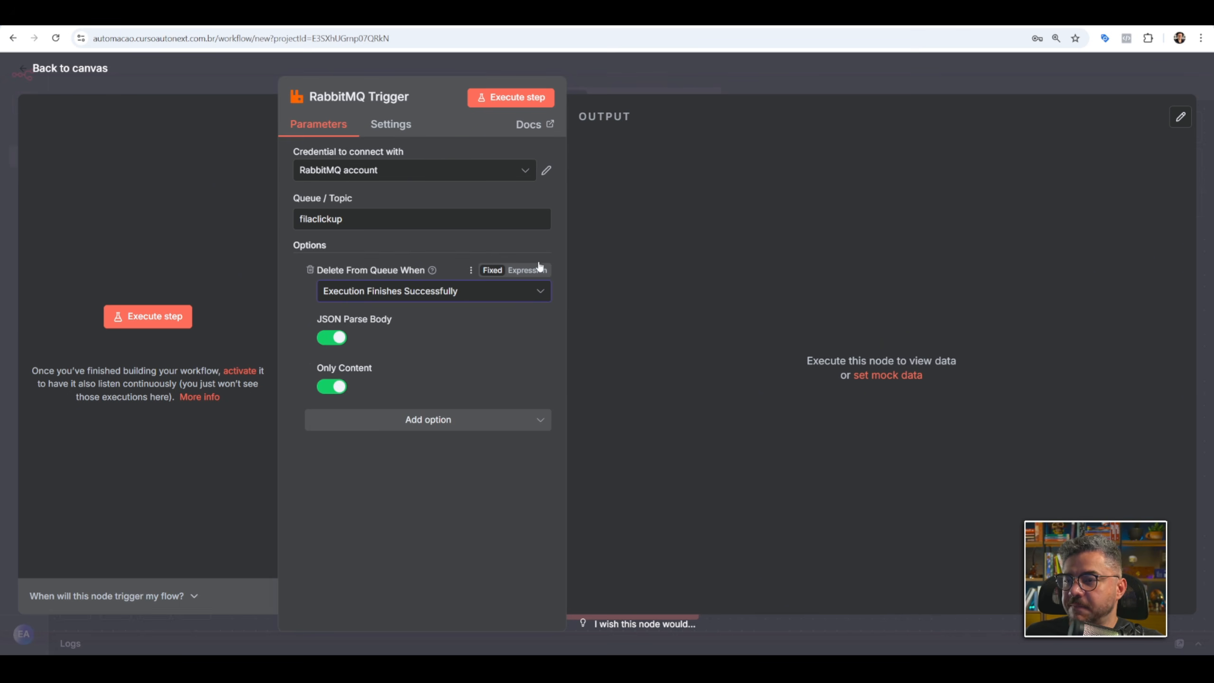
left_click(431, 299)
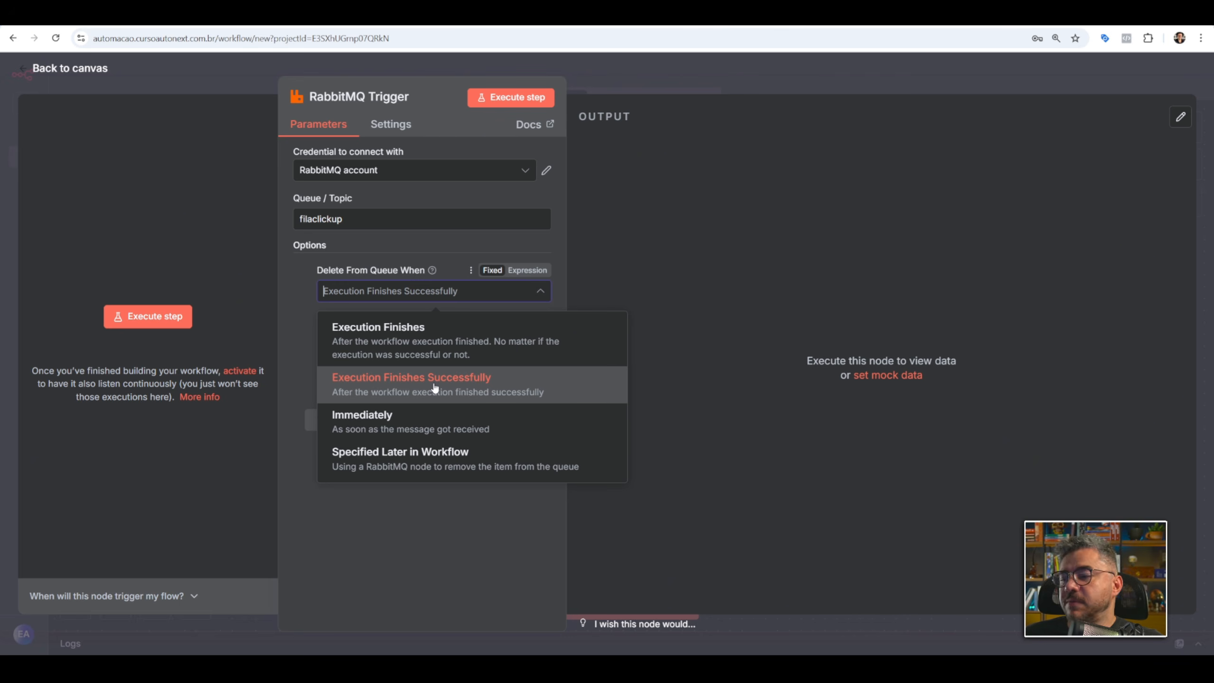
left_click(495, 391)
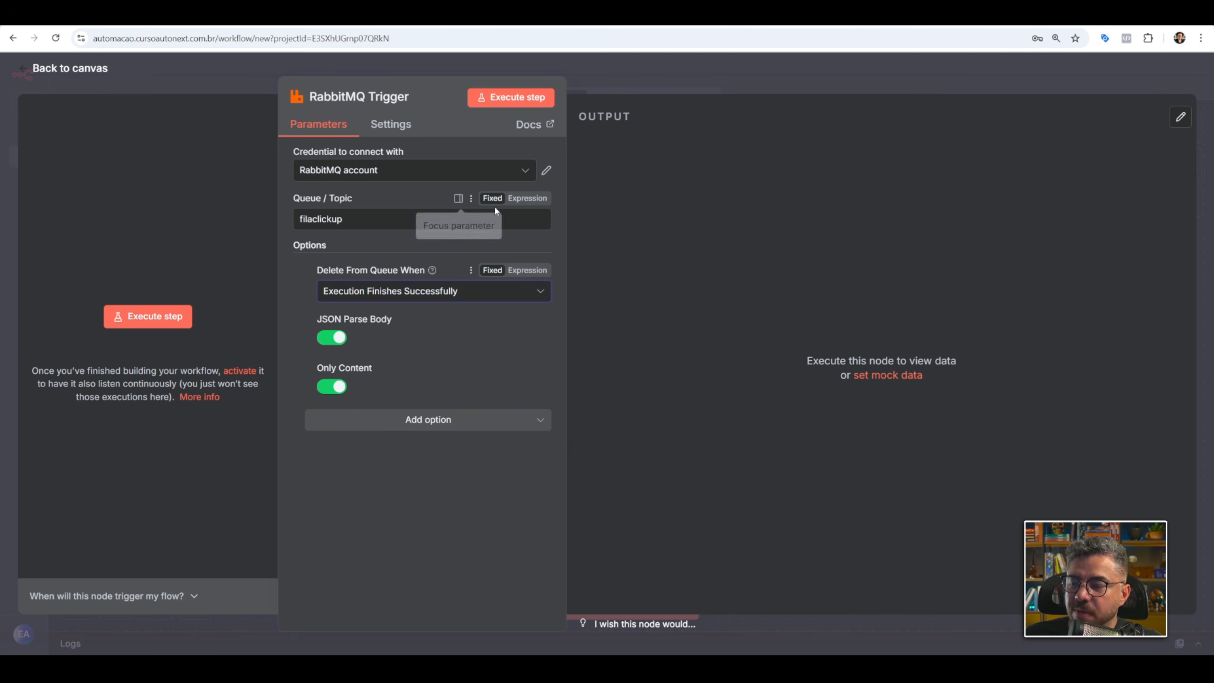
left_click(672, 76)
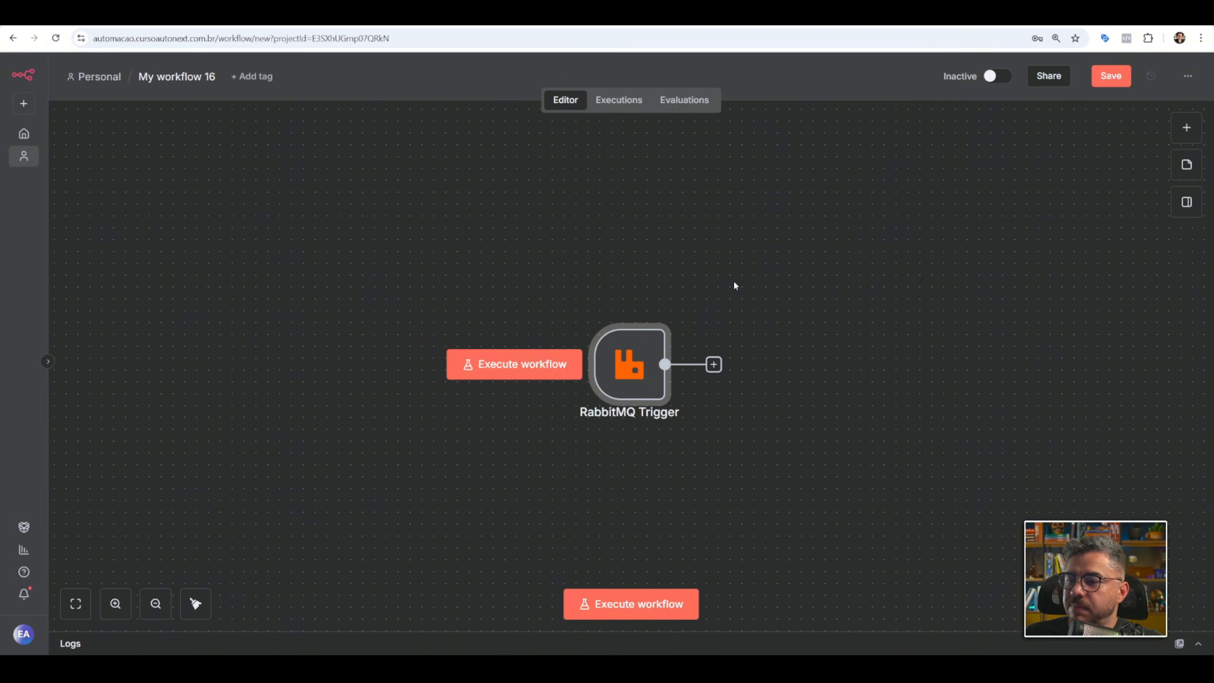
left_click(1119, 77)
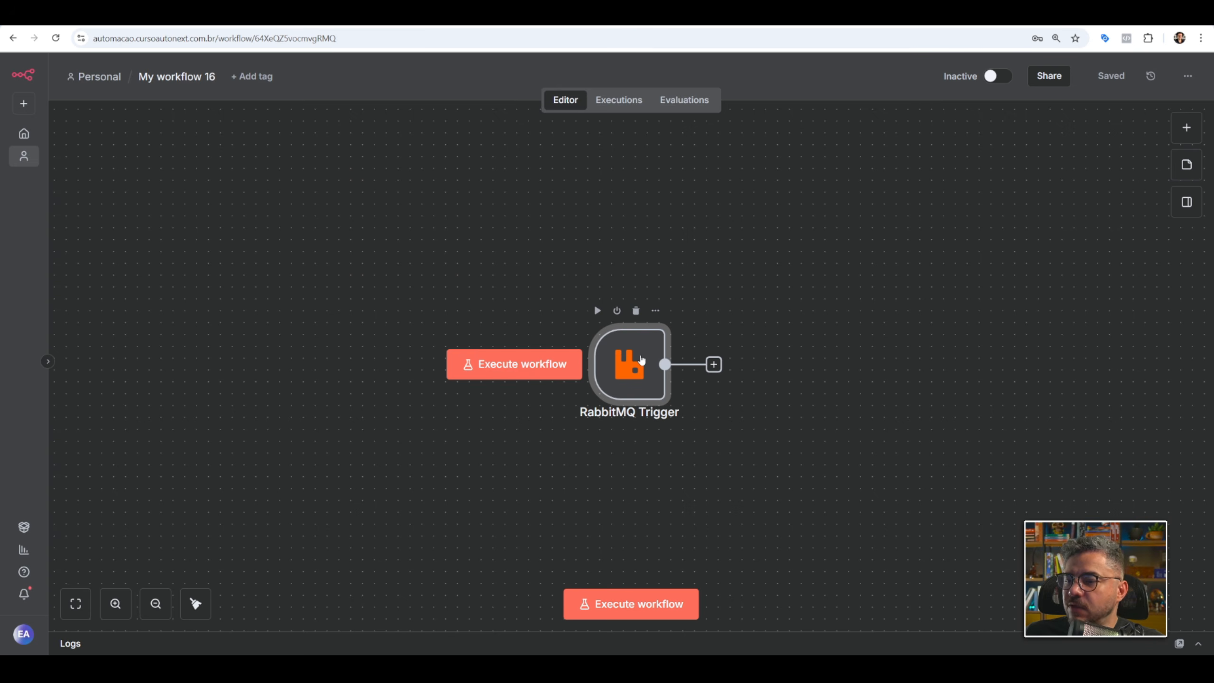
Add the Parallel Message Processing Limit option to the RabbitMQ Trigger with a value of 2.
double_click(655, 337)
left_click(444, 419)
scroll(449, 502, "down", 2)
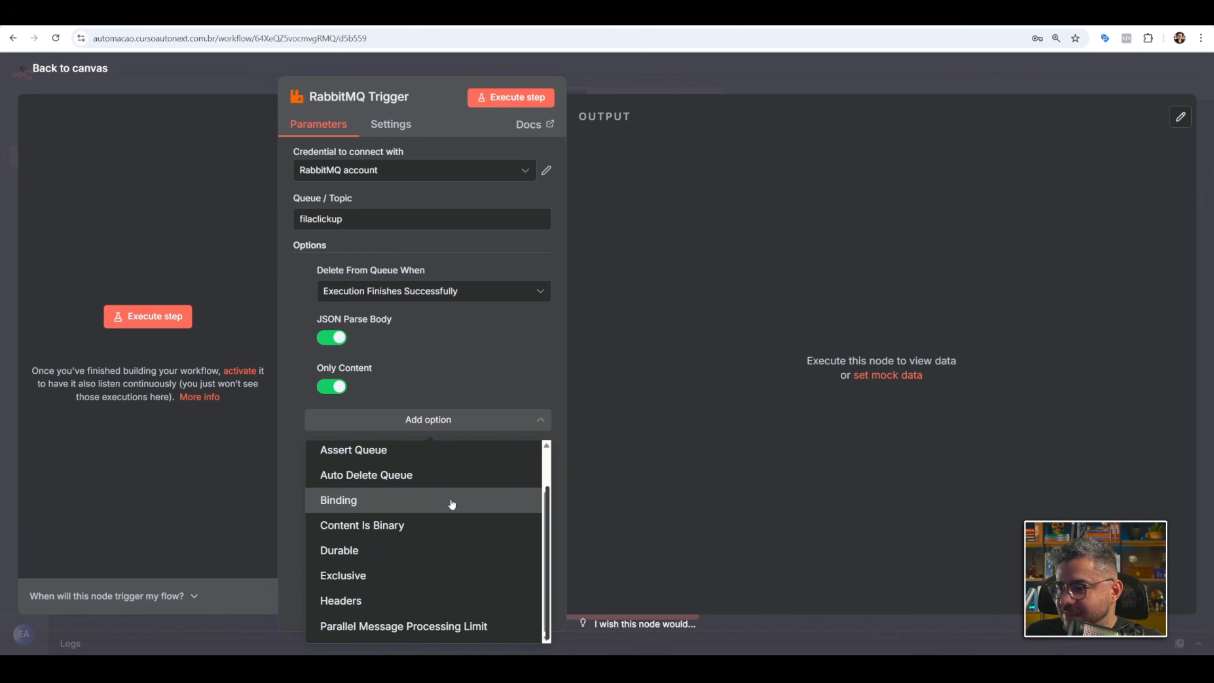
left_click(473, 632)
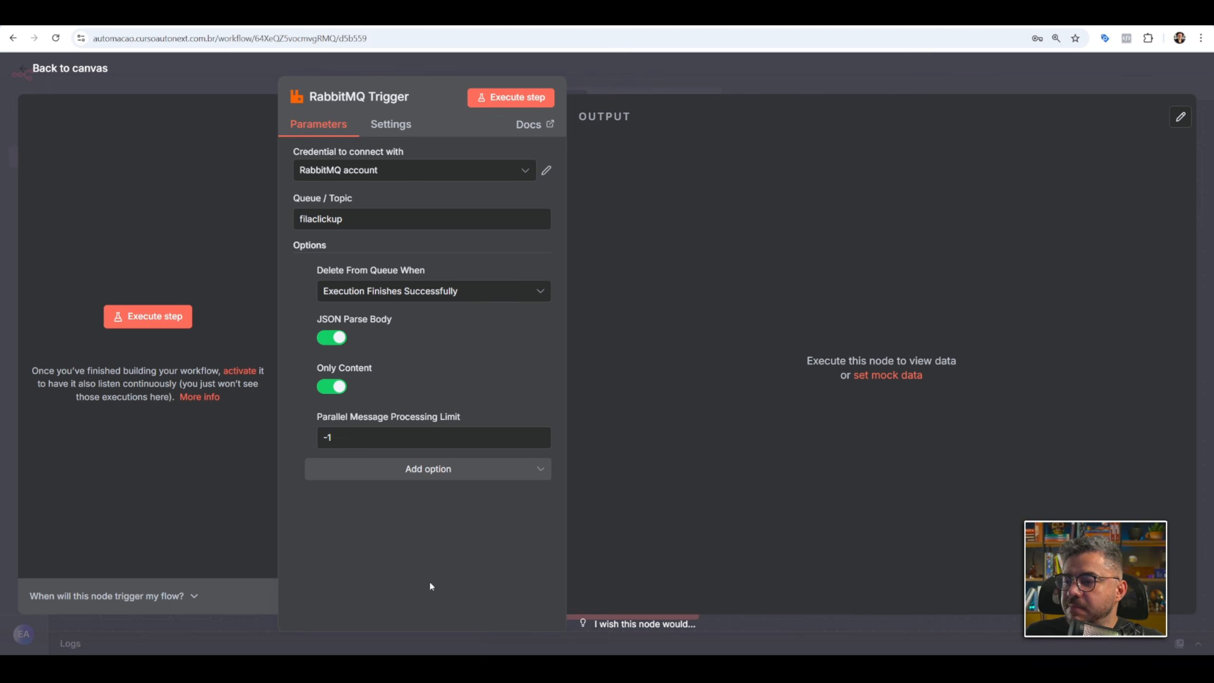
left_click(345, 437)
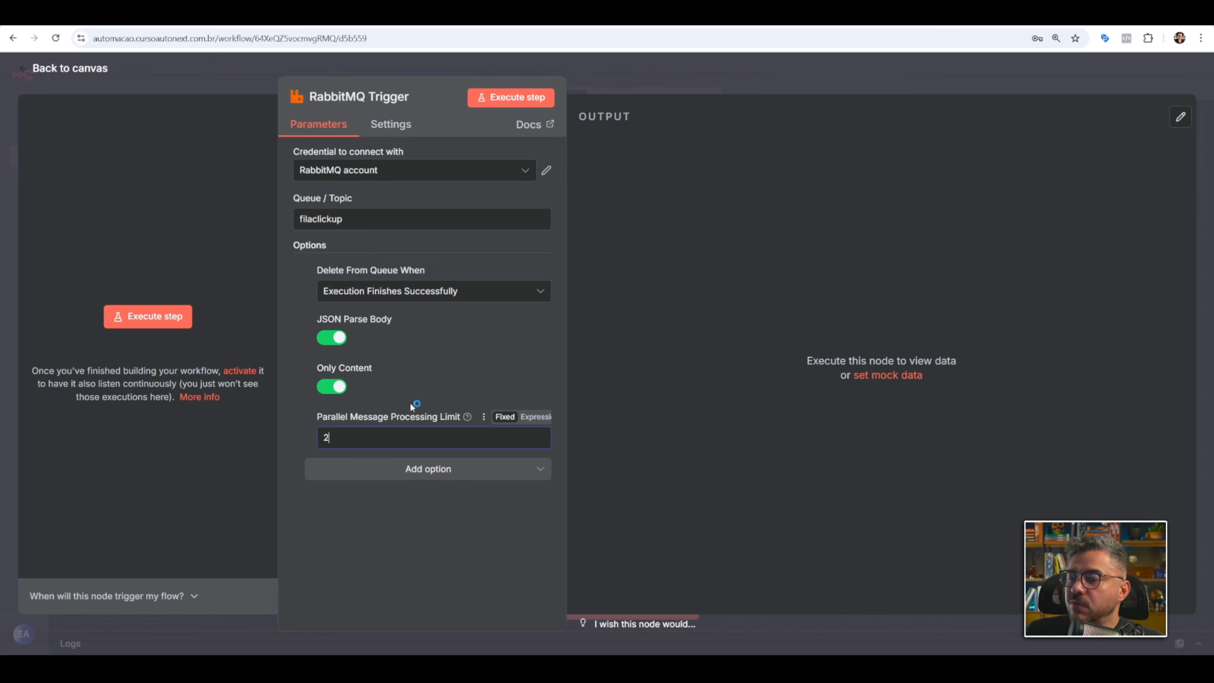
left_click(368, 437)
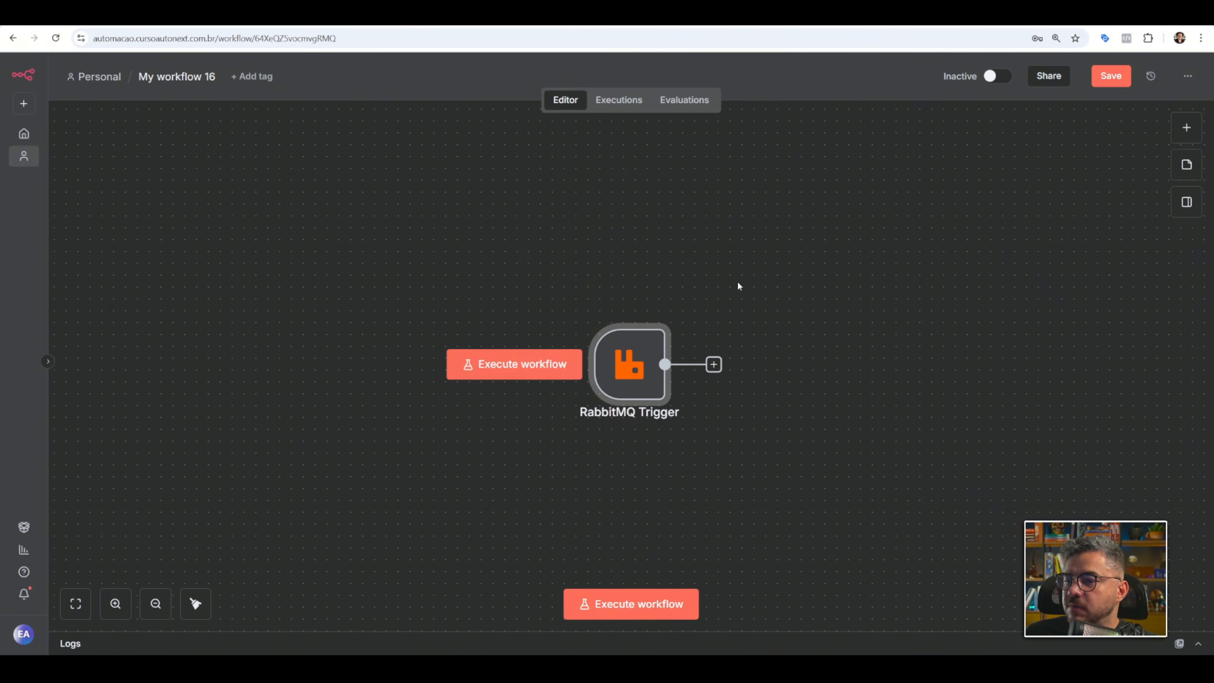
key("Escape")
Add a ClickUp Create a task node after the RabbitMQ Trigger.
left_click(714, 364)
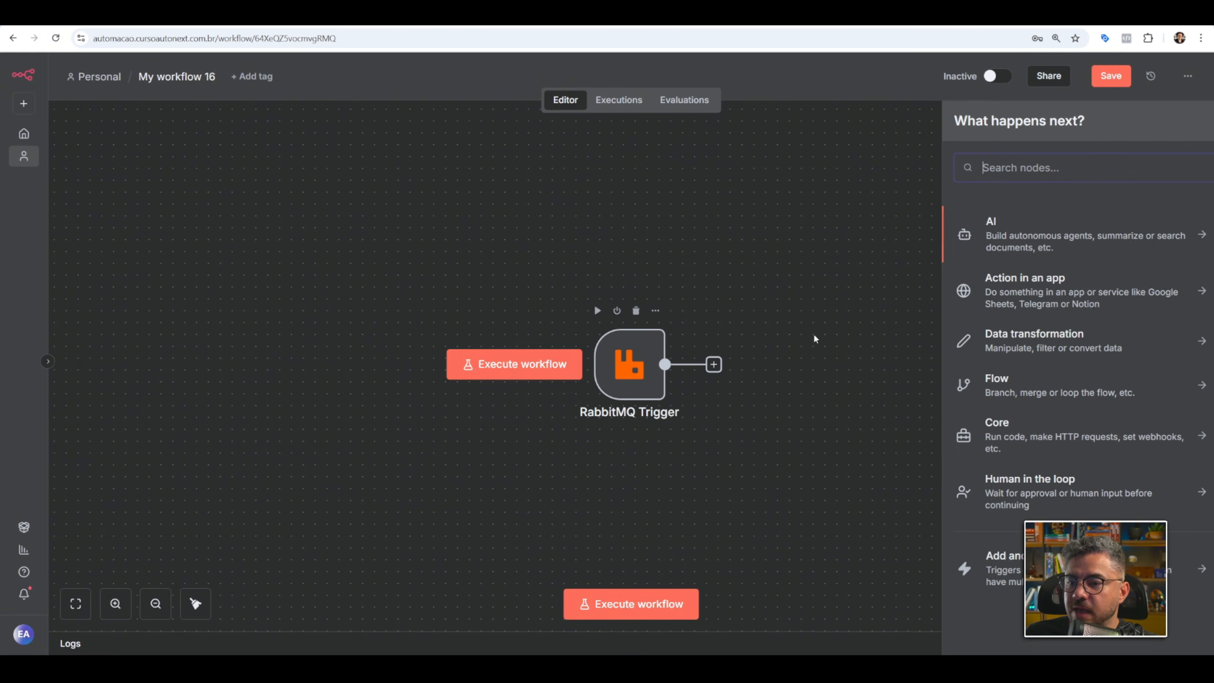
type("cli")
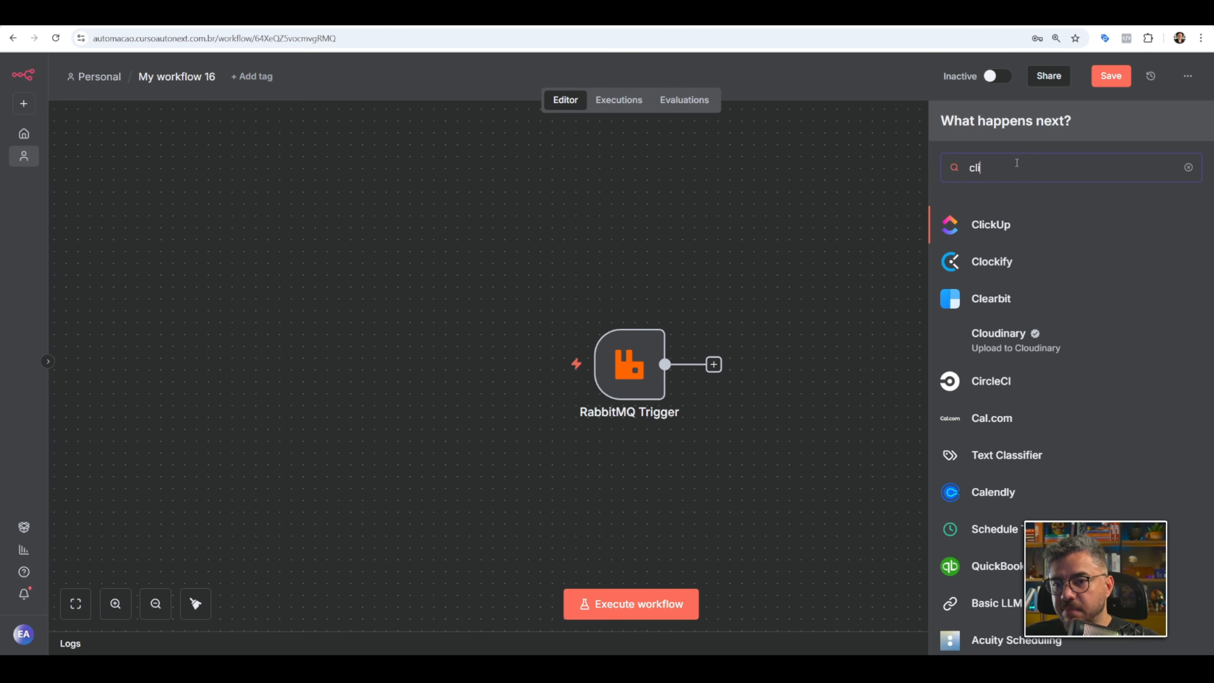
left_click(1021, 233)
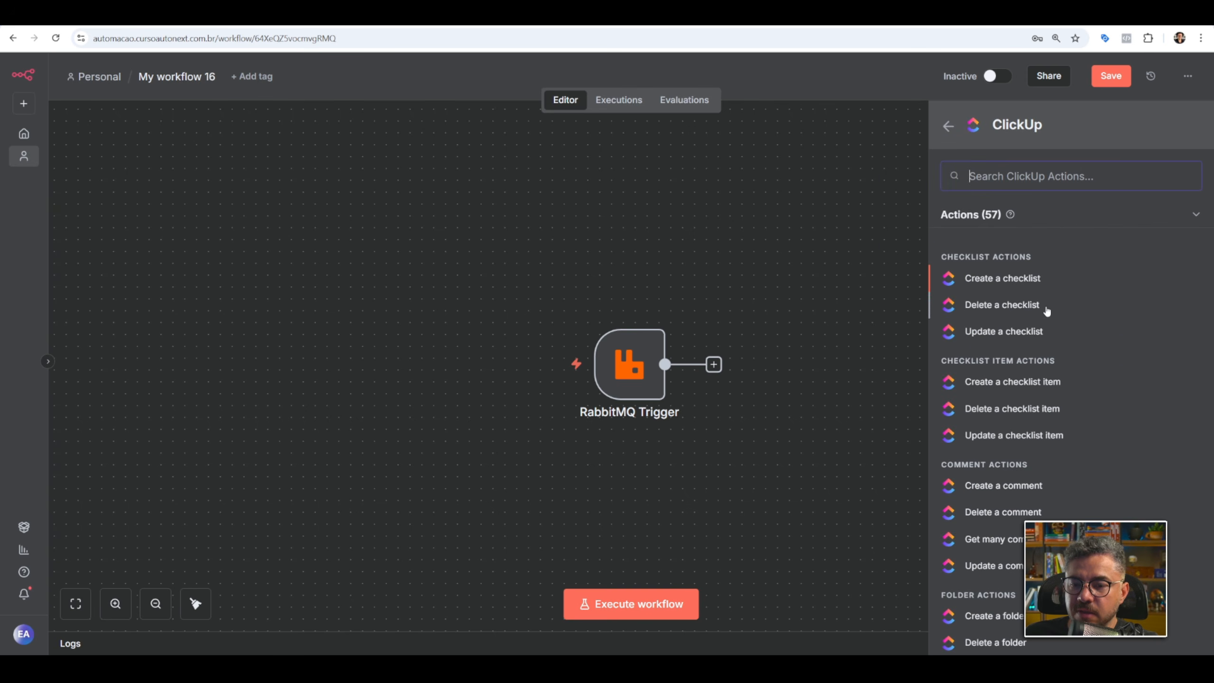
scroll(1049, 308, "down", 3)
scroll(1057, 319, "down", 8)
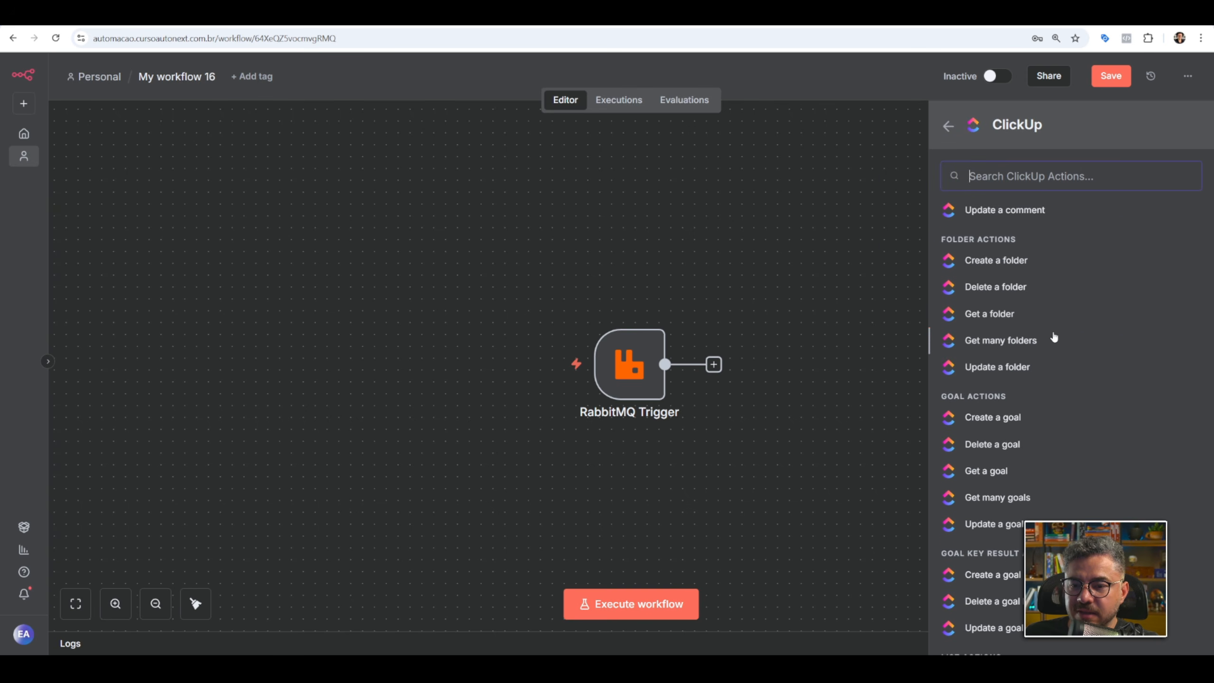
scroll(1047, 325, "down", 6)
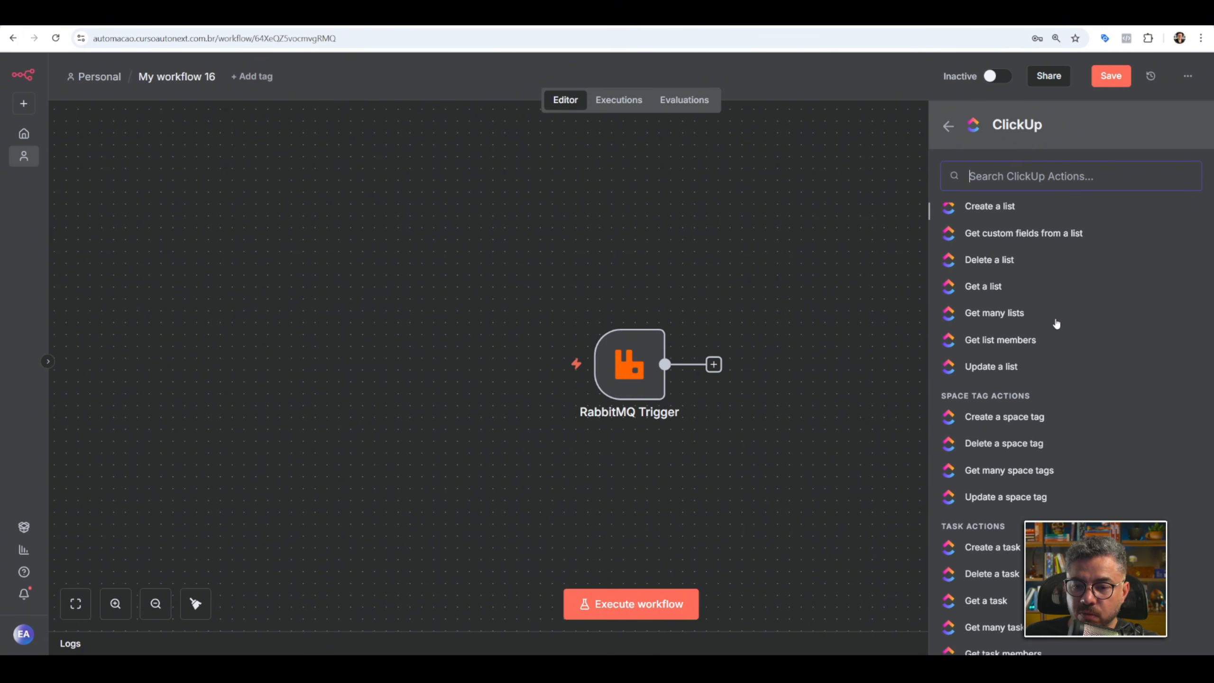
scroll(1056, 324, "down", 3)
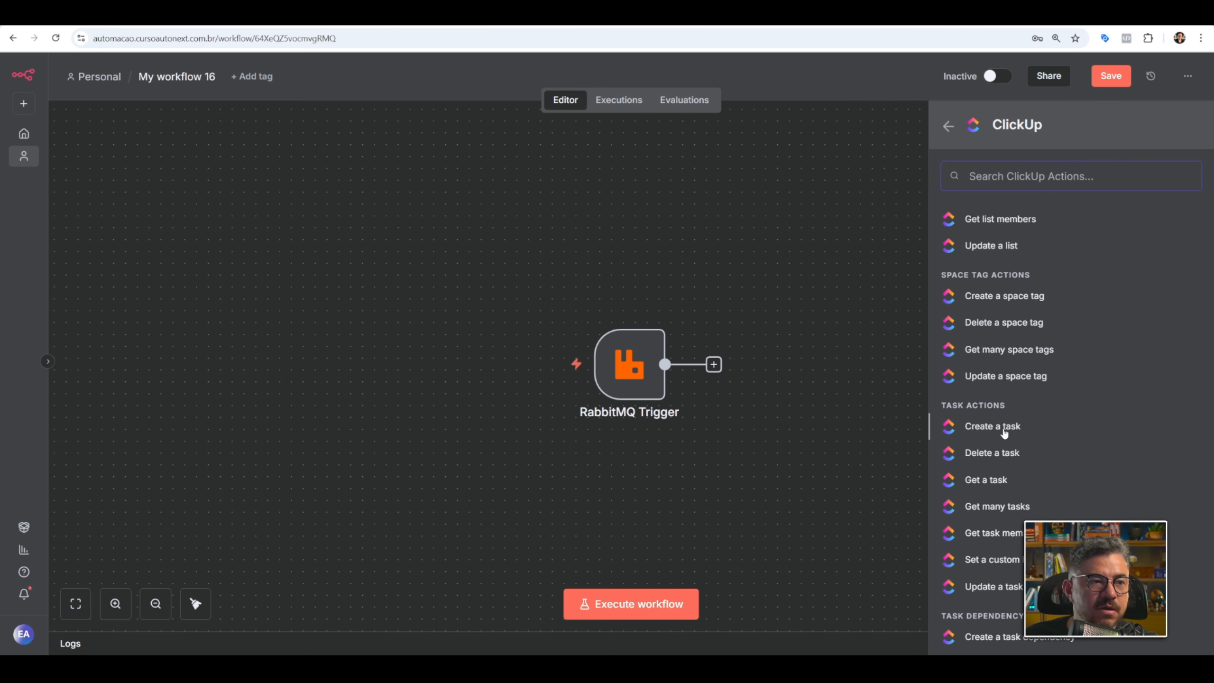
left_click(1004, 432)
Set the Create a task node's credential to Conta_Aula_FollowUP.
left_click(551, 174)
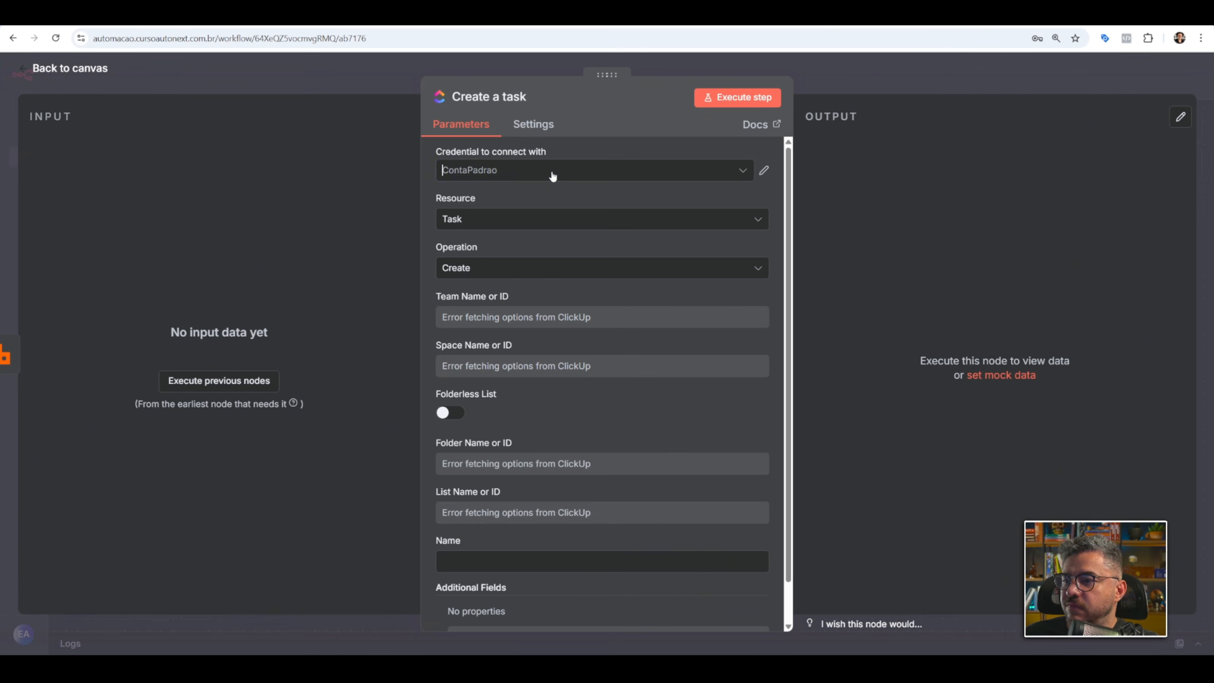
left_click(521, 249)
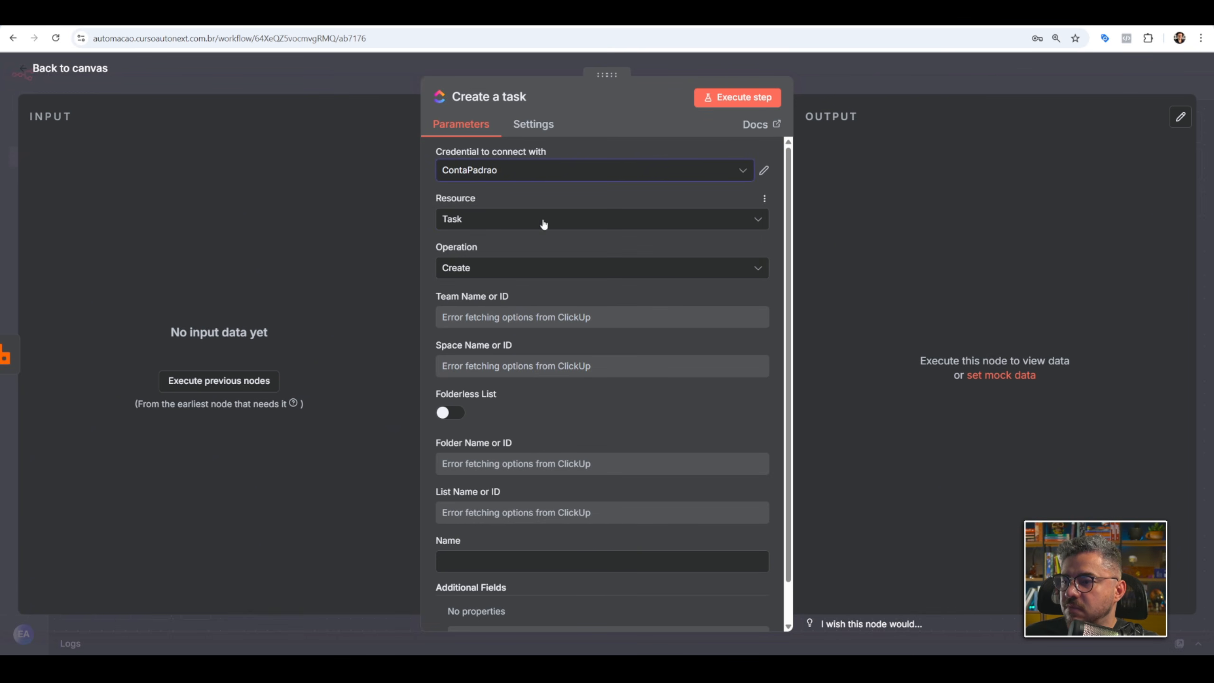
scroll(524, 264, "down", 1)
scroll(520, 230, "up", 1)
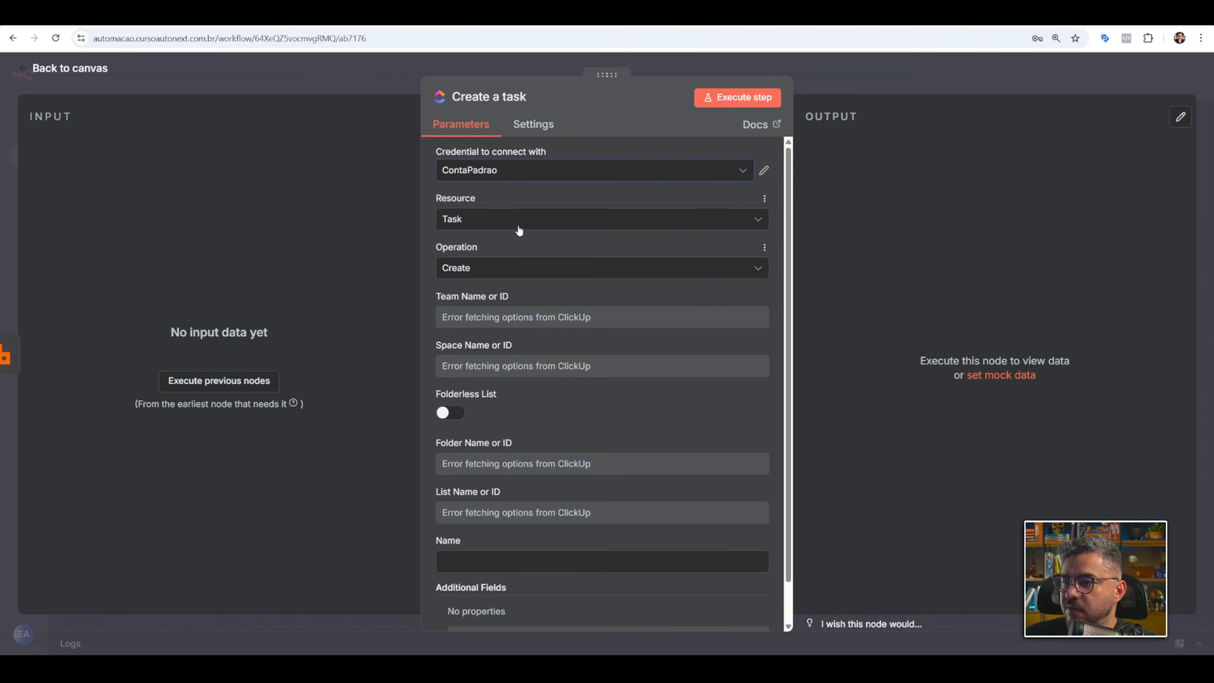
left_click(511, 178)
left_click(496, 205)
Select the account's team and the Clinica AutoNext space for the task, checking the space's structure in ClickUp.
left_click(500, 320)
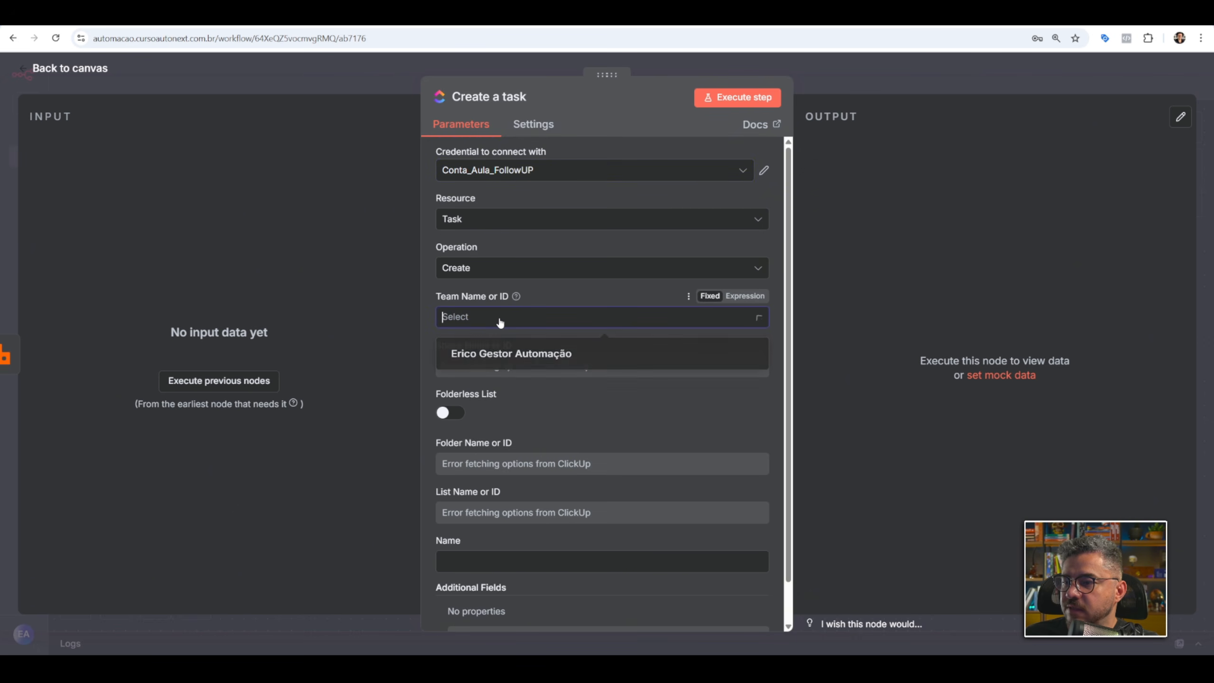
left_click(507, 352)
left_click(498, 372)
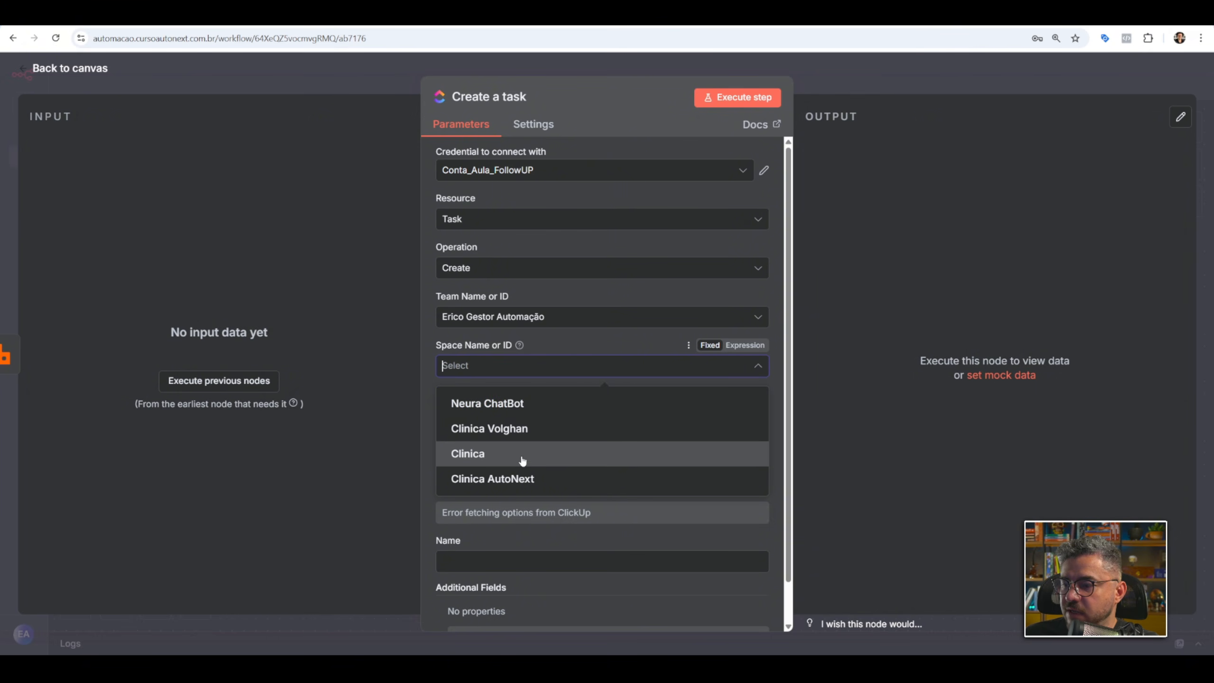
left_click(512, 478)
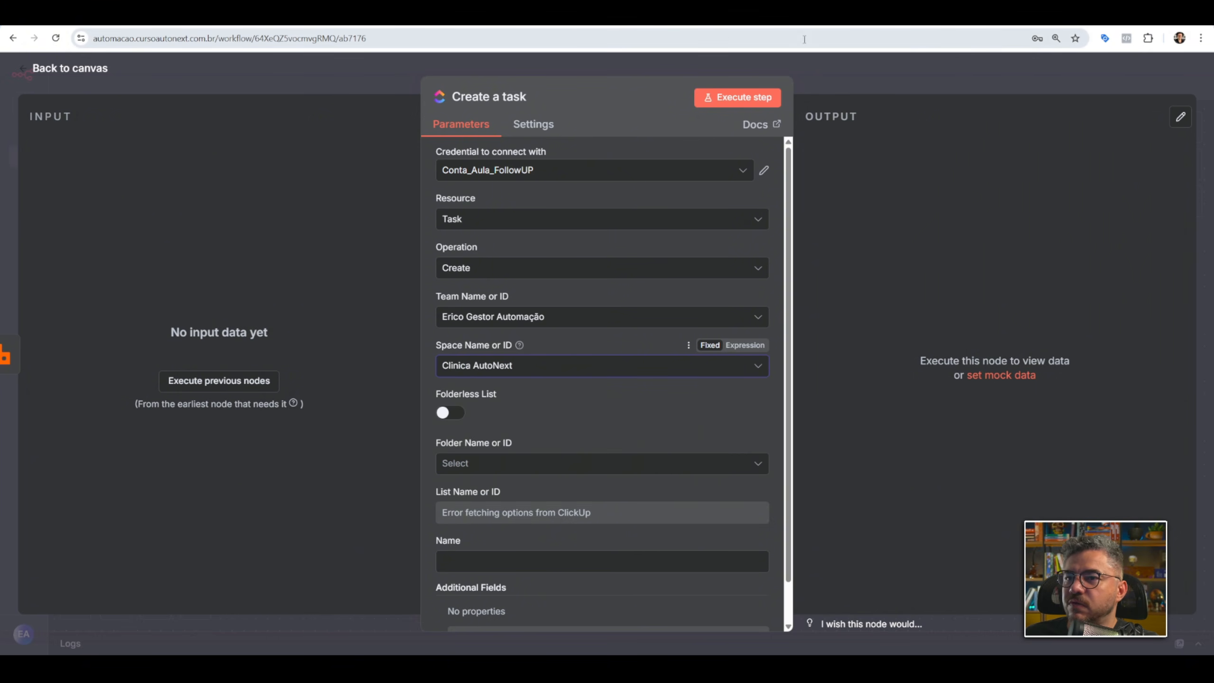
left_click(377, 16)
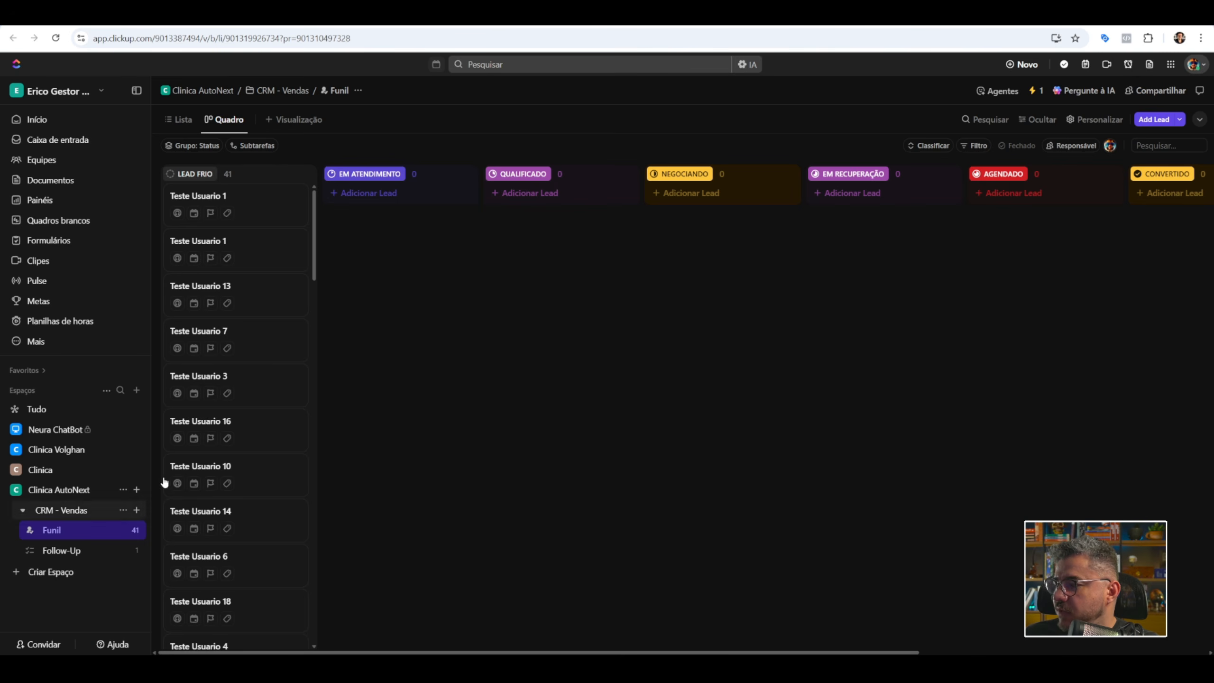
left_click(761, 16)
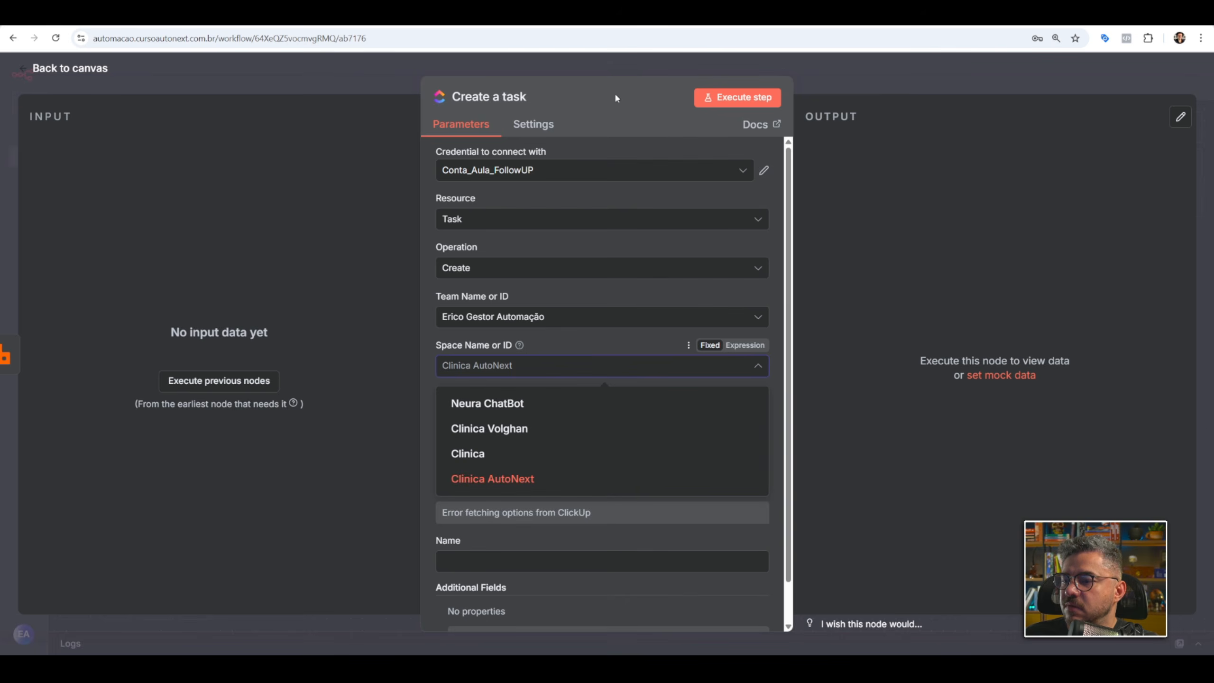
left_click(525, 485)
Select the CRM - Vendas folder and its Funil list as the task's destination, with Folderless List turned off.
left_click(457, 415)
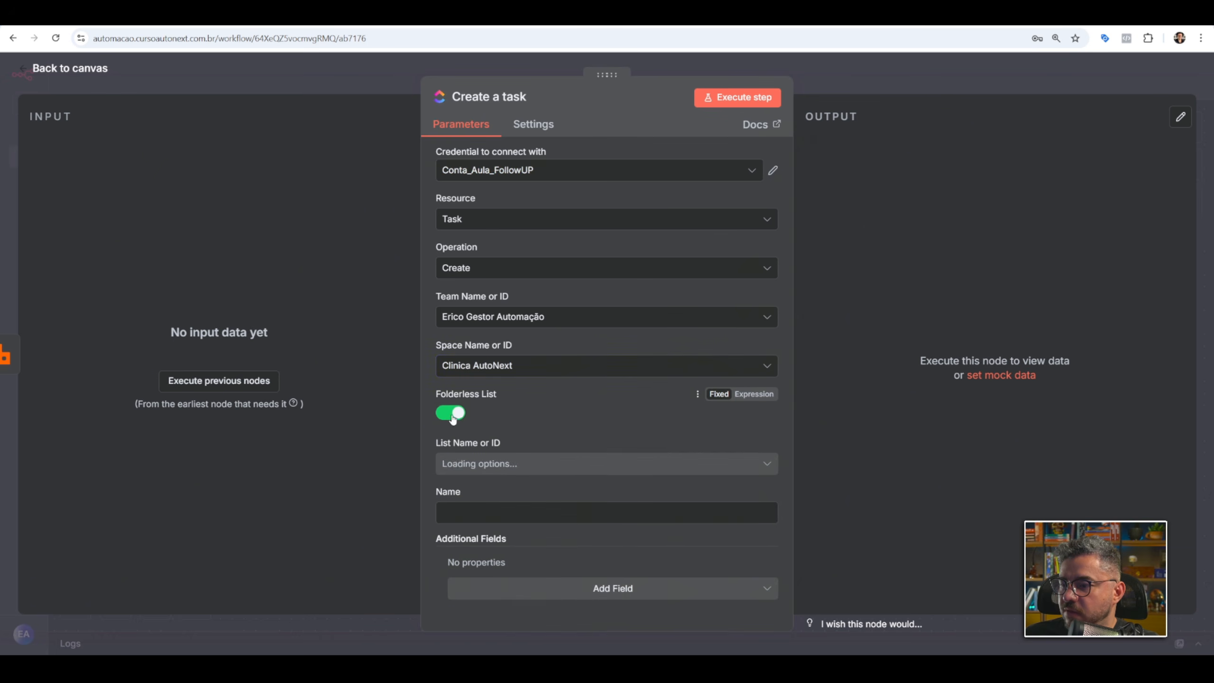
left_click(458, 418)
left_click(452, 413)
left_click(498, 463)
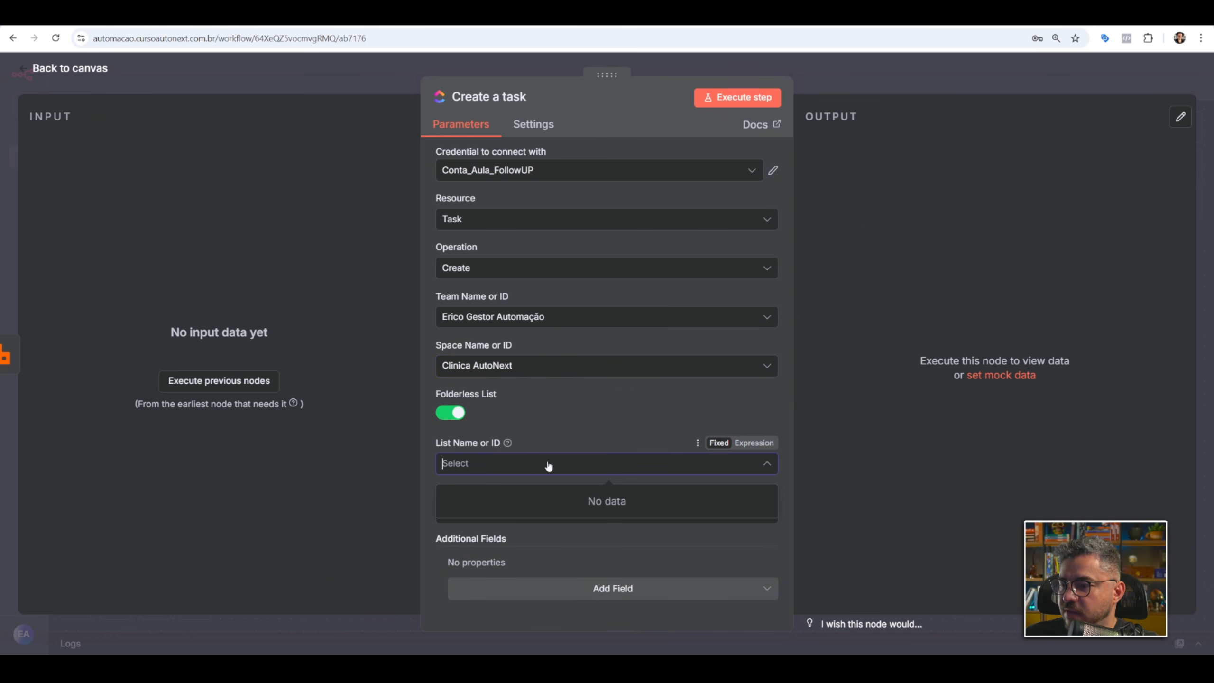
left_click(452, 413)
left_click(483, 462)
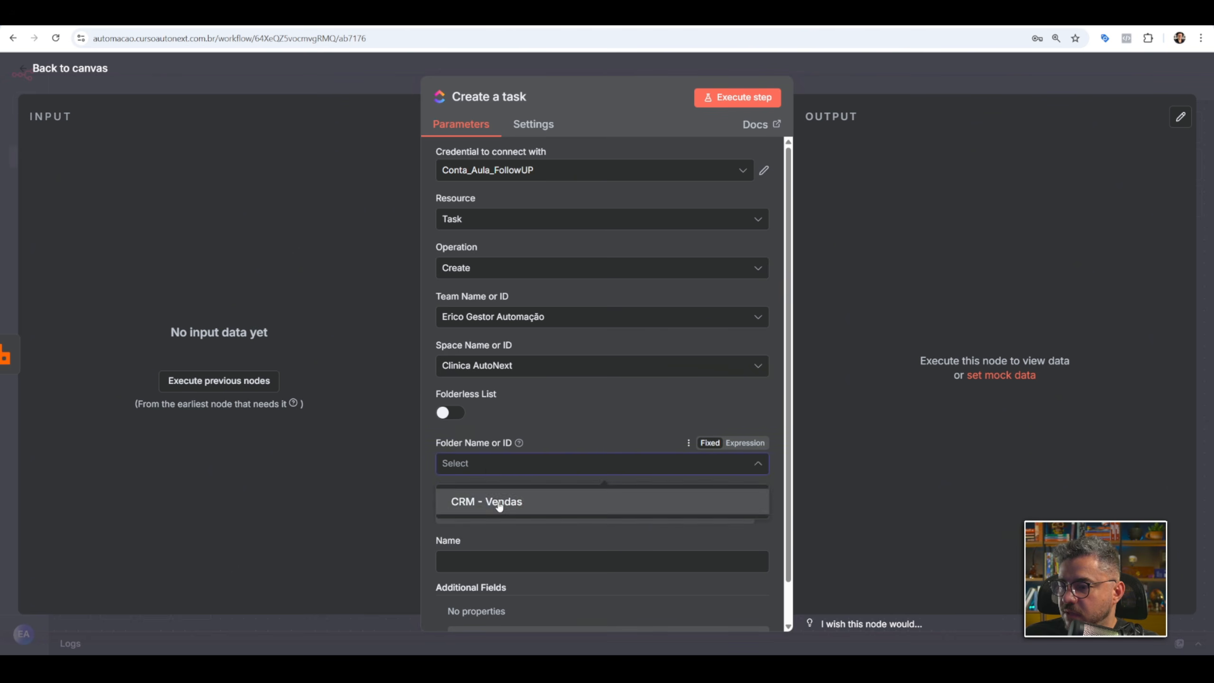
left_click(496, 501)
scroll(589, 418, "down", 1)
left_click(503, 469)
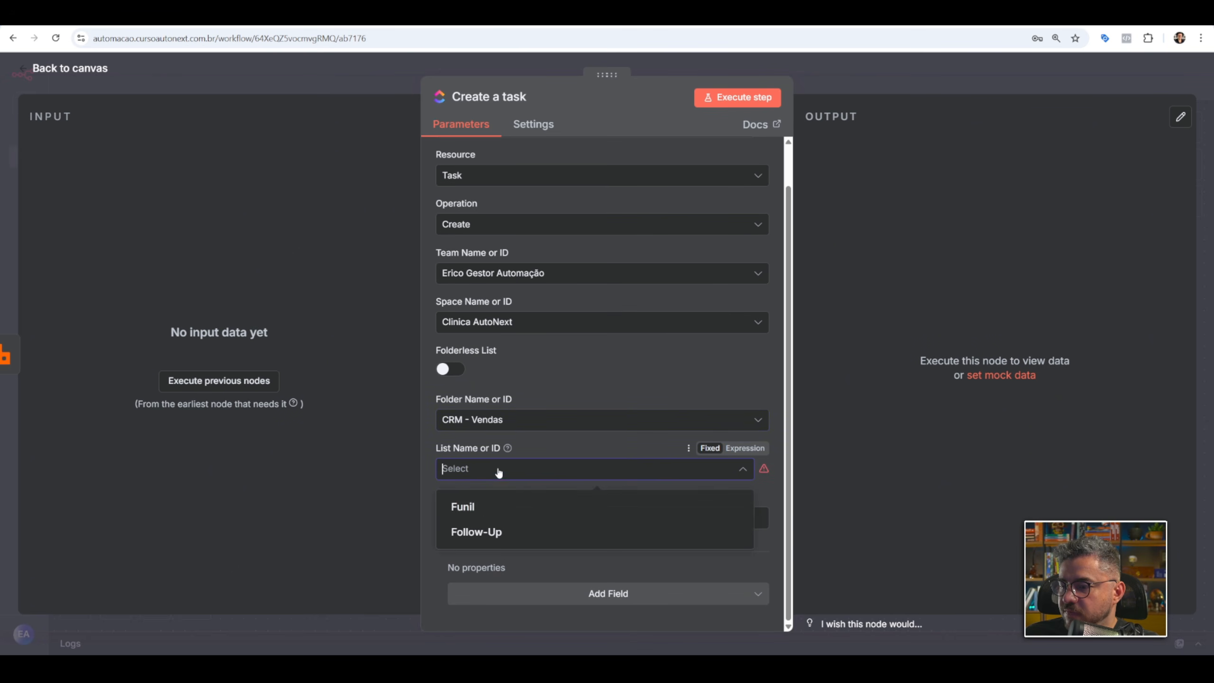
left_click(499, 507)
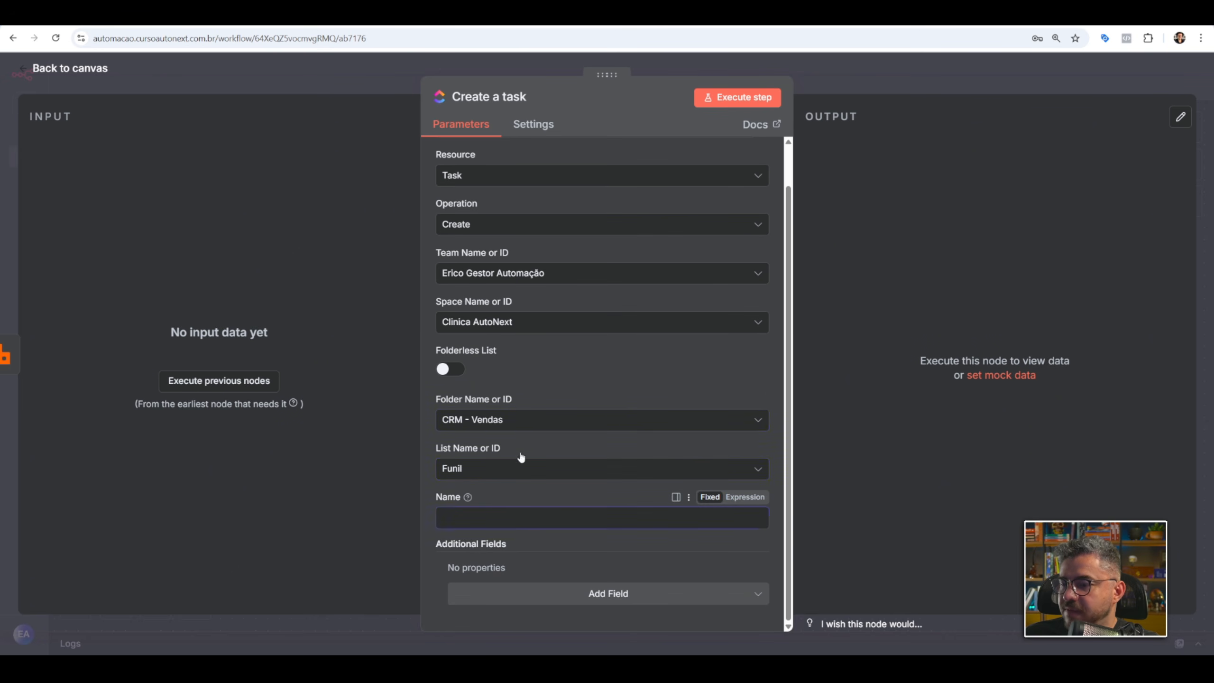
Enter Teste as the task name and save the workflow.
left_click(549, 508)
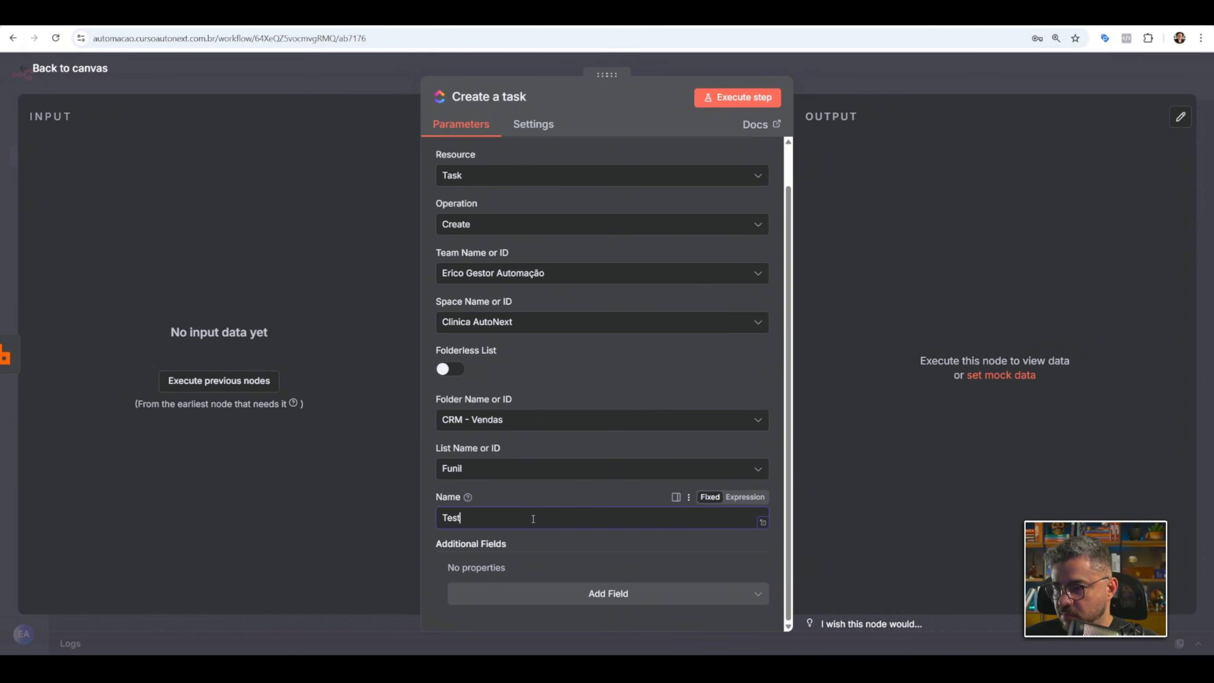
left_click(978, 82)
left_click(1108, 82)
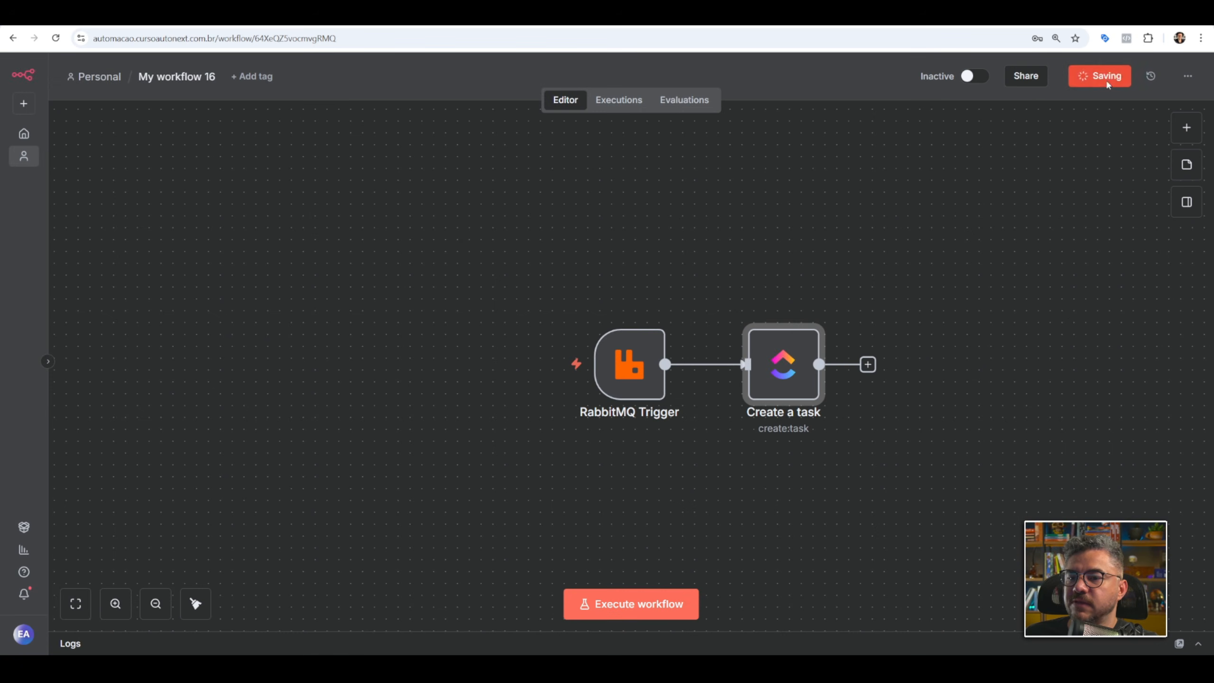
Execute the RabbitMQ Trigger step to fetch a filaclickup message, review its output and return to the canvas.
double_click(613, 378)
left_click(511, 97)
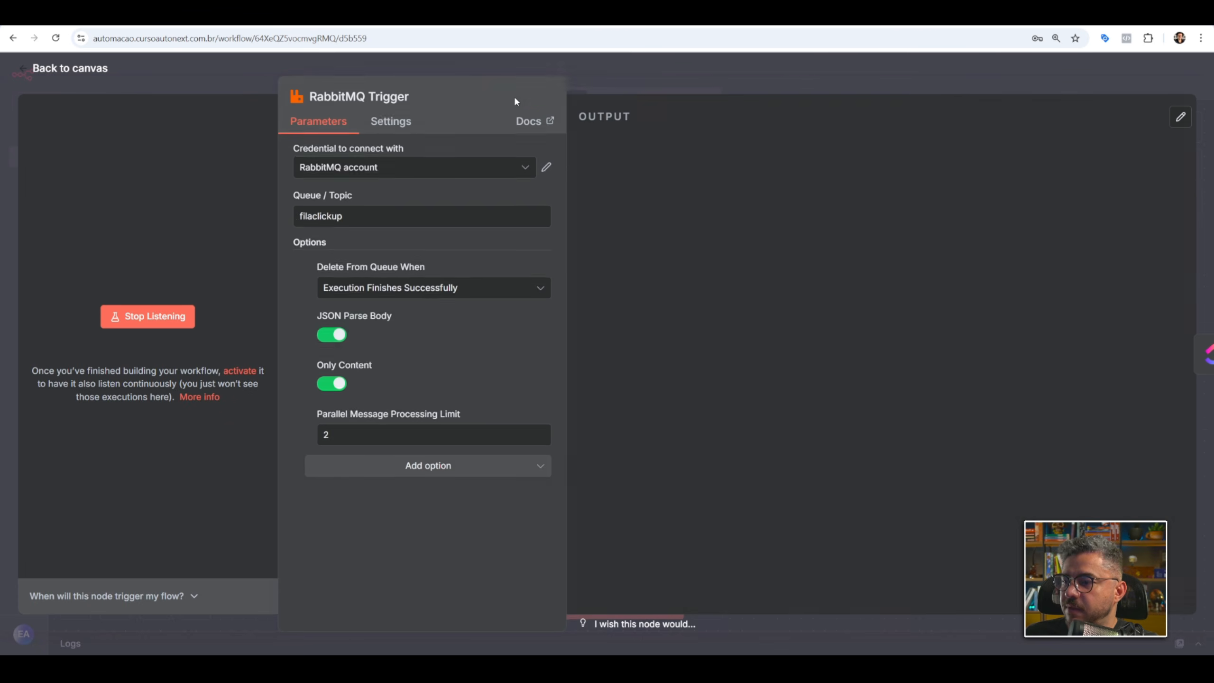
scroll(722, 177, "down", 10)
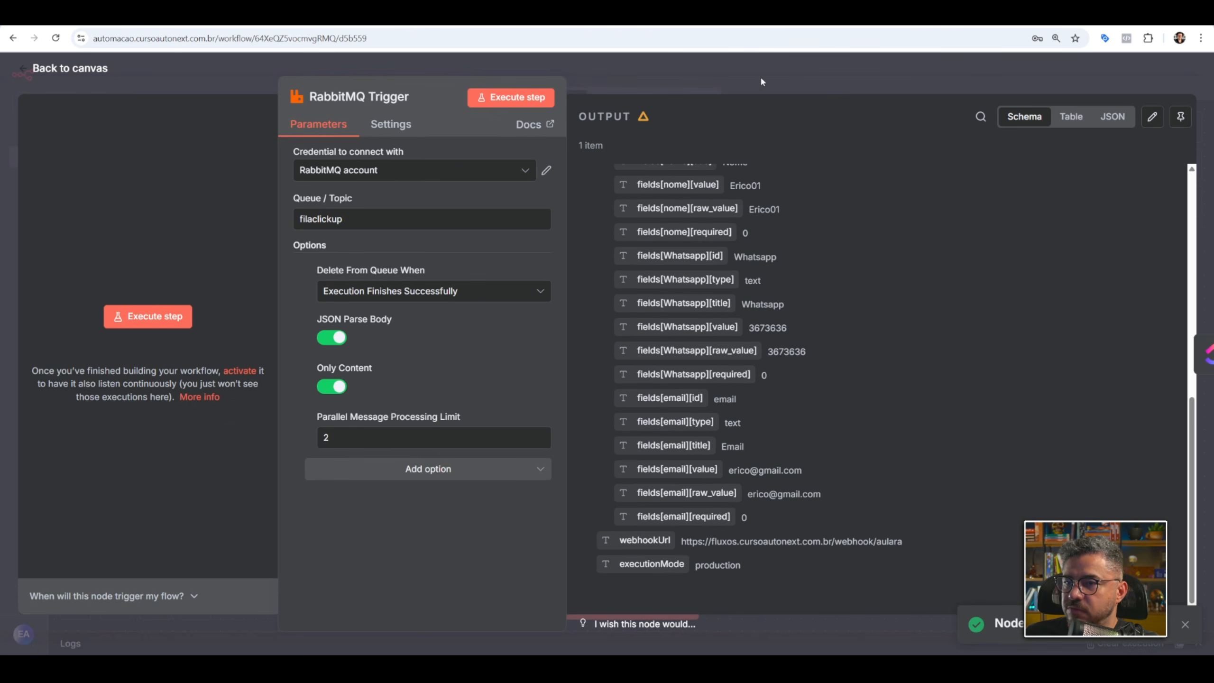
key("Escape")
Replace the Create a task node's Name with the fields[nome][value] field from the RabbitMQ Trigger data.
double_click(790, 364)
scroll(571, 483, "down", 2)
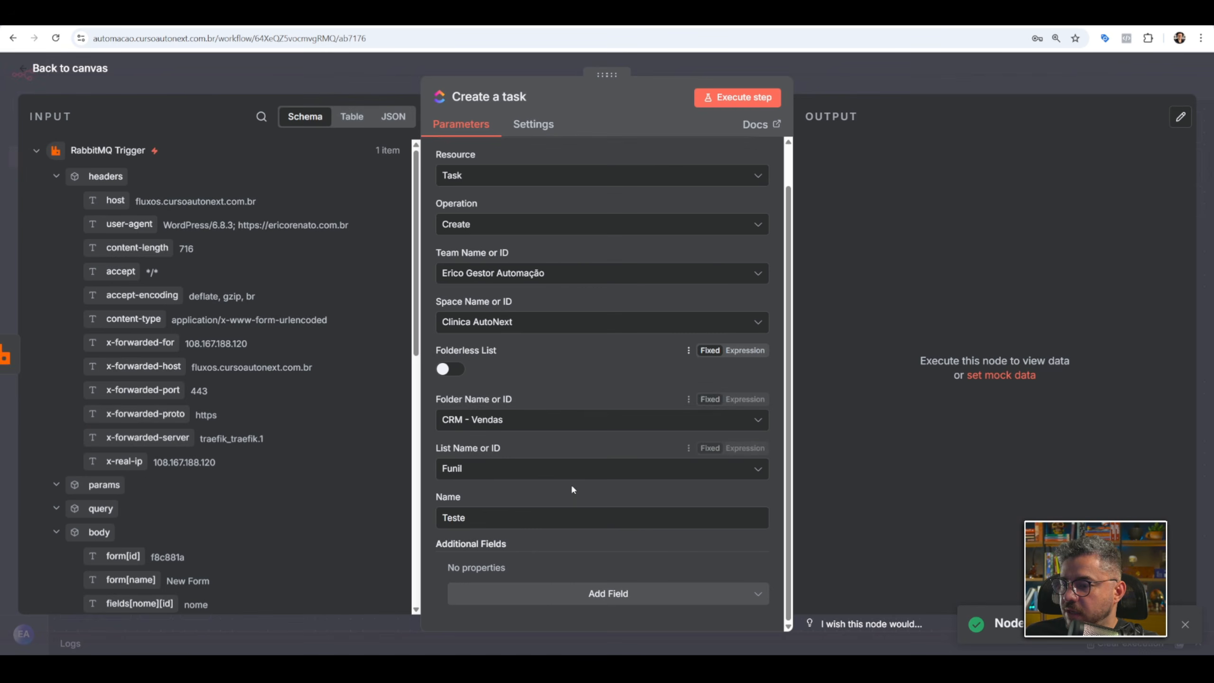
double_click(517, 517)
key("BackSpace")
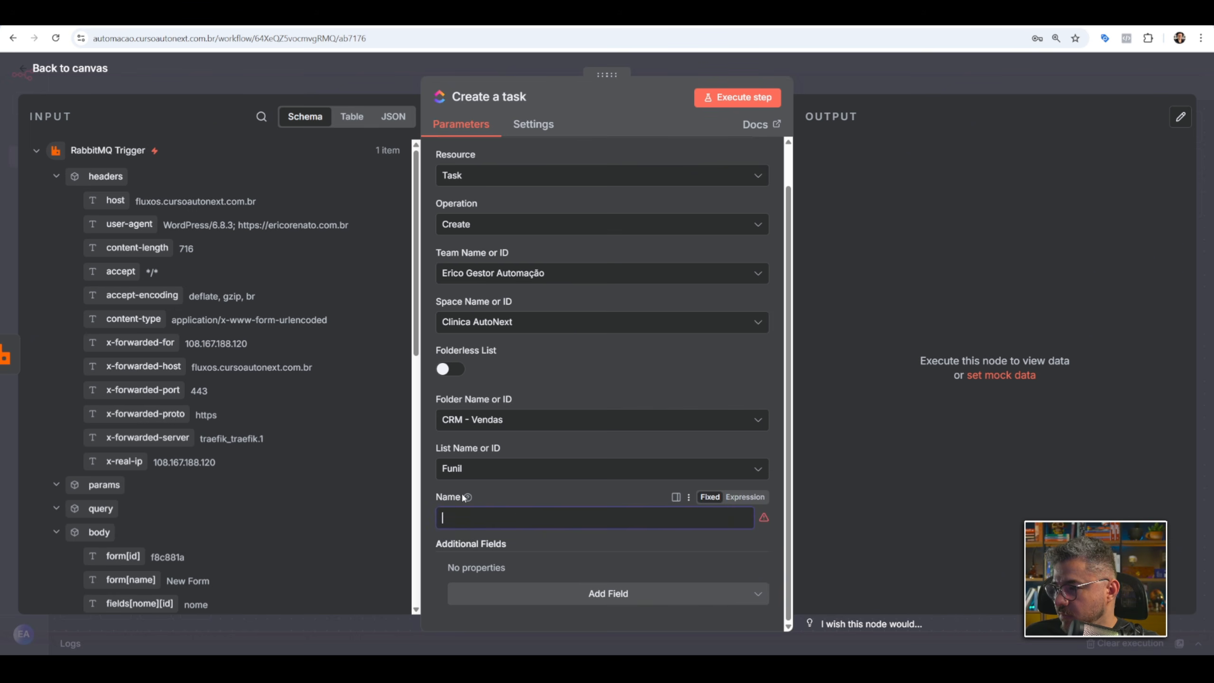
scroll(232, 361, "down", 10)
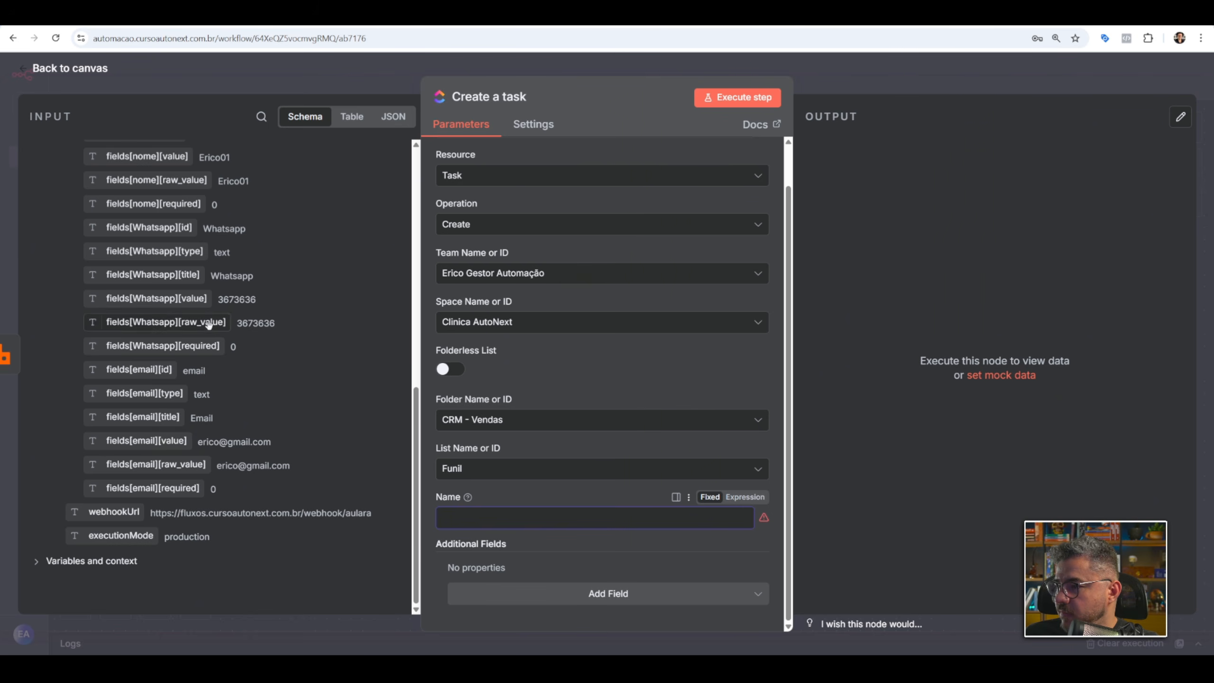
scroll(180, 379, "up", 3)
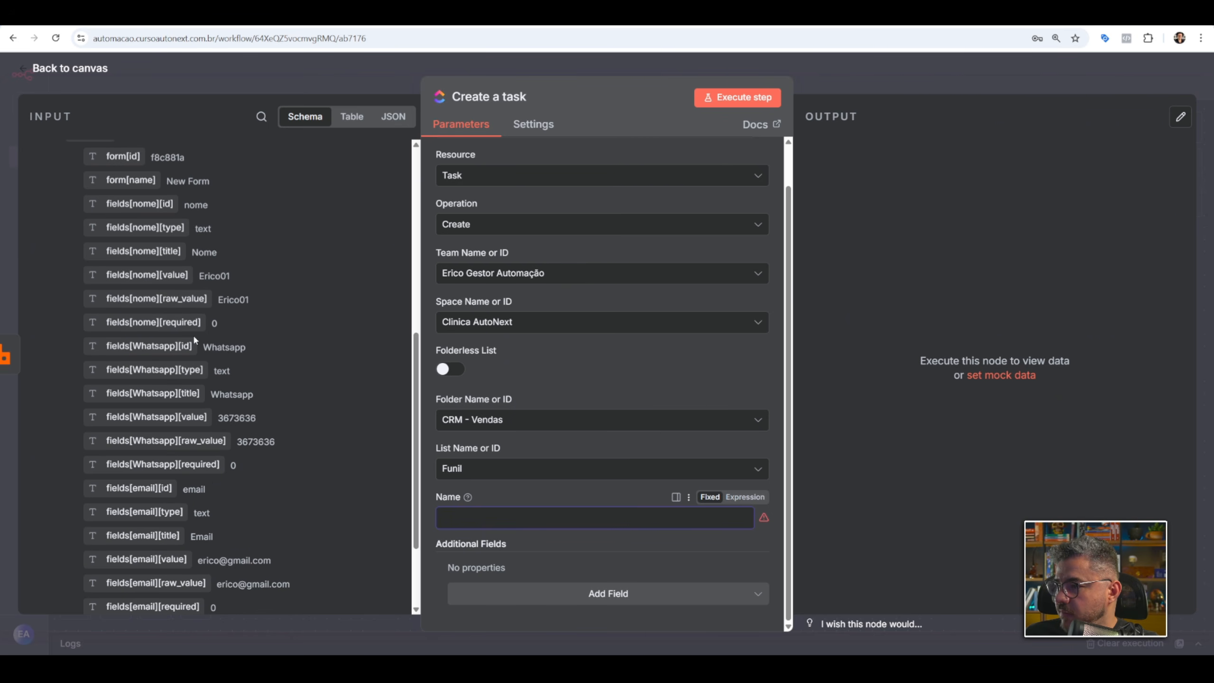
left_click_drag(160, 281, 506, 517)
key("Escape")
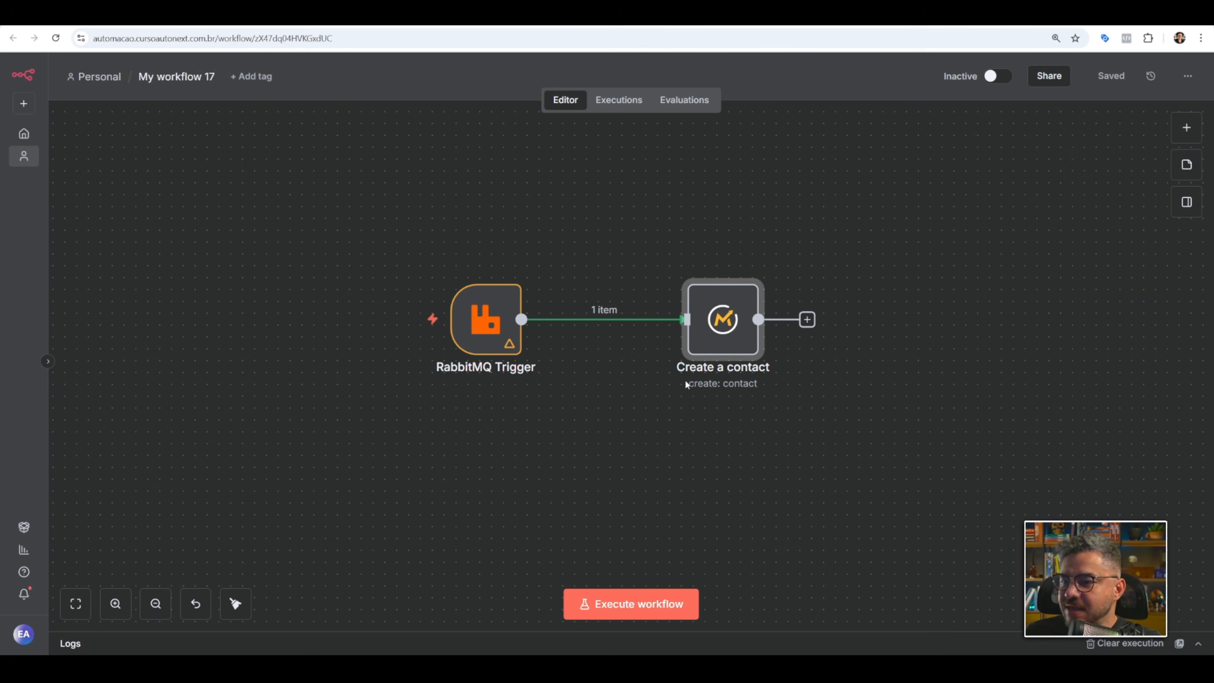
In My workflow 17, insert a 5-second Wait node between the RabbitMQ Trigger and Create a contact, and save.
left_click(589, 318)
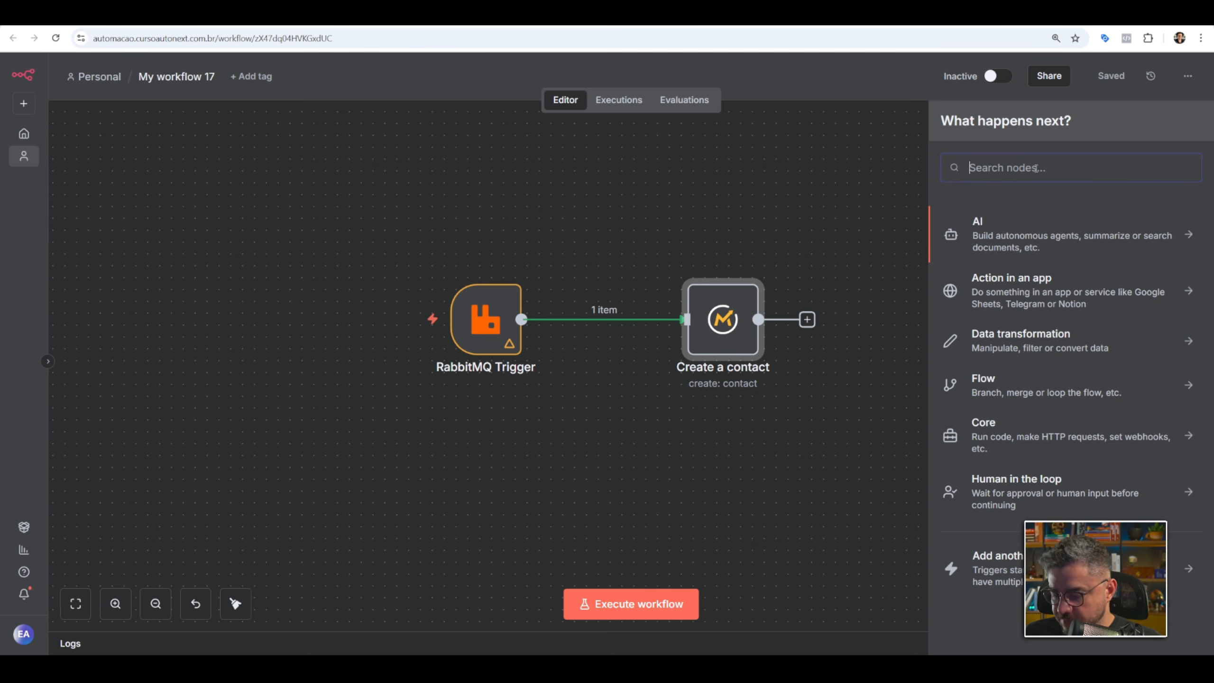
type("wait")
left_click(1048, 234)
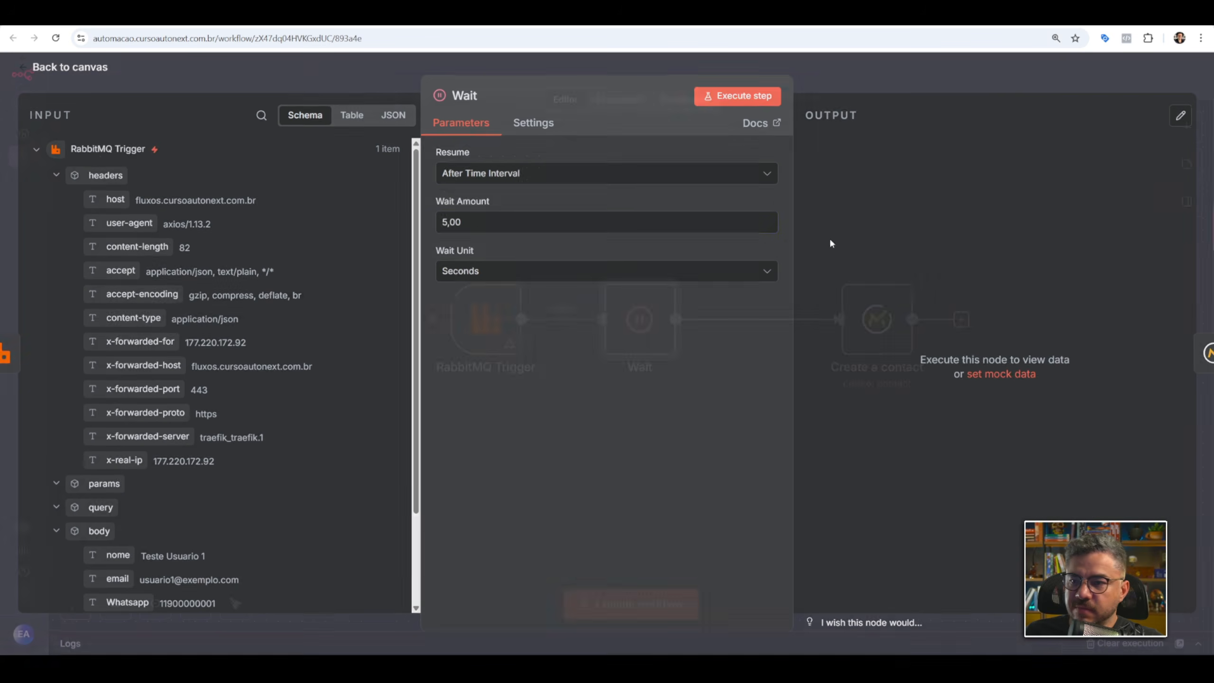
left_click(511, 227)
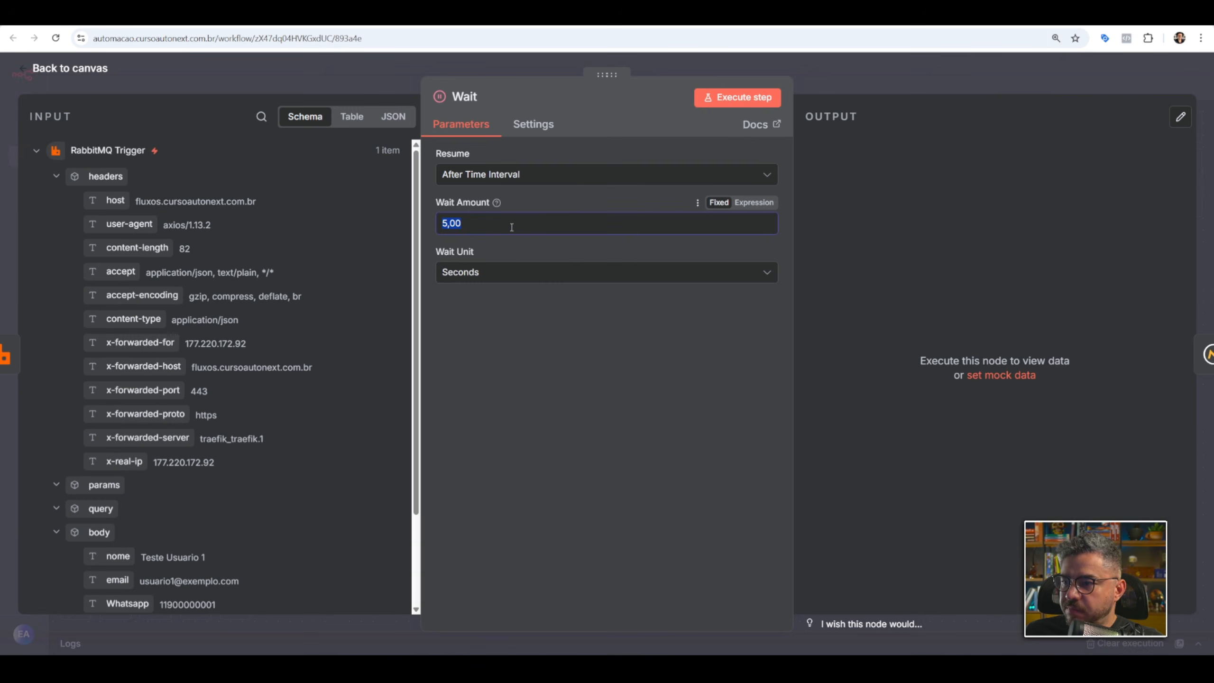
left_click(847, 77)
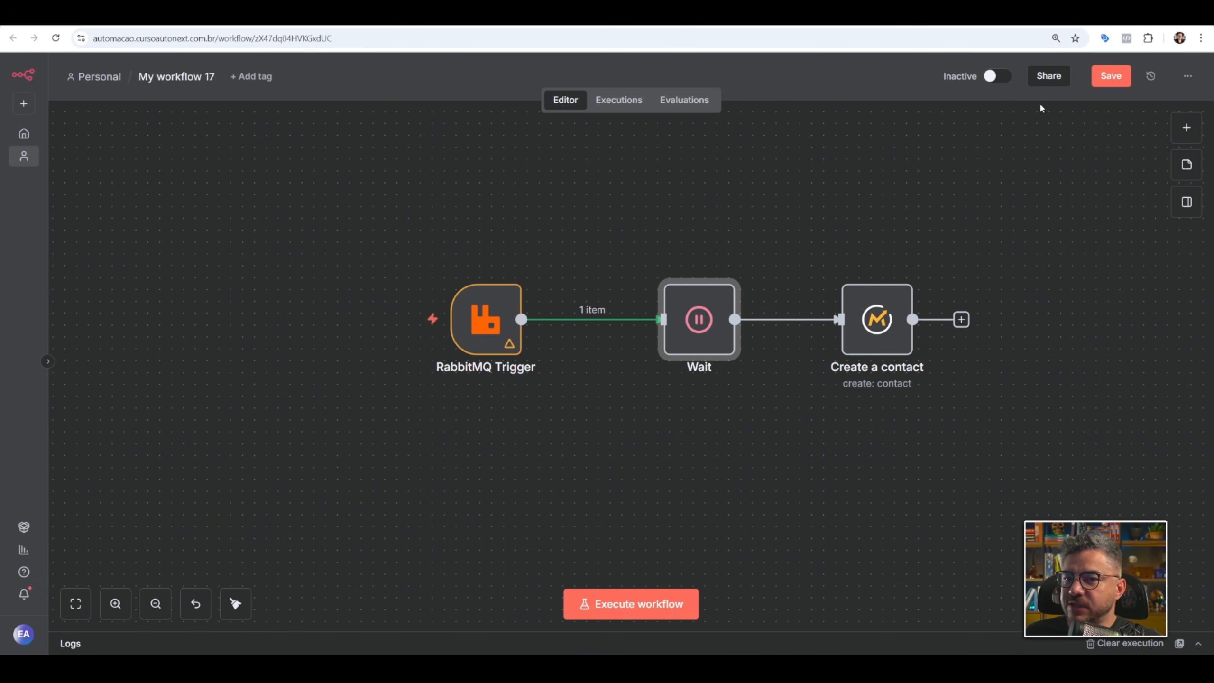
left_click(1111, 76)
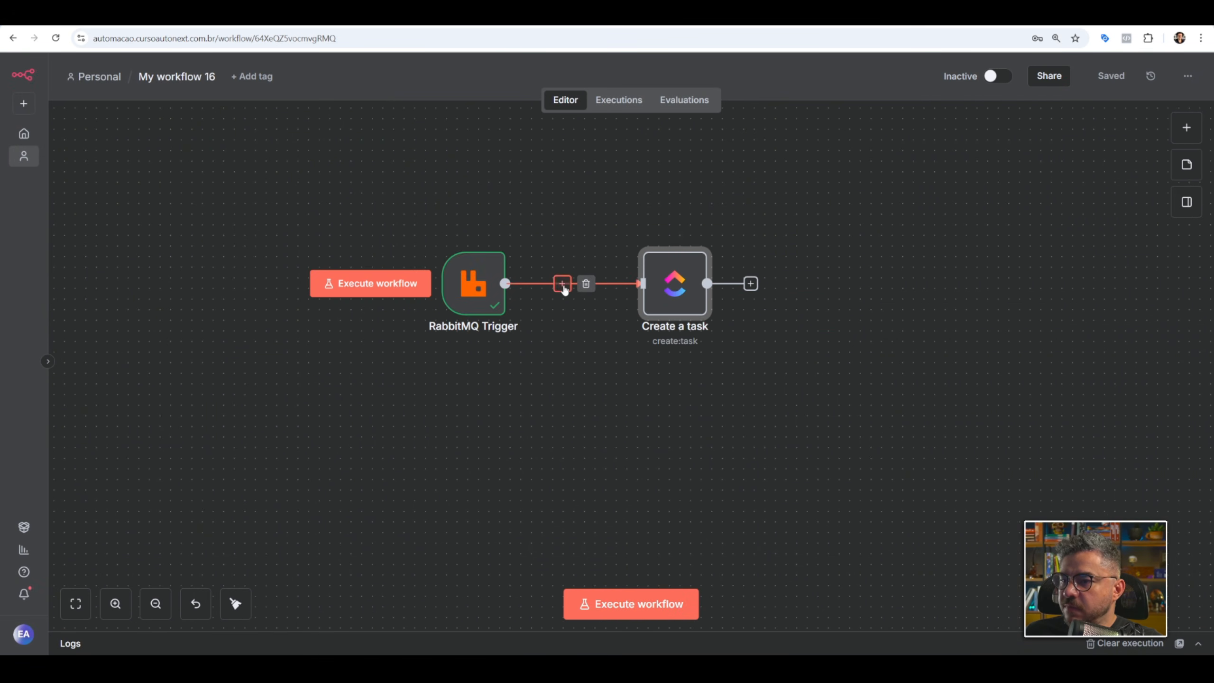
In My workflow 16, insert a Wait node midway between the RabbitMQ Trigger and Create a task, and save.
left_click(562, 283)
type("wai")
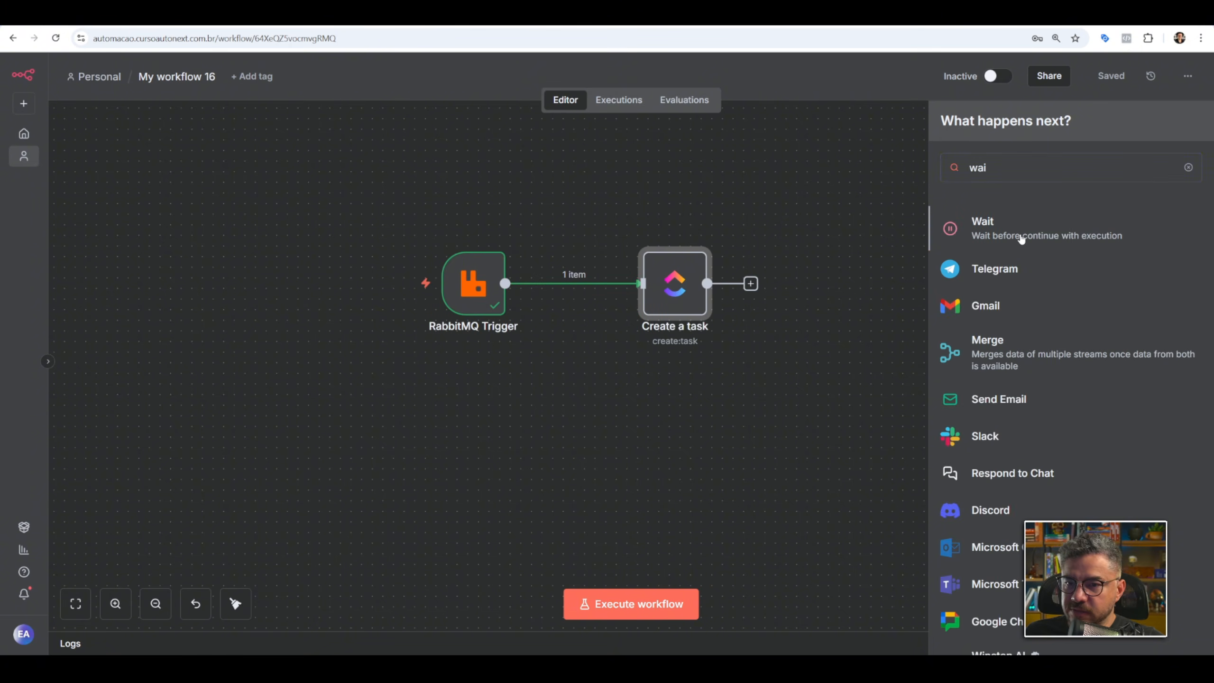
key("Return")
key("Escape")
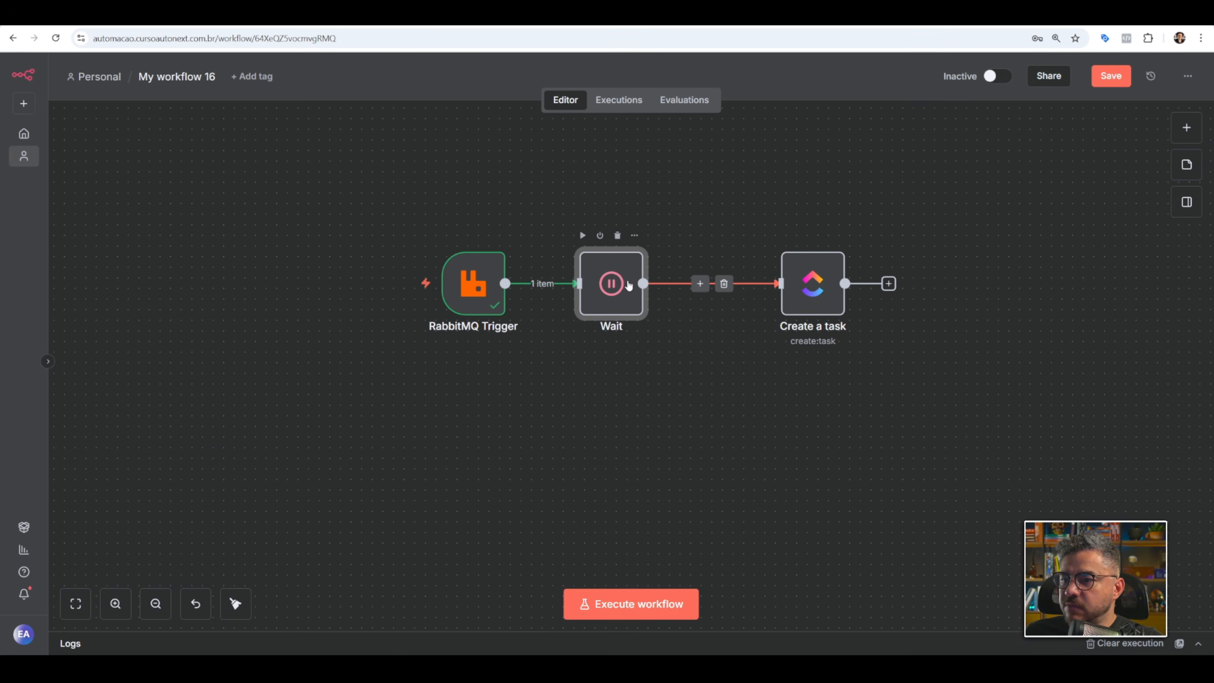
left_click_drag(614, 292, 656, 292)
key("ctrl+s")
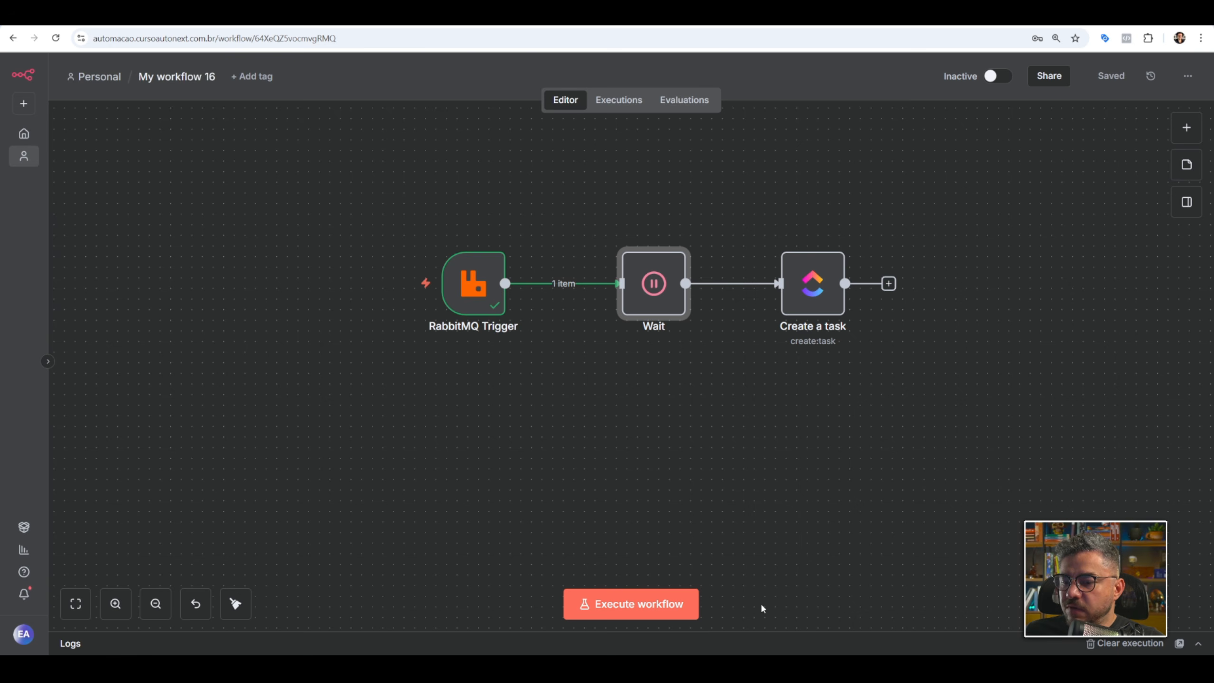
Switch to the code editor, set the ITERATIONS default in index.js to 20 and save the file.
left_click(766, 670)
left_click(580, 141)
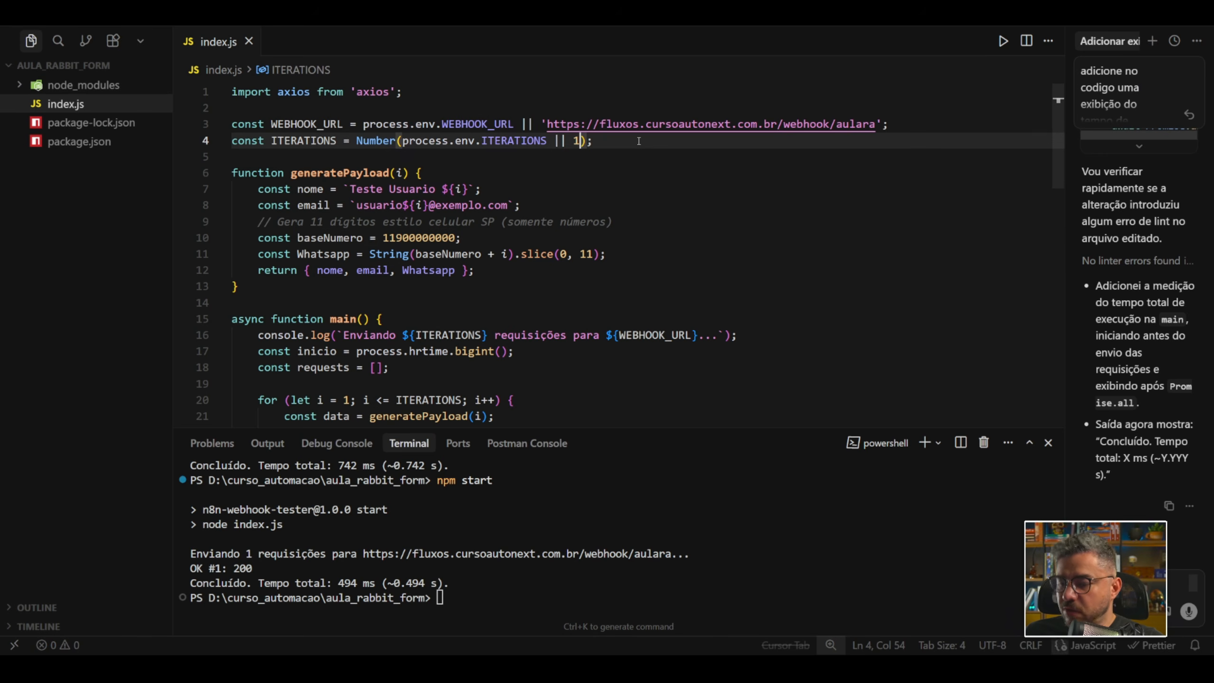
type("20")
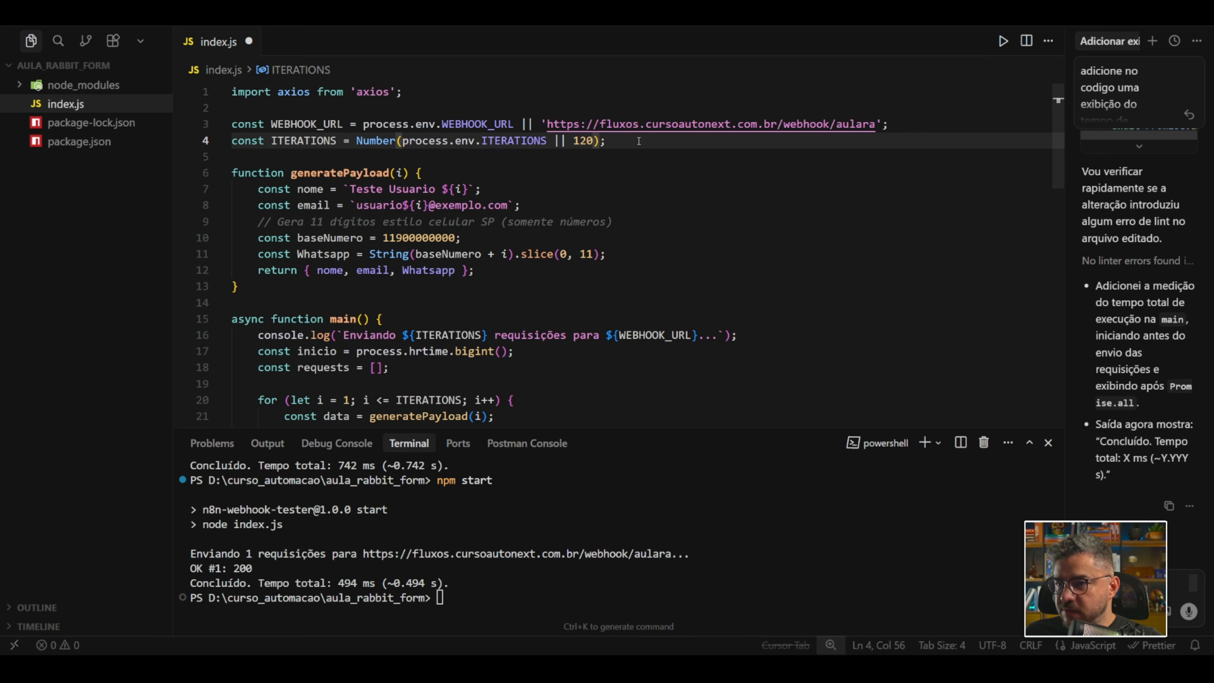
key("BackSpace")
key("BackSpace")
key("BackSpace")
type("2-")
key("BackSpace")
type("0")
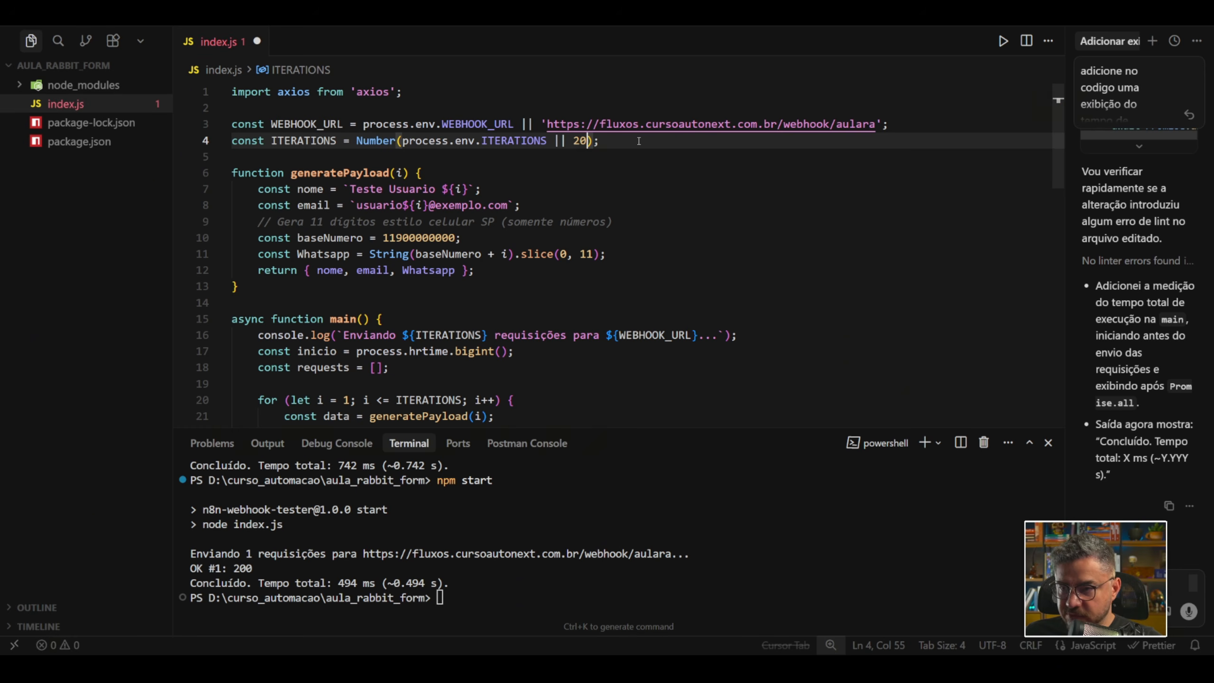
left_click(650, 318)
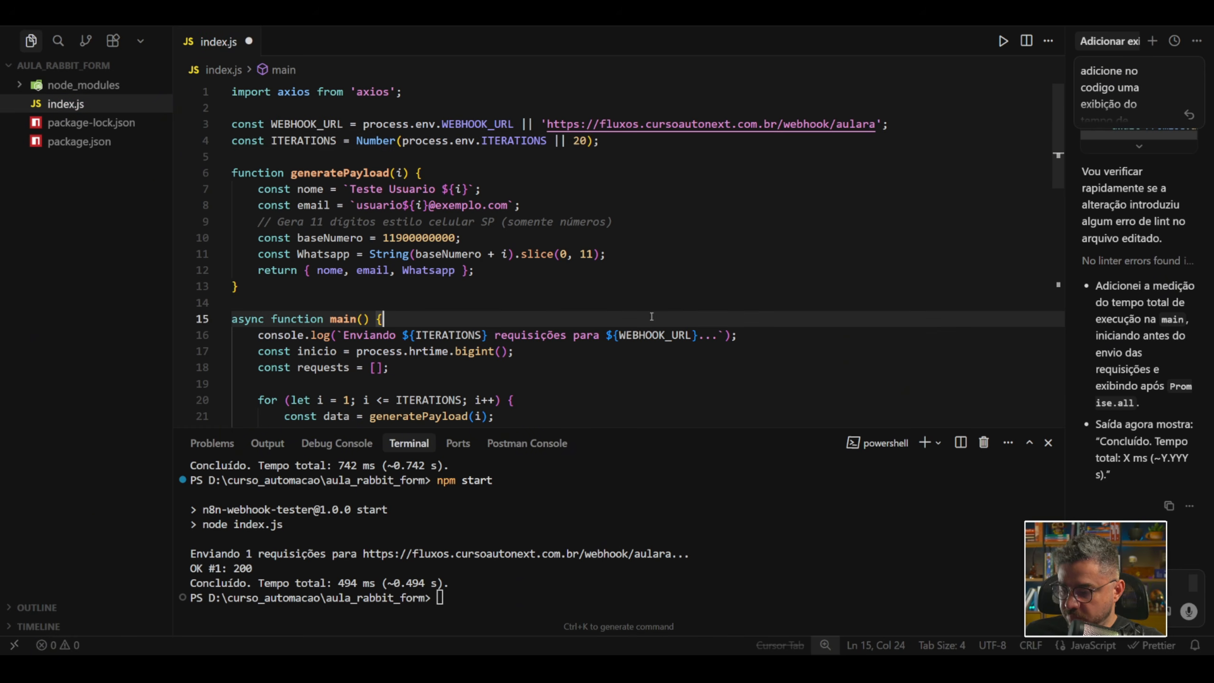
key("ctrl+s")
Run npm start in the terminal to send the test requests to the webhook.
left_click(510, 592)
key("Up")
key("Return")
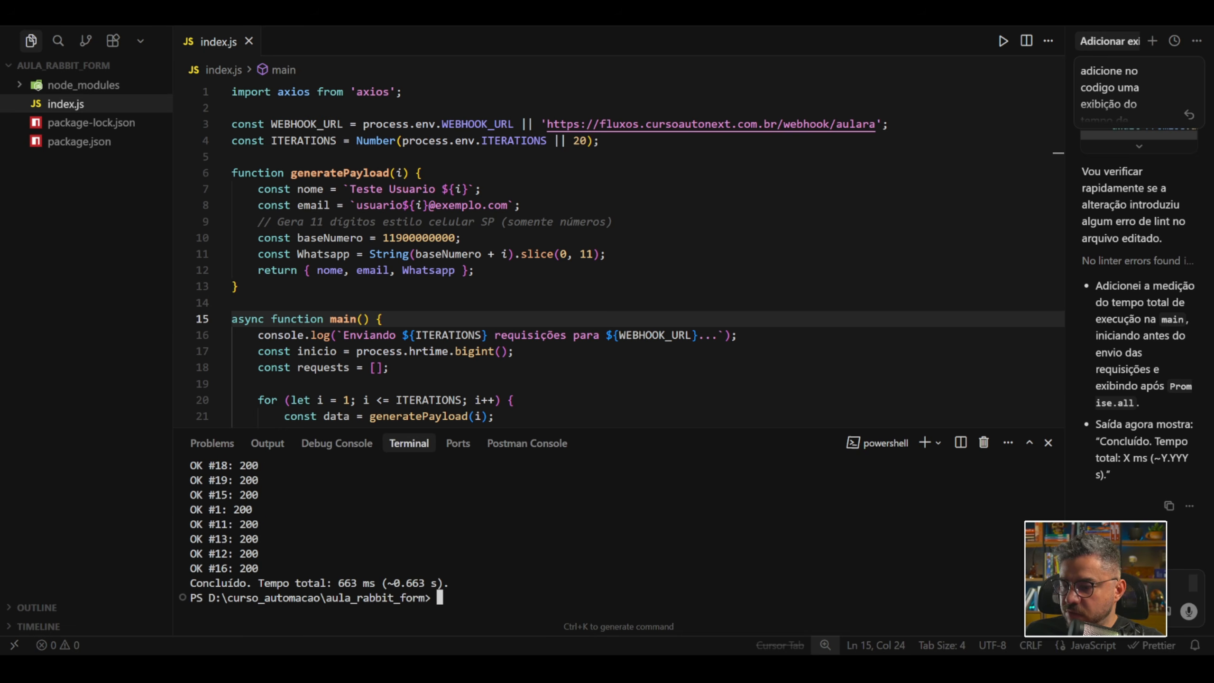
Switch to RabbitMQ and check the queued messages of the filamautic and filaclickup queues.
key("alt+Tab")
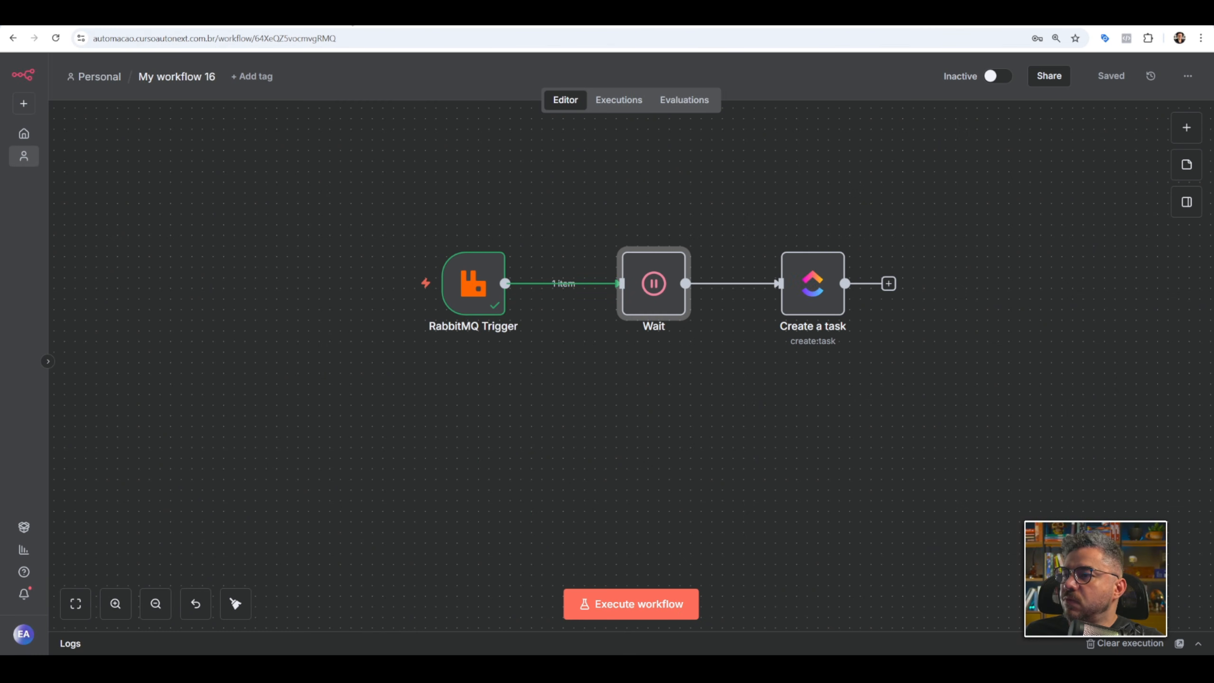
left_click(914, 22)
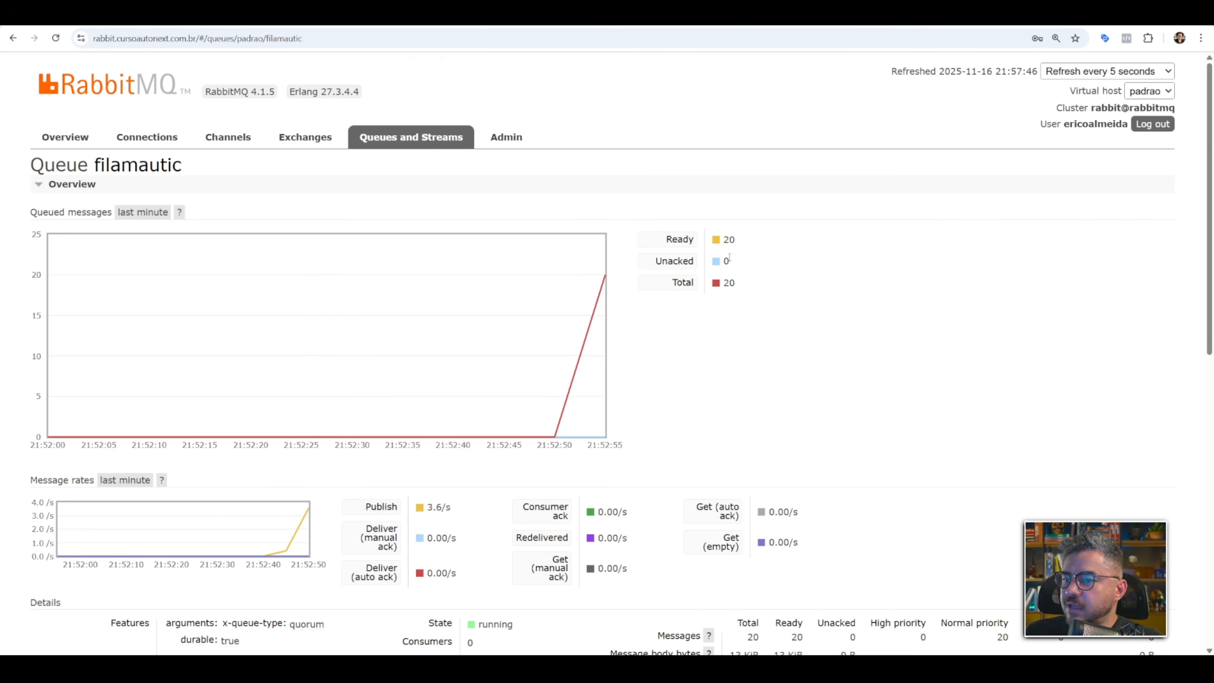
left_click(395, 140)
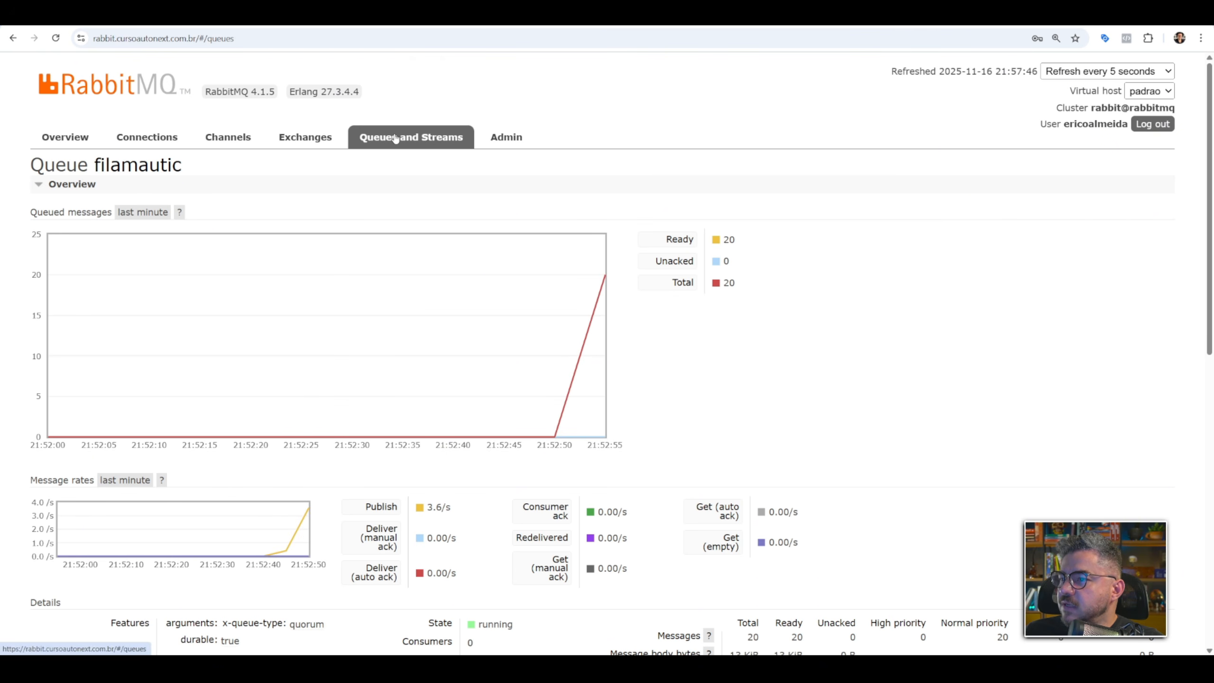
left_click(126, 356)
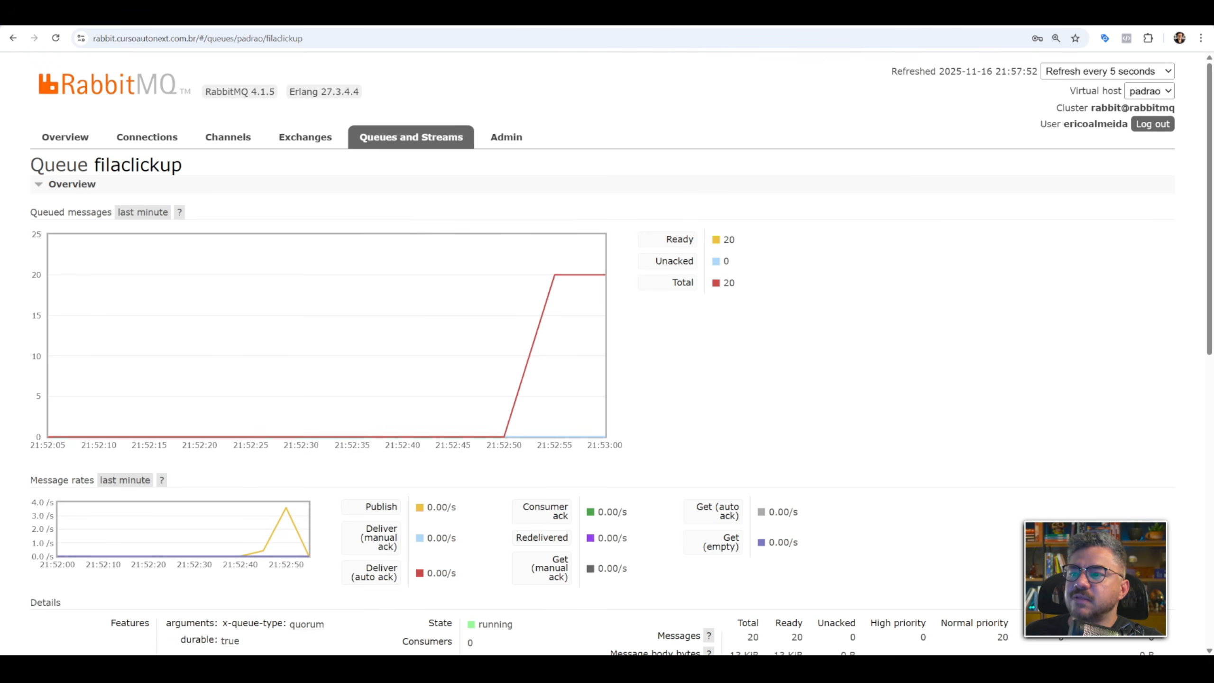
Return to My workflow 16 in n8n and clear its previous execution data.
left_click(690, 15)
left_click(601, 211)
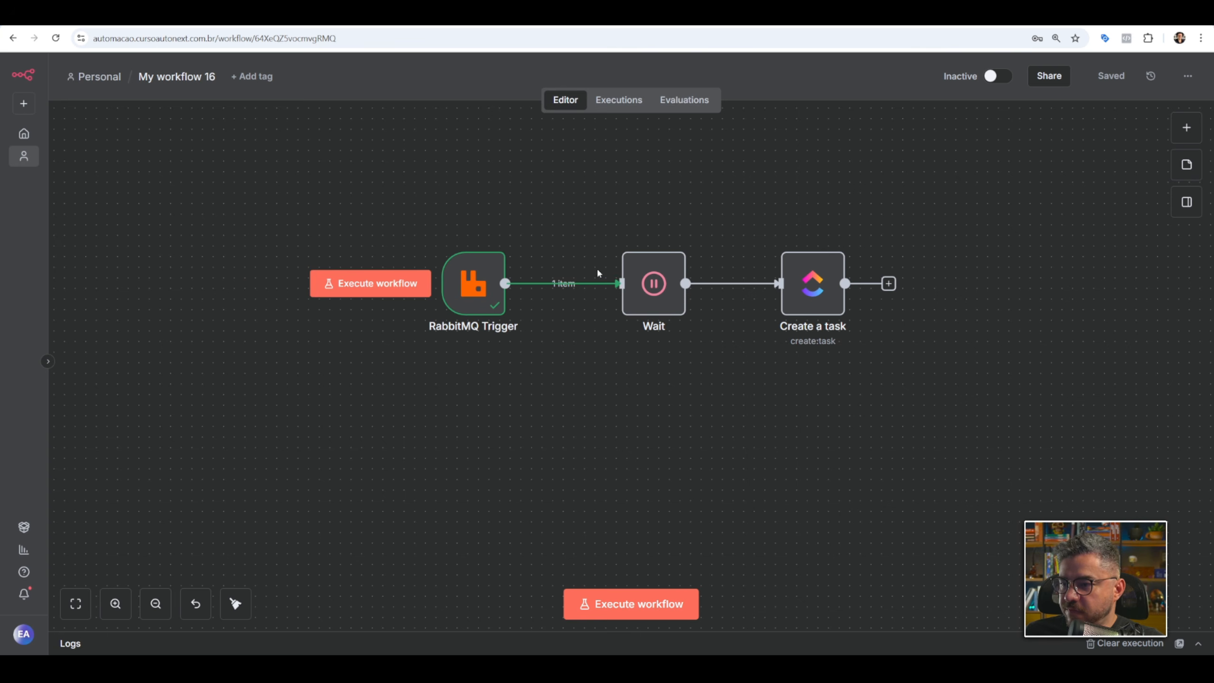
left_click(1126, 644)
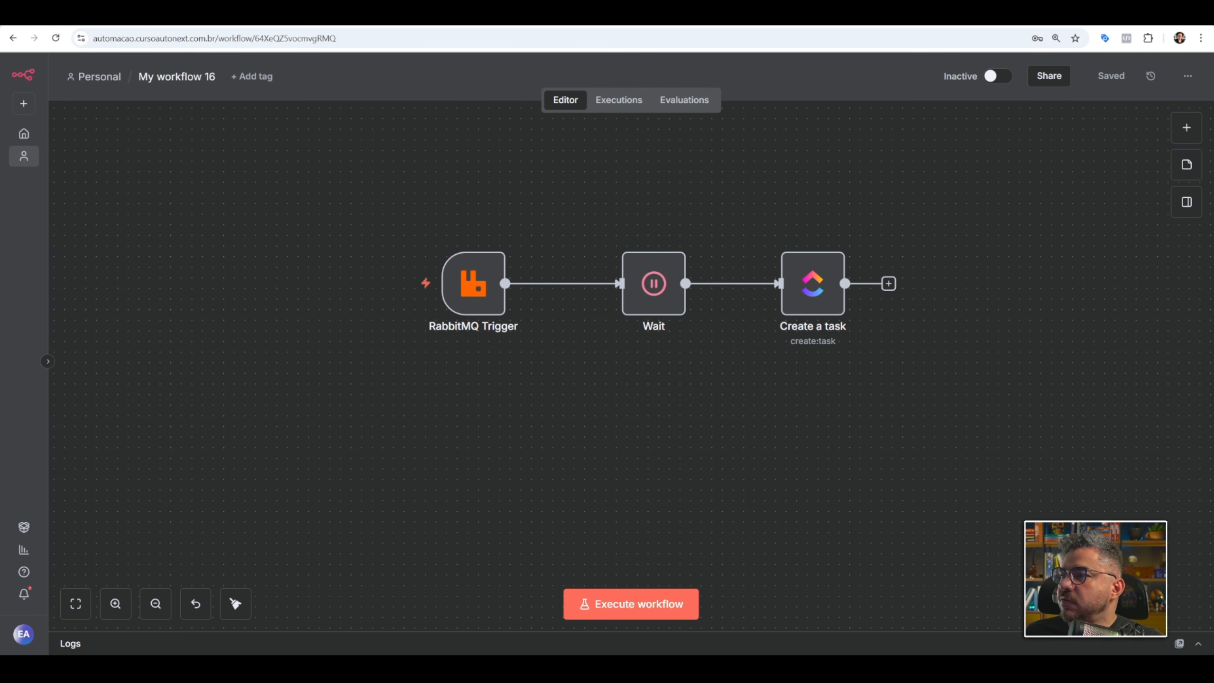
Check the Funil board in ClickUp and the filaclickup queue's message chart in RabbitMQ.
key("ctrl+Tab")
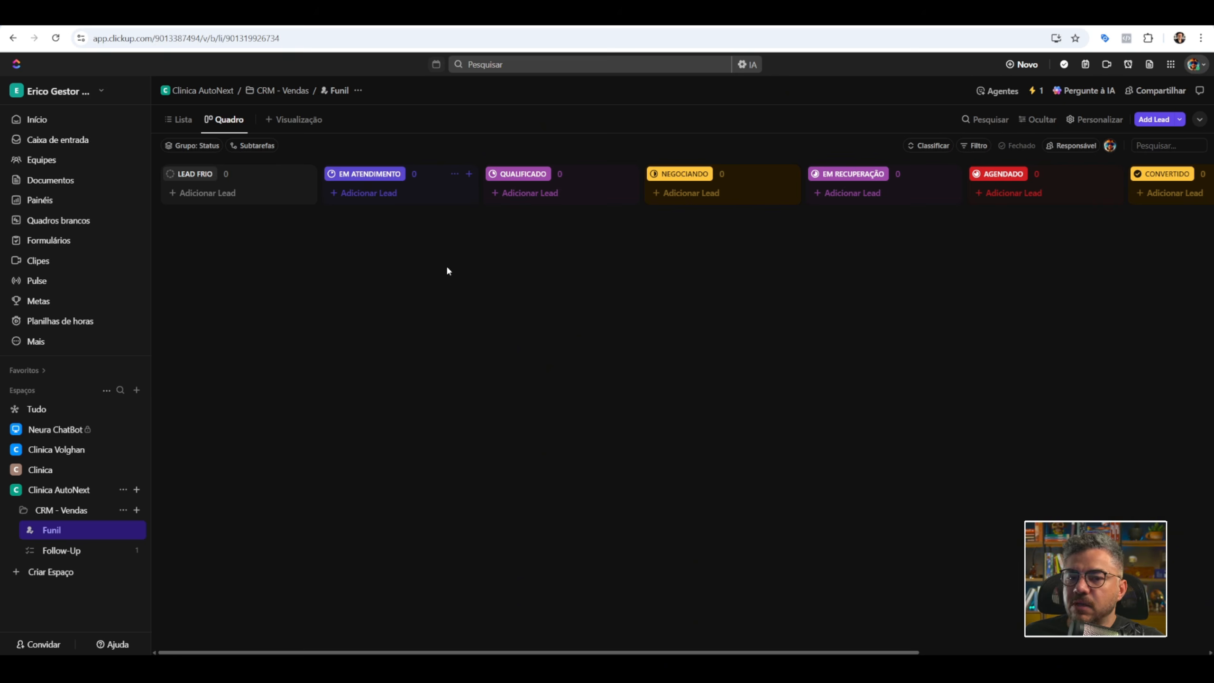
left_click(912, 18)
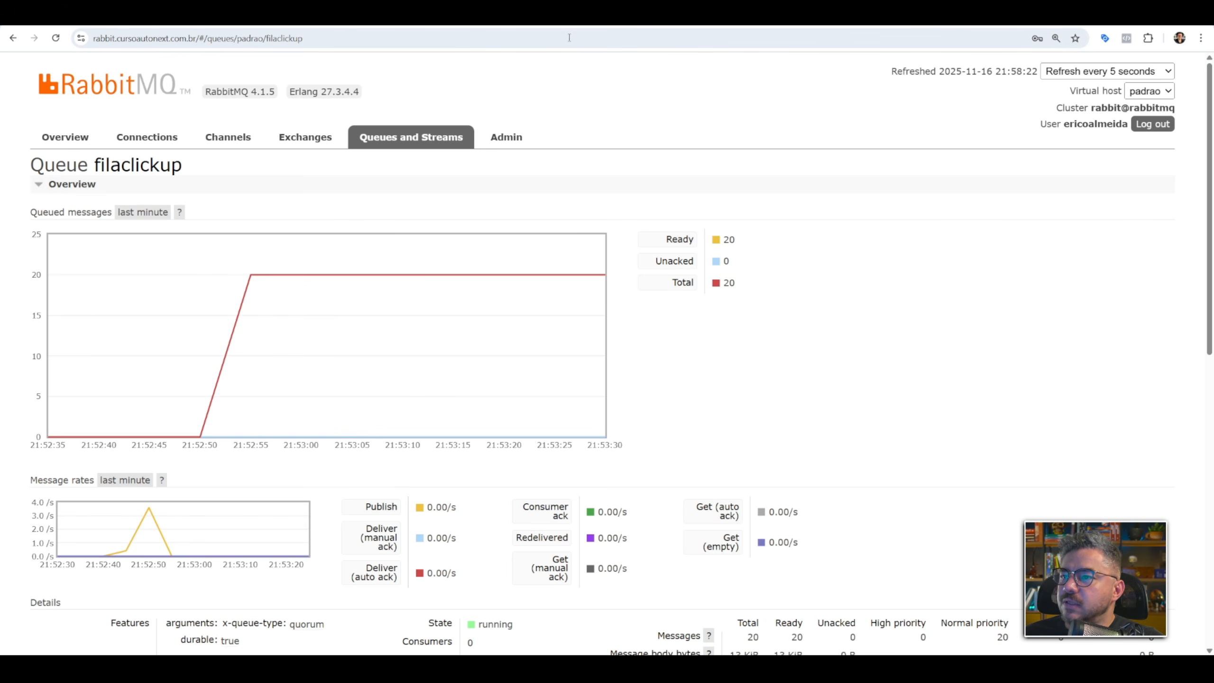
Switch to My workflow 16 in n8n, execute it manually and check the run in its execution list.
left_click(545, 18)
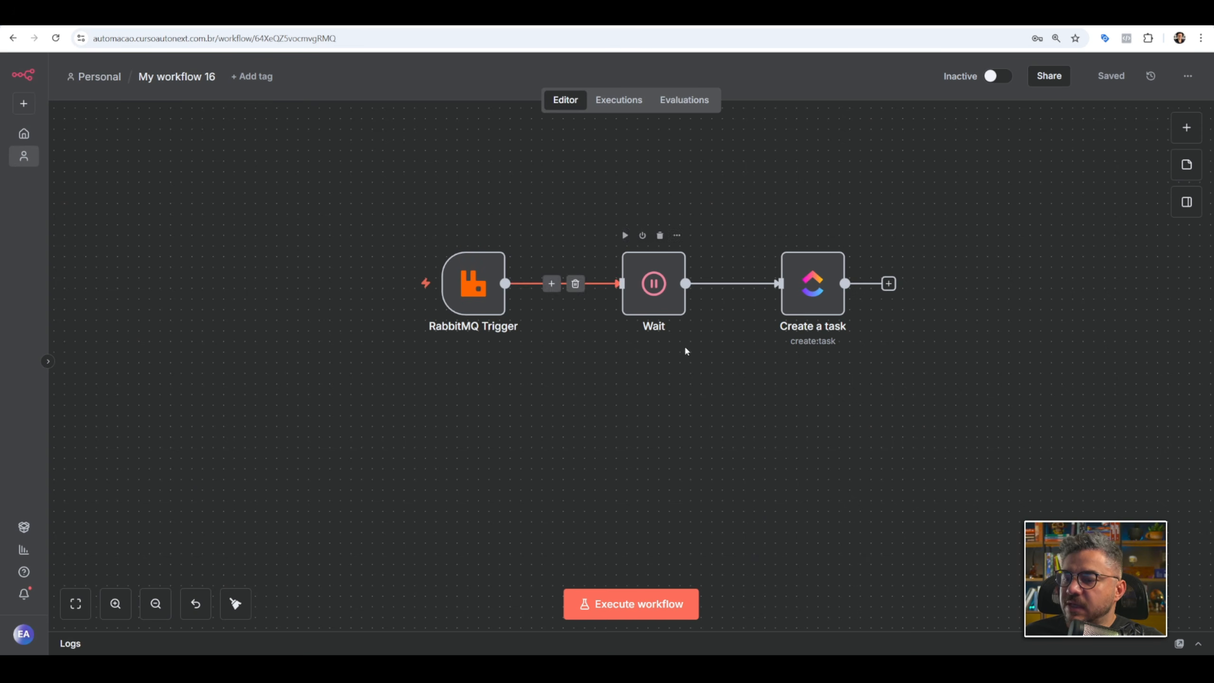
left_click(639, 602)
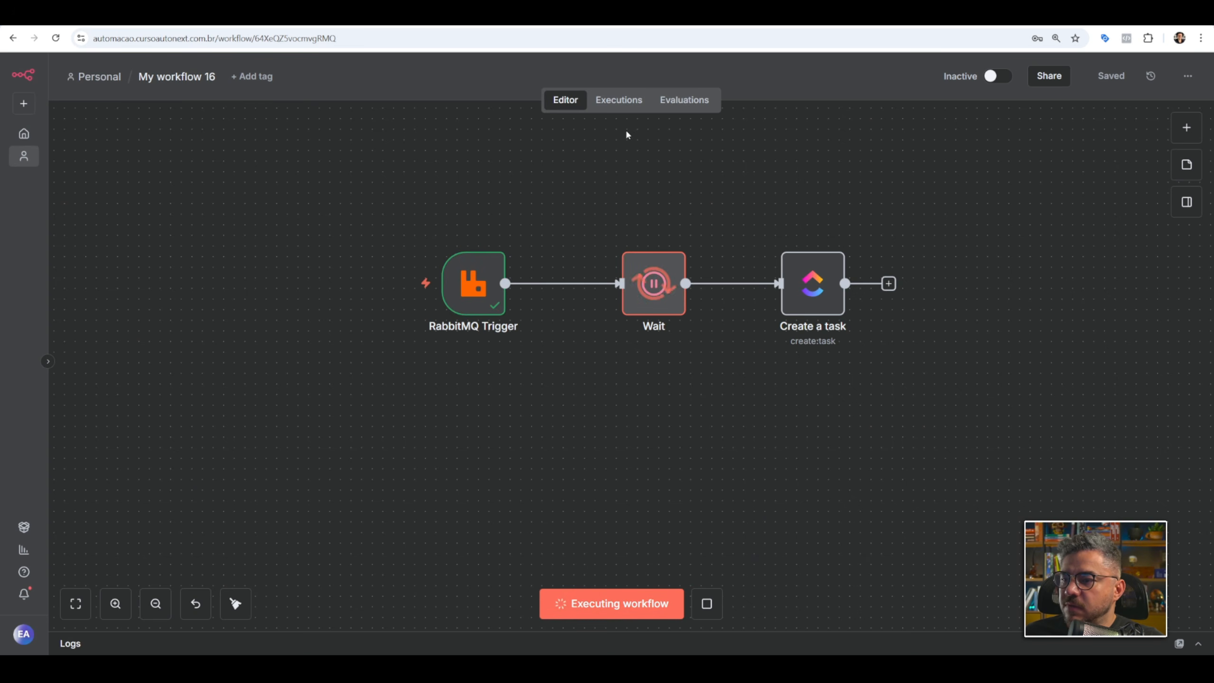
left_click(624, 103)
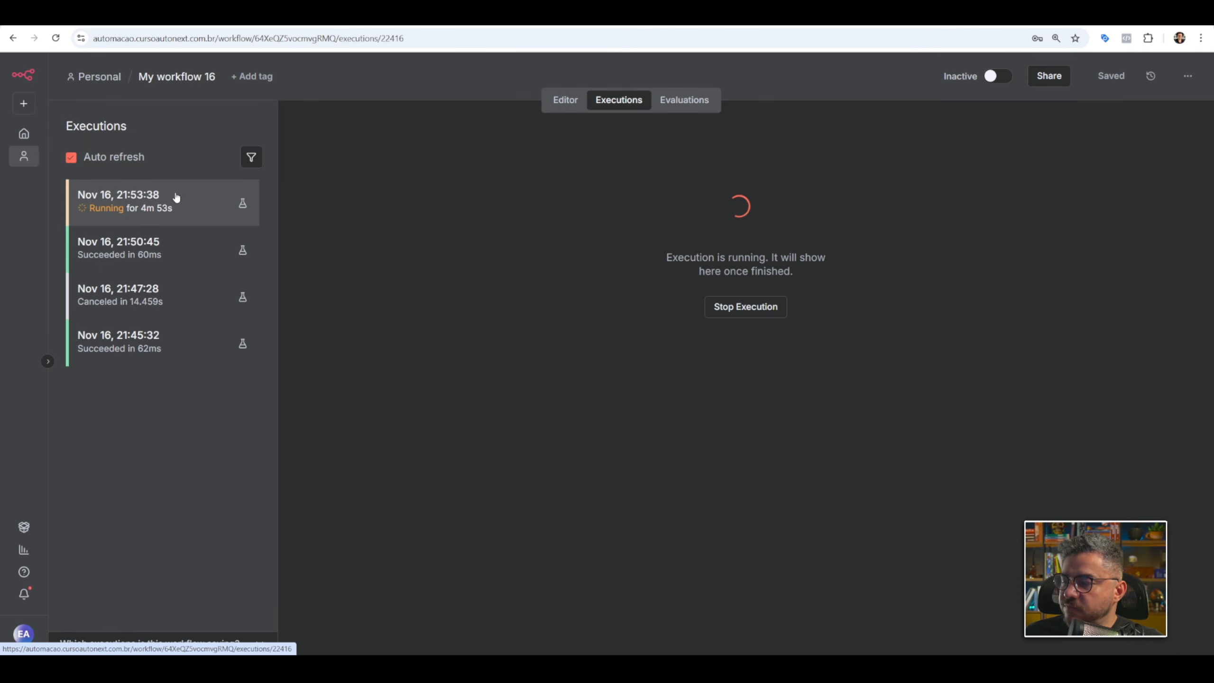
left_click(565, 98)
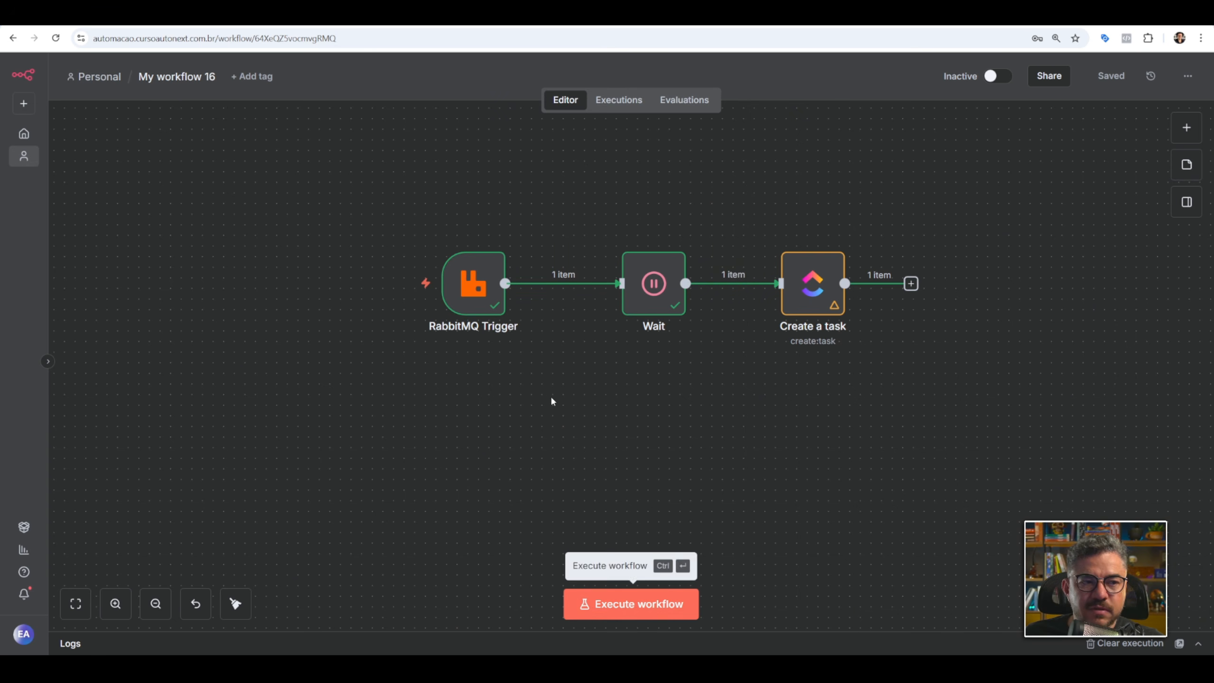
Inspect the settings of the RabbitMQ Trigger and Create a task nodes.
double_click(473, 287)
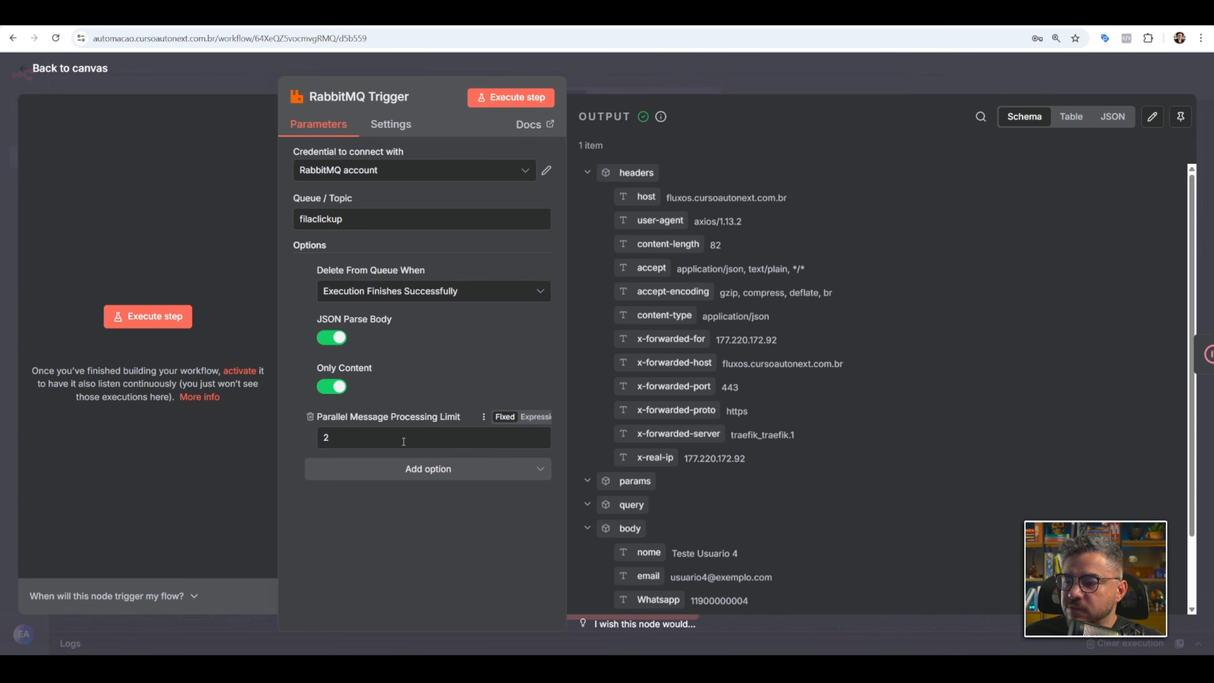
left_click(734, 72)
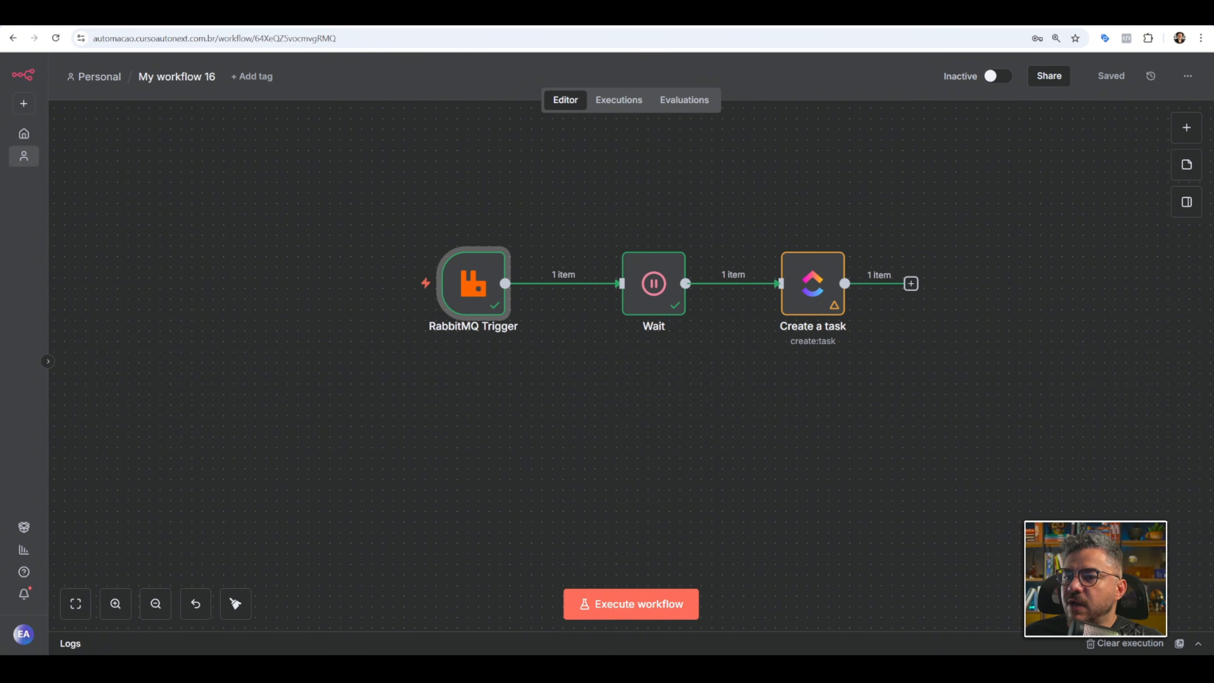
double_click(815, 310)
left_click(924, 72)
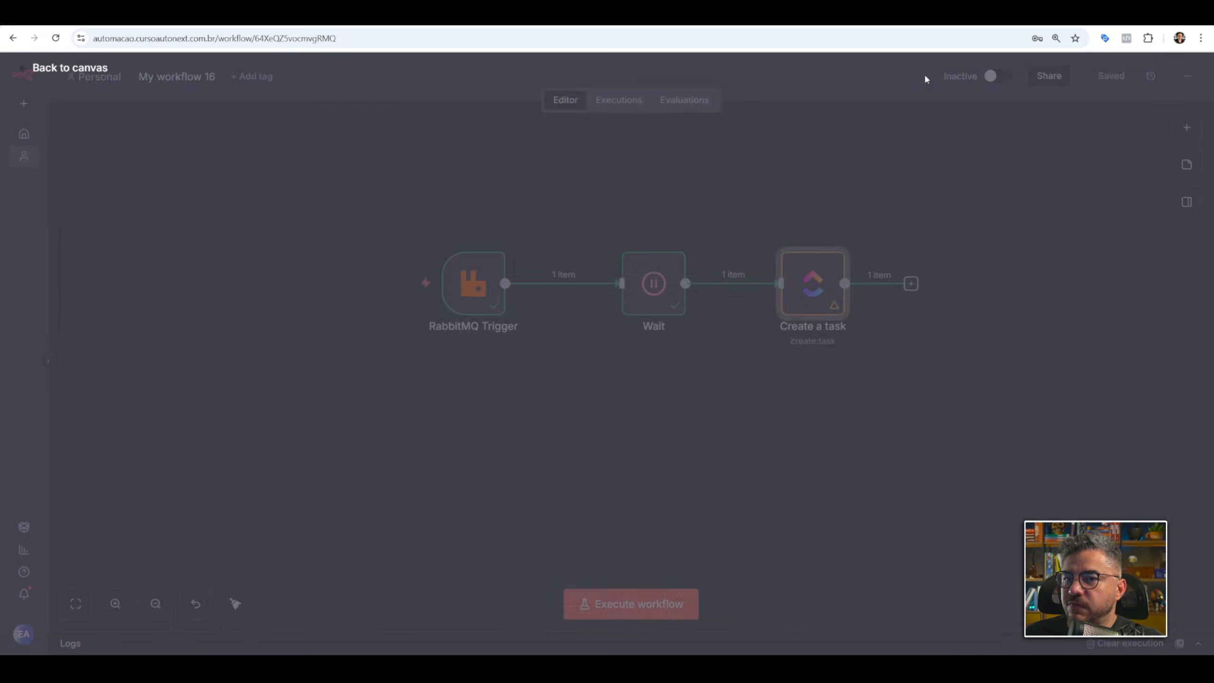
Check the Funil board in ClickUp for the created task and the filaclickup queue's ready messages in RabbitMQ.
left_click(416, 14)
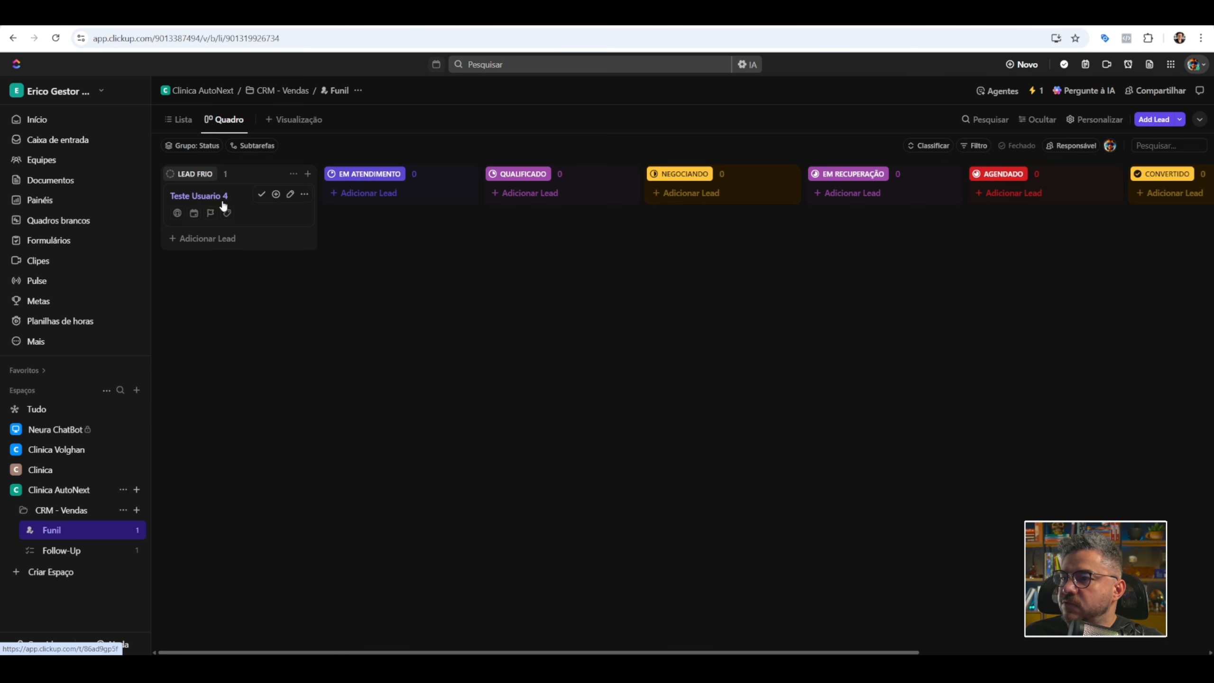
left_click(530, 15)
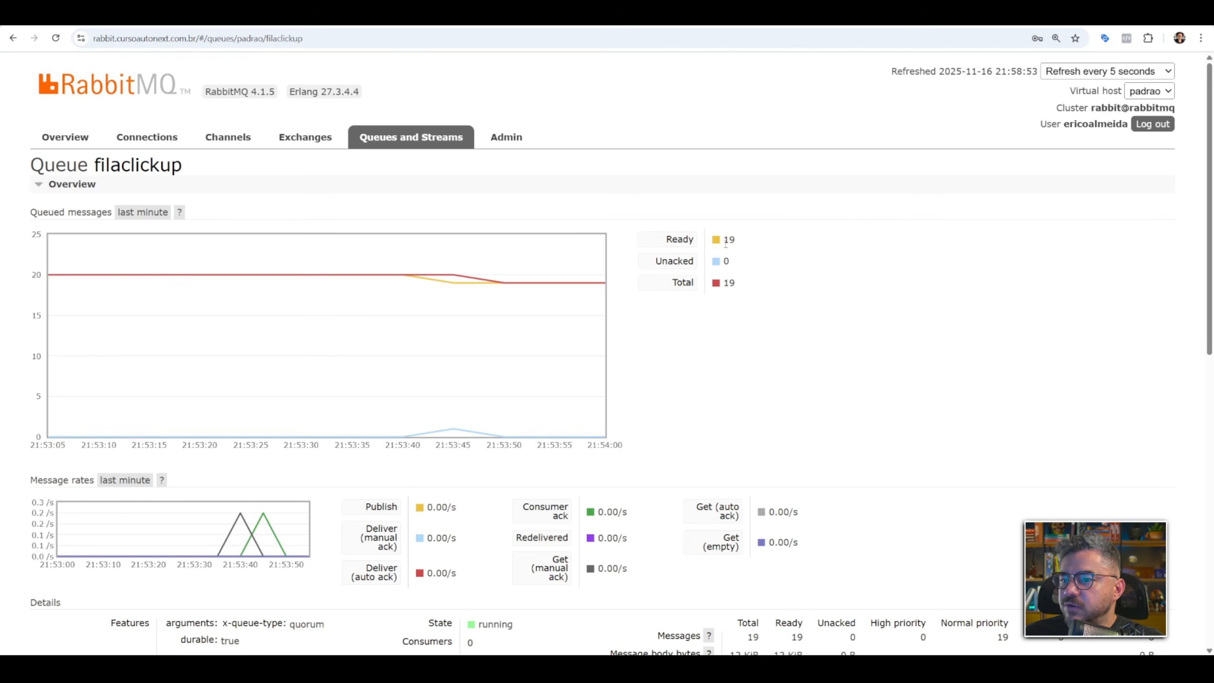
left_click_drag(723, 245, 739, 245)
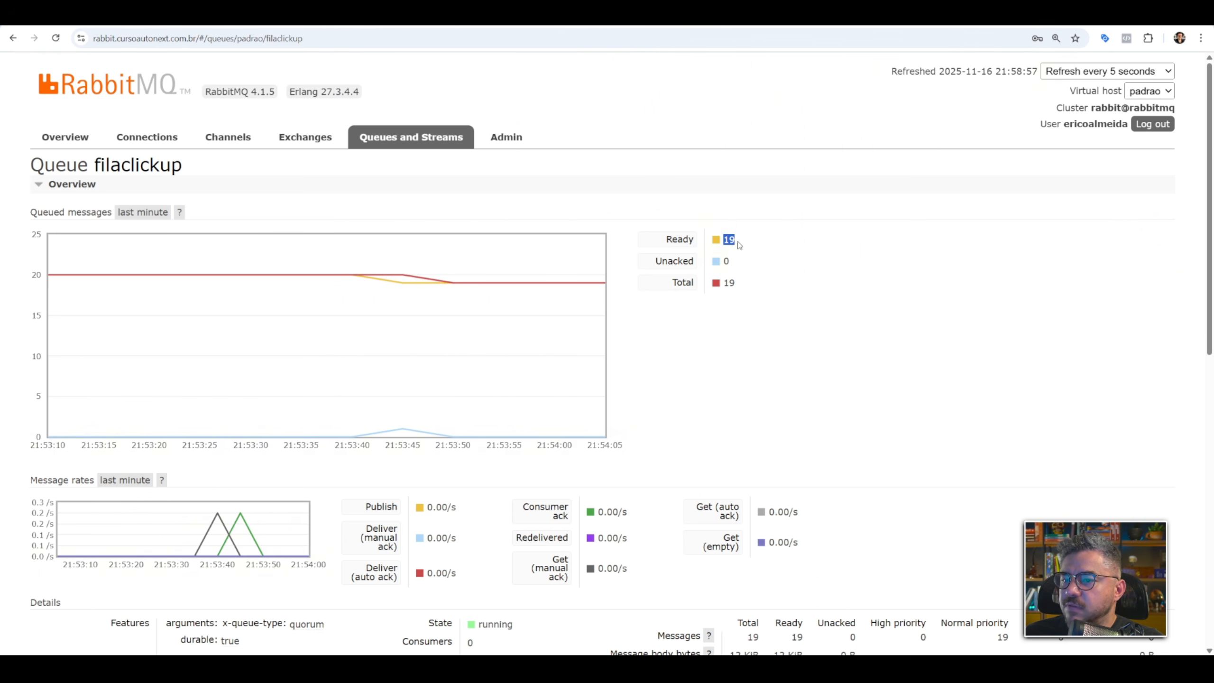
left_click(746, 246)
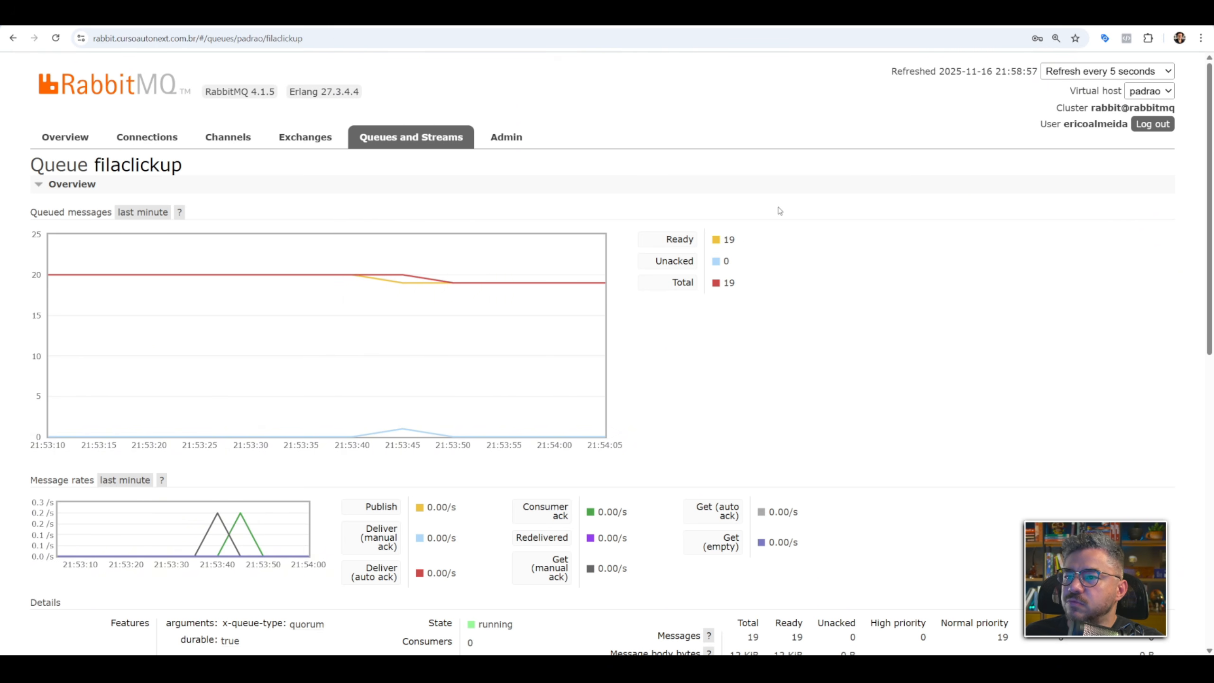
Review the executions of My workflow 16 in n8n and activate the workflow, dismissing the error notifications suggestion.
left_click(572, 17)
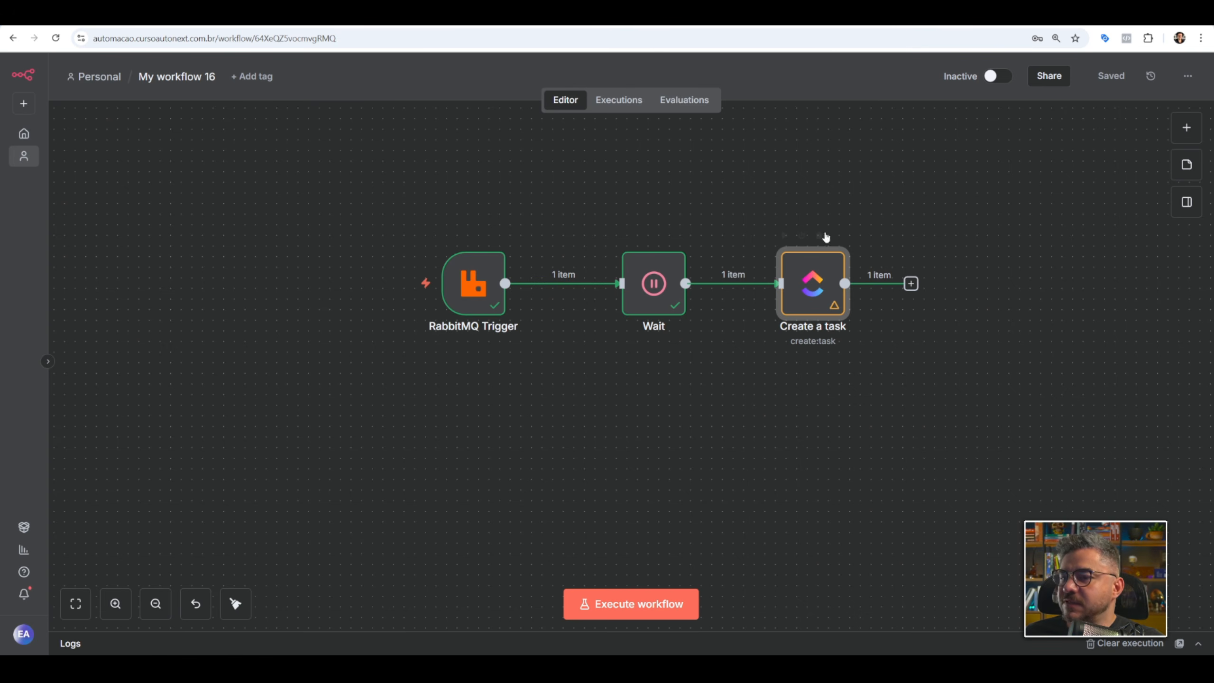
left_click(626, 102)
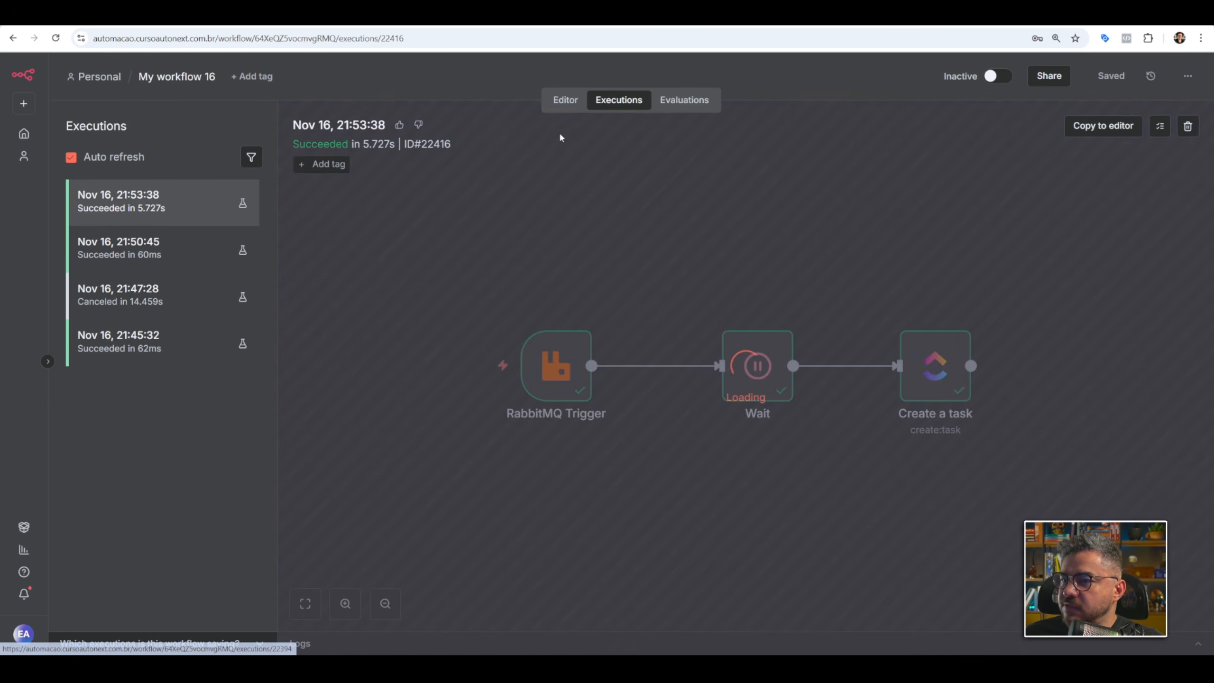
left_click(566, 100)
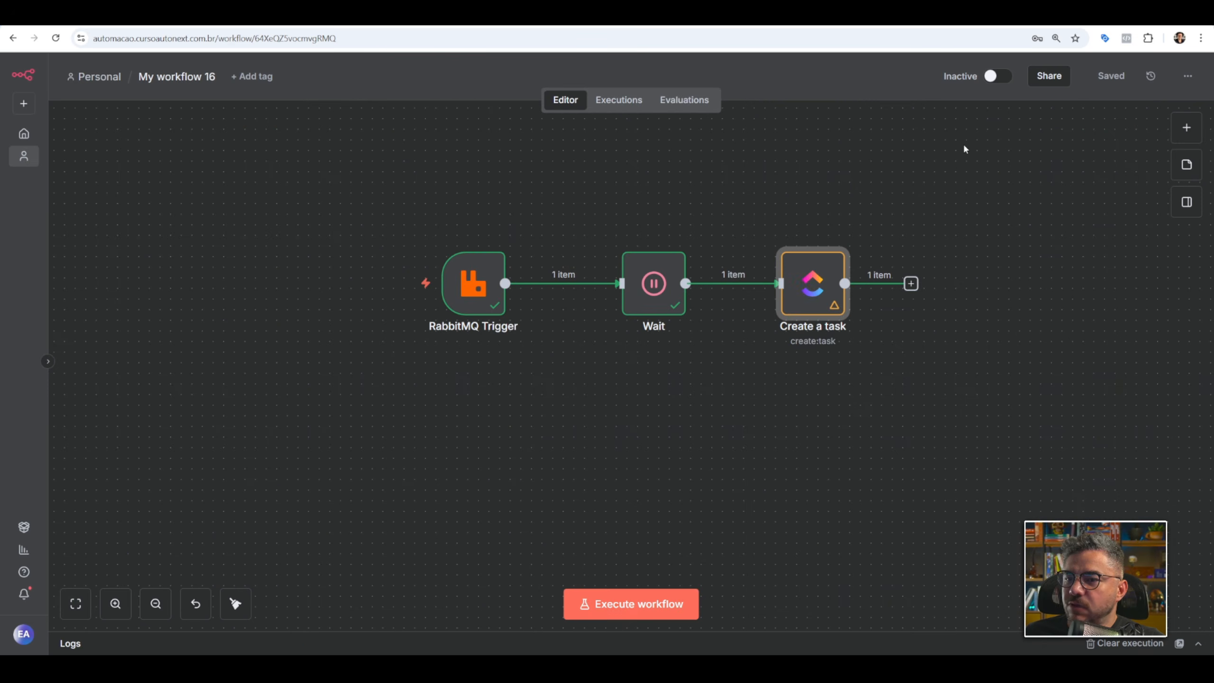
left_click(993, 83)
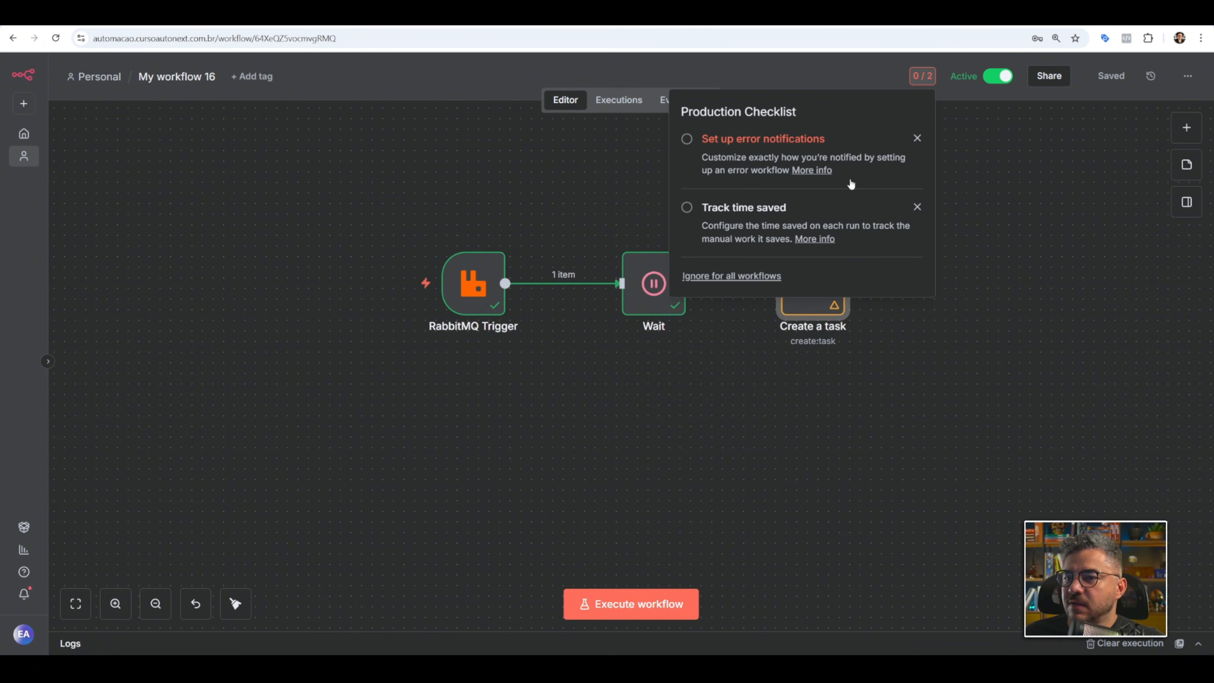
left_click(918, 139)
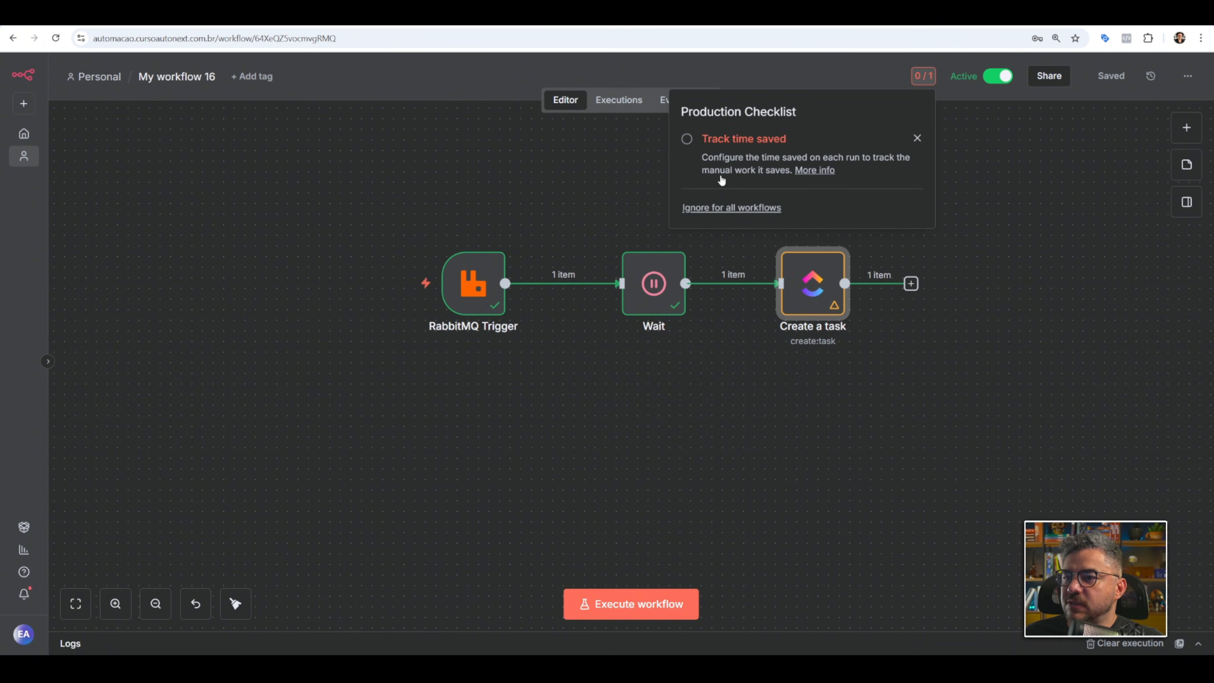
Check the production executions of My workflow 16 and the filaclickup queue's remaining messages in RabbitMQ.
left_click(618, 99)
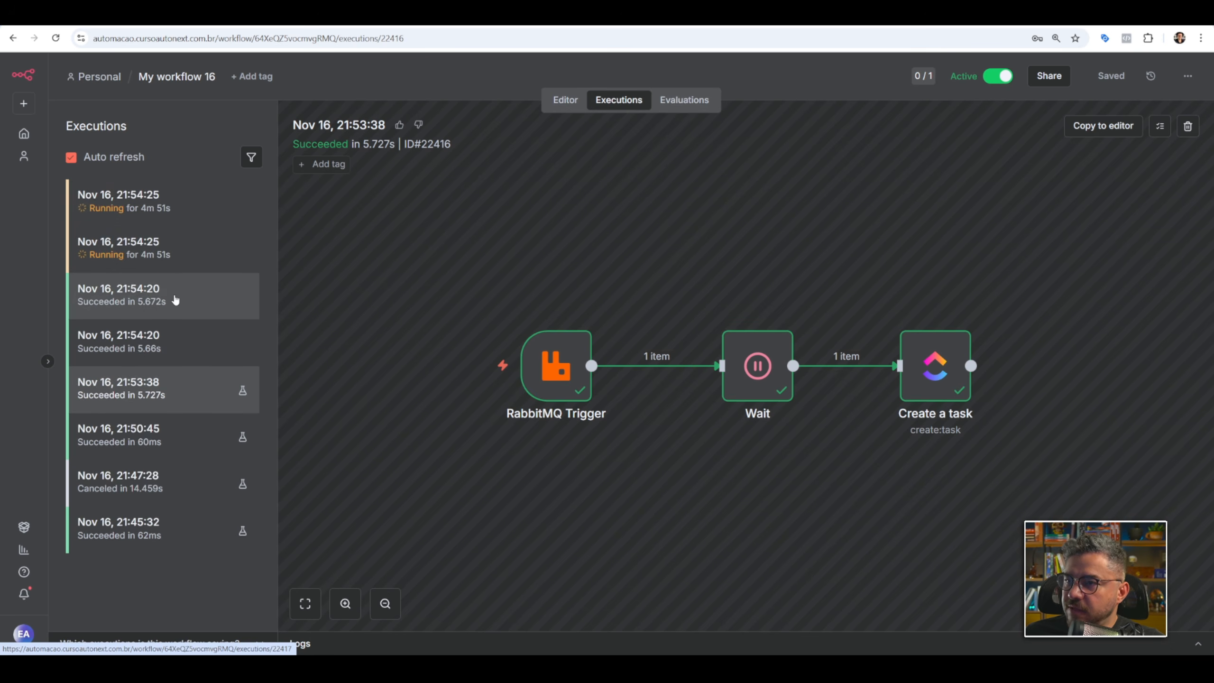
left_click(889, 25)
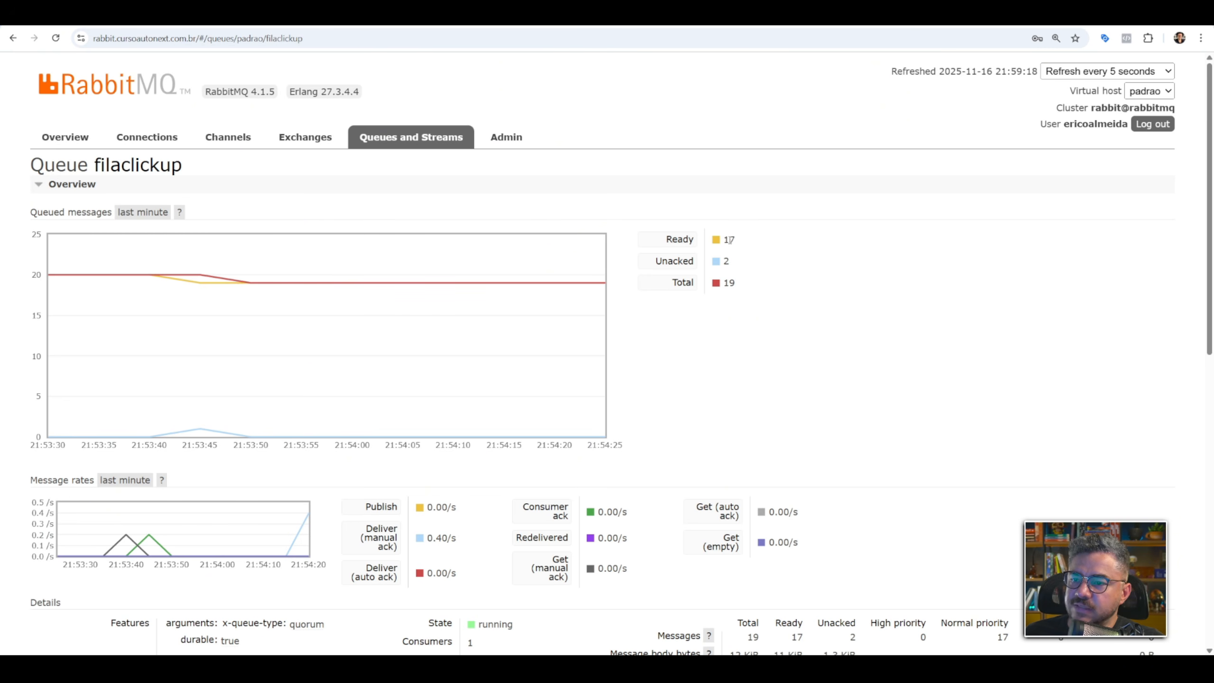
left_click(753, 254)
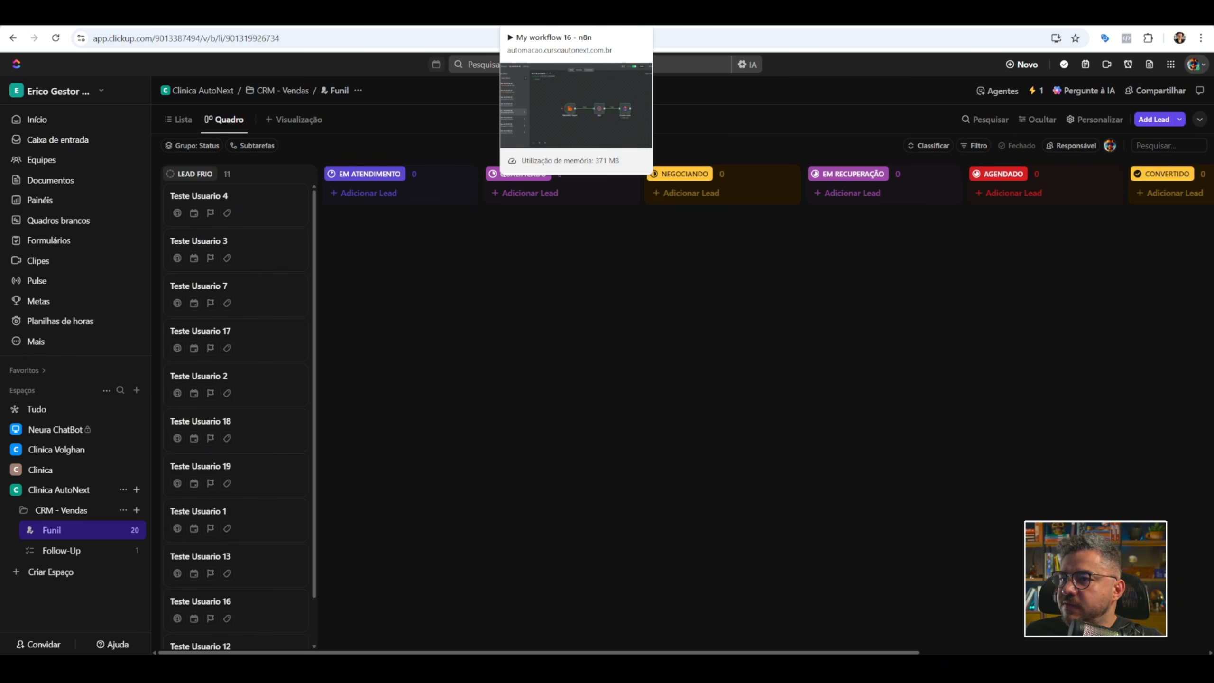
Switch to My workflow 17 in n8n and move the Wait and Create a contact nodes closer to the RabbitMQ Trigger.
left_click(571, 16)
left_click(645, 16)
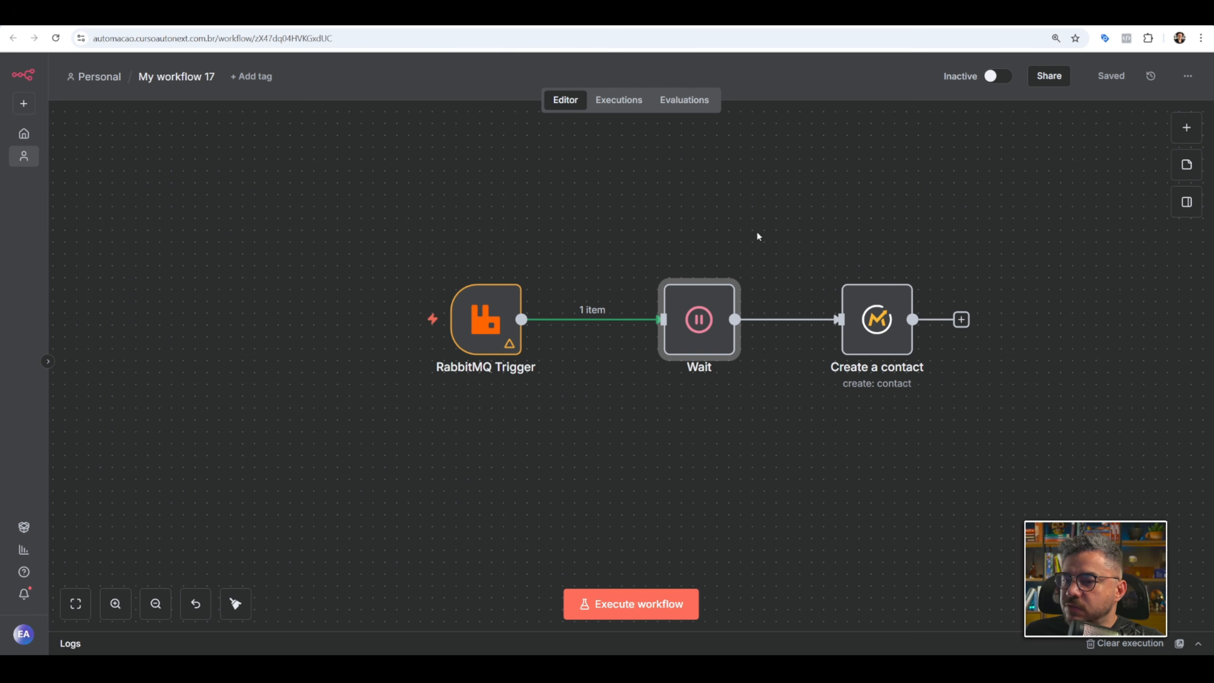
left_click_drag(701, 338, 676, 337)
left_click_drag(867, 321, 832, 322)
left_click(1111, 75)
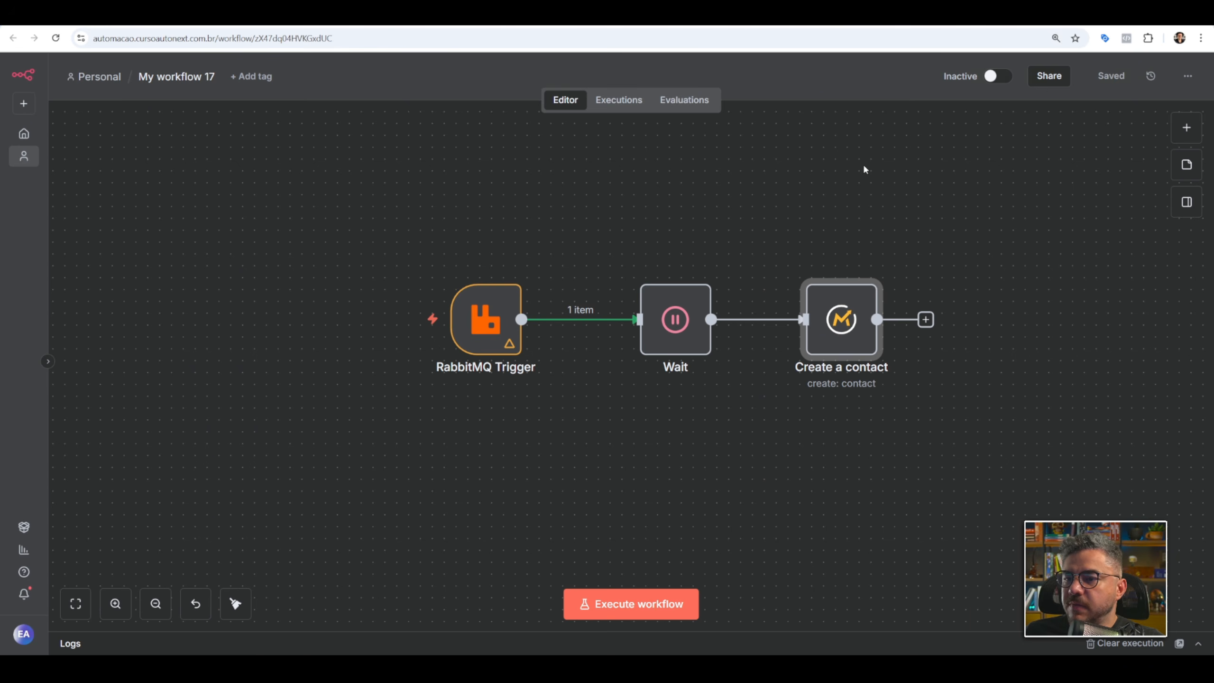
left_click_drag(662, 335, 650, 334)
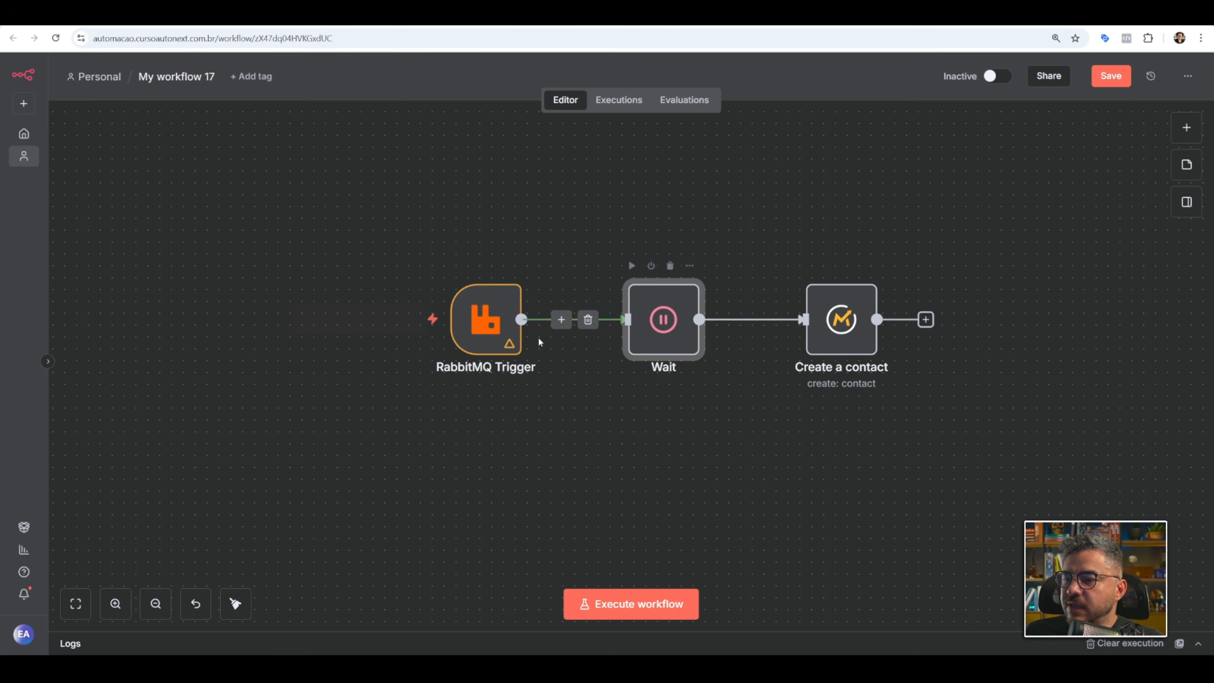
mouse_move(488, 336)
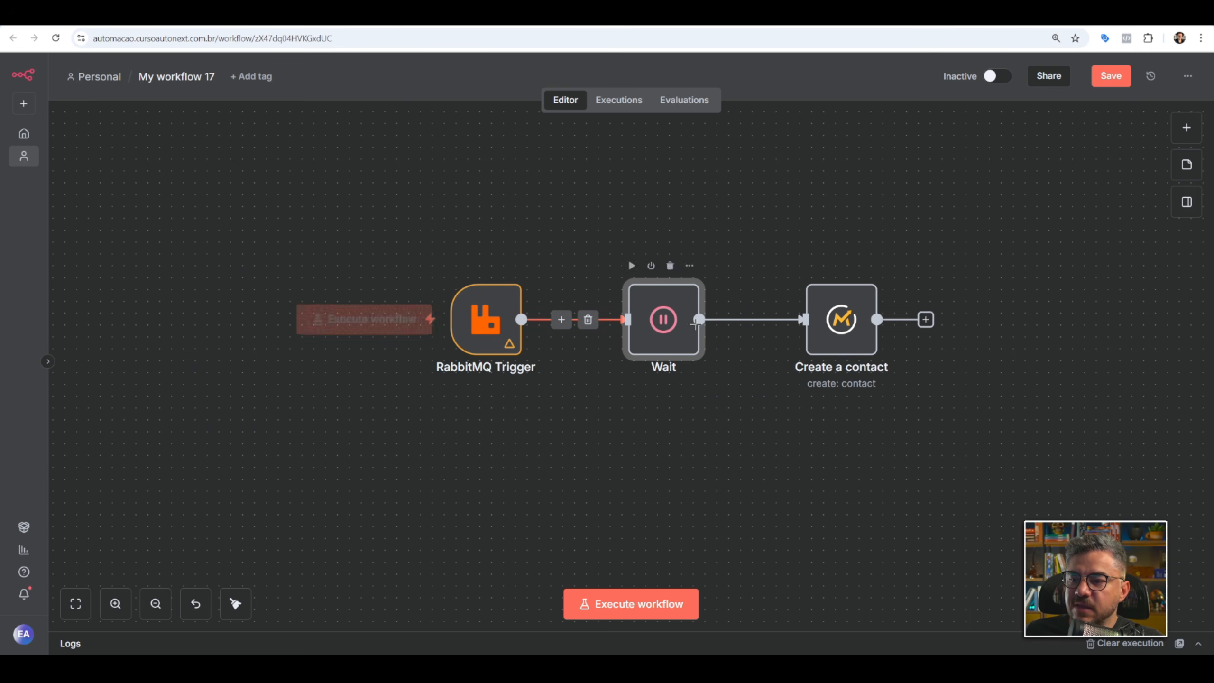
left_click(700, 319)
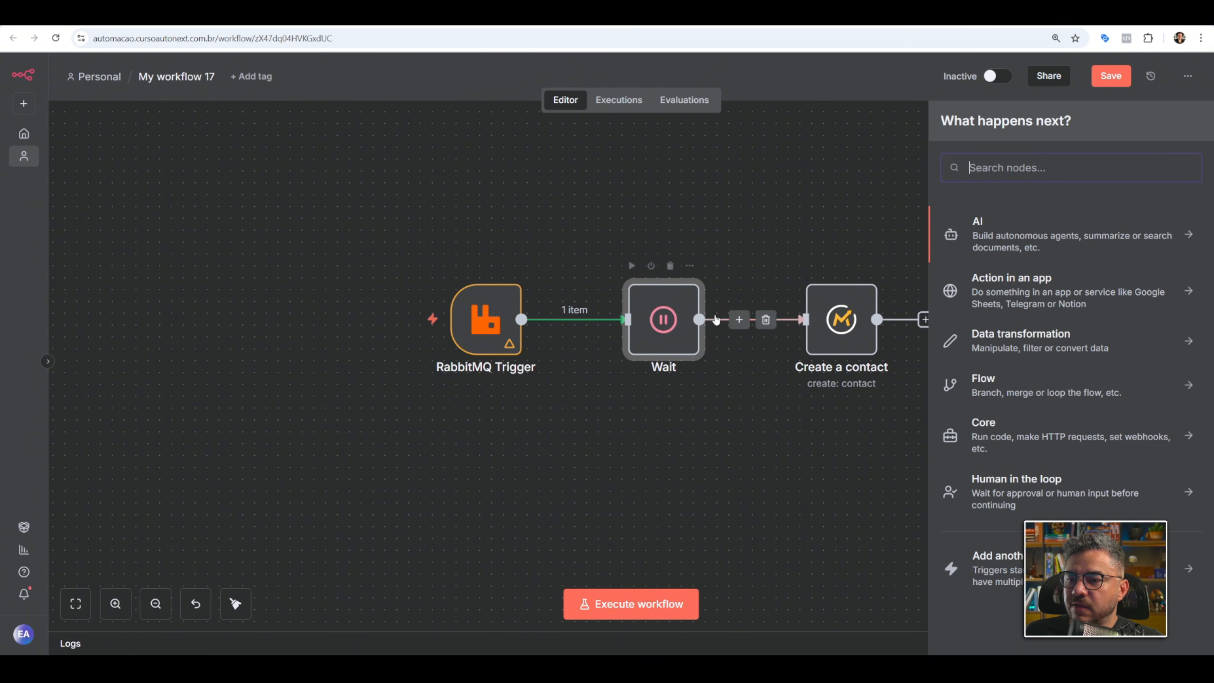
type("err")
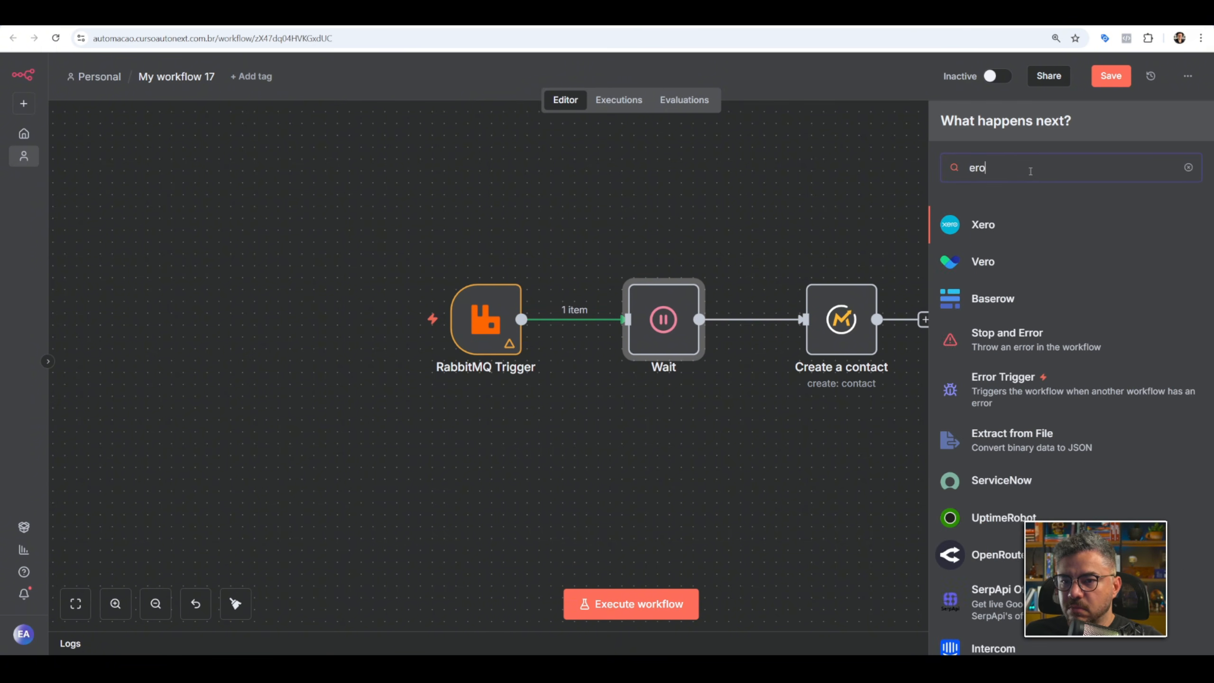
left_click(1017, 286)
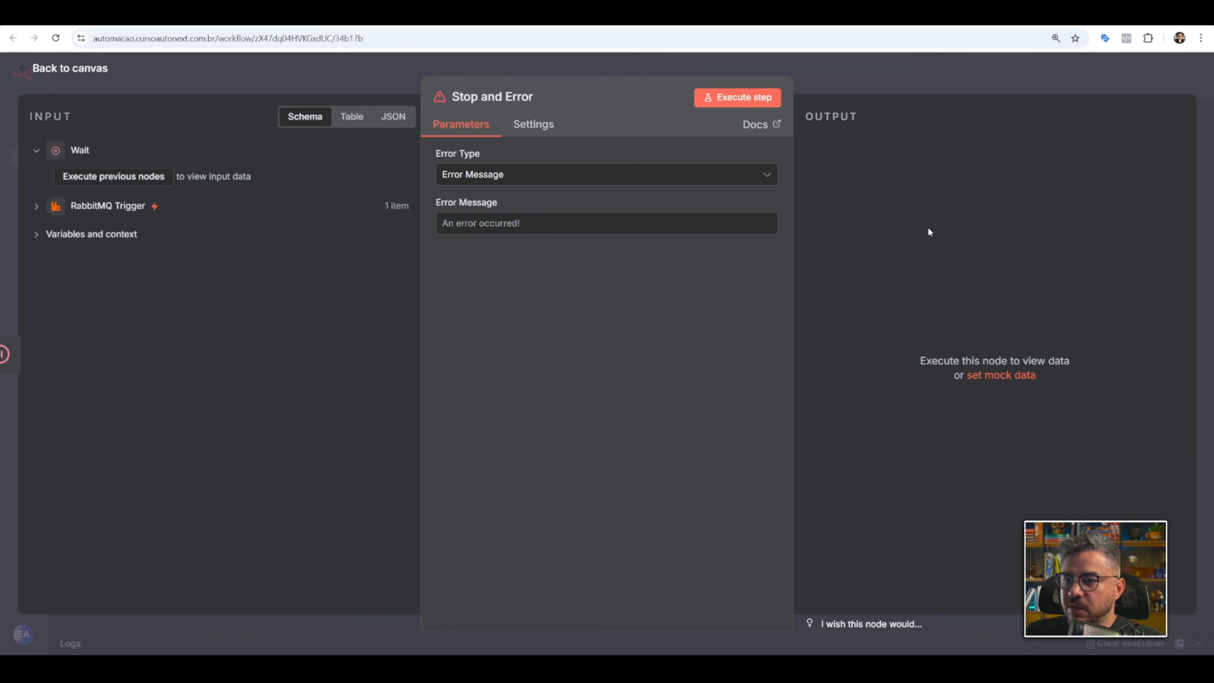
left_click(566, 225)
type("erro")
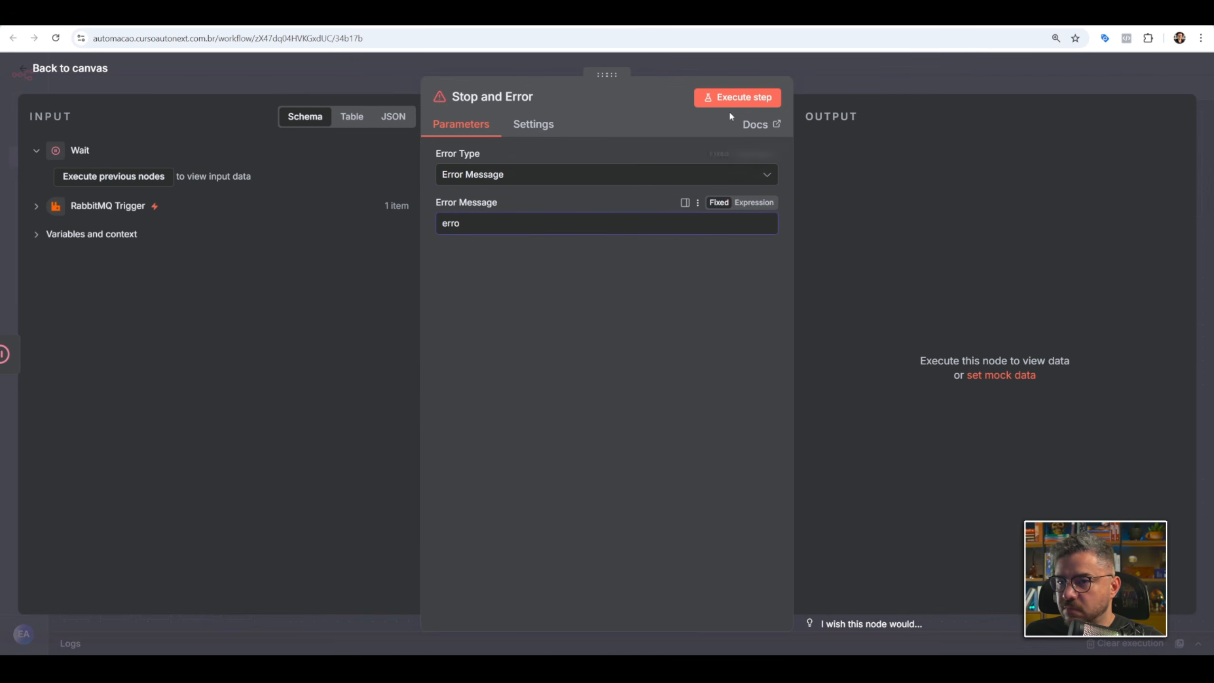
left_click(849, 86)
left_click_drag(843, 324, 915, 324)
left_click_drag(843, 445, 818, 275)
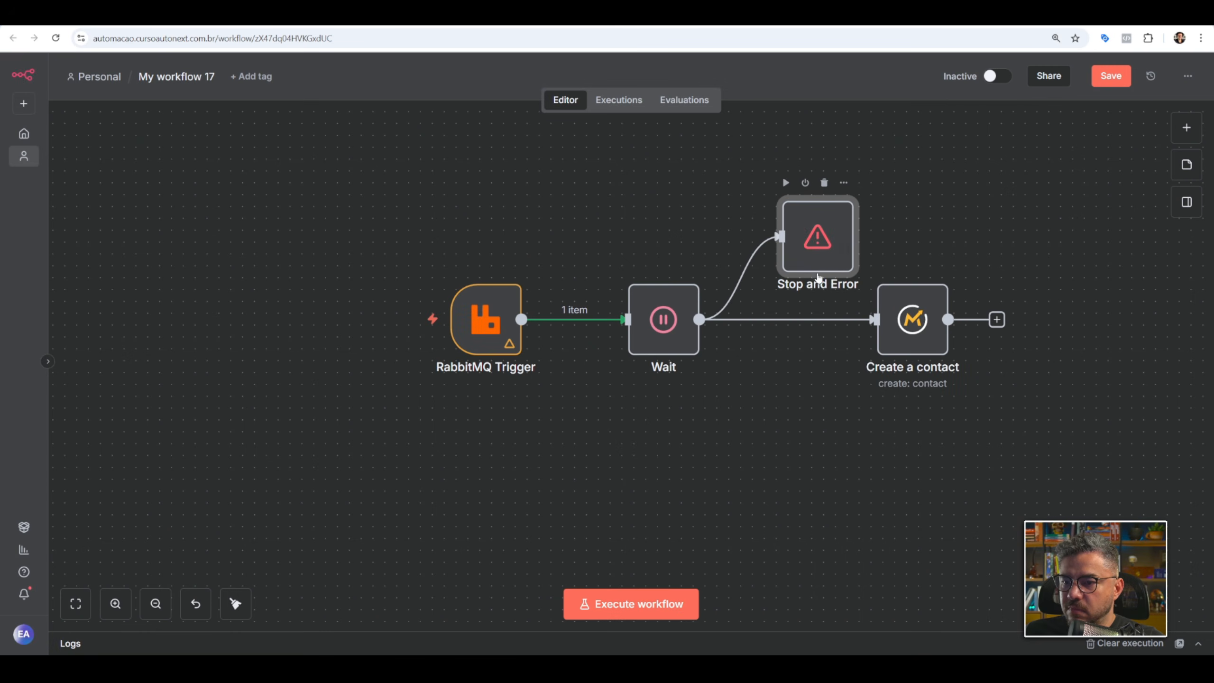
left_click(824, 183)
Insert a Stop and Error node directly after Wait with the error message "erro".
left_click(775, 320)
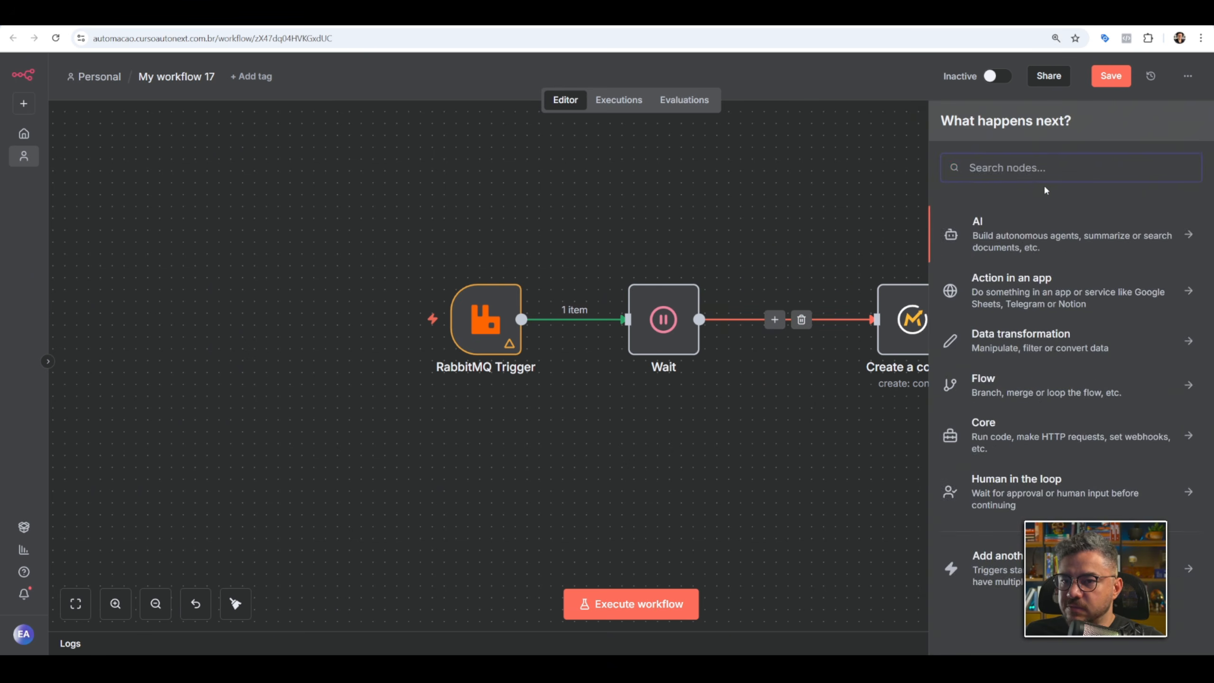
type("erro")
left_click(984, 296)
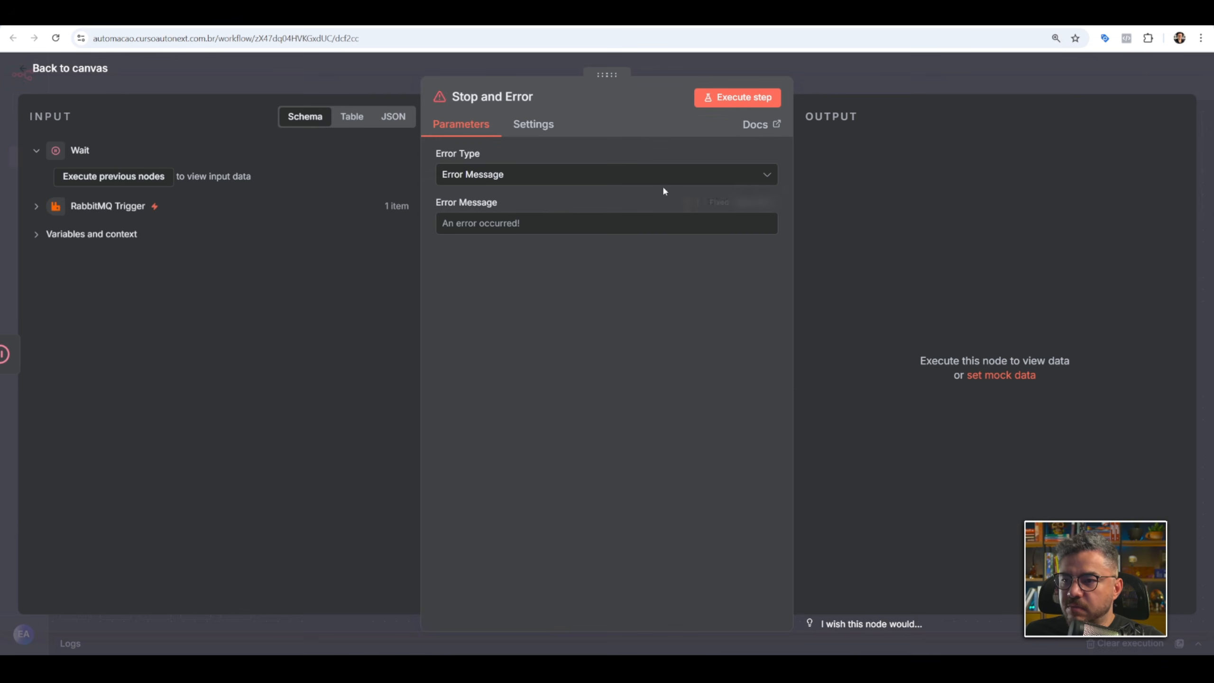
left_click(536, 221)
type("erro")
left_click(842, 82)
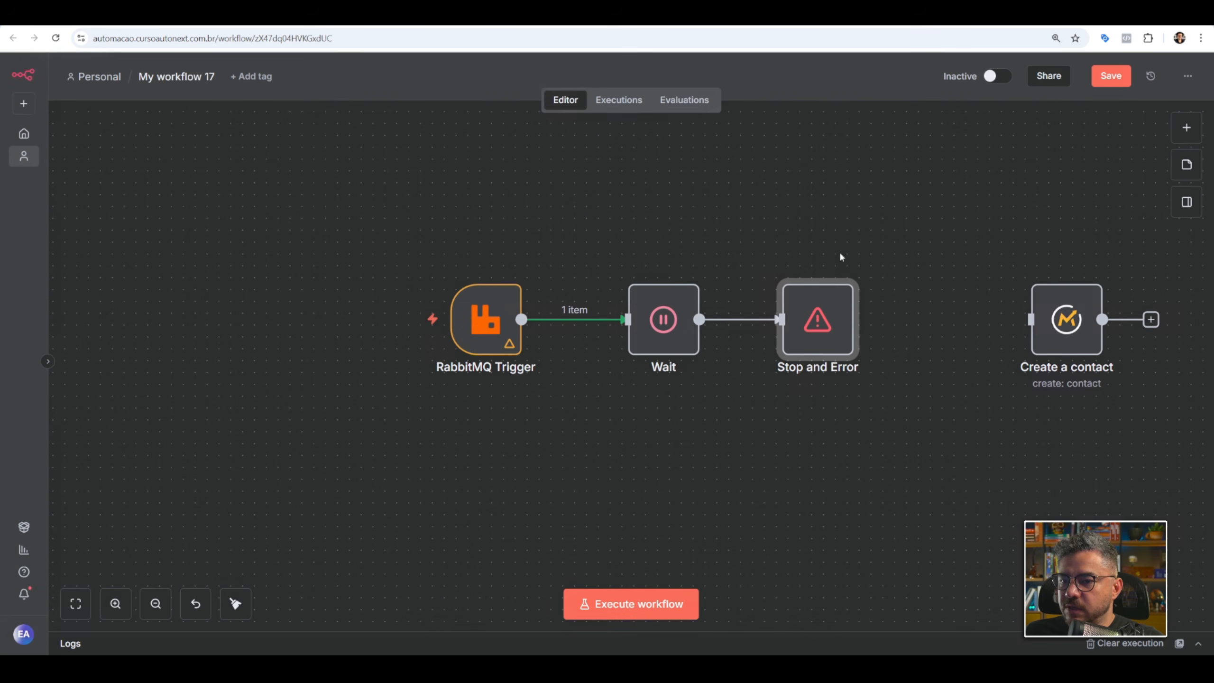
Move Create a contact aside and Stop and Error closer to Wait, save the workflow and review its past executions.
left_click_drag(1078, 326, 983, 268)
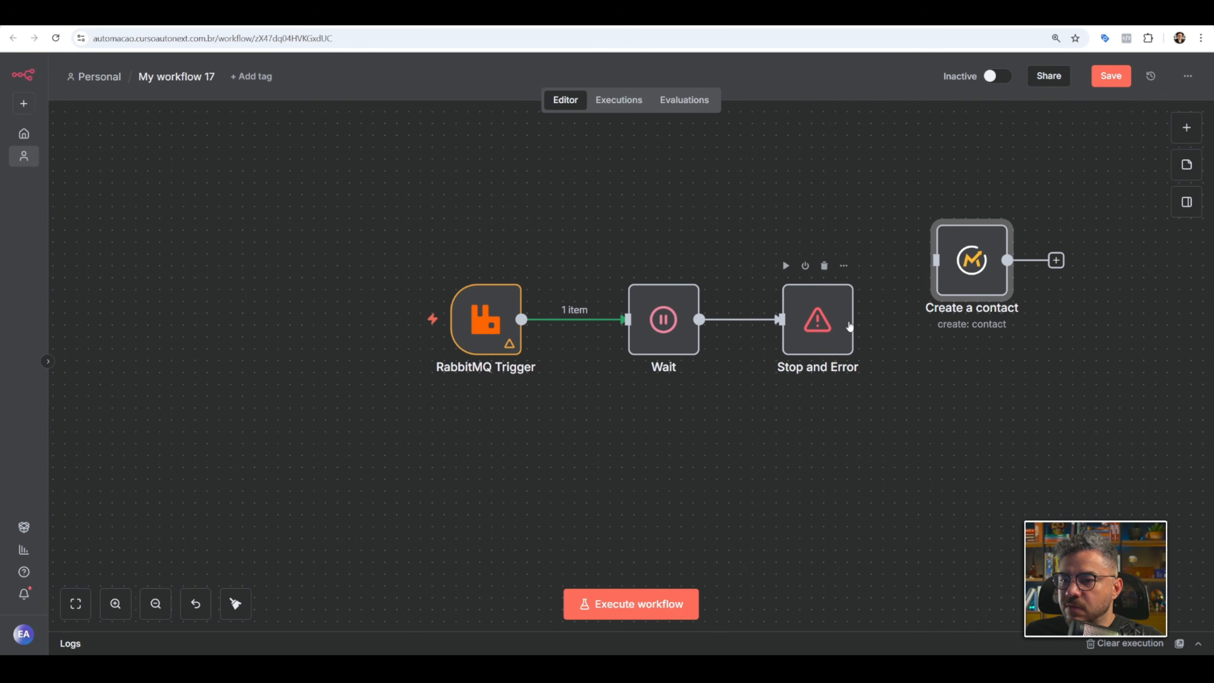
left_click_drag(849, 327, 825, 325)
key("ctrl+s")
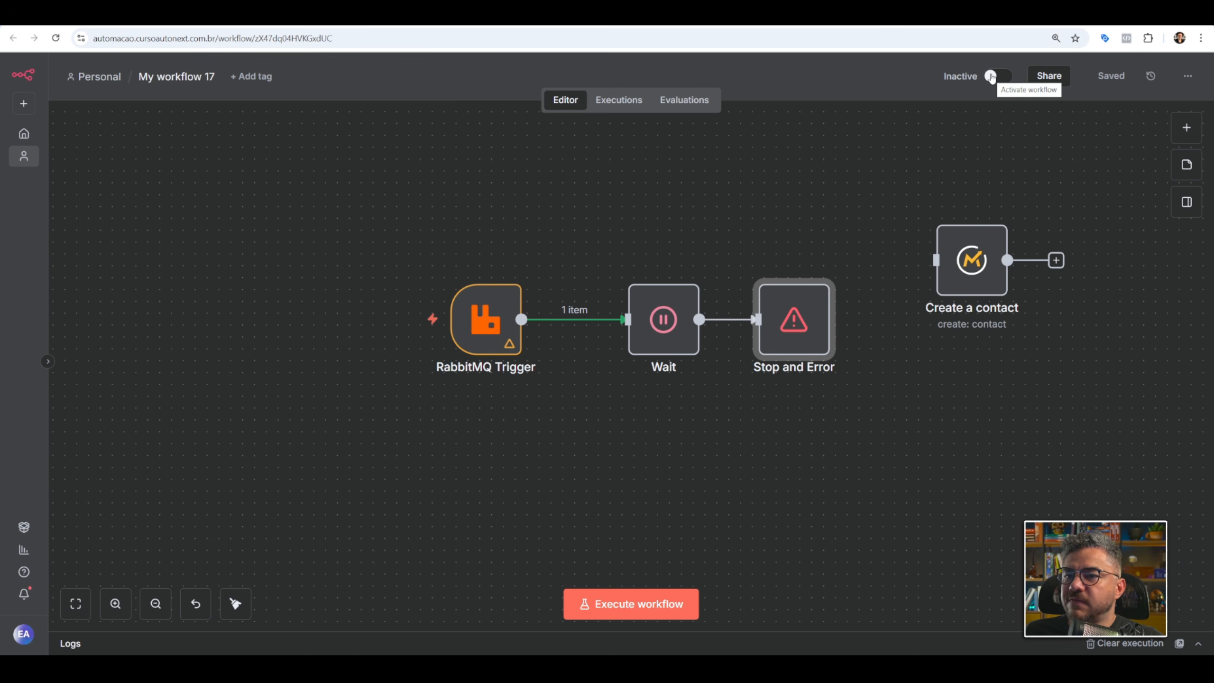
left_click(629, 108)
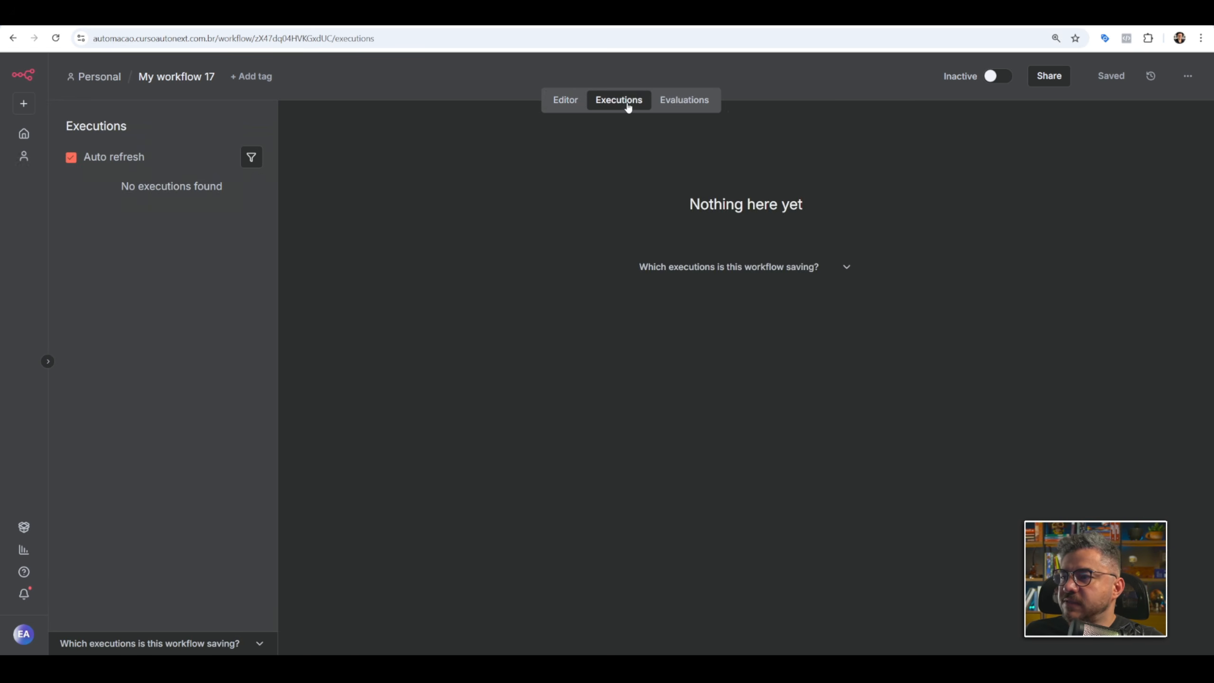
left_click(566, 101)
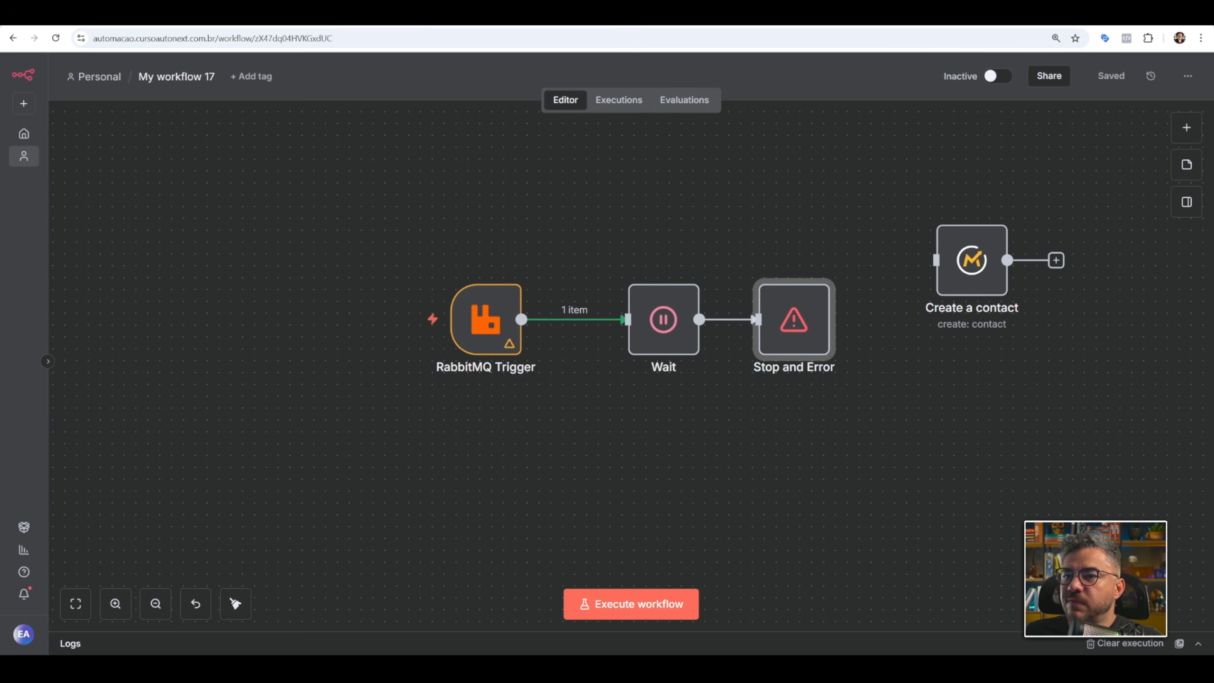
Switch to RabbitMQ and open the filamautic queue's details to check its queued messages.
left_click(335, 18)
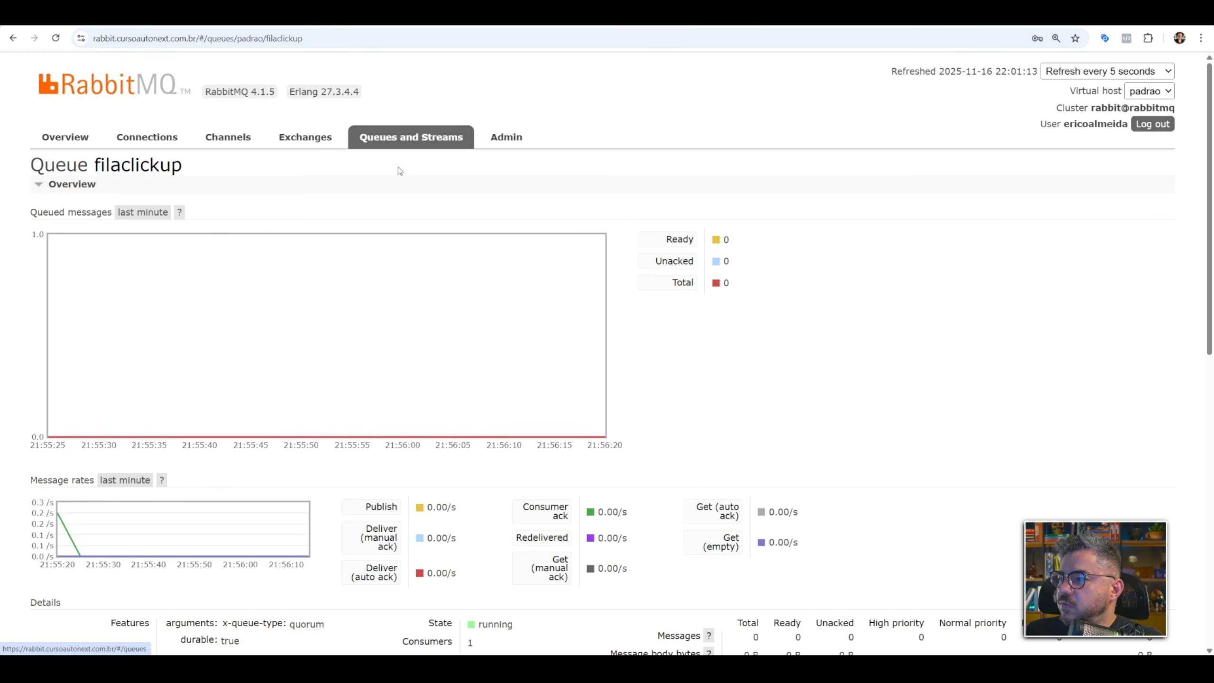
left_click(418, 143)
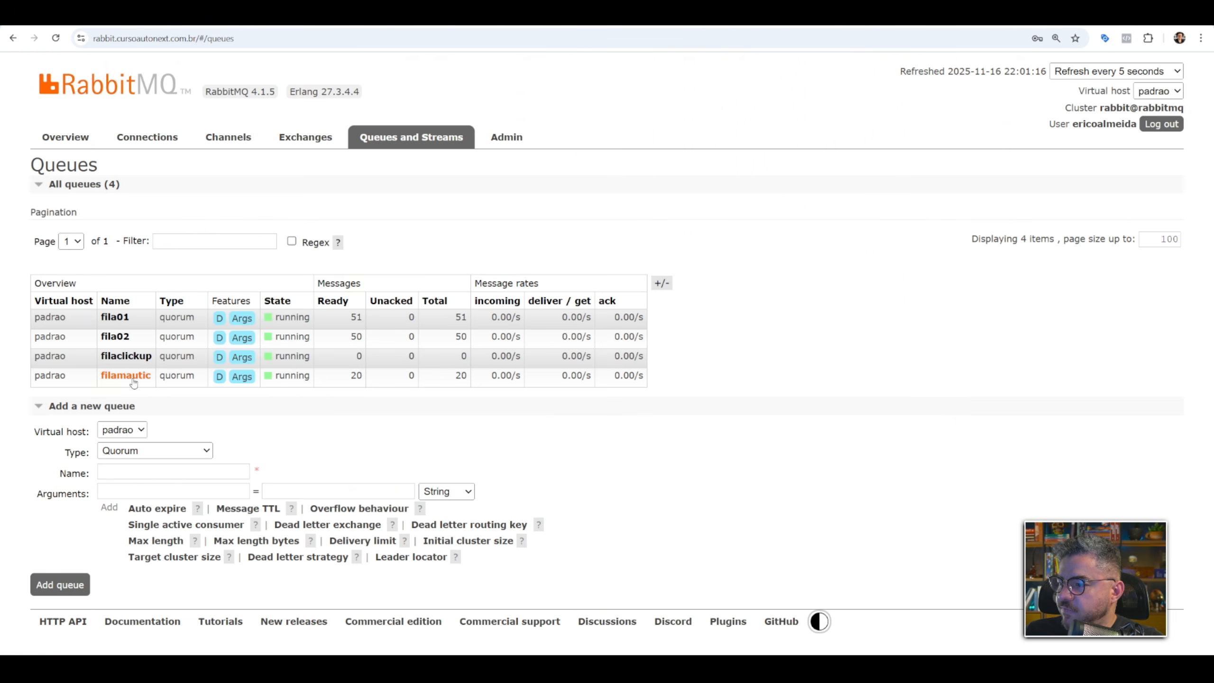
left_click(133, 379)
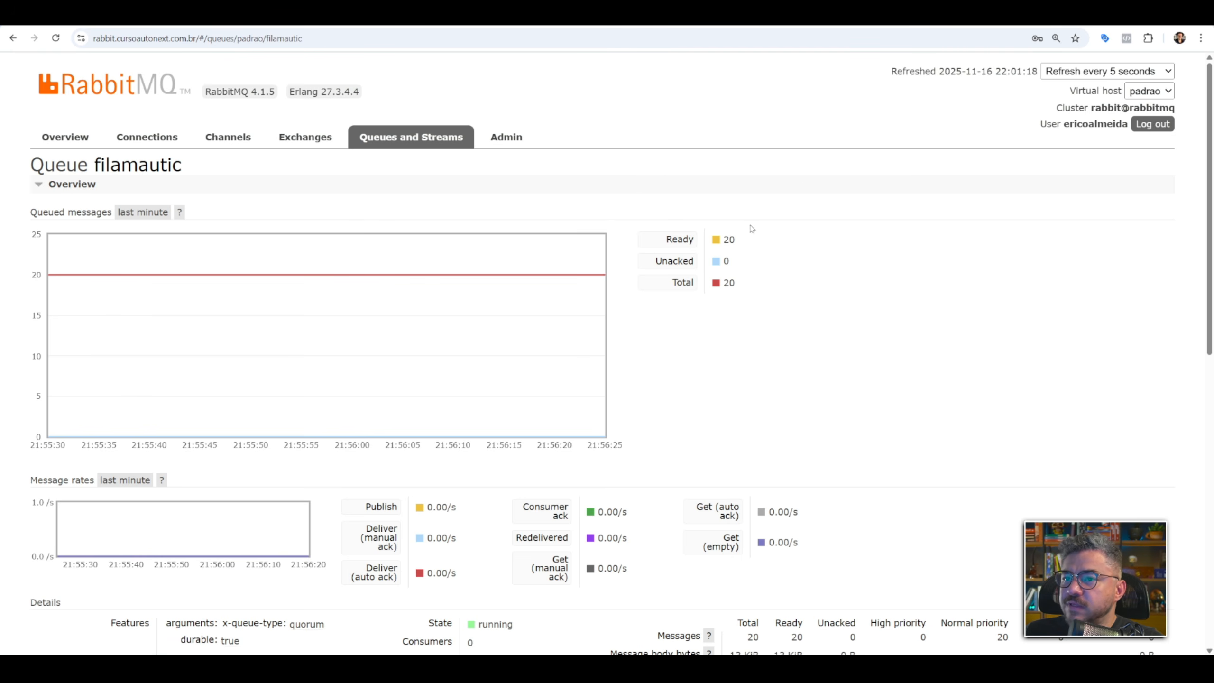
Activate My workflow 17 in n8n, dismiss the production checklist and show the workflow's executions.
left_click(216, 18)
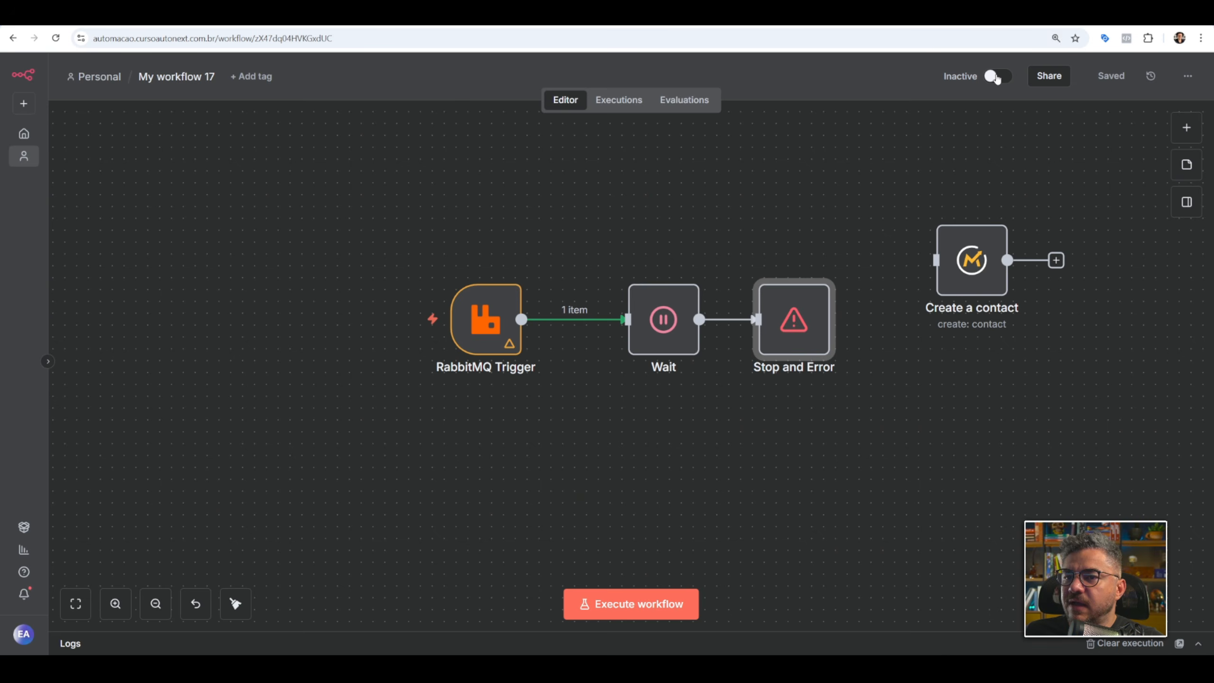
left_click(996, 76)
left_click(916, 138)
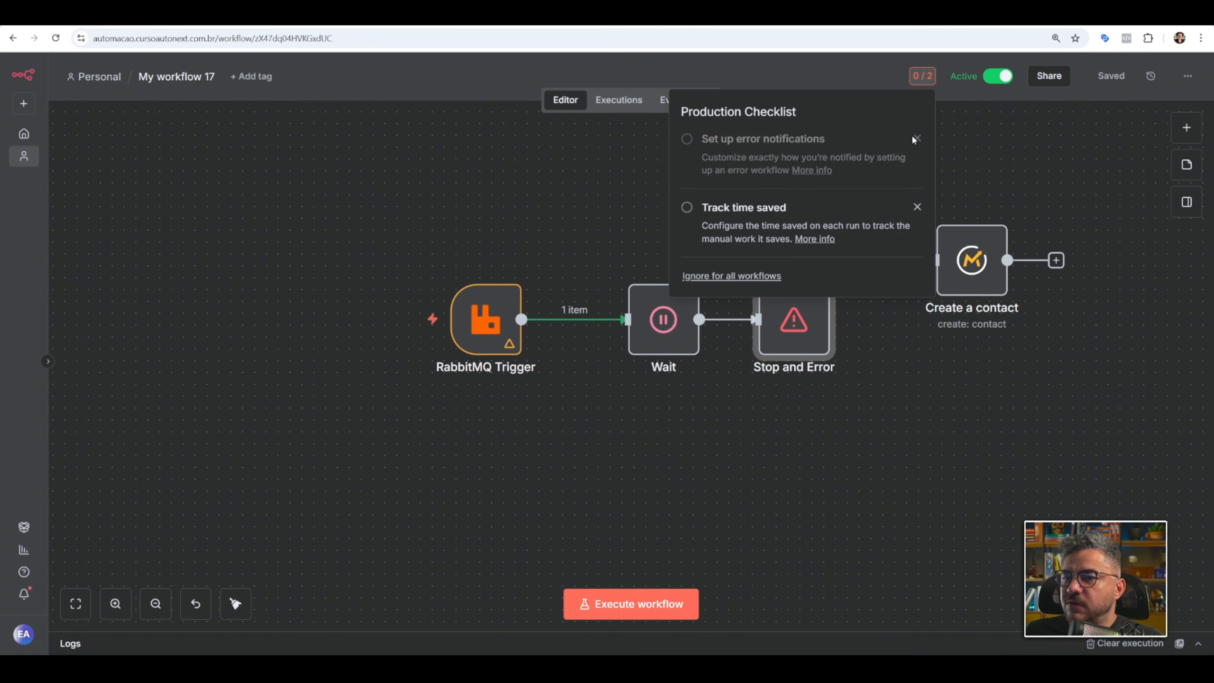
left_click(915, 137)
left_click(618, 100)
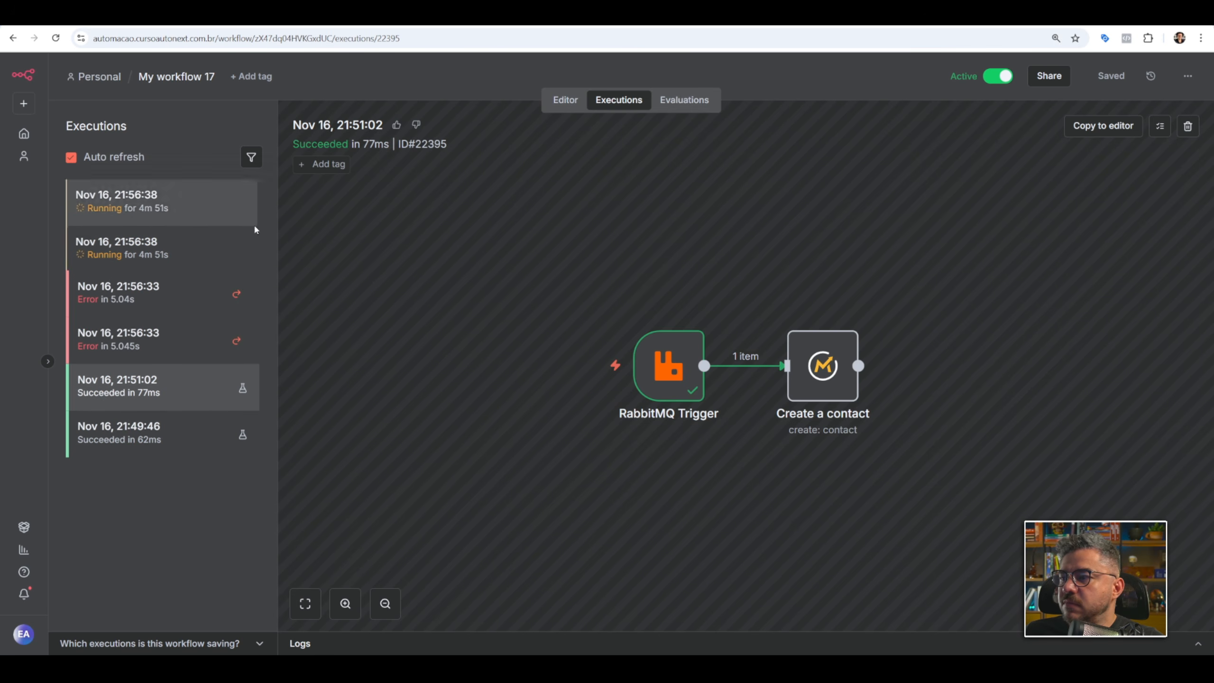
Compare the filamautic queue's ready and unacked messages in RabbitMQ with the running and failed executions of My workflow 17 in n8n.
key("ctrl+Tab")
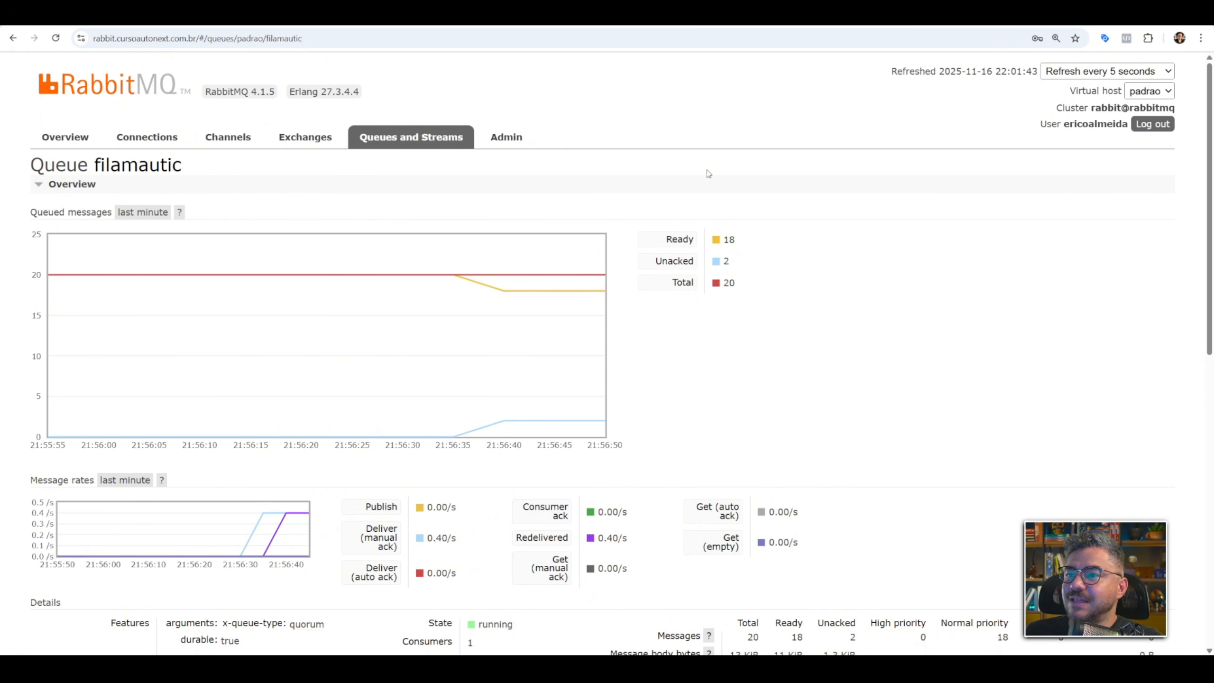
left_click(617, 15)
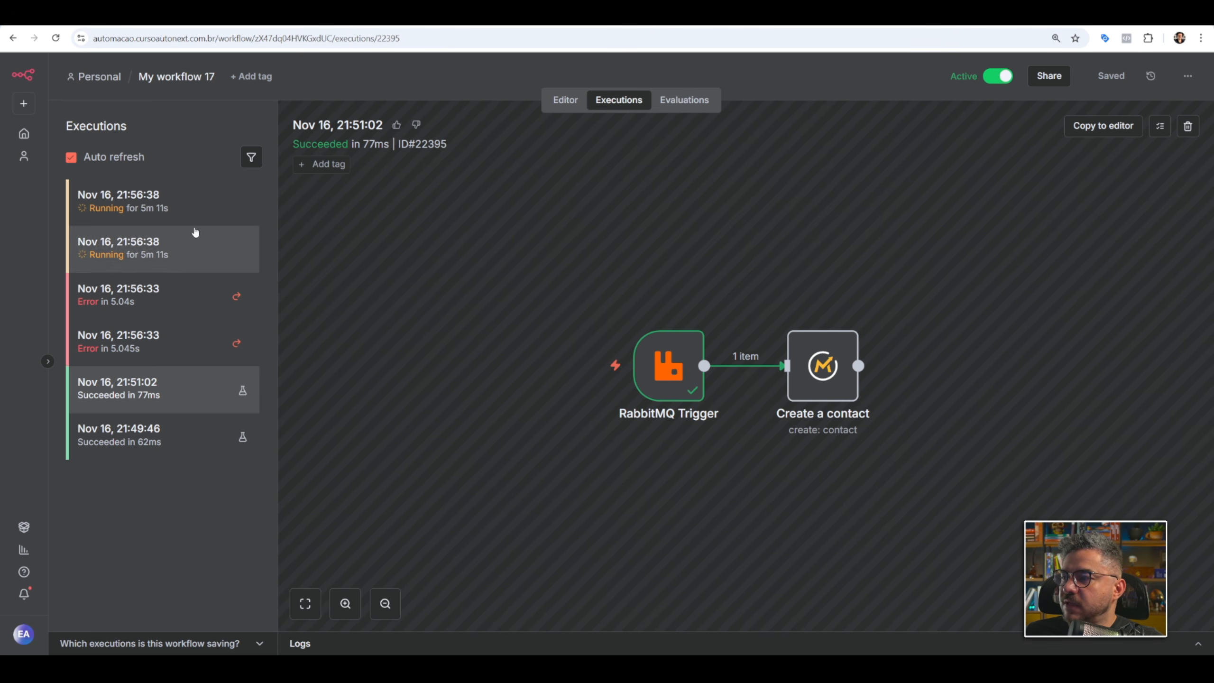
left_click(151, 206)
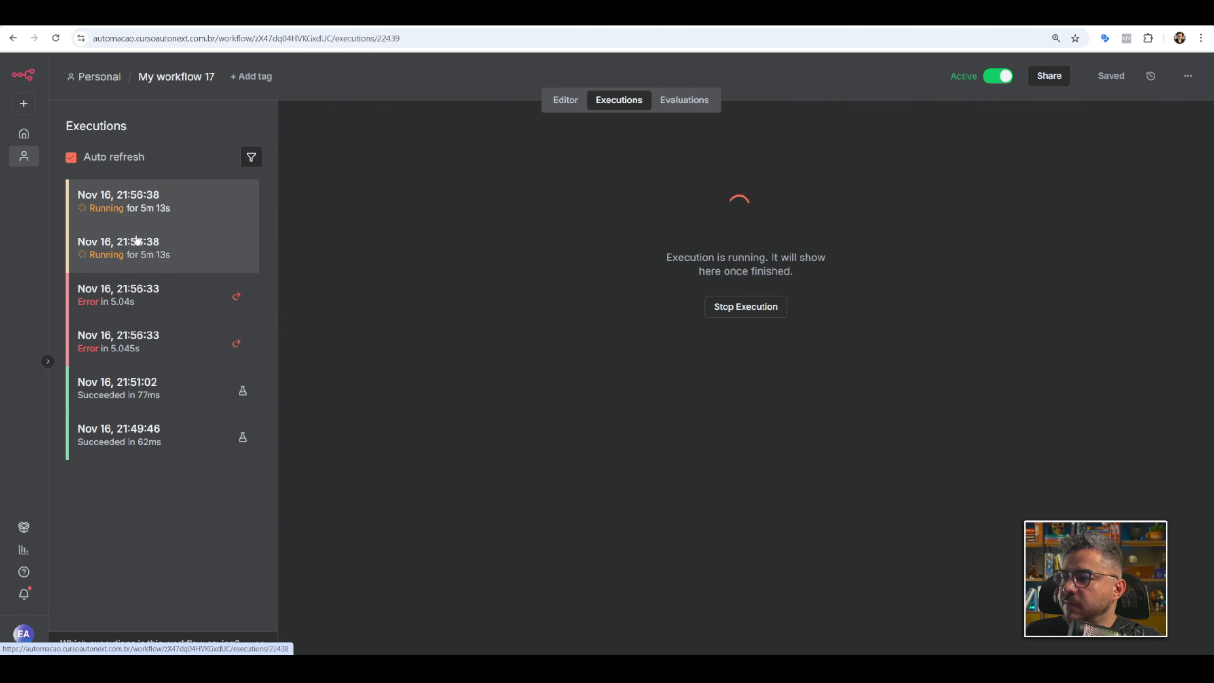
left_click(134, 294)
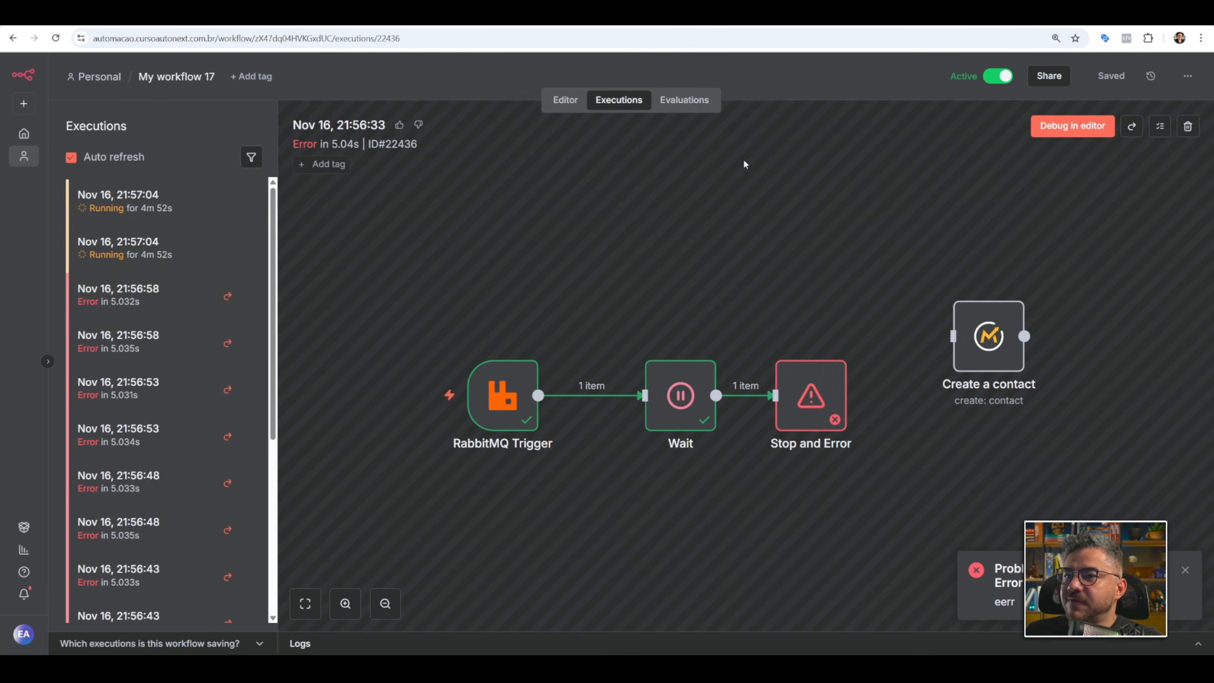
left_click(829, 26)
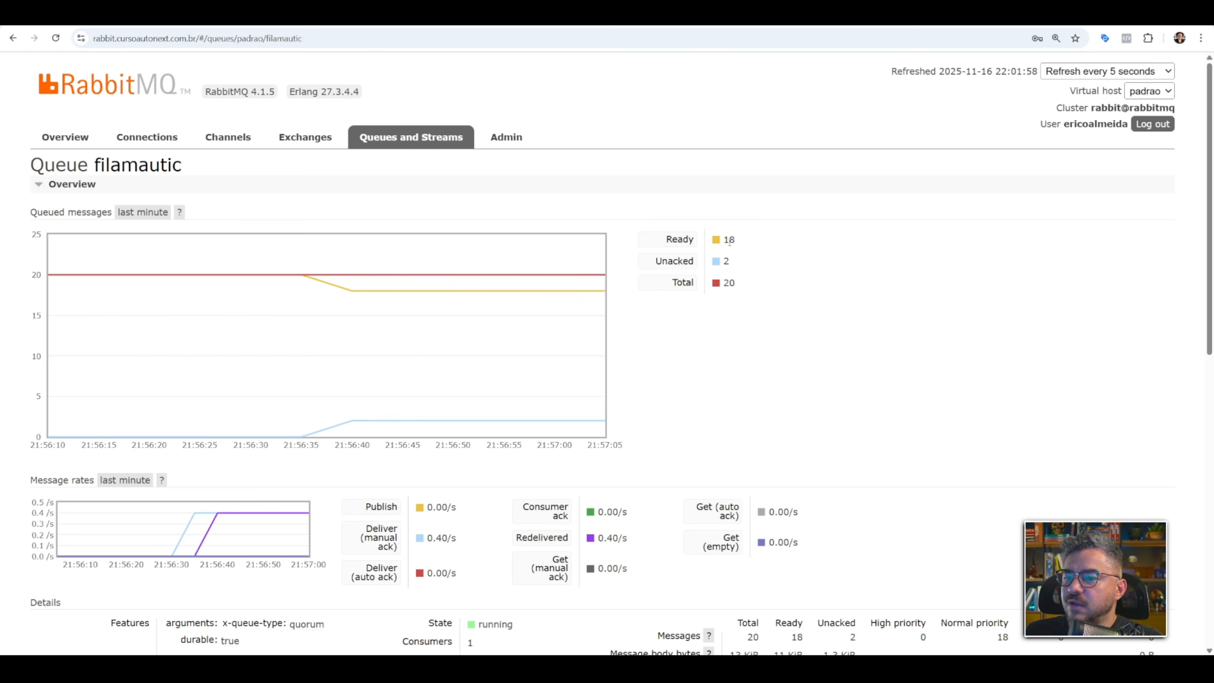
left_click(55, 39)
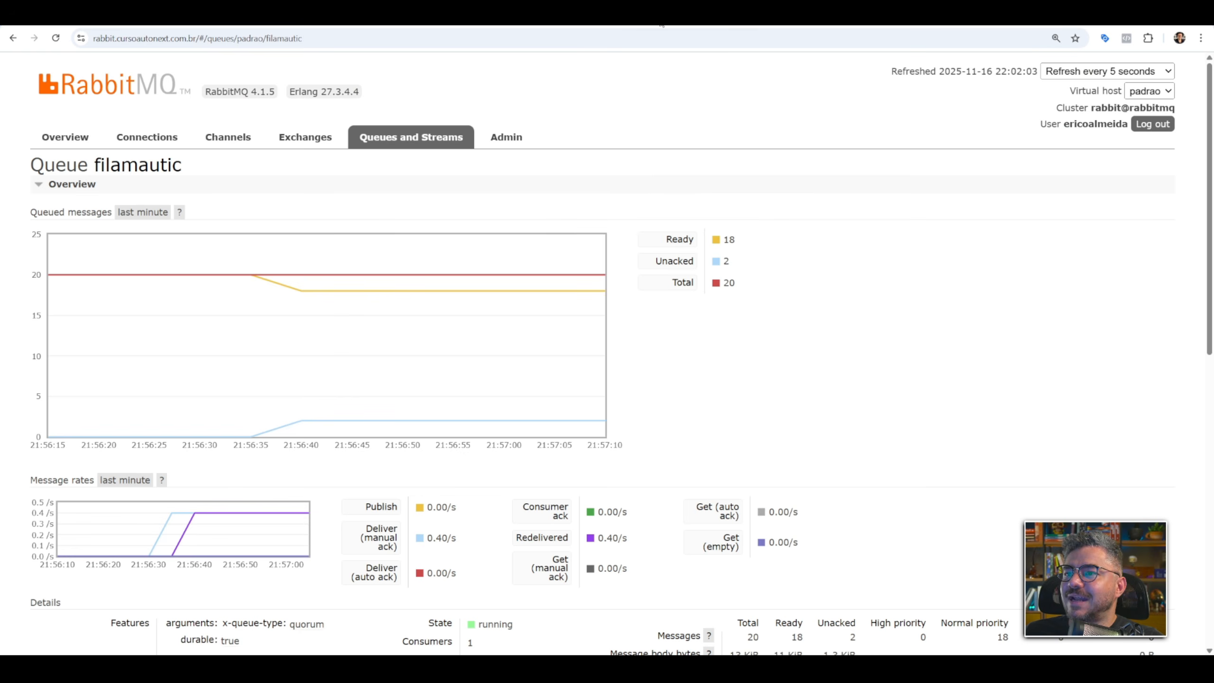
key("ctrl+Tab")
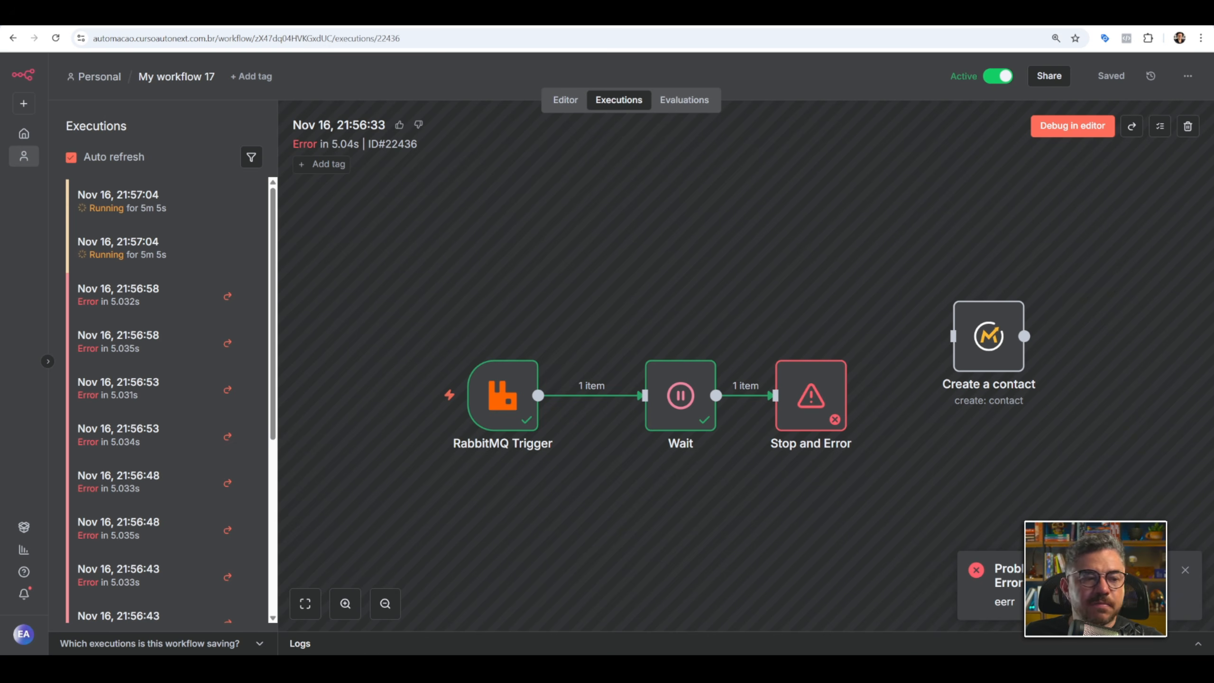
Deactivate My workflow 17 and delete the Stop and Error node in the editor.
left_click(1003, 77)
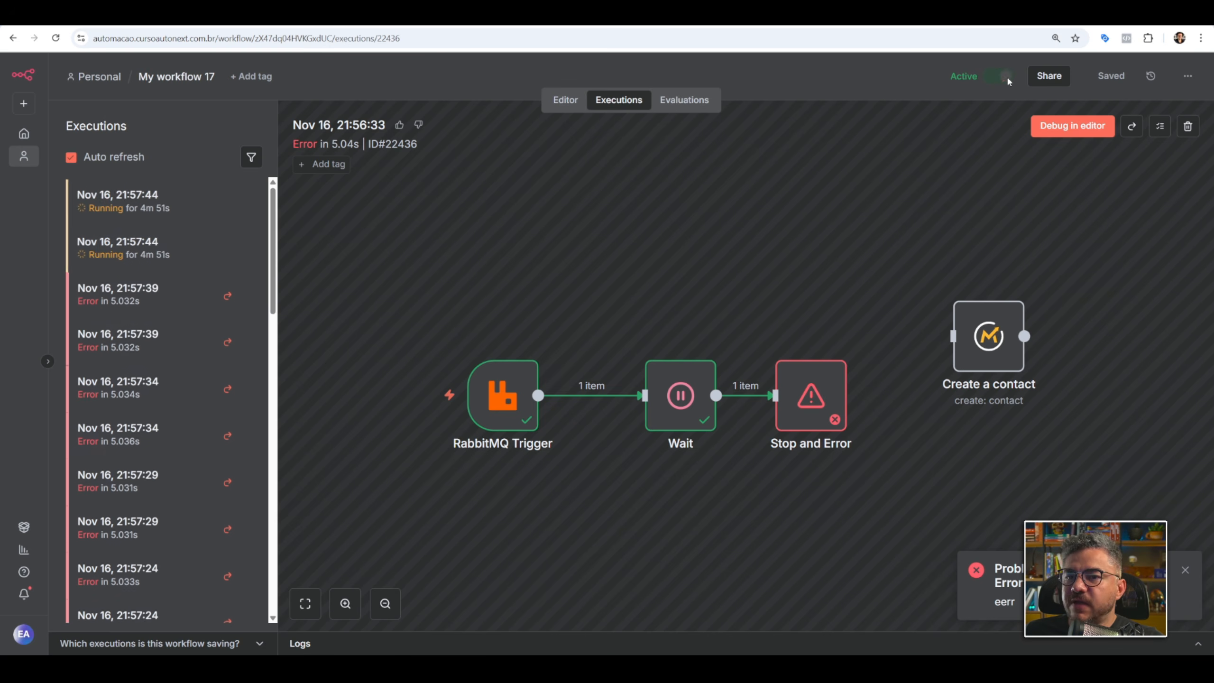
left_click(563, 100)
left_click(800, 266)
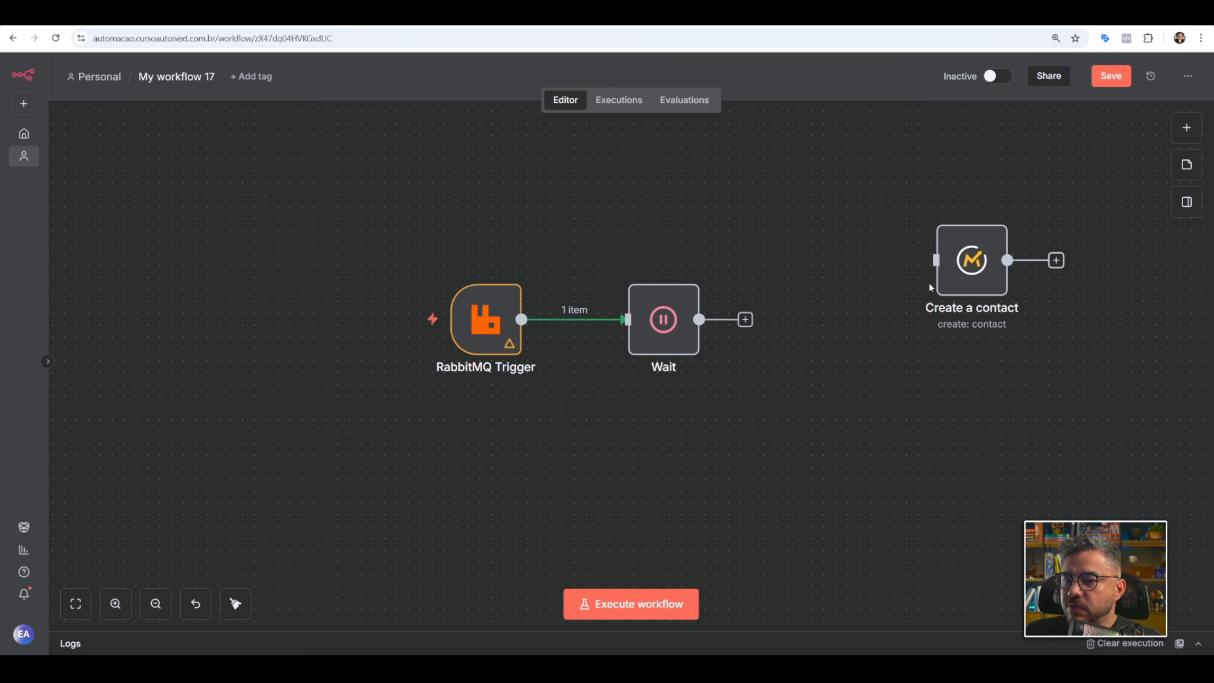
Move Create a contact in line with Wait, connect Wait's output to it and save the workflow.
left_click_drag(977, 269, 847, 328)
left_click_drag(699, 319, 829, 320)
left_click(1112, 79)
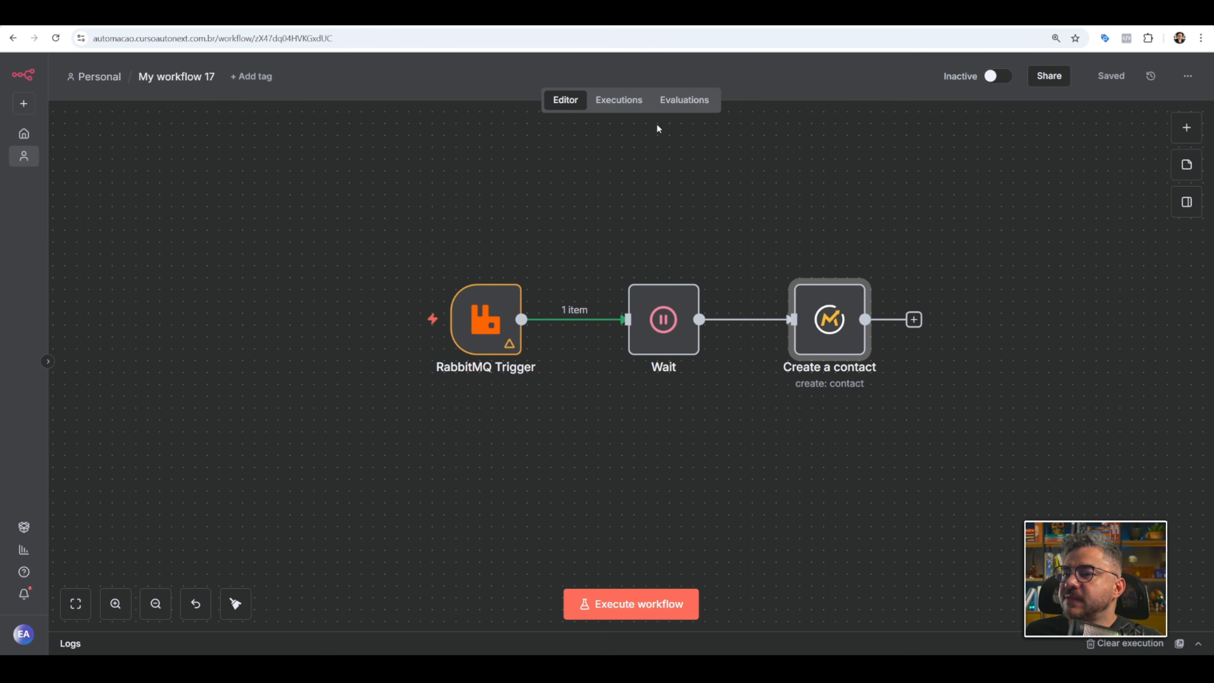
Check the filamautic queue's ready messages in RabbitMQ and reactivate My workflow 17 in n8n.
left_click(693, 15)
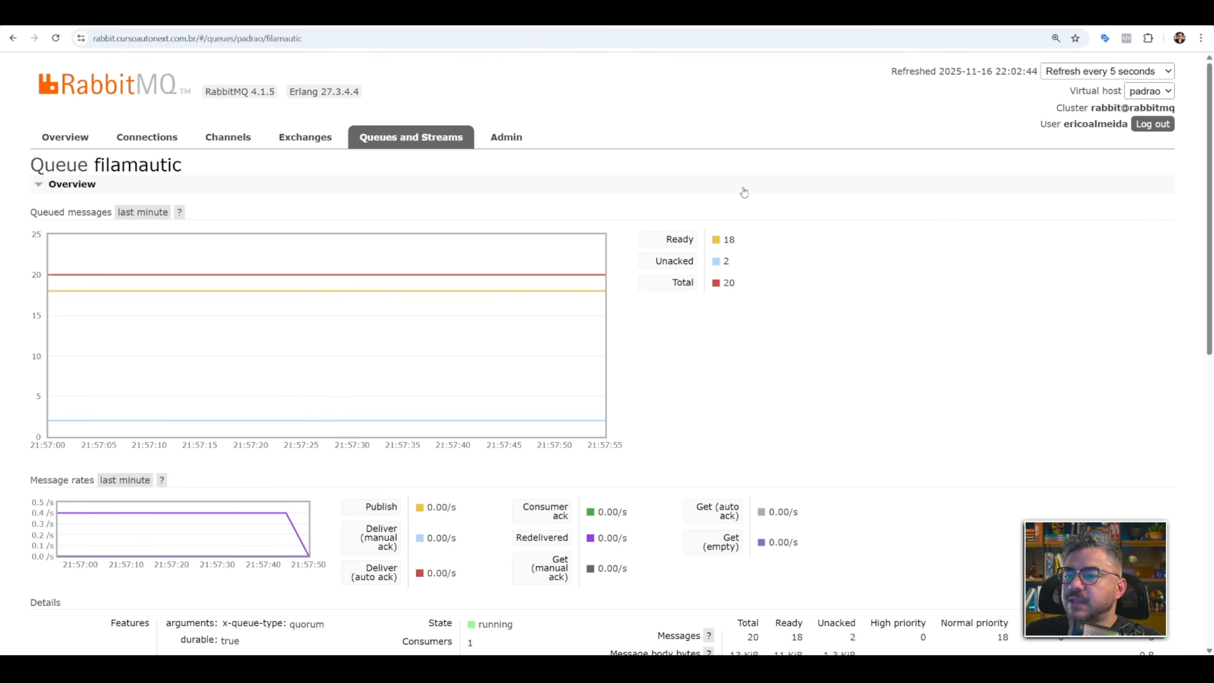
double_click(729, 241)
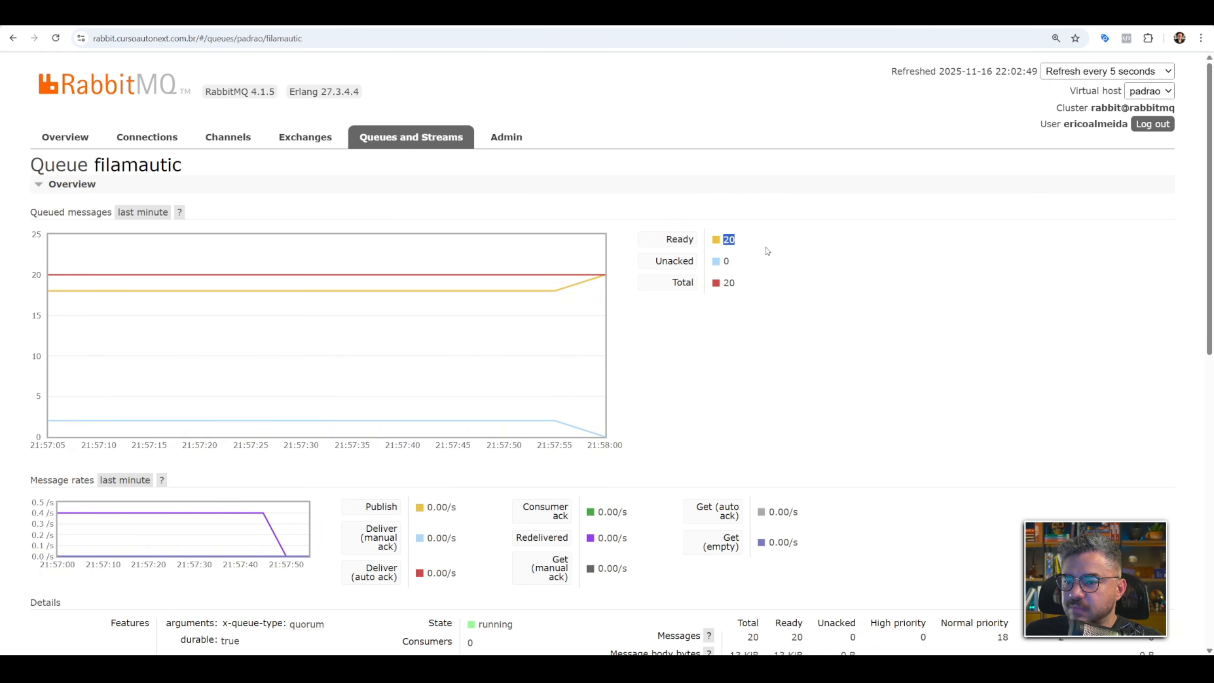
left_click(669, 15)
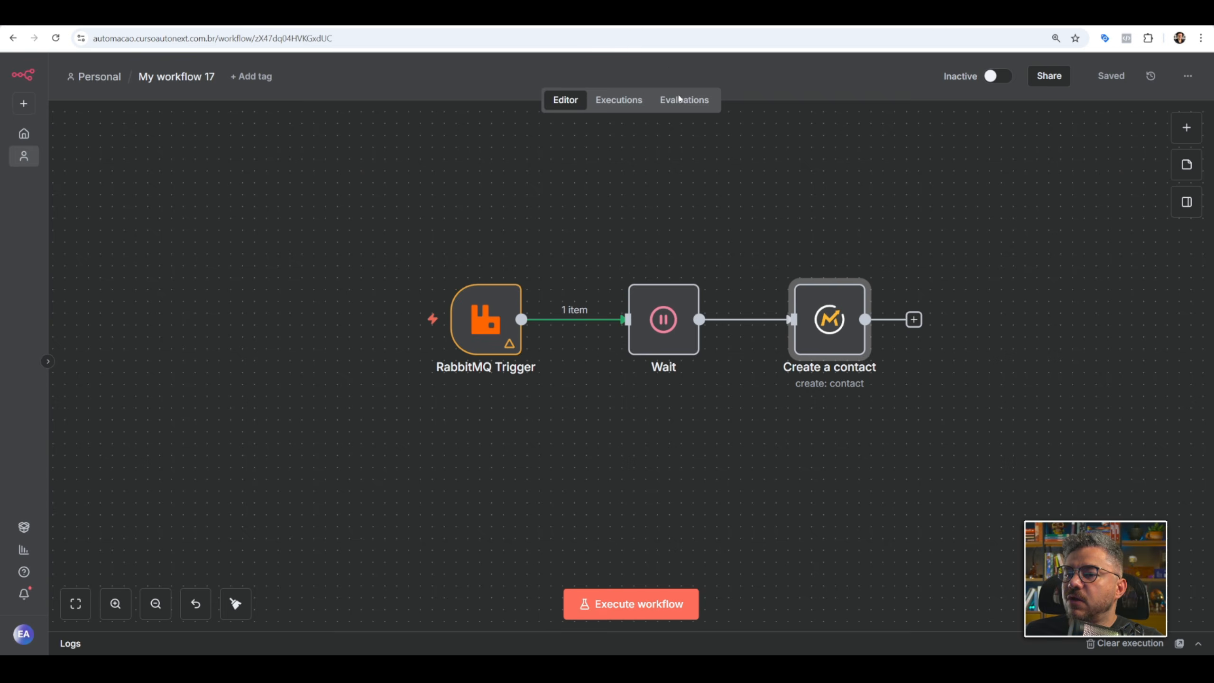
left_click(994, 76)
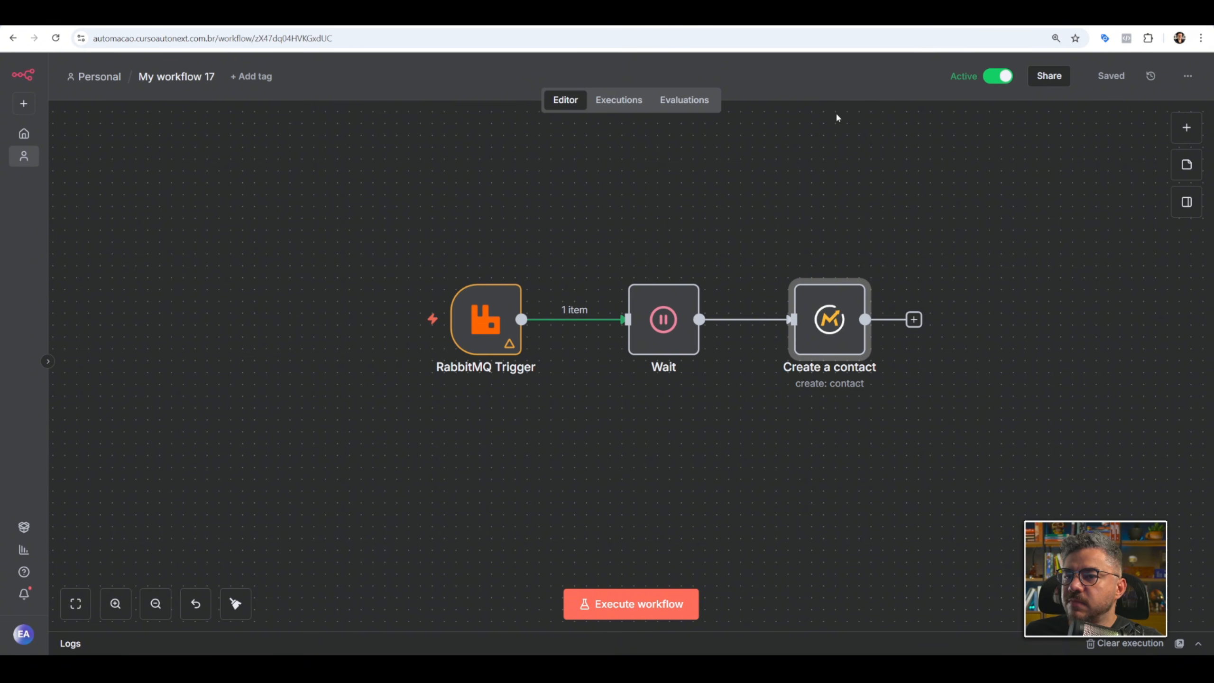
Review the new executions of My workflow 17 and open the first succeeded one from 21:58:07.
left_click(621, 103)
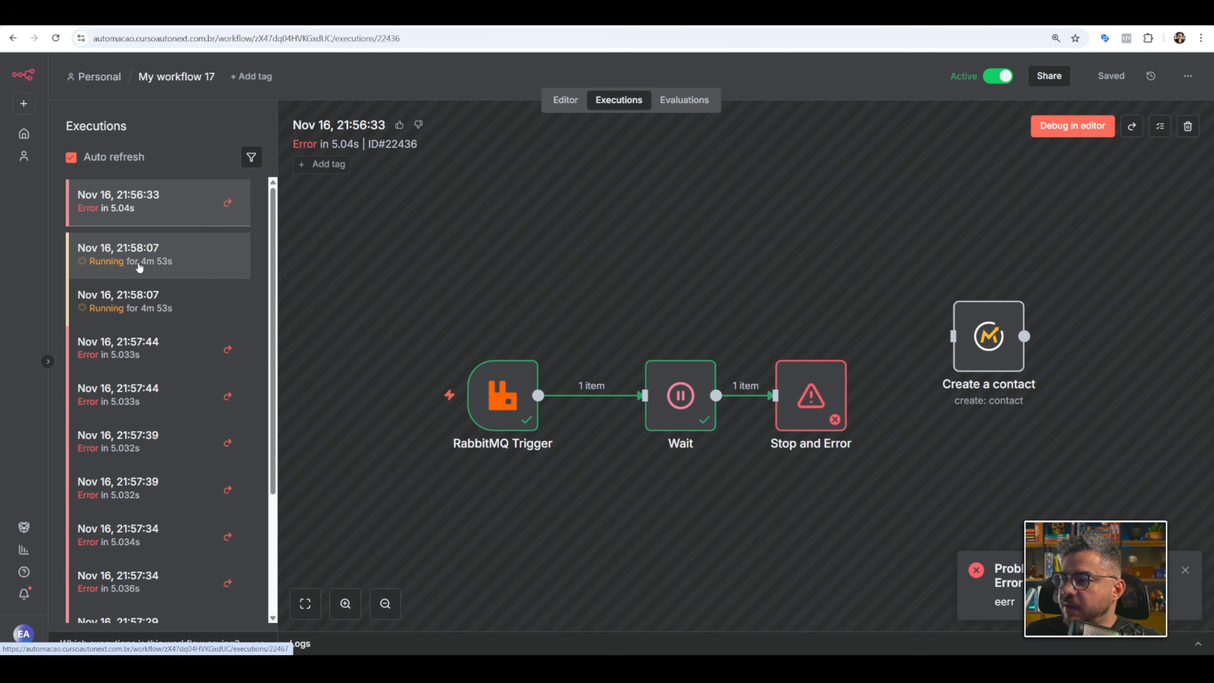
left_click(155, 196)
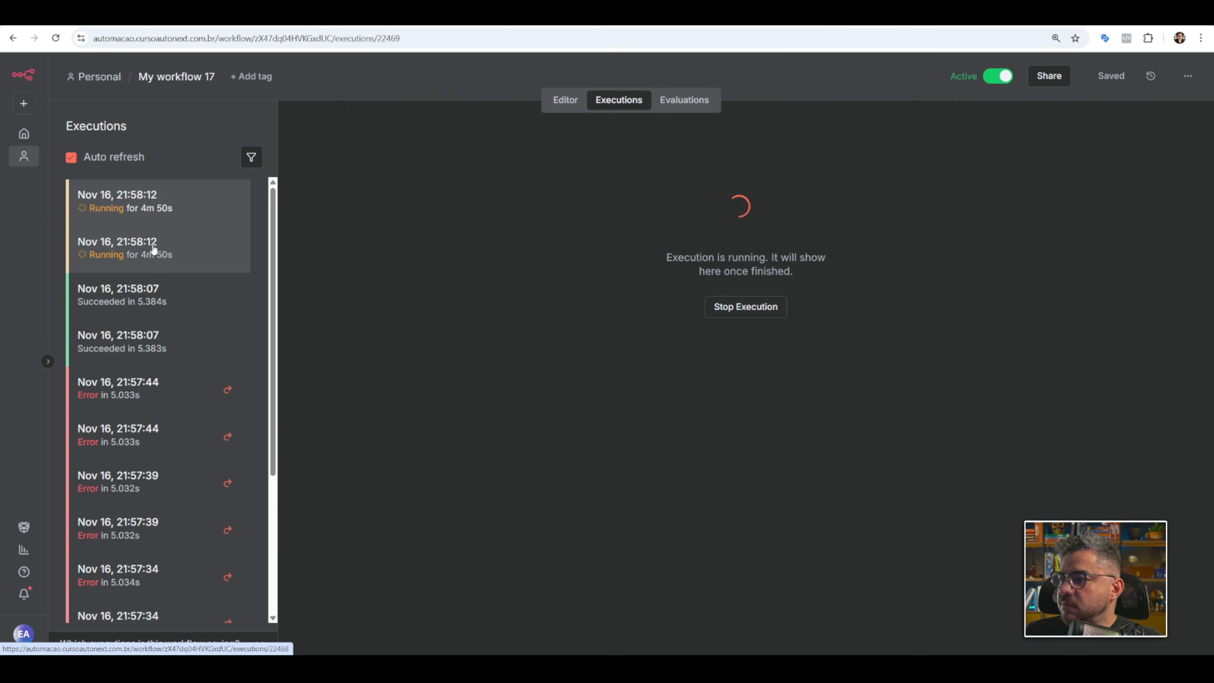
left_click(160, 295)
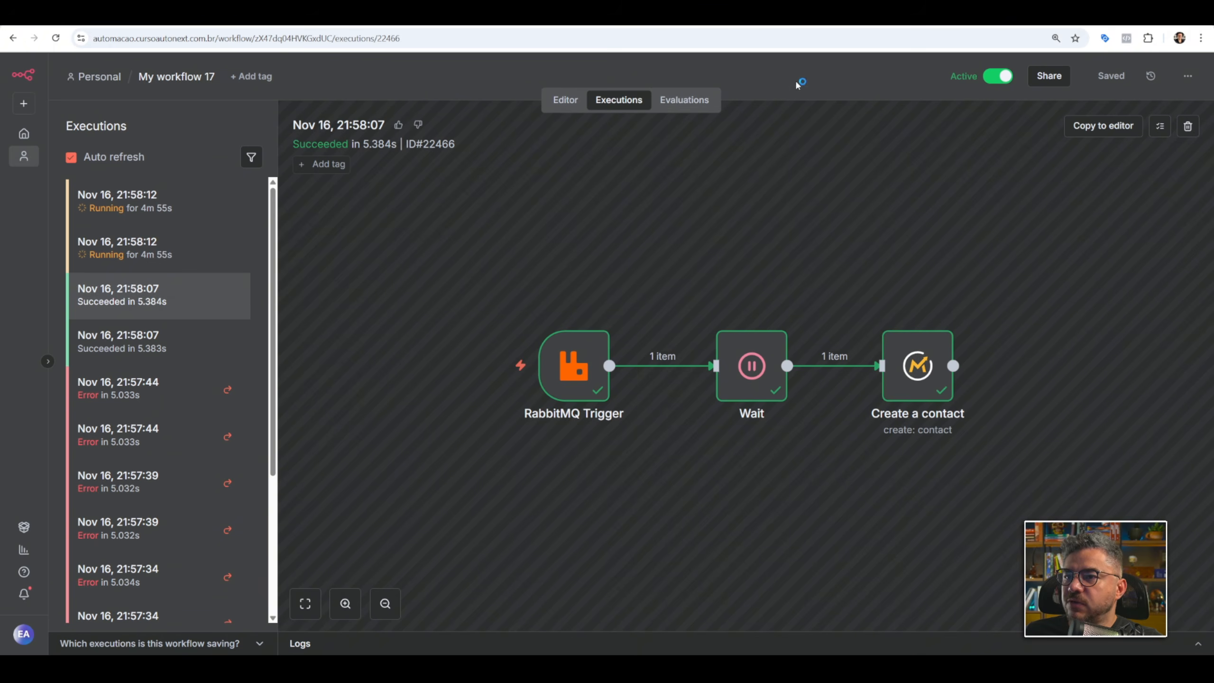
Review the contact list in Mautic and check the filamautic queue's remaining messages in RabbitMQ.
left_click(746, 14)
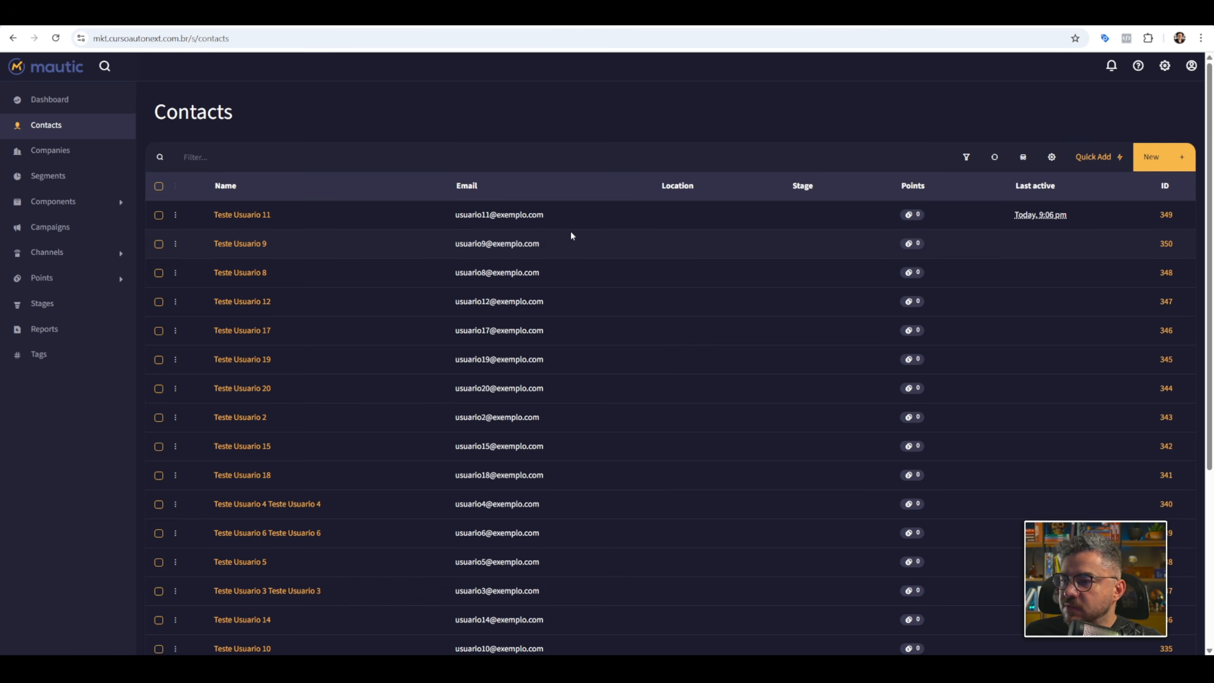
scroll(583, 236, "down", 5)
left_click(649, 16)
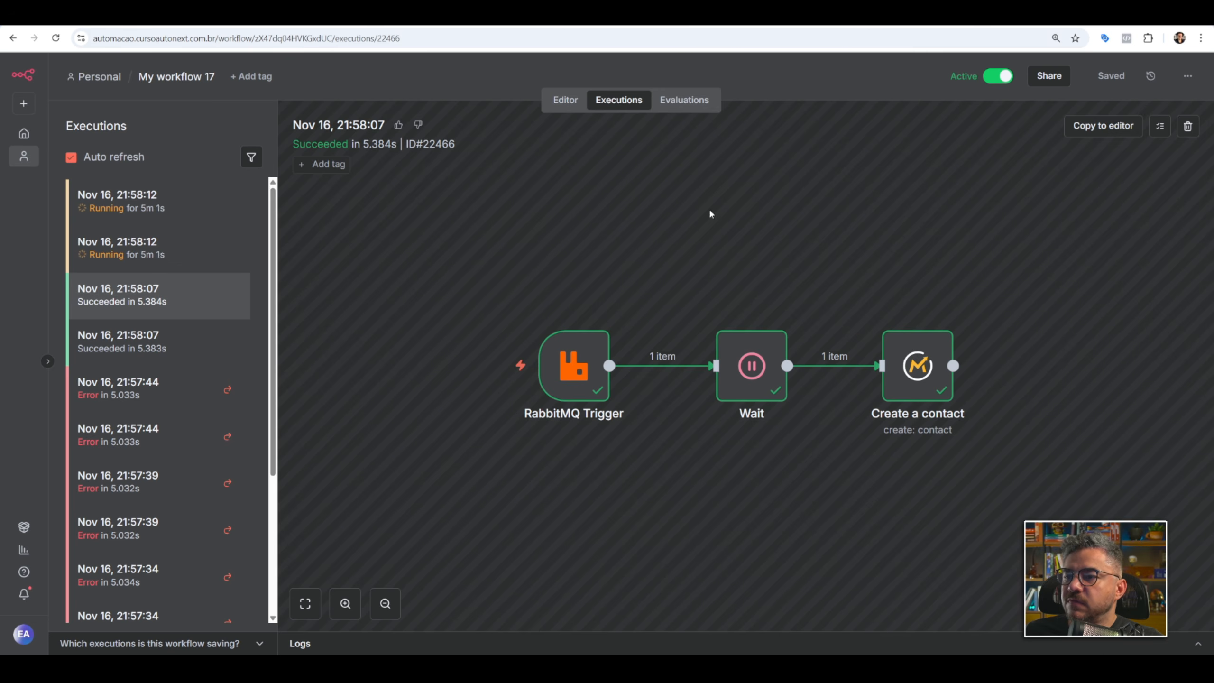
left_click(689, 15)
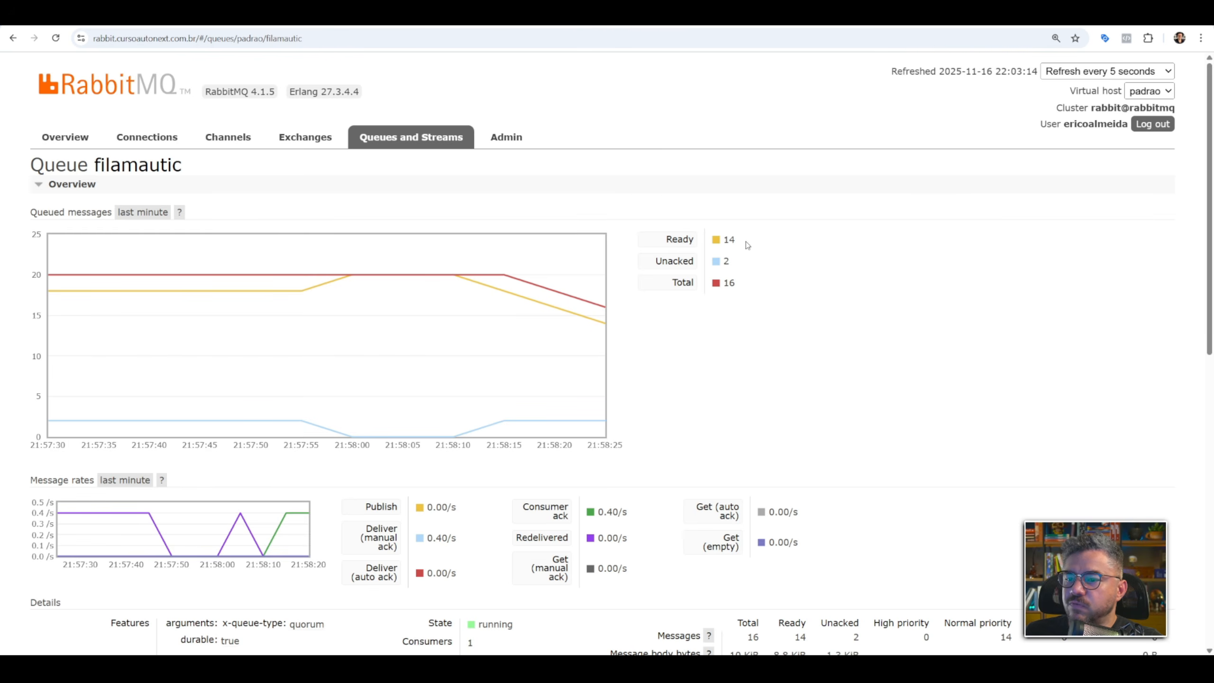